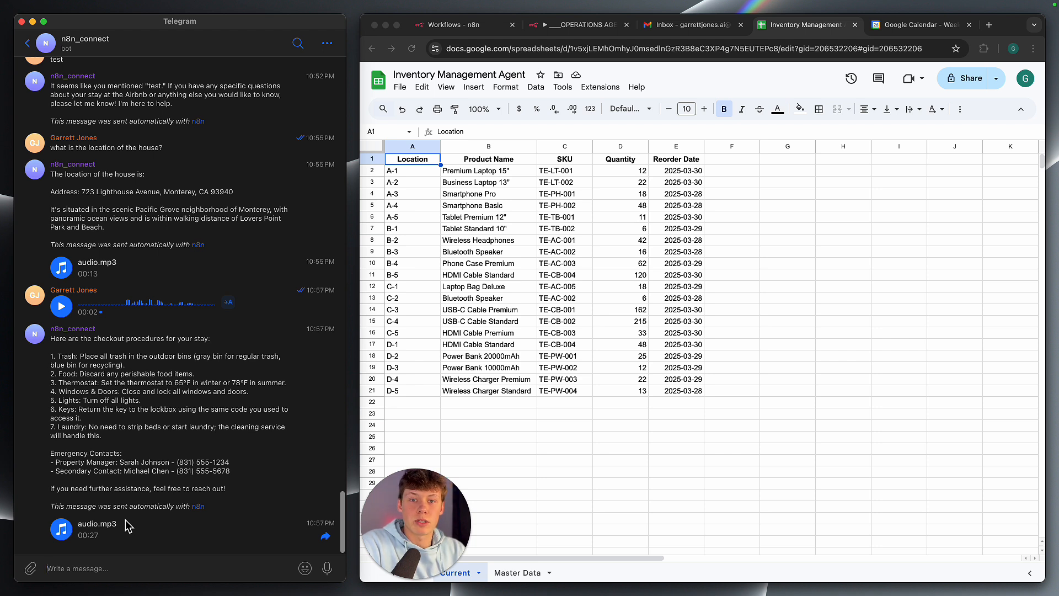
Ask the n8n_connect bot "what products do I have at C-5?"
type("what produ")
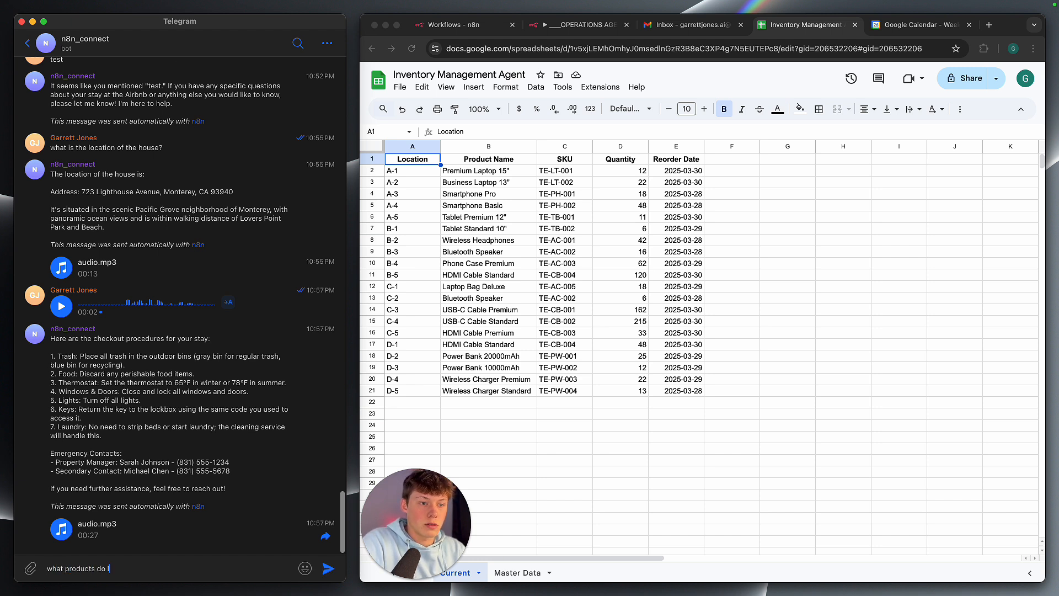
type("cts do I have at C-5?")
key("Return")
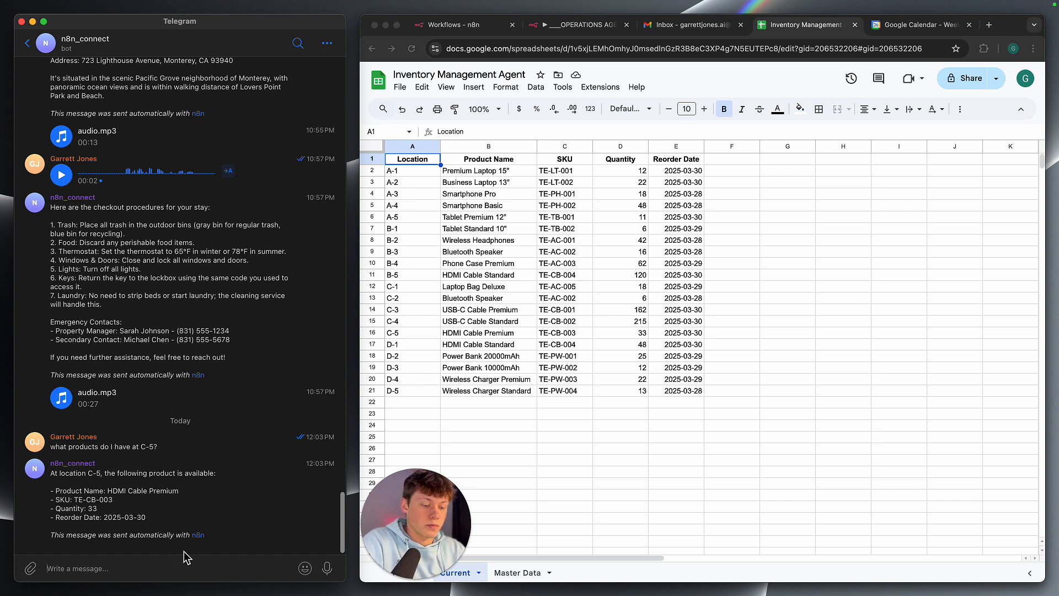
Tell the bot "the quantity is now 5, also update the reorder date" for the C-5 product
type("the quantity is ")
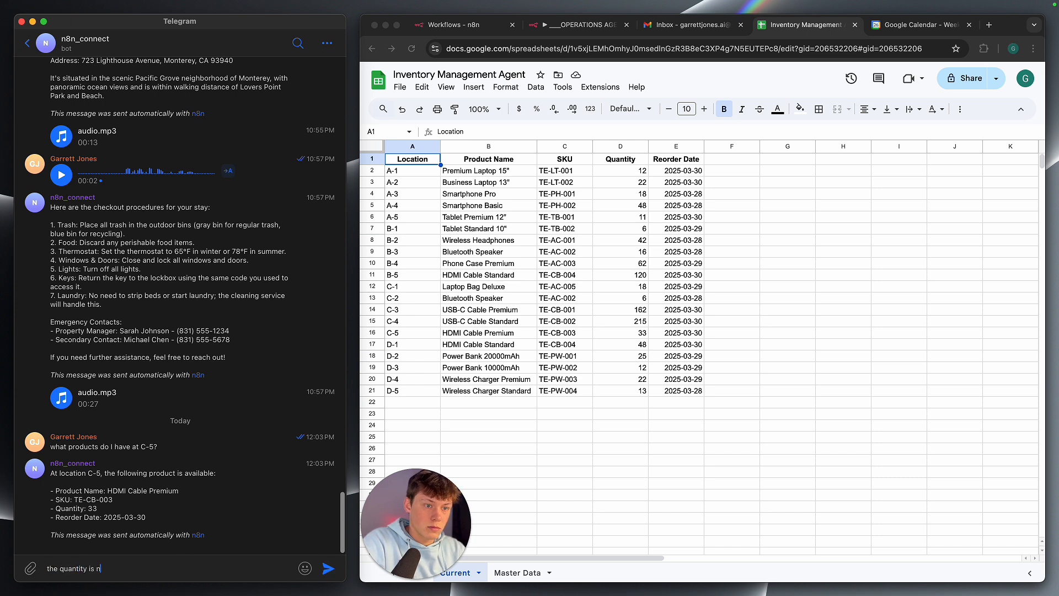
type("now 5, ")
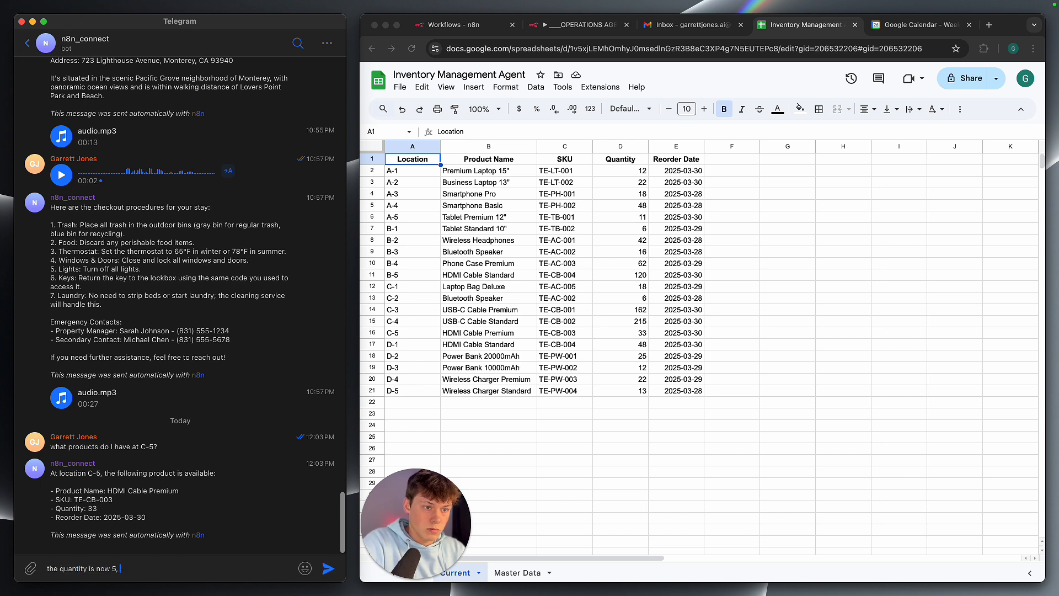
type("also update the reorder date")
key("Return")
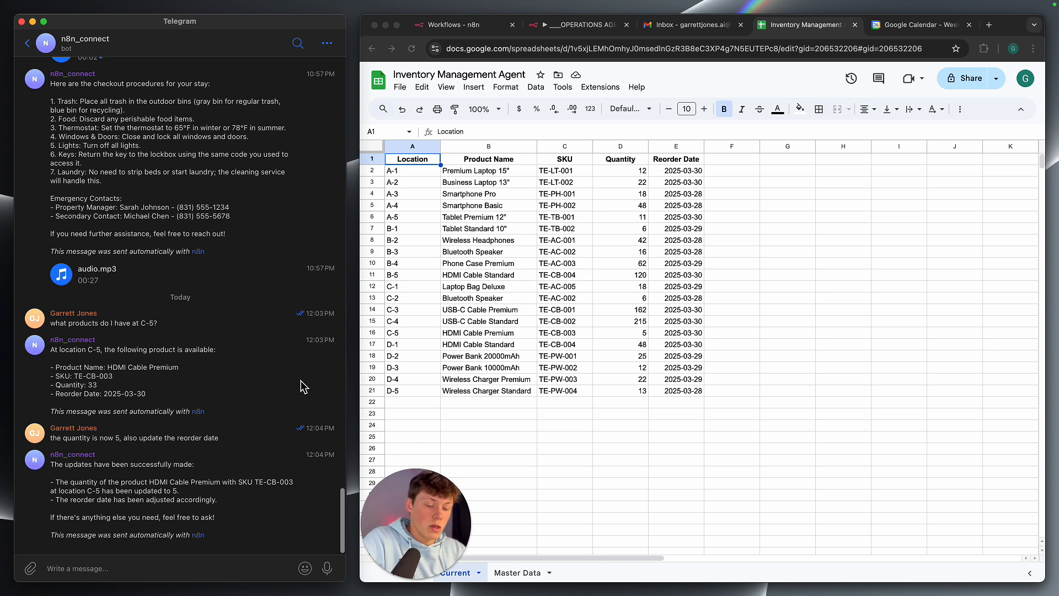
Bring up the CRM page in Notion and send the bot "please list the leads with the cold status"
key("super+Tab")
key("super+Tab")
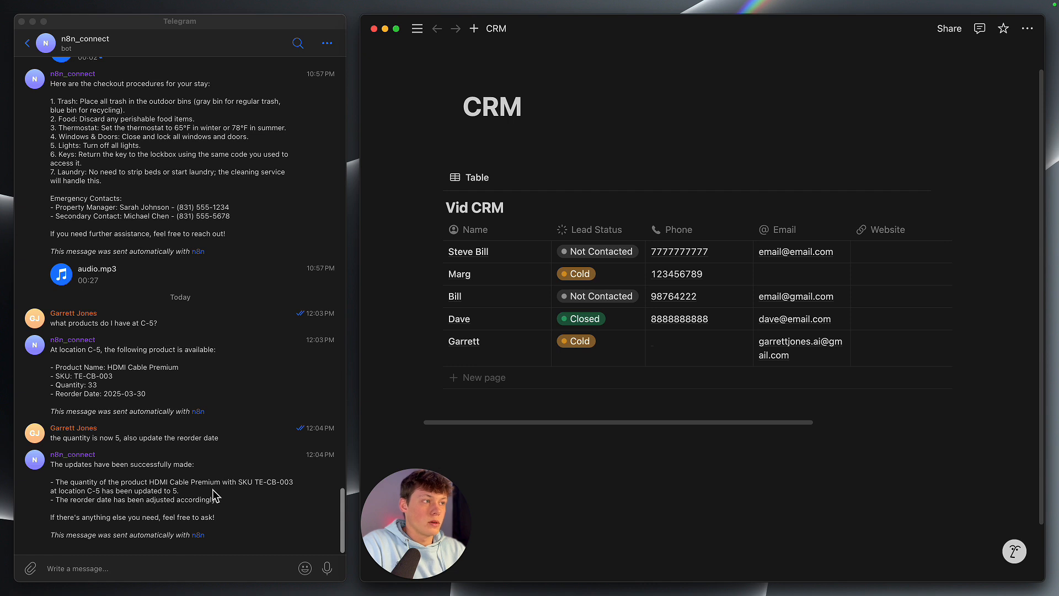
left_click(171, 568)
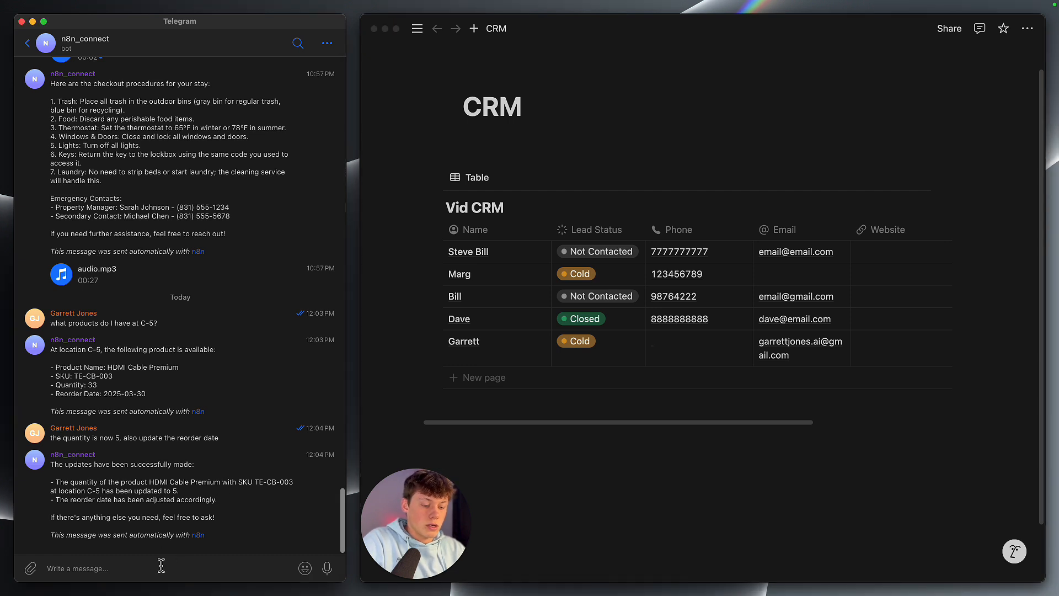
type("please ")
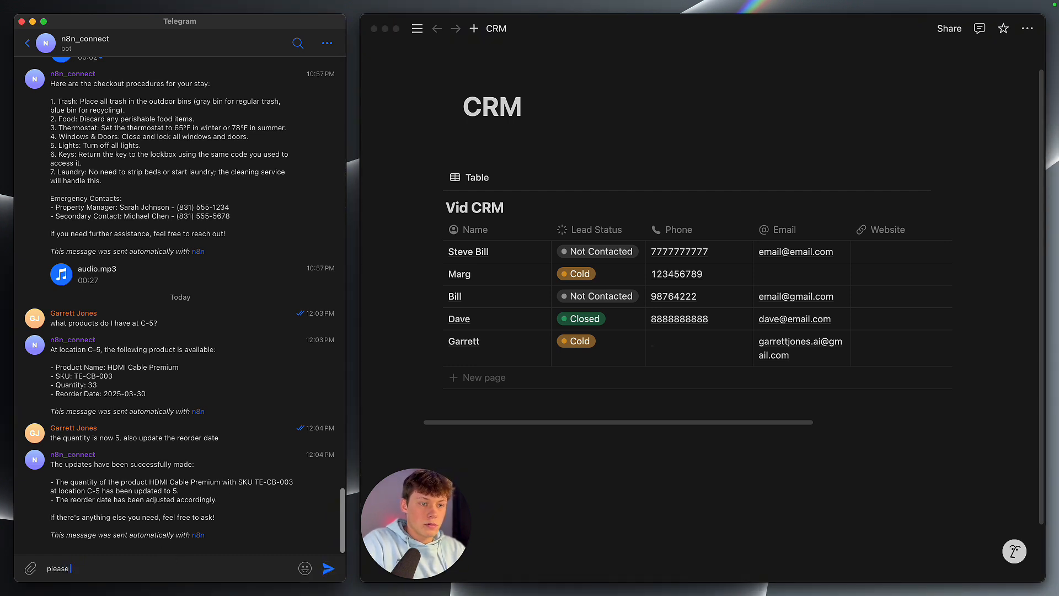
type("list the leads that are")
key("alt+BackSpace")
key("alt+BackSpace")
key("alt+BackSpace")
type("leads with the cold status")
key("Return")
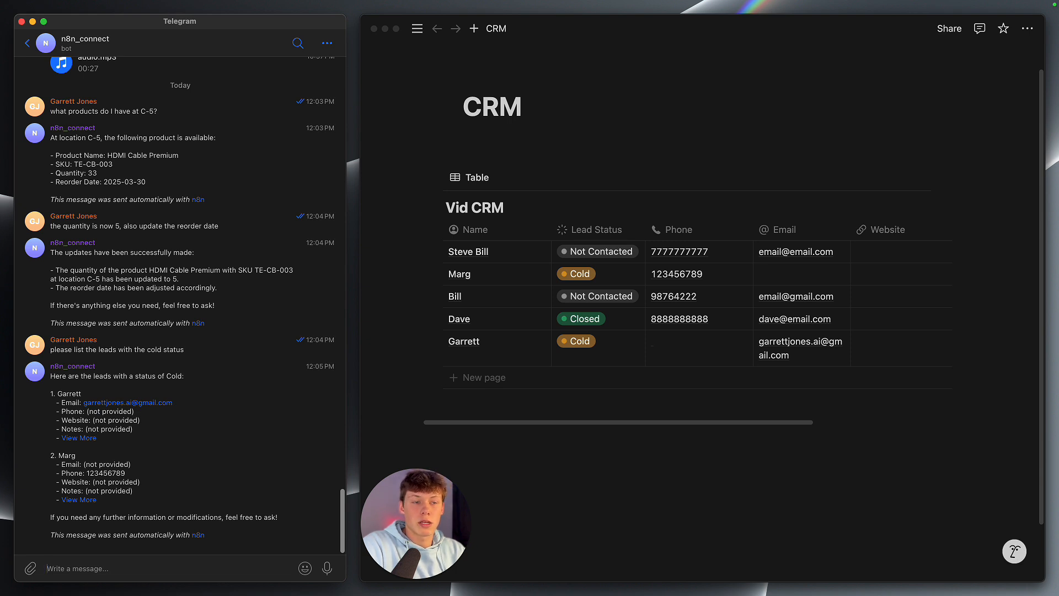
View the first listed cold lead's page through its View More link, and close it to return to the CRM table
left_click(85, 438)
left_click(210, 337)
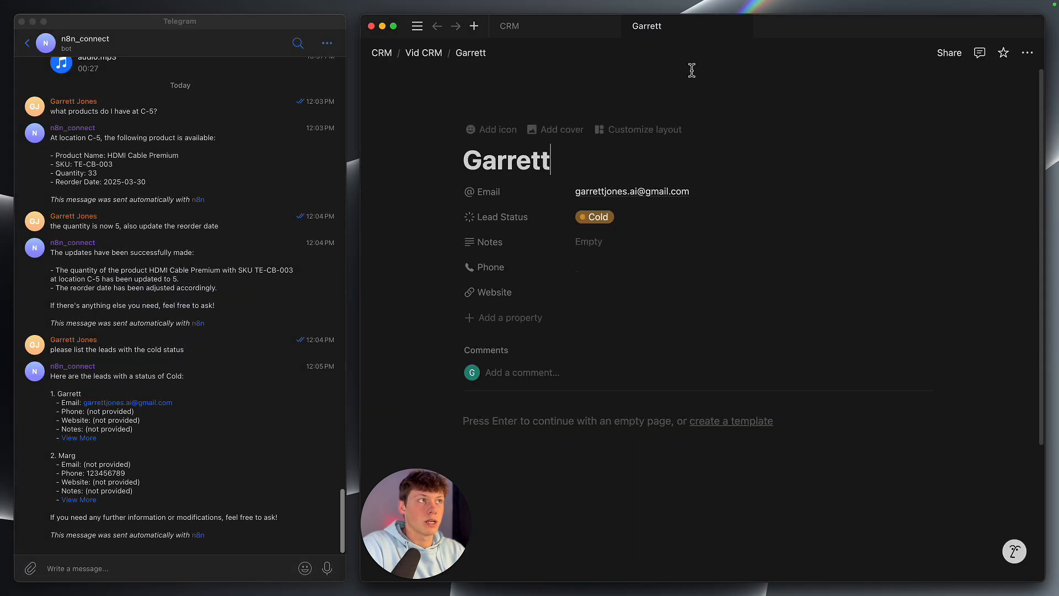
left_click(744, 28)
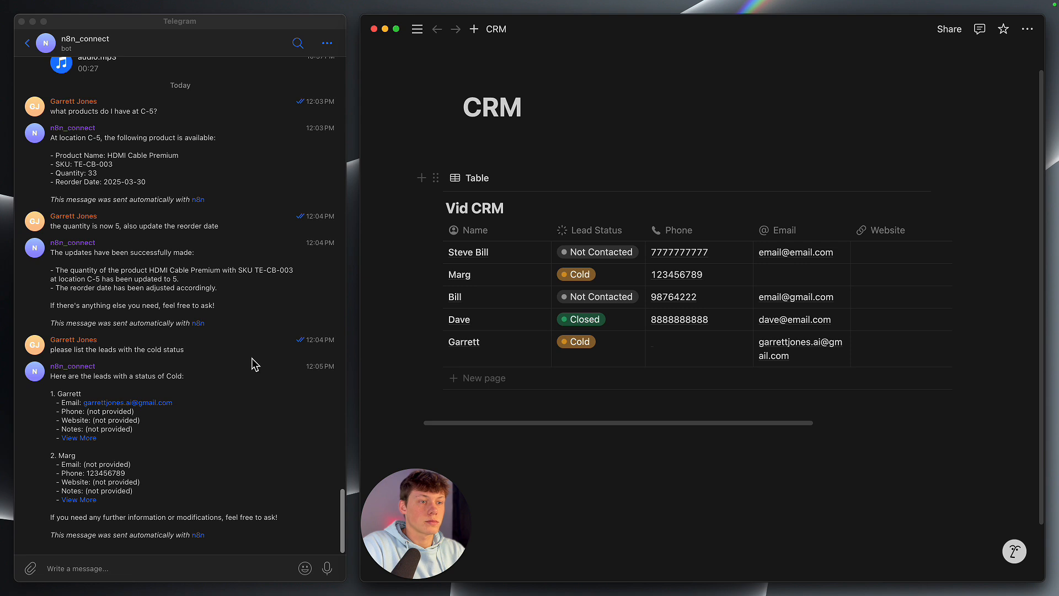
Ask the bot to add a phone number for the first listed cold lead, giving the number in the message
left_click(142, 563)
type("plese ch")
key("BackSpace")
key("BackSpace")
key("BackSpace")
key("BackSpace")
key("BackSpace")
type("ase add a phone number for Garrett, 13456789")
key("Return")
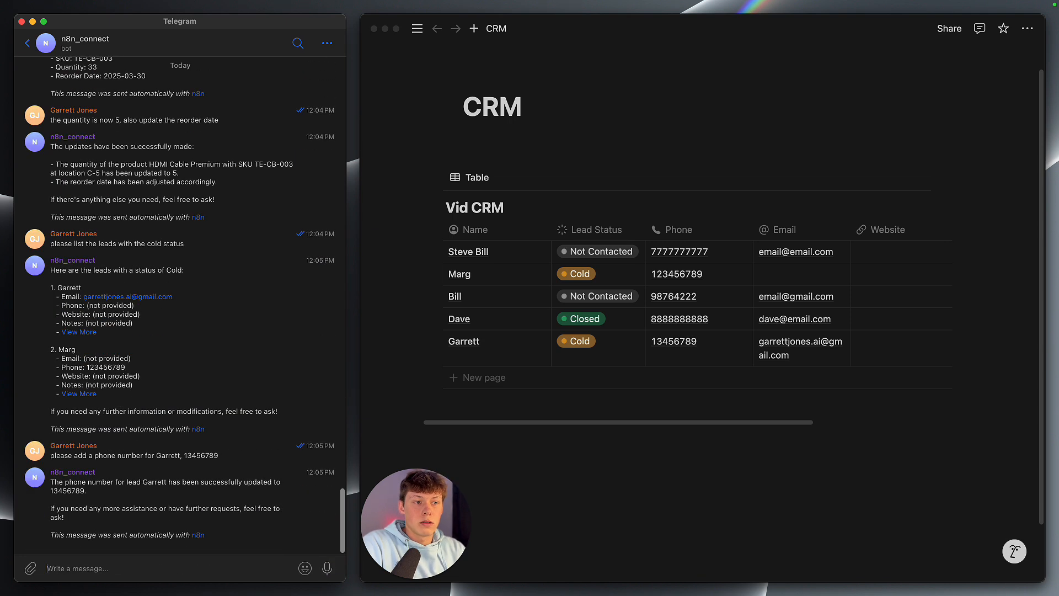
Compare the phone number in the sent request with the lead's Phone entry in the CRM table
left_click_drag(126, 456, 217, 461)
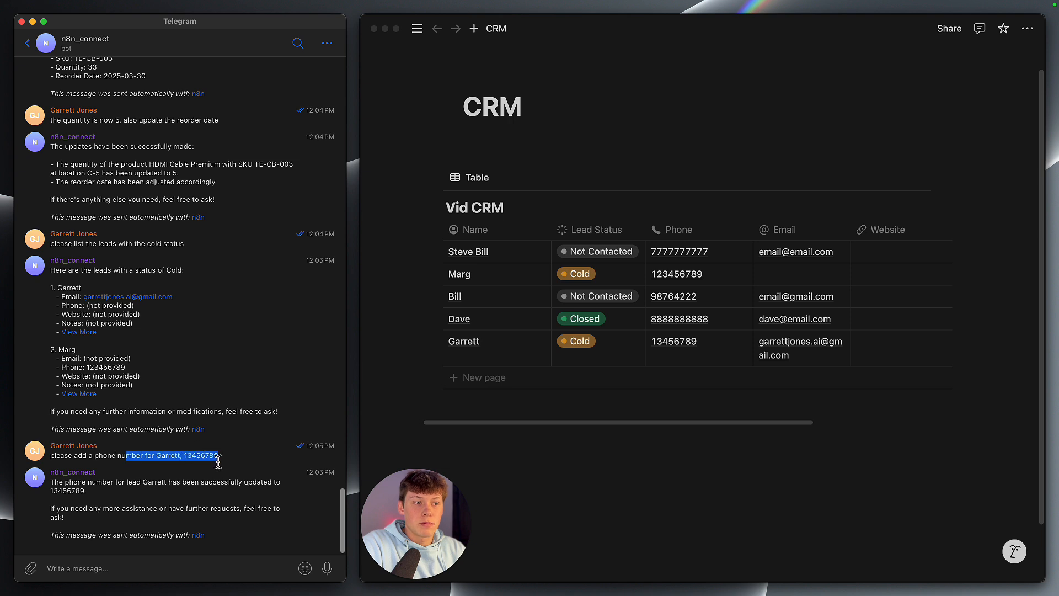
left_click(218, 461)
double_click(176, 456)
left_click(201, 457)
double_click(202, 457)
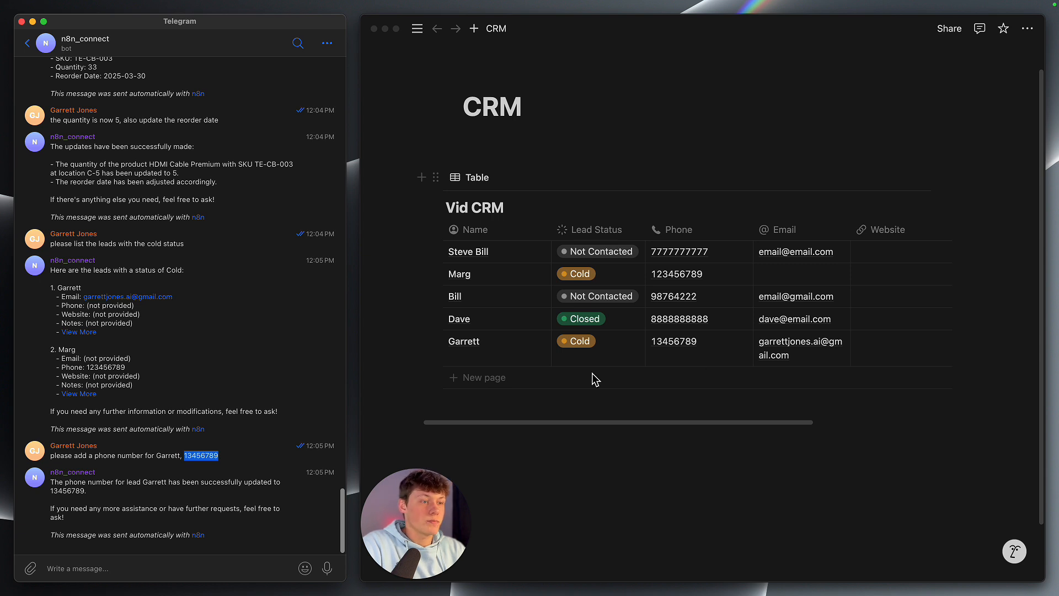
Draft a message asking the bot to email the lead about tomorrow's 1pm meeting and schedule it on the calendar
left_click(176, 496)
type("please send Garrett an email about our meeting for tomorrow at 1")
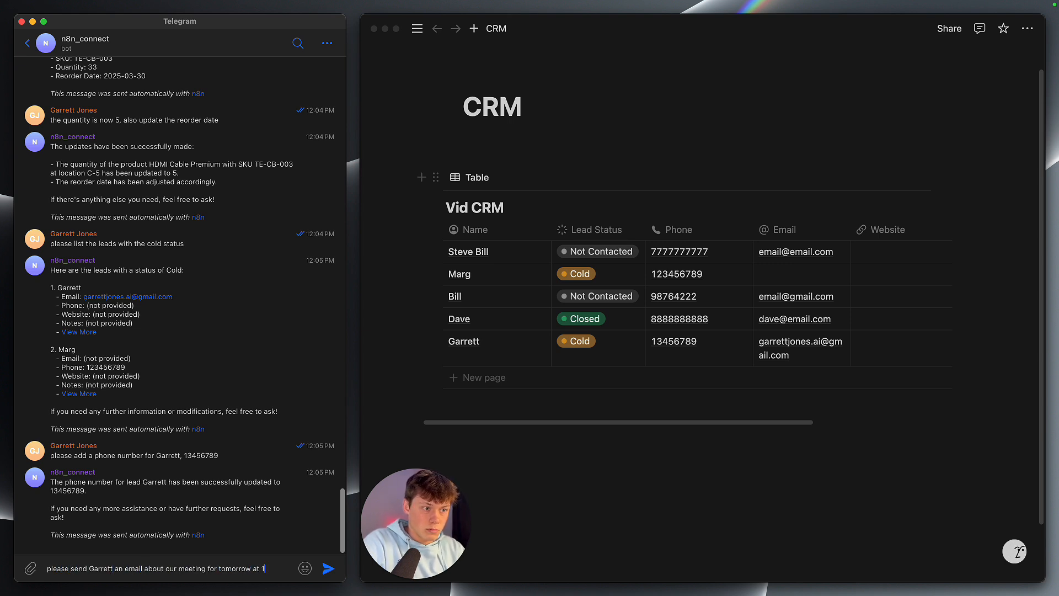
type("pm and schedule this on my calendar")
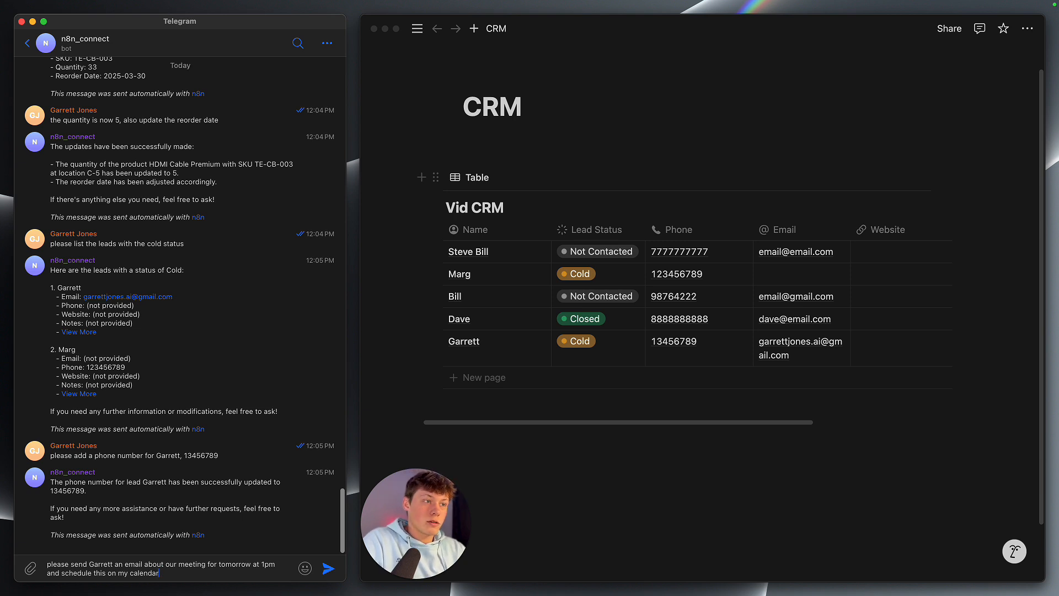
Switch to Gmail in the browser, reload the inbox and dismiss the Get started with Gmail card
key("super+Tab")
key("super+Tab")
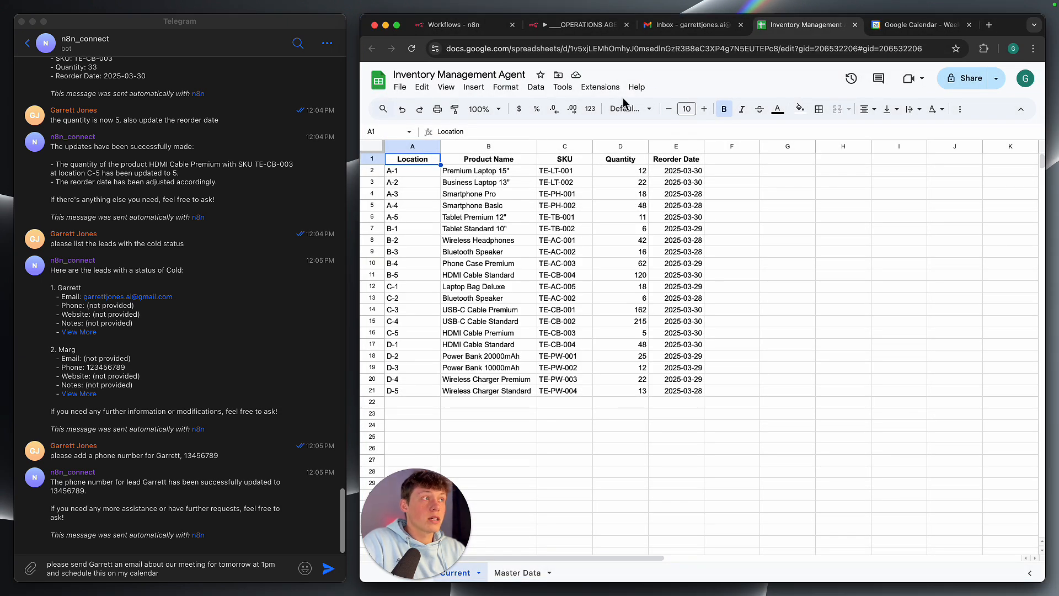
left_click(689, 25)
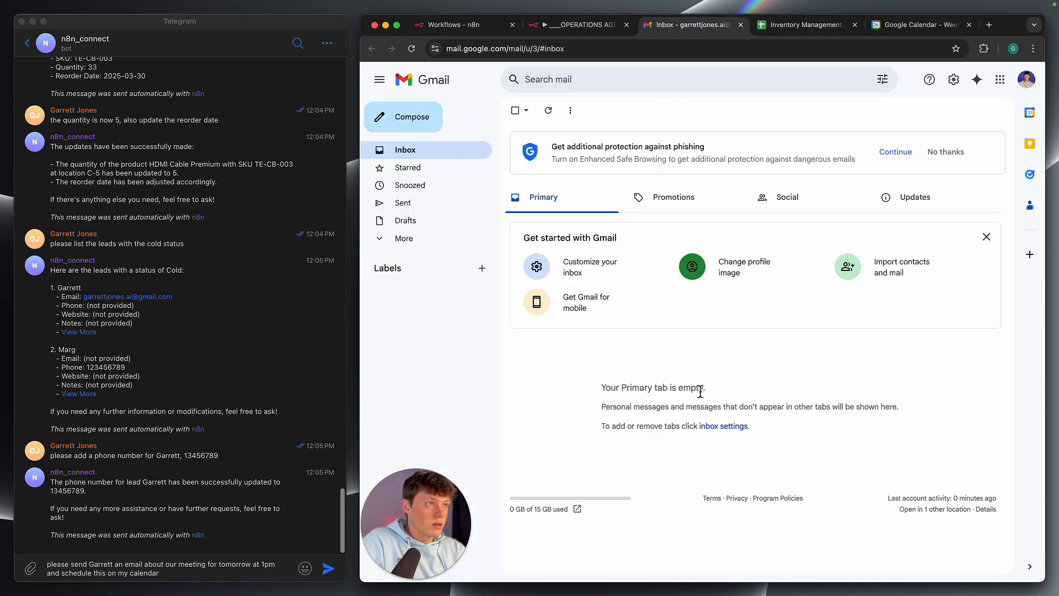
key("super+r")
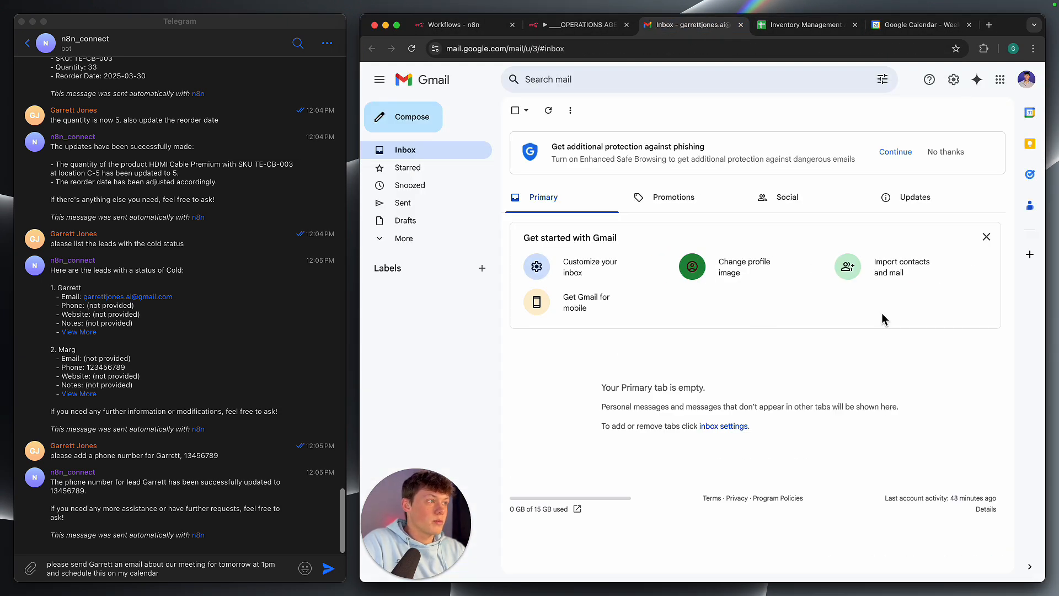
left_click(985, 238)
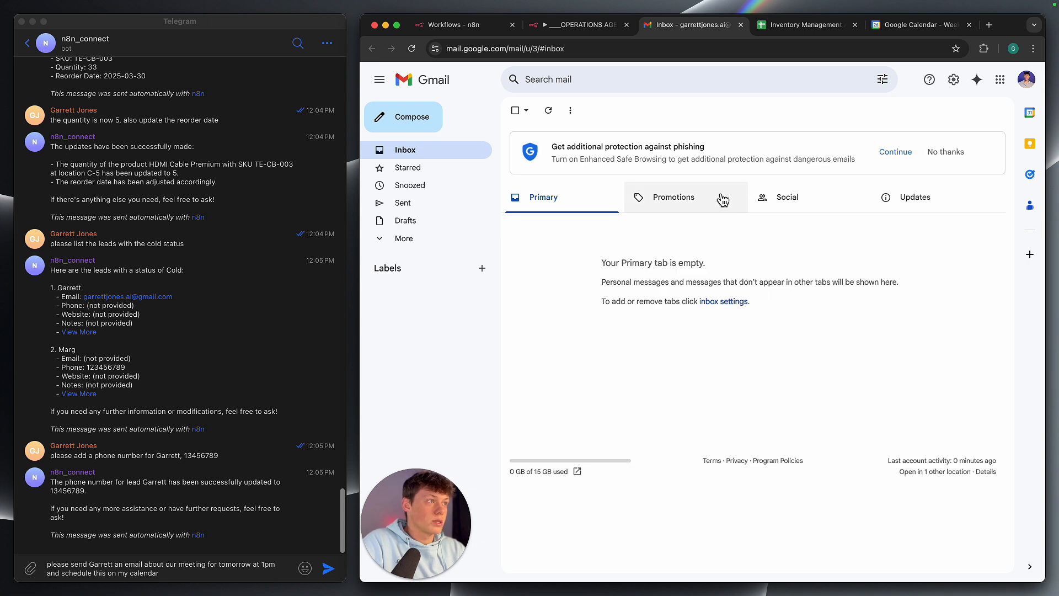
Show the current week in Google Calendar and send the drafted meeting request to the bot
left_click(892, 32)
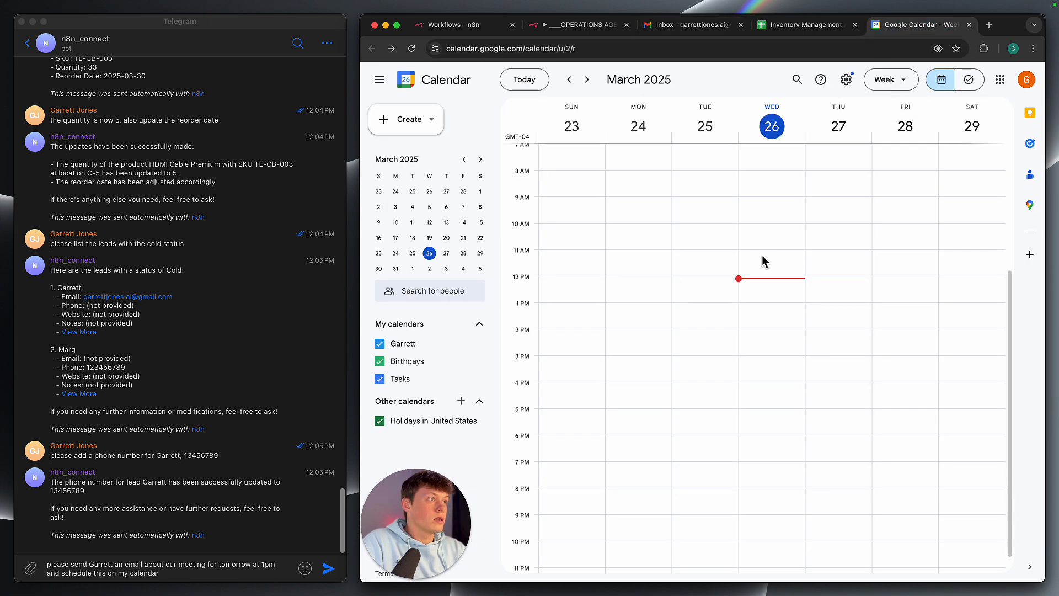
scroll(794, 272, "up", 2)
scroll(794, 272, "up", 1)
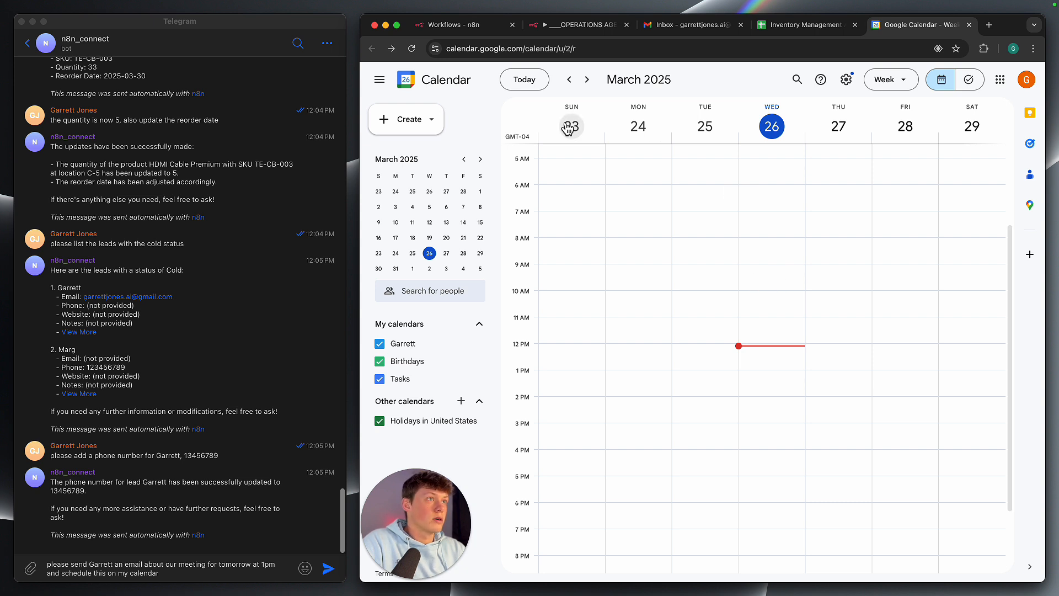
left_click(248, 572)
key("Return")
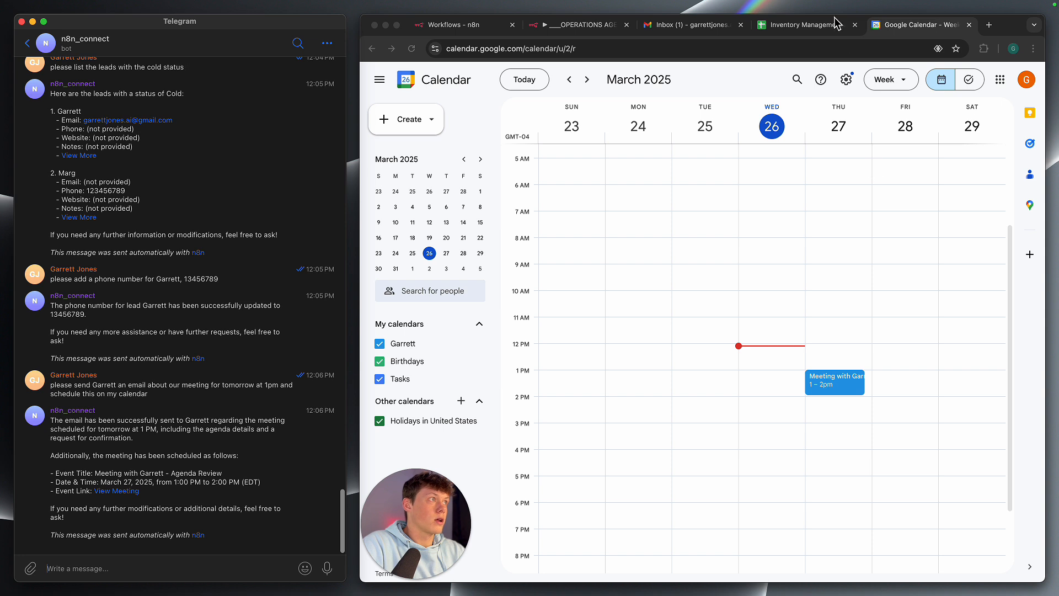
Read the agenda and availability request in the "Meeting Confirmation for Tomorrow at 1 PM" email and check the calendar for the meeting
left_click(705, 27)
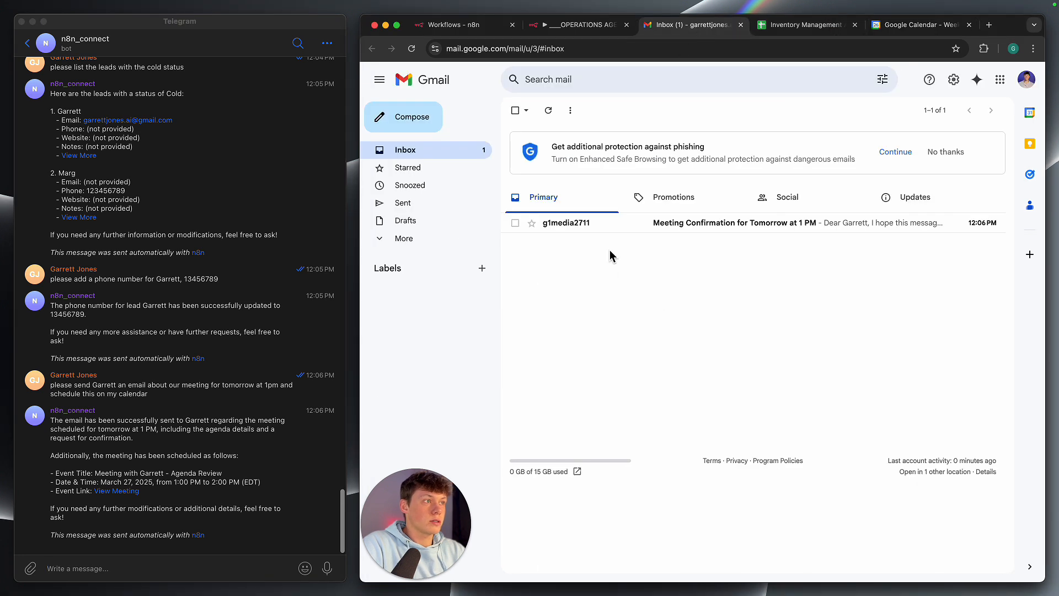
left_click(618, 229)
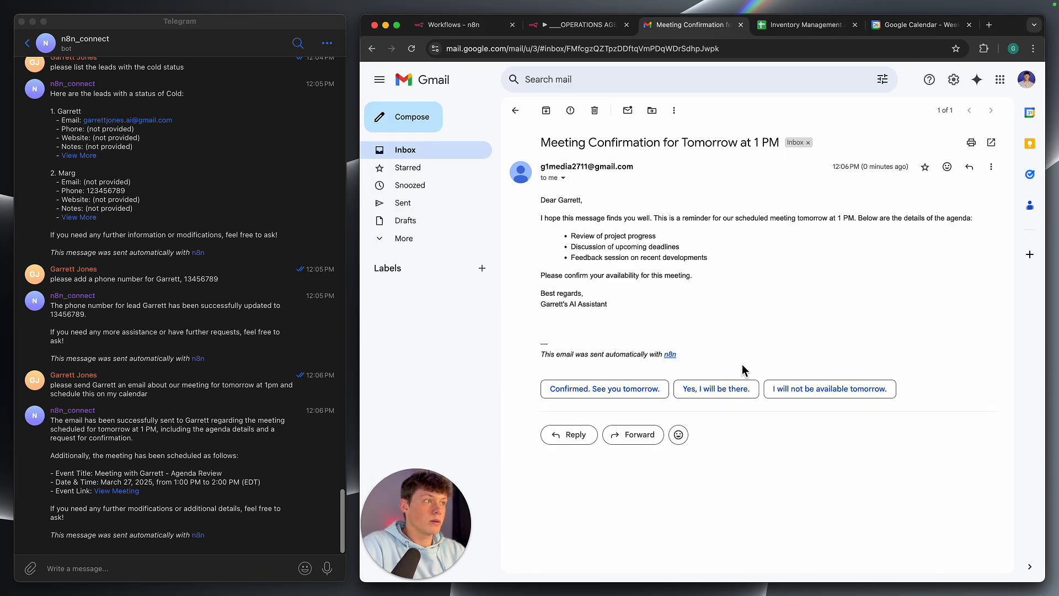
left_click_drag(552, 204, 584, 277)
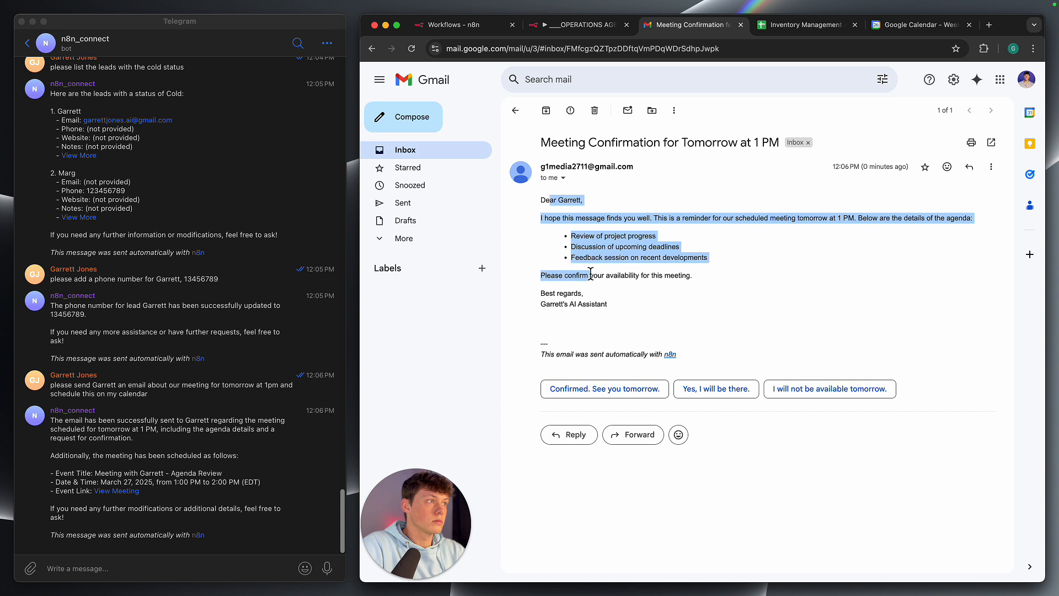
left_click(663, 236)
left_click_drag(572, 236, 717, 261)
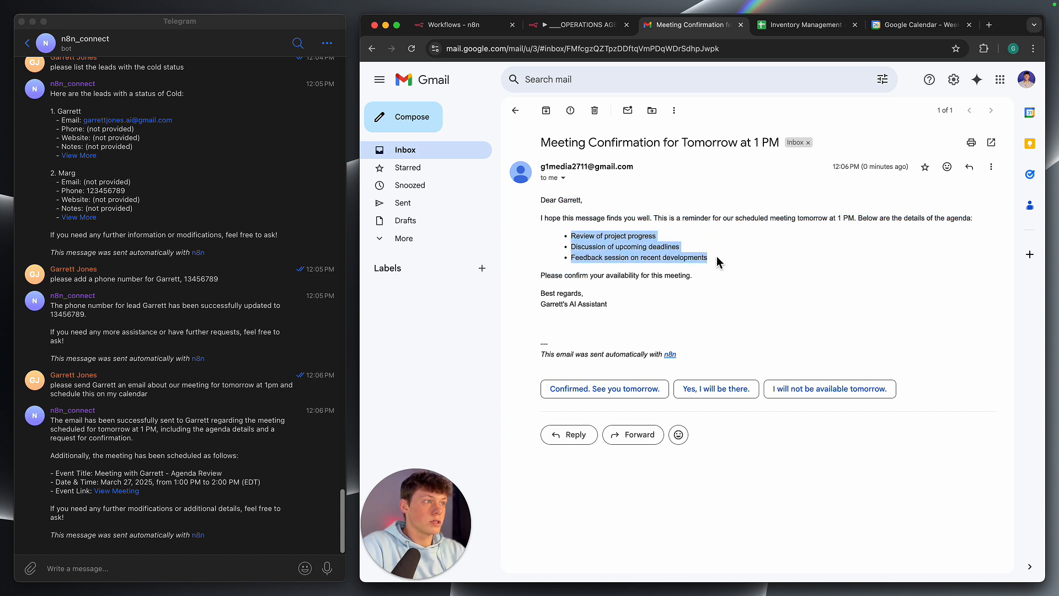
triple_click(589, 273)
left_click(666, 272)
left_click(562, 282)
left_click(675, 279)
scroll(242, 427, "down", 2)
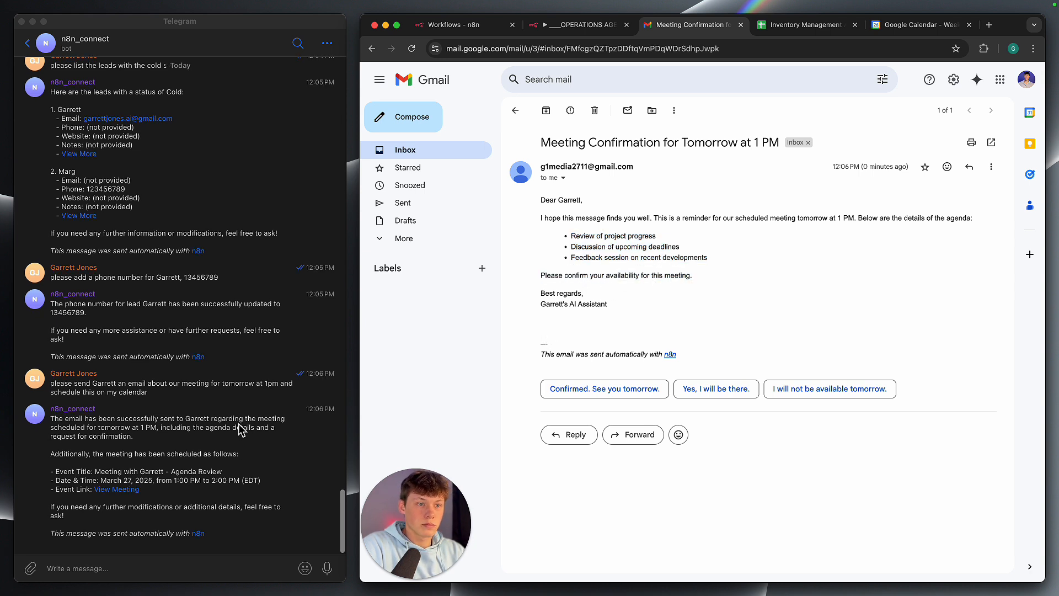
left_click(219, 555)
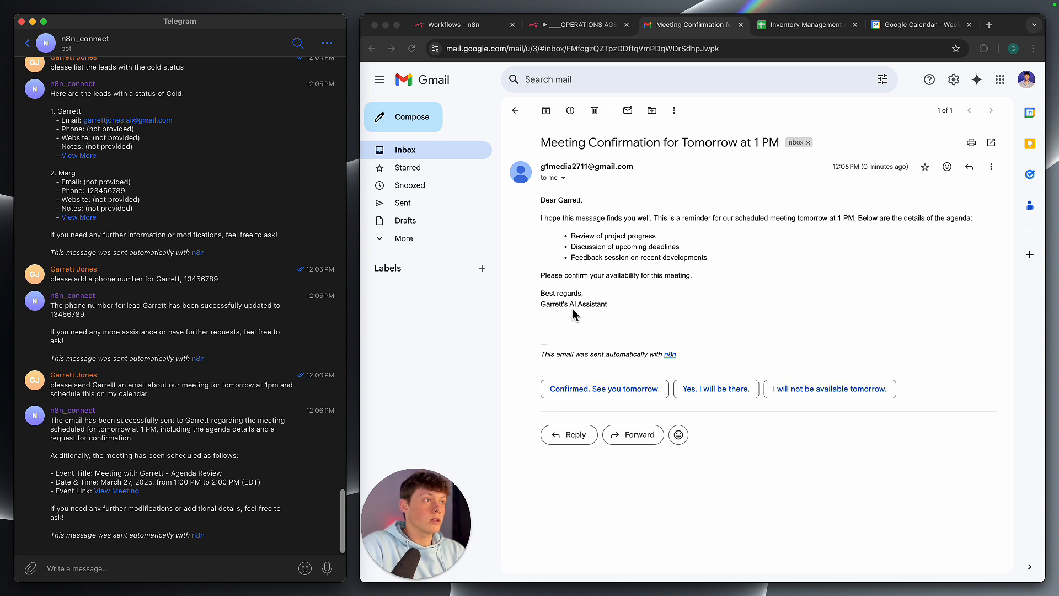
left_click(600, 221)
left_click_drag(603, 208, 693, 276)
left_click(622, 295)
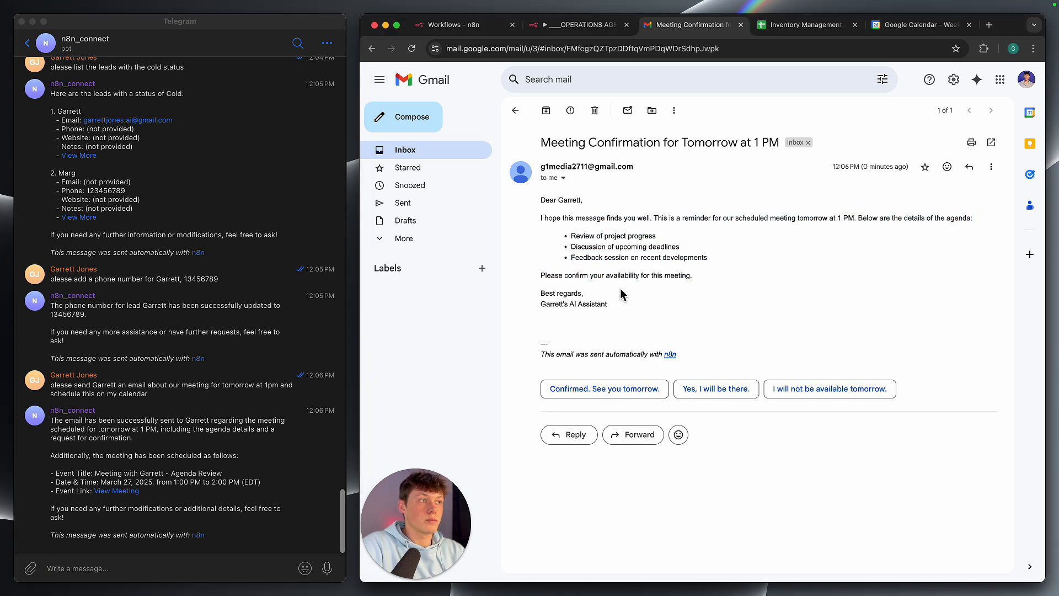
left_click(882, 27)
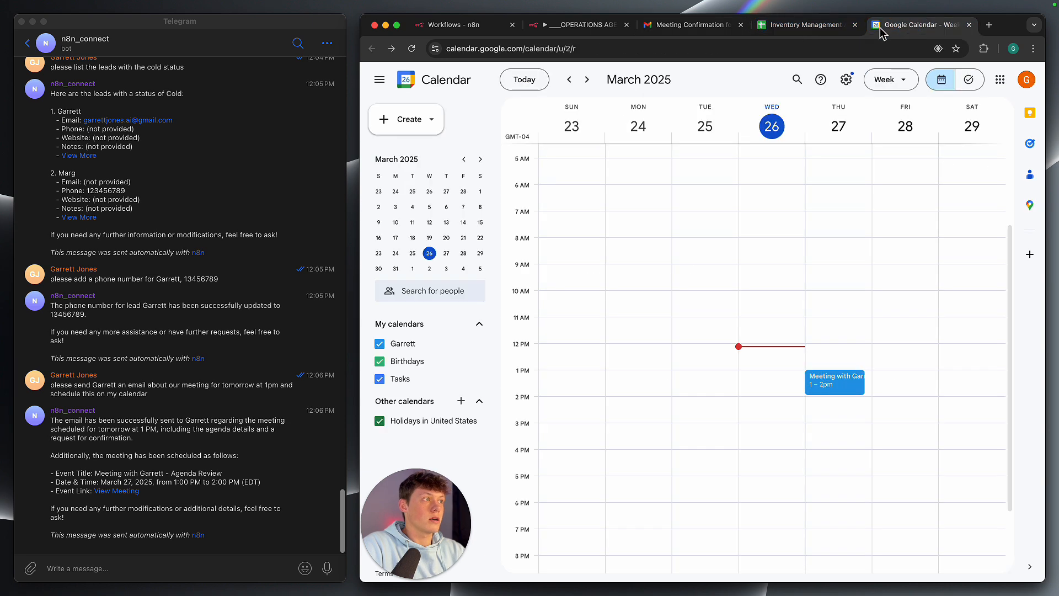
left_click(697, 31)
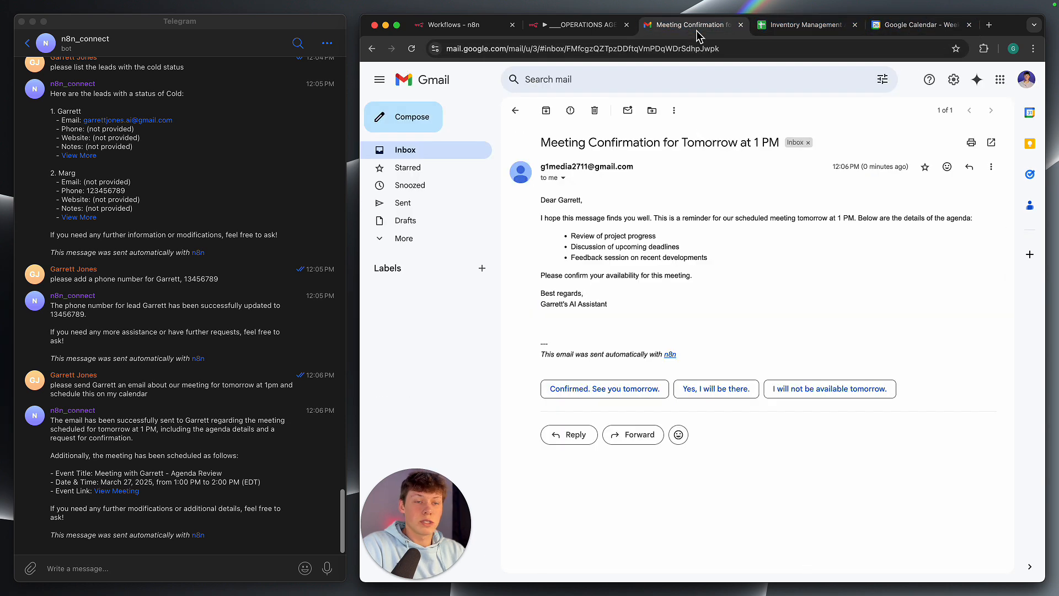
Look over the agent's connected tools in the n8n OPERATIONS AGENT workflow and return to the Inventory Management Agent spreadsheet
left_click(579, 35)
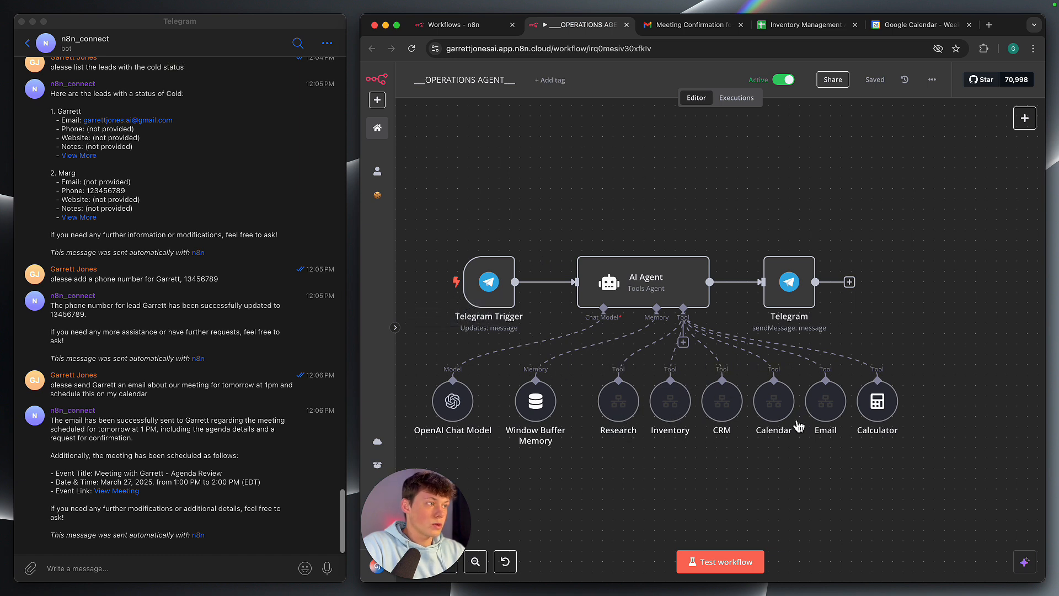
left_click(113, 568)
scroll(117, 503, "down", 2)
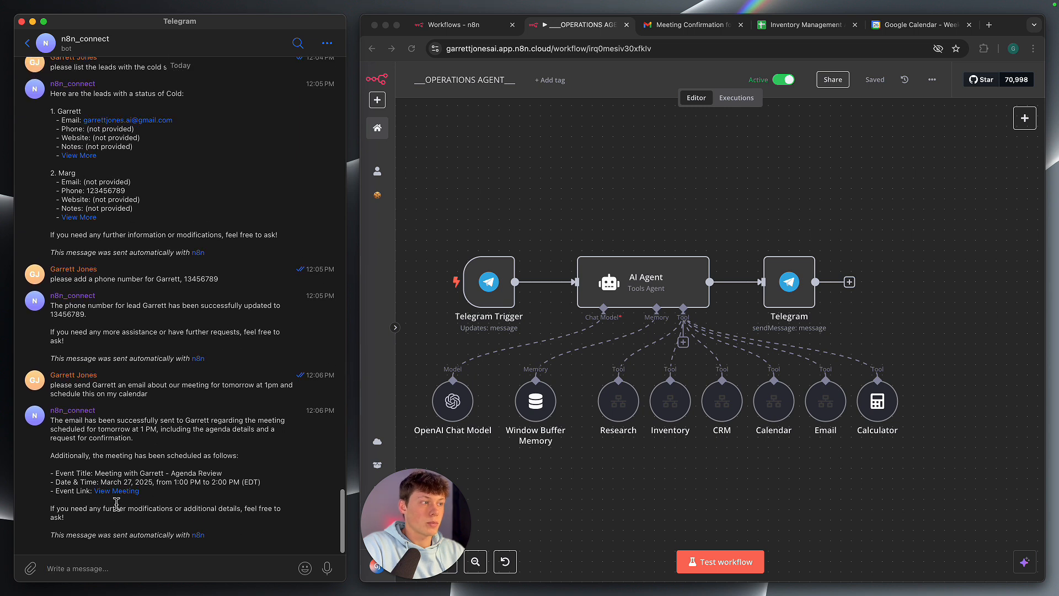
left_click(780, 29)
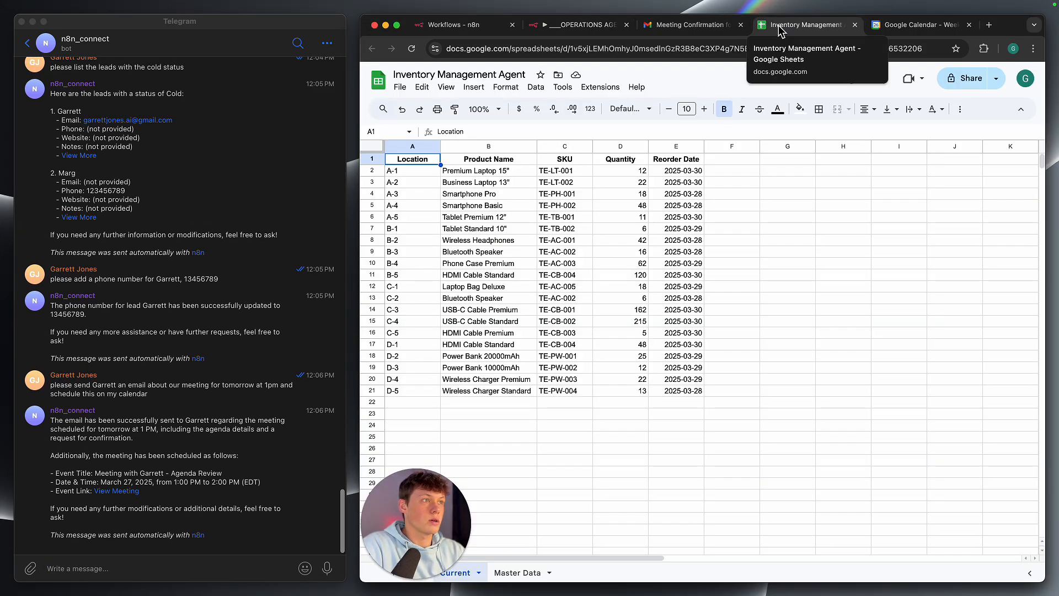
Send the n8n_connect bot the message "find me some trends happening in my industry"
left_click(121, 568)
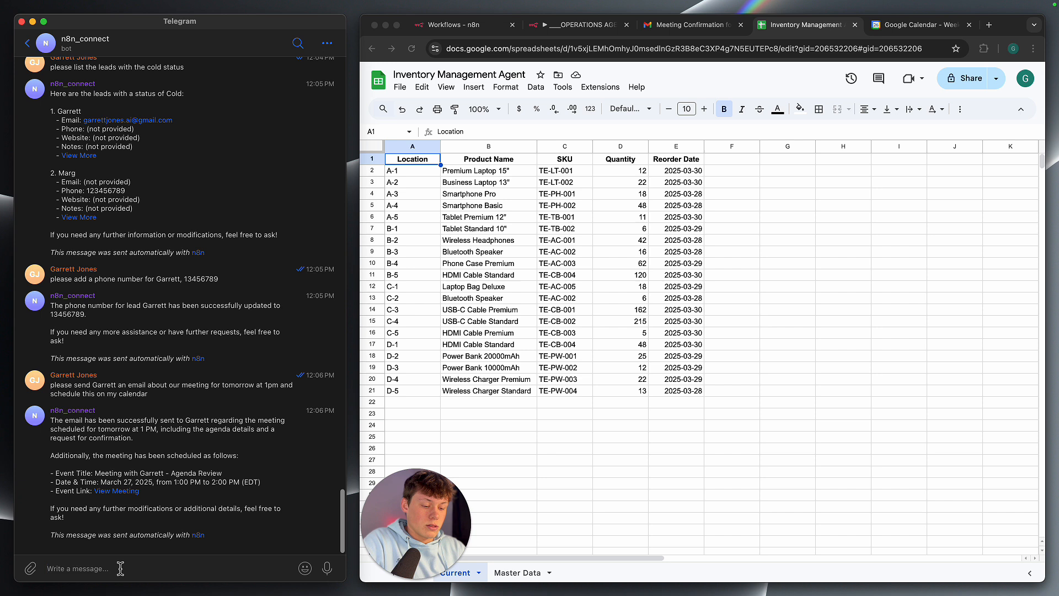
type("find me some ")
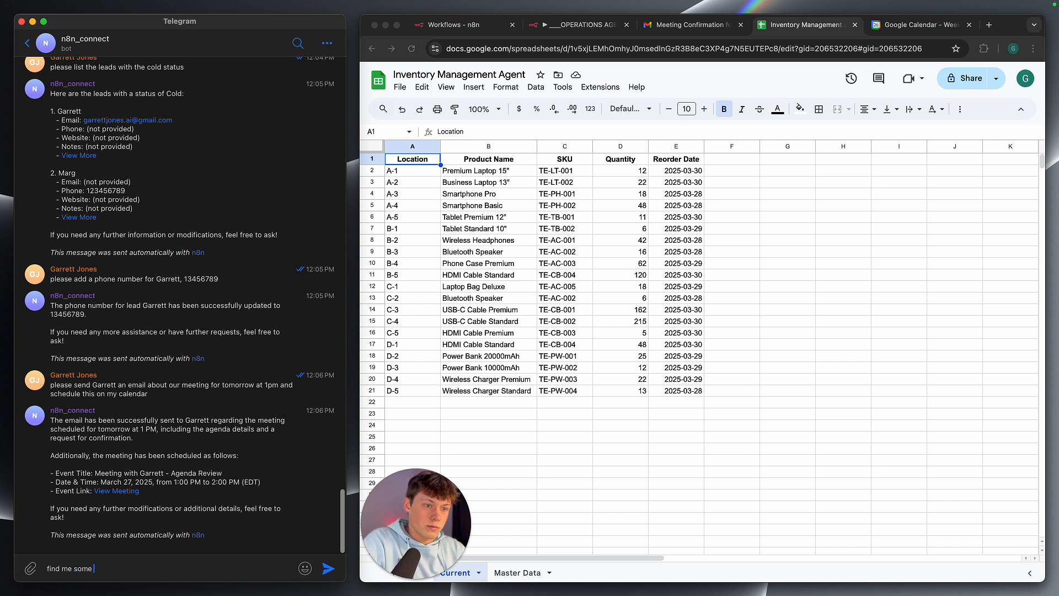
type("trends happening in my industry")
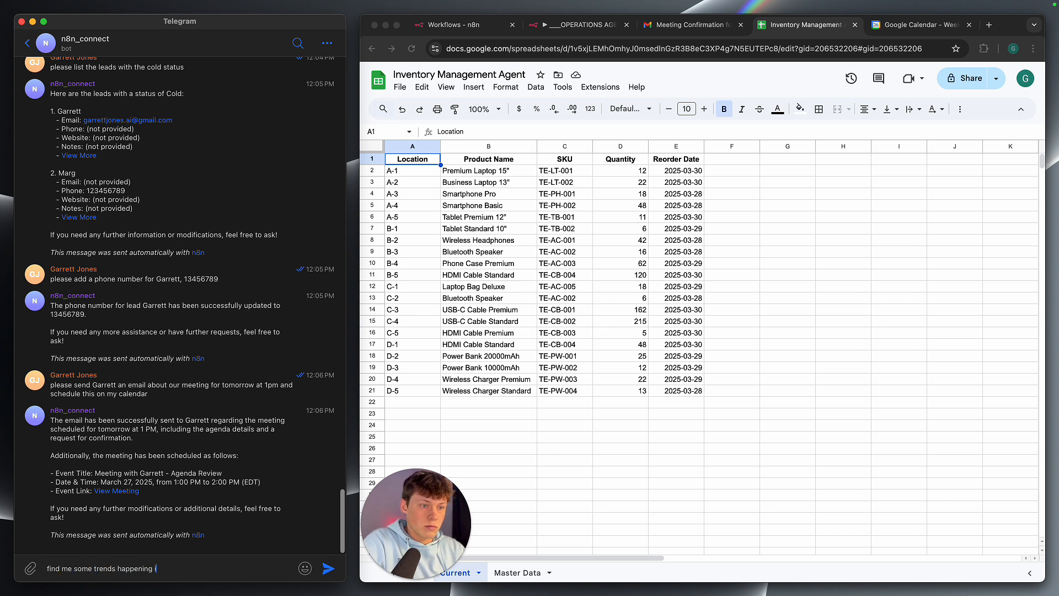
key("Return")
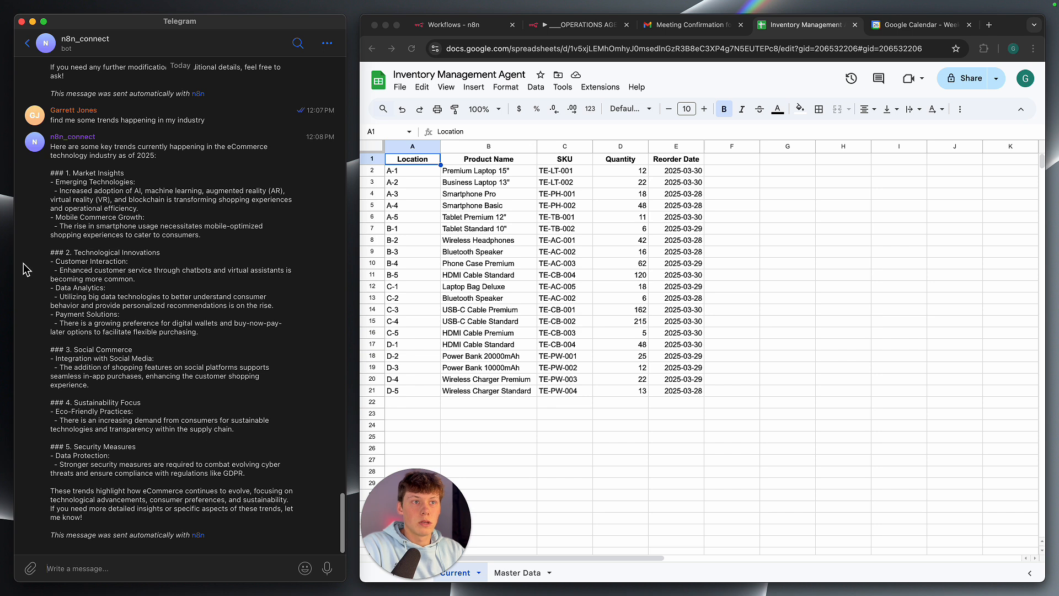
Read through the bot's reply on industry trends, focusing on the Market Insights section and its mobile commerce point
left_click_drag(49, 171, 141, 398)
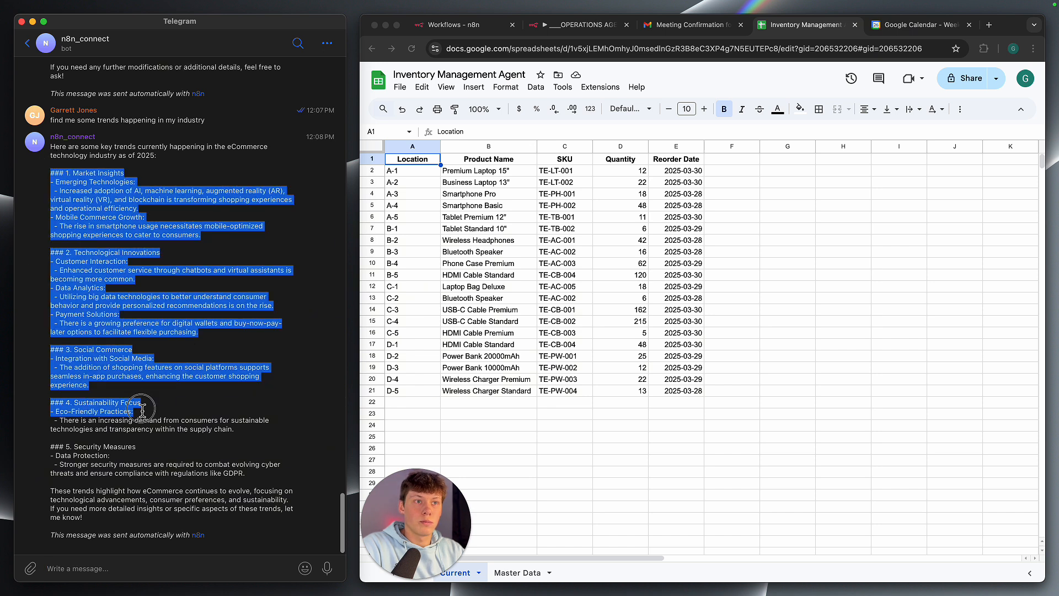
left_click(141, 408)
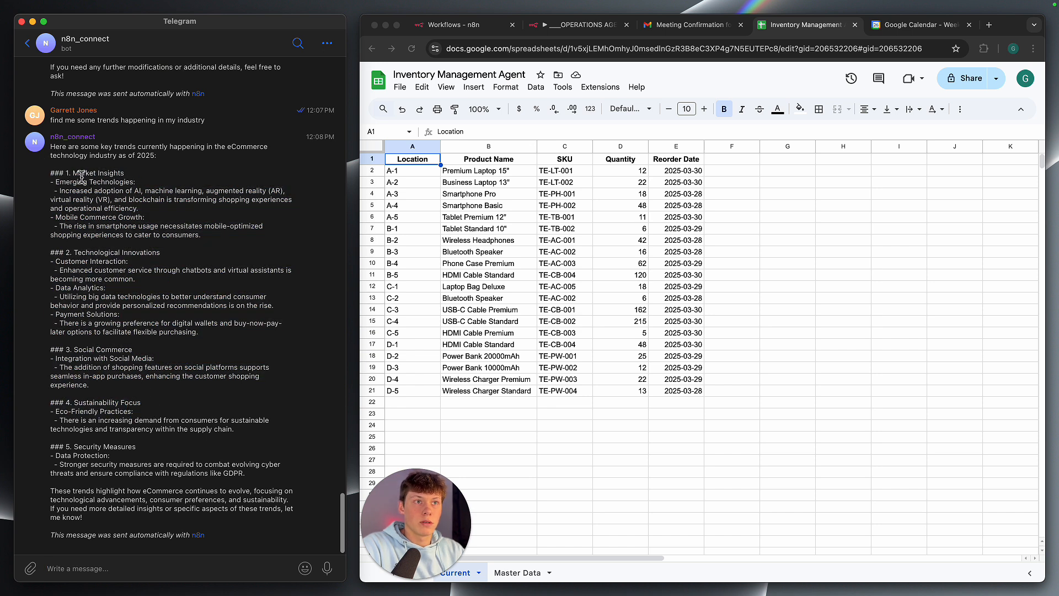
left_click_drag(73, 173, 142, 215)
left_click(118, 177)
left_click(141, 215)
left_click_drag(66, 217, 160, 234)
left_click(160, 233)
scroll(163, 297, "down", 1)
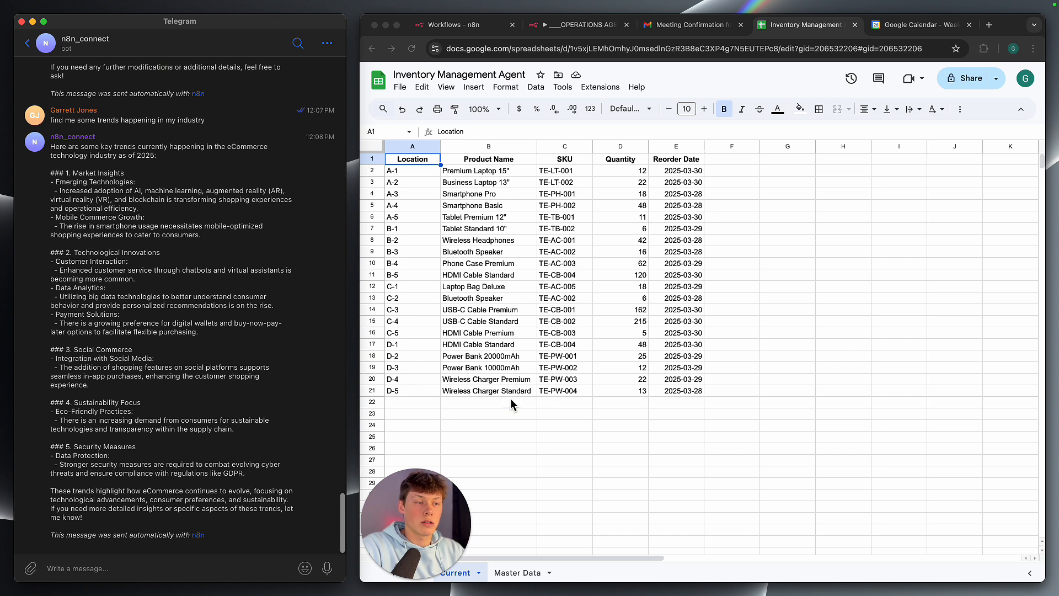
scroll(215, 402, "down", 2)
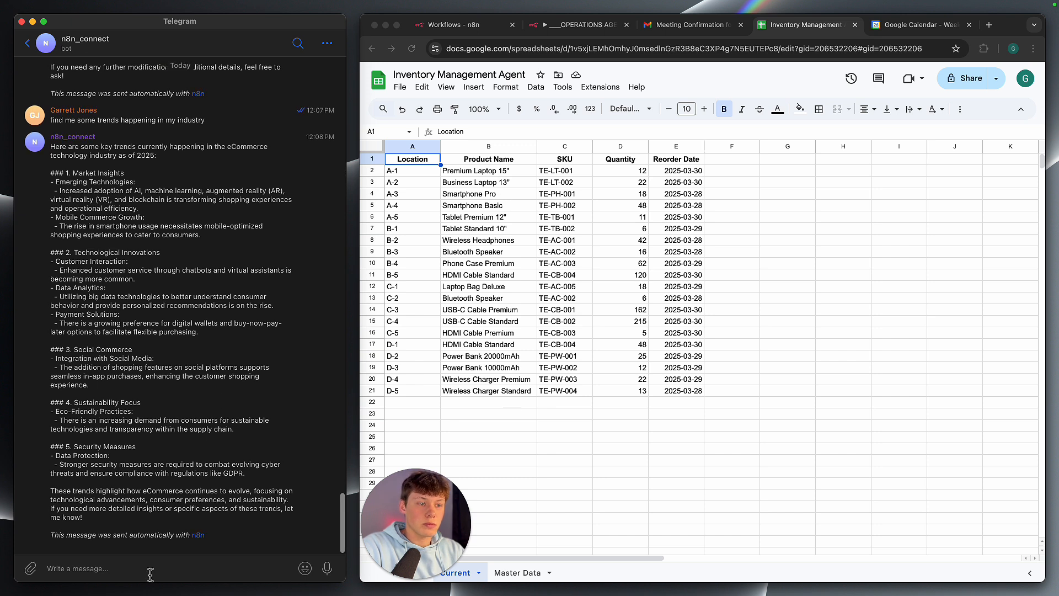
scroll(153, 468, "down", 2)
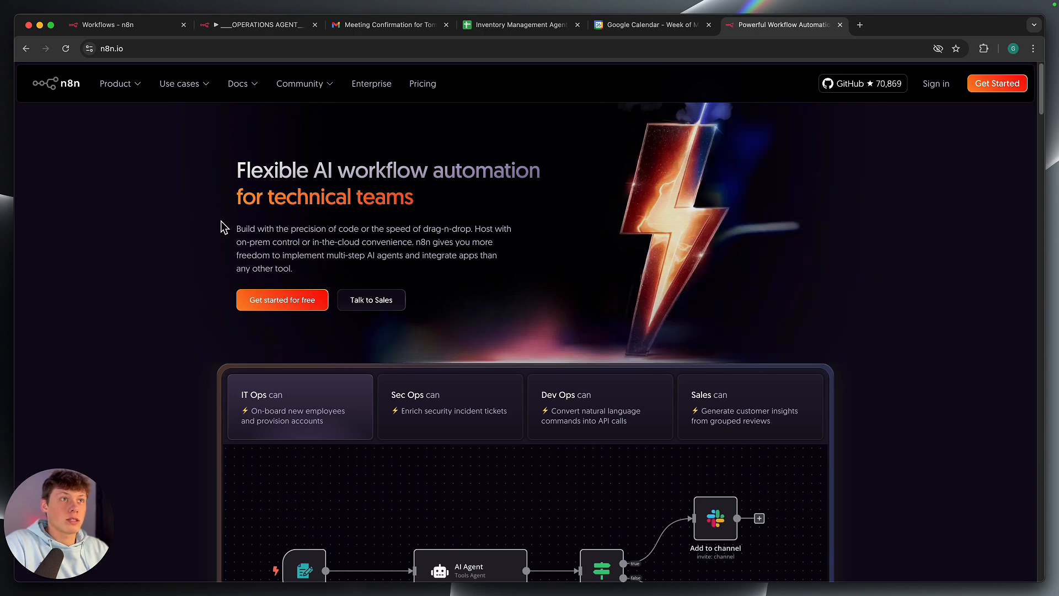
Look over the n8n.io homepage and its example workflow, and return to the n8n workflows overview
scroll(221, 220, "down", 10)
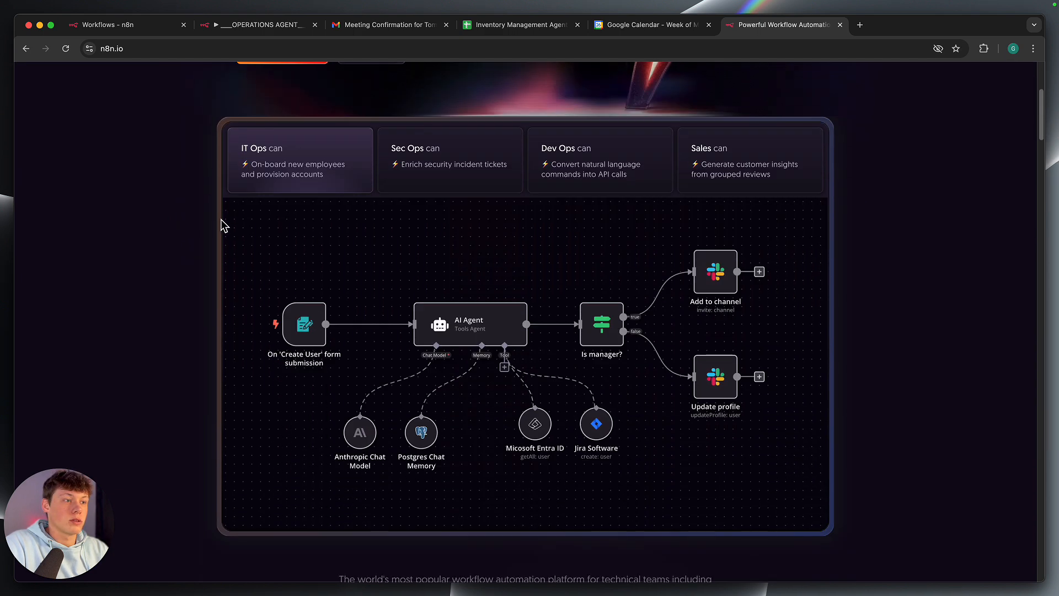
scroll(221, 224, "up", 10)
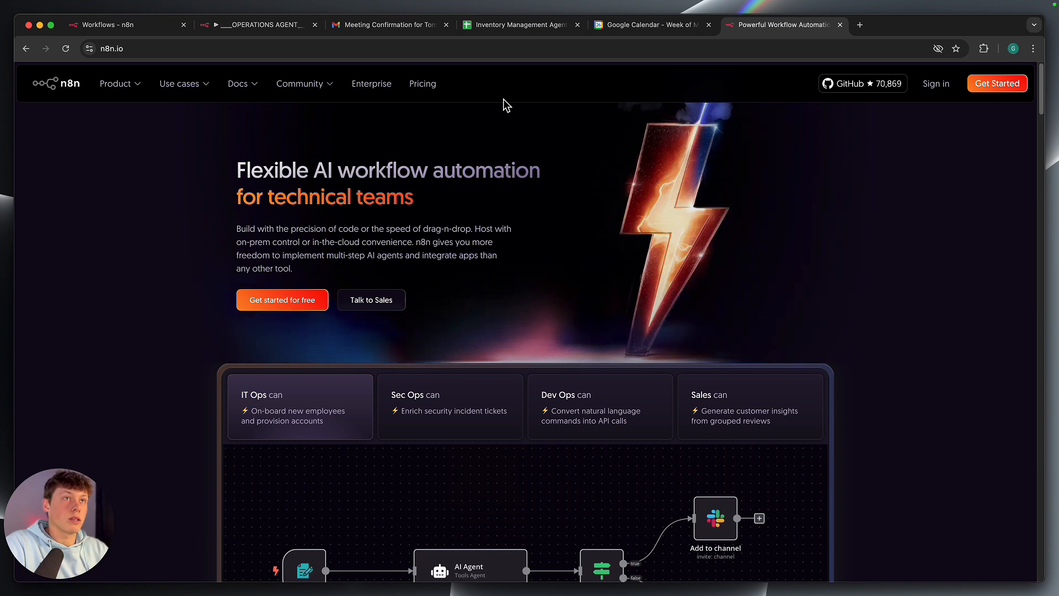
left_click(156, 26)
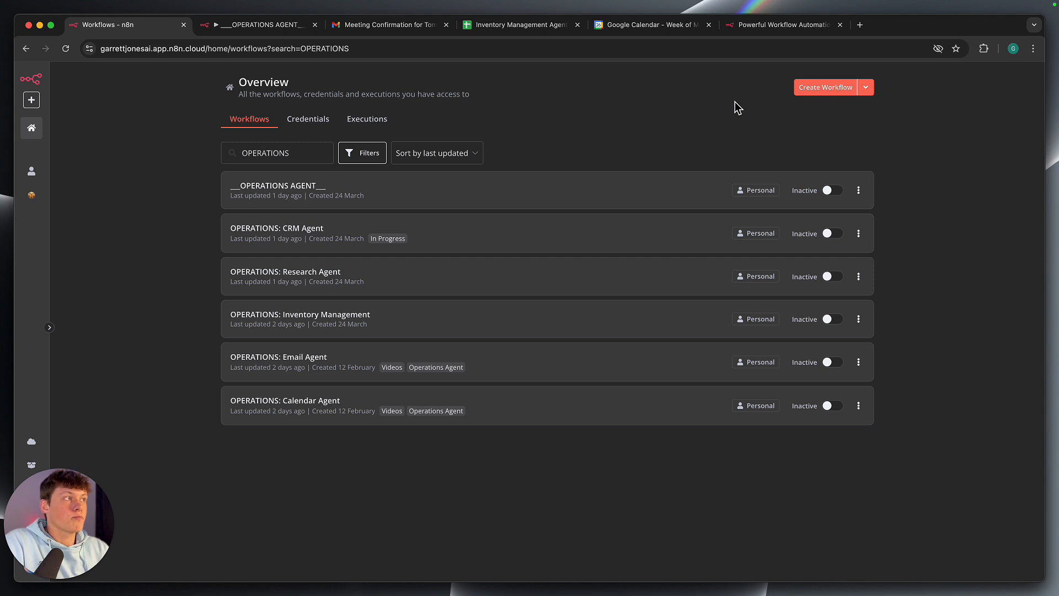
Create a blank workflow and look at its options for importing from a URL or a file, without importing anything
left_click(817, 95)
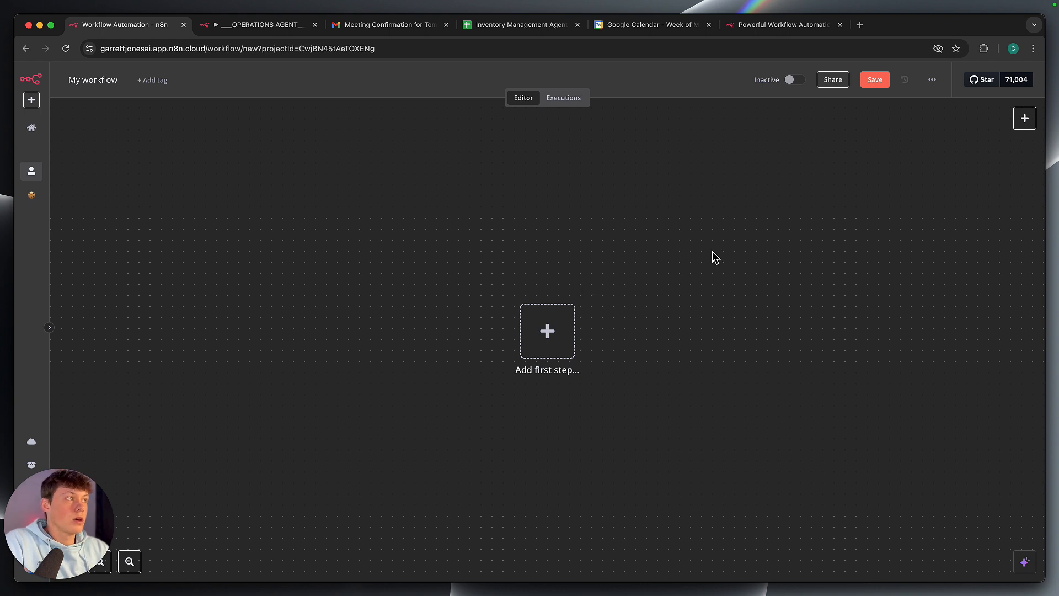
left_click(934, 83)
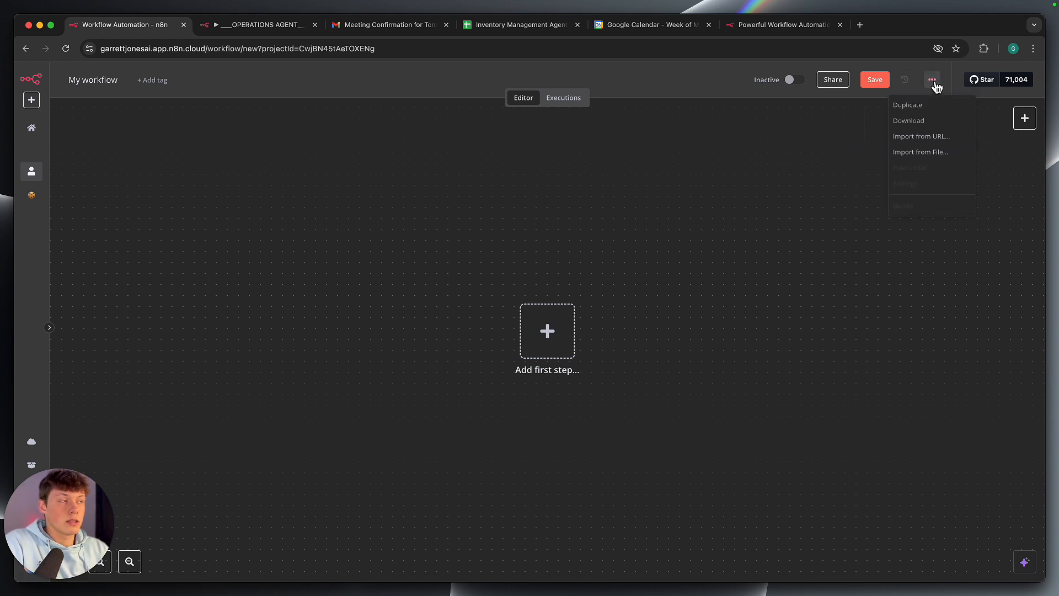
left_click(928, 143)
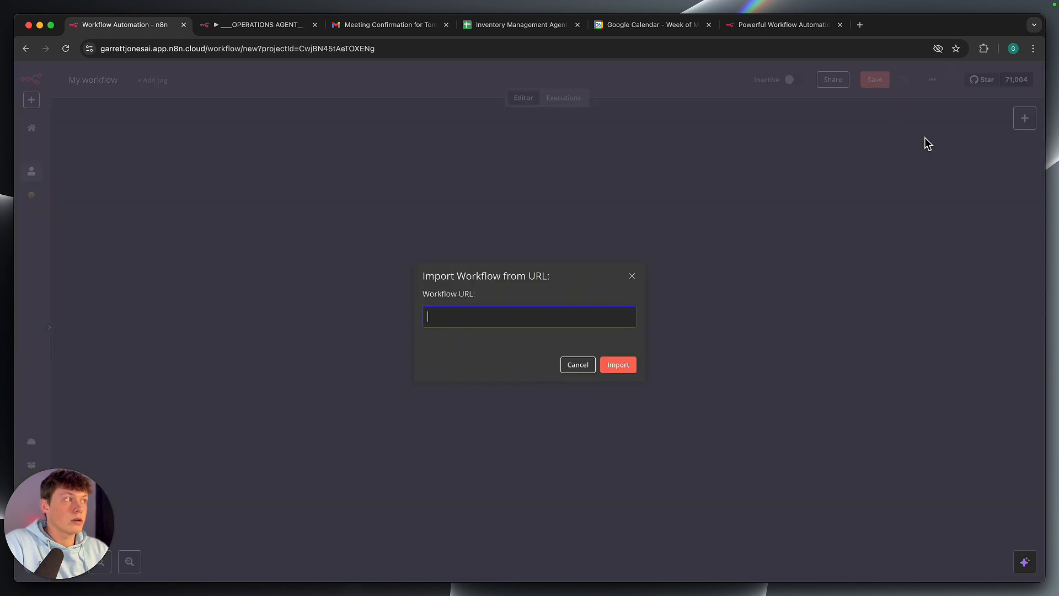
left_click(578, 364)
left_click(932, 81)
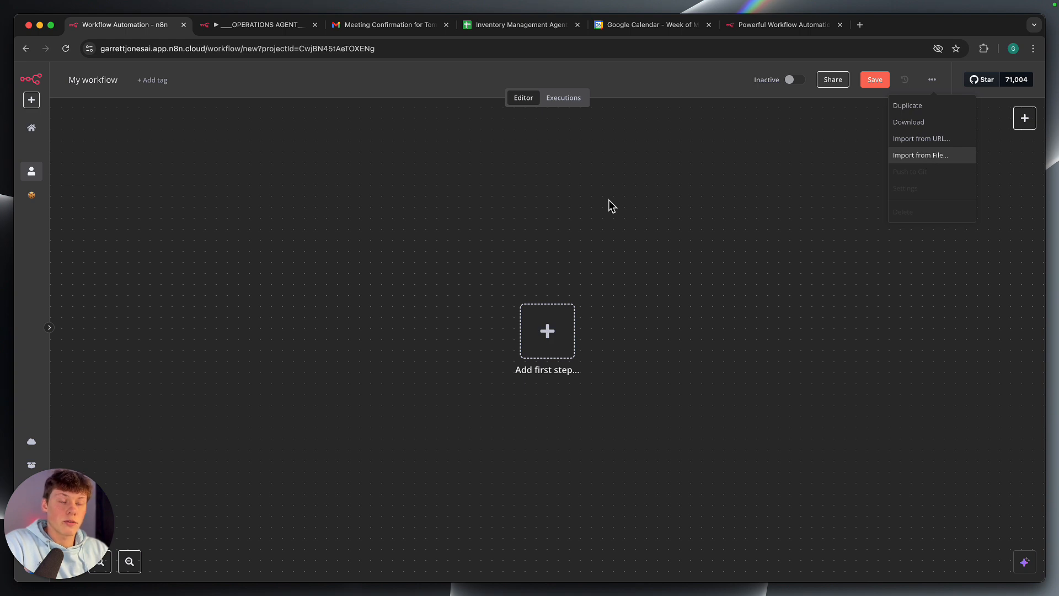
left_click(486, 231)
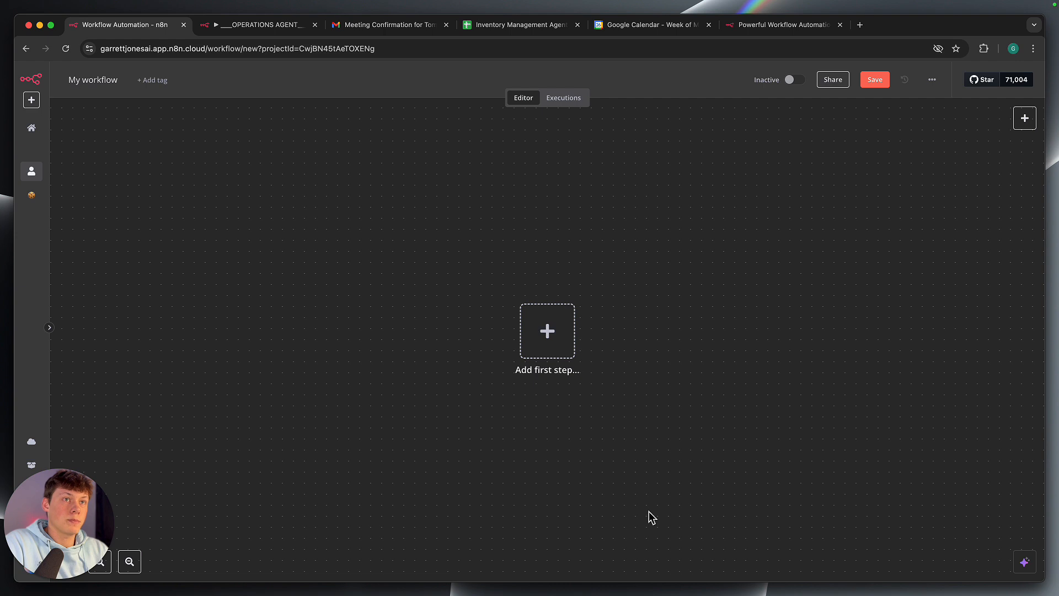
Return to the workflows overview and search the list for "operations"
left_click(32, 128)
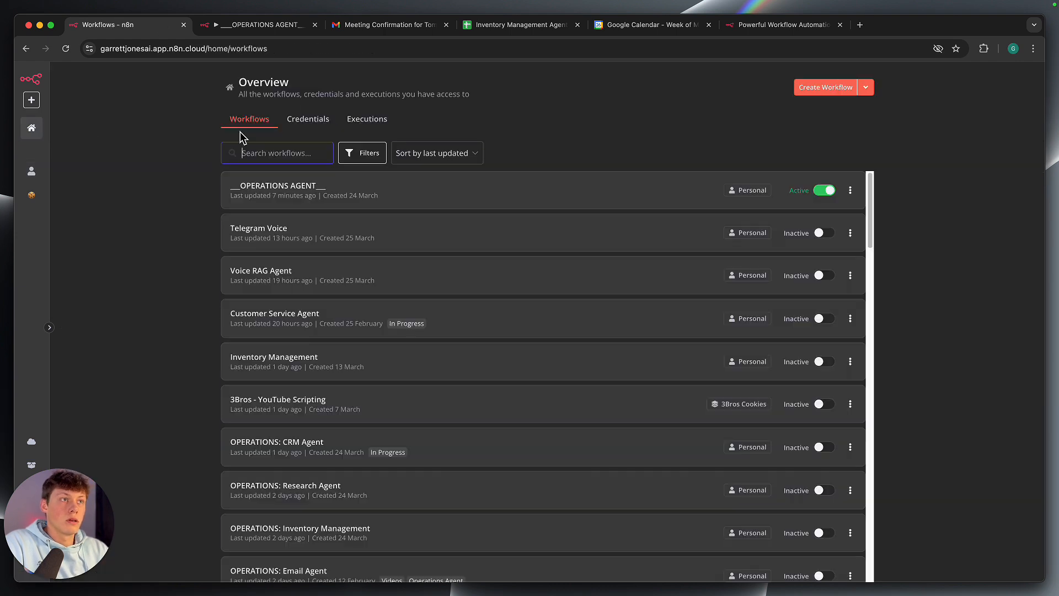
type("persa")
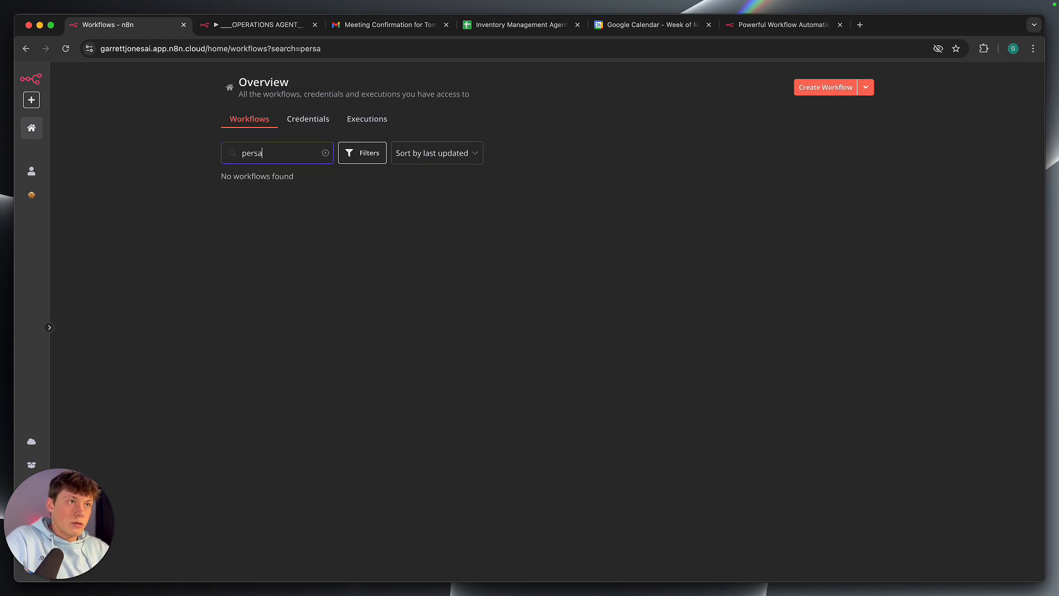
key("BackSpace")
key("BackSpace")
key("BackSpace")
key("BackSpace")
type("operations")
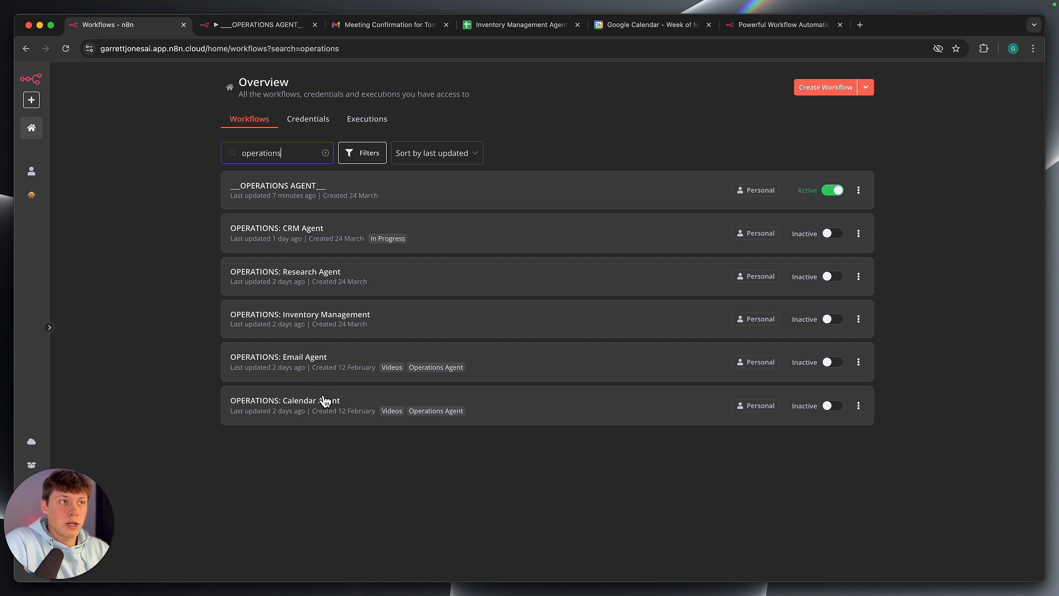
Switch to the OPERATIONS AGENT workflow and examine its Telegram nodes, AI Agent and connected tools up close
left_click(276, 25)
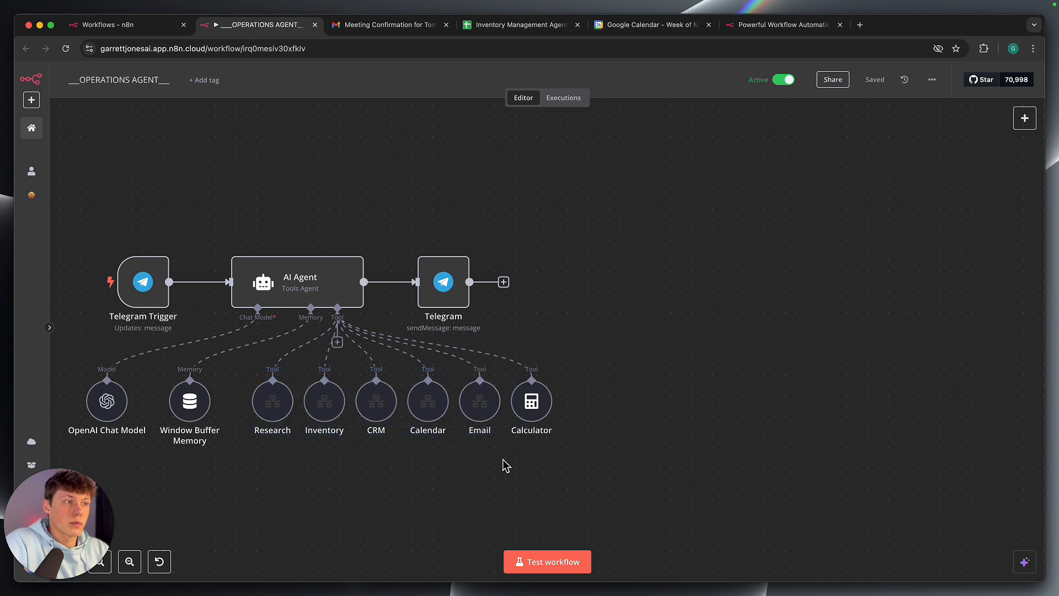
scroll(326, 182, "left", 2)
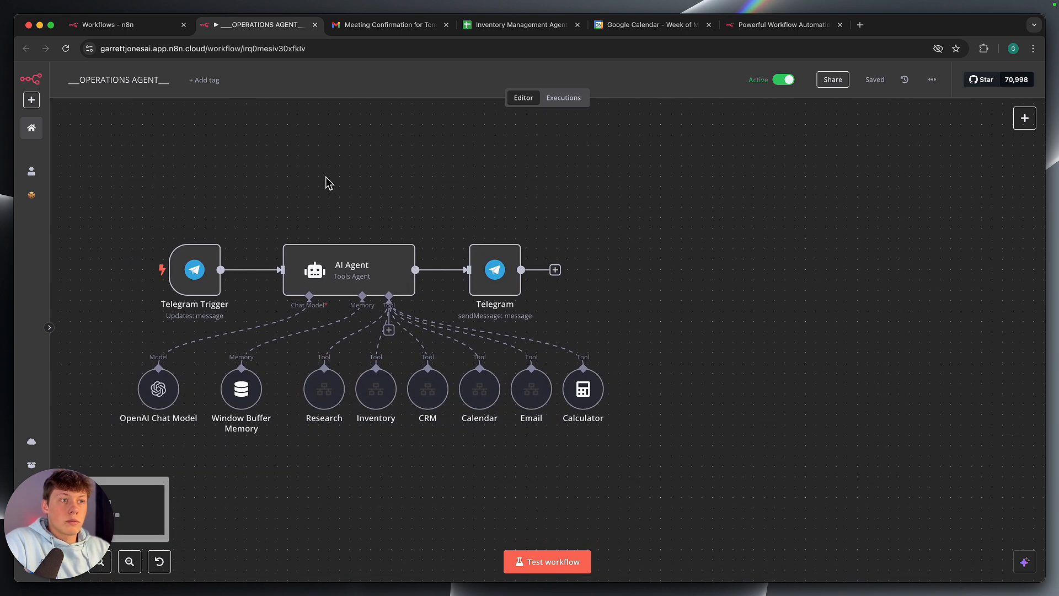
scroll(327, 182, "up", 3)
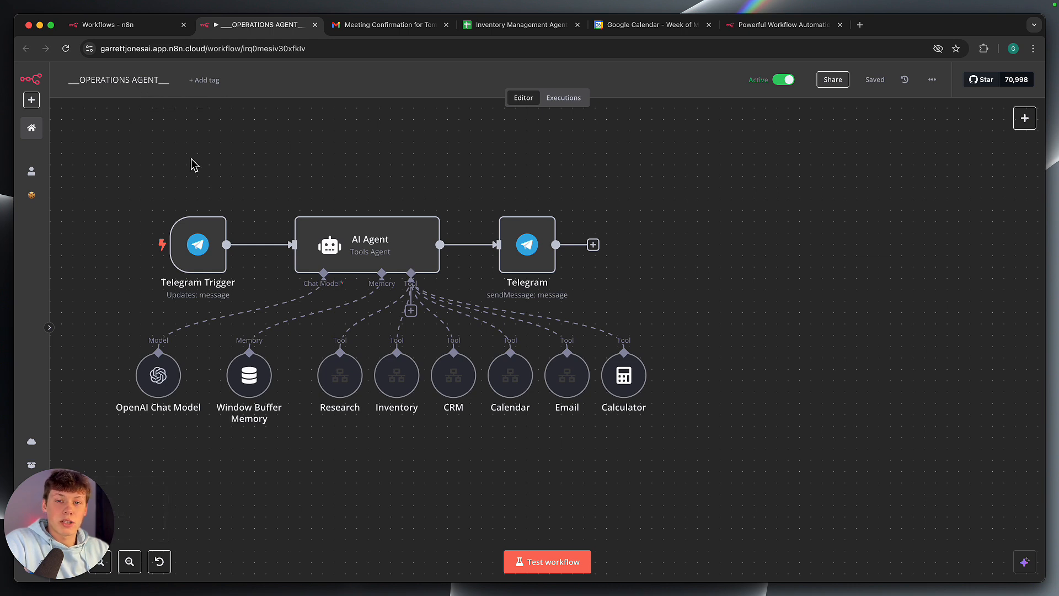
scroll(205, 247, "up", 2)
scroll(209, 249, "left", 1)
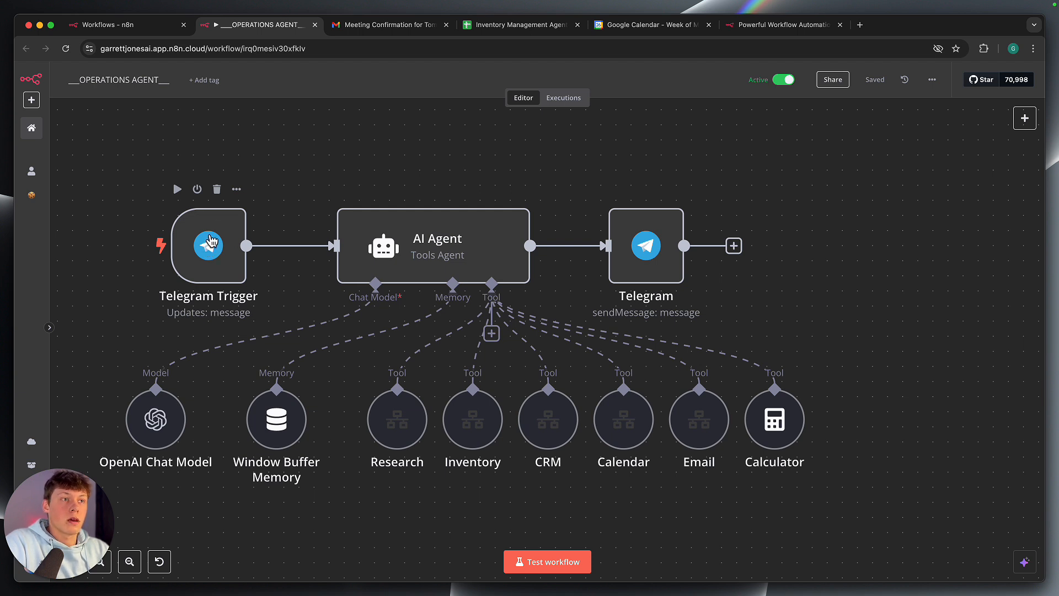
scroll(211, 241, "left", 5)
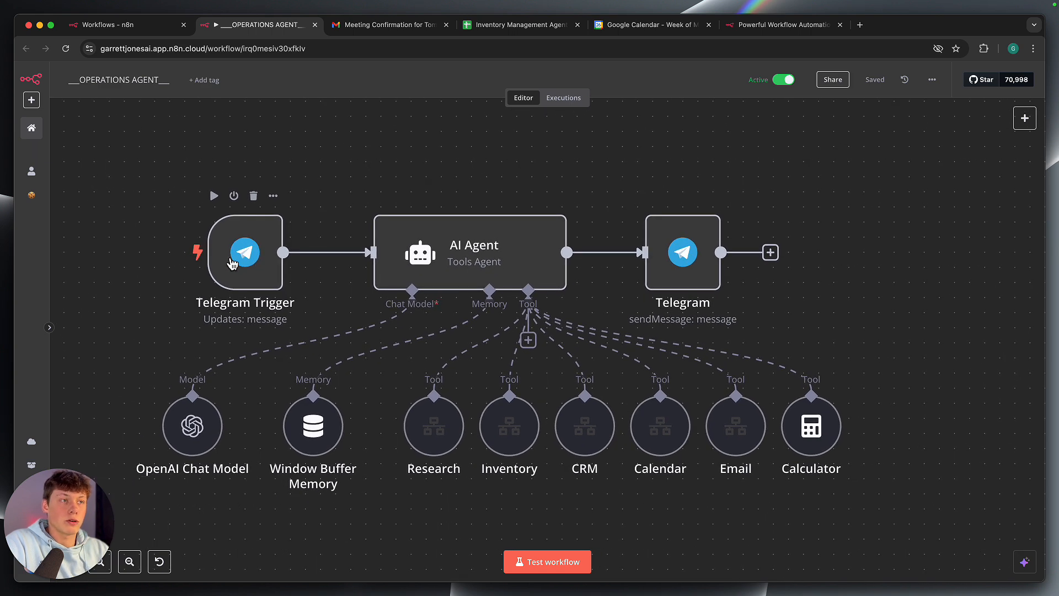
Open the Telegram Trigger node and check the choices for its Telegram credential
double_click(231, 264)
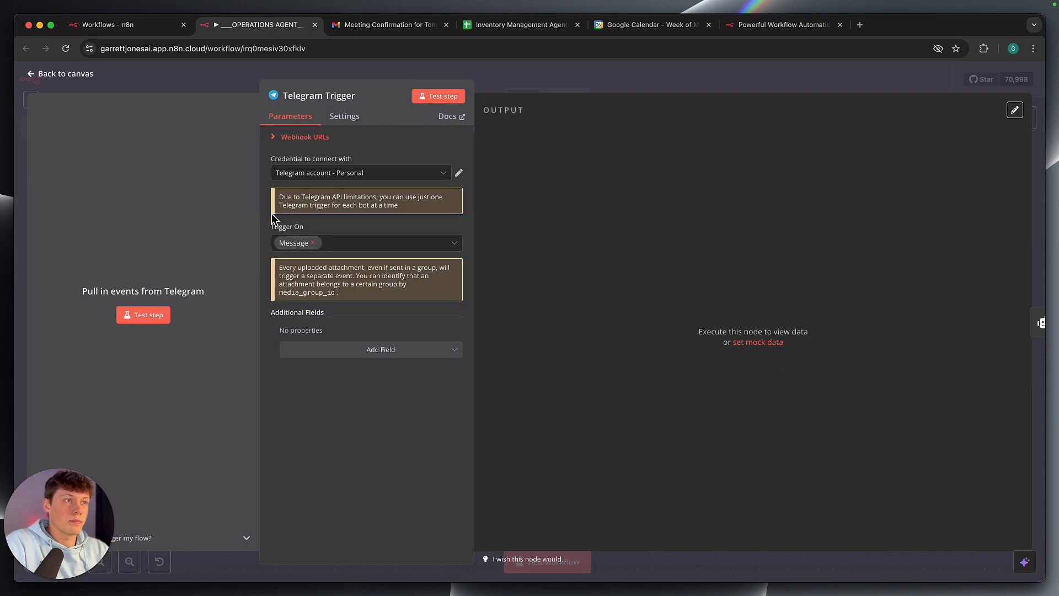
left_click(364, 175)
left_click(338, 164)
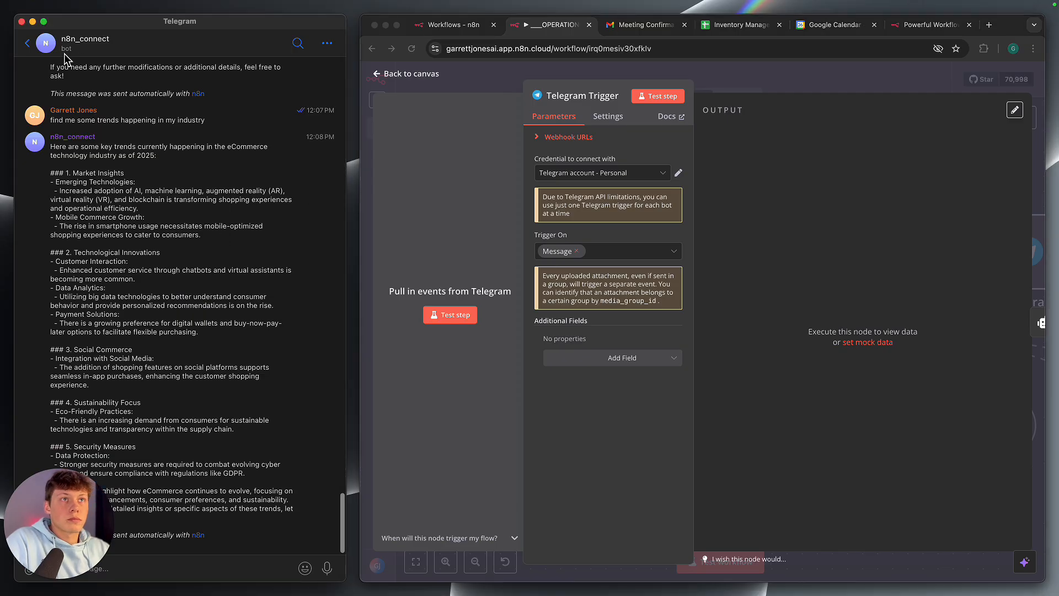
Open the BotFather chat in Telegram, view its profile information and return to the conversation
left_click(28, 44)
left_click(137, 133)
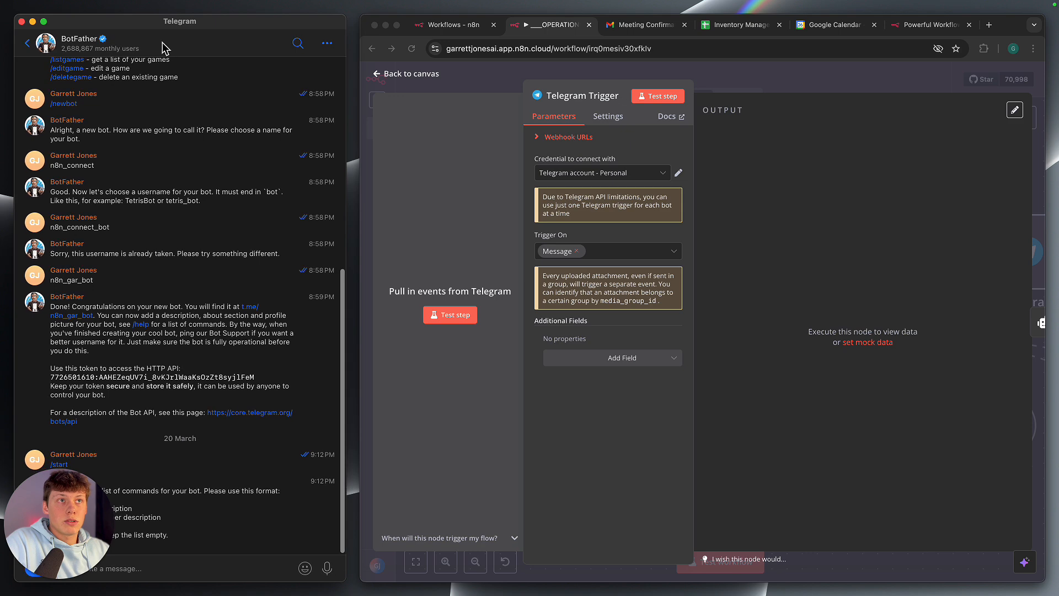
left_click(77, 38)
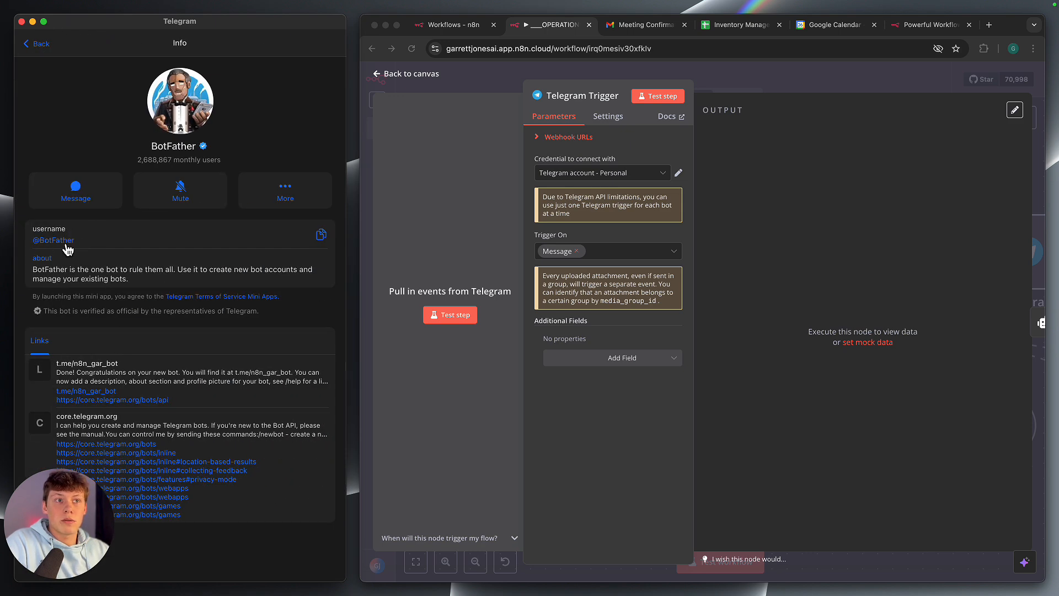
left_click(44, 53)
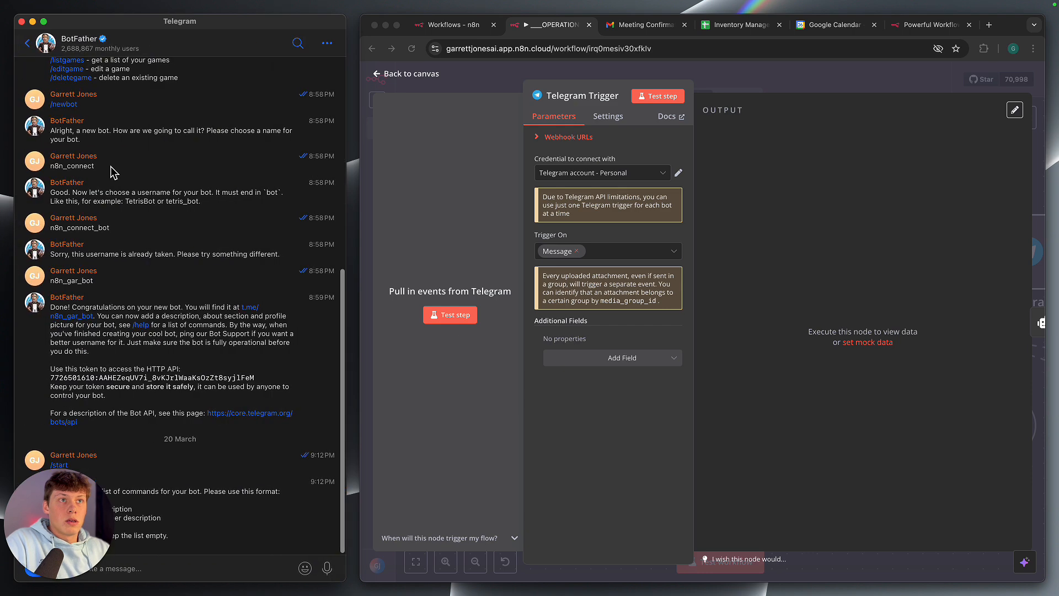
Review the BotFather conversation from its command list through the /newbot naming exchange to the message with the API token
scroll(111, 170, "up", 10)
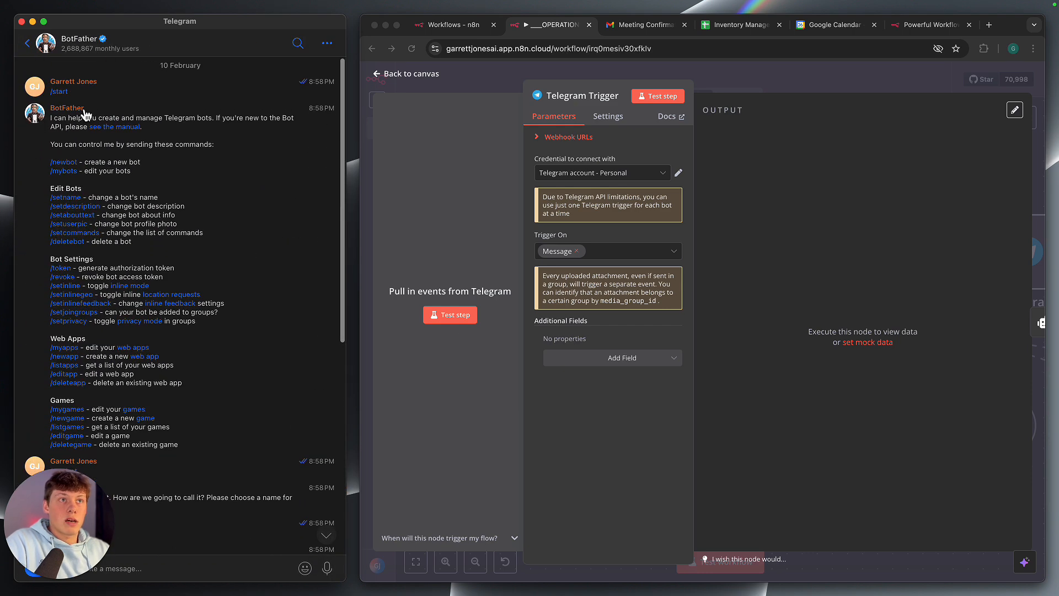
scroll(123, 141, "down", 2)
scroll(123, 141, "down", 8)
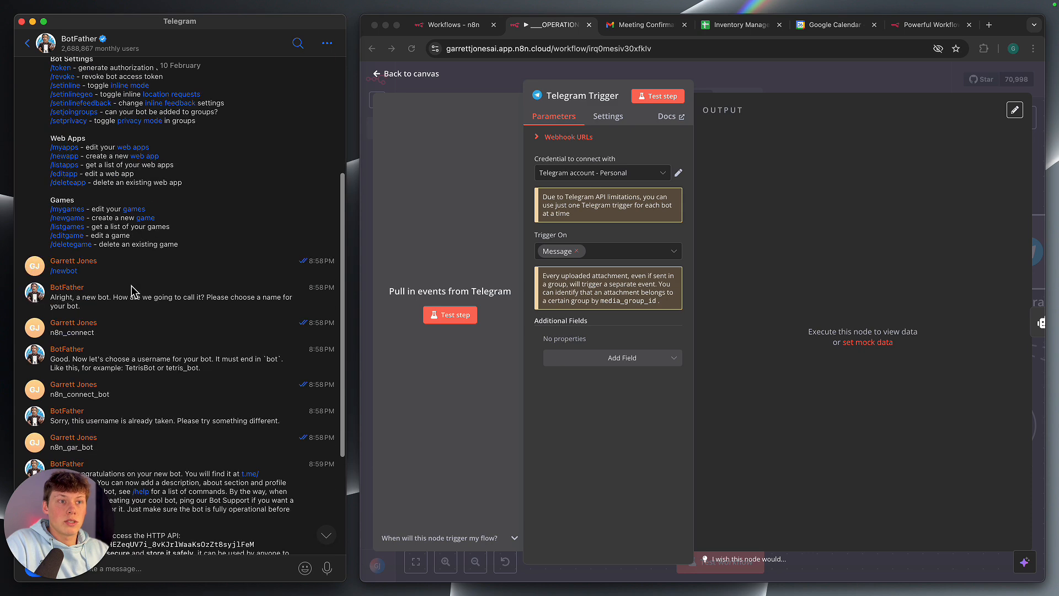
scroll(152, 267, "down", 2)
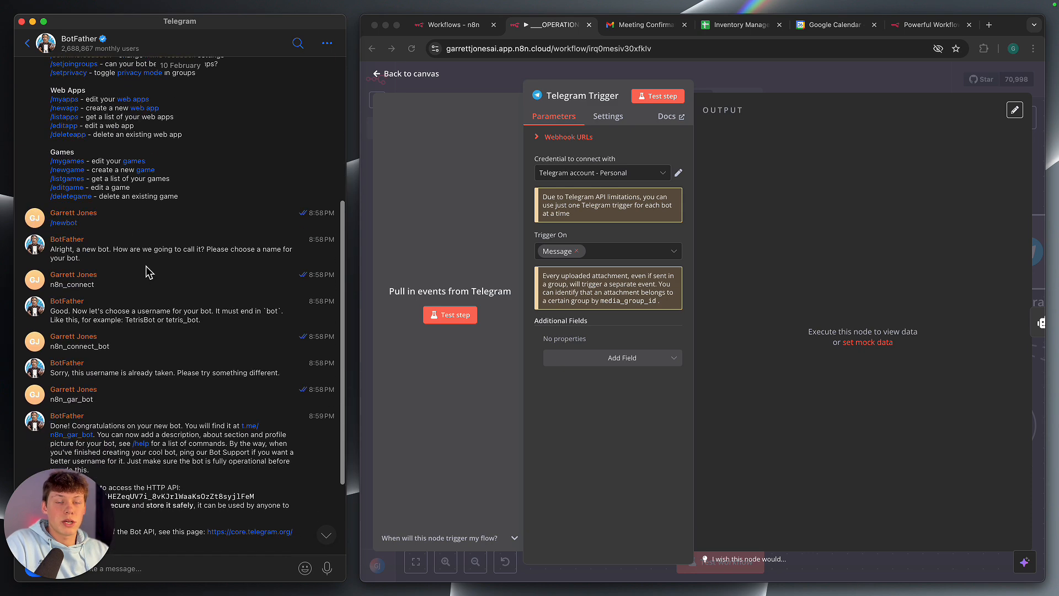
scroll(149, 276, "down", 4)
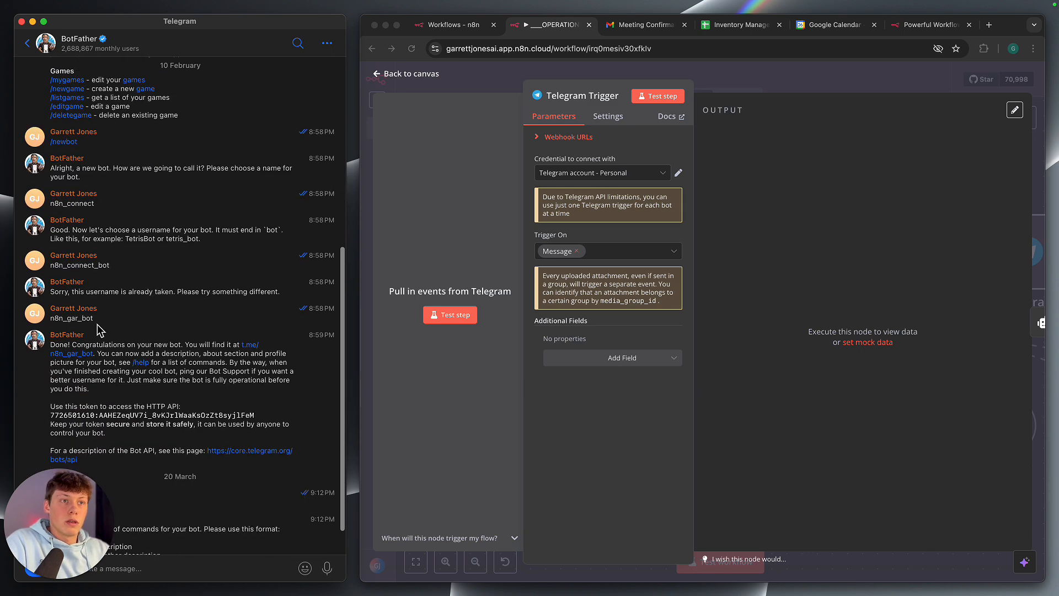
scroll(98, 340, "down", 2)
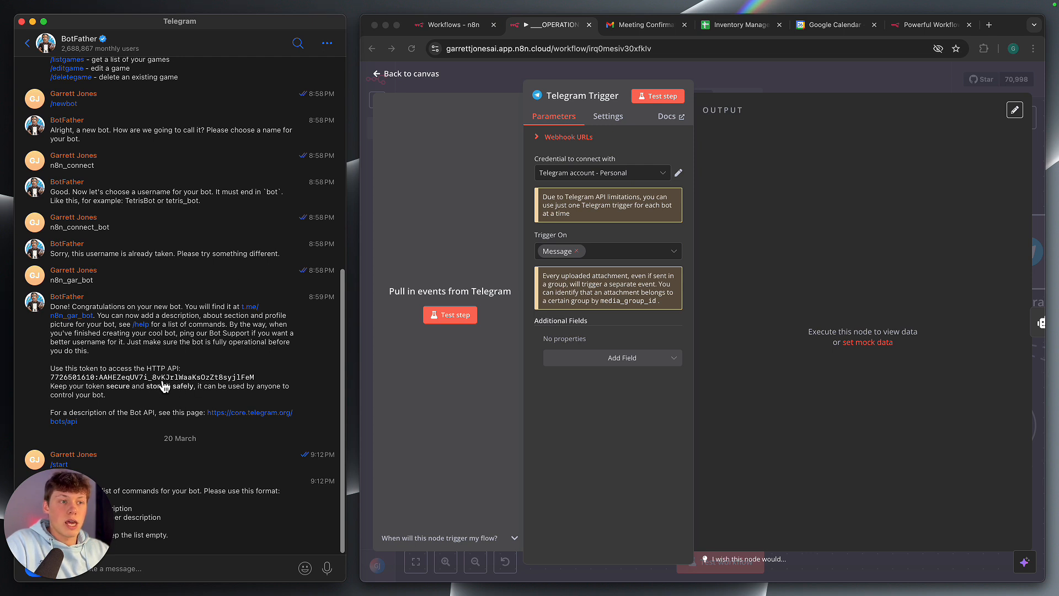
Open a new Telegram API credential from the Telegram Trigger node, inspect its Access Token field and close it without saving
left_click(457, 449)
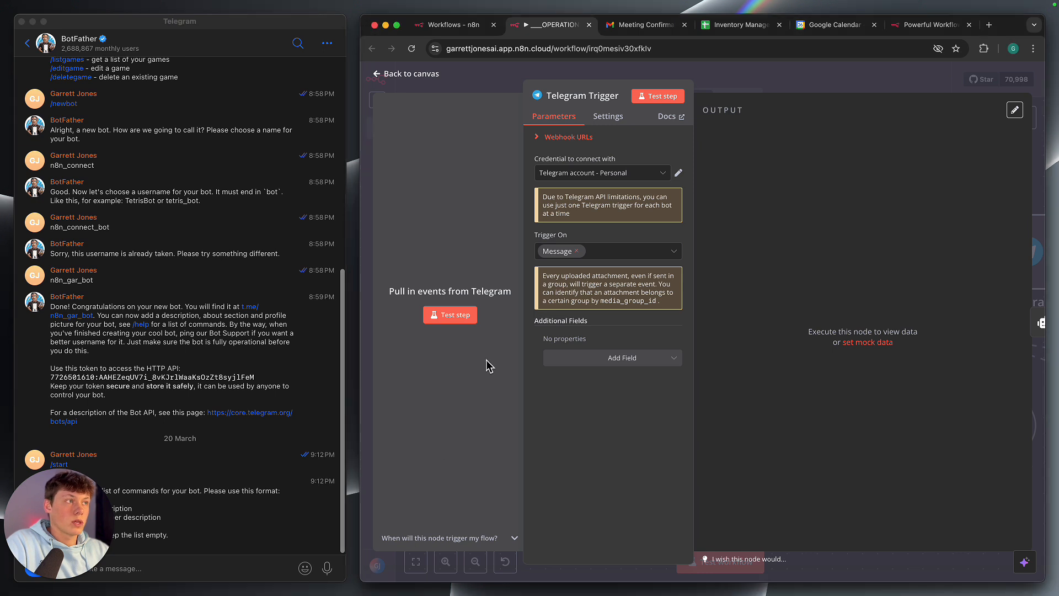
left_click(586, 177)
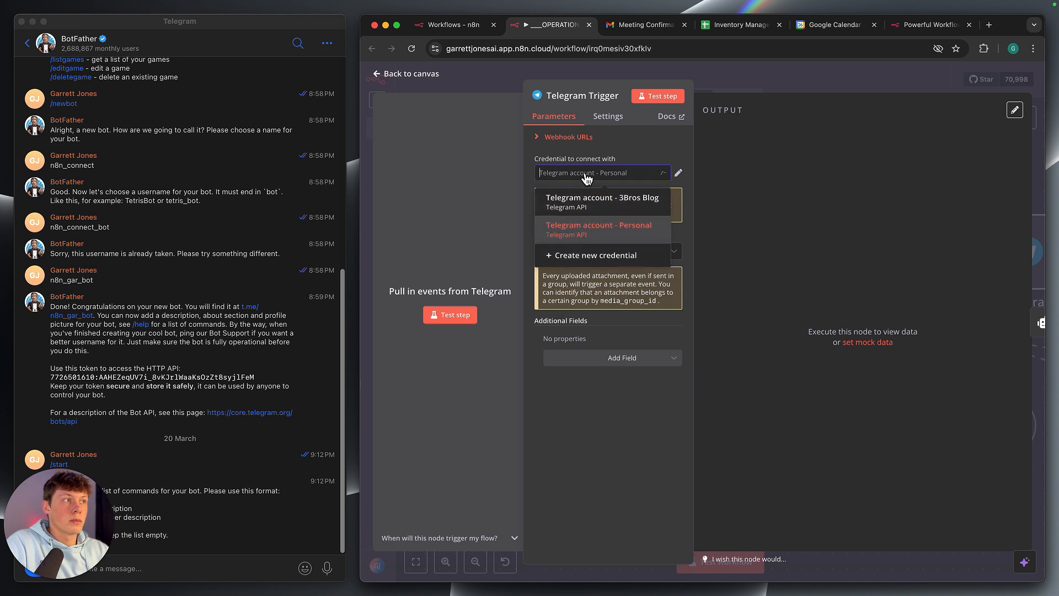
left_click(587, 256)
left_click(619, 248)
left_click_drag(587, 229, 624, 231)
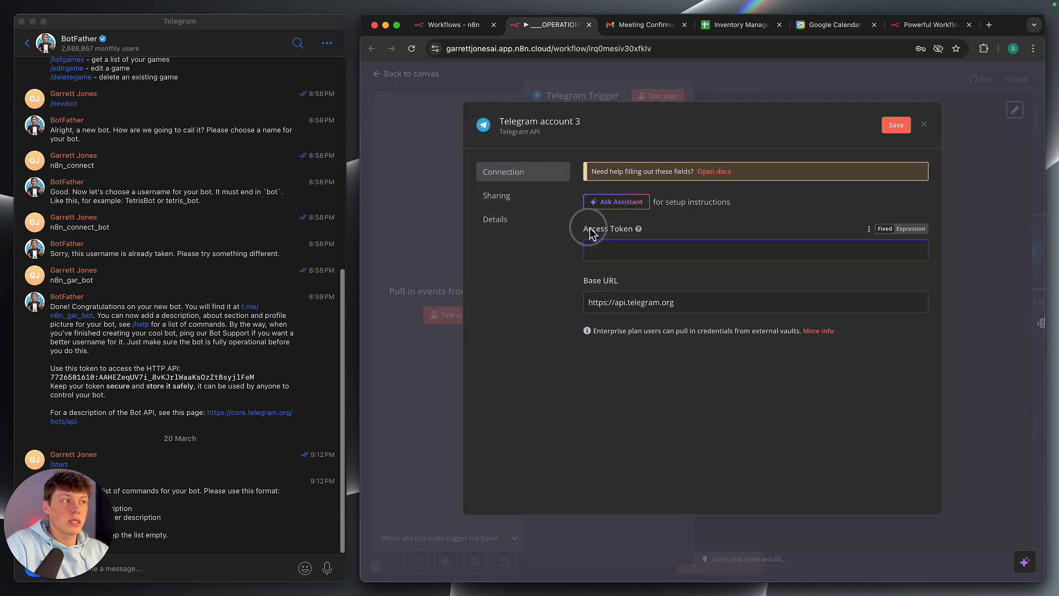
left_click(619, 247)
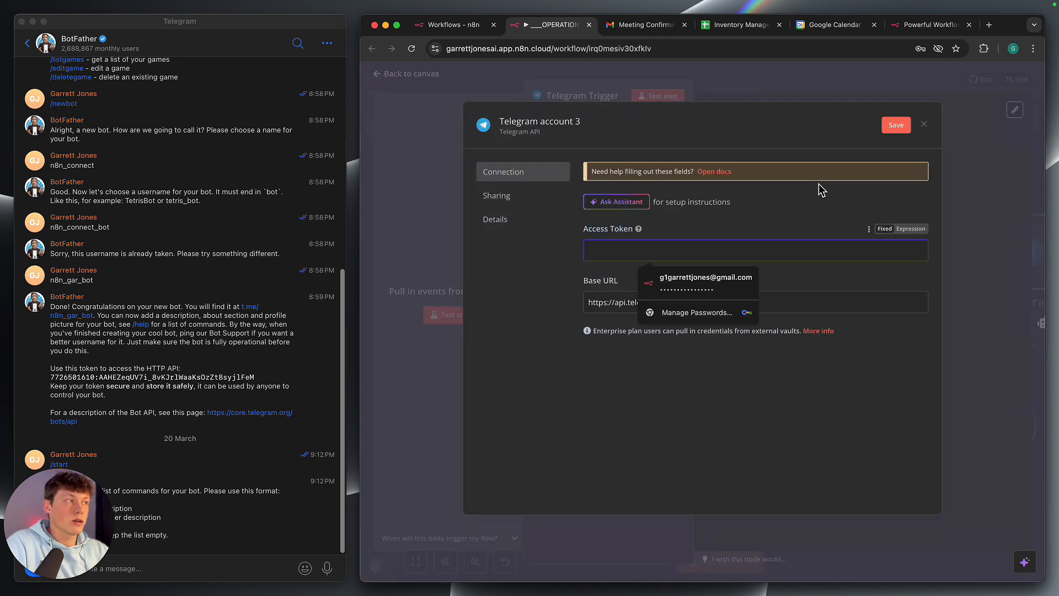
left_click(926, 128)
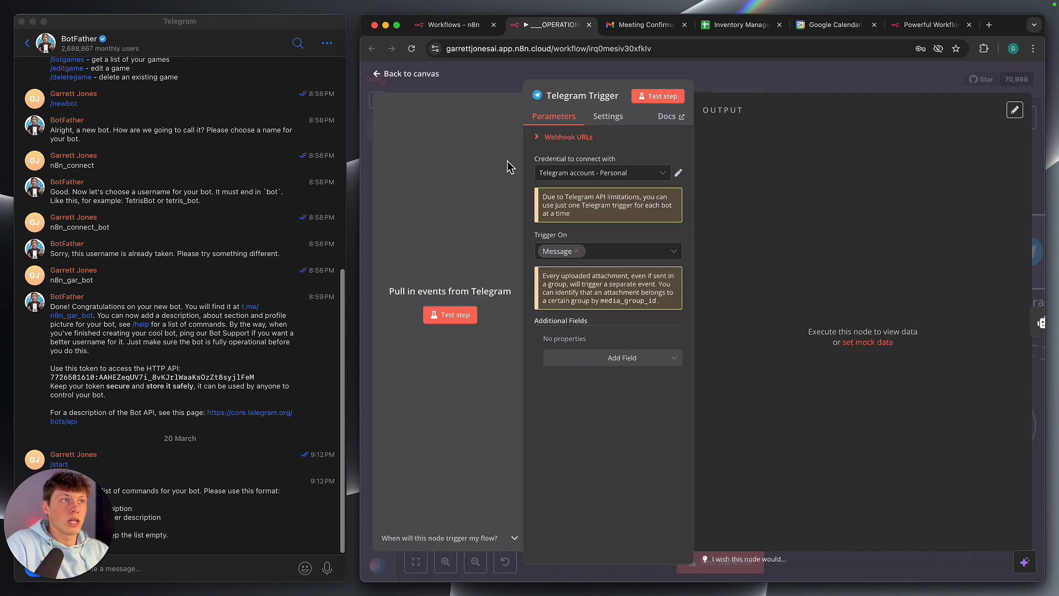
Open the n8n_connect bot conversation from the Telegram chat list, and switch back to the workflow in the browser
left_click(29, 43)
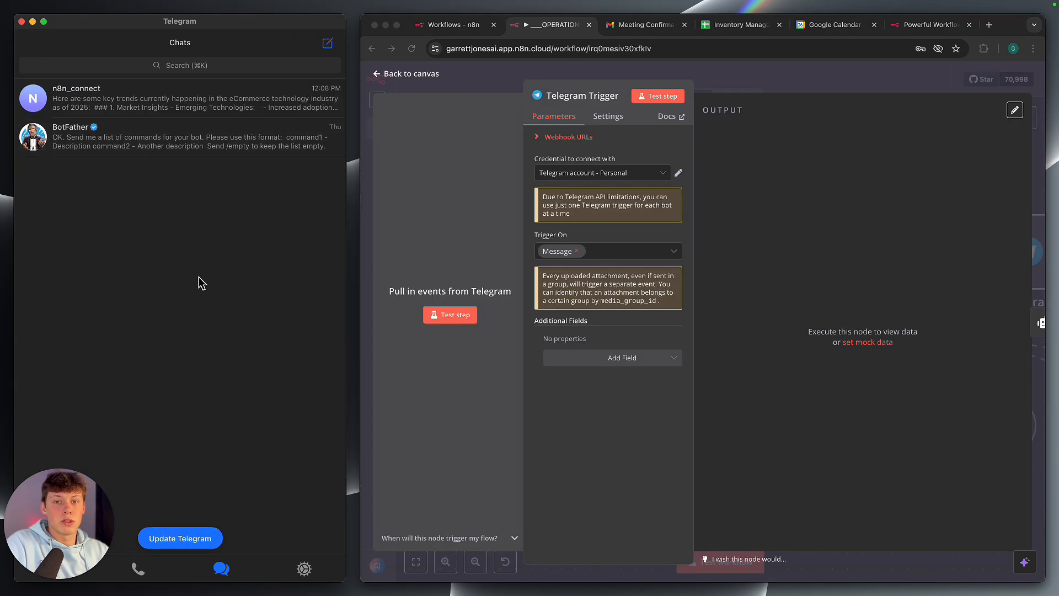
left_click(190, 109)
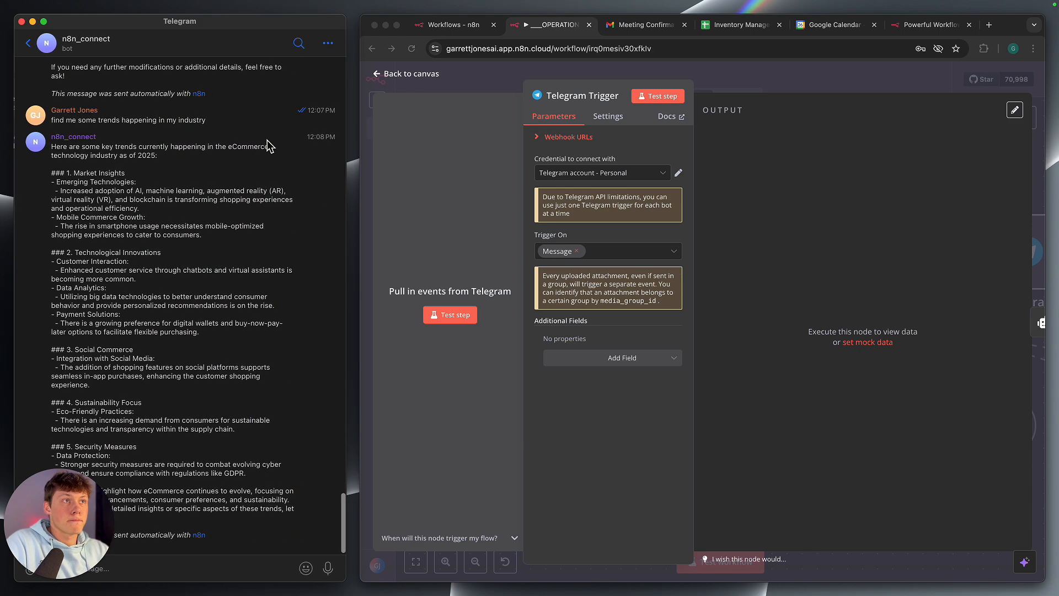
left_click(418, 222)
Close the Telegram Trigger node and enlarge the browser window so the whole OPERATIONS AGENT workflow fits on screen
left_click(714, 80)
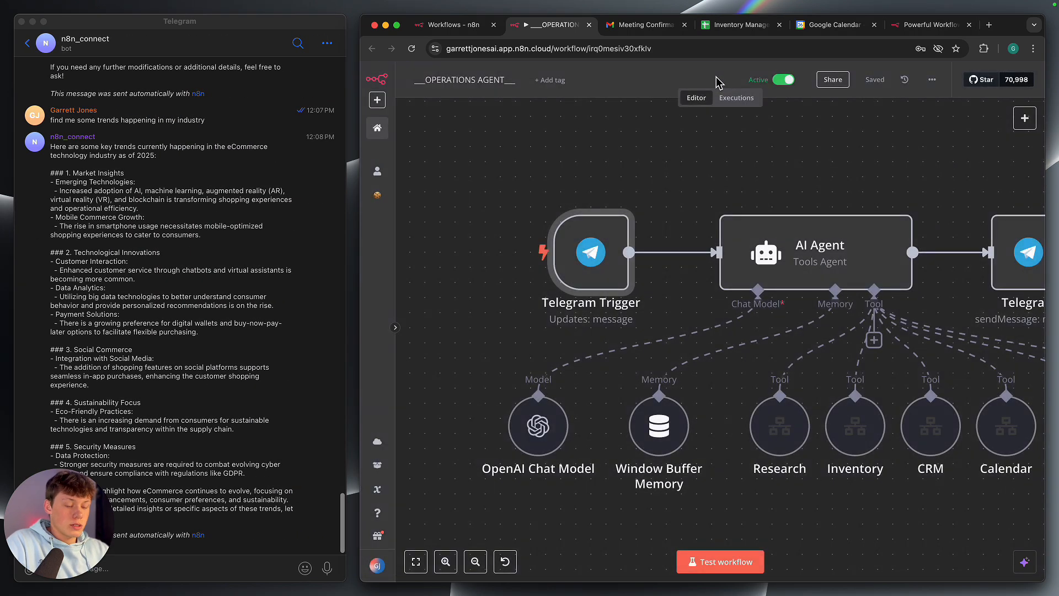
key("ctrl+alt+Return")
left_click(368, 177)
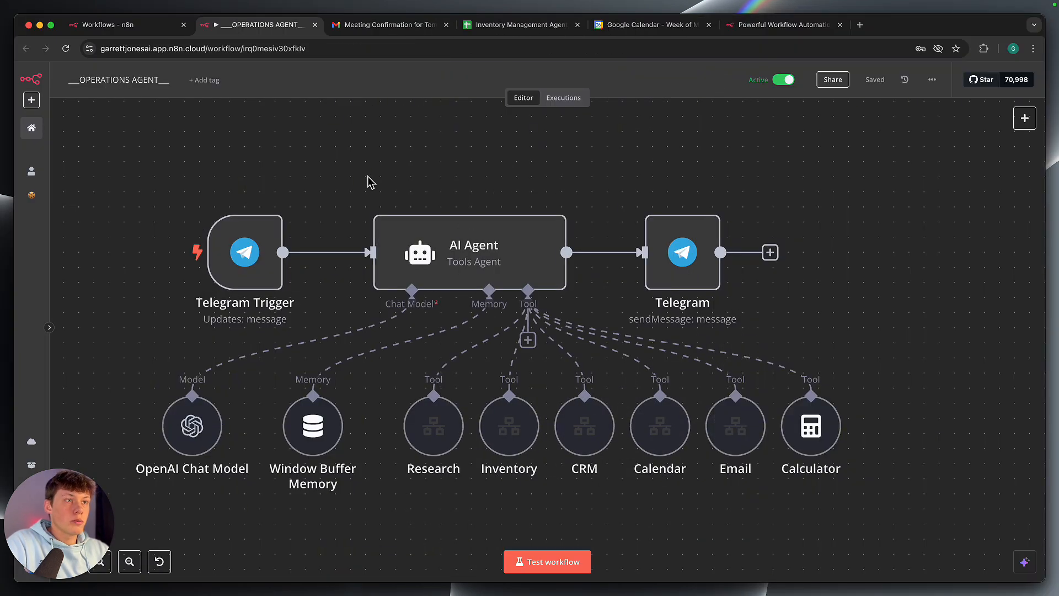
scroll(368, 177, "down", 2)
scroll(368, 177, "right", 1)
scroll(368, 176, "down", 1)
scroll(368, 177, "left", 1)
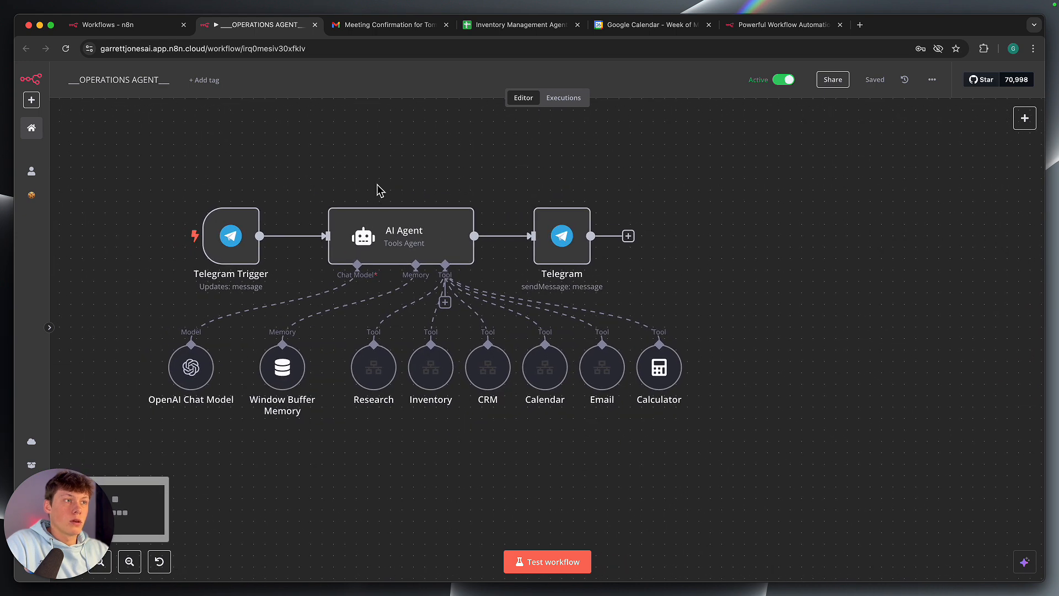
Open the AI Agent node and examine its Text prompt and System Message fields
double_click(394, 240)
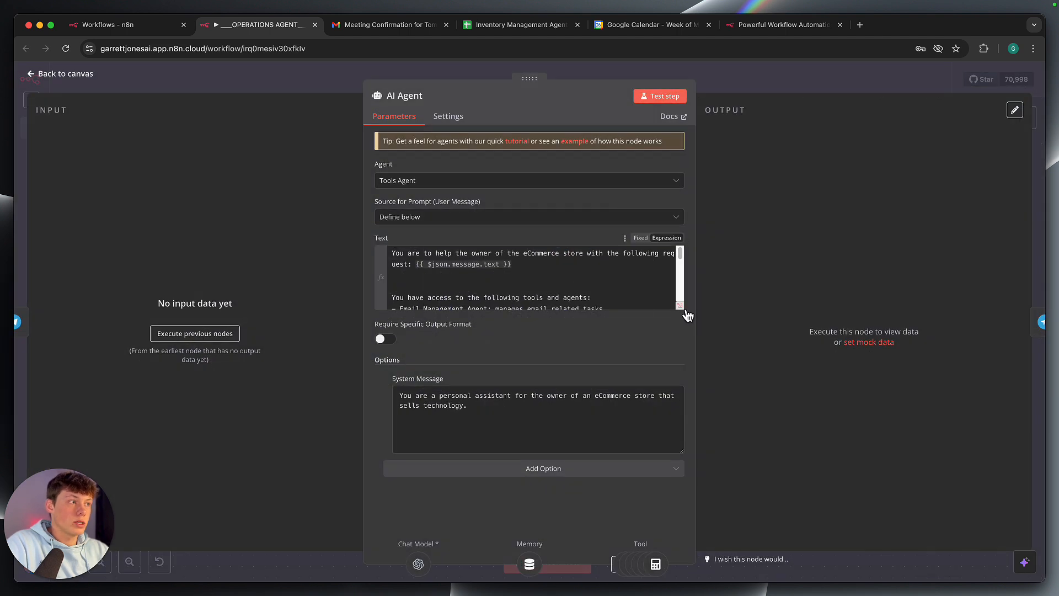
left_click(380, 244)
double_click(380, 240)
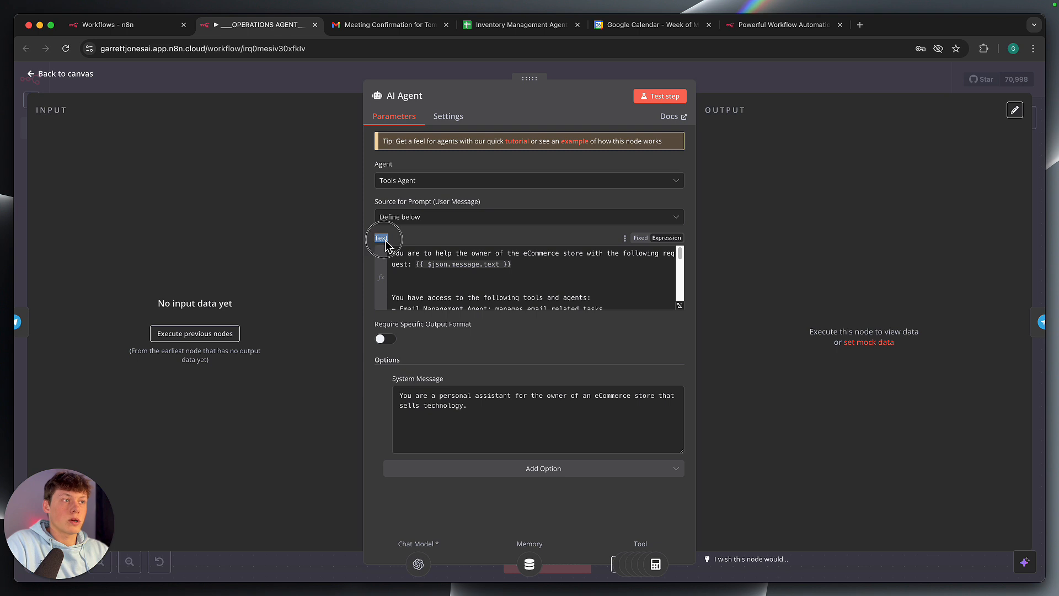
left_click(404, 380)
left_click_drag(405, 381, 439, 382)
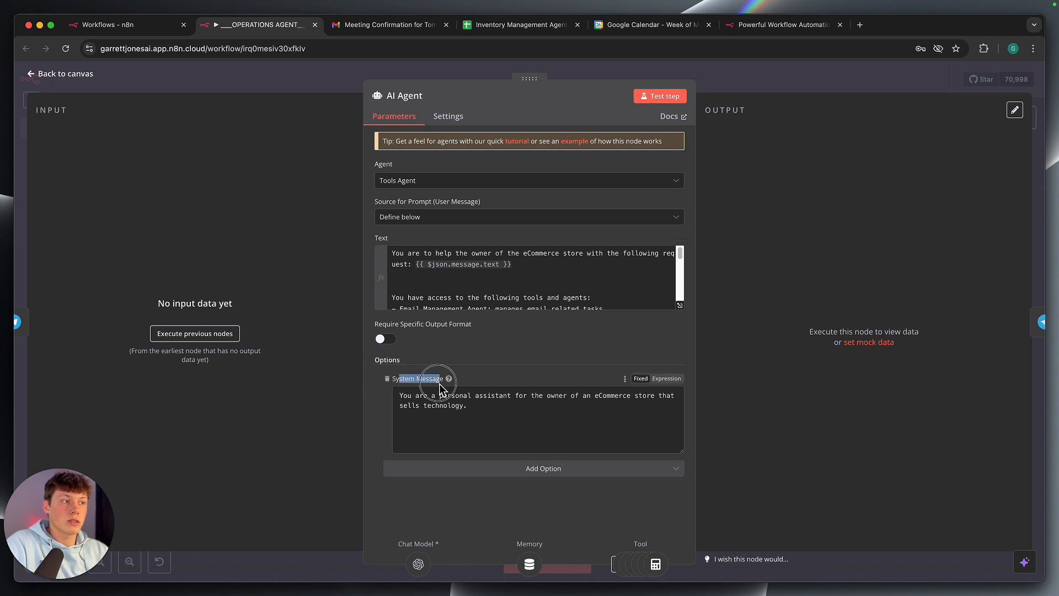
left_click(434, 370)
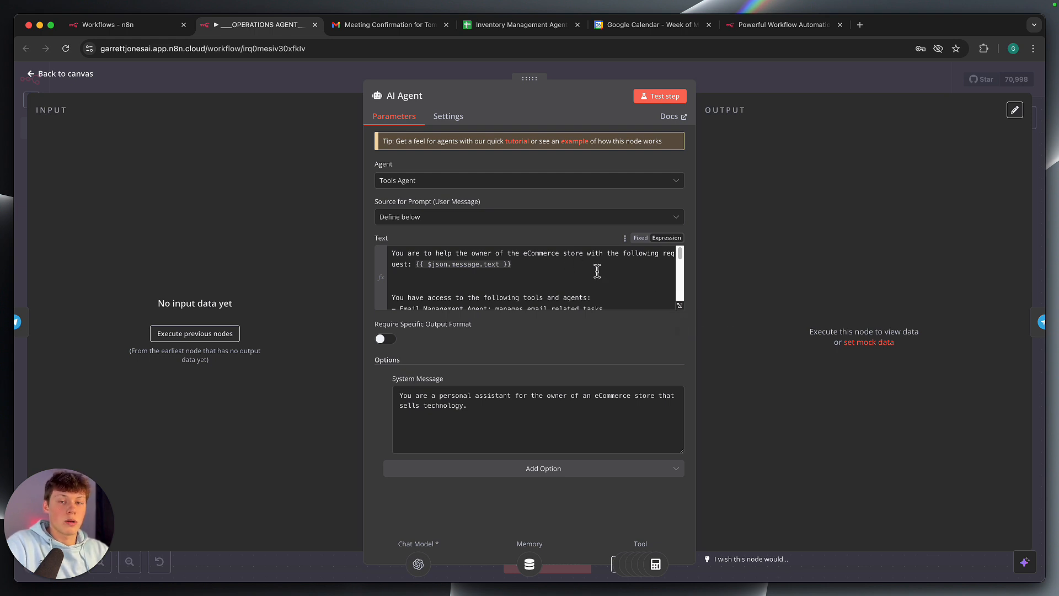
Expand the AI Agent's Text prompt into the full expression editor and check the Inventory Management Agent spreadsheet alongside it
left_click(680, 305)
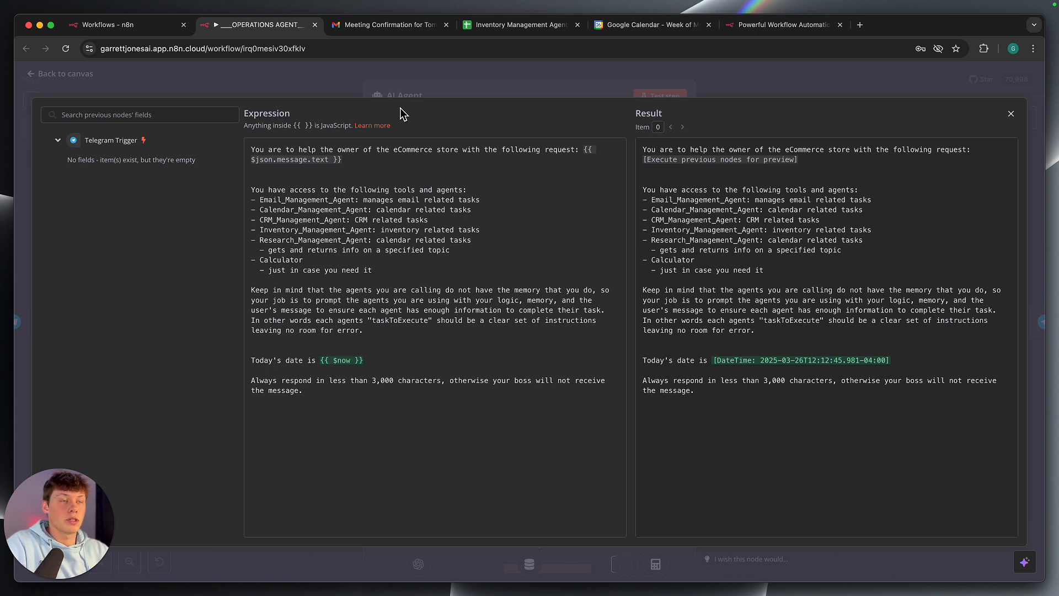
left_click(519, 25)
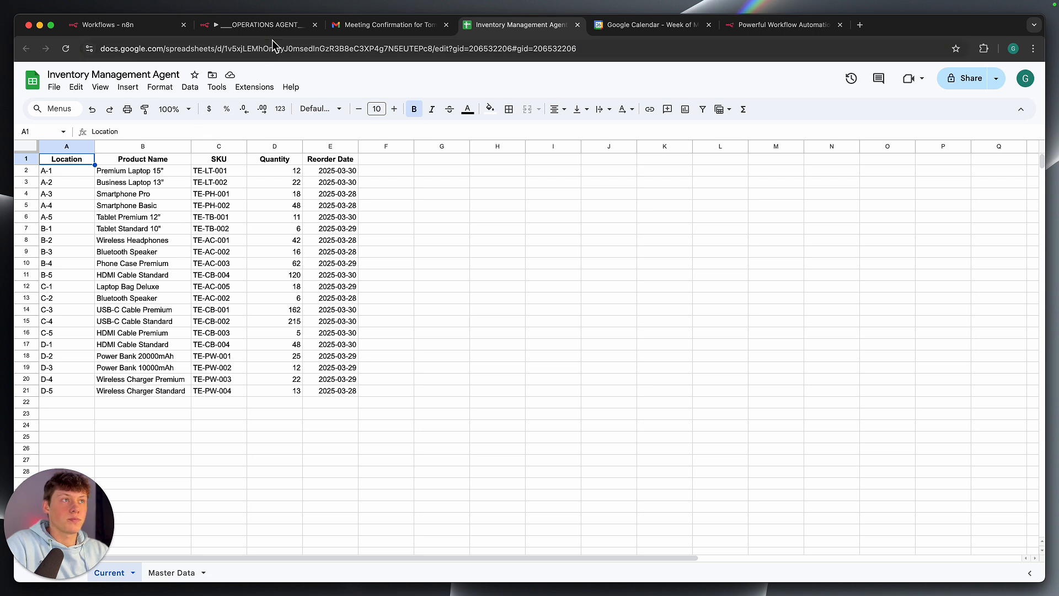
left_click(262, 26)
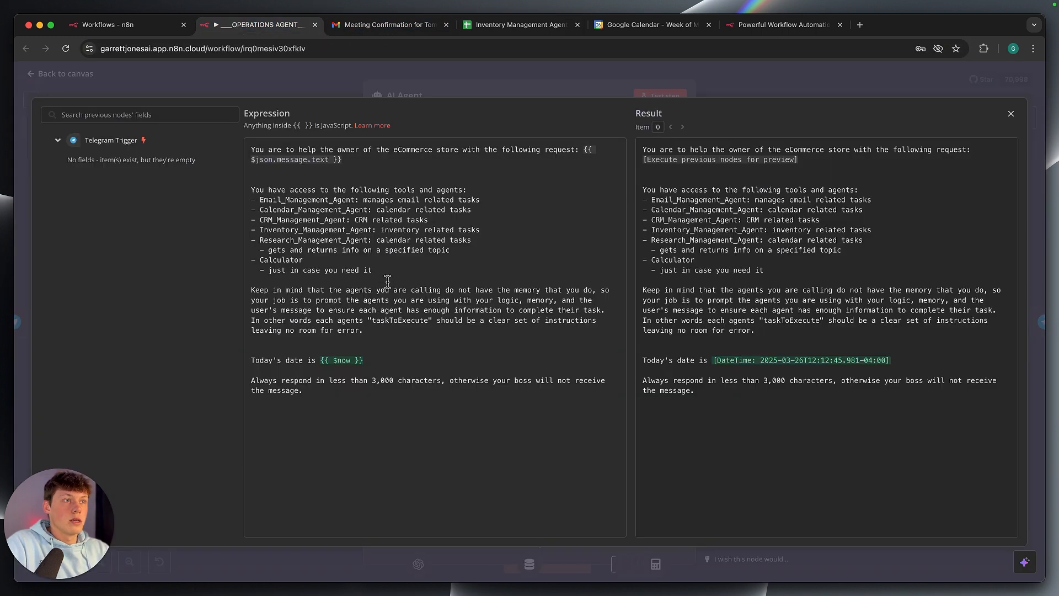
Examine the prompt's list of available tools and agents, from Email_Management_Agent to the Calculator entry
left_click(263, 189)
left_click_drag(262, 189, 394, 277)
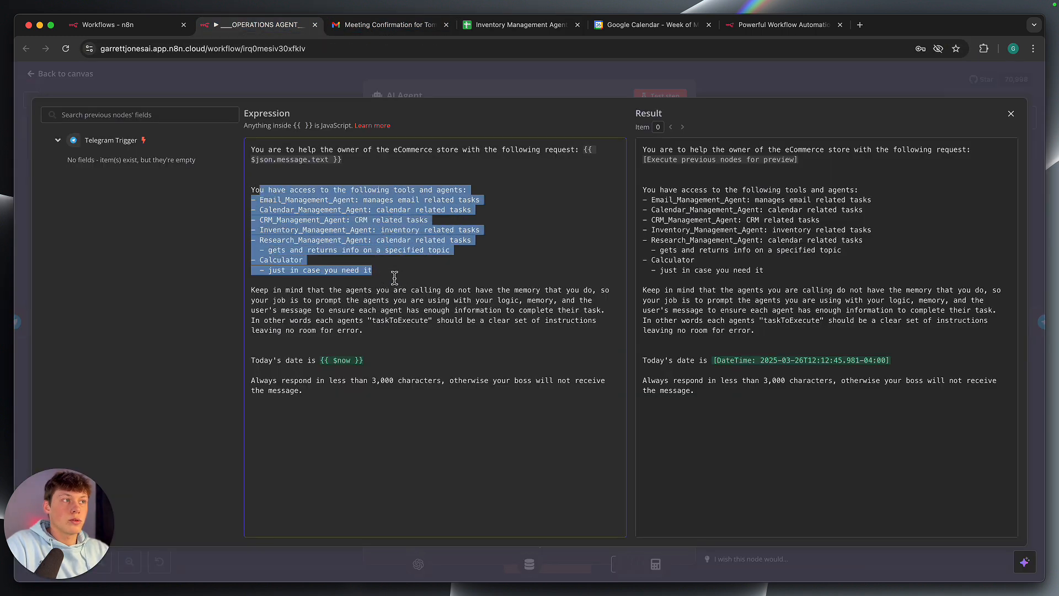
left_click(308, 215)
left_click_drag(252, 199, 386, 274)
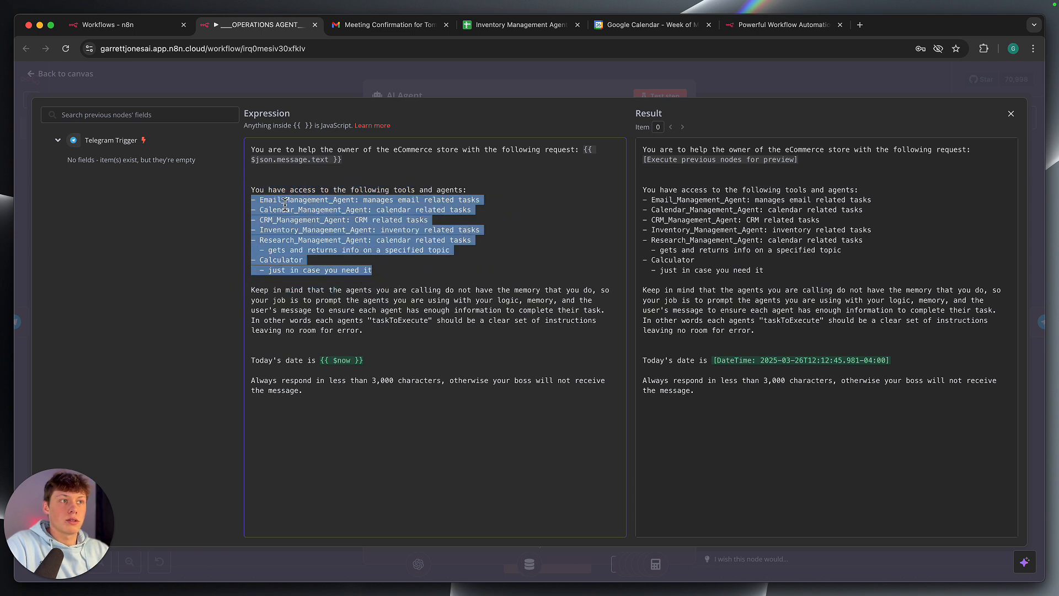
left_click(333, 231)
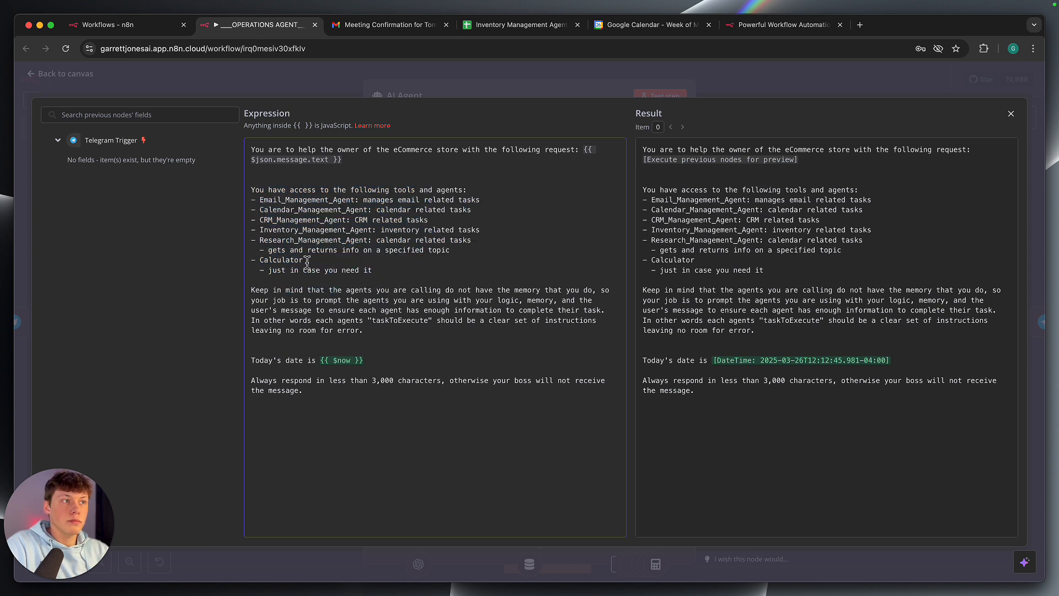
left_click_drag(398, 267, 251, 259)
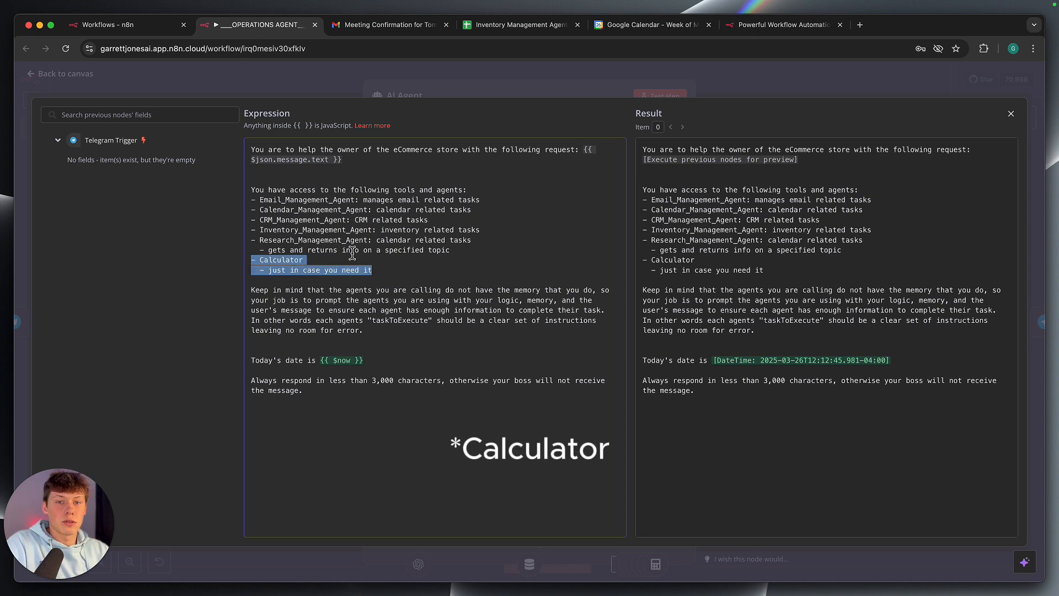
left_click(347, 260)
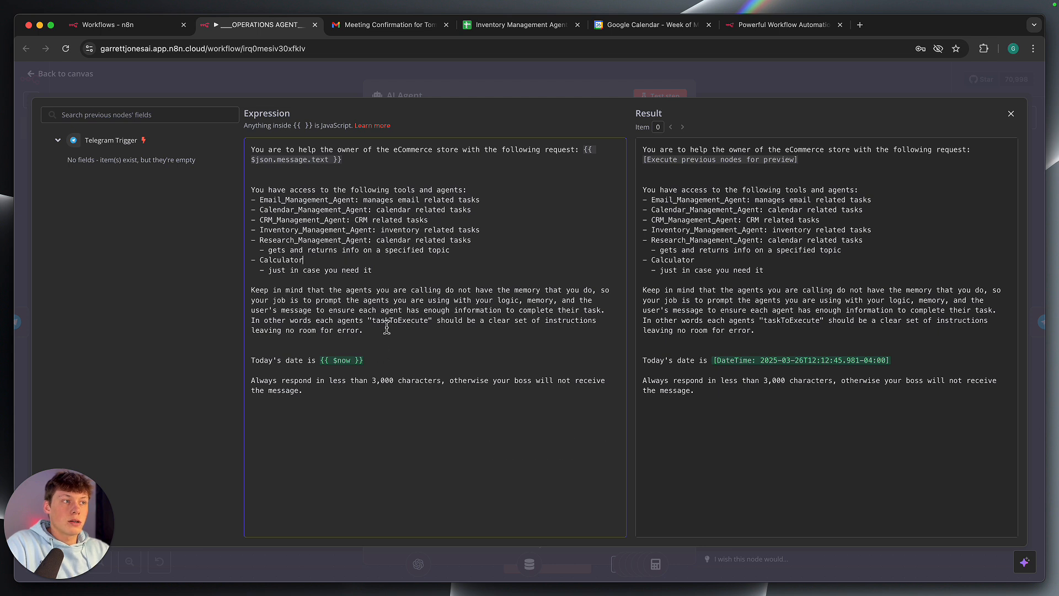
Review the prompt's paragraph on agents lacking memory, and point out the Research, Inventory, CRM, Calendar and Email tools on the canvas
triple_click(391, 321)
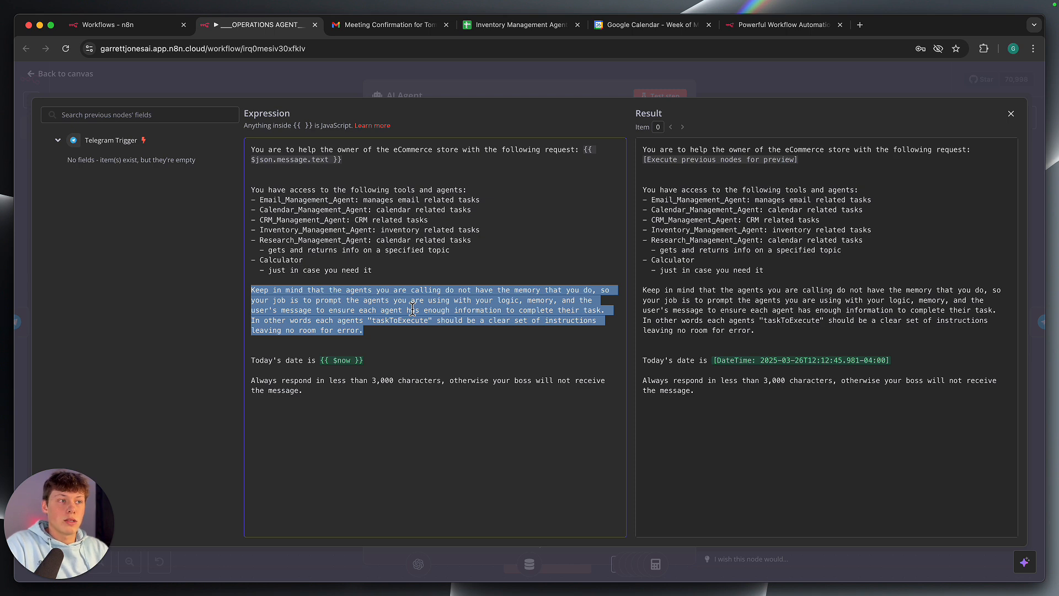
left_click(611, 101)
left_click(712, 73)
left_click(721, 74)
left_click_drag(345, 339, 631, 417)
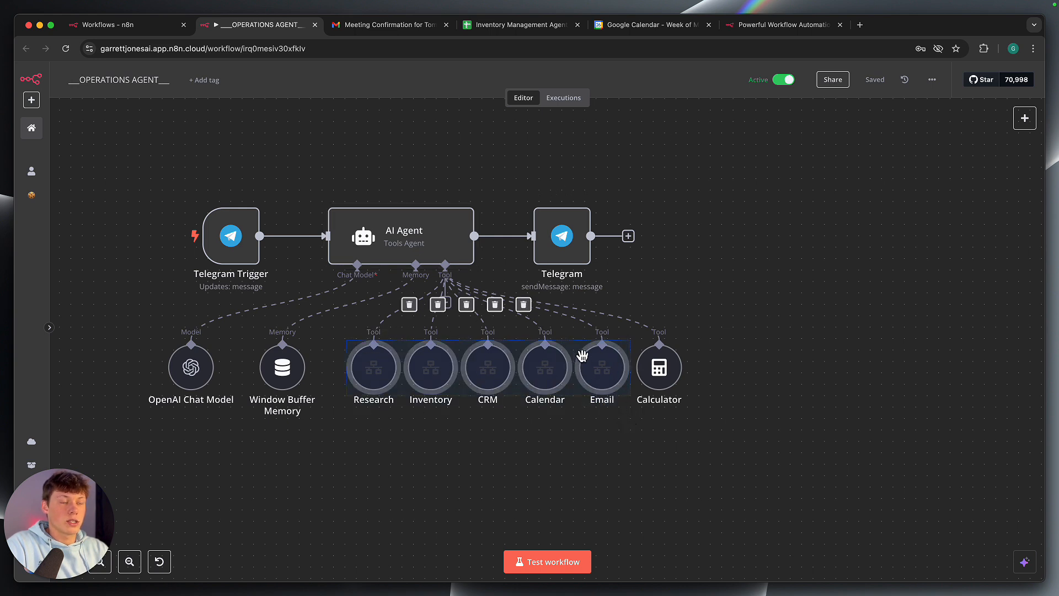
left_click(568, 414)
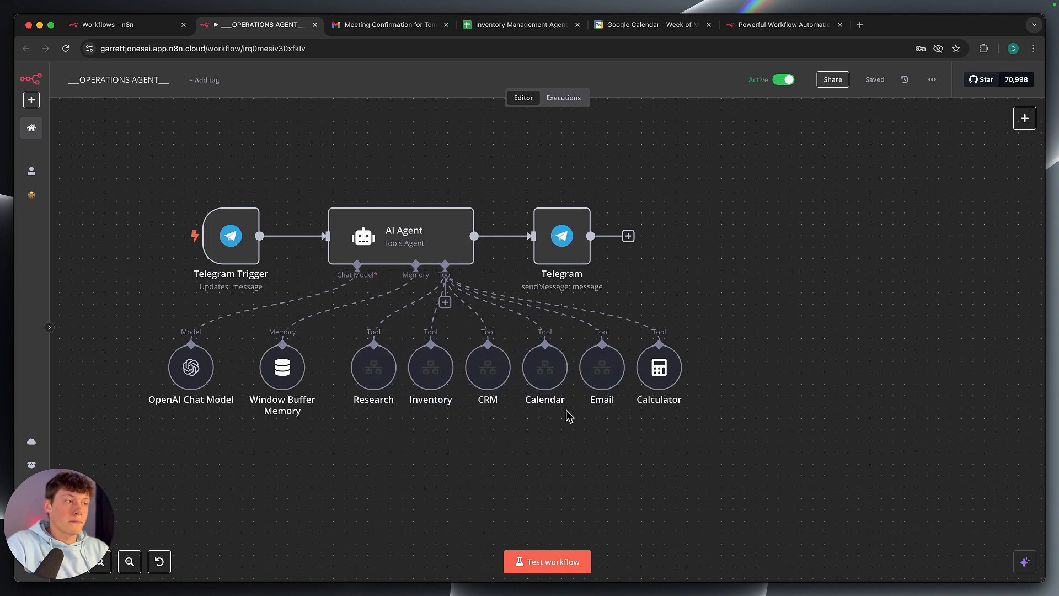
Reopen the AI Agent's Text prompt in the expression editor and examine the date line with {{ $now }}
double_click(452, 250)
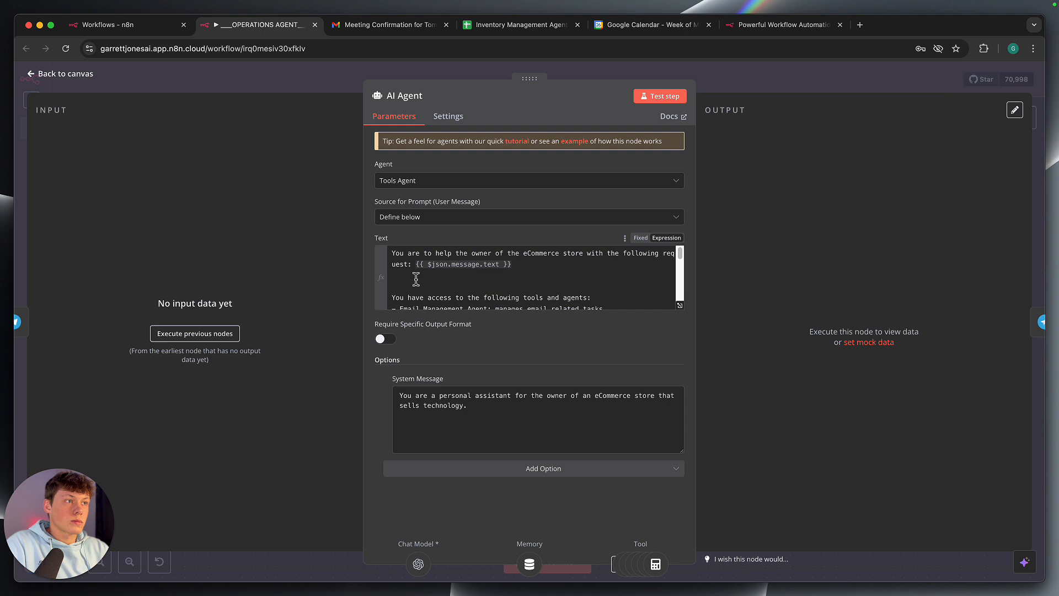
left_click(683, 312)
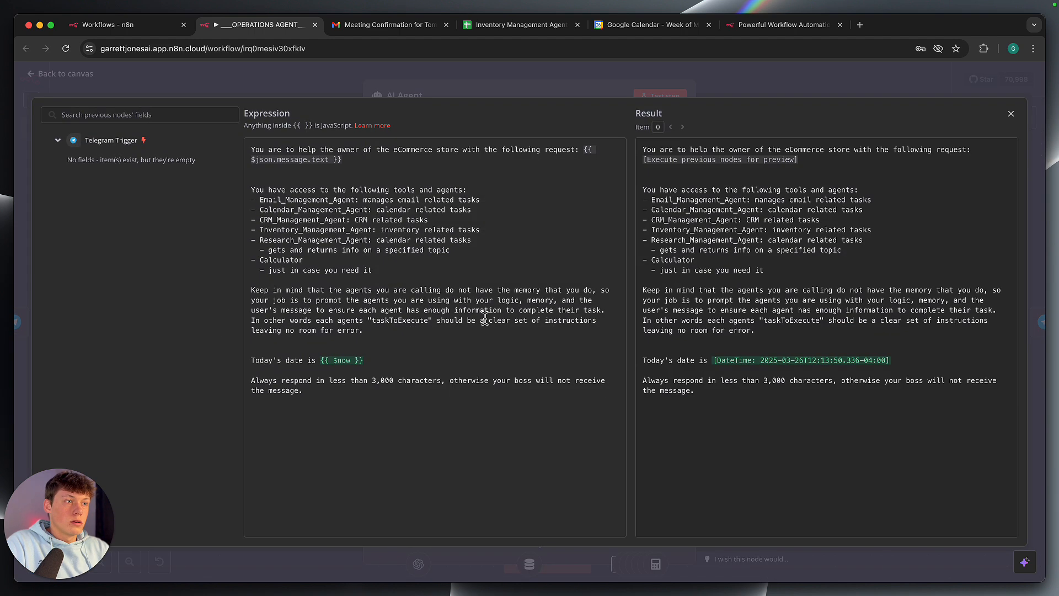
triple_click(382, 359)
left_click(382, 360)
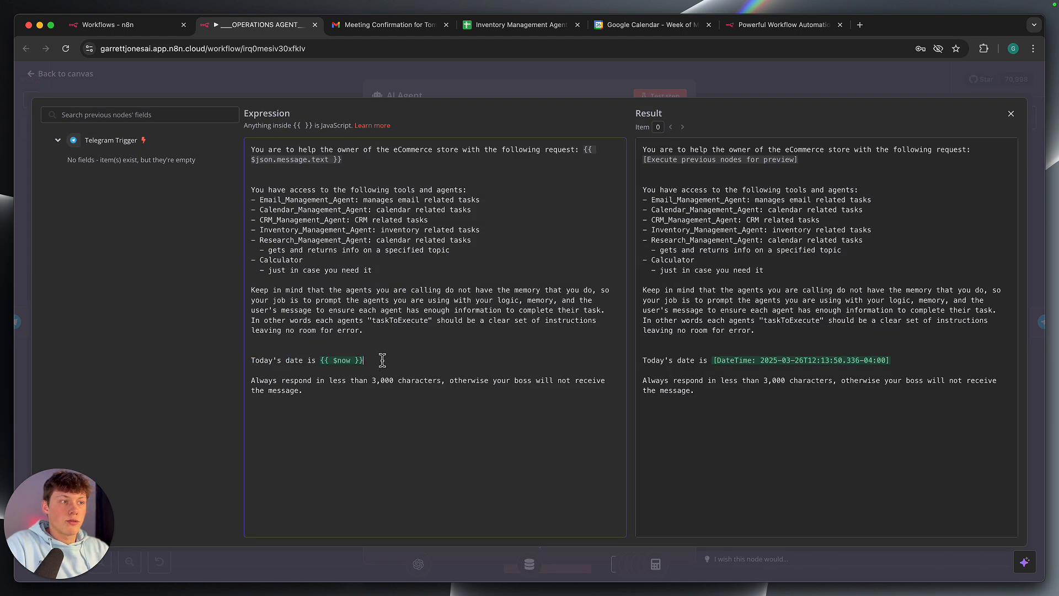
left_click(328, 373)
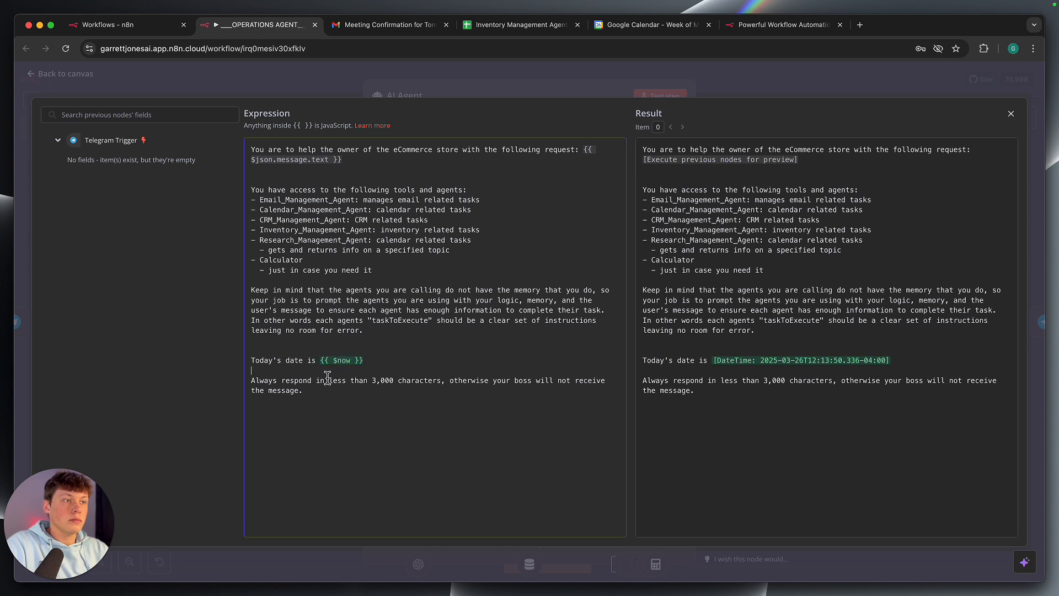
Examine the prompt's 3,000-character response limit and the {{ $json.message.text }} expression that passes in the request
triple_click(318, 395)
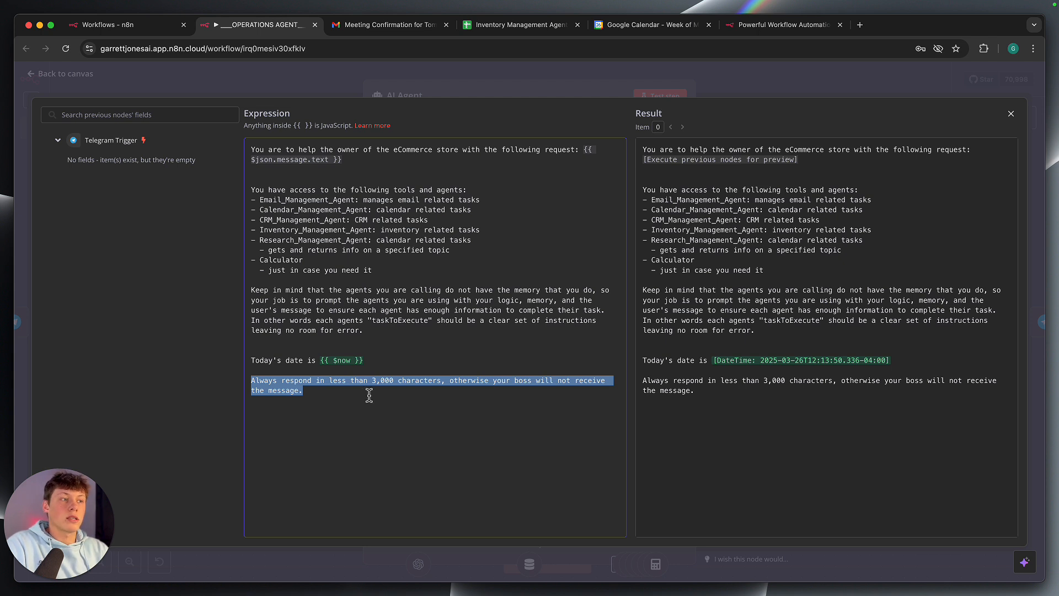
left_click_drag(371, 381, 399, 381)
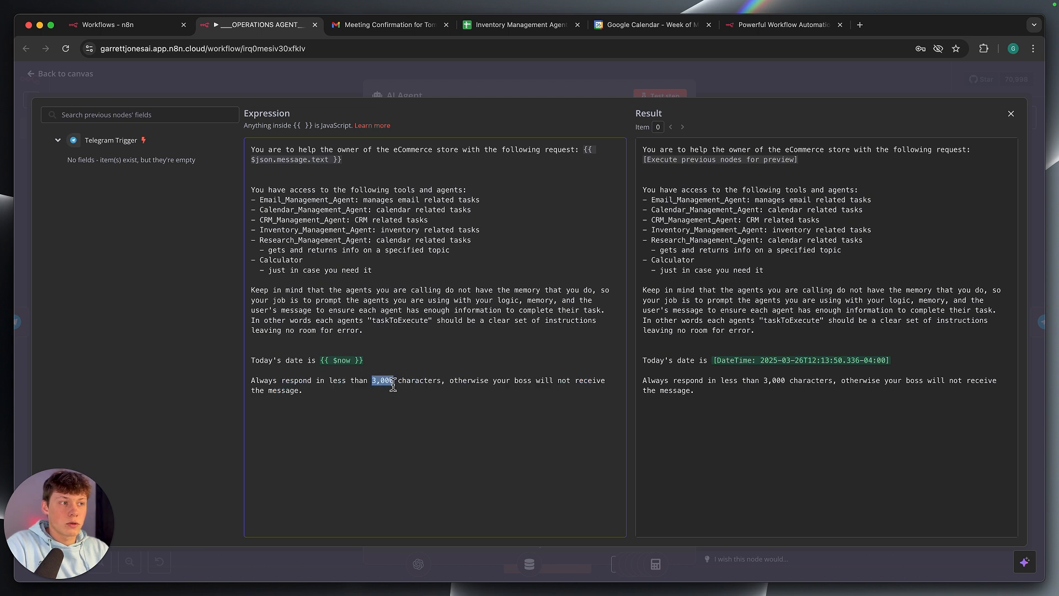
left_click(423, 399)
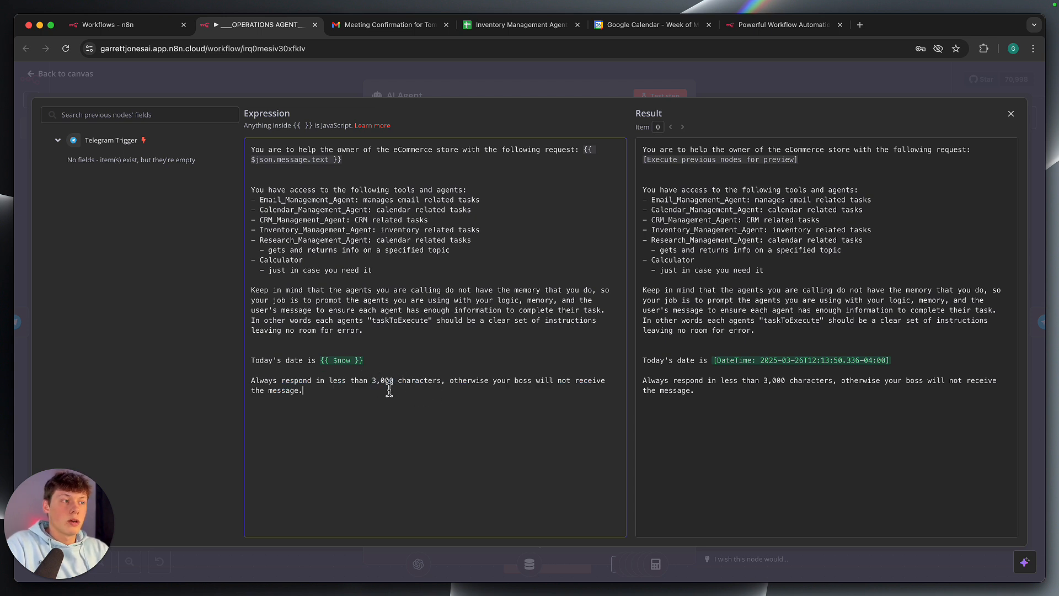
triple_click(389, 386)
left_click(389, 386)
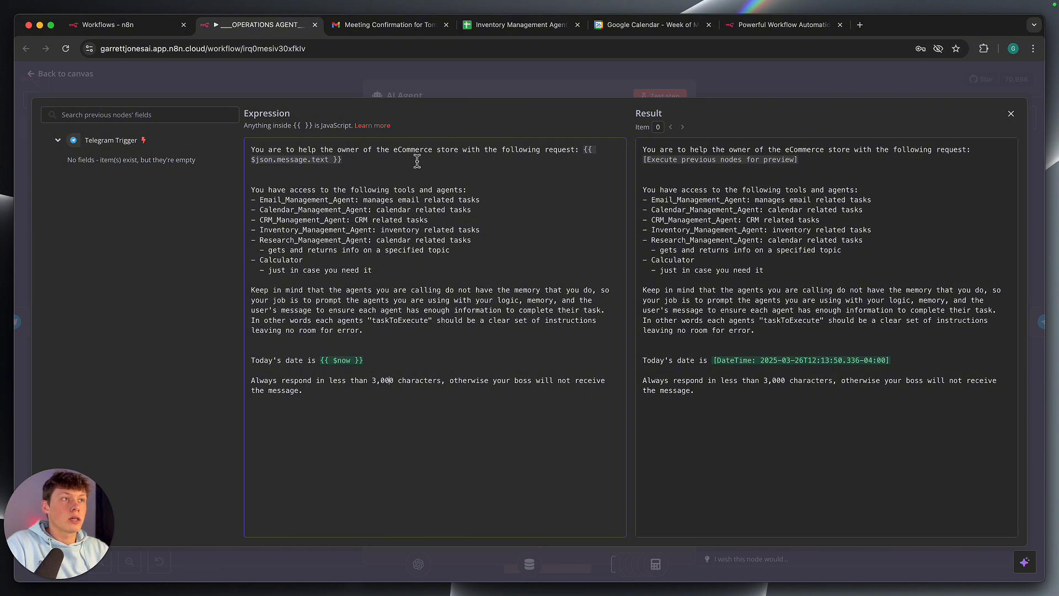
left_click_drag(417, 161, 583, 150)
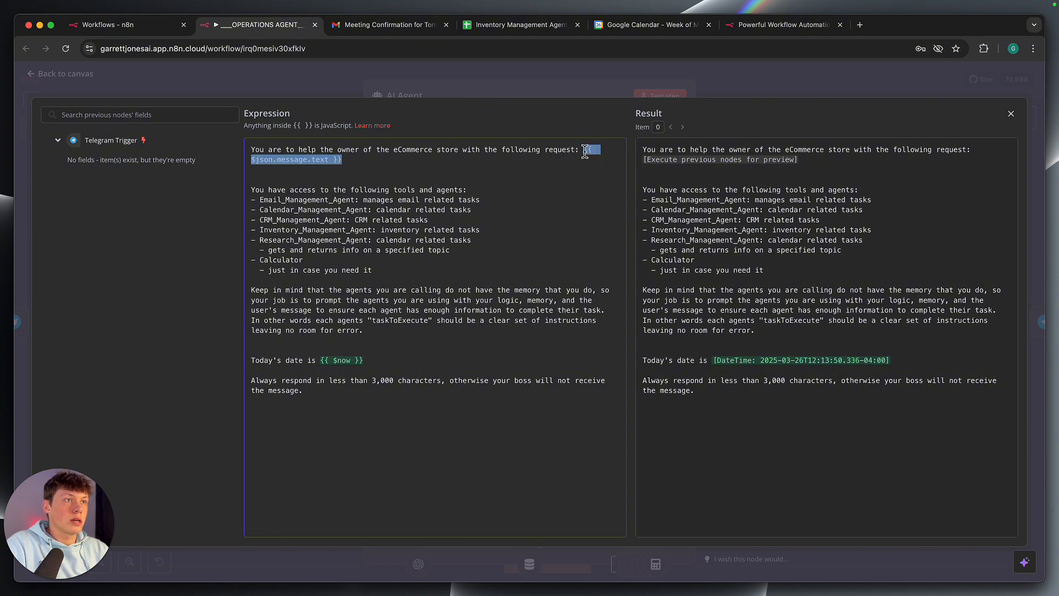
left_click(546, 161)
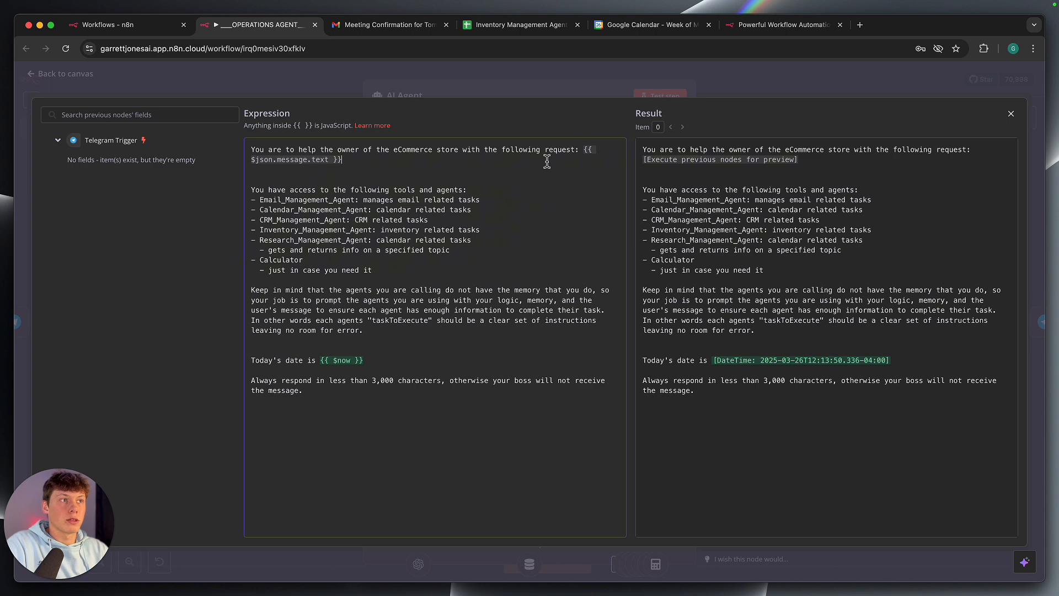
Highlight the prompt's {{ $json.message.text }} expression, close the expression editor, and review the AI Agent's System Message
left_click(584, 150, "shift")
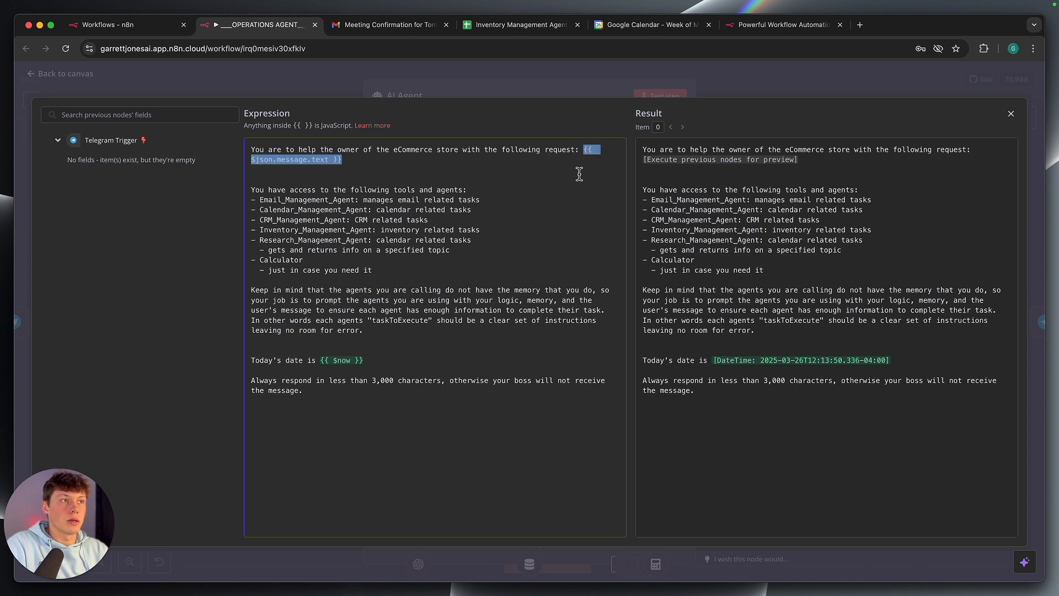
left_click(579, 174)
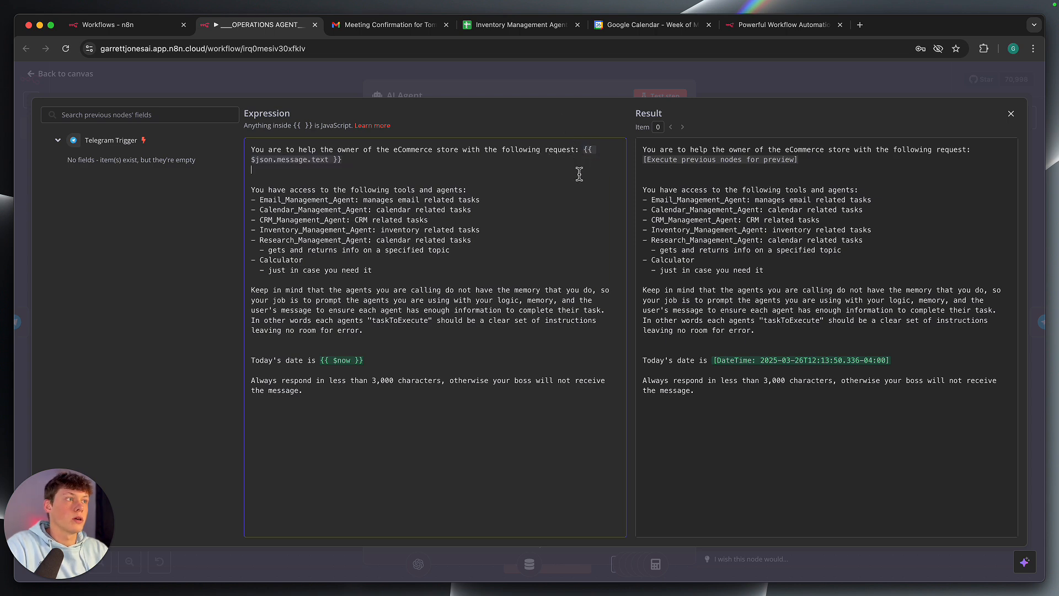
left_click(561, 80)
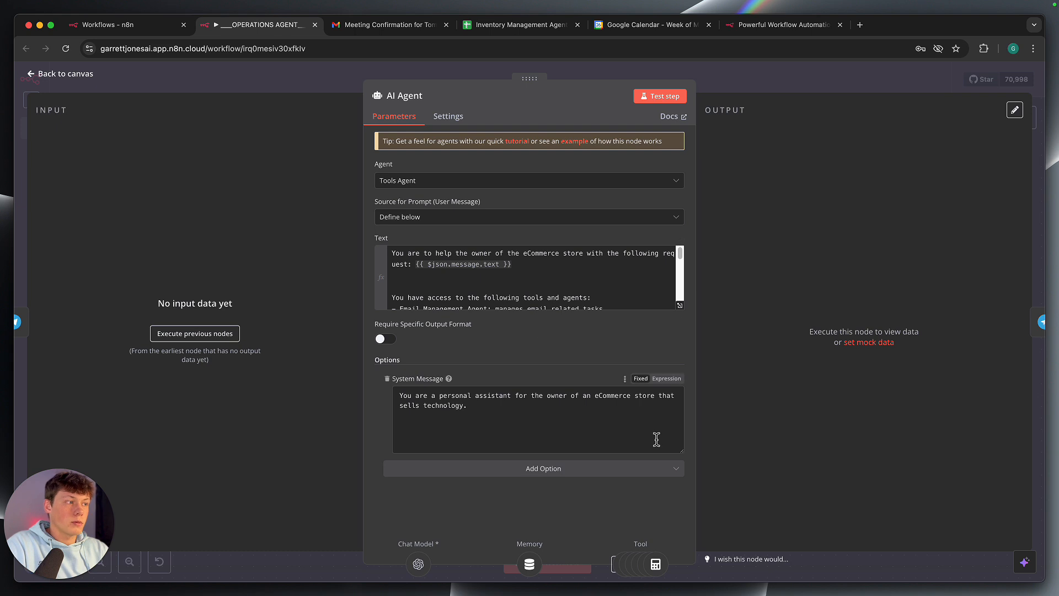
left_click_drag(469, 406, 422, 390)
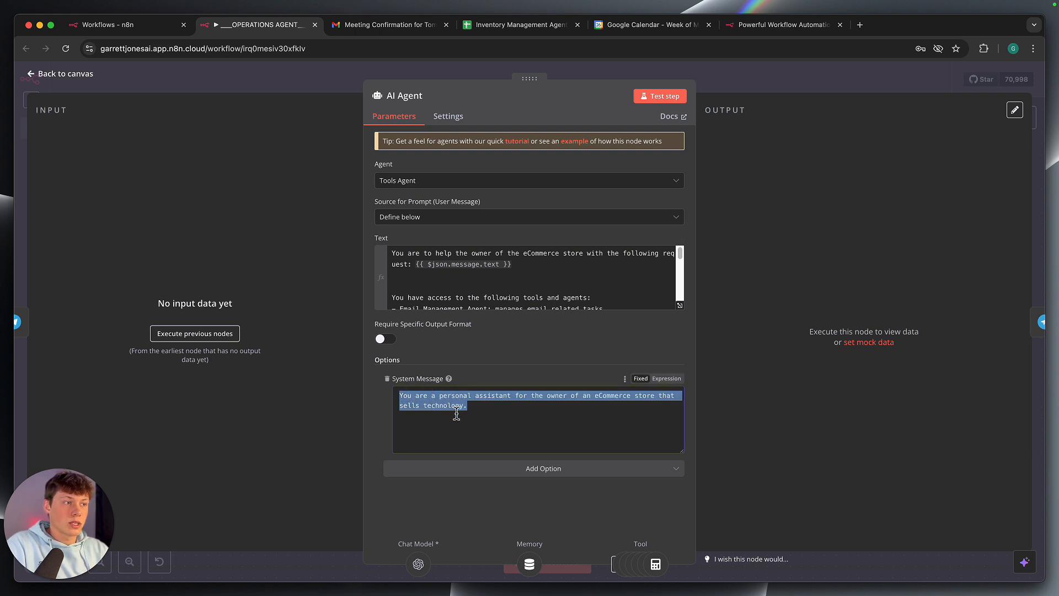
left_click(538, 387)
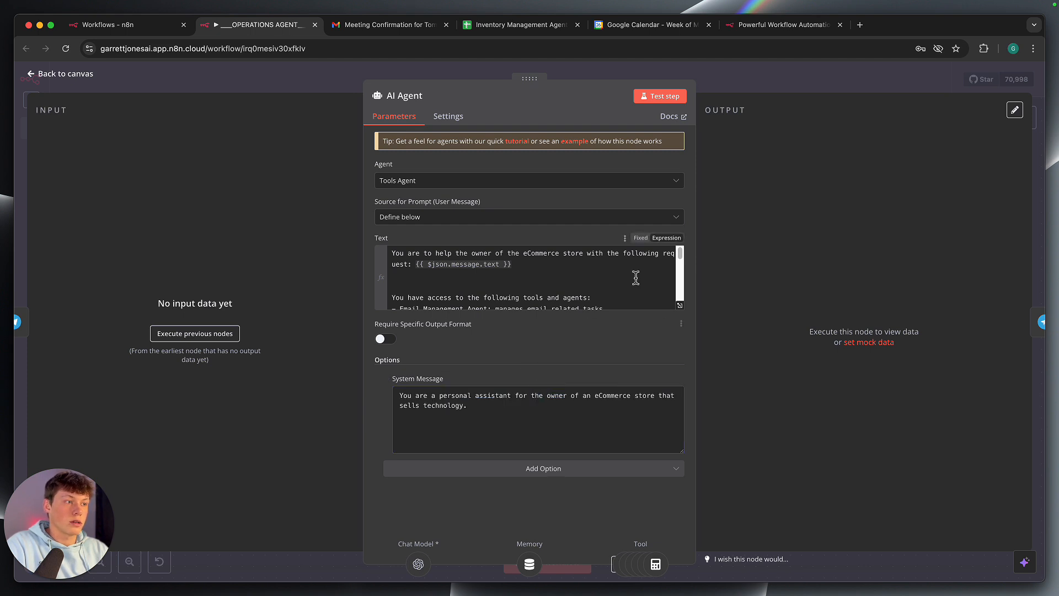
Skim through the AI Agent's Text prompt once more and return to the workflow canvas
scroll(583, 297, "down", 6)
scroll(585, 298, "down", 3)
scroll(584, 298, "up", 6)
scroll(585, 298, "up", 5)
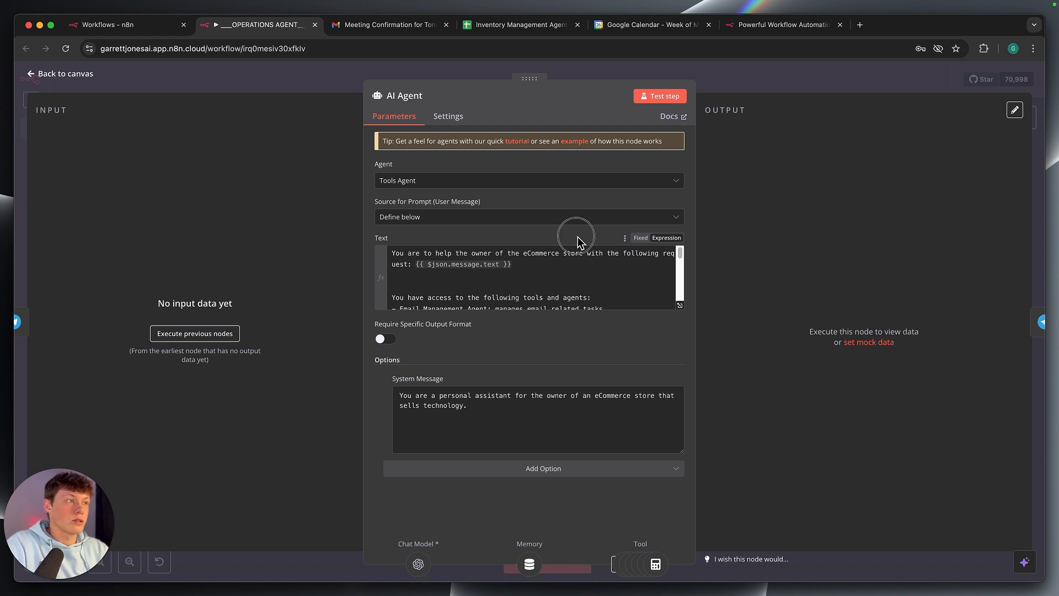
left_click(749, 92)
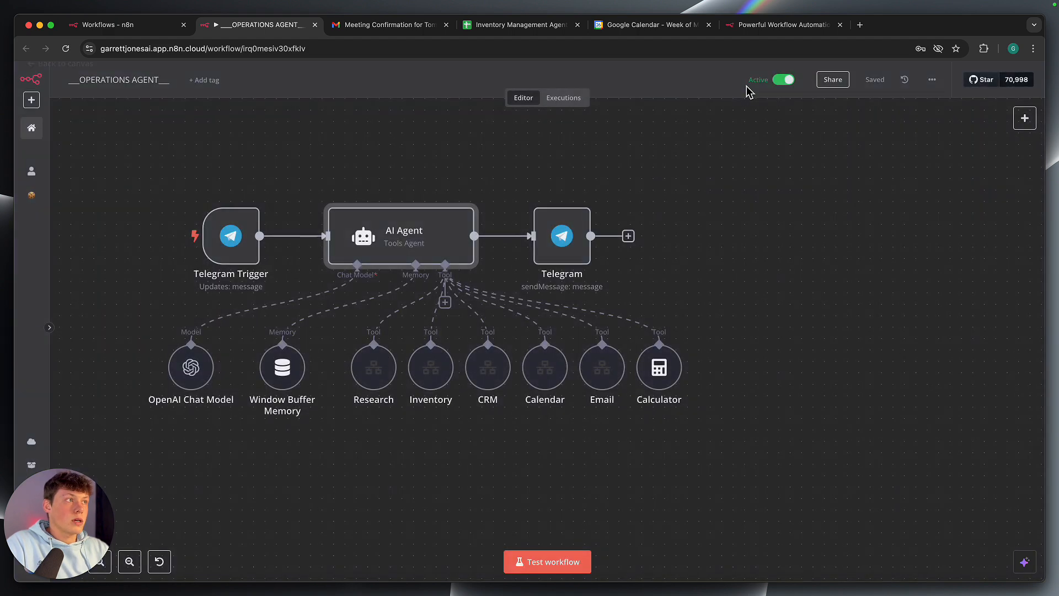
Point out the row of chat model, memory and tool nodes attached beneath the AI Agent
scroll(687, 207, "left", 1)
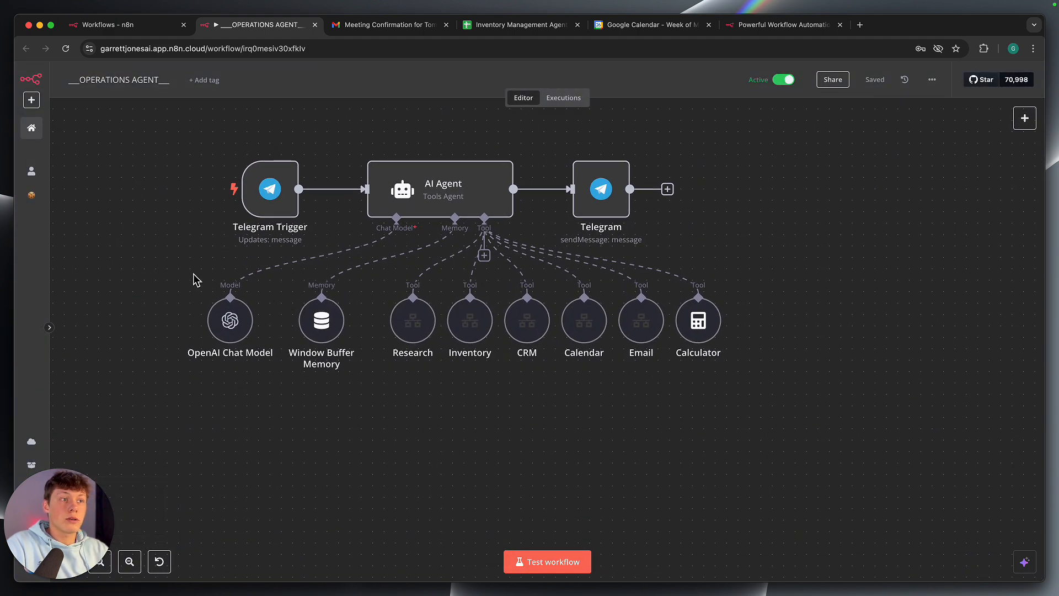
left_click_drag(194, 280, 767, 375)
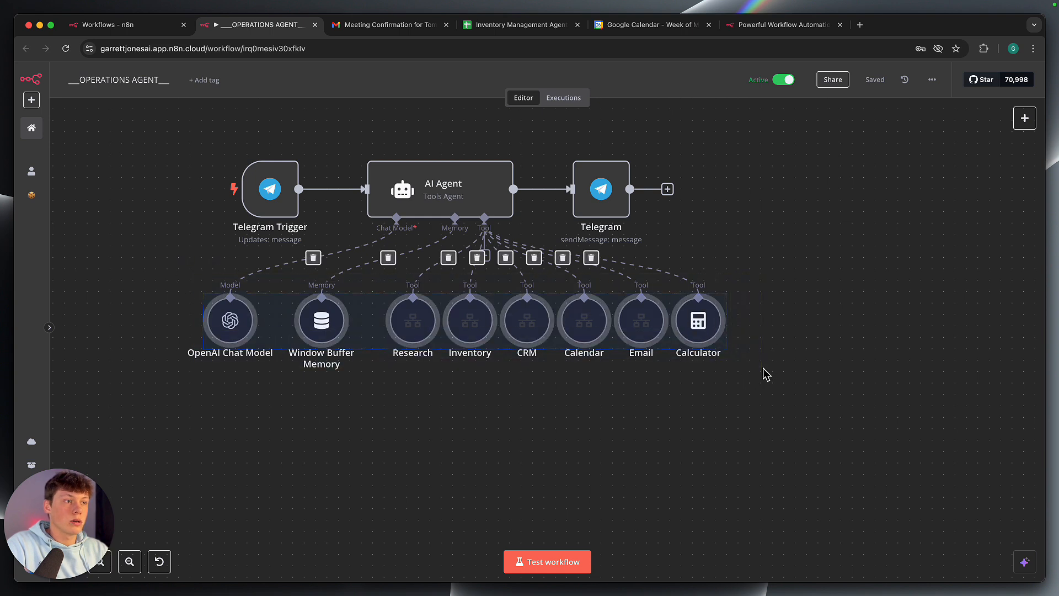
left_click(765, 373)
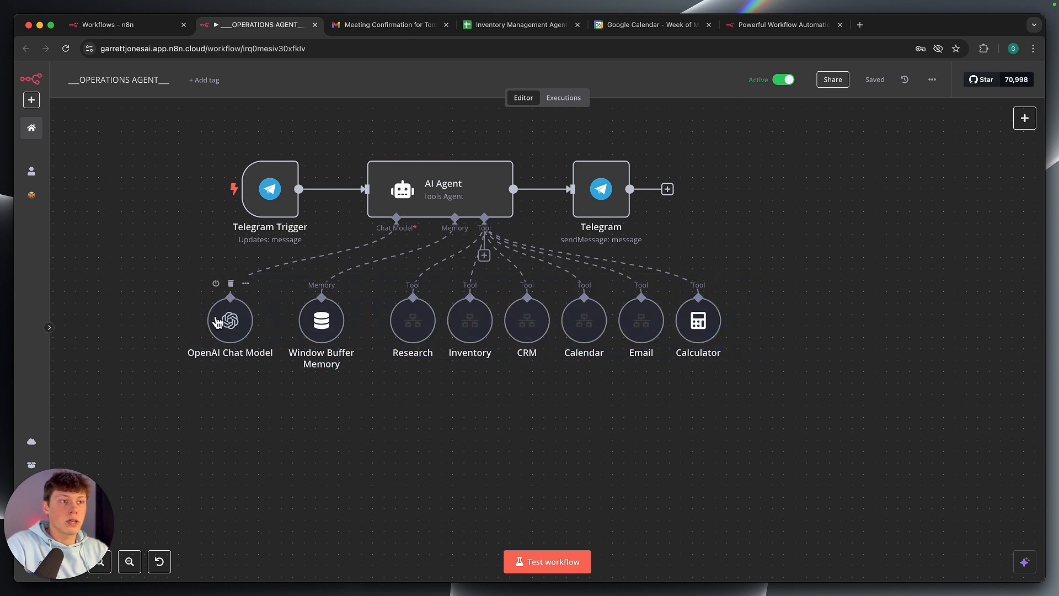
Open the OpenAI Chat Model node and list its available credentials
scroll(217, 321, "up", 5)
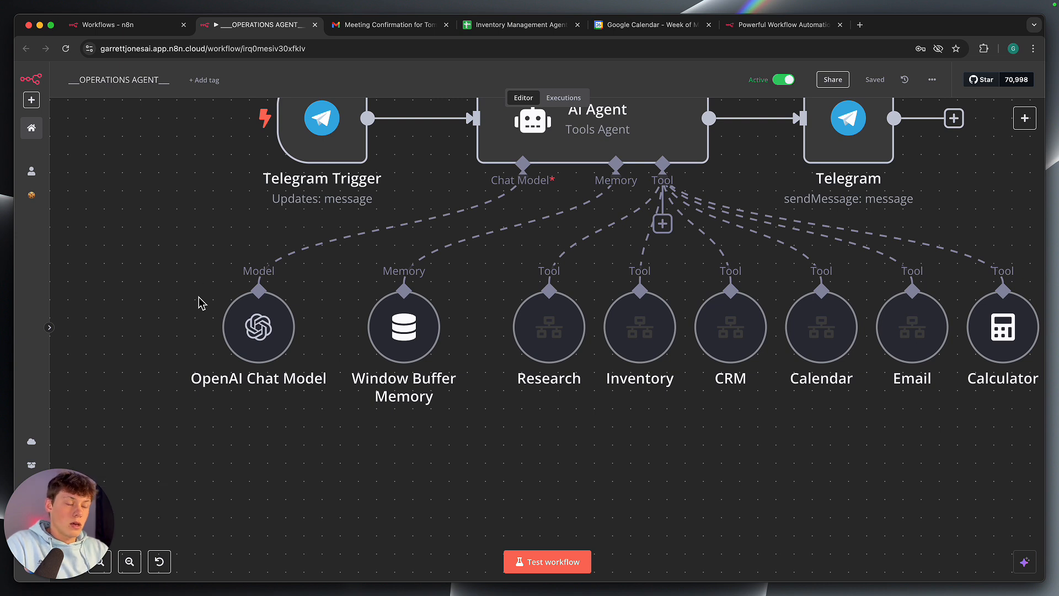
double_click(257, 325)
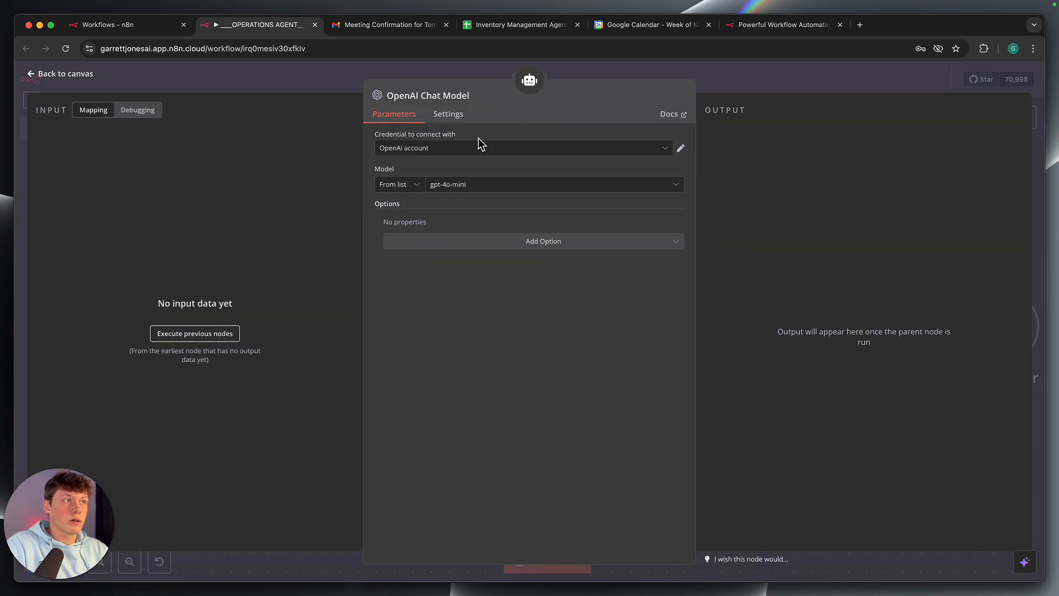
left_click(469, 154)
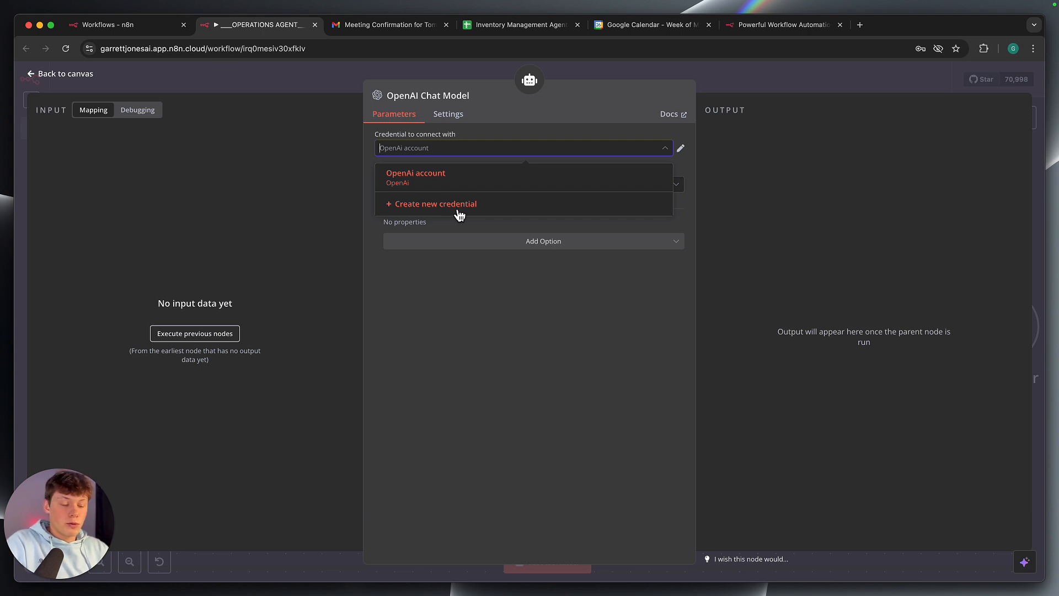
Search the web for "openai api" in a new browser tab and open the OpenAI API Overview page
key("super+t")
type("openai api")
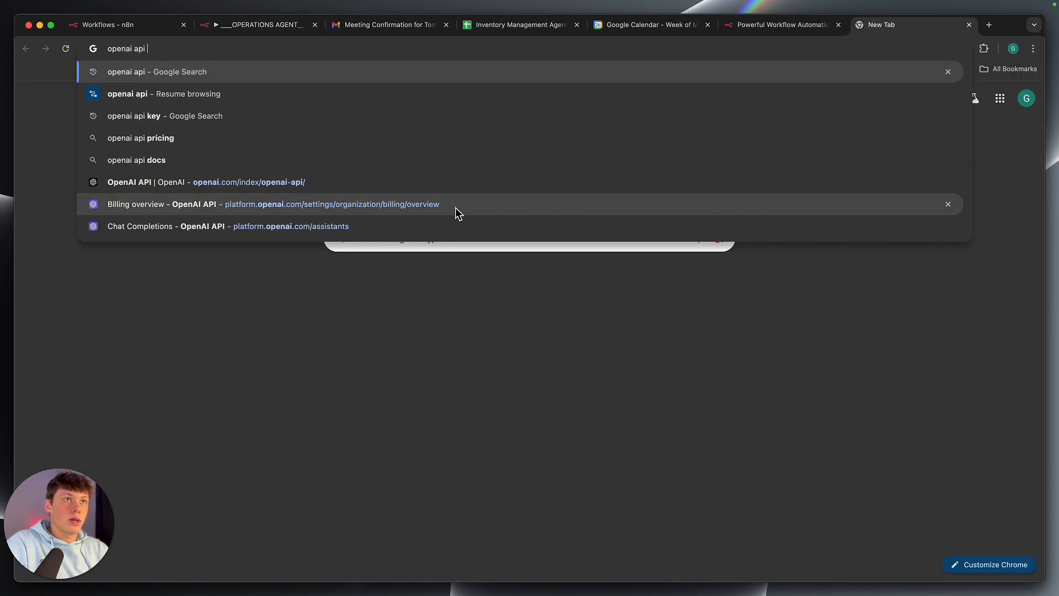
key("Return")
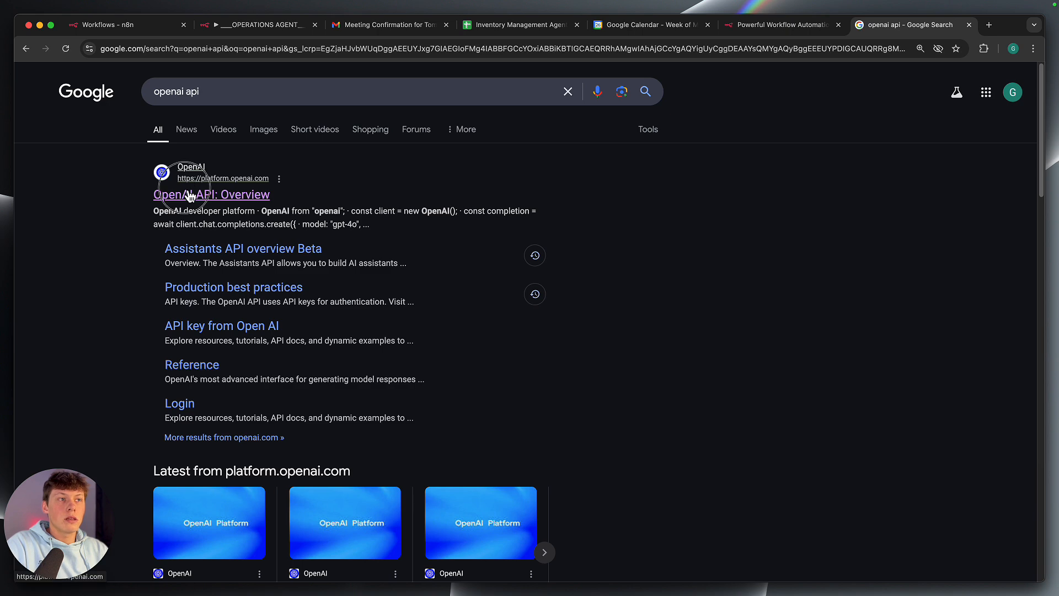
left_click(189, 196)
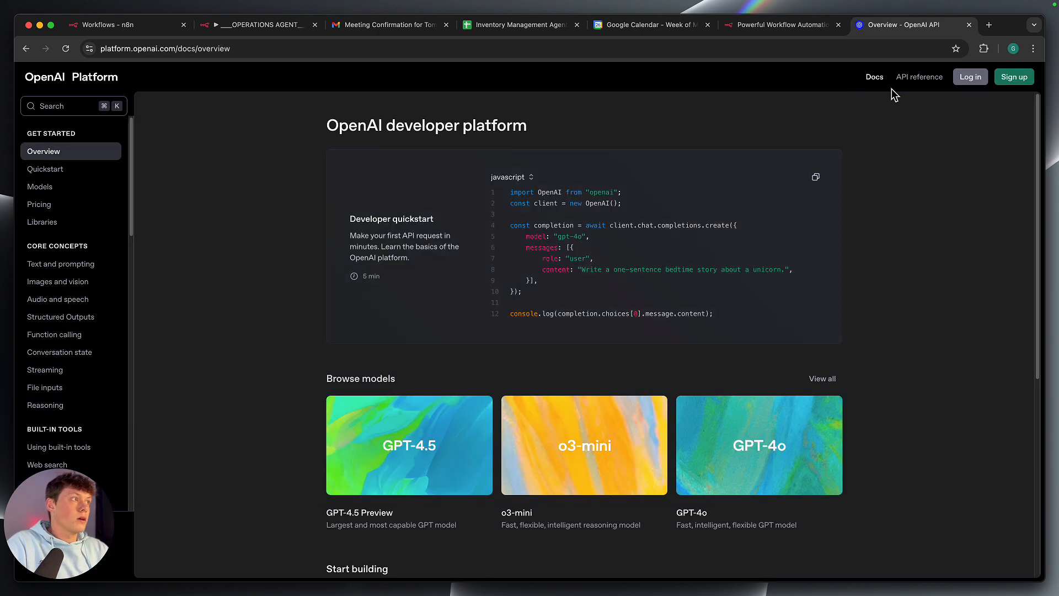
Log in to the OpenAI platform and open the API keys page of its dashboard
left_click(957, 83)
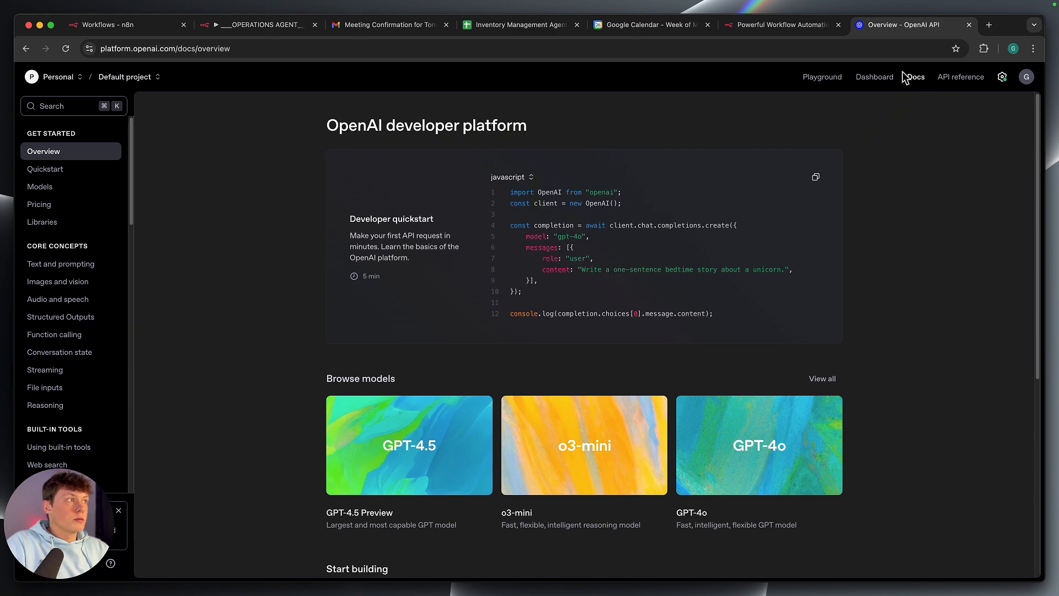
left_click(877, 78)
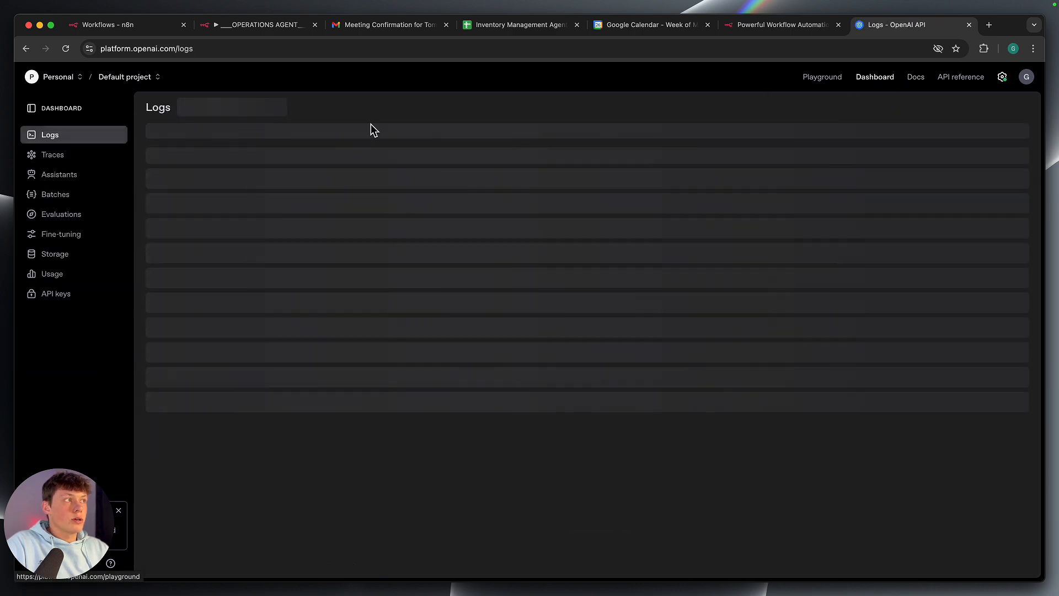
left_click(67, 297)
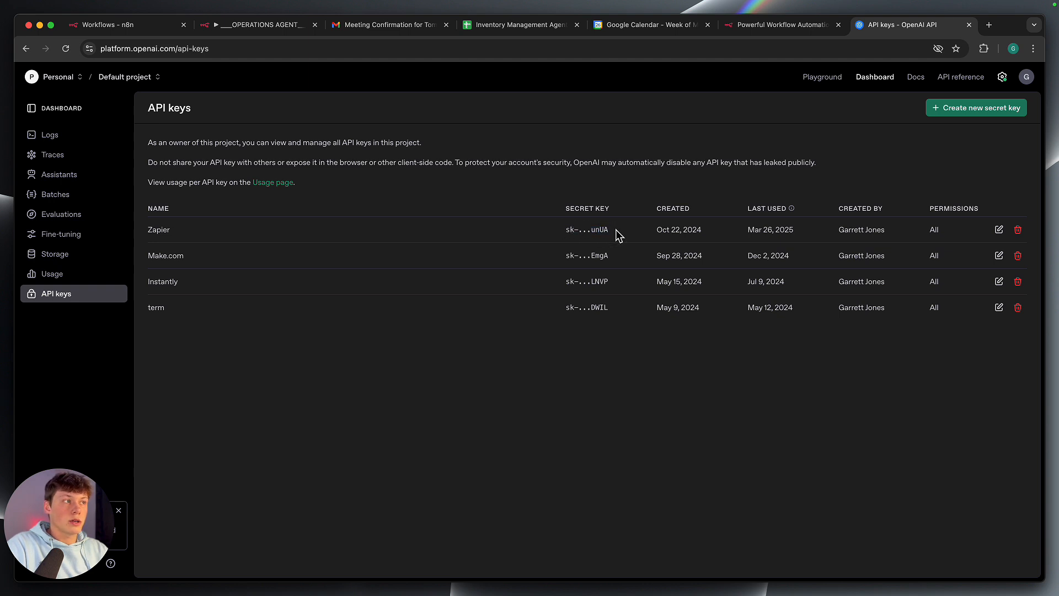
Back in the n8n workflow, show the API Key field of a new OpenAI credential, discard the credential, and close the chat model node
left_click(283, 33)
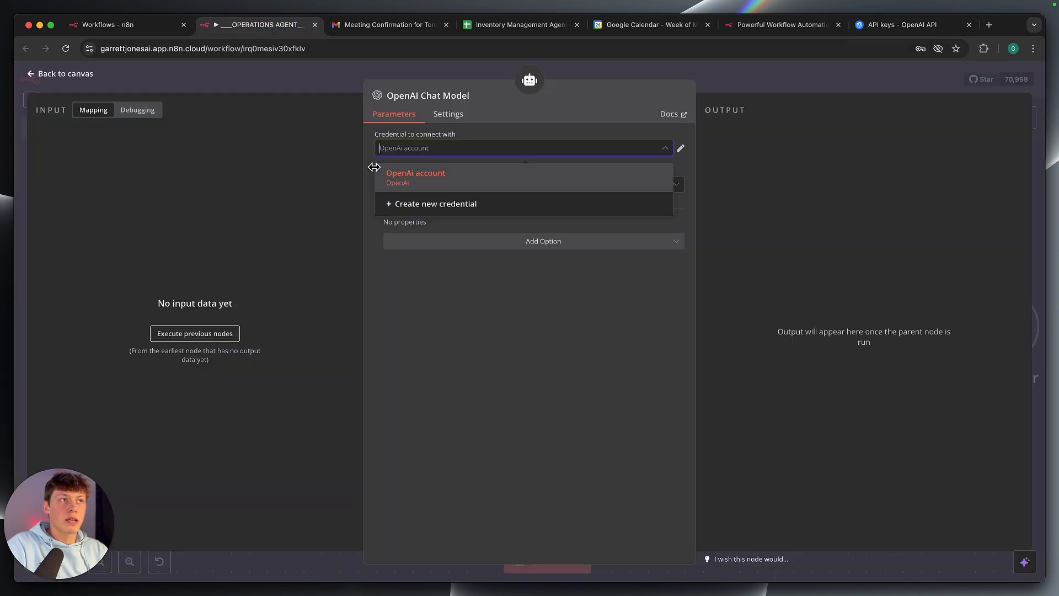
left_click(443, 205)
left_click(435, 249)
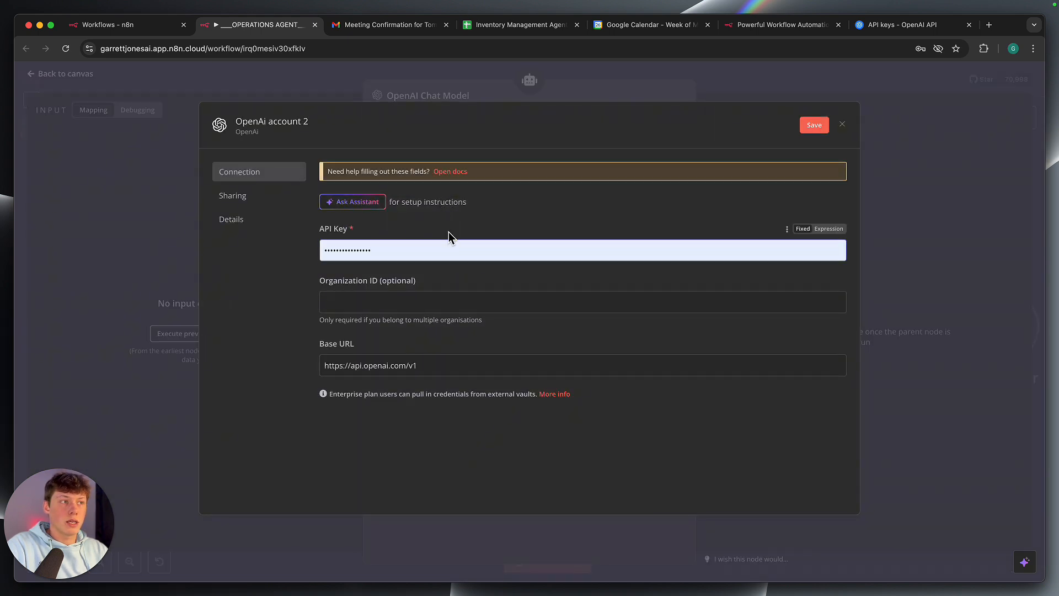
left_click(842, 124)
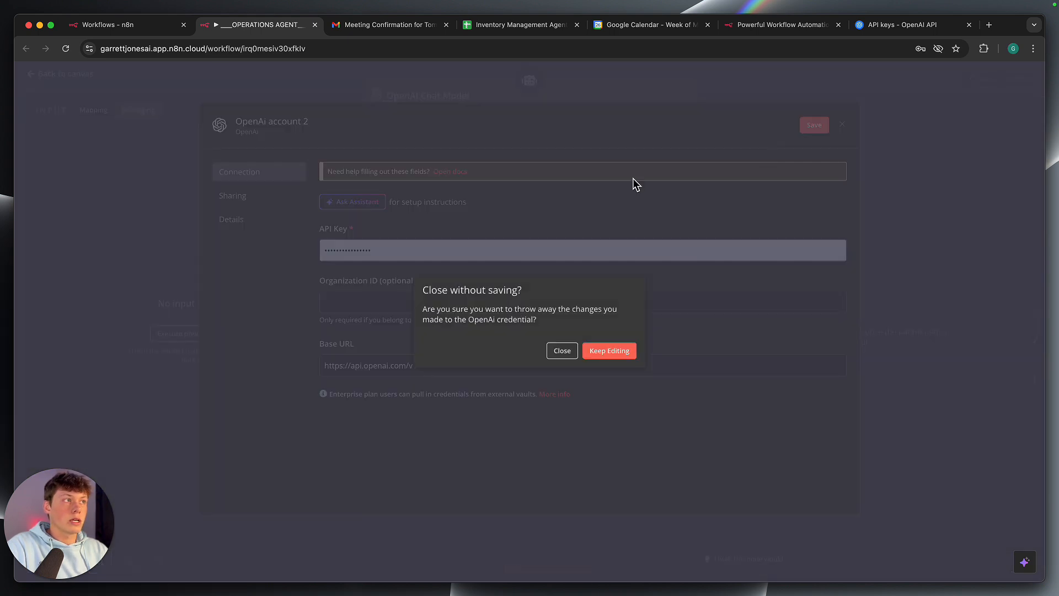
left_click(560, 351)
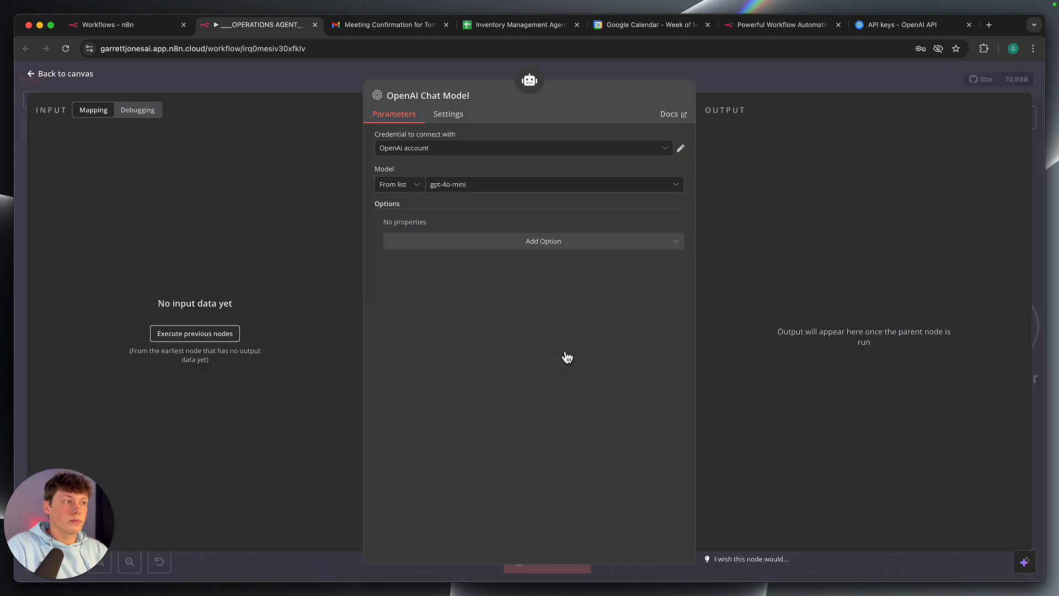
left_click(738, 86)
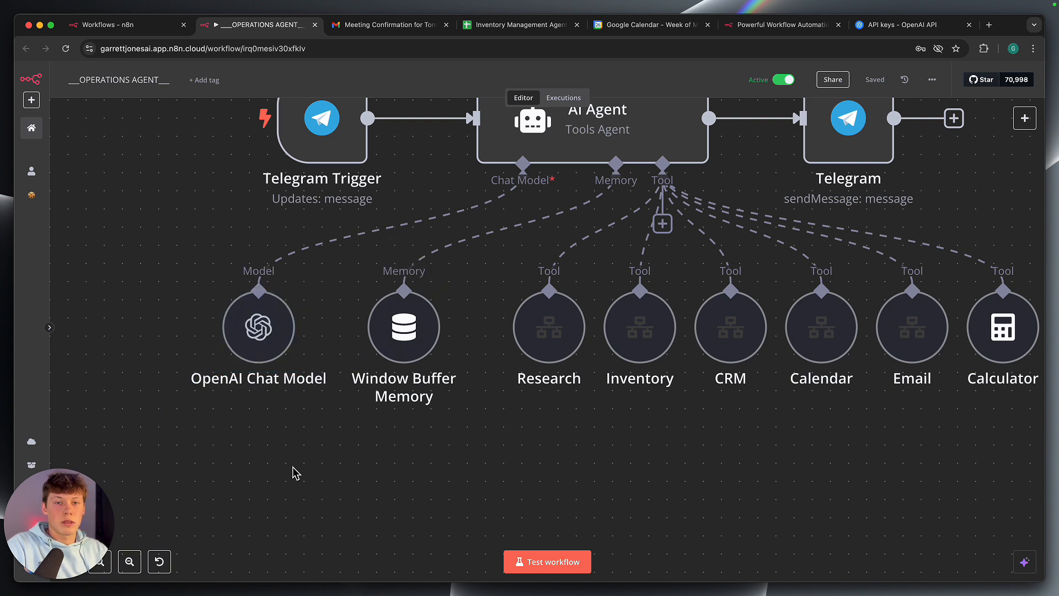
Point out the Window Buffer Memory node attached to the AI Agent's Memory connection
scroll(295, 472, "right", 1)
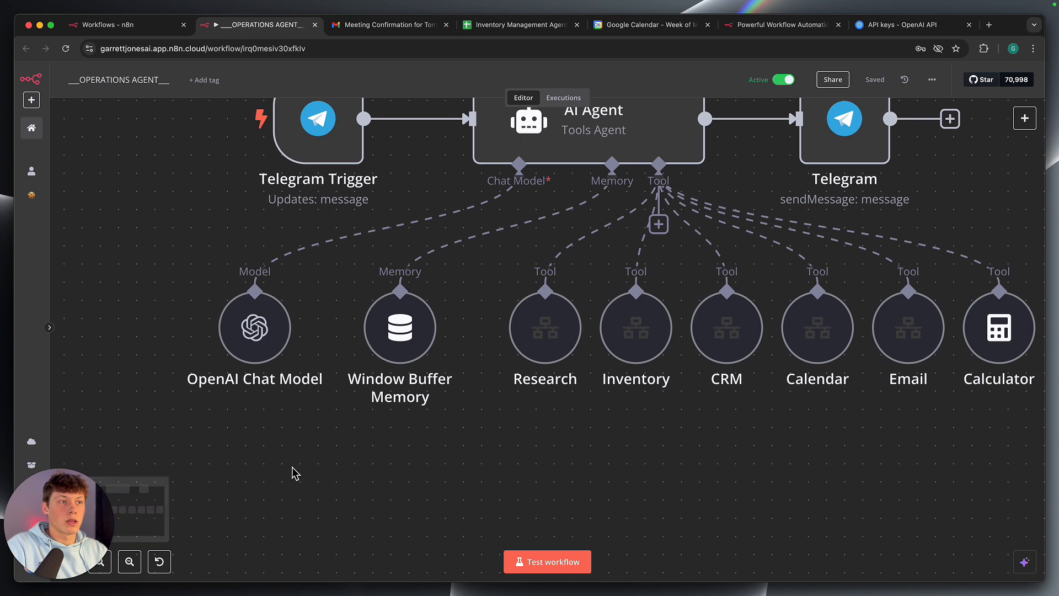
scroll(298, 469, "down", 2)
scroll(298, 468, "right", 1)
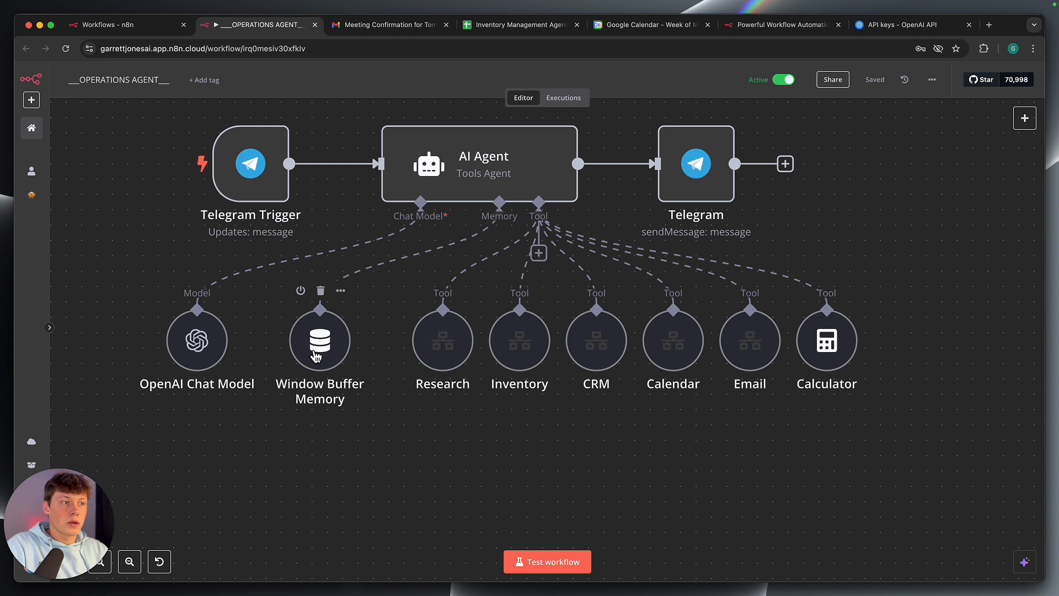
left_click_drag(274, 297, 360, 398)
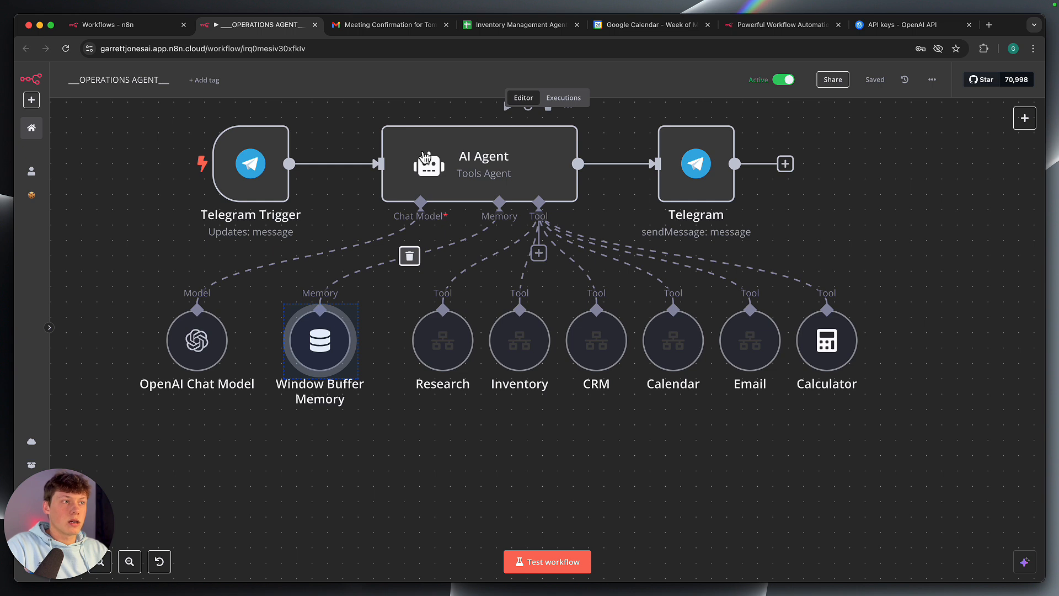
left_click(345, 475)
Place the Telegram chat beside n8n and examine the cold-leads list and the follow-up phone number request as an example of memory use
key("ctrl+alt+e")
key("ctrl+alt+t")
scroll(276, 443, "up", 10)
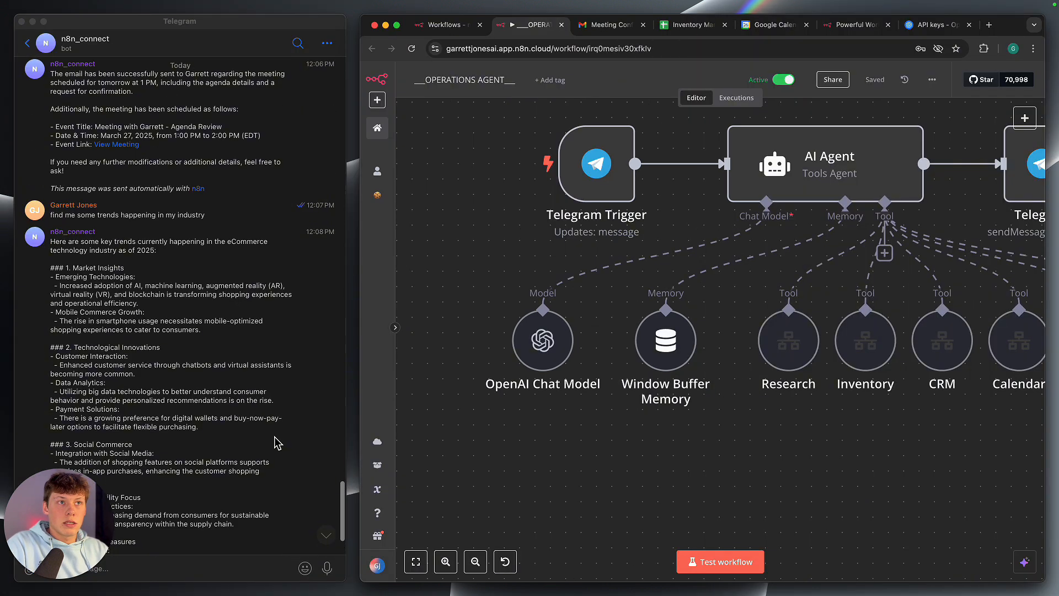
scroll(276, 443, "up", 2)
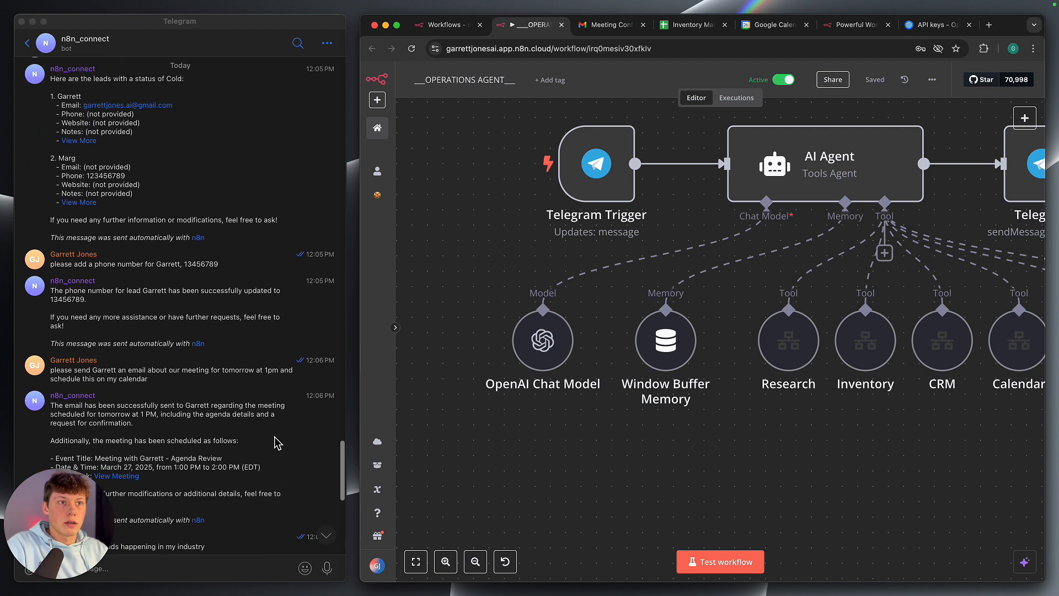
left_click_drag(136, 263, 226, 266)
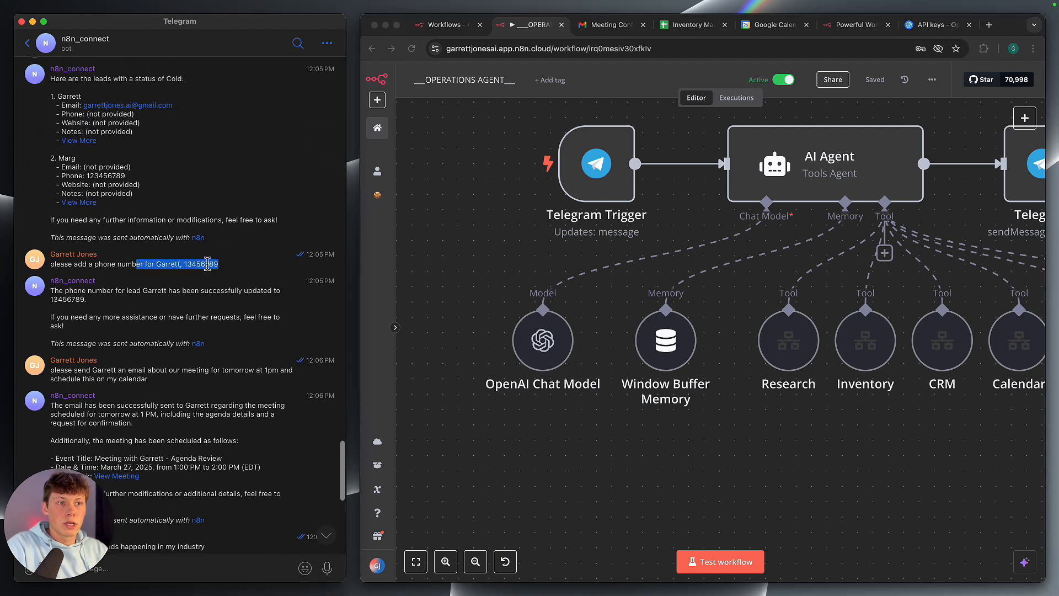
left_click(208, 263)
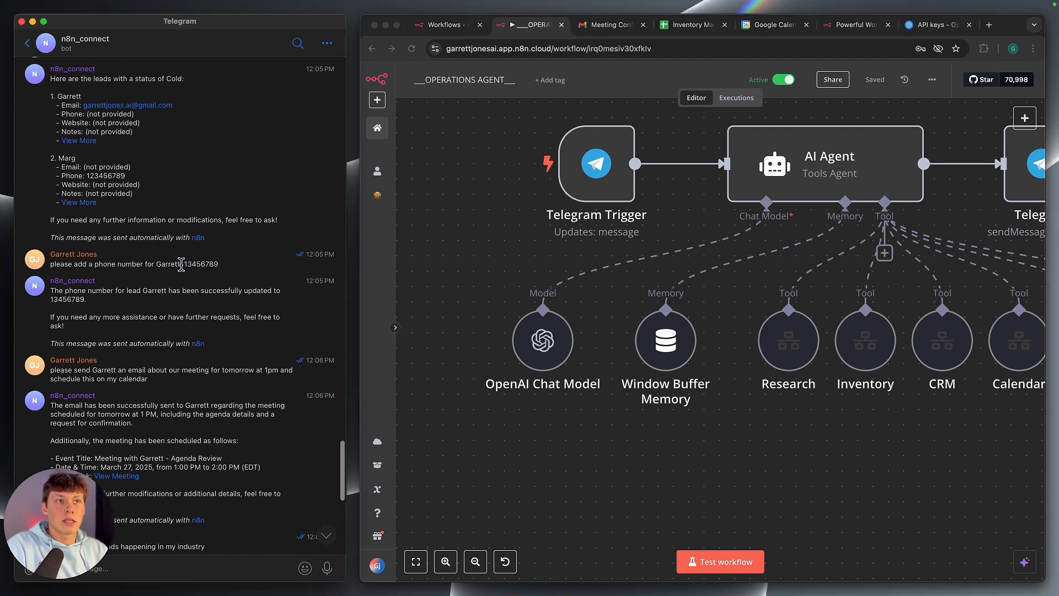
scroll(165, 281, "up", 2)
left_click_drag(58, 138, 82, 139)
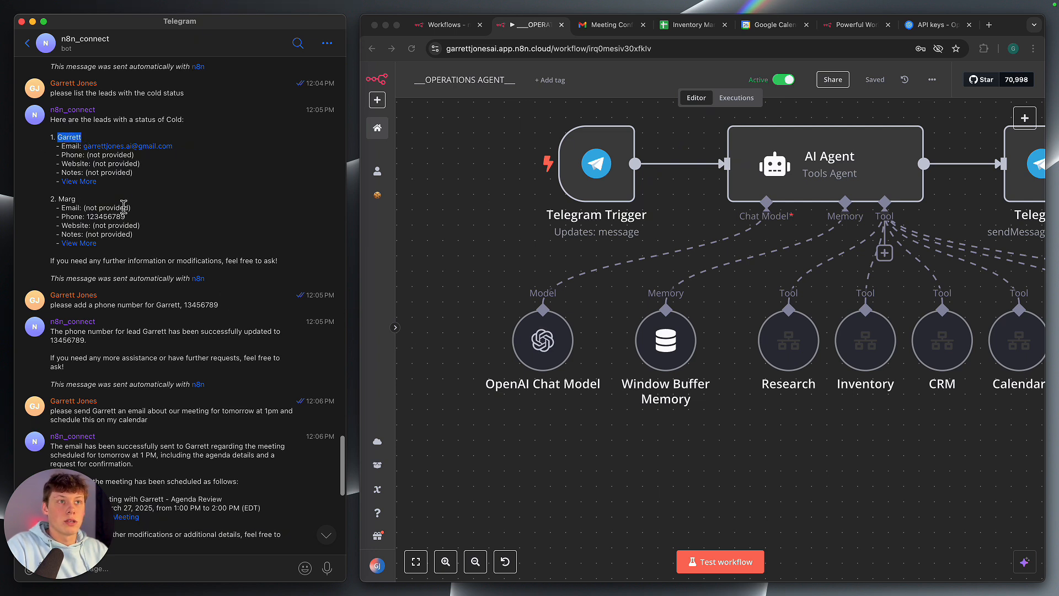
Restore the n8n browser window to full size and open the Window Buffer Memory node's parameters
left_click(428, 279)
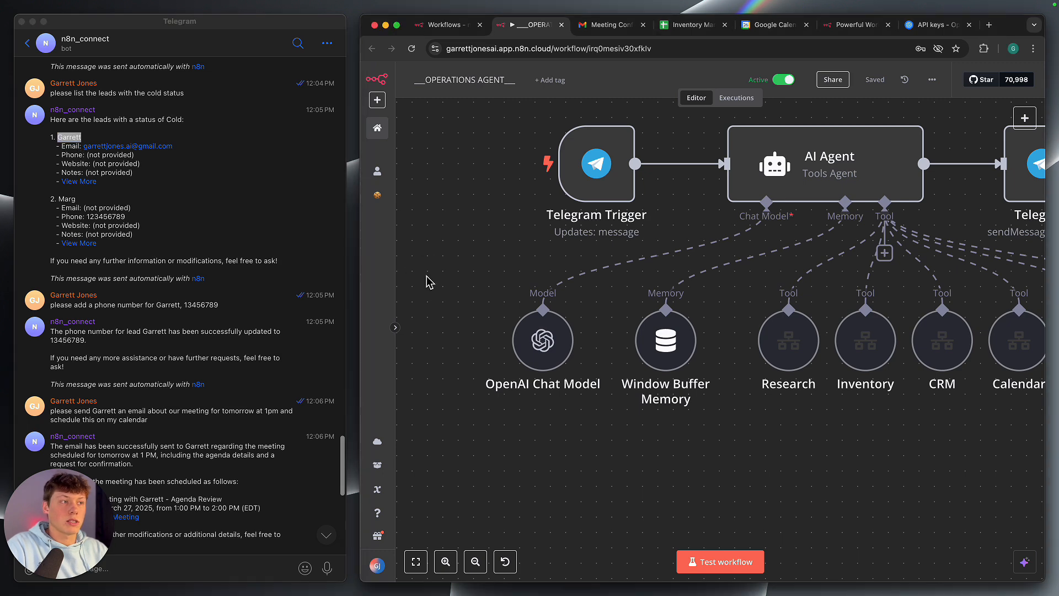
key("ctrl+alt+Return")
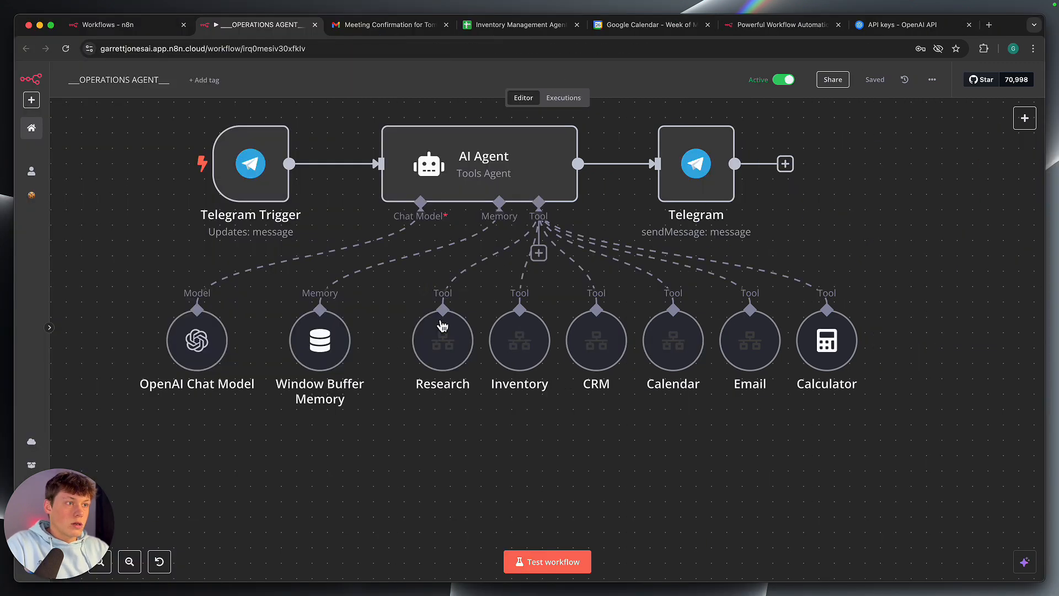
double_click(316, 329)
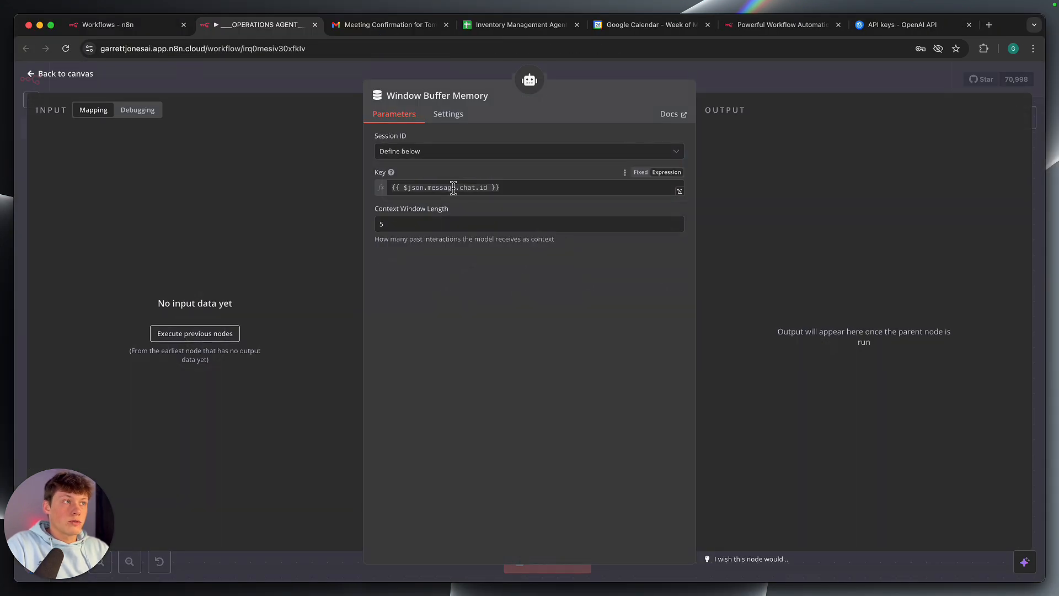
Close the Window Buffer Memory node and highlight the Research, Inventory, CRM, Calendar and Email tools beneath the AI Agent, clearing the selection again
left_click(728, 75)
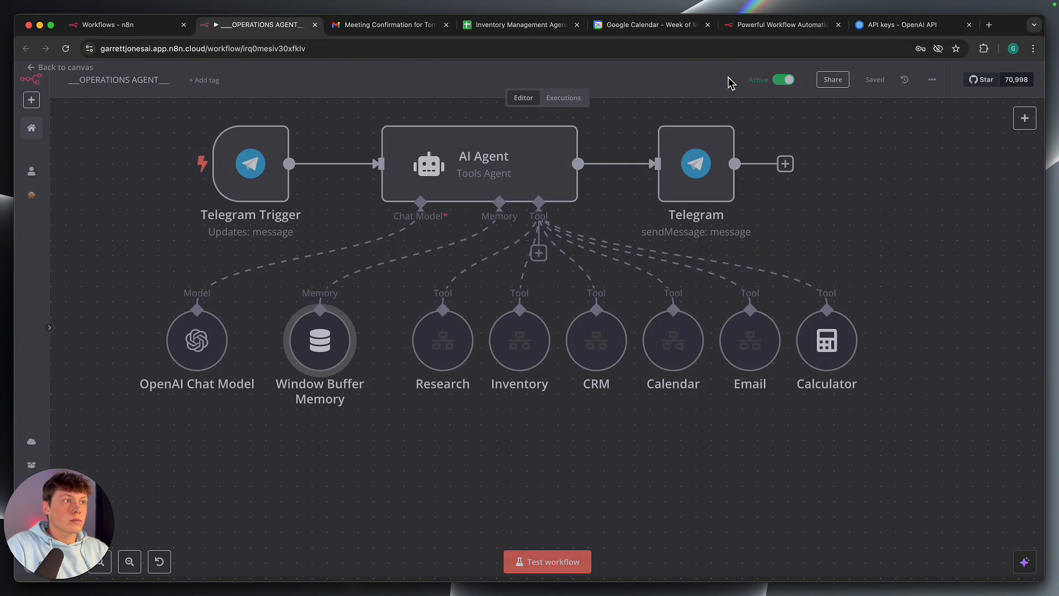
scroll(433, 446, "right", 5)
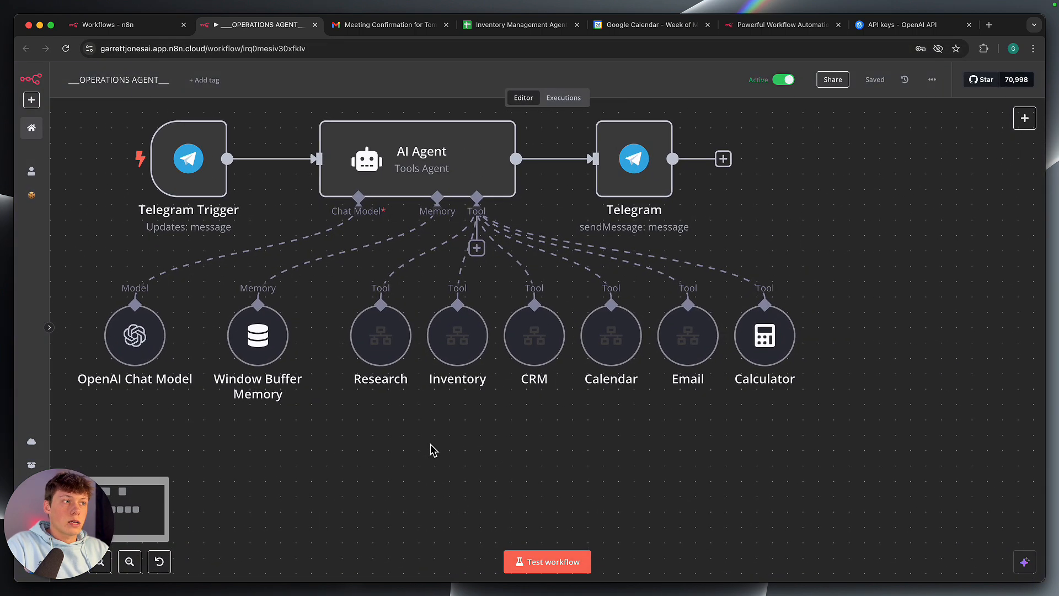
left_click_drag(326, 280, 728, 424)
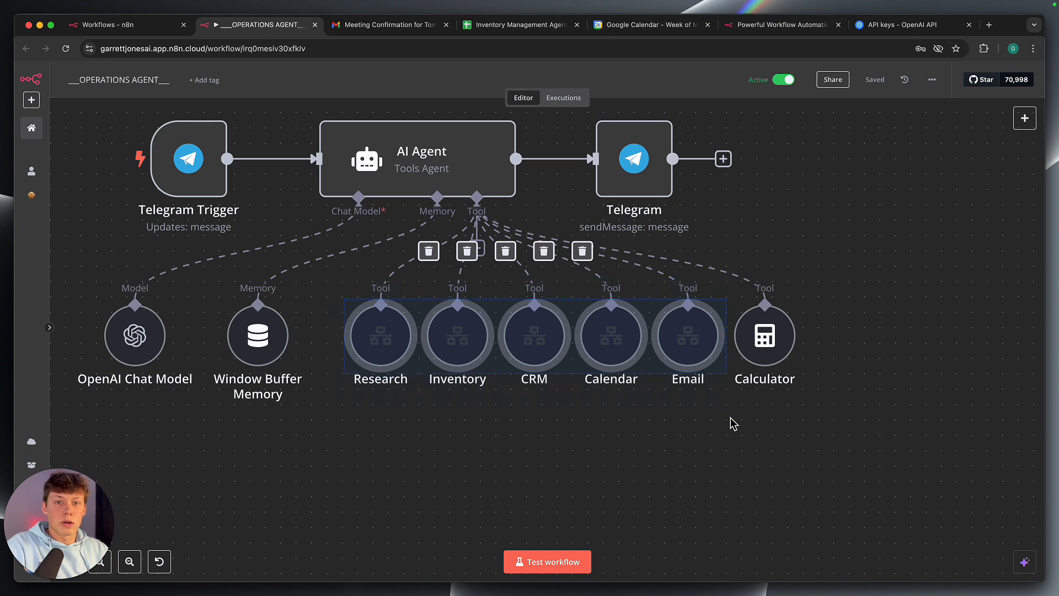
left_click(732, 423)
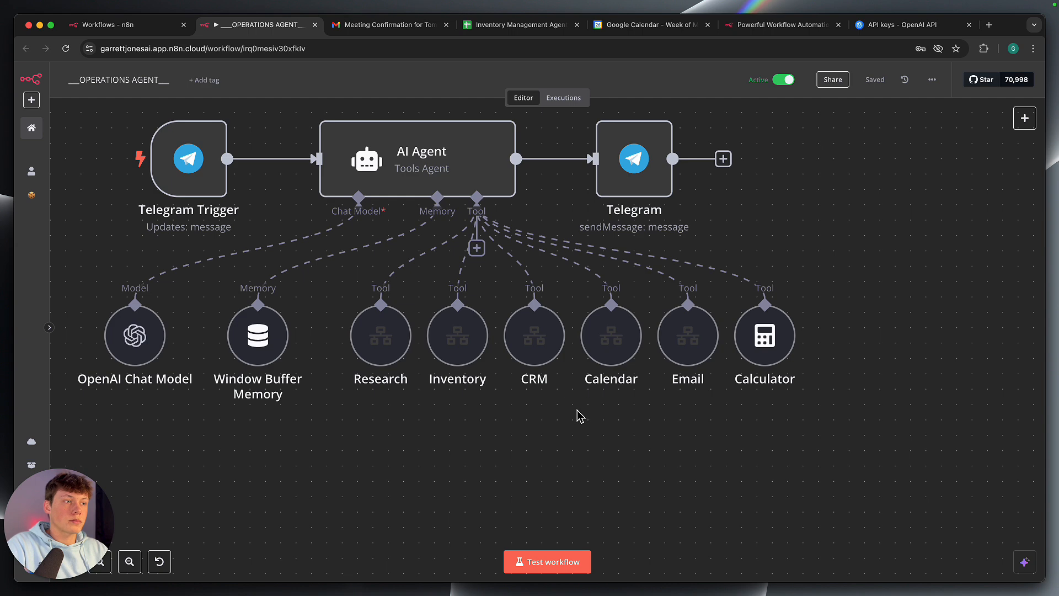
Open the OPERATIONS: Research Agent workflow from the workflow list and view its full chain of agents with the Overview note
left_click(154, 36)
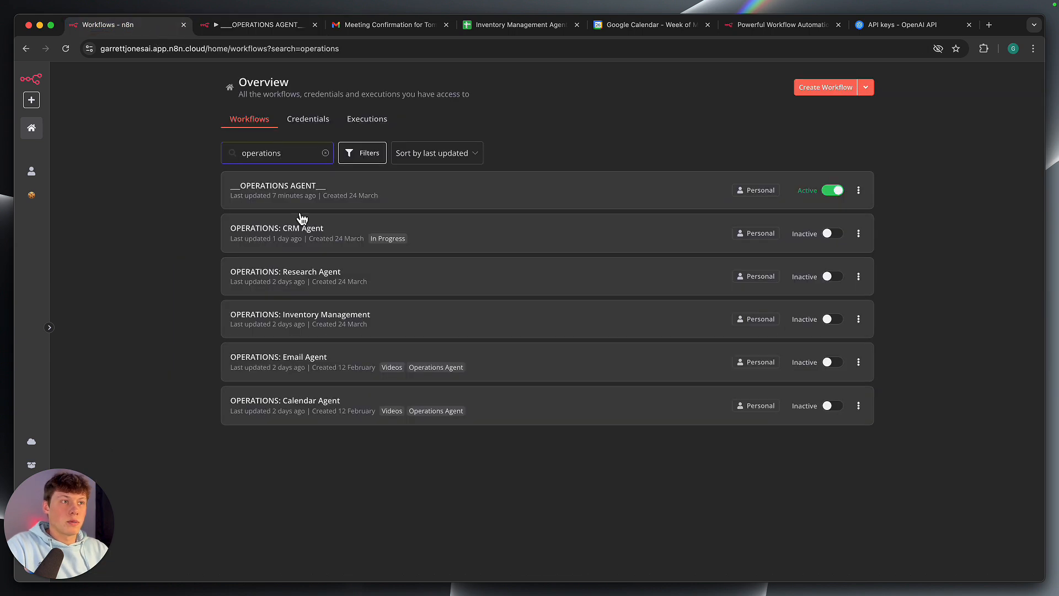
left_click(322, 280)
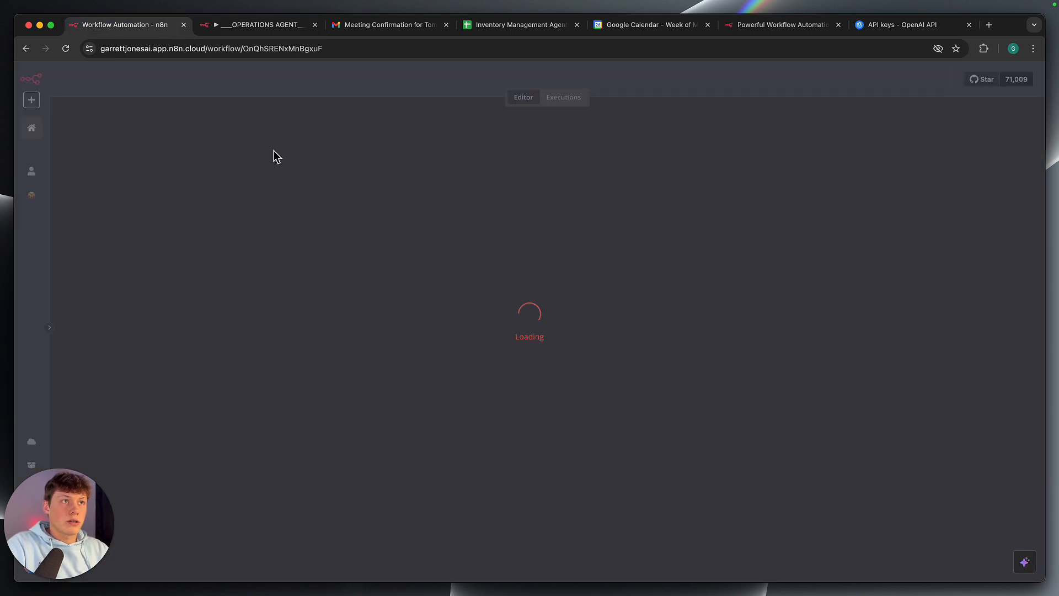
scroll(337, 271, "down", 4)
scroll(338, 272, "right", 2)
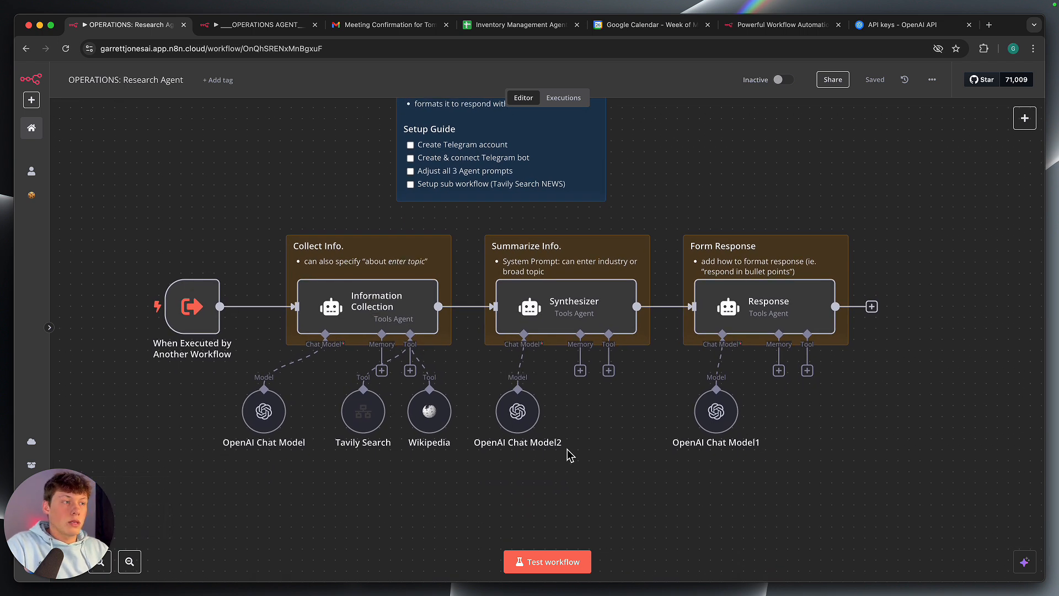
scroll(568, 450, "down", 3)
scroll(567, 450, "right", 1)
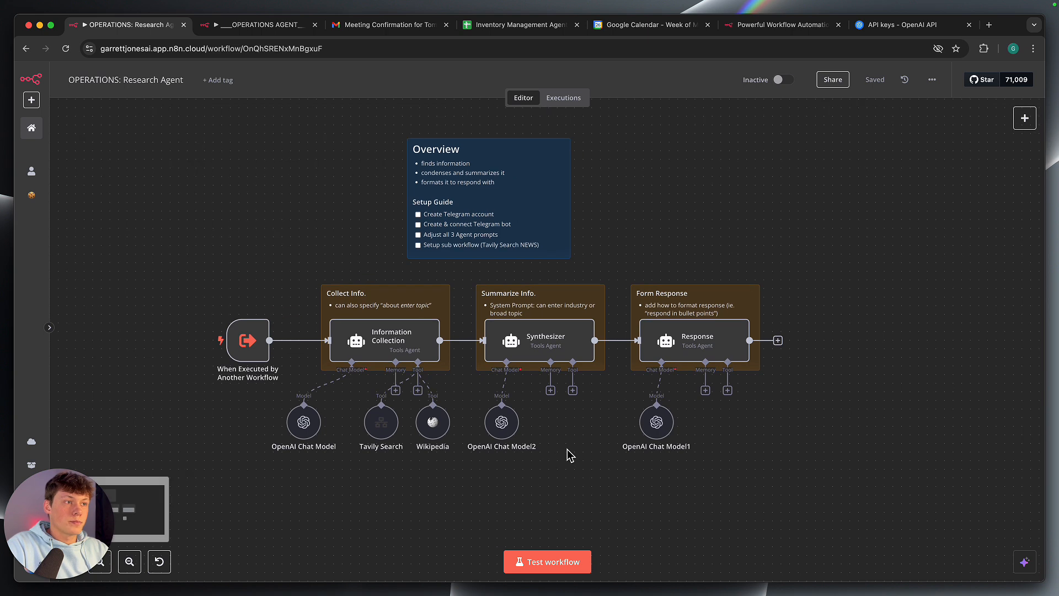
scroll(567, 450, "up", 2)
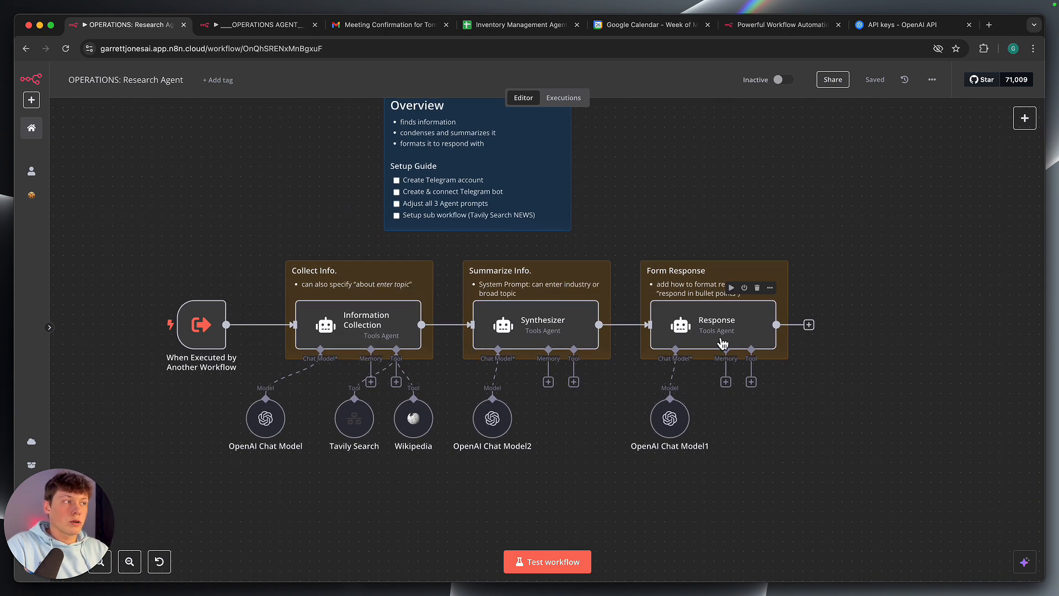
Point out the When Executed by Another Workflow trigger and the empty end of the chain after the Response agent
mouse_move(184, 330)
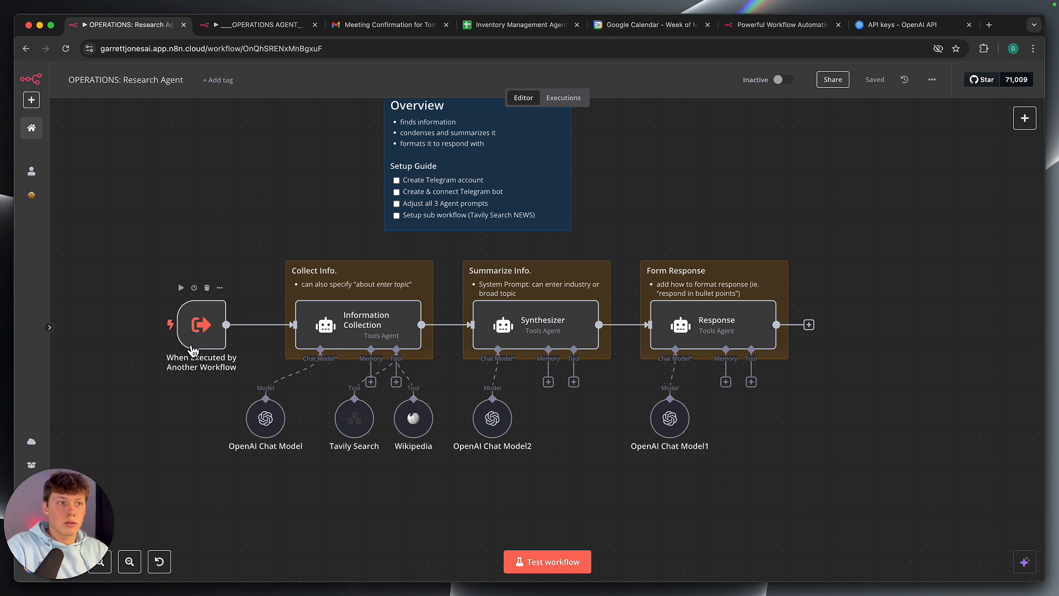
left_click_drag(140, 286, 232, 370)
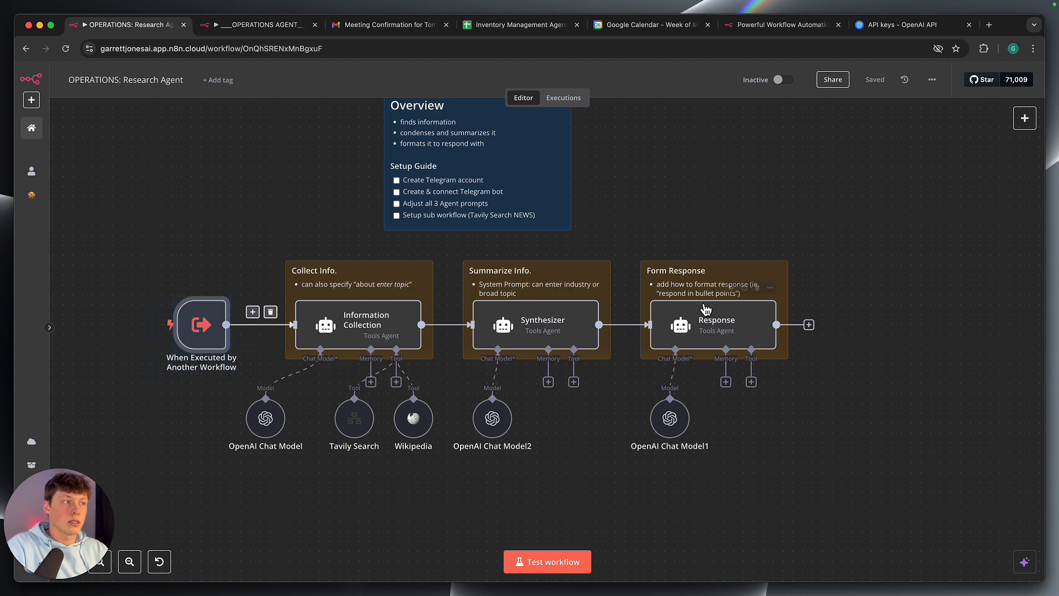
left_click_drag(852, 298, 883, 328)
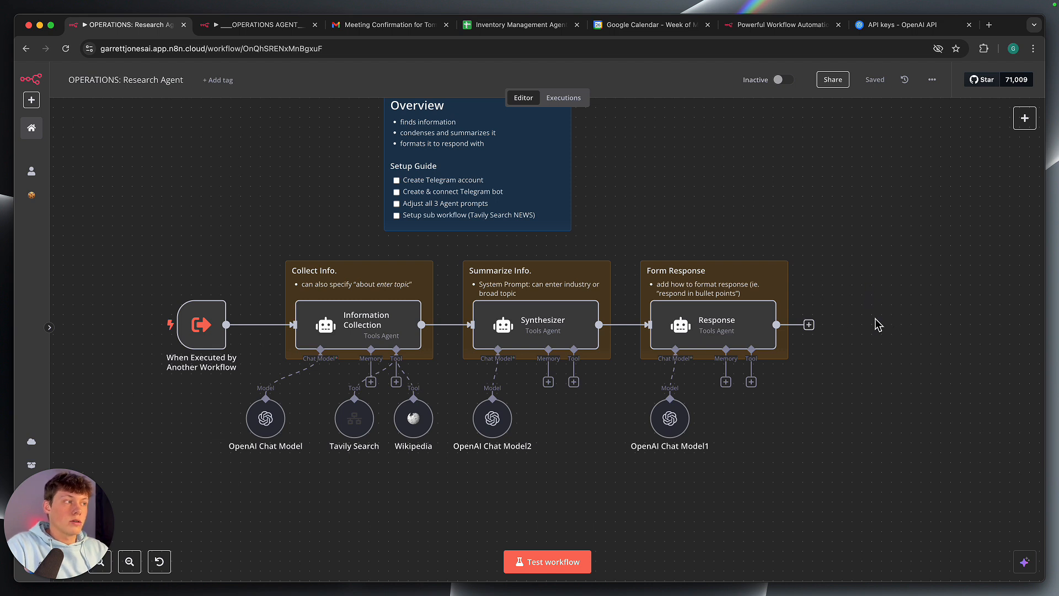
left_click_drag(825, 299, 907, 362)
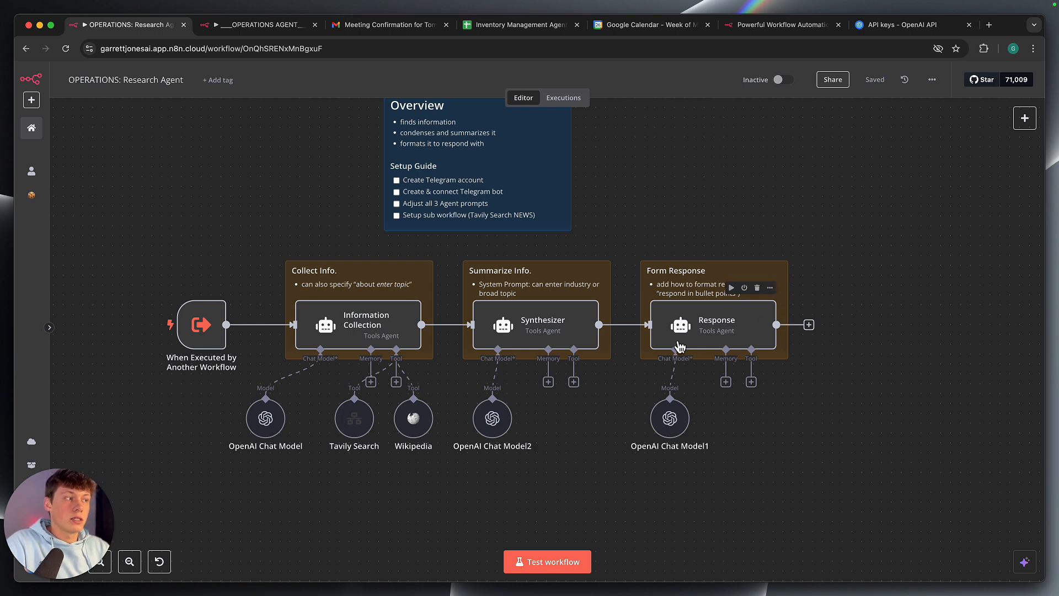
left_click_drag(809, 292, 907, 369)
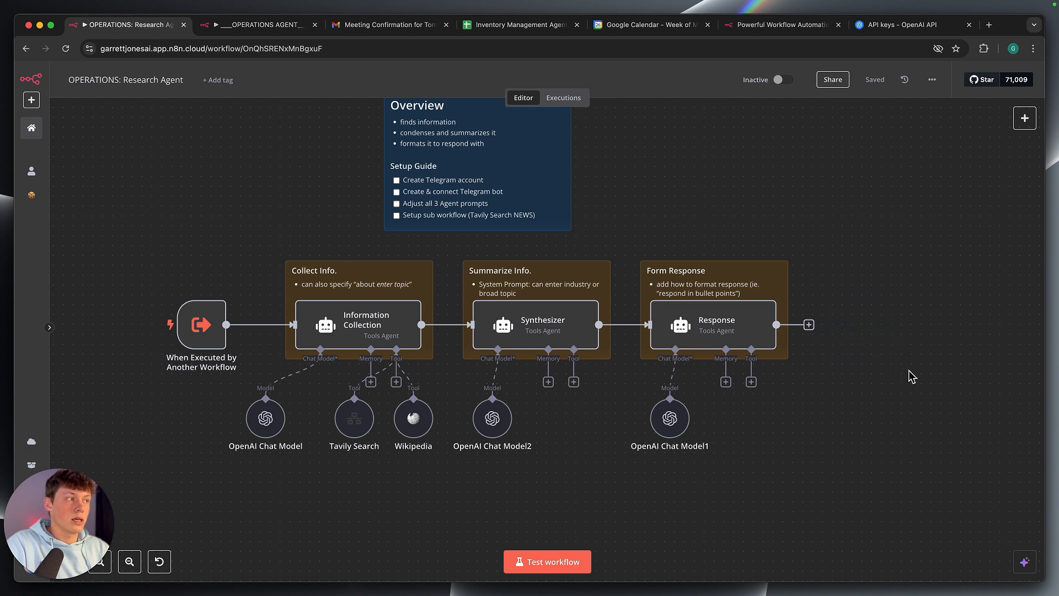
Compare the main Operations Agent's Research tool with the infoForResearch input in the Research Agent's trigger, and close the trigger node
left_click(267, 29)
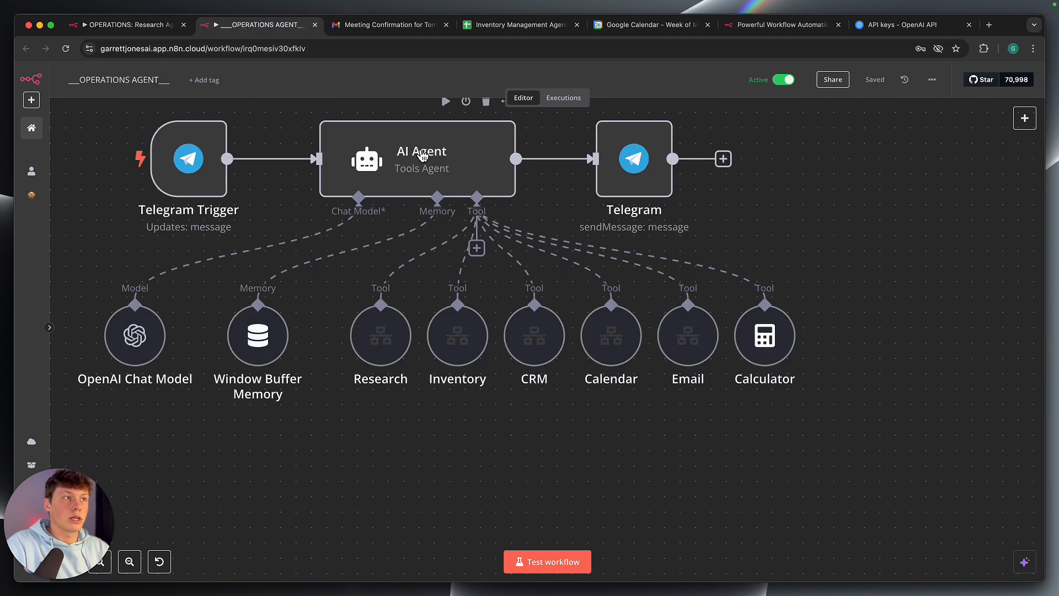
left_click(149, 27)
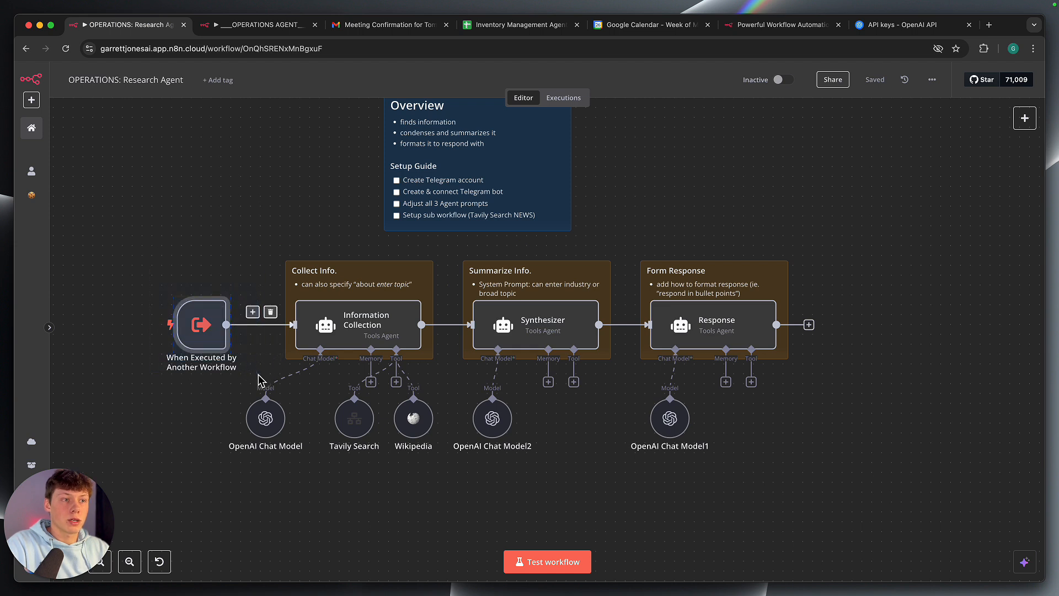
double_click(202, 325)
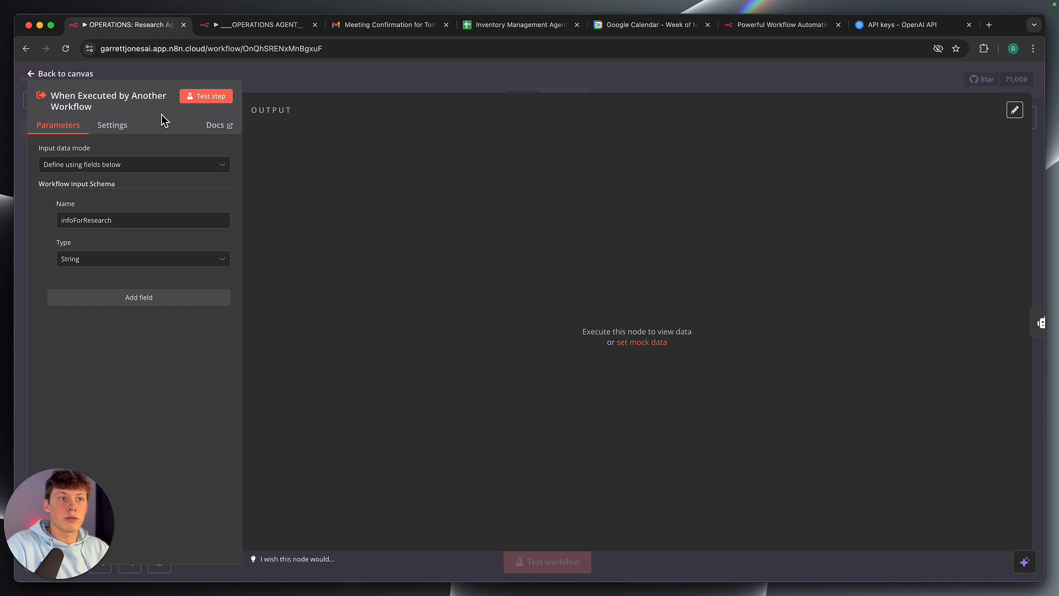
left_click(229, 25)
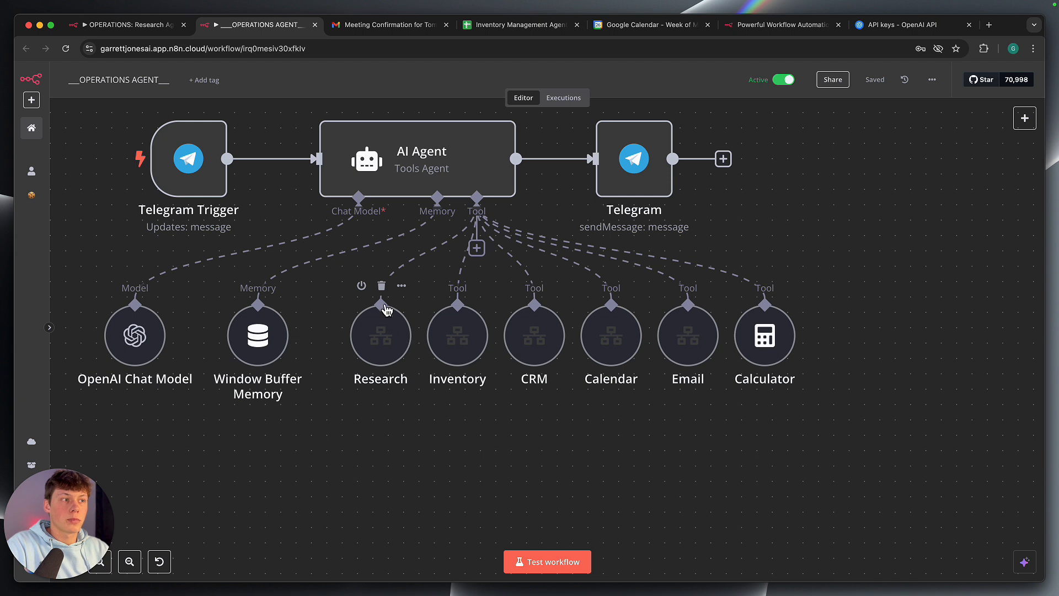
left_click(147, 31)
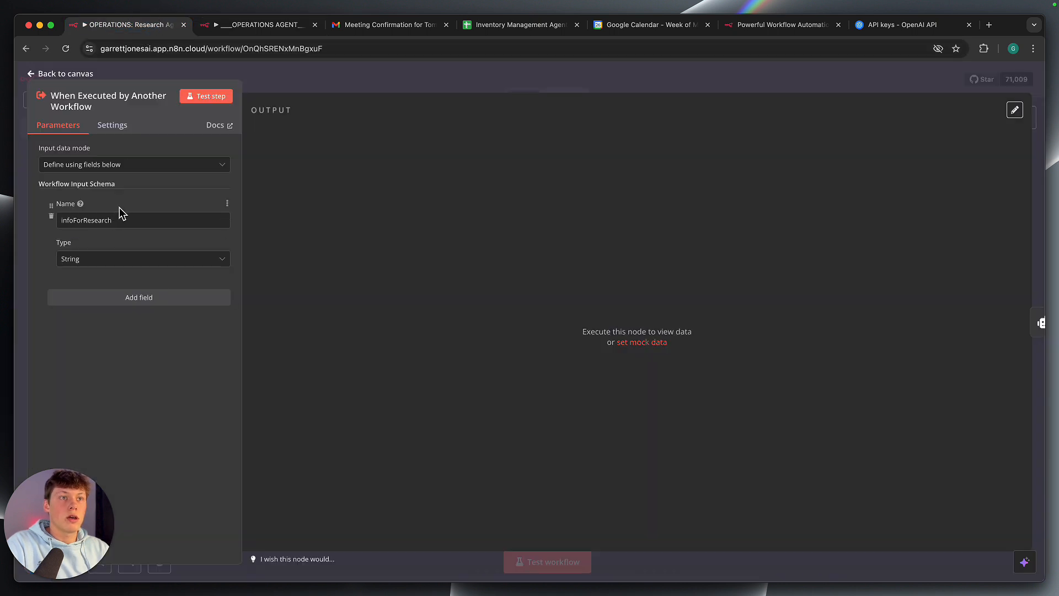
left_click(231, 25)
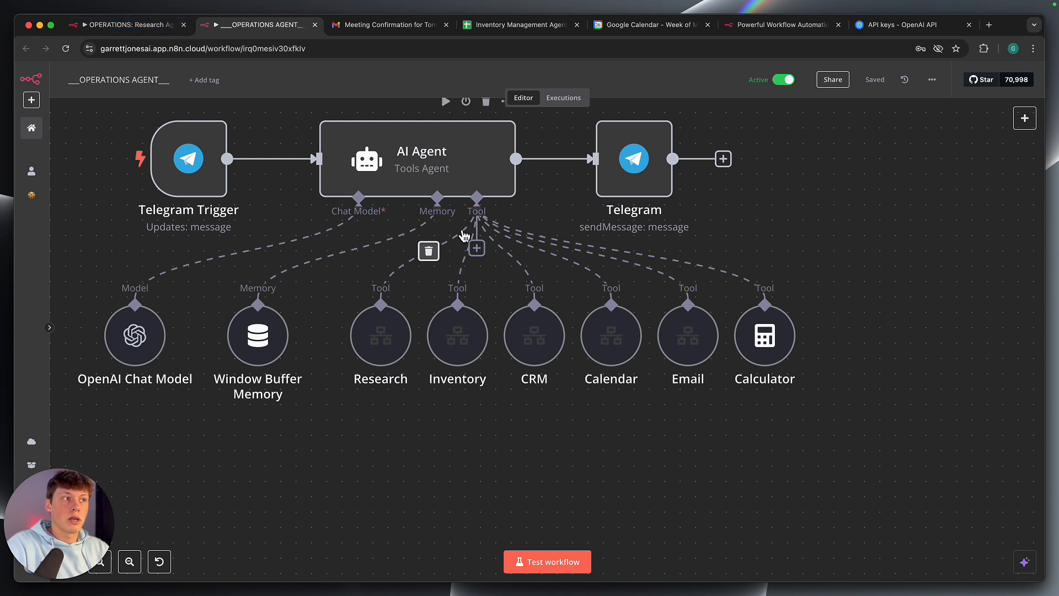
left_click(138, 27)
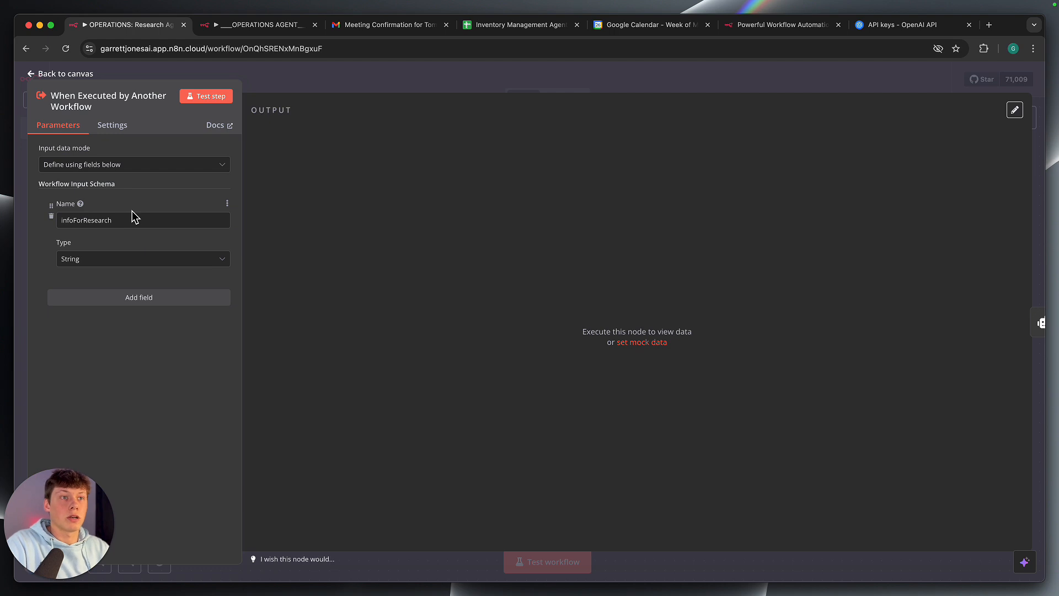
left_click(289, 90)
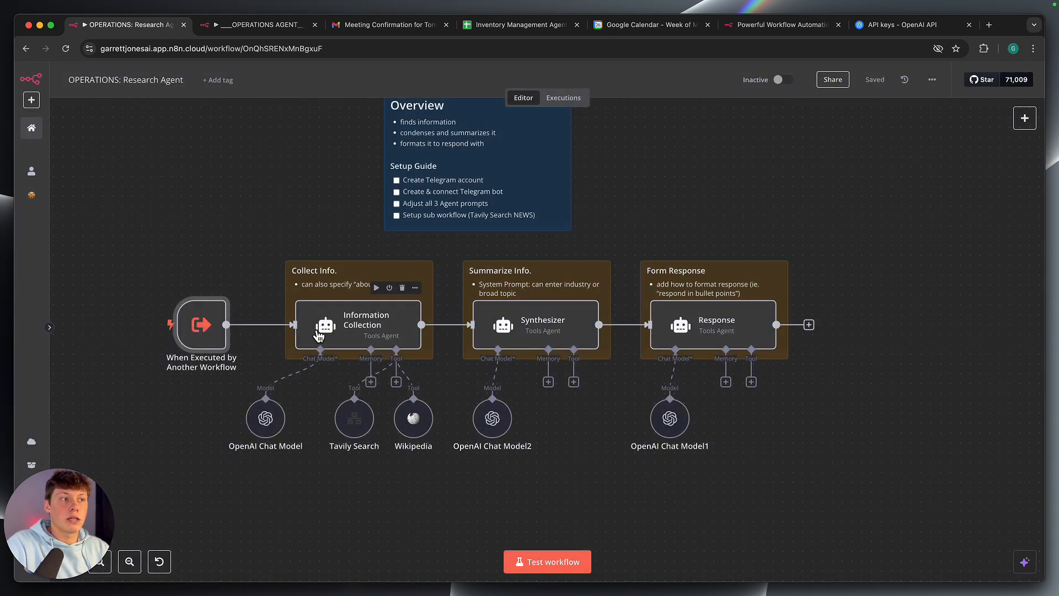
Open the Information Collection agent, highlight the {{ $json.infoForResearch }} topic expression in its prompt text, and close the node
double_click(342, 329)
scroll(450, 279, "down", 5)
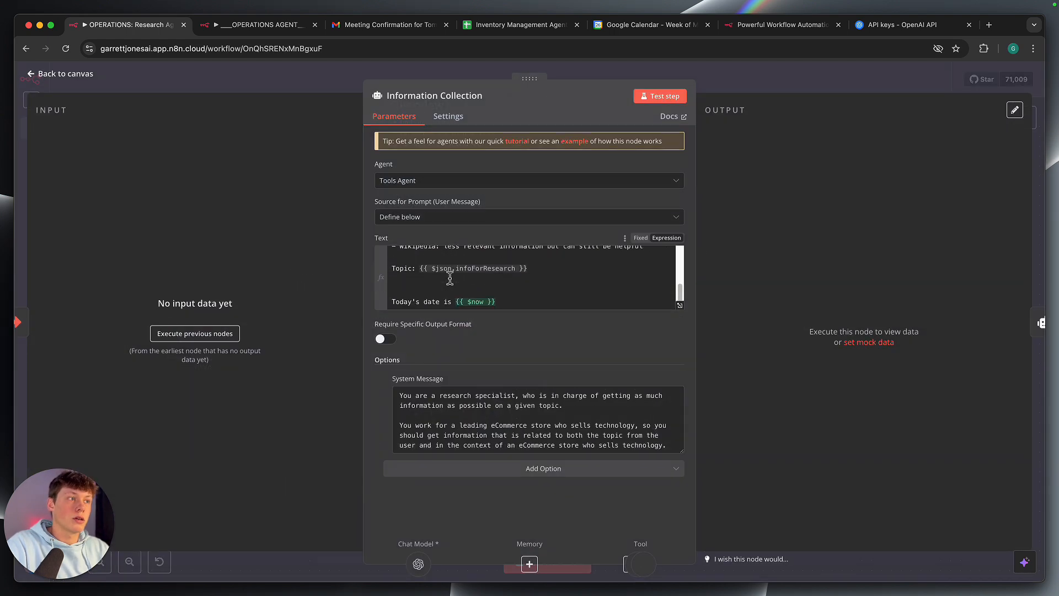
left_click_drag(422, 272, 532, 273)
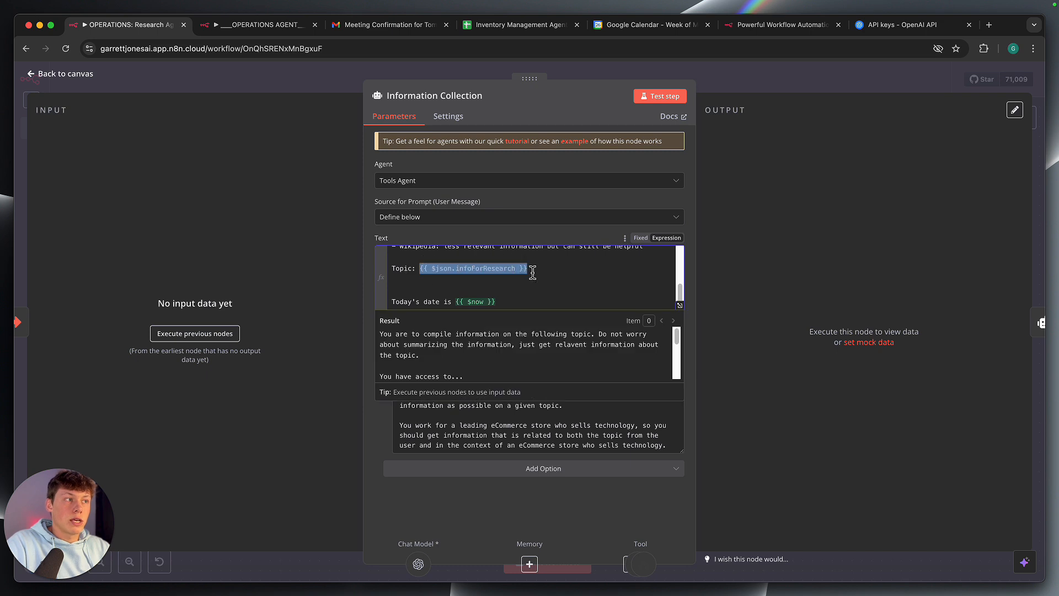
left_click(532, 272)
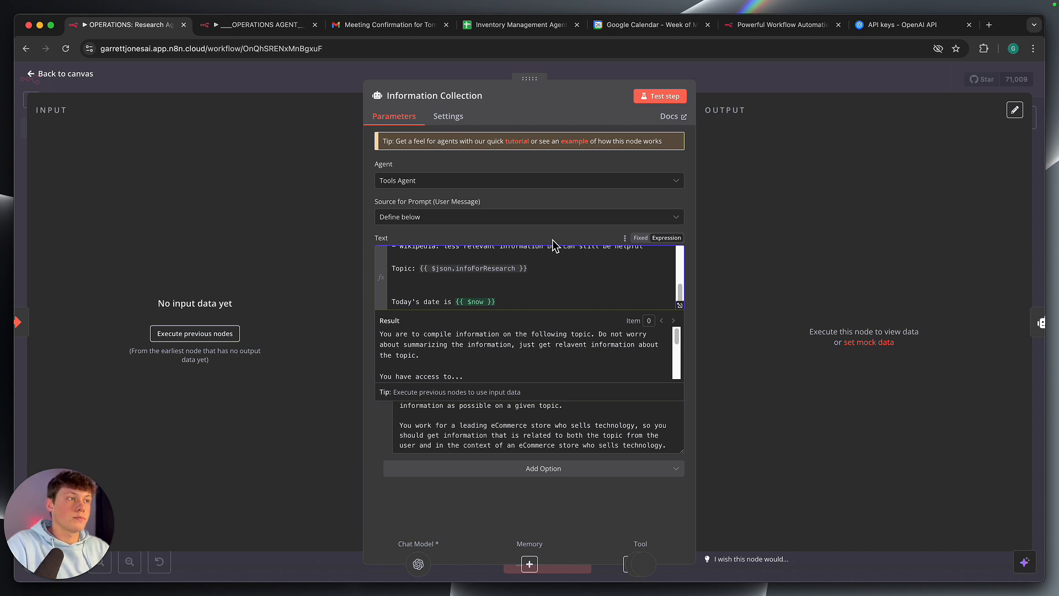
left_click(745, 106)
key("Escape")
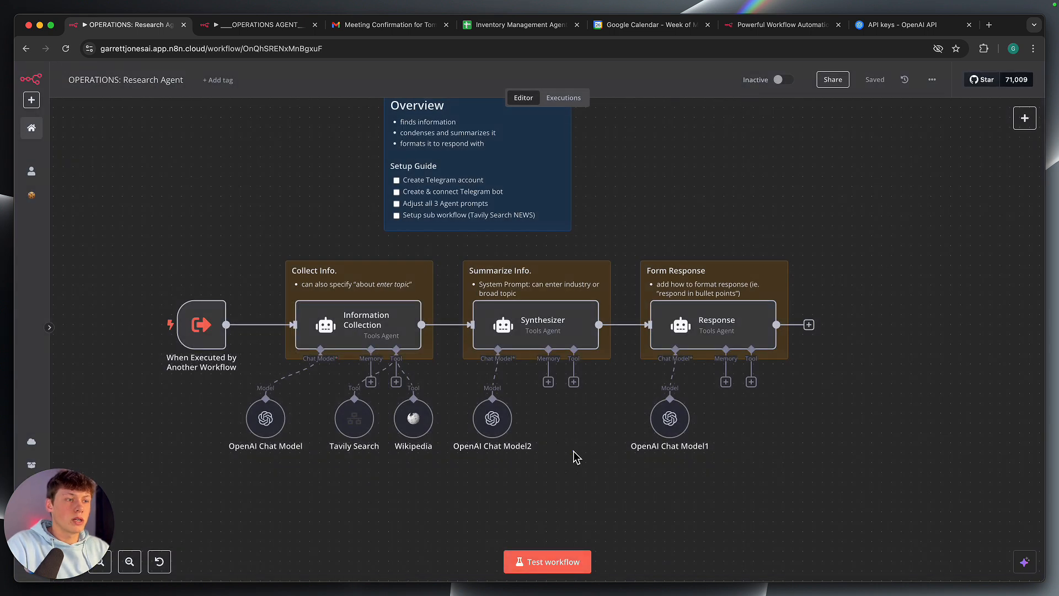
Open the Tavily Search tool under Information Collection, examine its sub-workflow and searchPrompt input, and close it
scroll(571, 460, "down", 1)
scroll(571, 460, "up", 5)
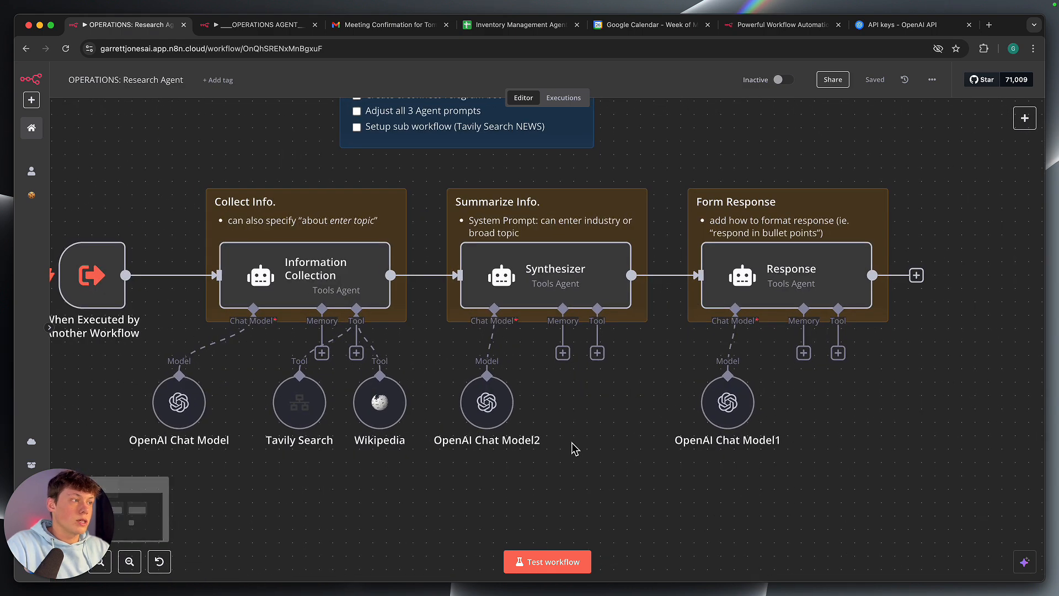
scroll(571, 442, "left", 1)
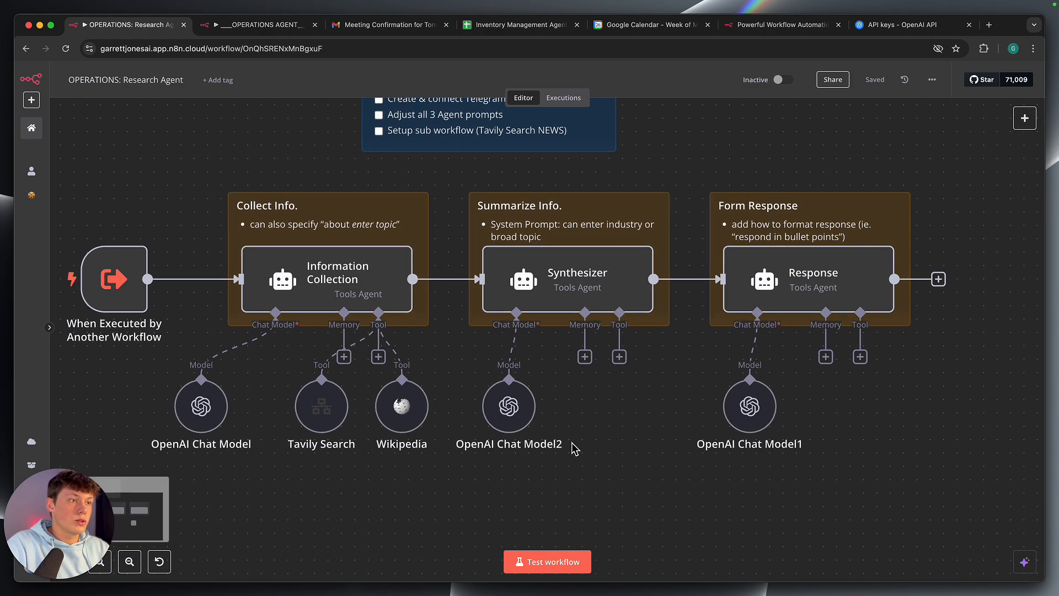
double_click(340, 409)
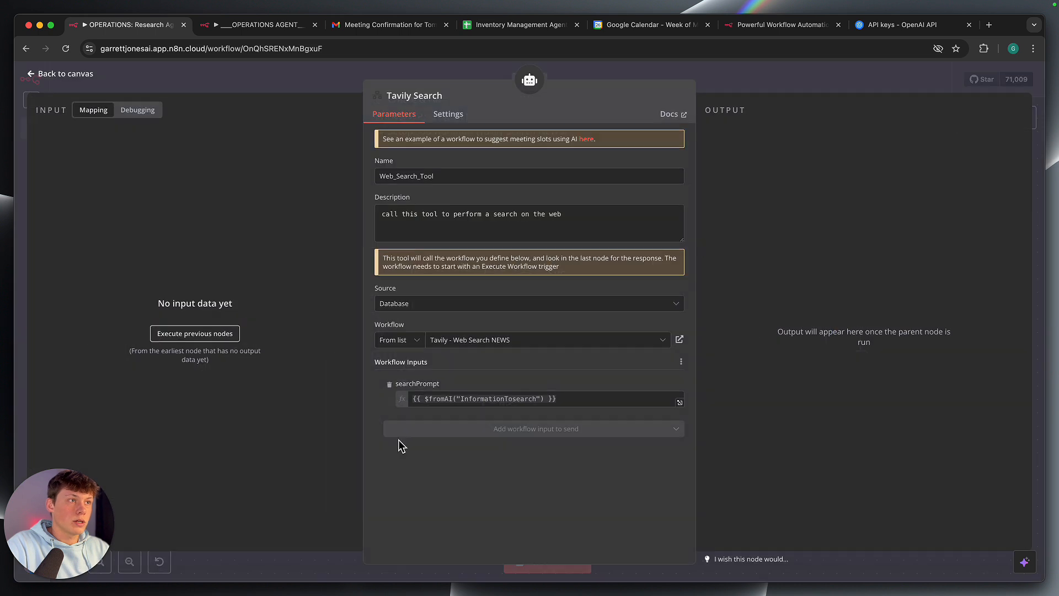
left_click(730, 90)
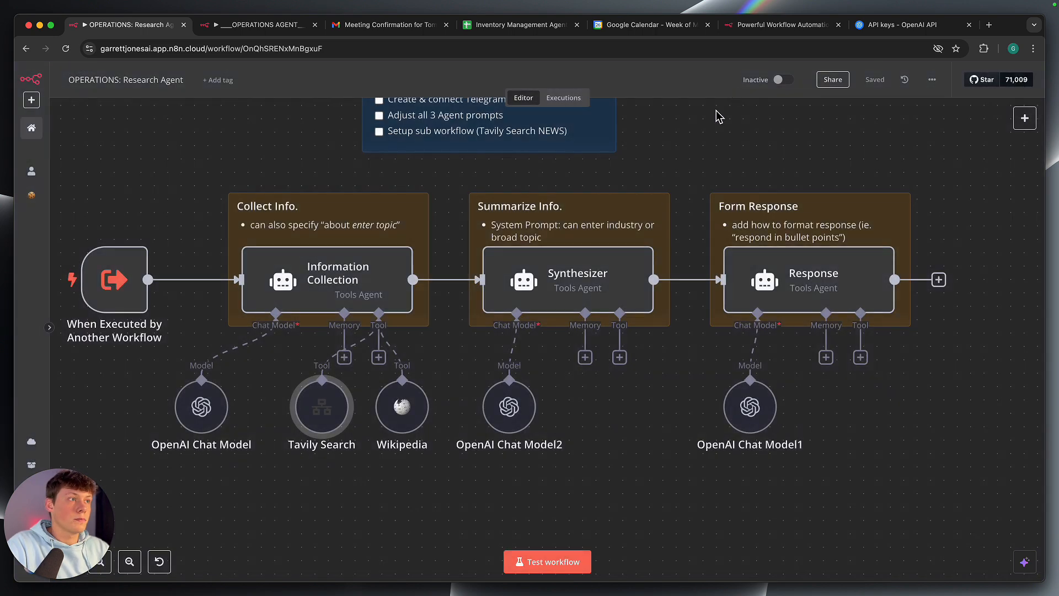
scroll(471, 387, "left", 3)
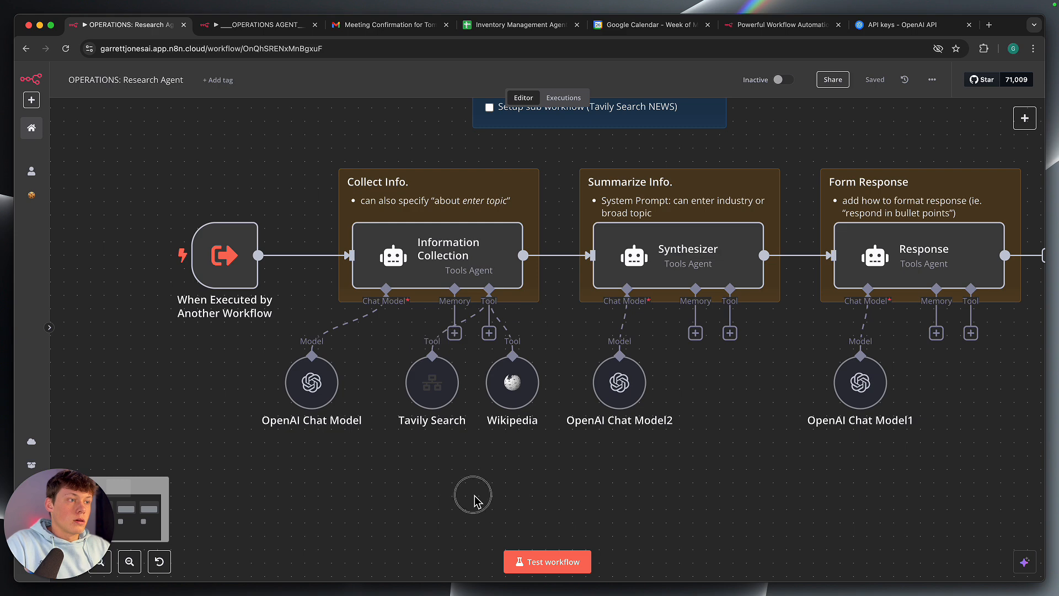
Reopen the When Executed by Another Workflow trigger to review its workflow input schema, and return to the canvas
scroll(473, 495, "down", 5)
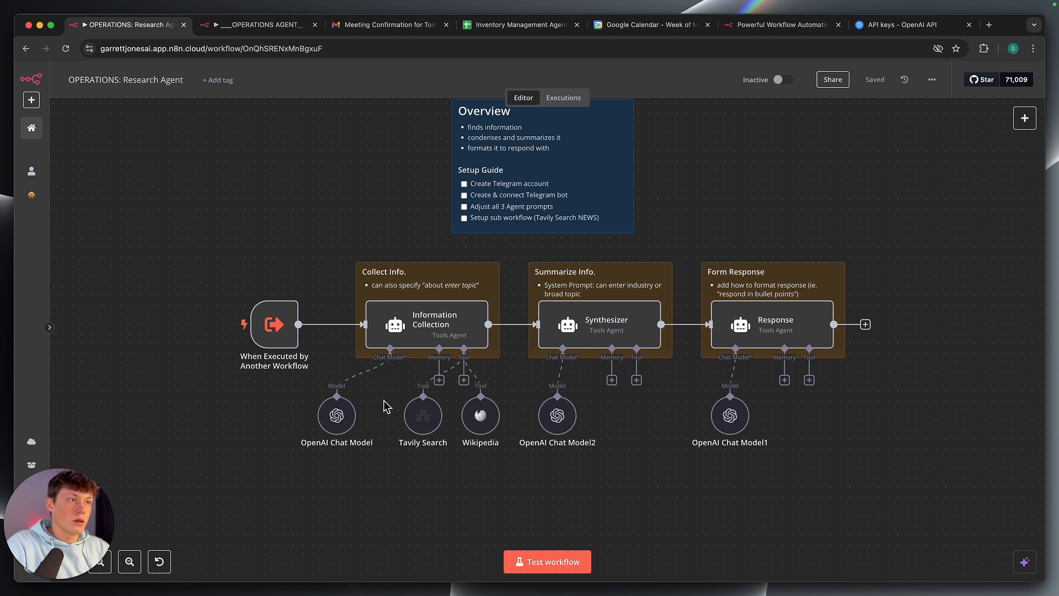
scroll(306, 347, "up", 5)
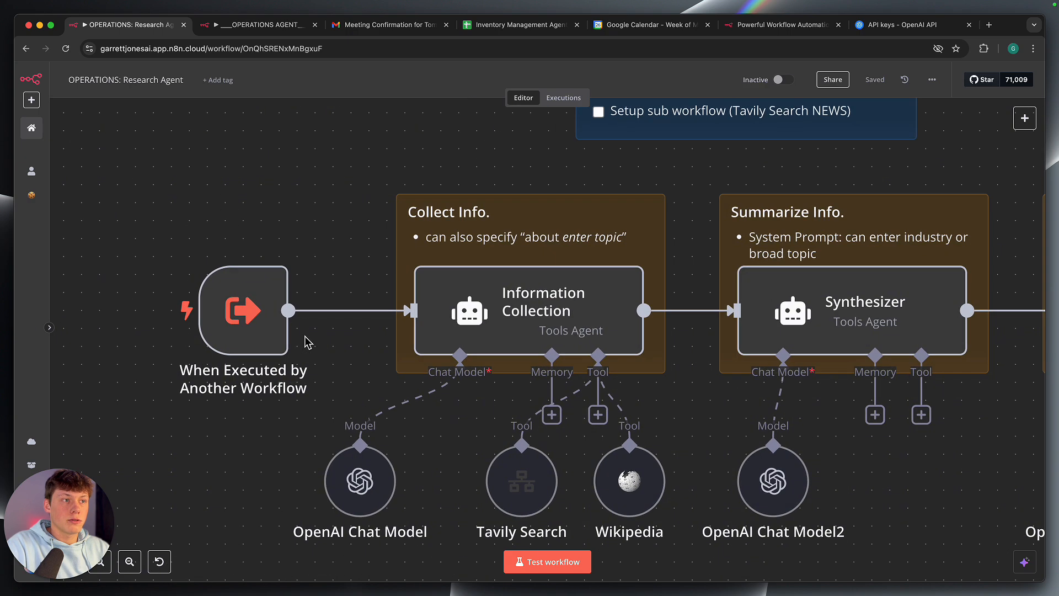
left_click(251, 303)
double_click(253, 305)
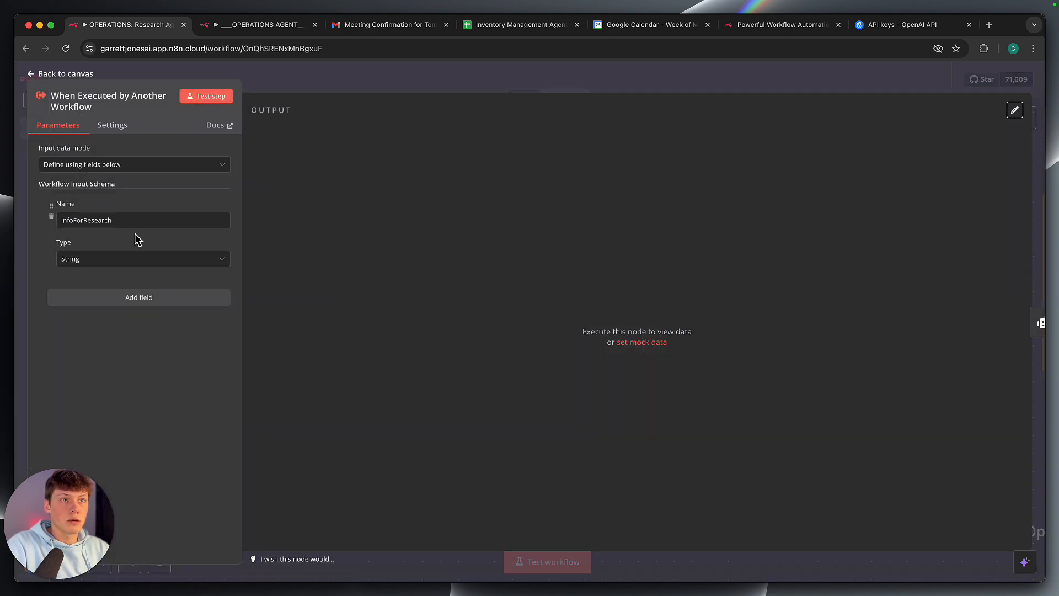
left_click(324, 75)
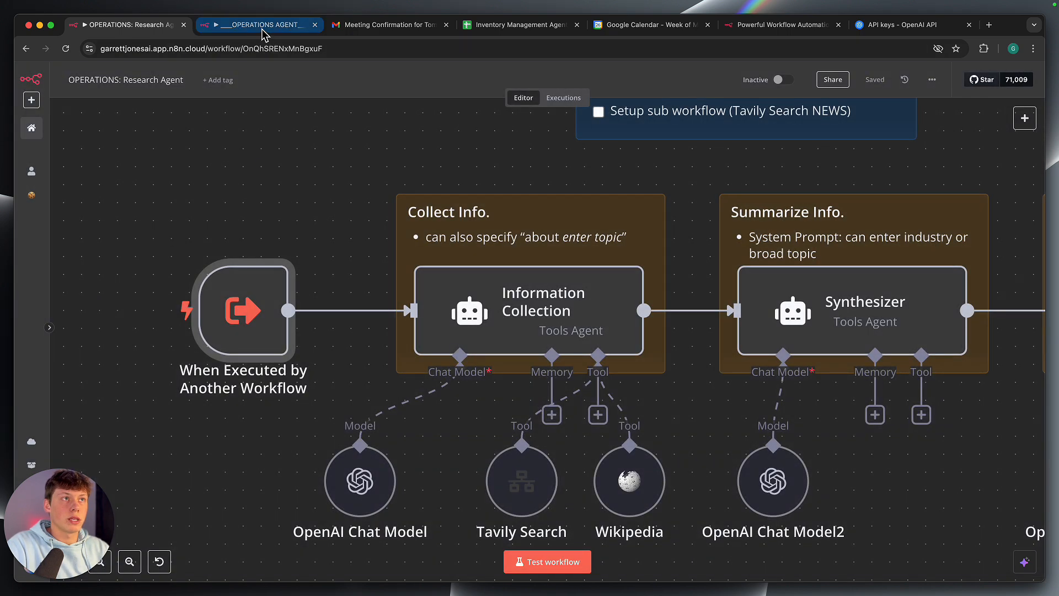
Highlight the Collect Info. group with its model and tools in the Research Agent, and the When Executed by Another Workflow trigger
scroll(503, 323, "right", 5)
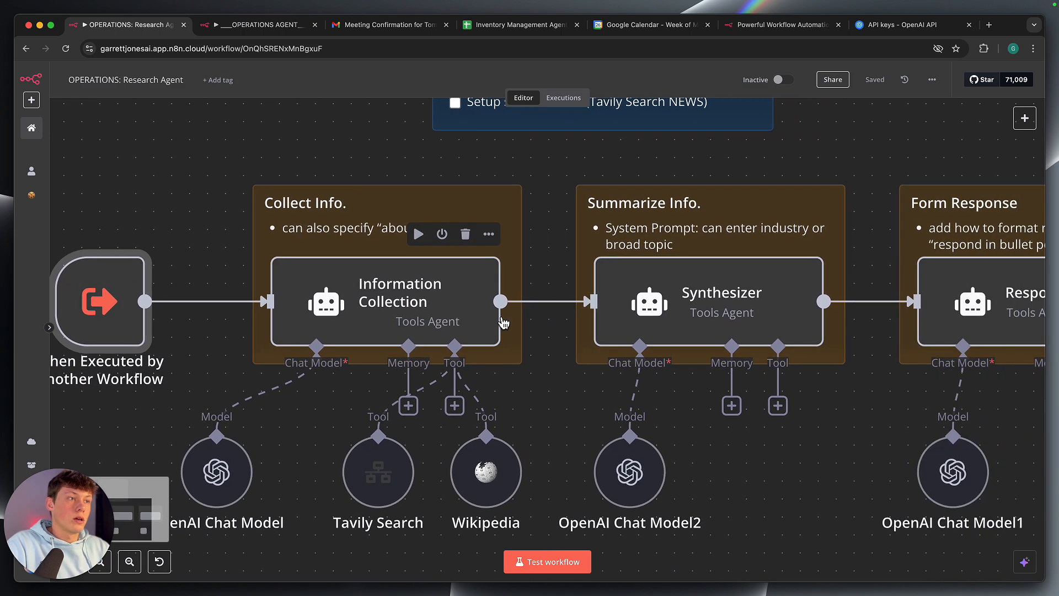
scroll(503, 323, "right", 2)
scroll(503, 323, "down", 3)
left_click_drag(230, 184, 496, 498)
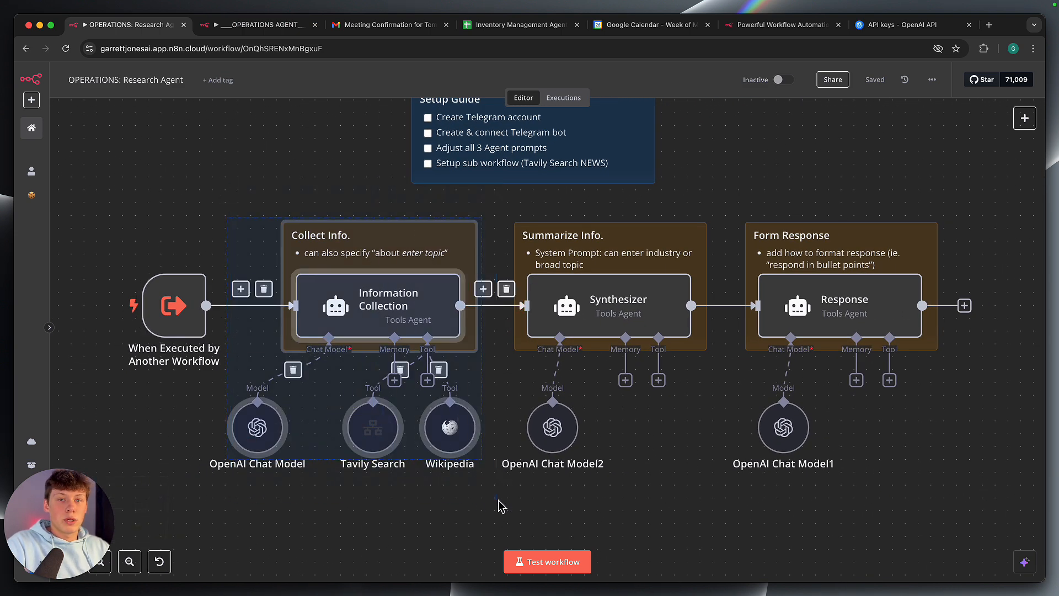
left_click(489, 529)
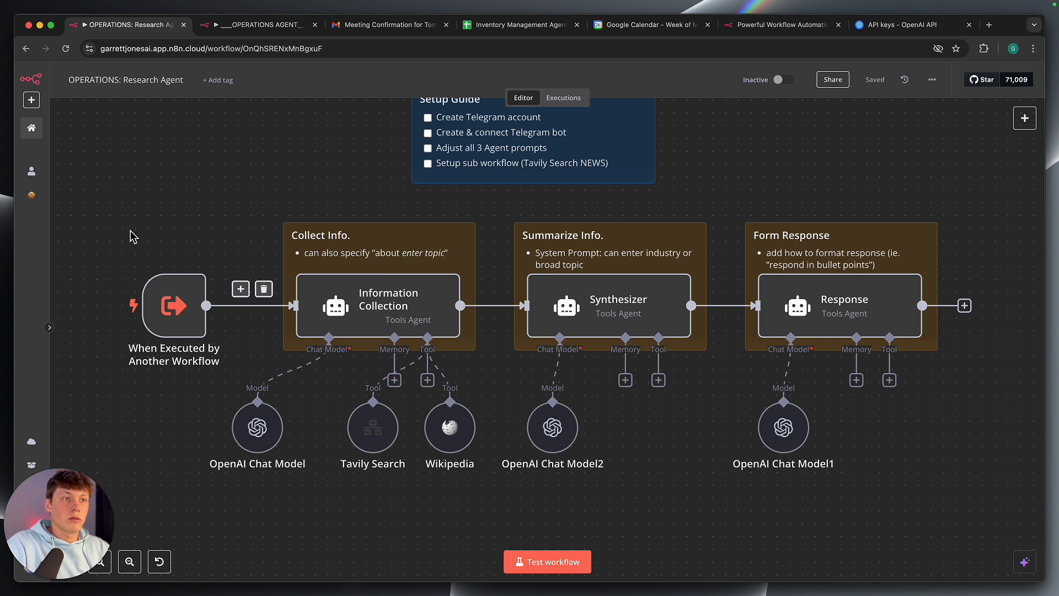
left_click_drag(111, 242, 242, 371)
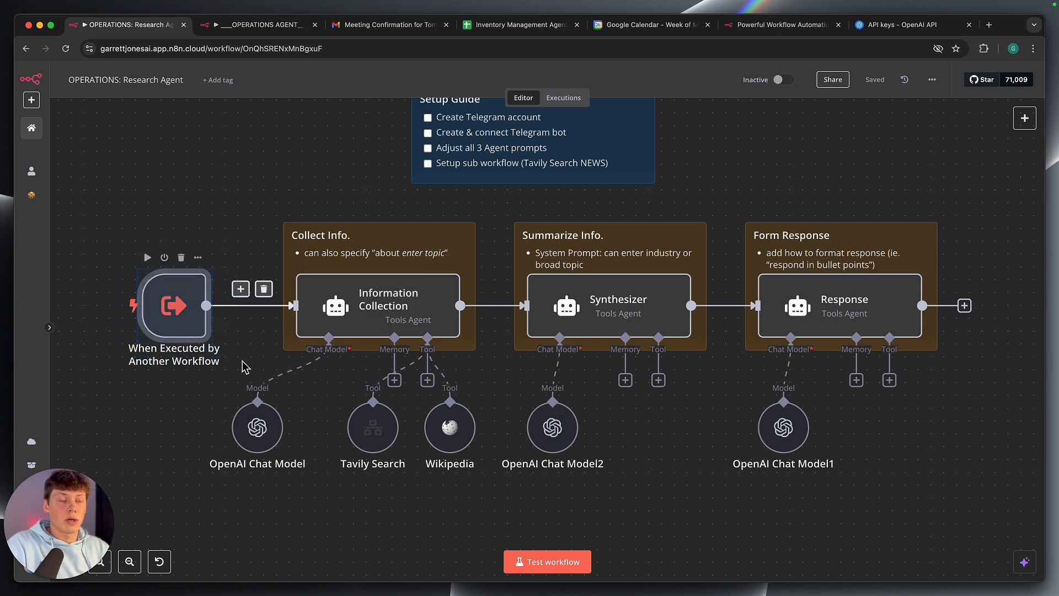
left_click(242, 369)
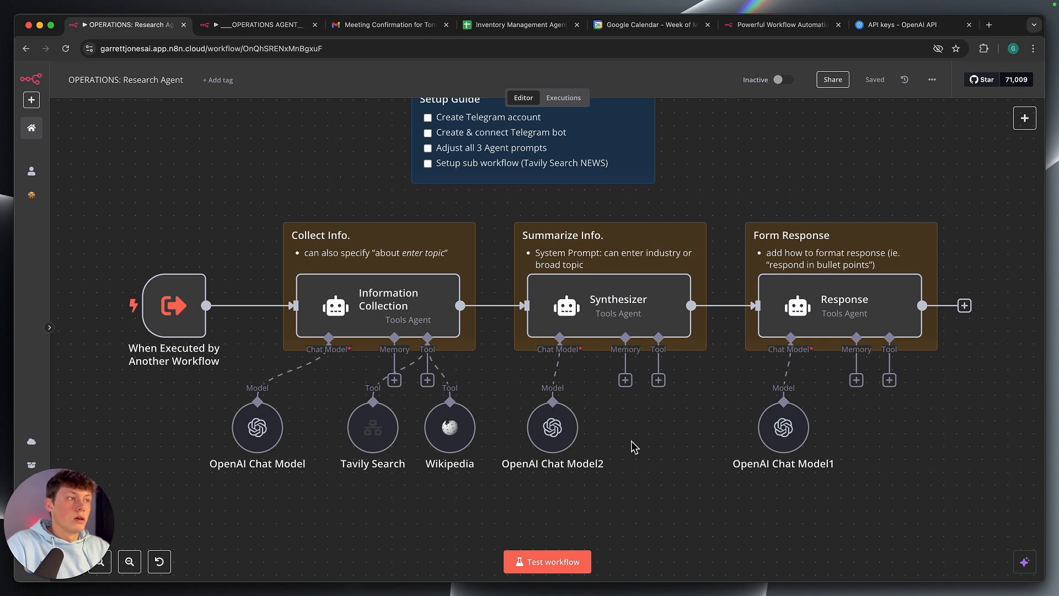
Highlight the Summarize Info. stage with the Synthesizer agent, and the Form Response stage with the Response agent
left_click_drag(499, 207, 710, 473)
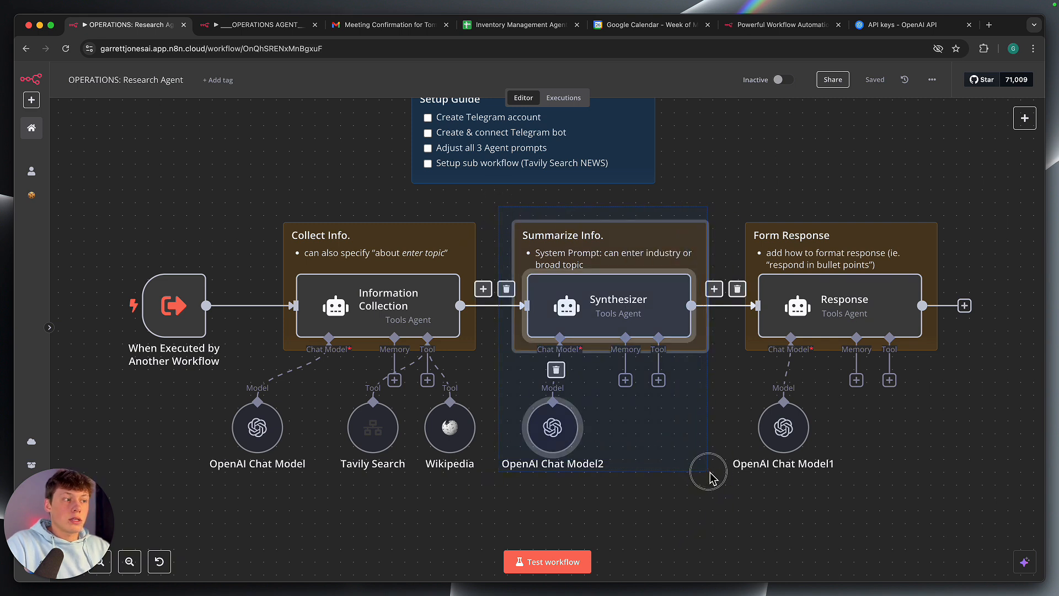
left_click(724, 503)
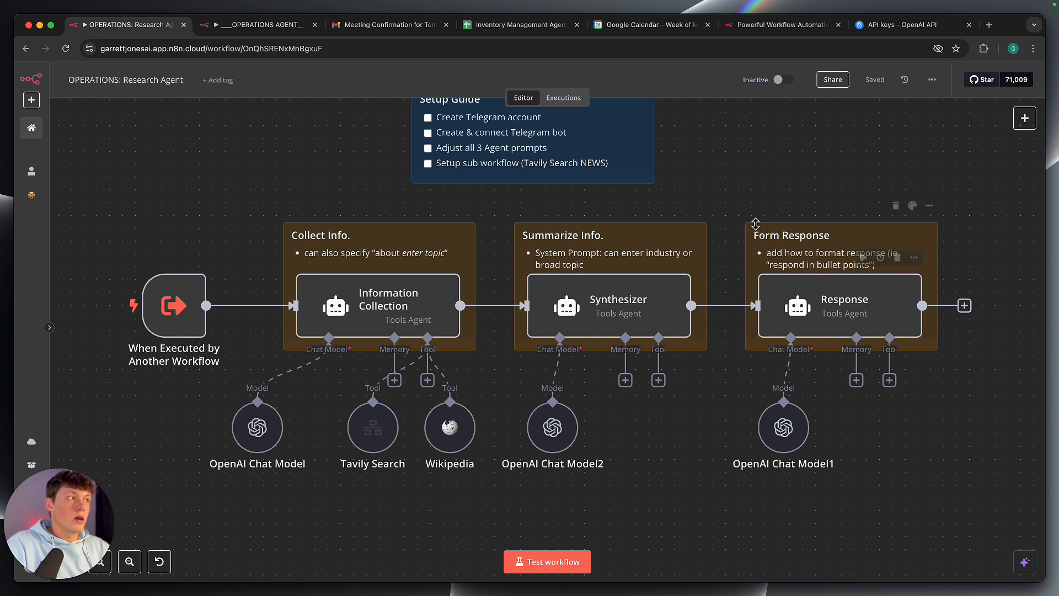
left_click_drag(733, 211, 955, 481)
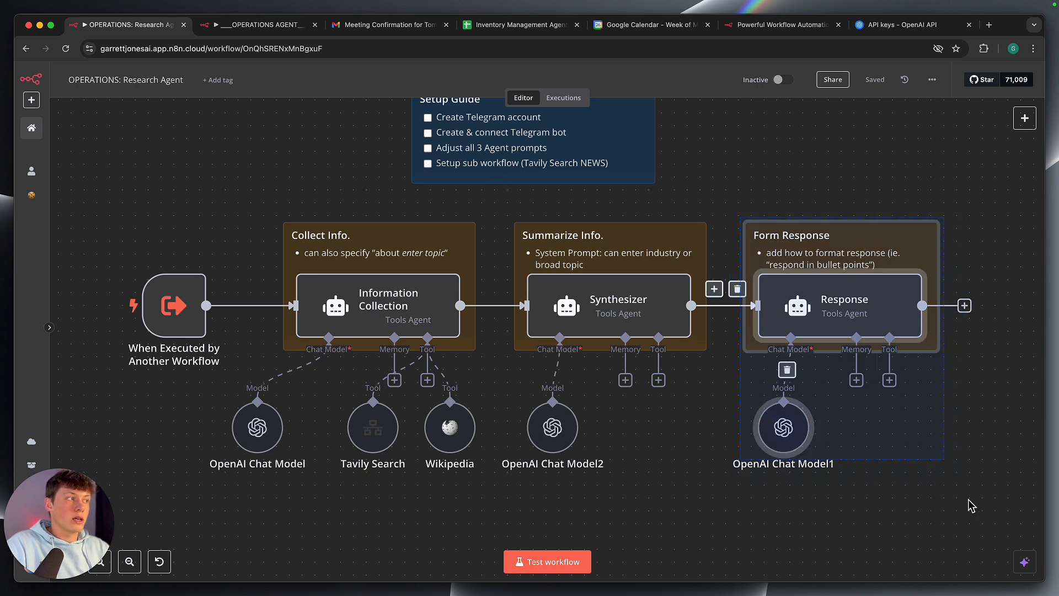
left_click(971, 505)
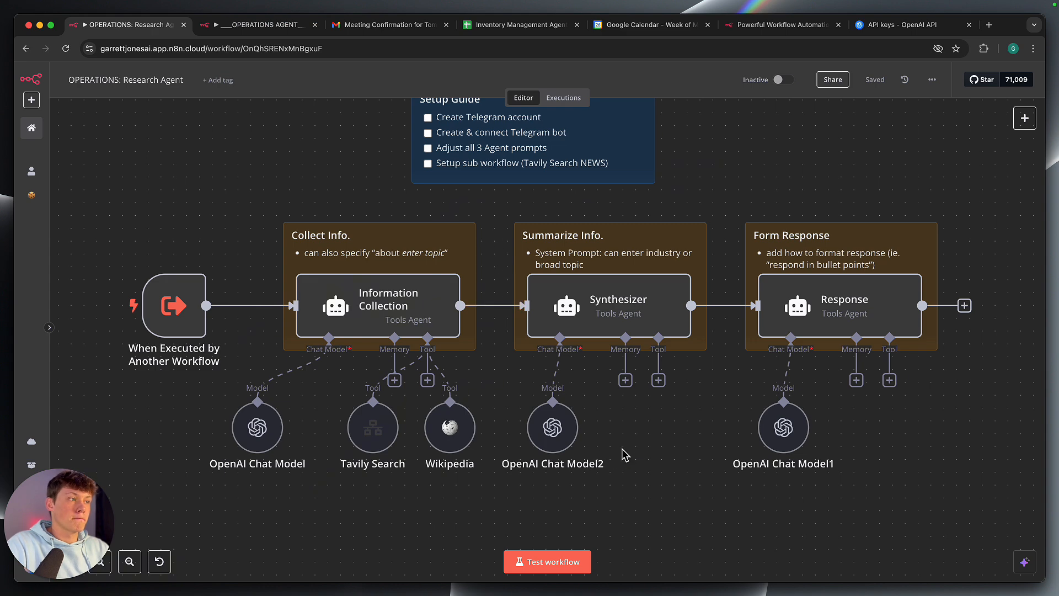
Highlight the Synthesizer and Response stages together, and the whole chain of three agents, clearing each selection
scroll(607, 449, "down", 3)
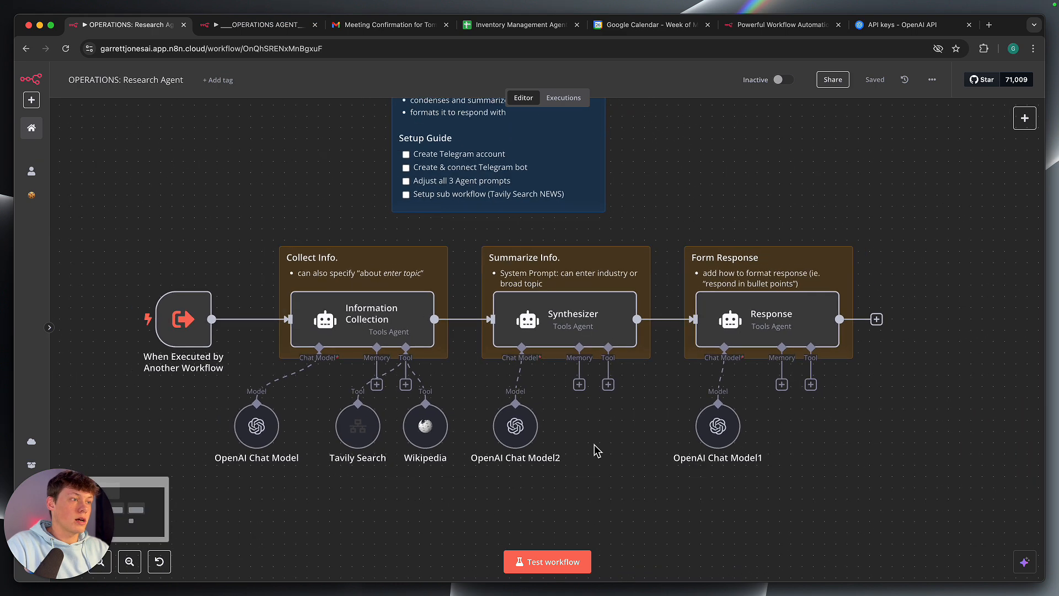
left_click(468, 230)
left_click_drag(467, 228, 889, 479)
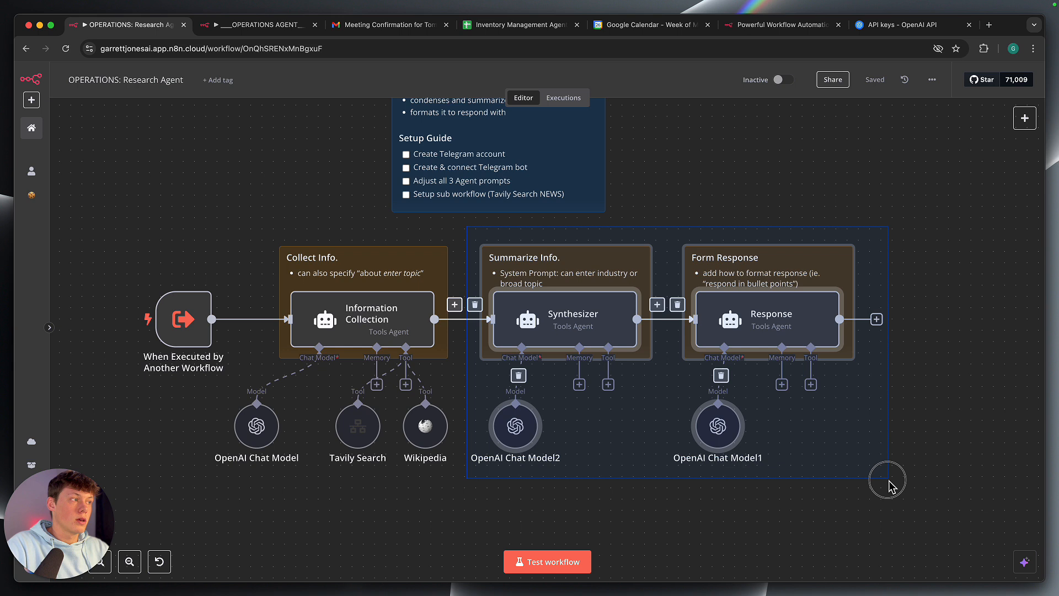
left_click(885, 494)
left_click_drag(224, 228, 879, 489)
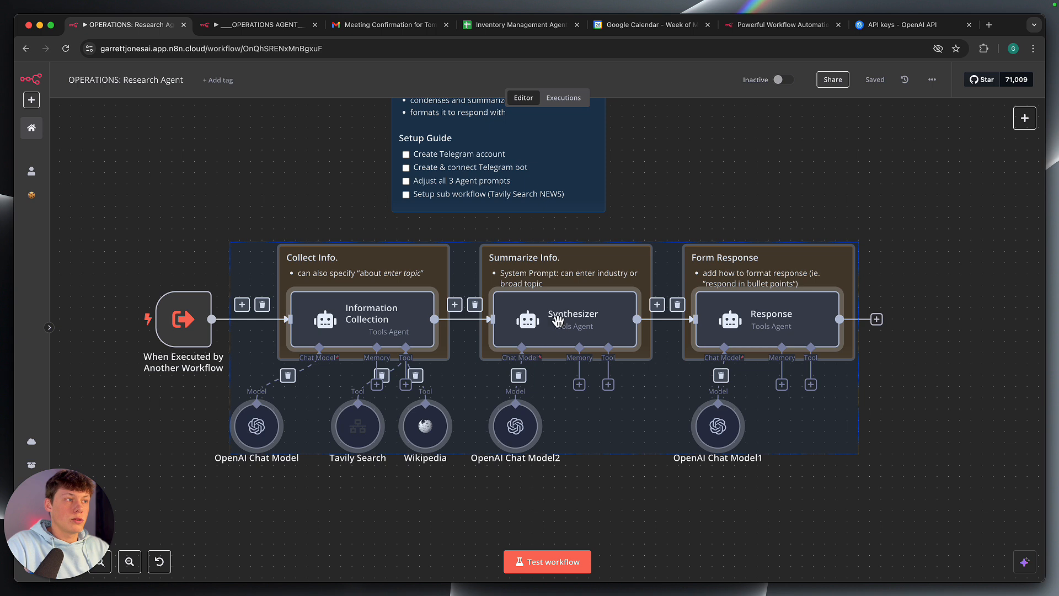
left_click(639, 490)
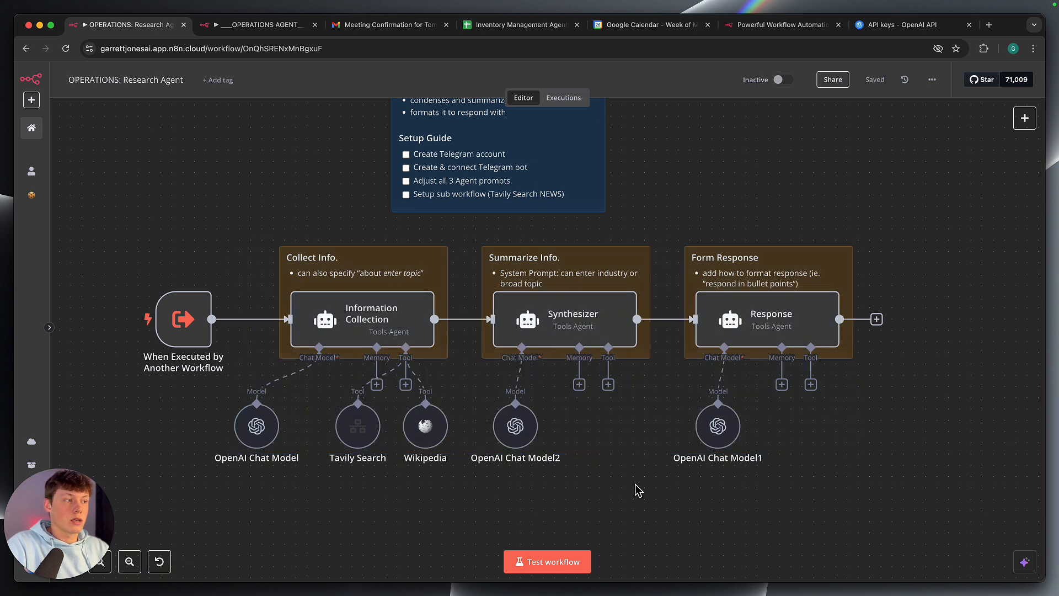
Review the Information Collection agent's prompt and system message, close the node, and highlight the Synthesizer and Response stages
left_click(402, 336)
double_click(404, 338)
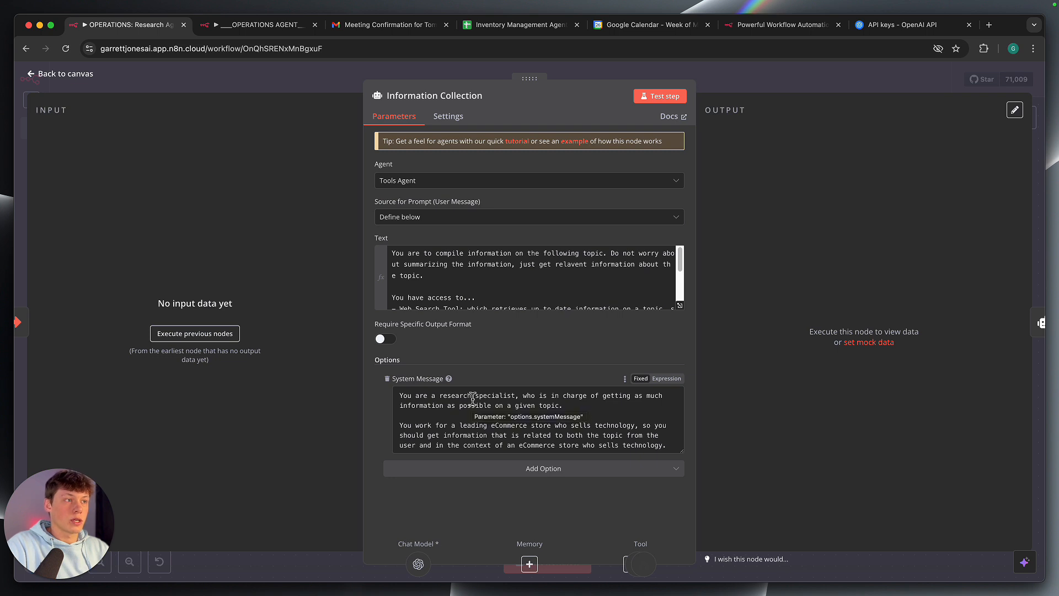
left_click(744, 87)
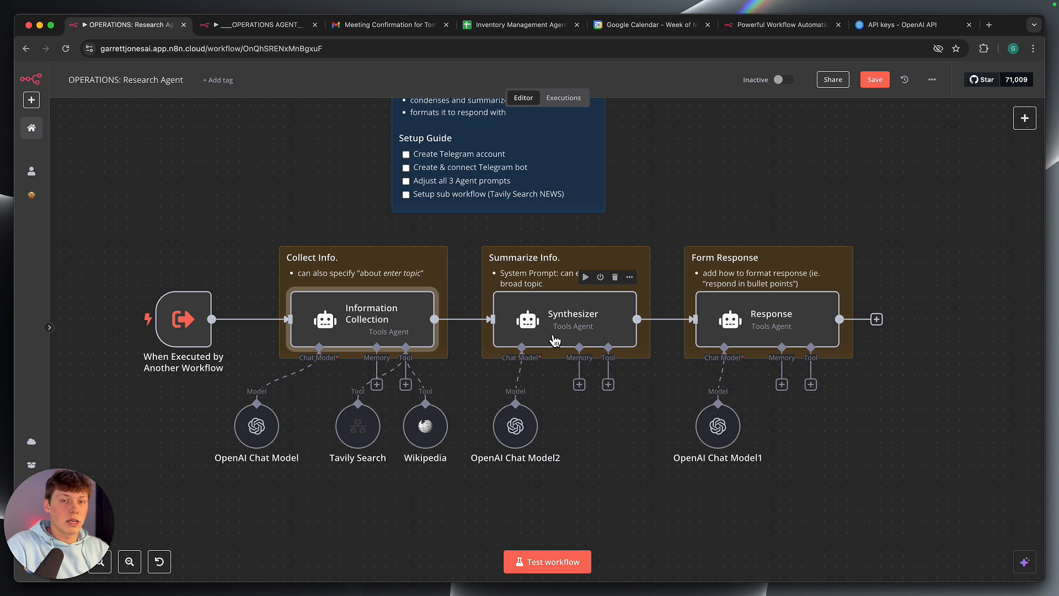
left_click_drag(470, 236, 887, 496)
left_click(885, 493)
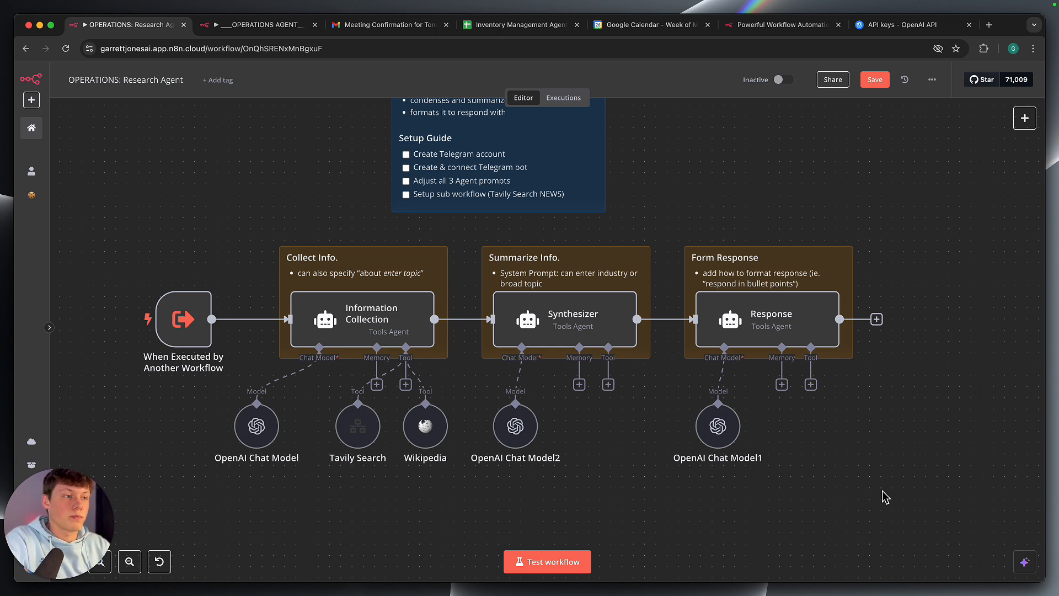
left_click(637, 484)
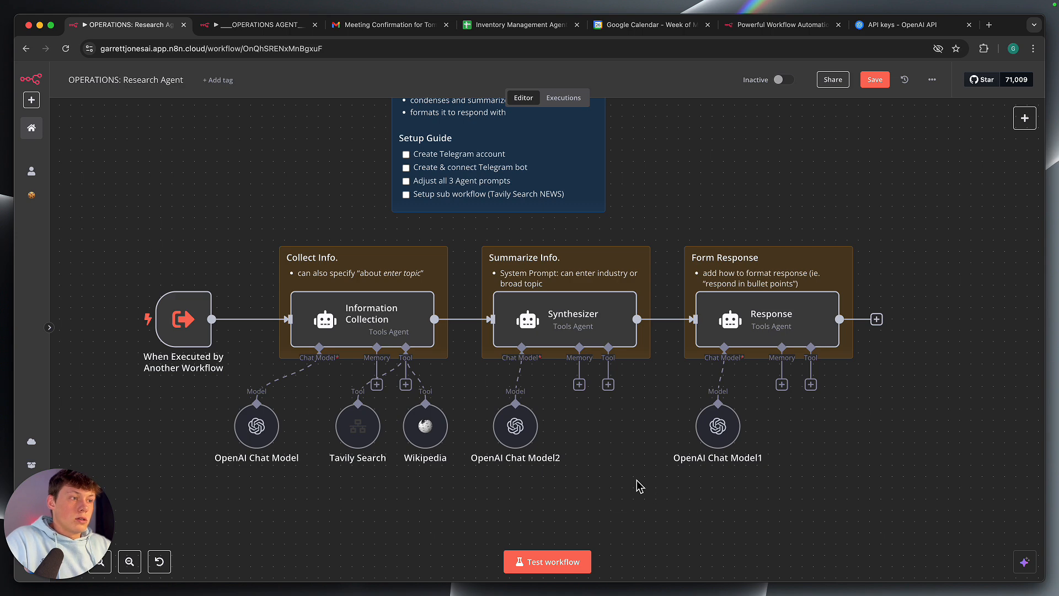
Open the Tavily Search tool of the Information Collection agent to view its linked sub-workflow
scroll(637, 484, "up", 2)
mouse_move(557, 309)
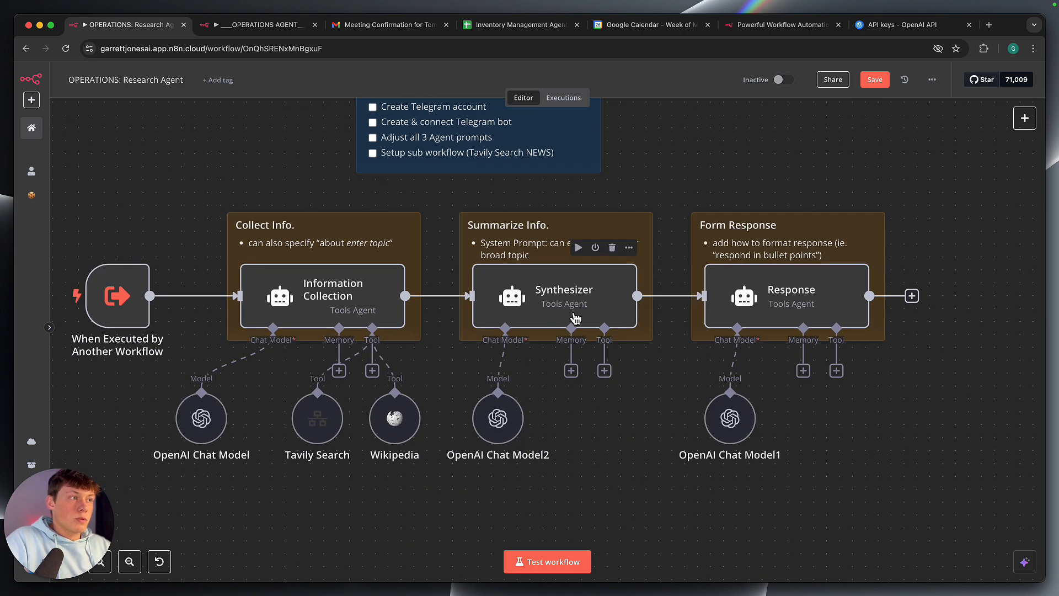
scroll(642, 413, "left", 1)
scroll(642, 412, "left", 2)
scroll(642, 412, "down", 1)
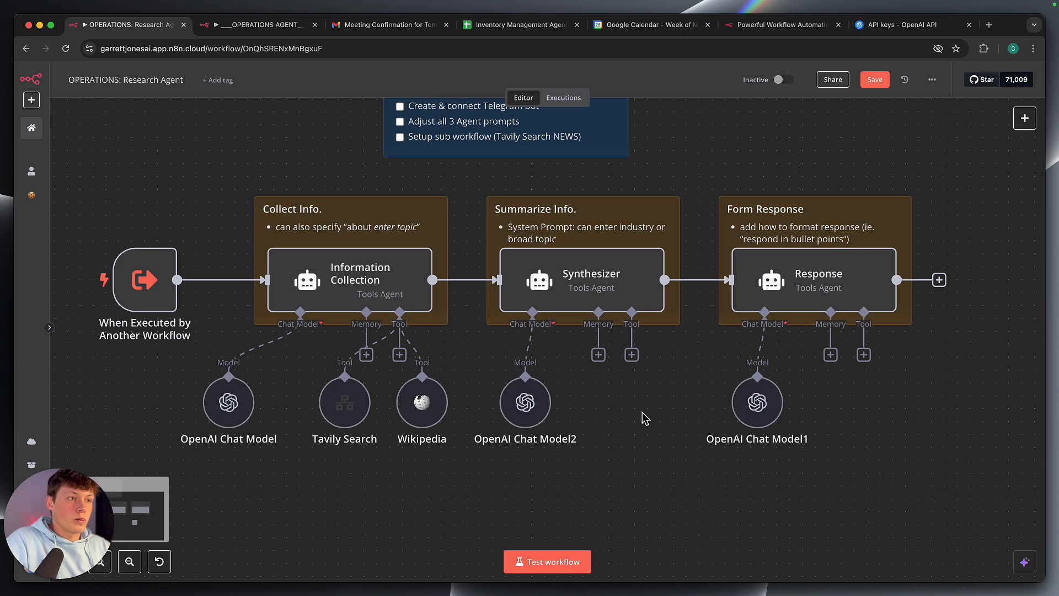
mouse_move(333, 408)
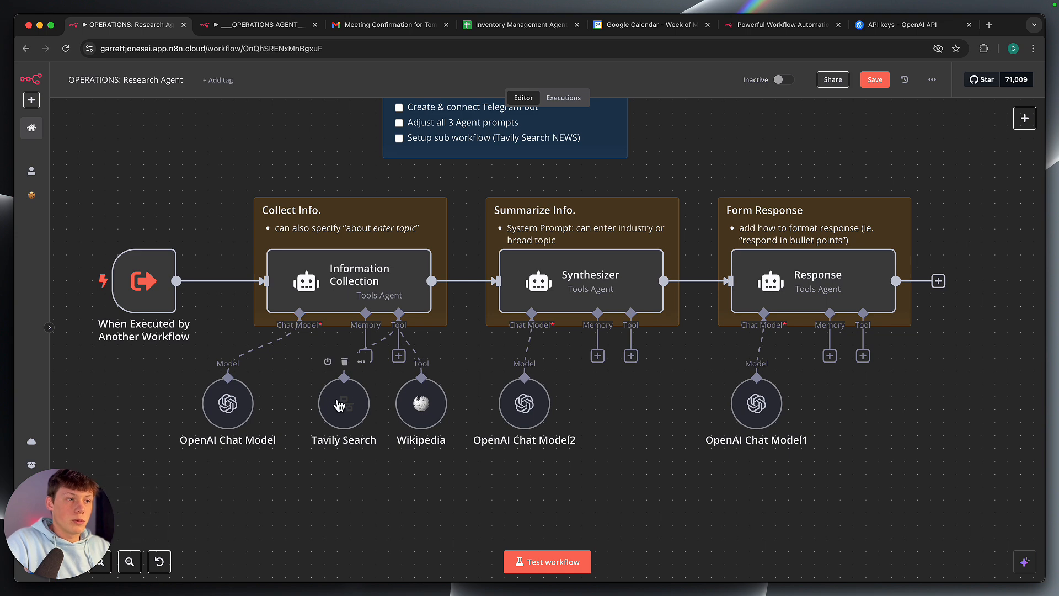
double_click(343, 408)
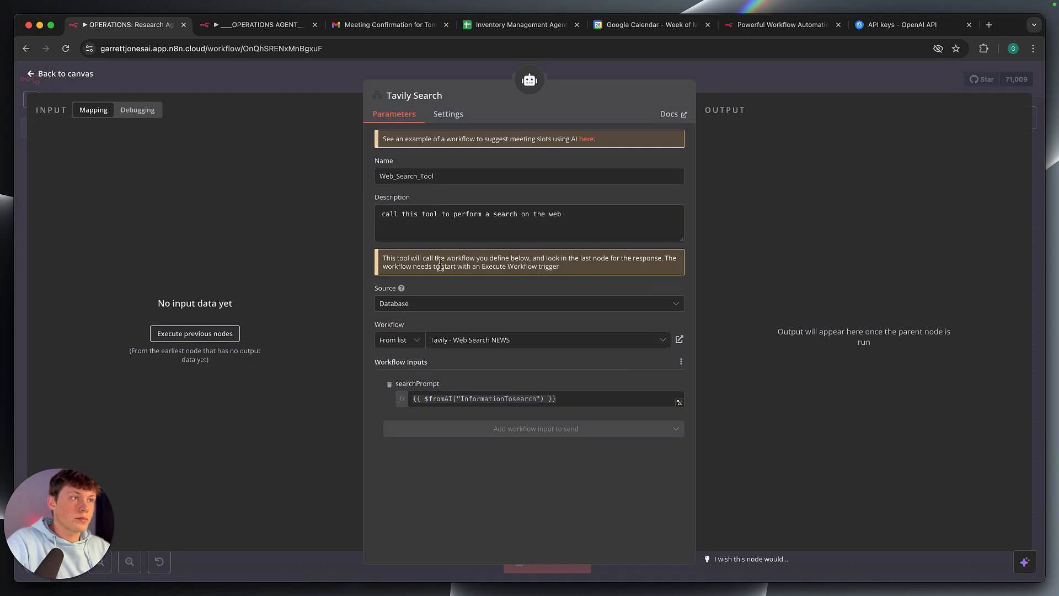
Search the web for "tavily" in a new browser tab, open the Tavily site and log in to the account overview
key("super+t")
type("ta")
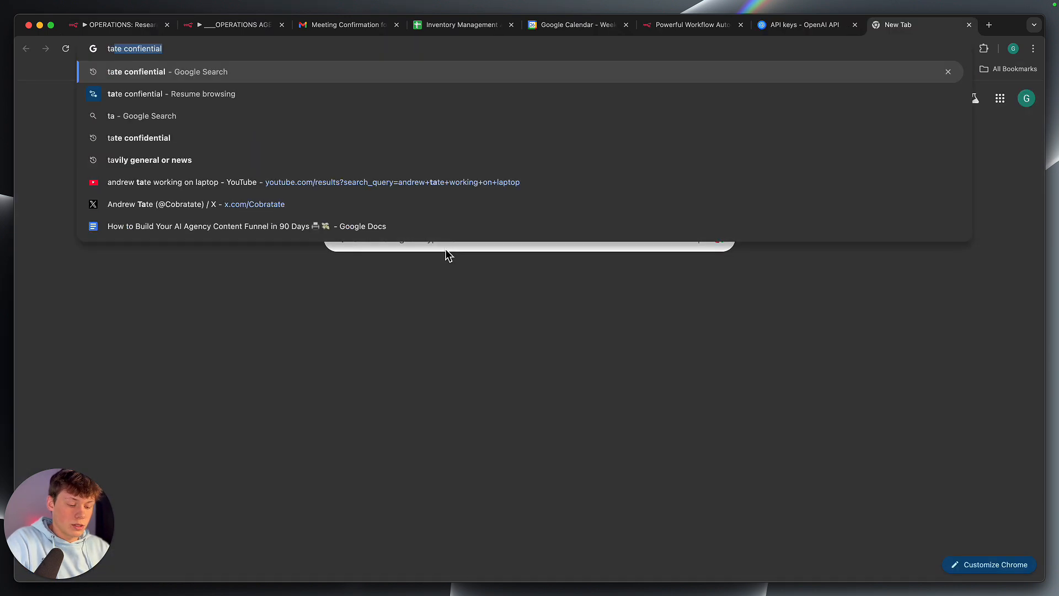
type("vily.")
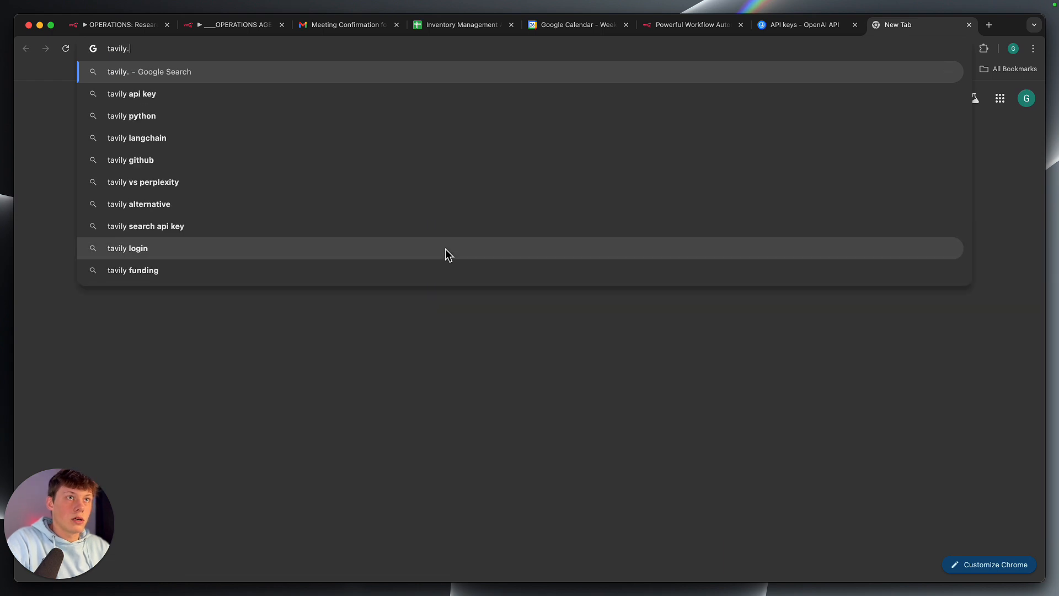
key("BackSpace")
key("Return")
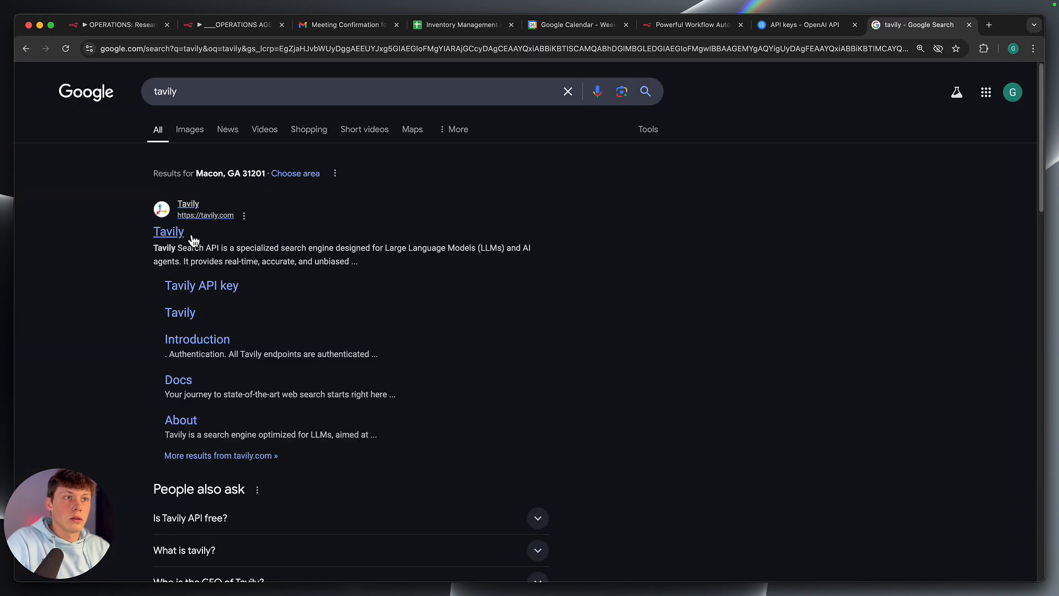
left_click(181, 233)
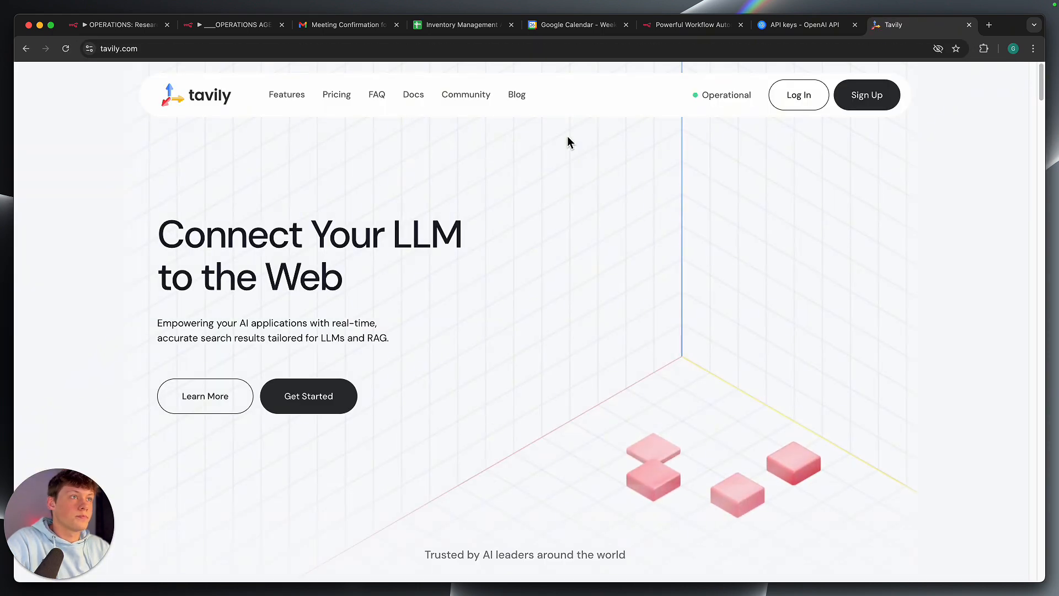
left_click(797, 94)
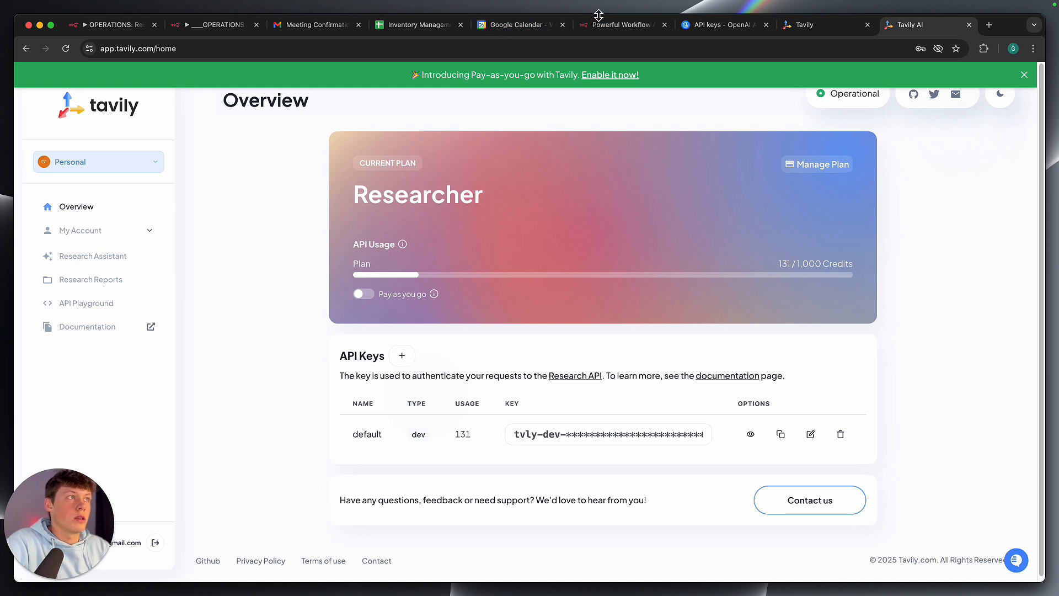
Open the n8n workflow overview in a new browser tab, search for "tavily", and open the Tavily - Web Search NEWS (TEMPLATE) workflow
left_click(229, 26)
left_click(126, 27)
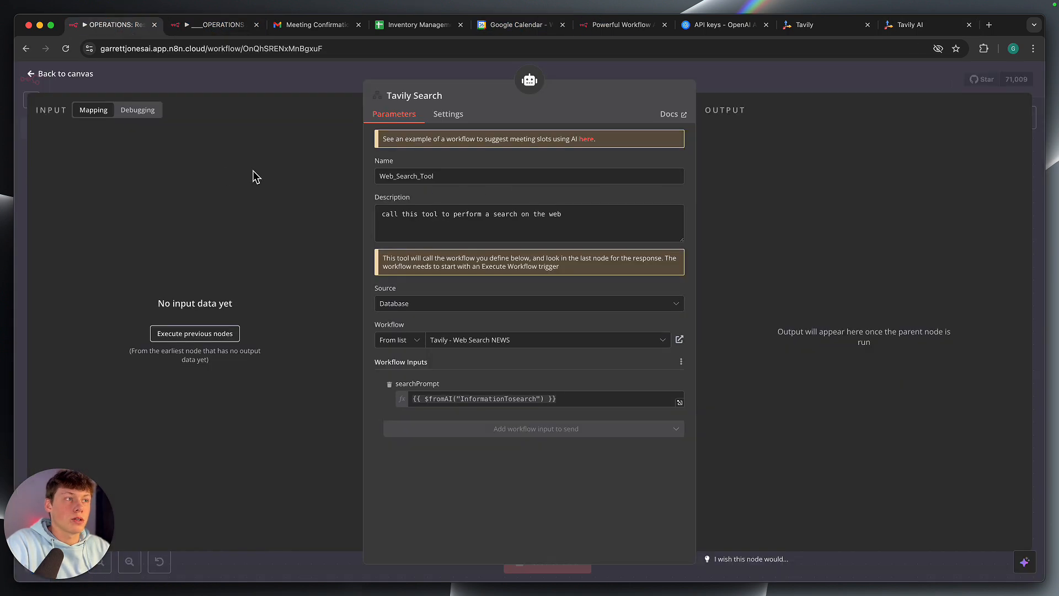
key("super+t")
type("g")
key("Return")
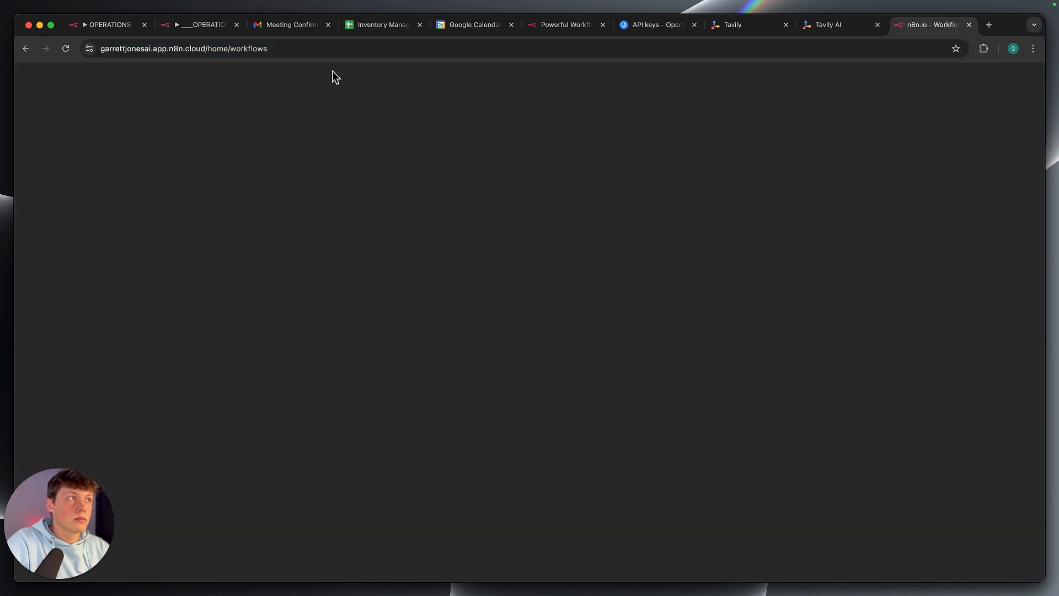
left_click_drag(914, 30, 270, 31)
type("tavily")
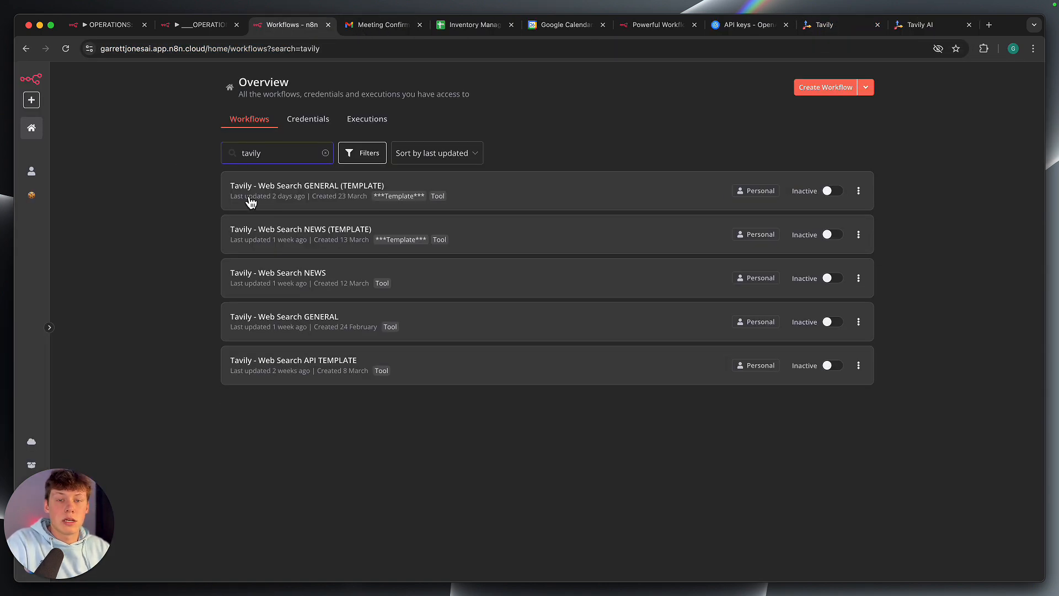
left_click(278, 224)
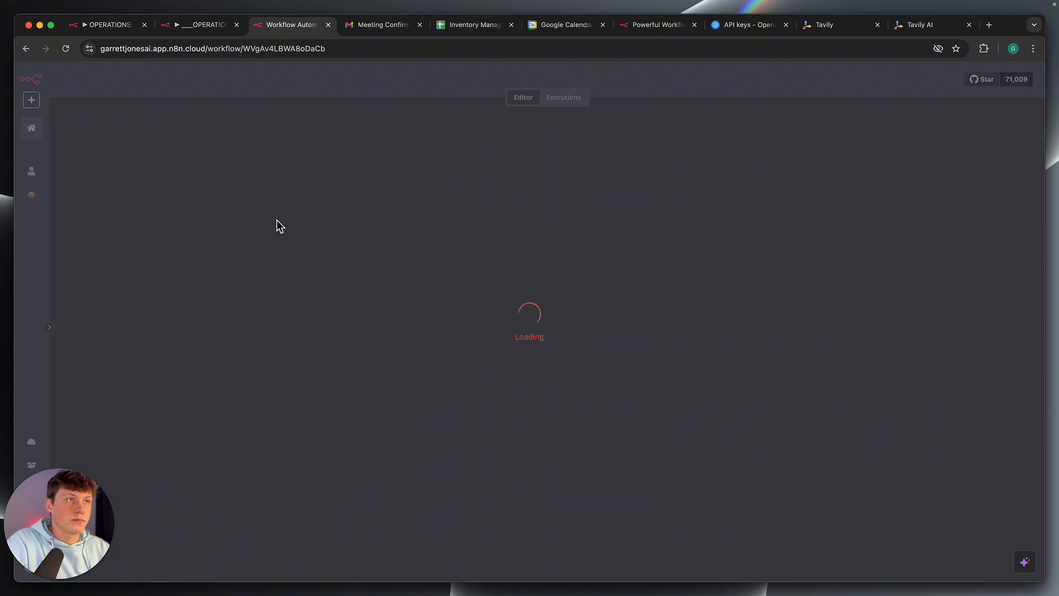
Examine the template's Setup Guide and node chain, and open the When Executed by Another Workflow trigger to view its input schema
scroll(349, 283, "down", 2)
scroll(349, 283, "right", 2)
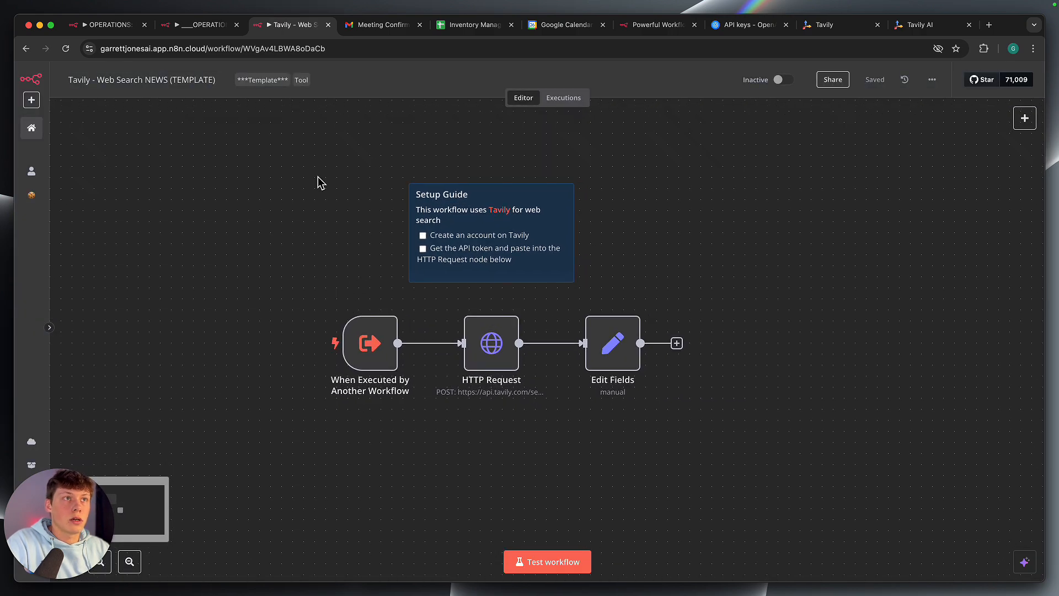
scroll(377, 247, "up", 3)
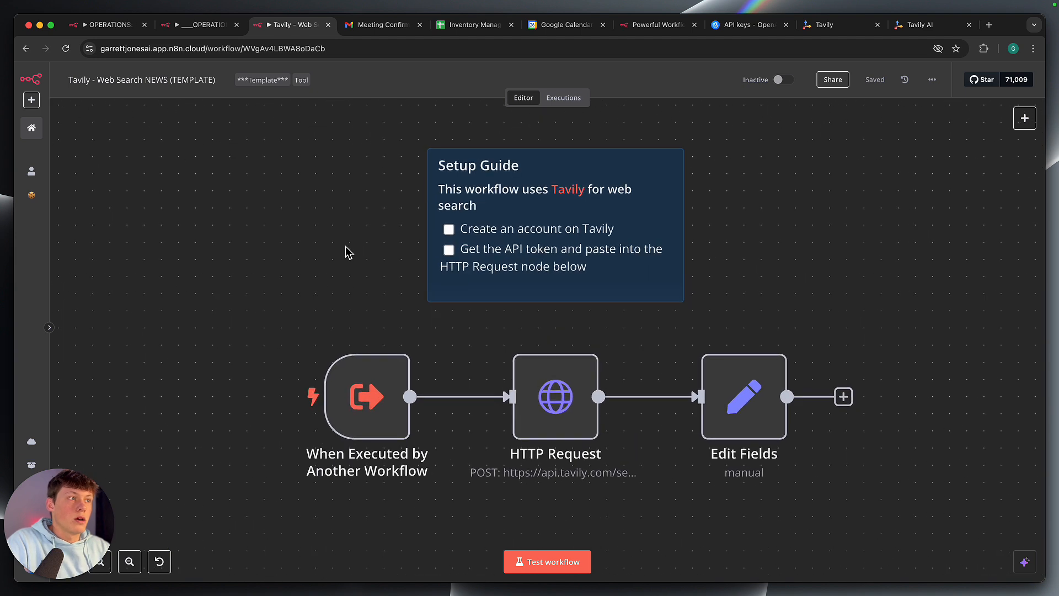
scroll(346, 249, "down", 3)
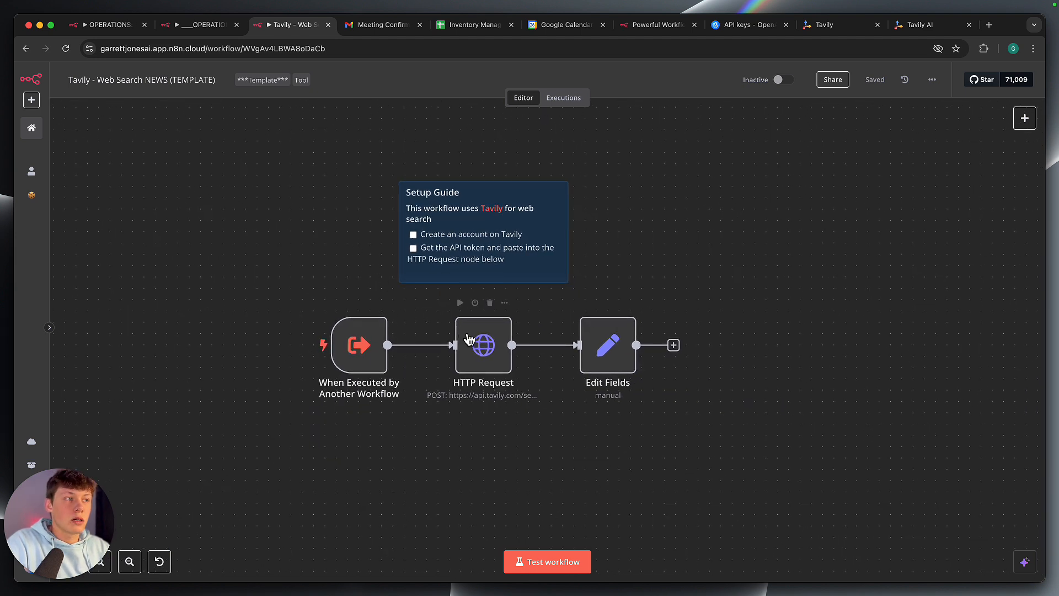
left_click_drag(294, 275, 416, 403)
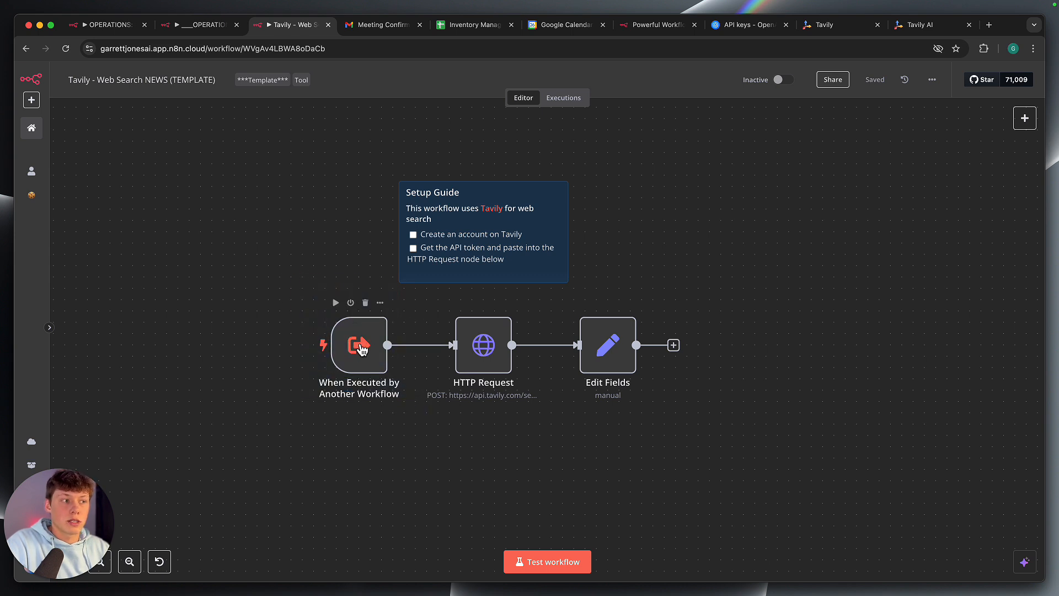
double_click(362, 347)
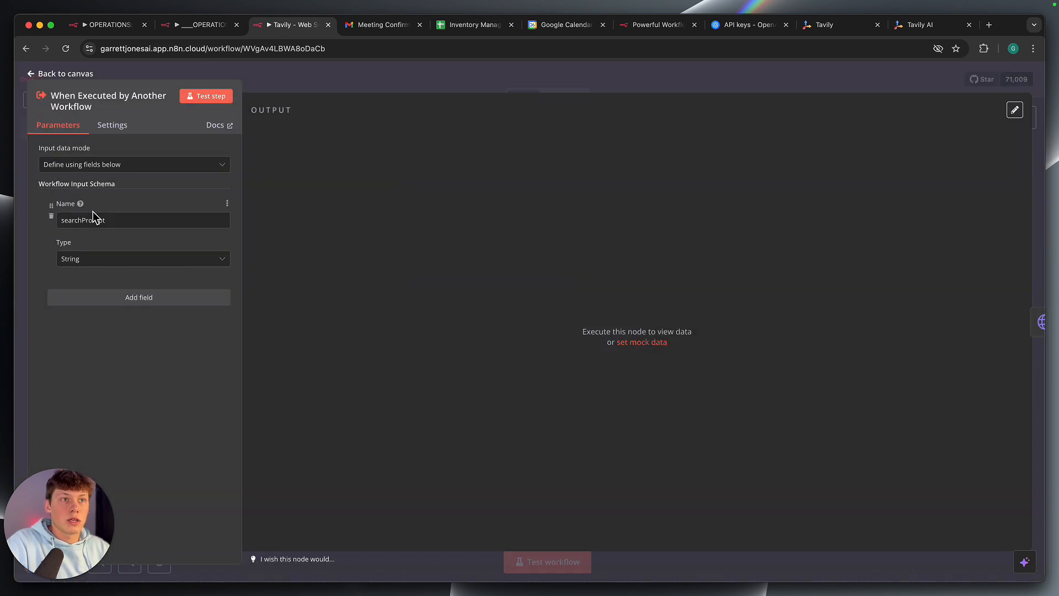
Close the trigger, open the HTTP Request node of the Tavily template and enlarge its JSON body in the expression editor
left_click(313, 78)
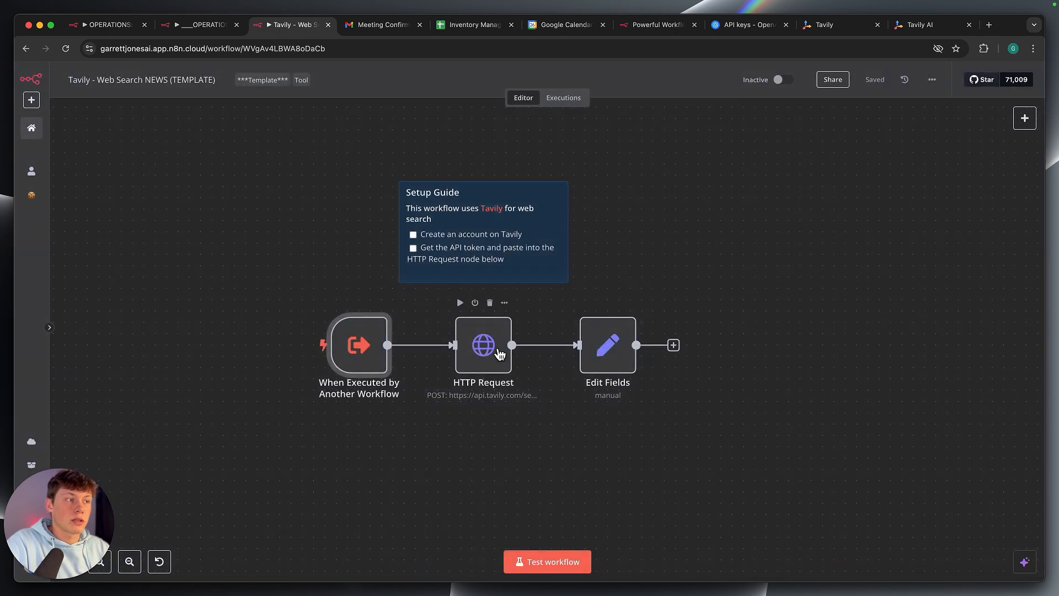
left_click(499, 354)
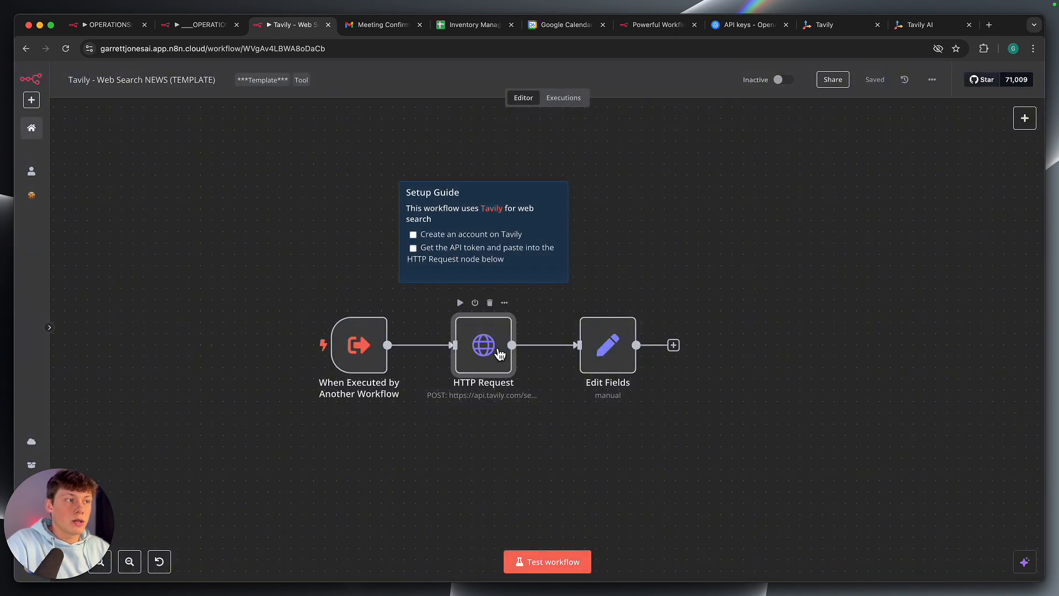
double_click(500, 353)
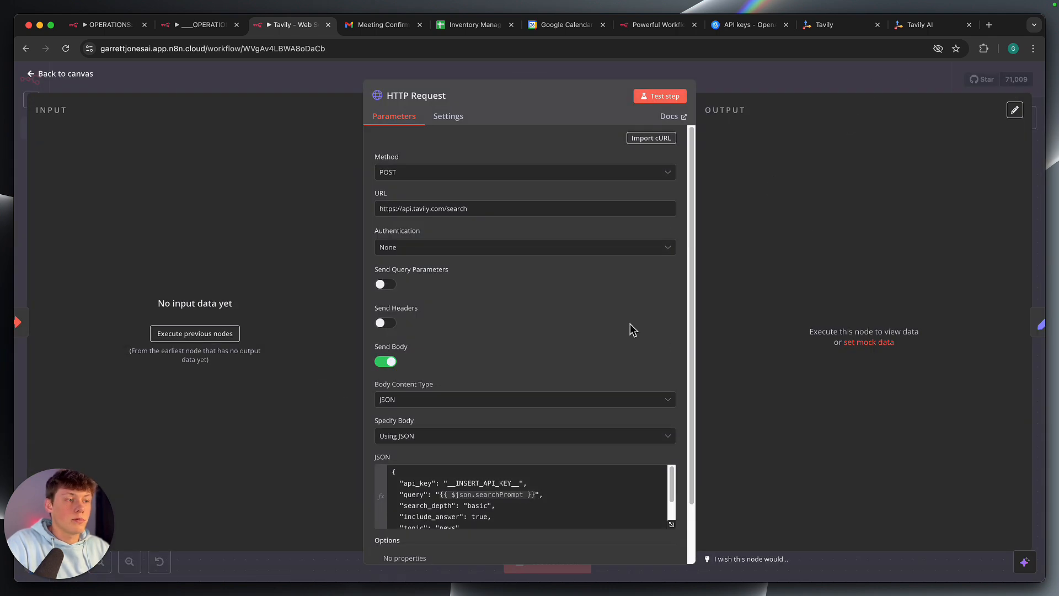
scroll(508, 407, "down", 3)
scroll(520, 433, "down", 3)
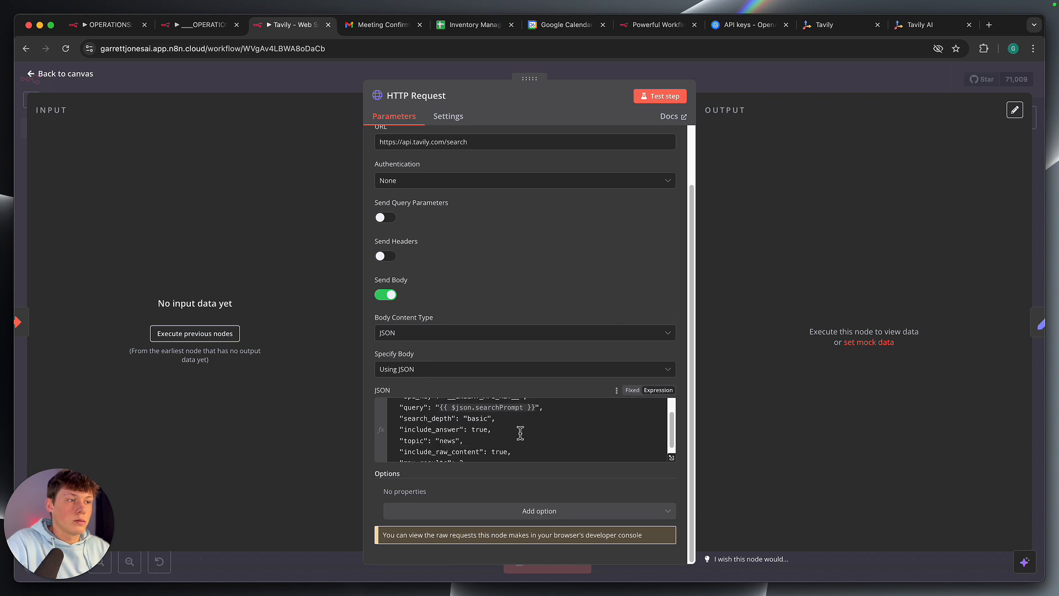
left_click(672, 457)
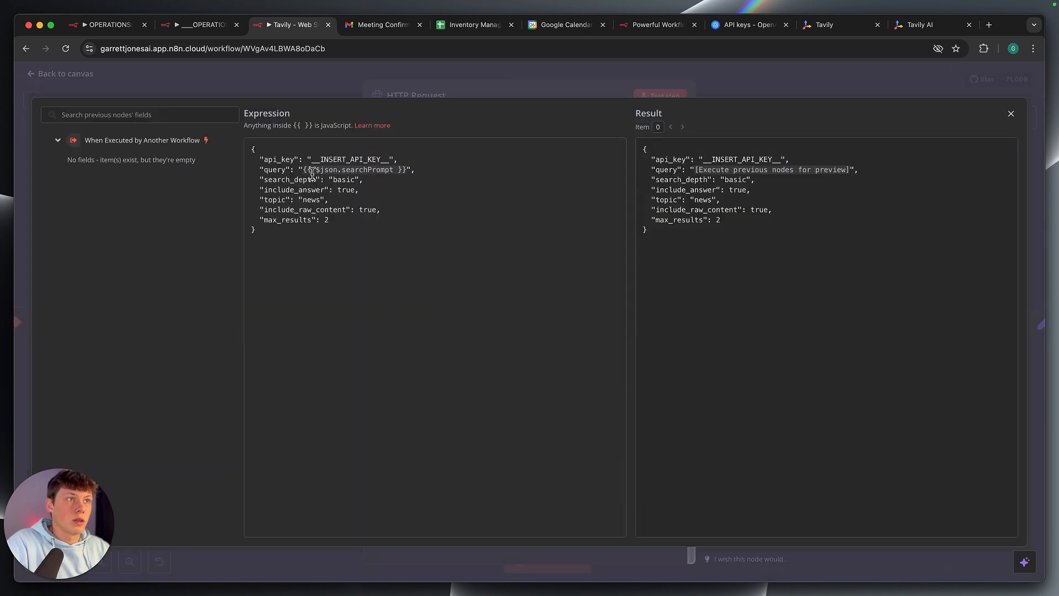
Examine the JSON body's api_key placeholder, the query expression and the remaining search parameters
left_click_drag(259, 165, 439, 170)
left_click(415, 165)
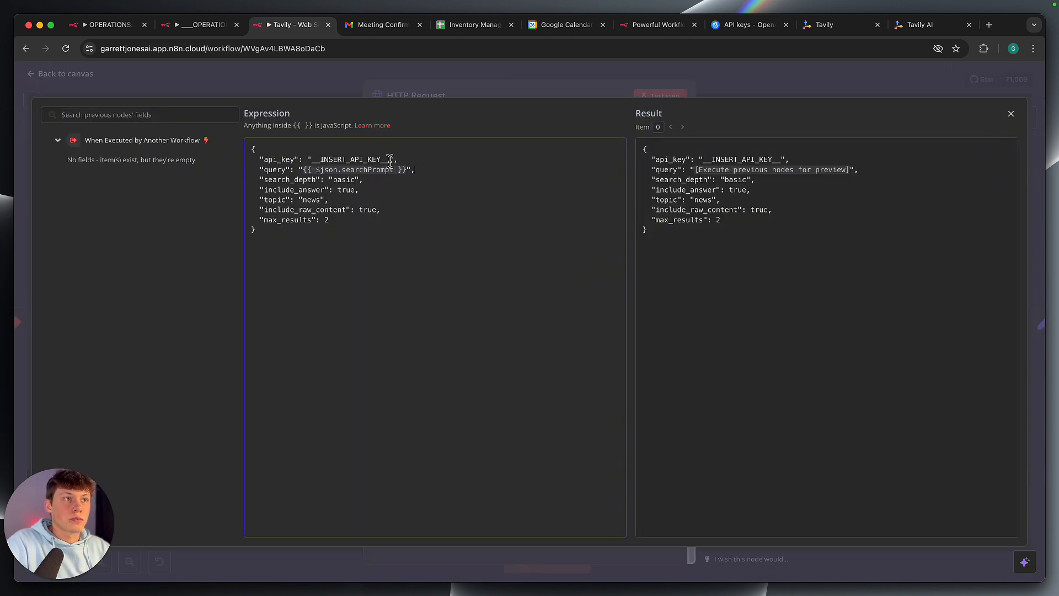
left_click_drag(267, 160, 390, 162)
left_click_drag(269, 169, 398, 170)
left_click_drag(312, 169, 407, 169)
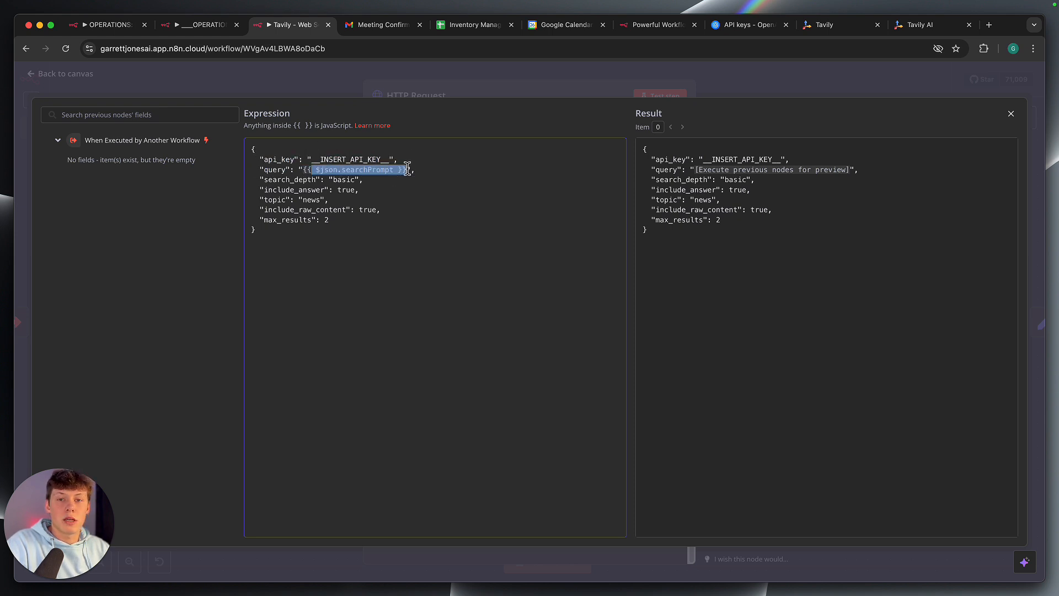
left_click(373, 182)
left_click_drag(265, 179, 364, 223)
left_click(347, 224)
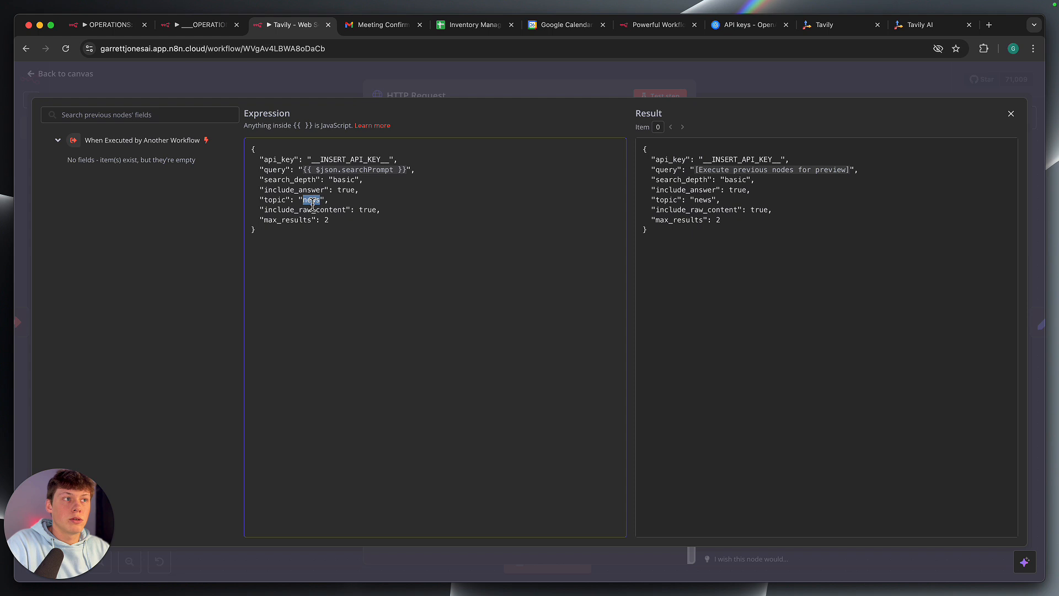
Set the JSON body's topic value to "general" and change it back to "news"
type("general")
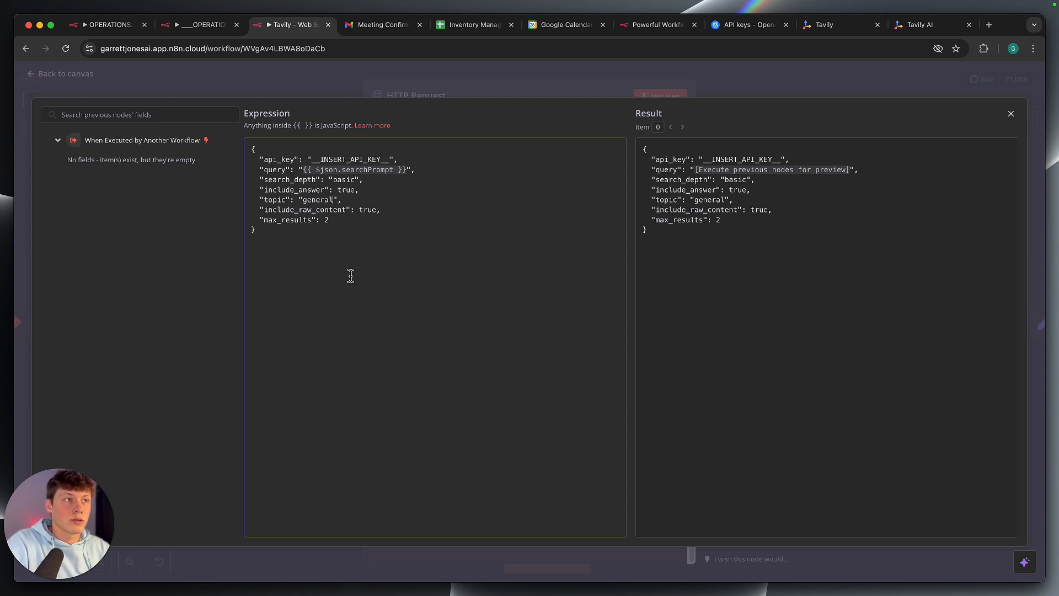
double_click(317, 200)
type("news")
Highlight the api_key placeholder, and close the HTTP Request node and the template's browser tab without saving
left_click(369, 190)
left_click_drag(313, 160, 391, 159)
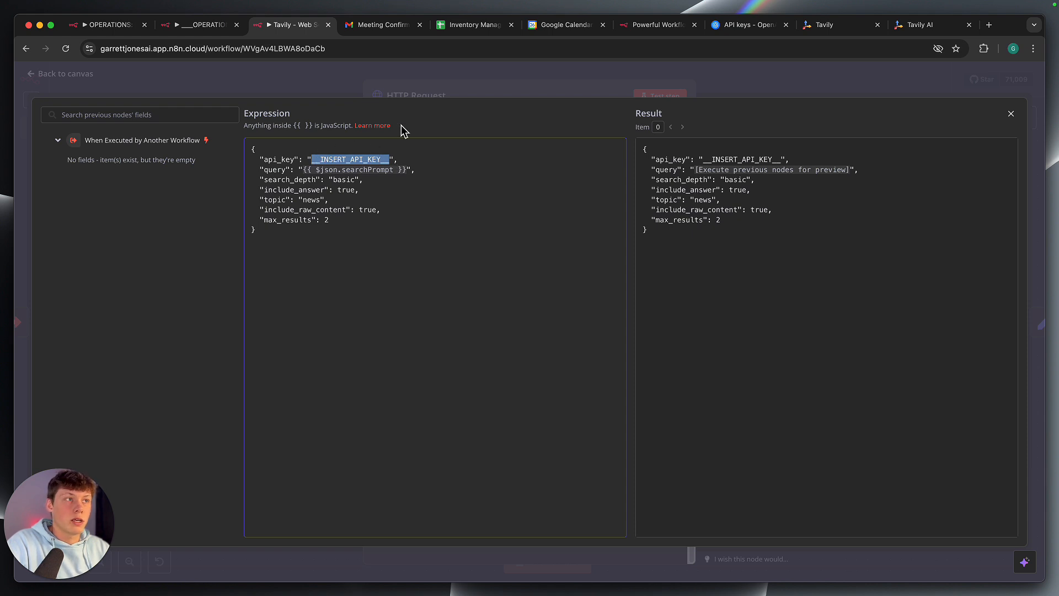
left_click(462, 77)
left_click(733, 92)
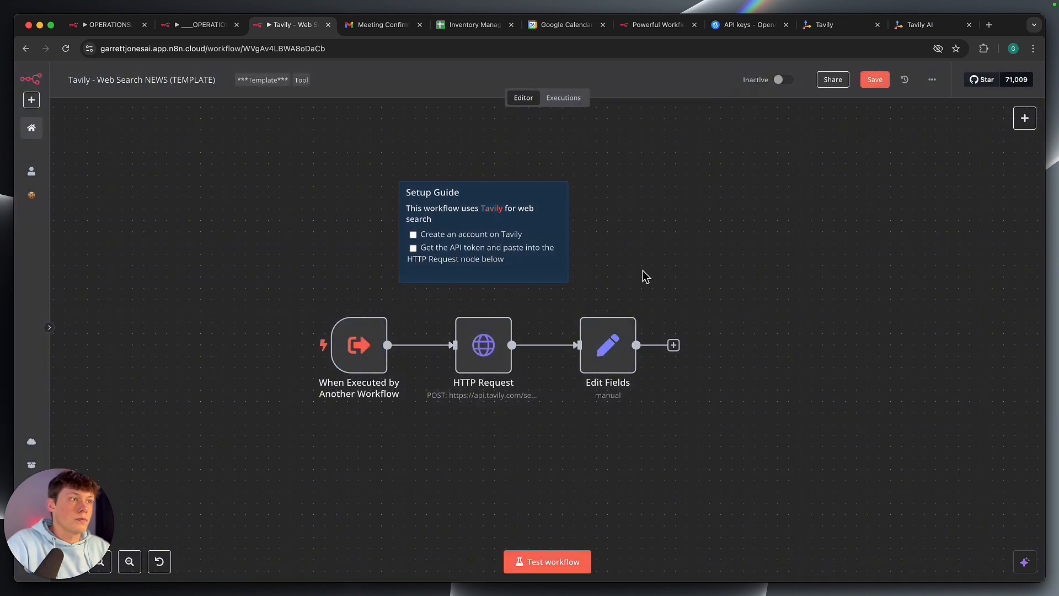
left_click(328, 24)
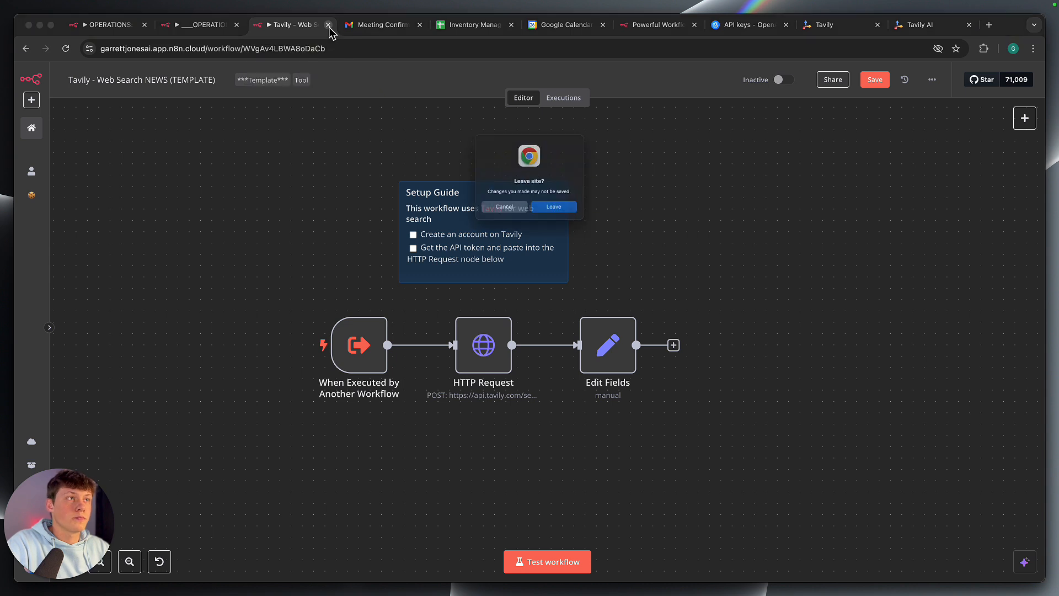
left_click(568, 216)
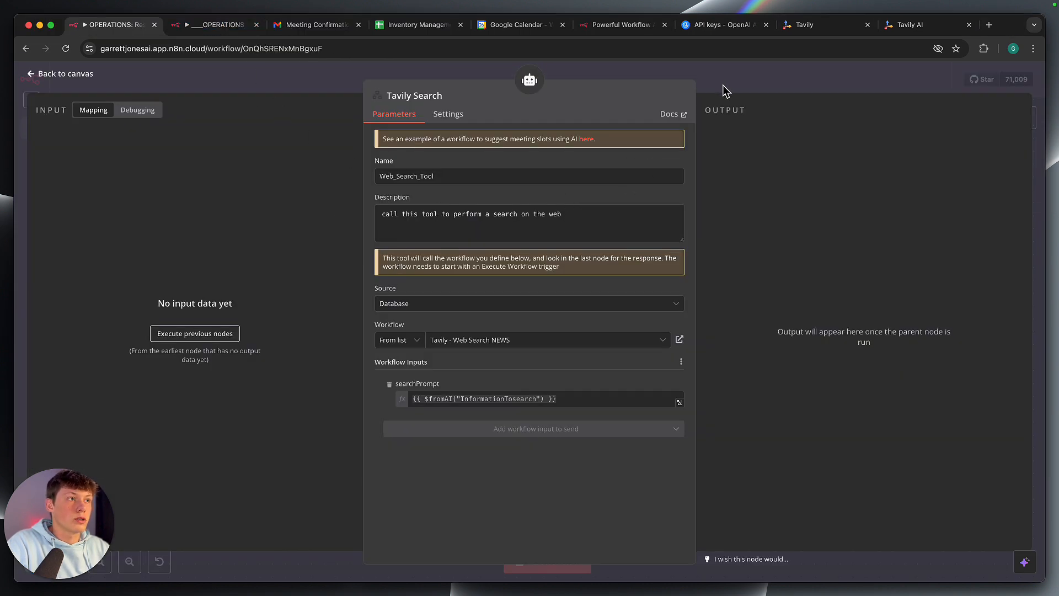
Leave the Research Agent workflow without saving and search the workflow overview for "operations"
key("Escape")
scroll(566, 430, "down", 3)
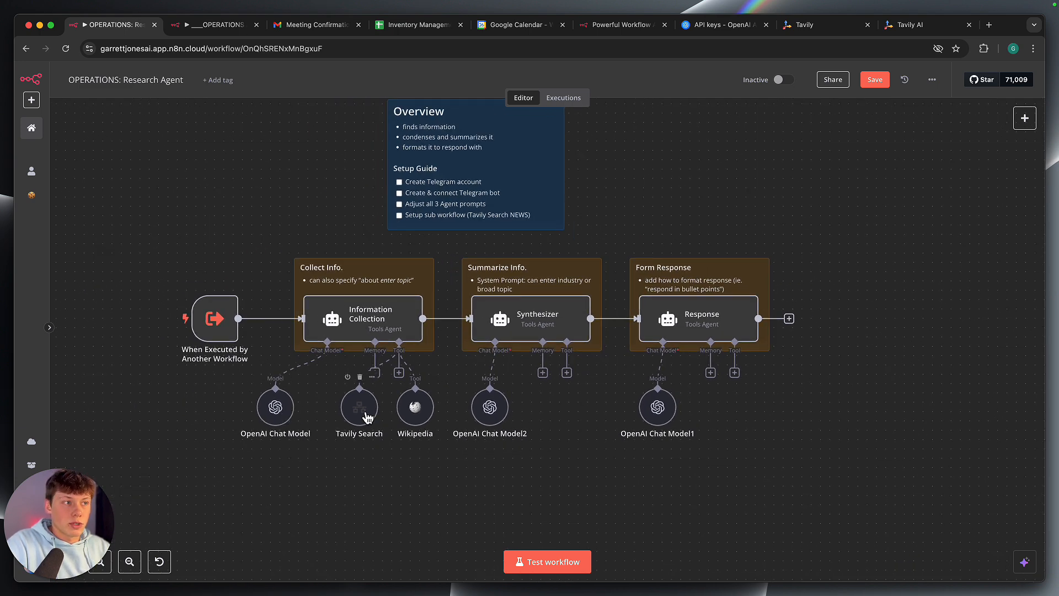
left_click(412, 490)
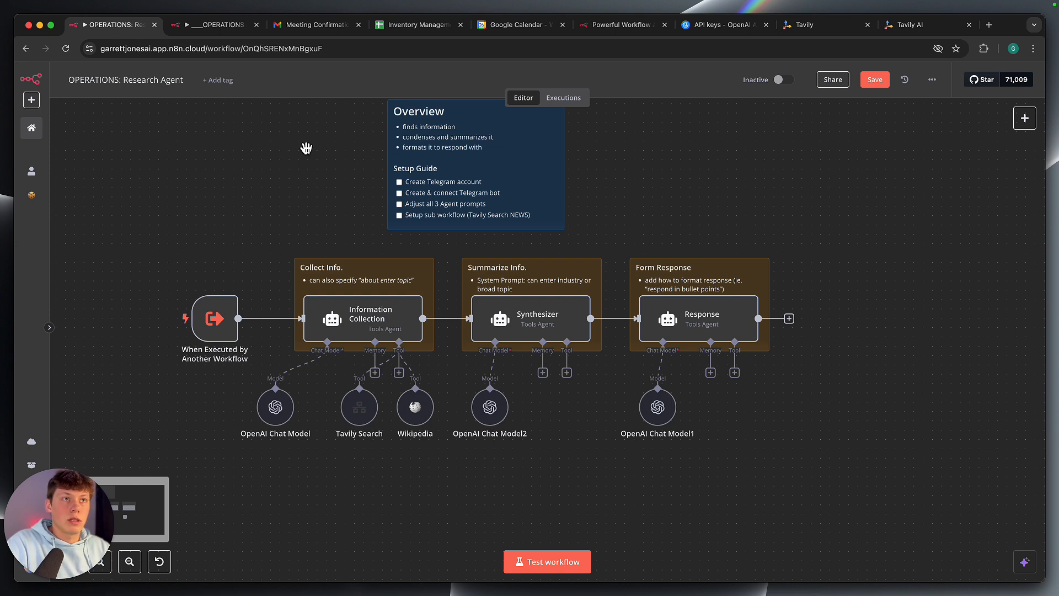
left_click(32, 128)
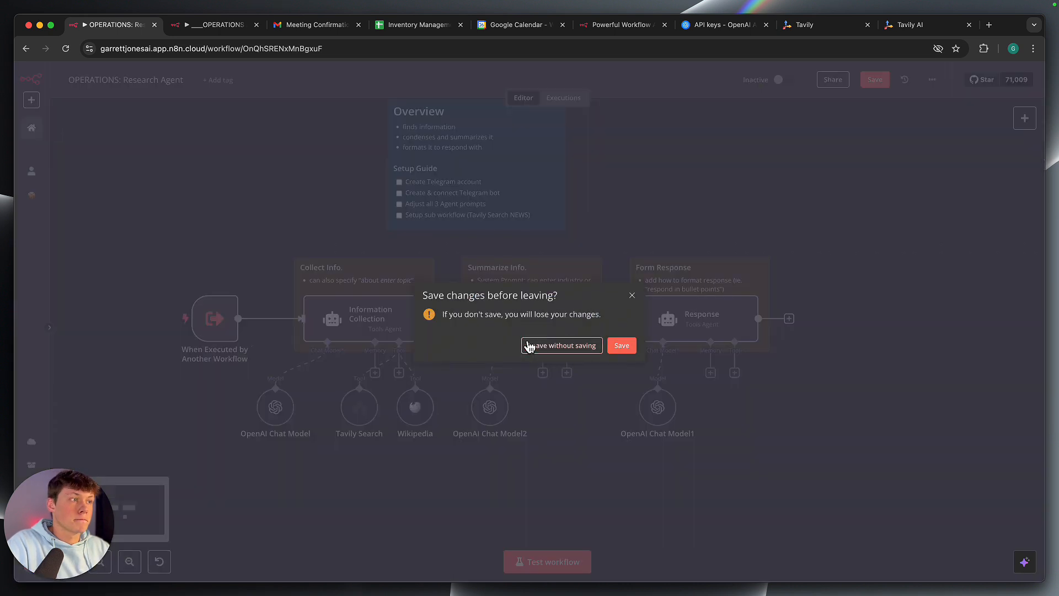
left_click(523, 340)
type("operations")
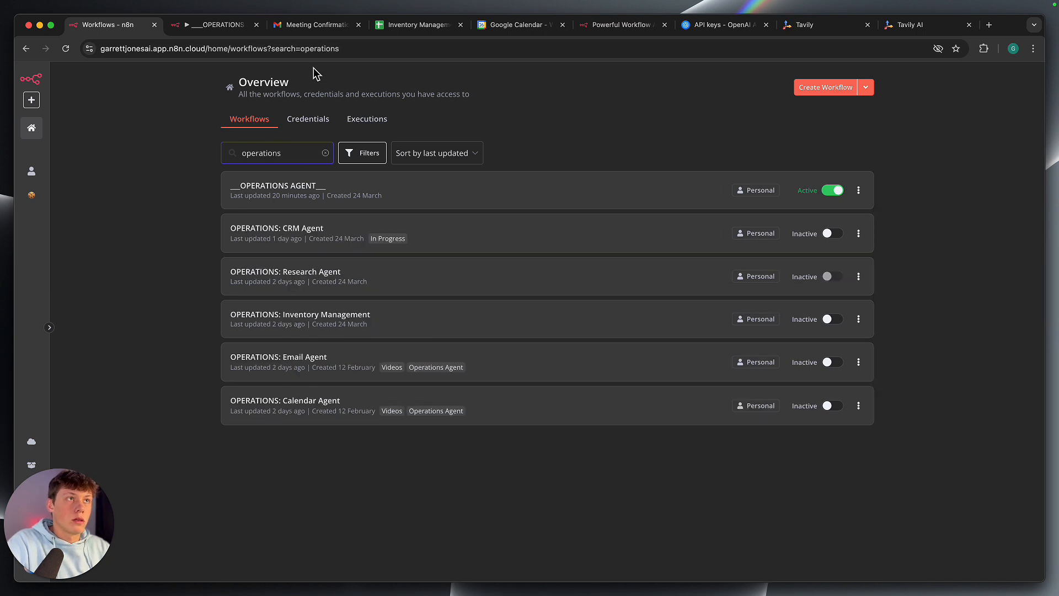
Open the OPERATIONS: Inventory Management workflow from the overview in a new browser tab
left_click(225, 29)
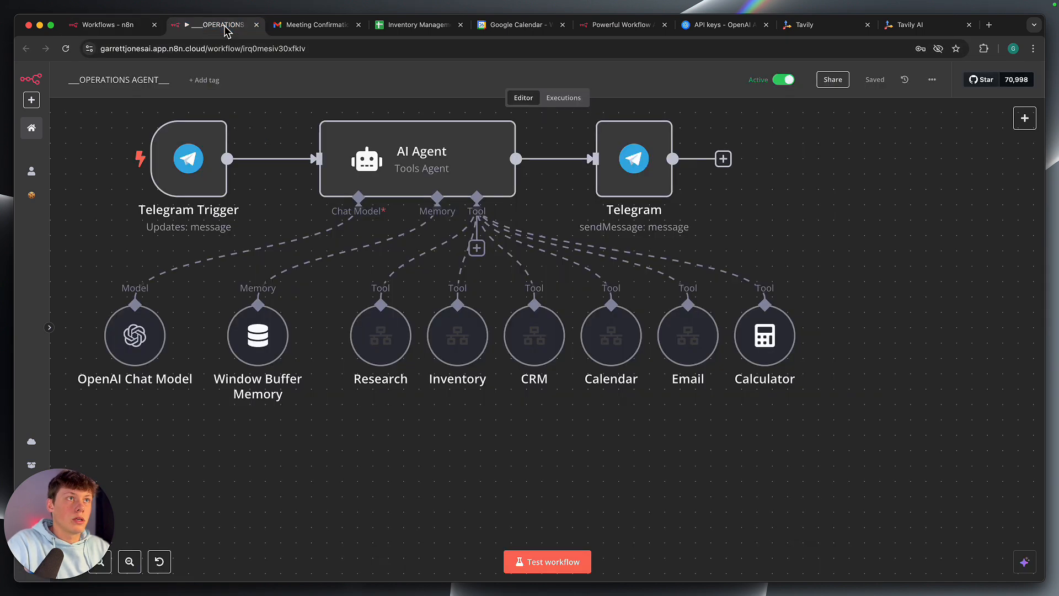
left_click(121, 24)
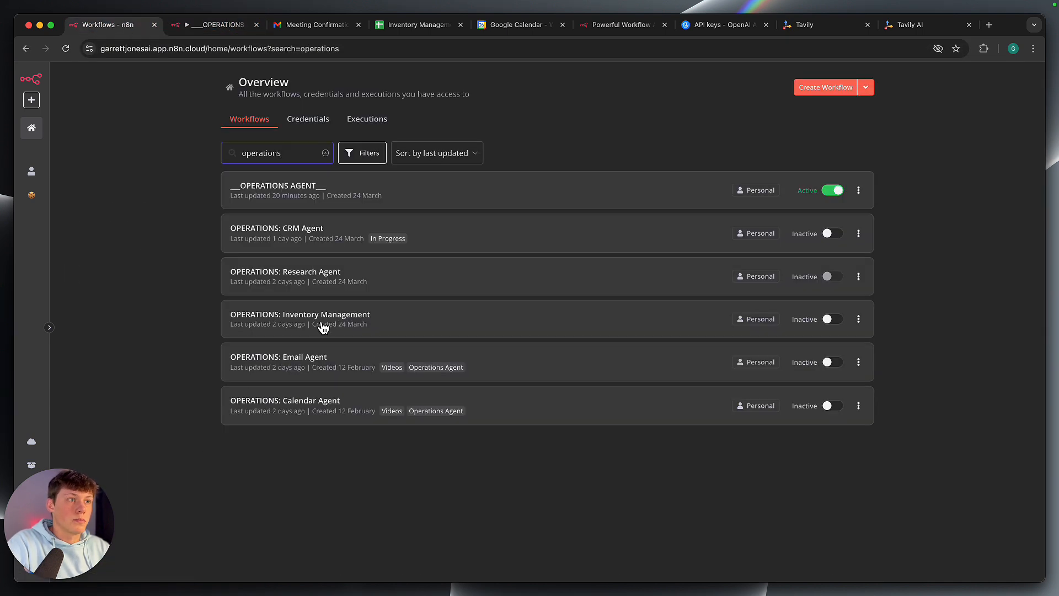
left_click(323, 318, "super")
left_click(182, 25)
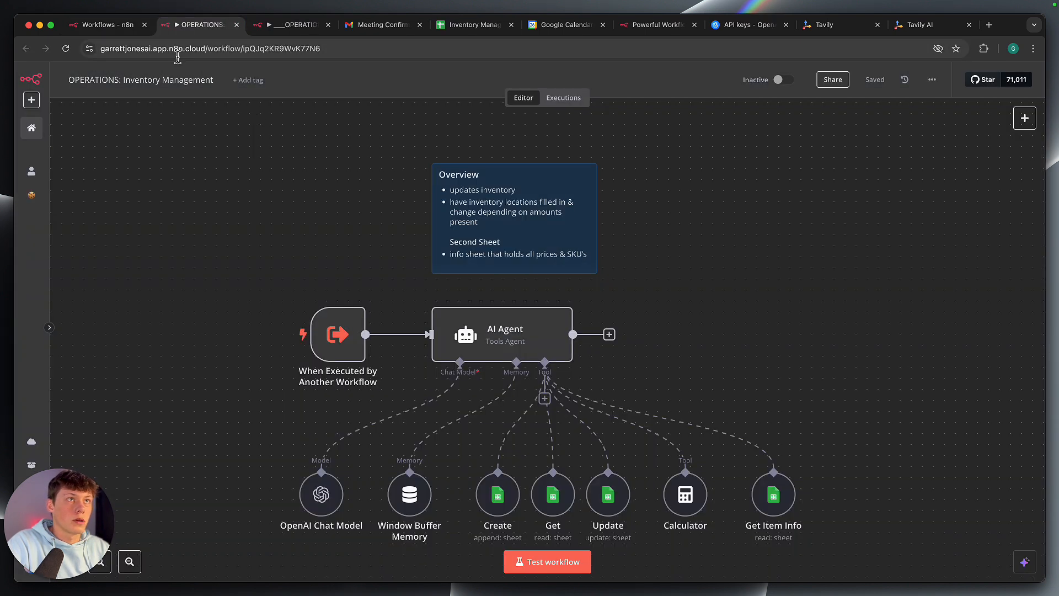
Examine the Inventory Management workflow's layout and view the input schema of its When Executed by Another Workflow trigger
left_click(292, 25)
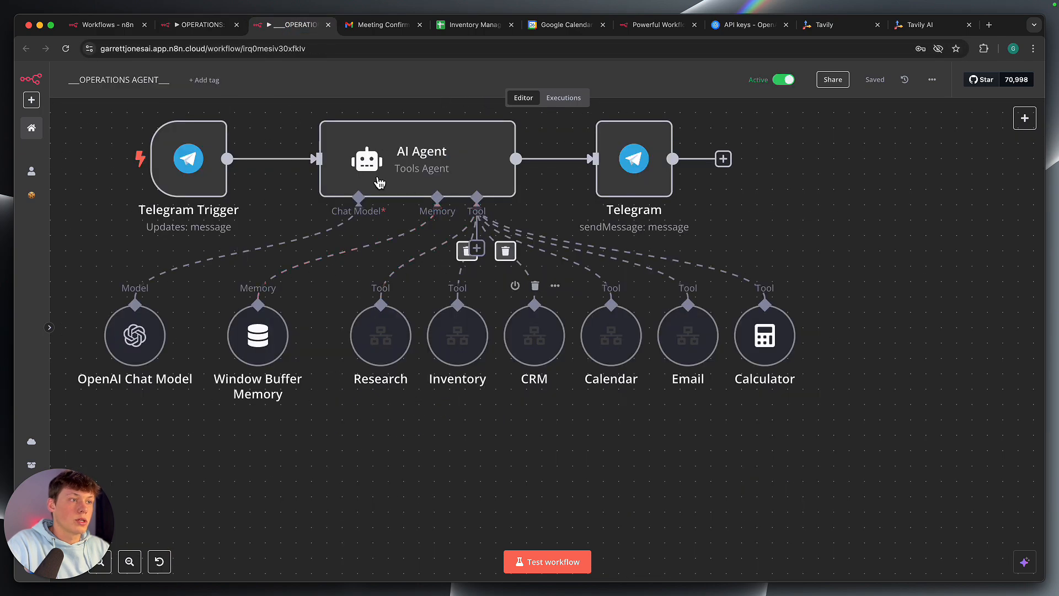
left_click(210, 26)
scroll(297, 220, "up", 3)
scroll(298, 221, "down", 3)
scroll(298, 221, "down", 1)
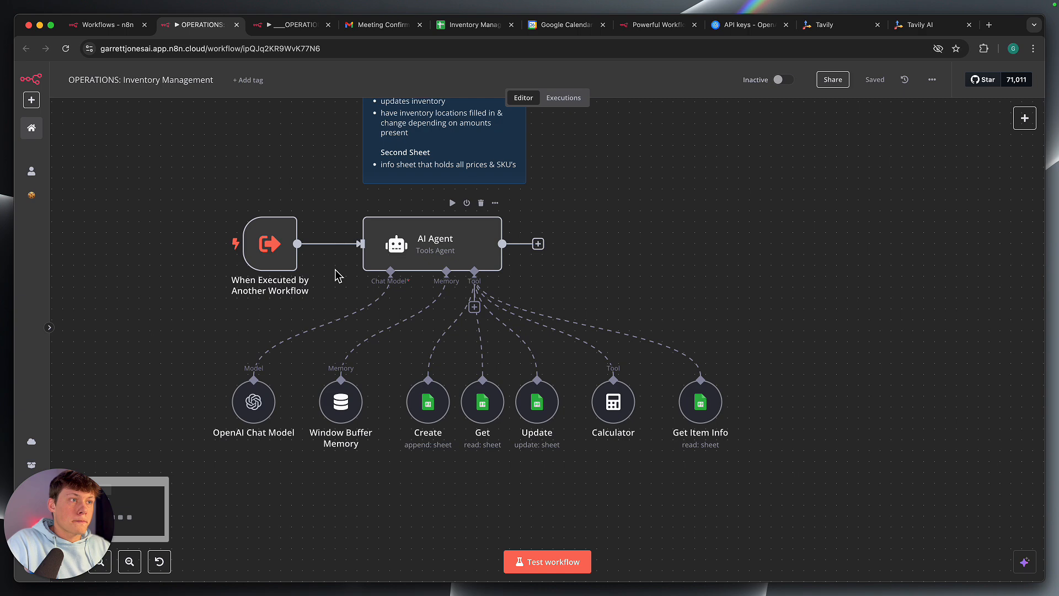
scroll(336, 274, "up", 3)
scroll(336, 274, "down", 1)
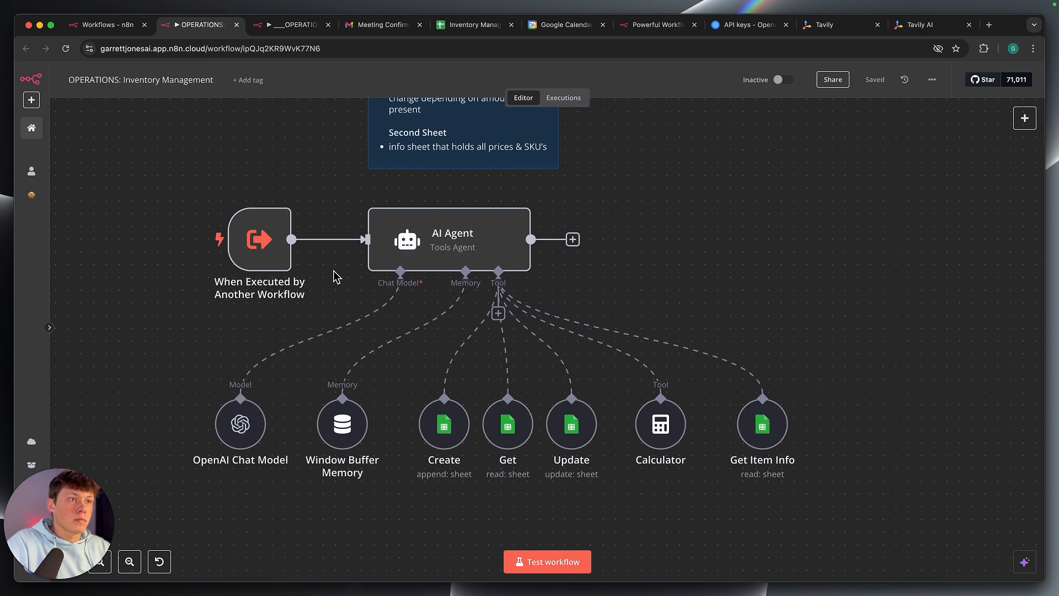
double_click(261, 239)
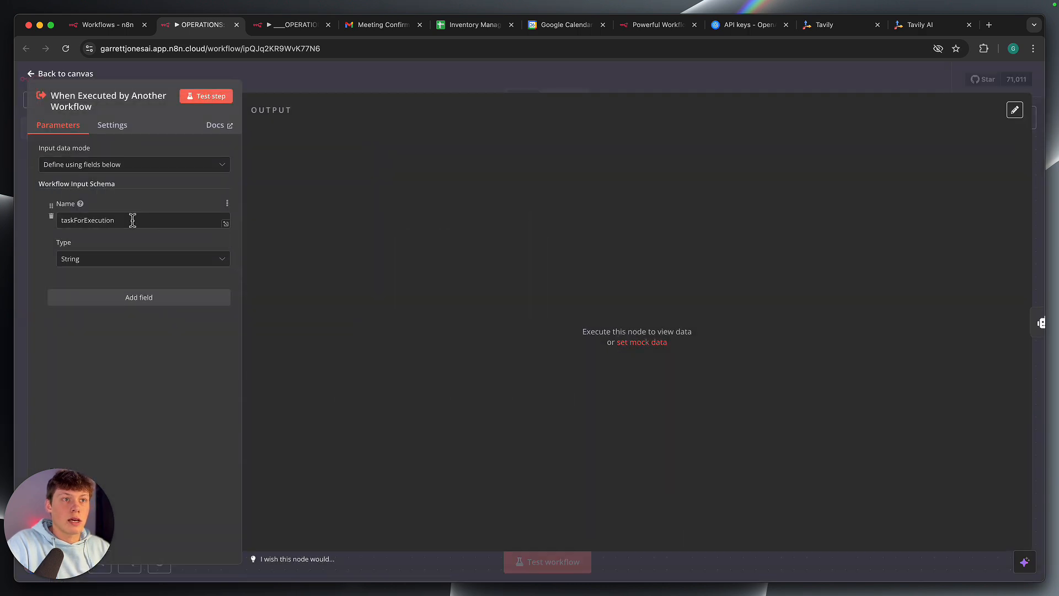
left_click(339, 90)
Compare the main ___OPERATIONS AGENT___ workflow with the Inventory Management agent and its connected tools
left_click(293, 25)
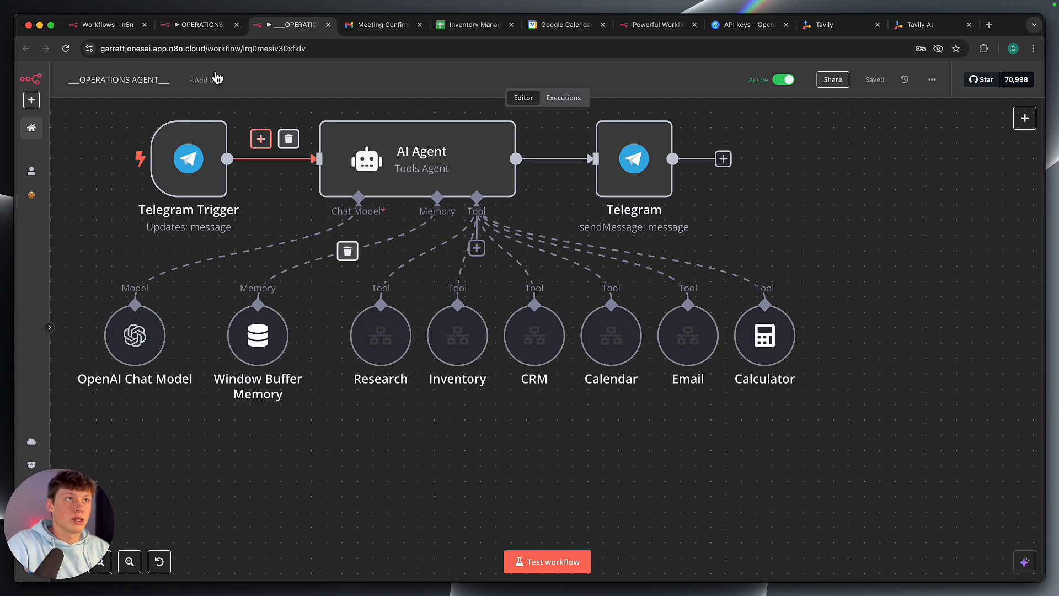
left_click(203, 25)
left_click(400, 407)
scroll(400, 407, "down", 2)
scroll(401, 408, "up", 2)
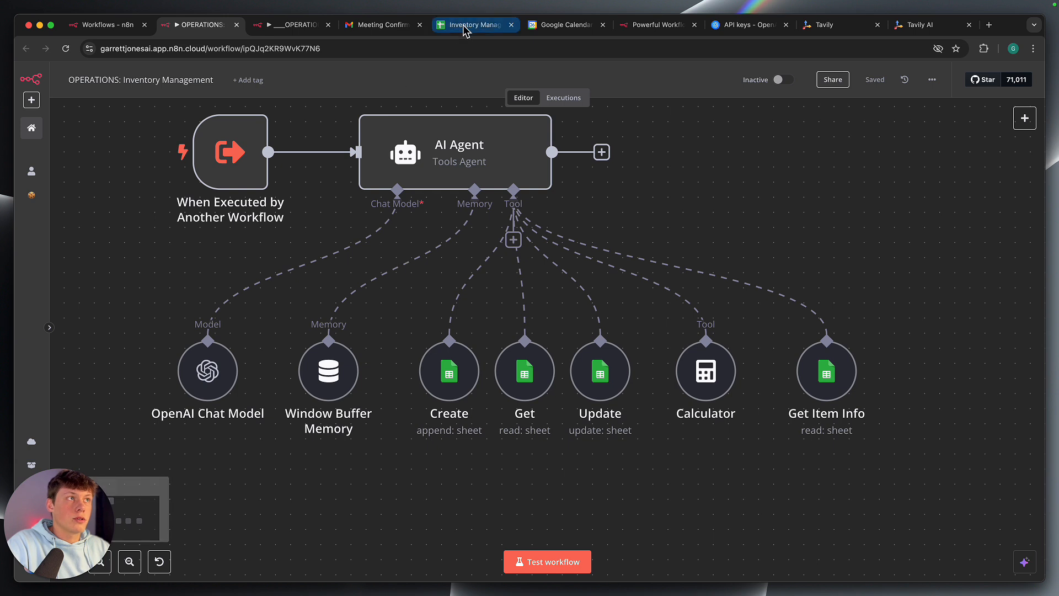
Switch to the Inventory Management Agent spreadsheet in Google Sheets and review its Current and Master Data sheets
left_click(473, 25)
left_click_drag(110, 512, 105, 511)
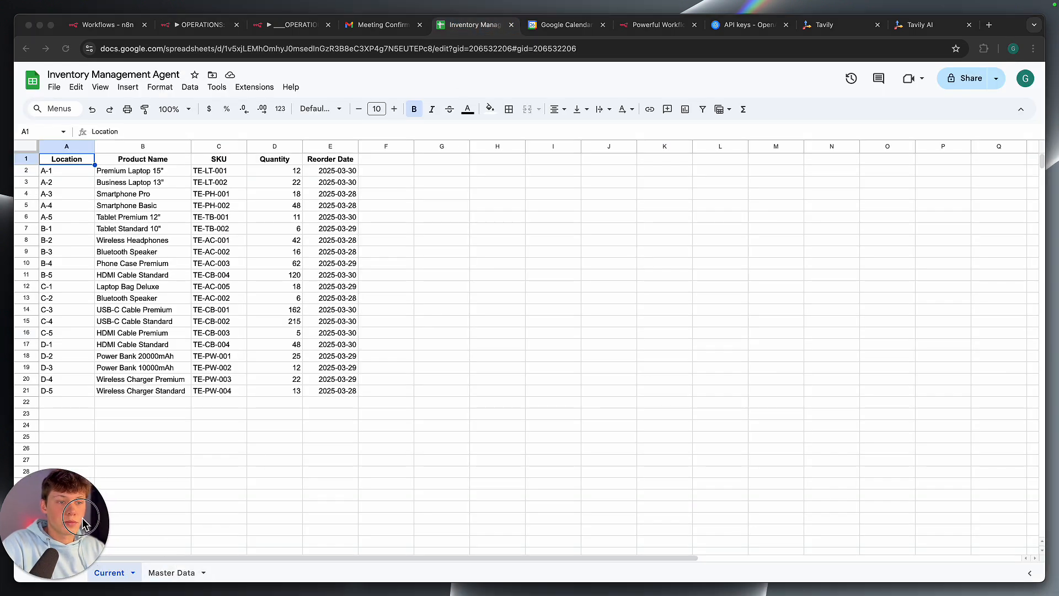
left_click(164, 536)
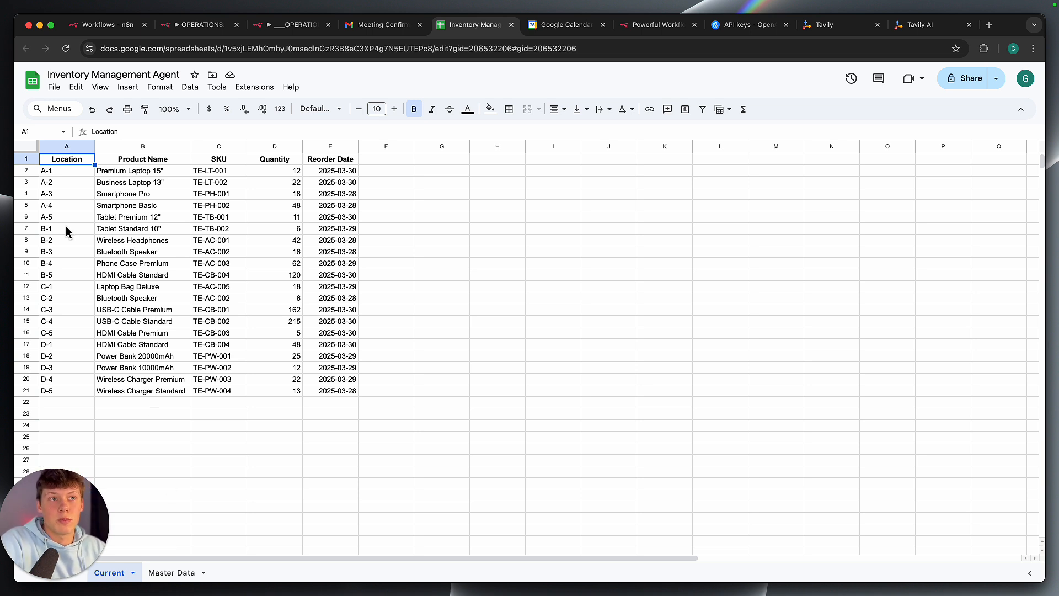
left_click_drag(55, 168, 55, 390)
left_click(138, 415)
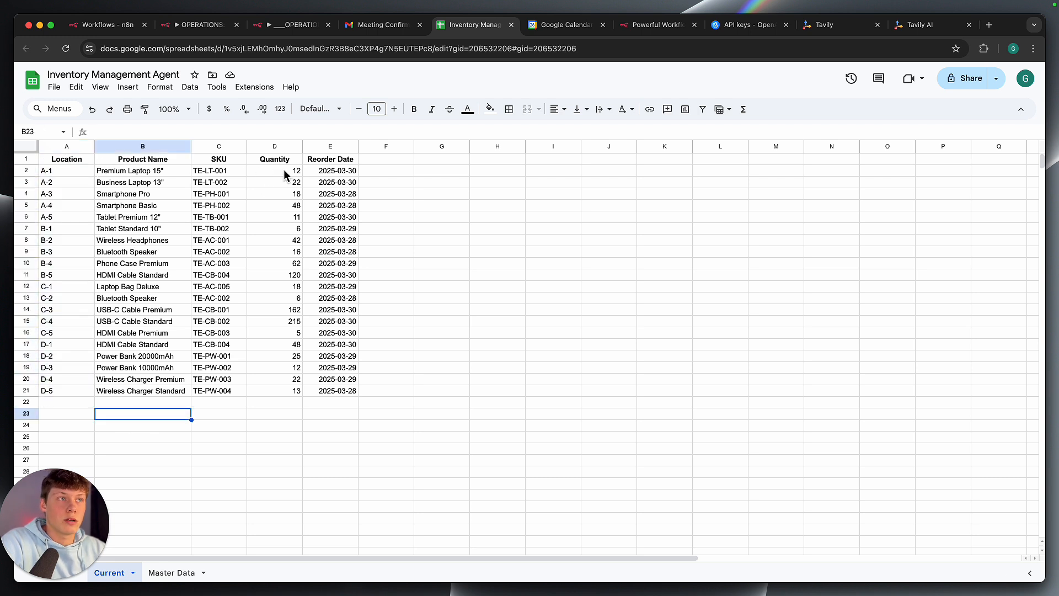
left_click(183, 574)
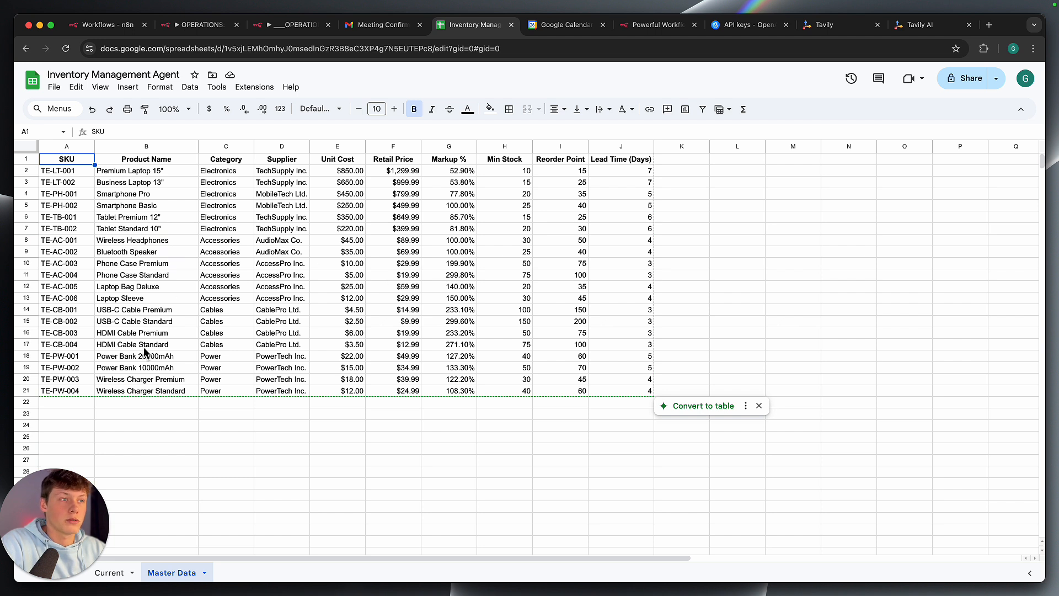
left_click(279, 435)
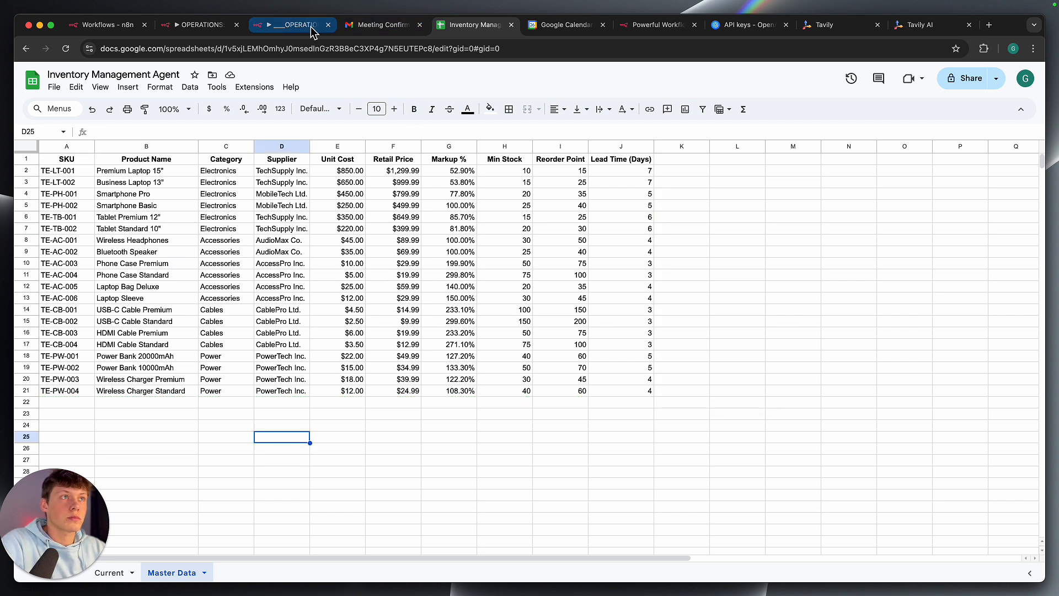
Return to the Inventory Management workflow in n8n and select its Create, Get and Update sheet tools together
left_click(202, 28)
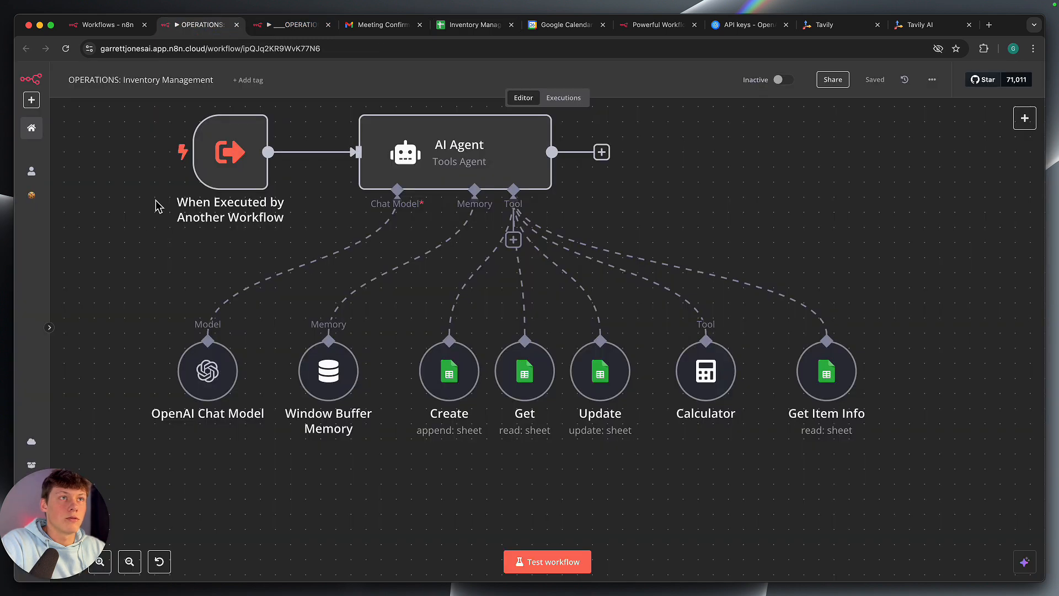
scroll(150, 237, "right", 4)
left_click_drag(312, 320, 552, 454)
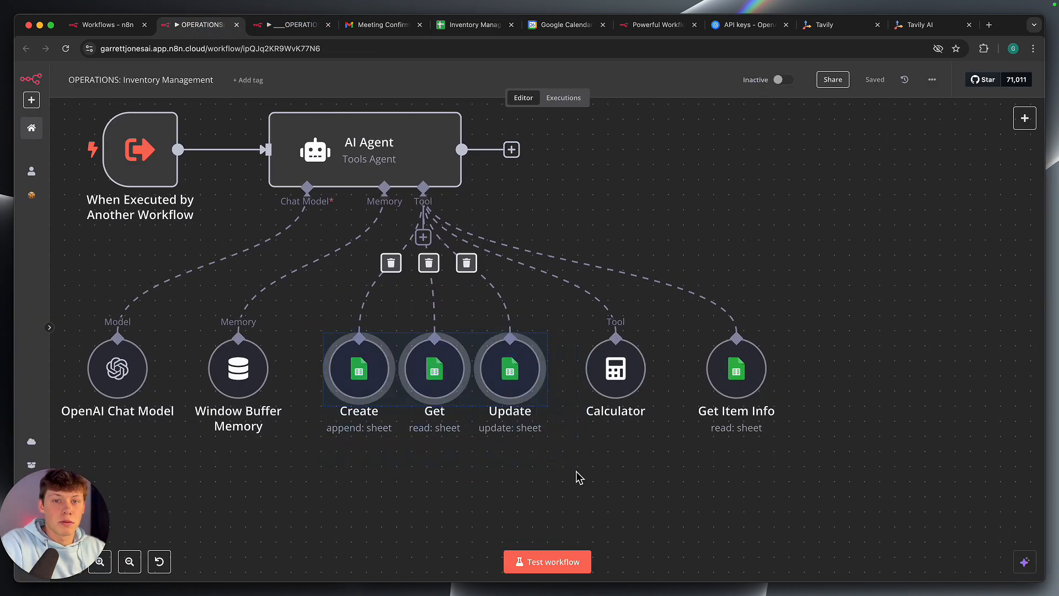
left_click(576, 486)
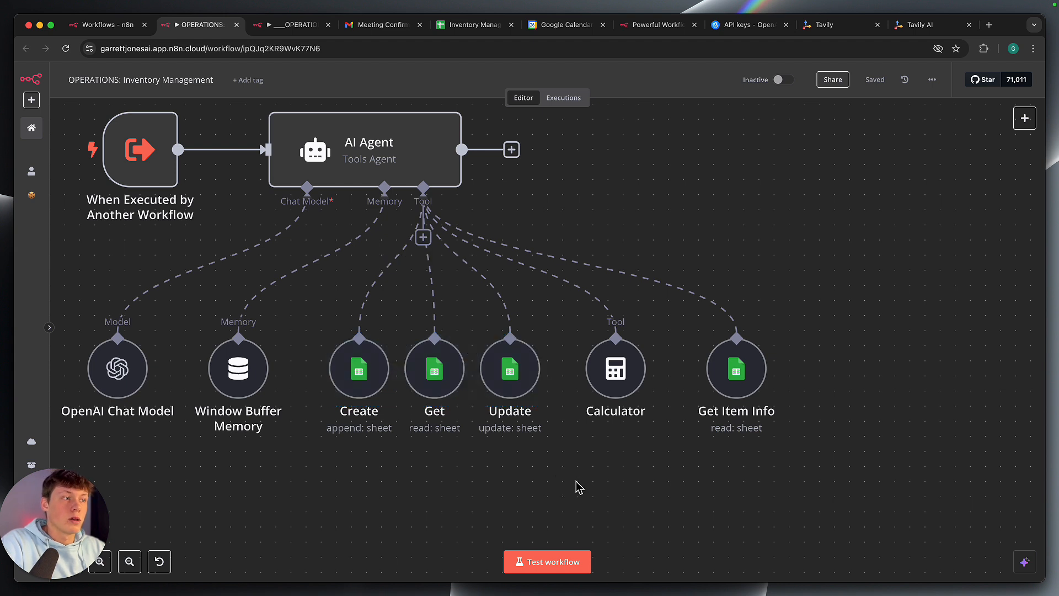
left_click_drag(289, 297, 566, 439)
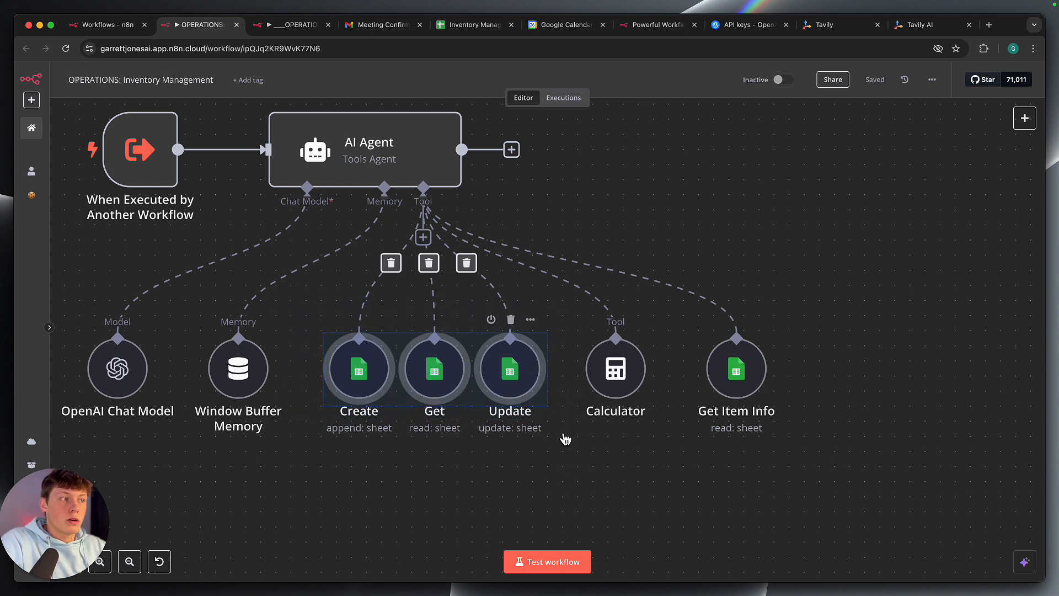
Switch to the Inventory Management Agent spreadsheet and select the location A-5 entry across all columns of the Current sheet
left_click(282, 25)
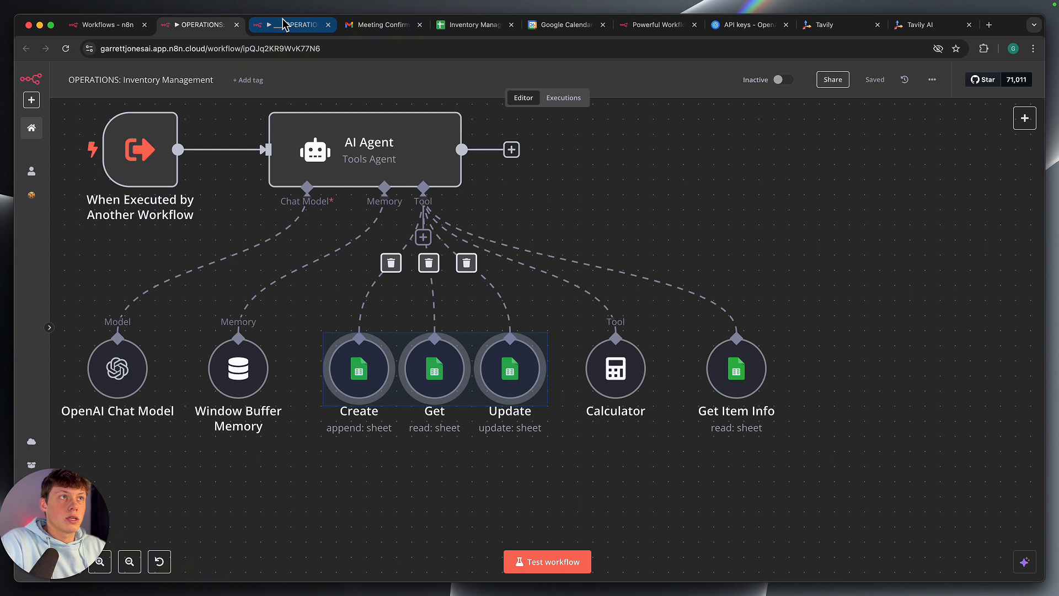
left_click(450, 25)
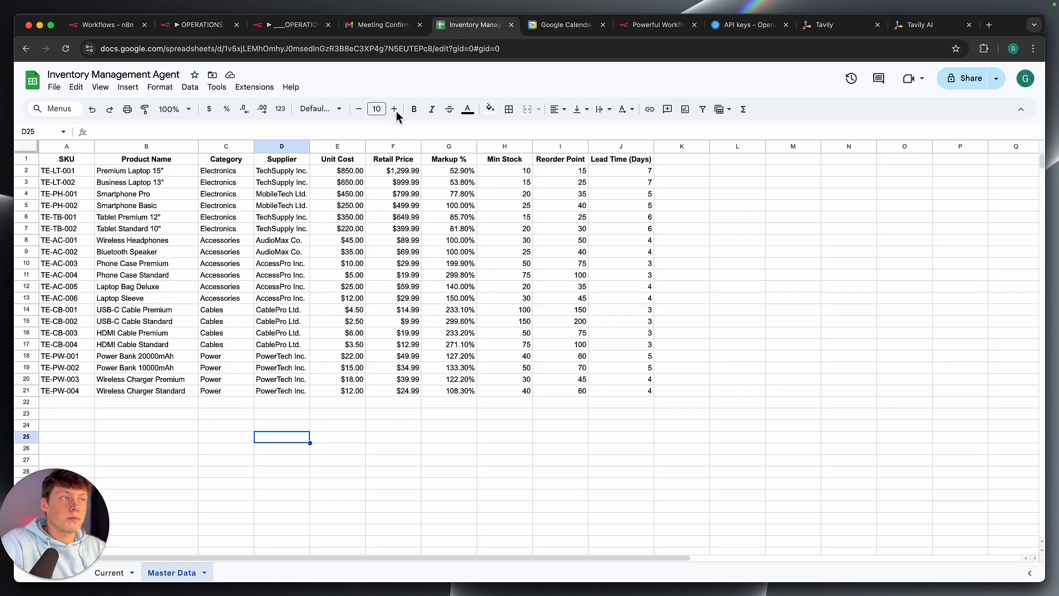
left_click(112, 573)
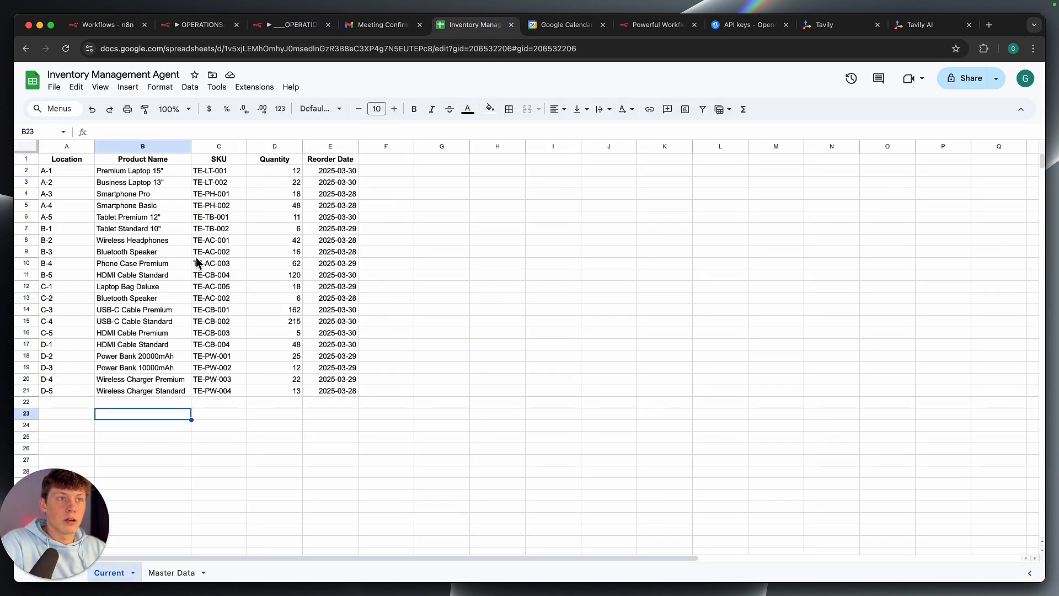
left_click_drag(69, 218, 329, 221)
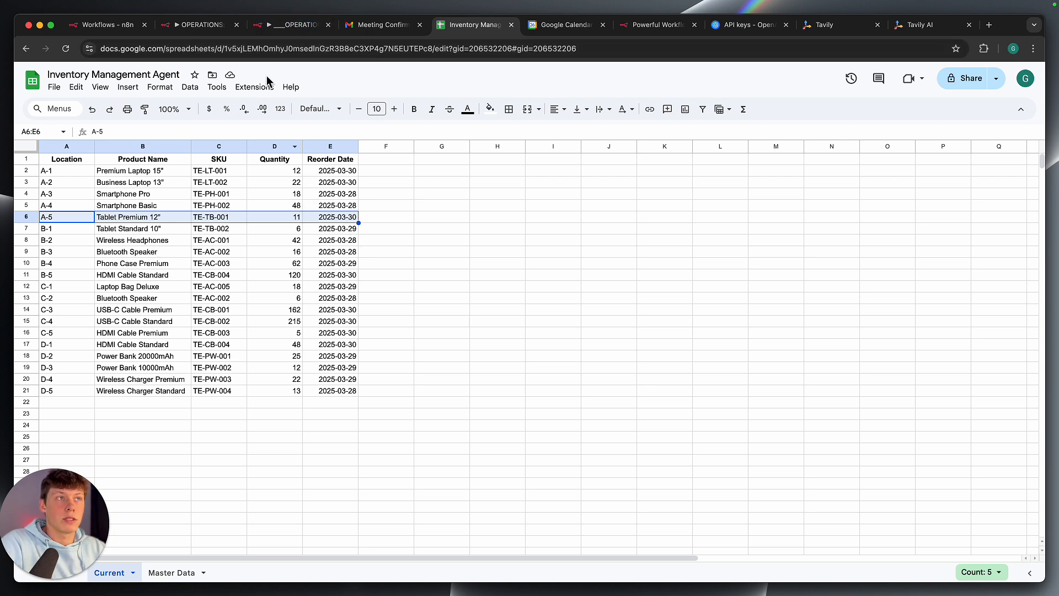
Return to the Inventory Management workflow in n8n and select the Create, Get and Update tools, then the Get Item Info tool
left_click(203, 27)
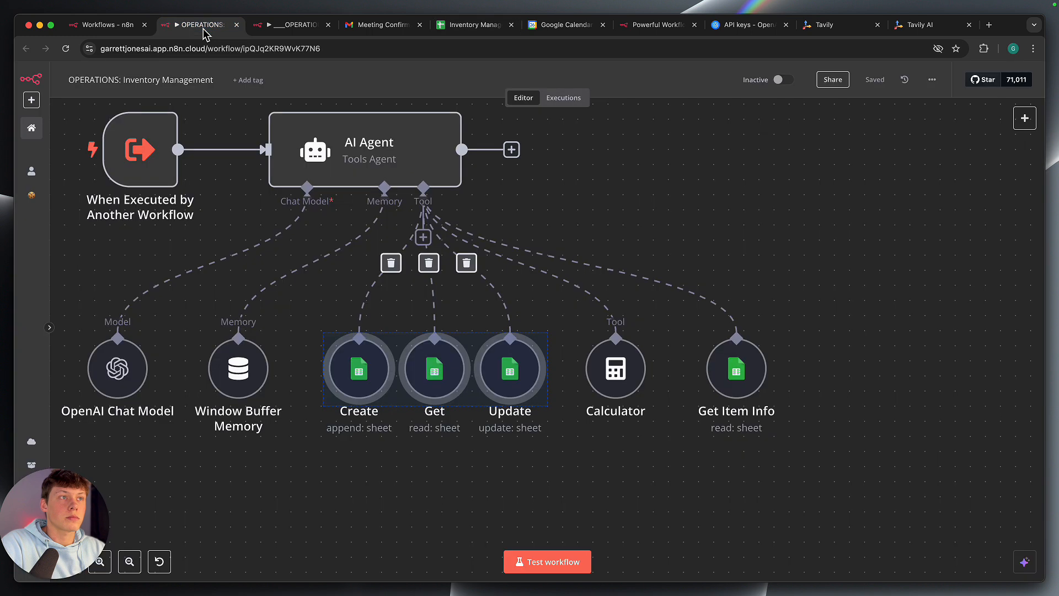
left_click(389, 401)
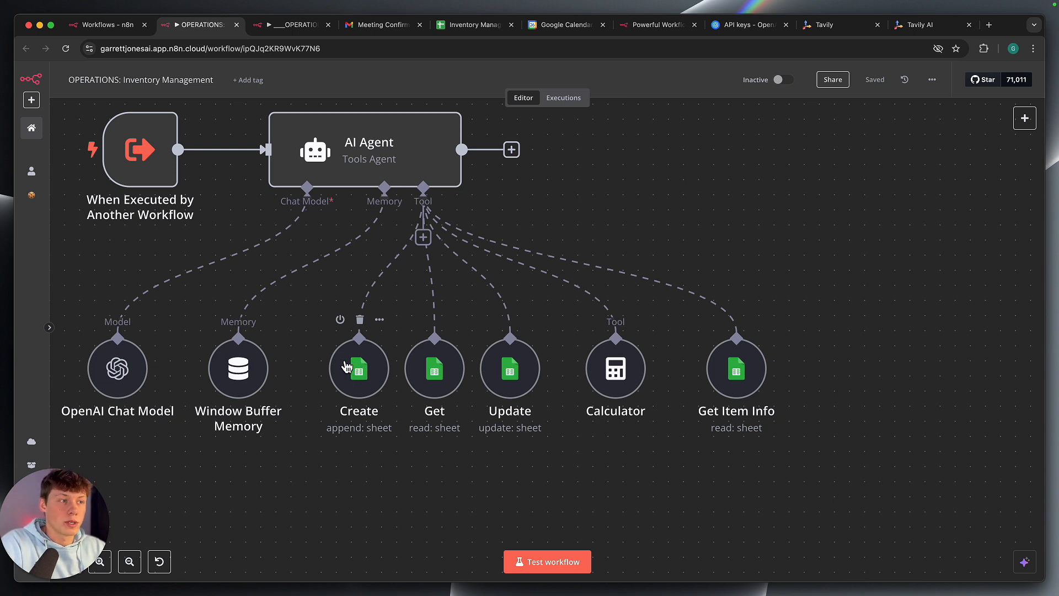
left_click_drag(314, 318, 570, 488)
left_click(570, 488)
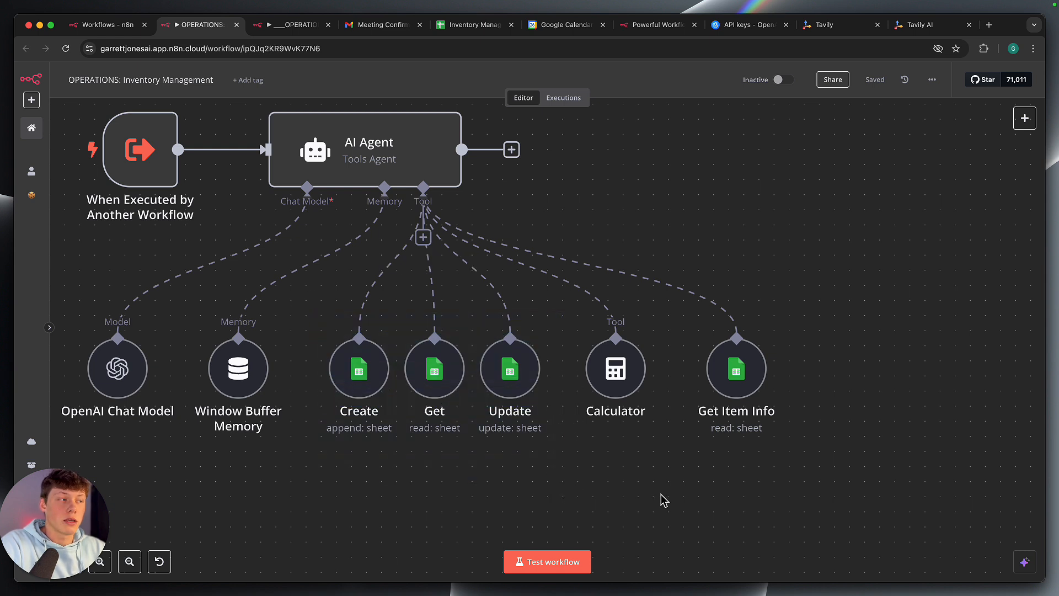
left_click_drag(678, 314, 818, 433)
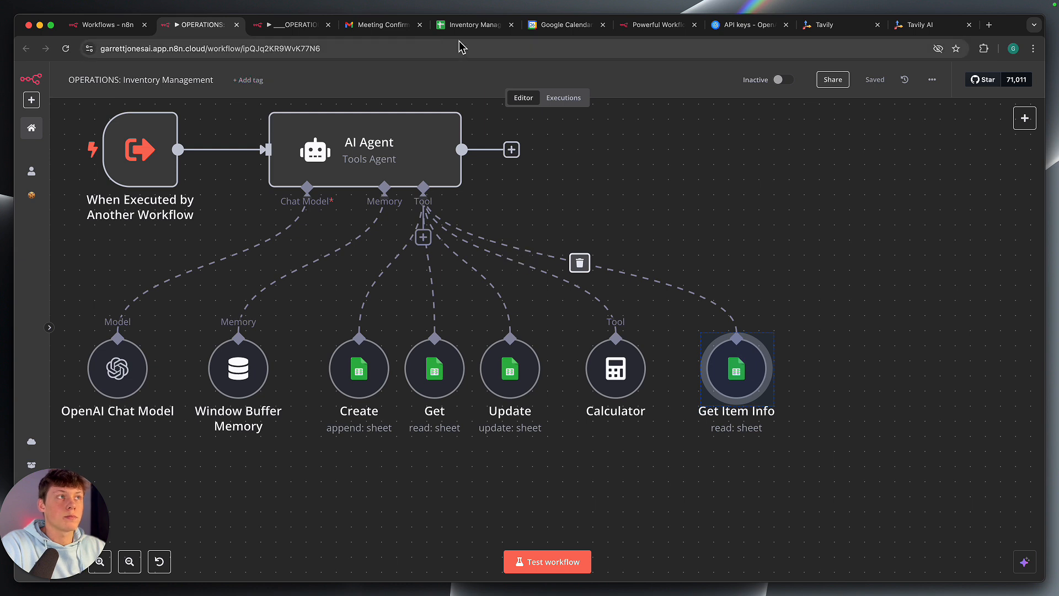
Review the Master Data sheet of the inventory spreadsheet in Google Sheets, then return to the Inventory Management workflow
left_click(470, 24)
left_click(186, 571)
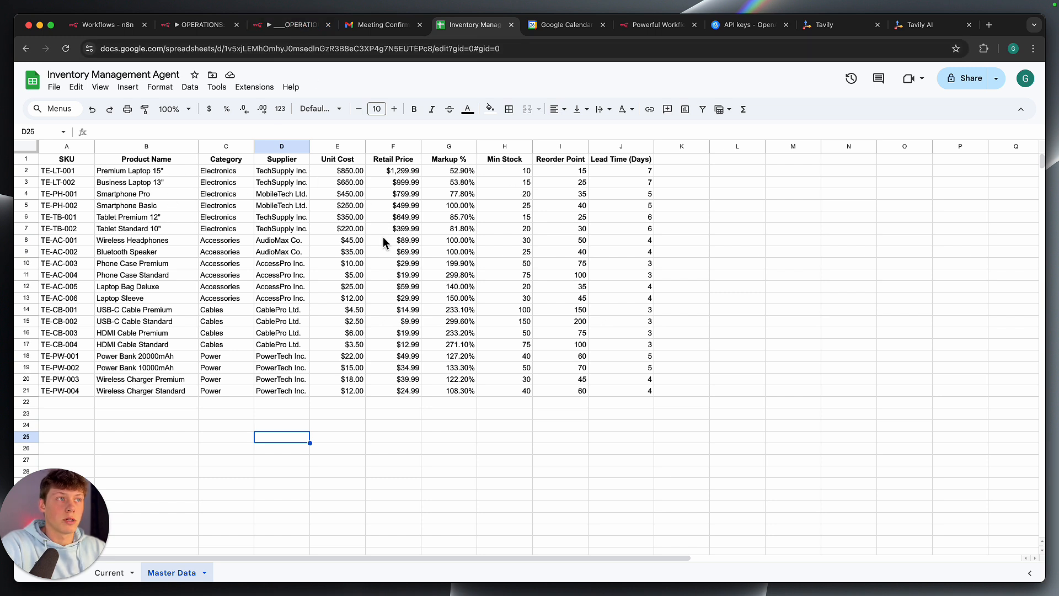
left_click(202, 29)
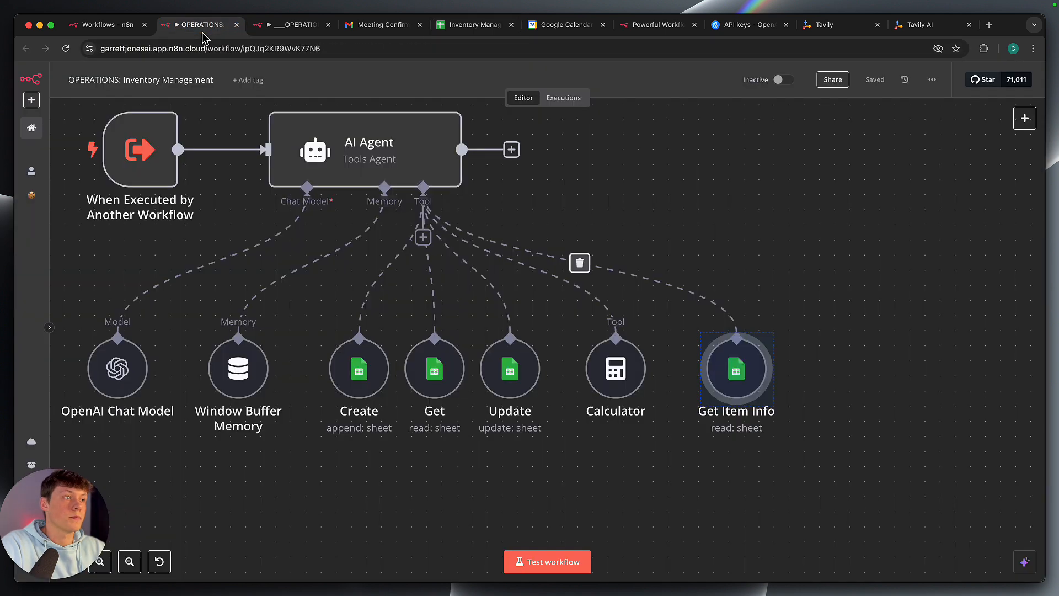
Open the AI Agent node's settings, skim its prompt text and expand it in the full expression editor
scroll(646, 493, "left", 2)
scroll(646, 493, "right", 1)
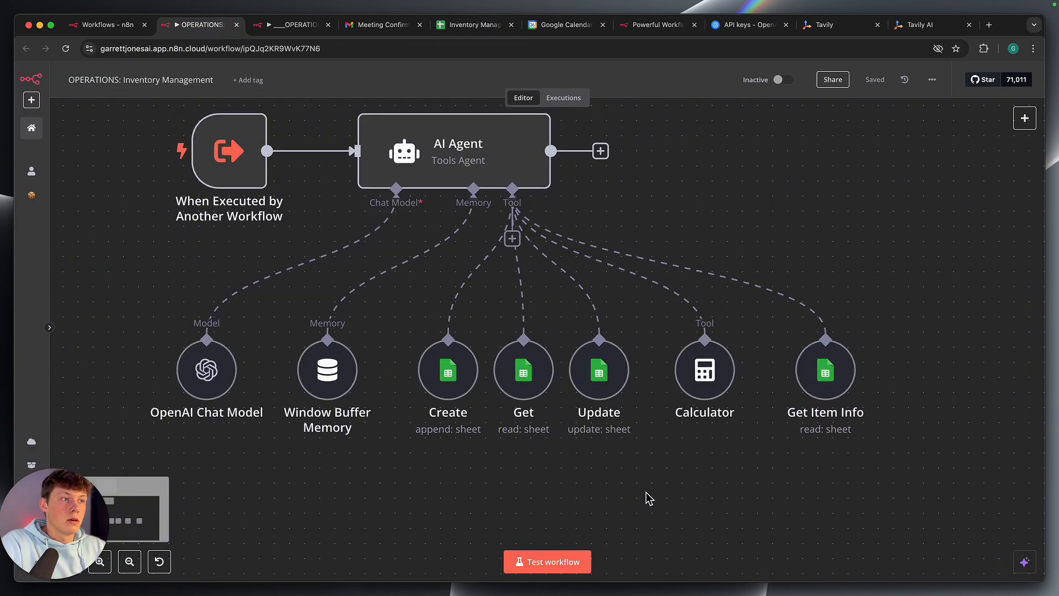
scroll(647, 492, "down", 1)
double_click(469, 198)
scroll(523, 304, "down", 2)
scroll(523, 303, "down", 6)
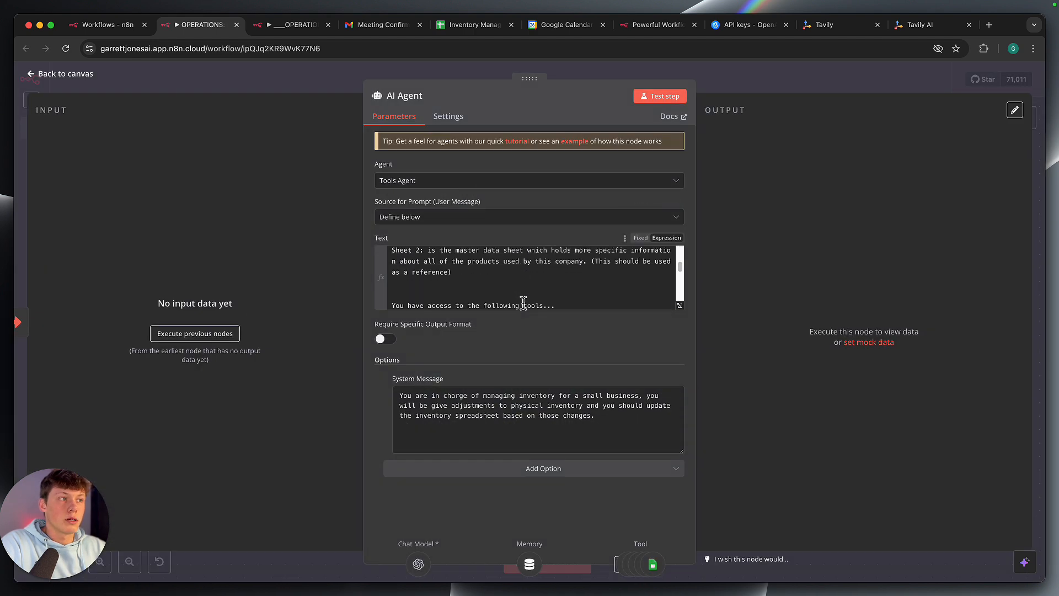
scroll(523, 303, "up", 4)
scroll(523, 304, "up", 2)
left_click(680, 305)
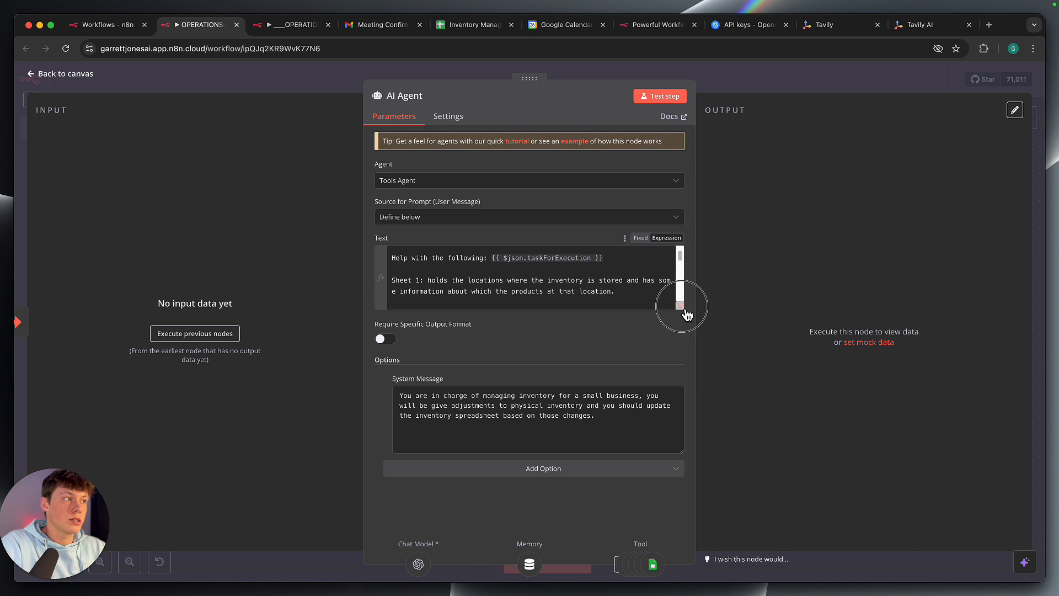
Examine the agent prompt's role, task variable, sheet descriptions, tool list and date variable, then return to the canvas
triple_click(313, 157)
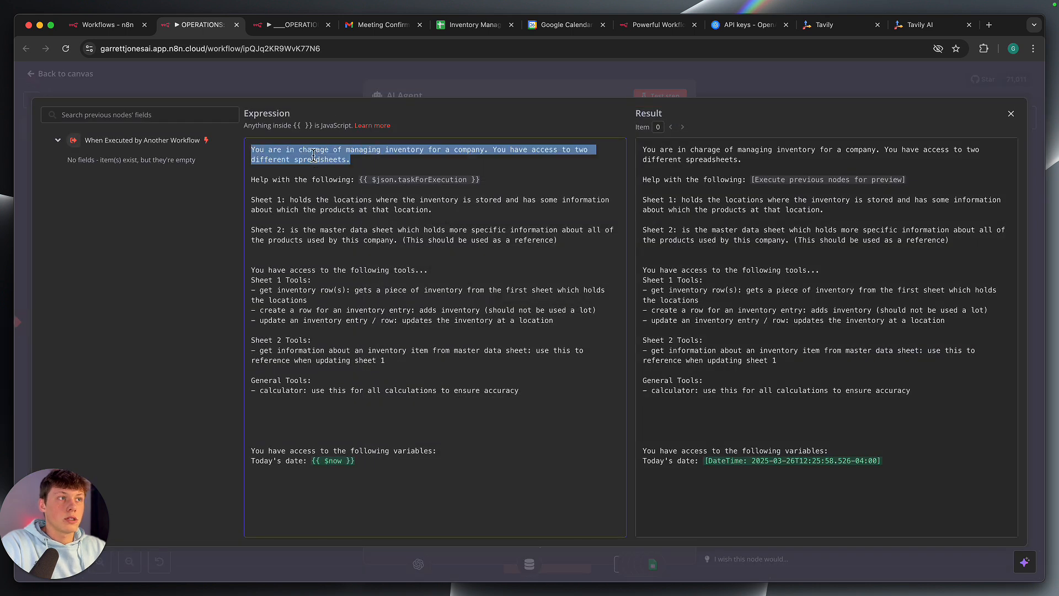
left_click(373, 176)
left_click(498, 177)
left_click_drag(254, 200, 462, 252)
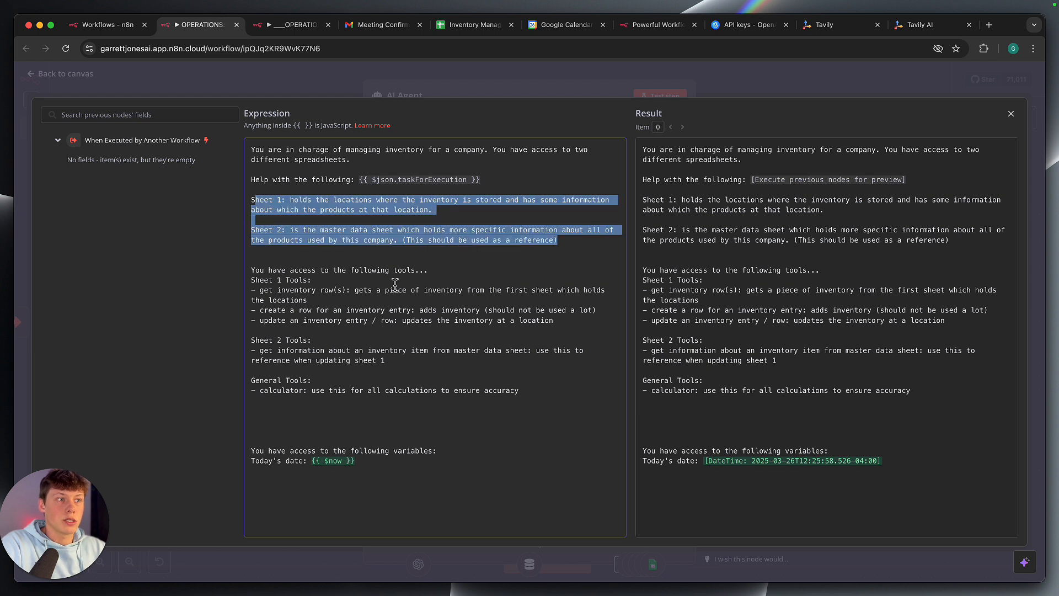
left_click_drag(268, 274, 370, 388)
left_click(366, 415)
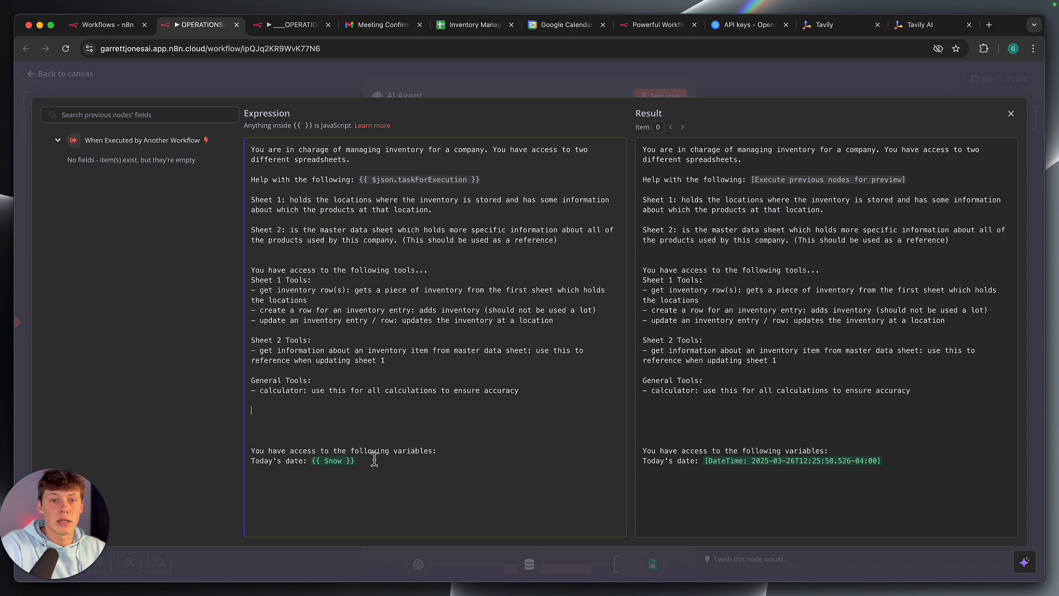
left_click(699, 98)
left_click(725, 82)
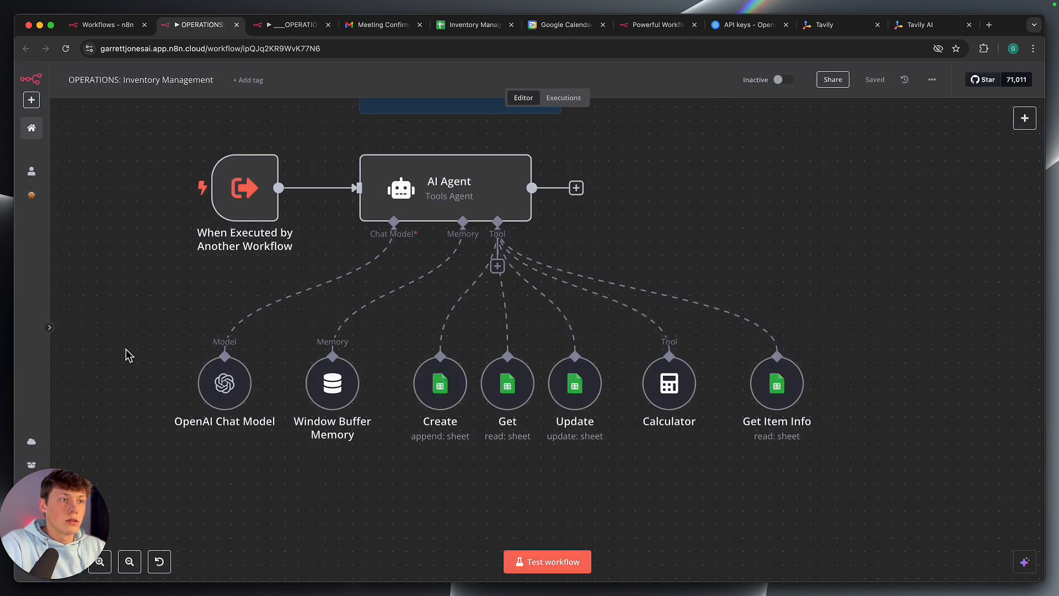
Highlight the OpenAI Chat Model and Window Buffer Memory nodes together, then clear the selection
left_click_drag(126, 331, 386, 448)
left_click(386, 449)
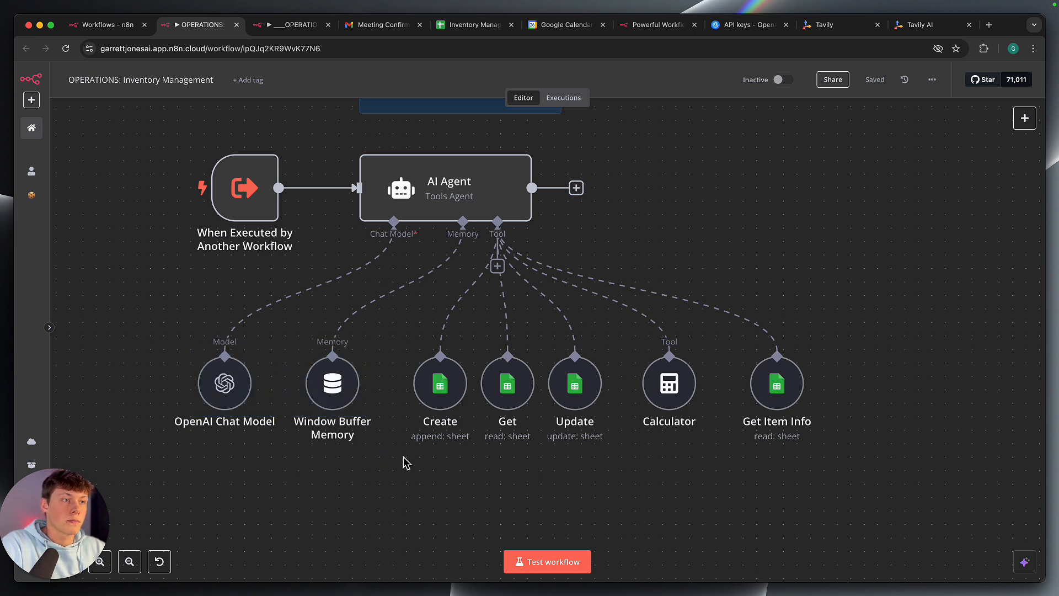
Open the Create sheet tool and review its parameters, from the credential to the values to send
scroll(397, 508, "up", 5)
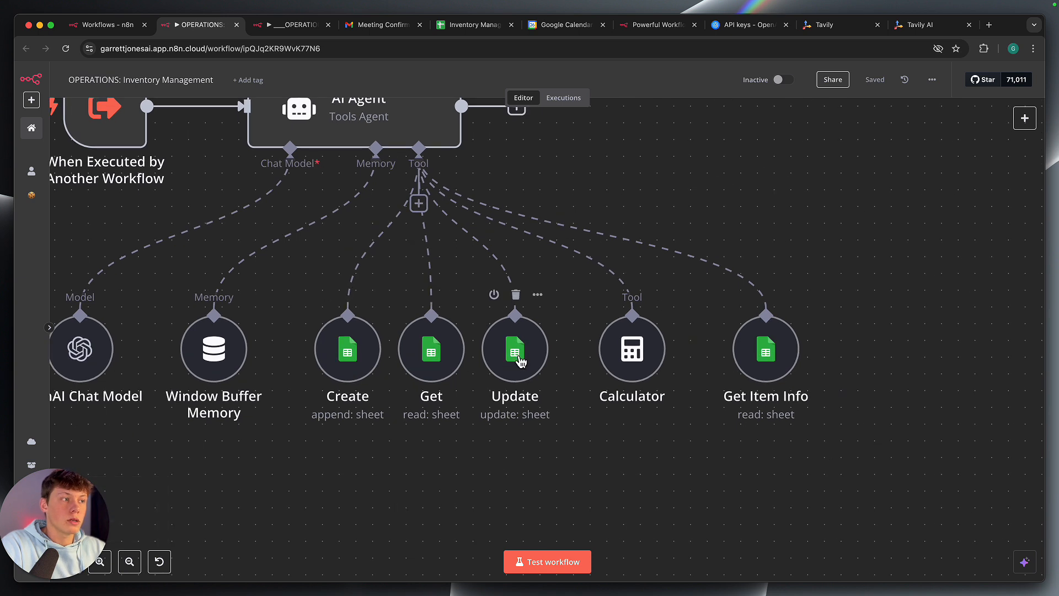
double_click(375, 363)
scroll(389, 271, "down", 5)
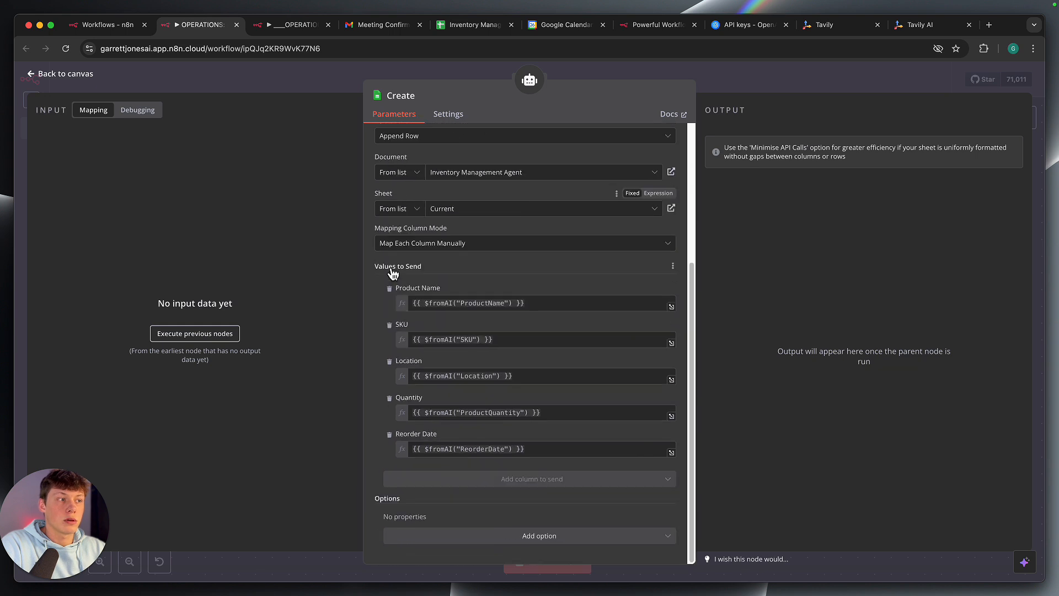
scroll(460, 245, "up", 7)
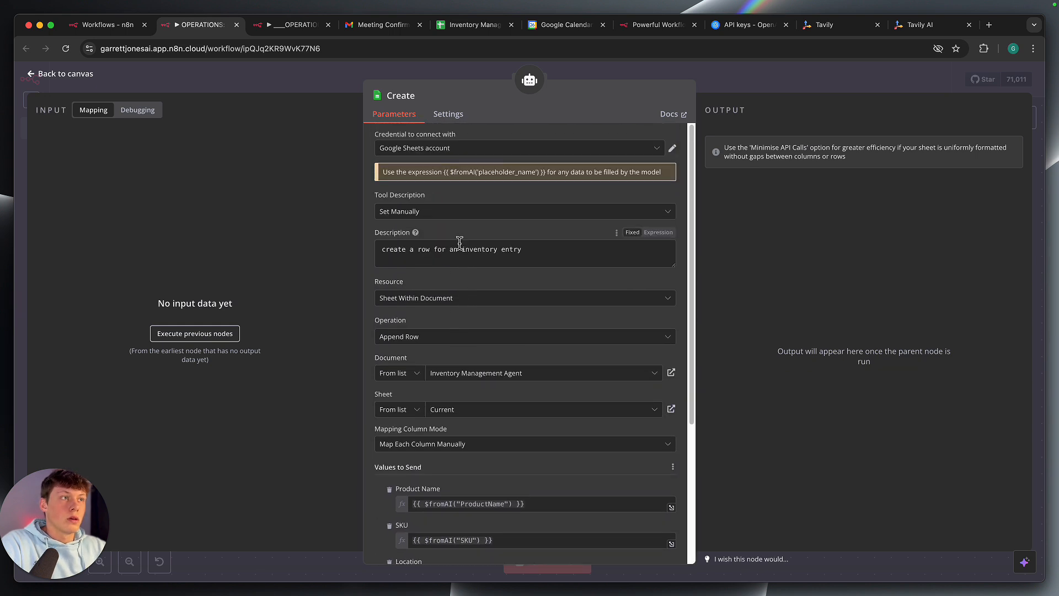
View the new Google Sheets credential form with its OAuth2 Google sign-in option, then close it without connecting
left_click(463, 149)
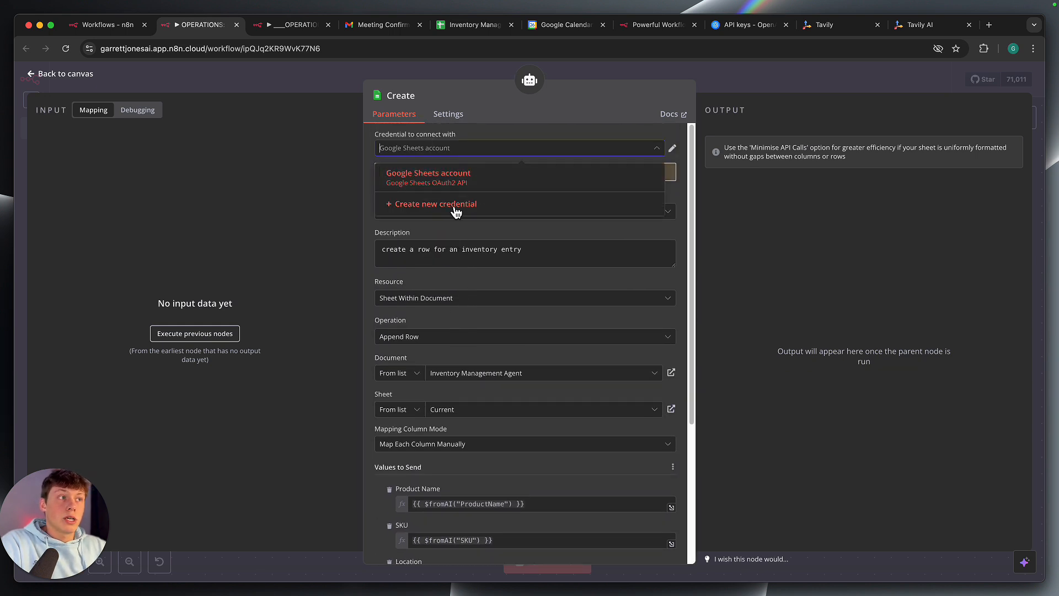
left_click(452, 204)
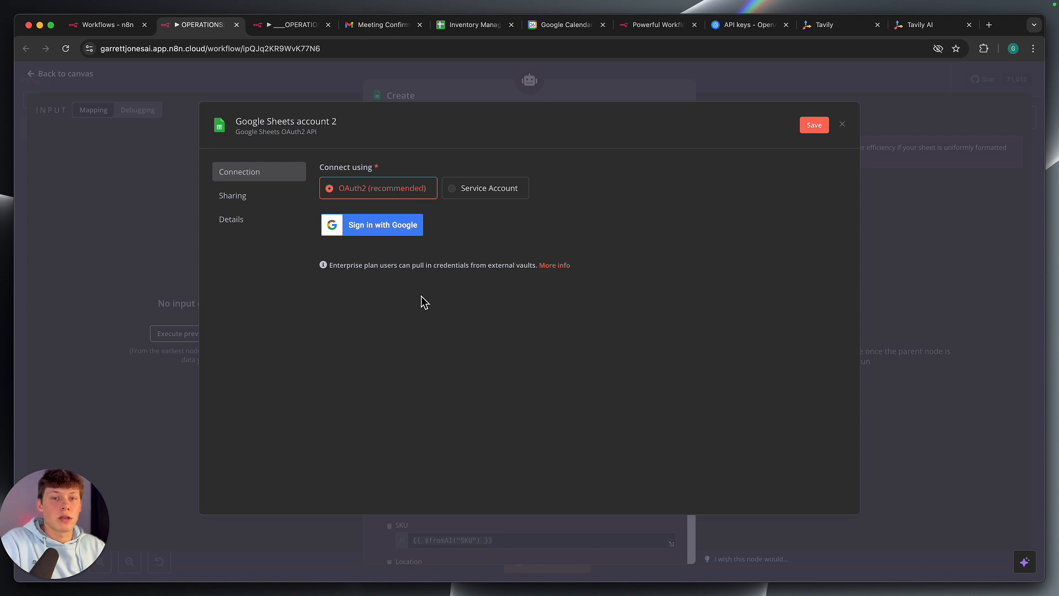
left_click(359, 85)
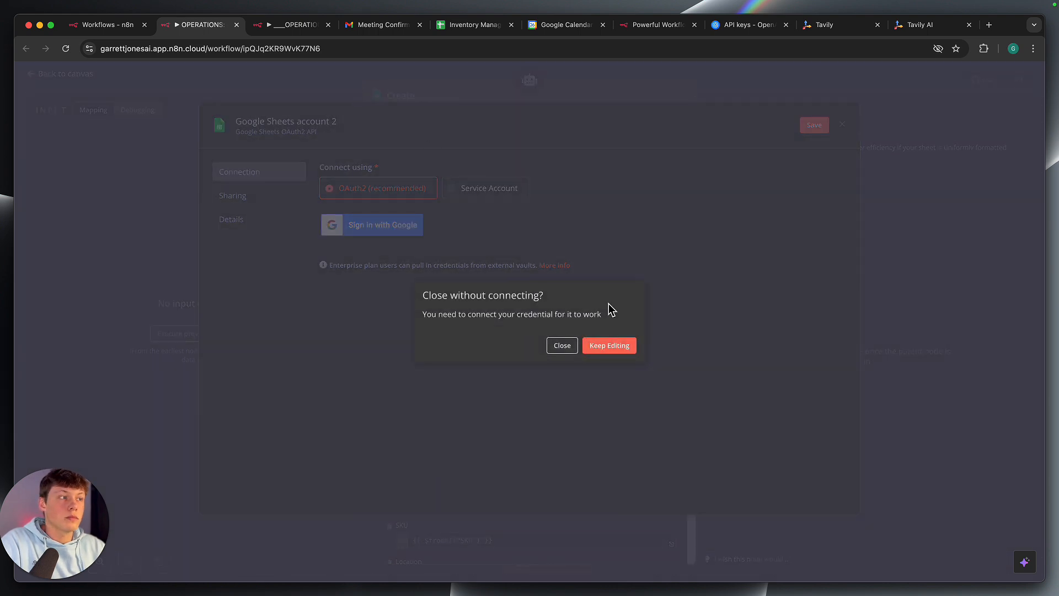
left_click(562, 345)
left_click(437, 148)
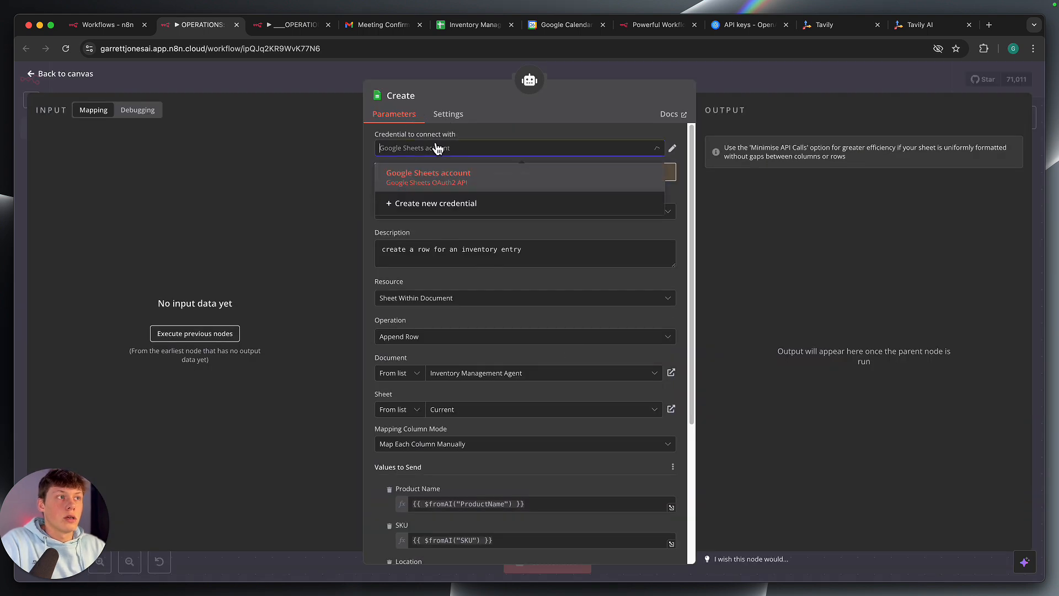
left_click(429, 203)
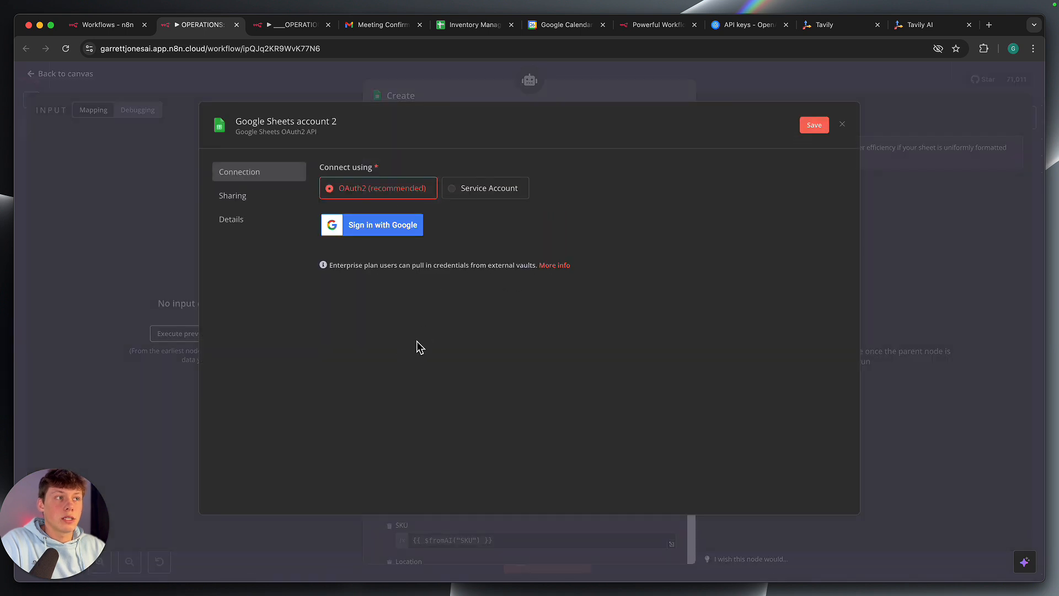
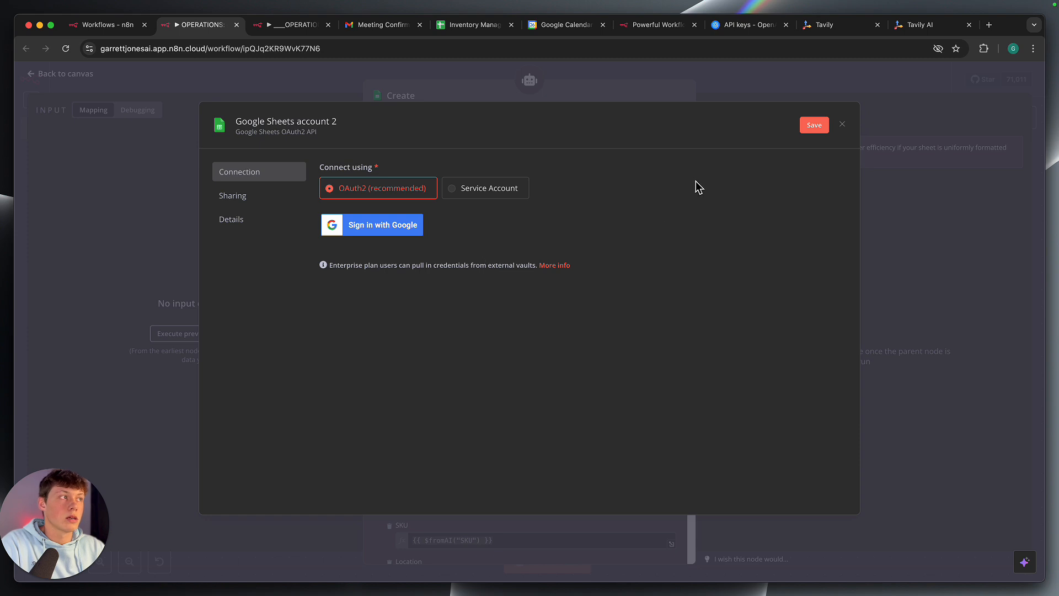
left_click(843, 125)
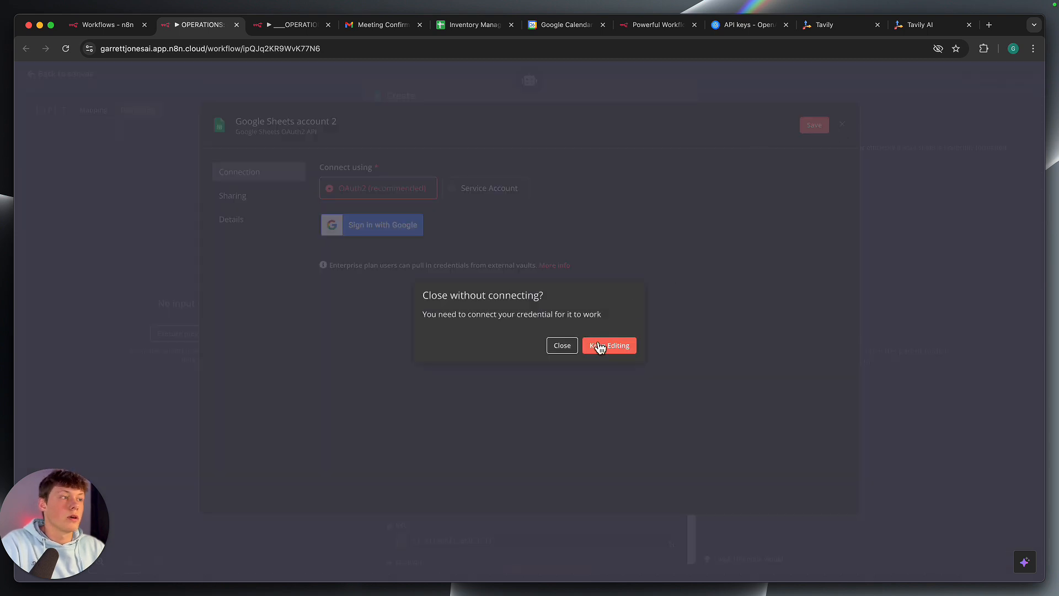
left_click(562, 345)
Examine the Create tool's description, resource, Append Row operation, and document and sheet selections
scroll(464, 316, "down", 4)
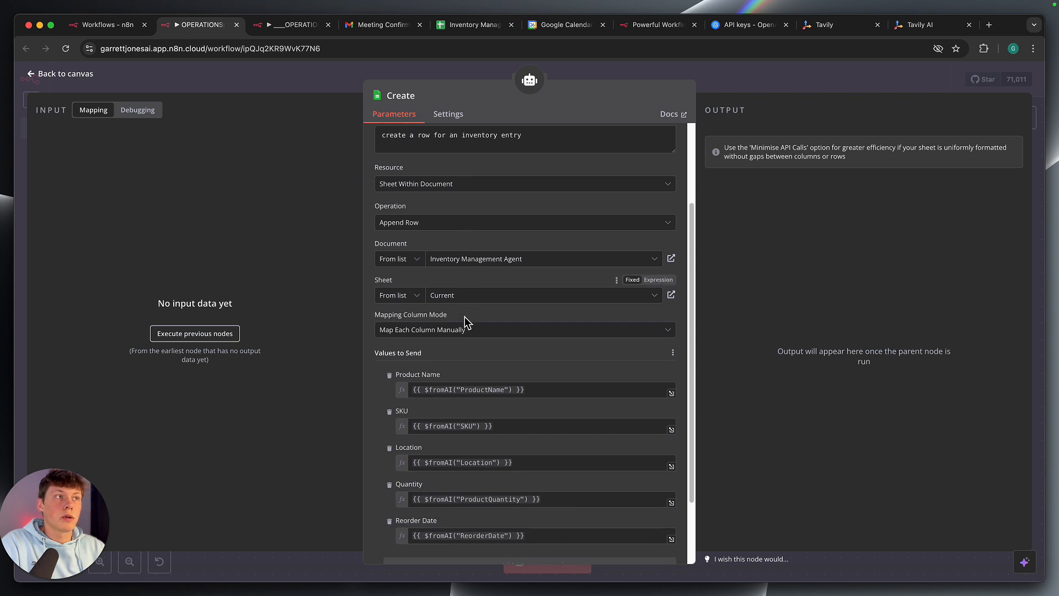
scroll(465, 317, "down", 3)
scroll(464, 317, "up", 2)
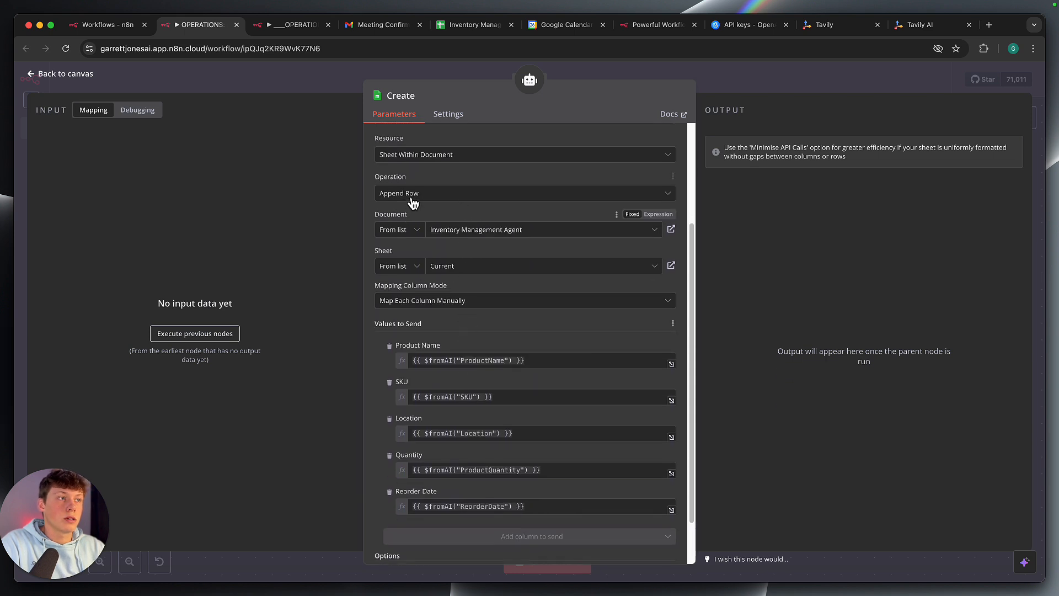
scroll(414, 205, "up", 3)
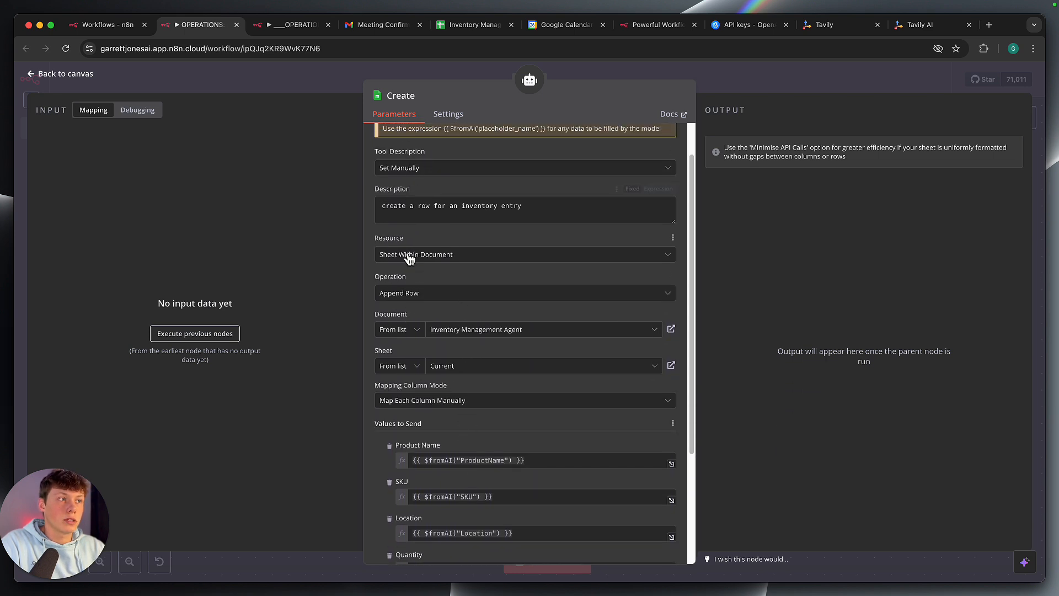
scroll(419, 304, "down", 2)
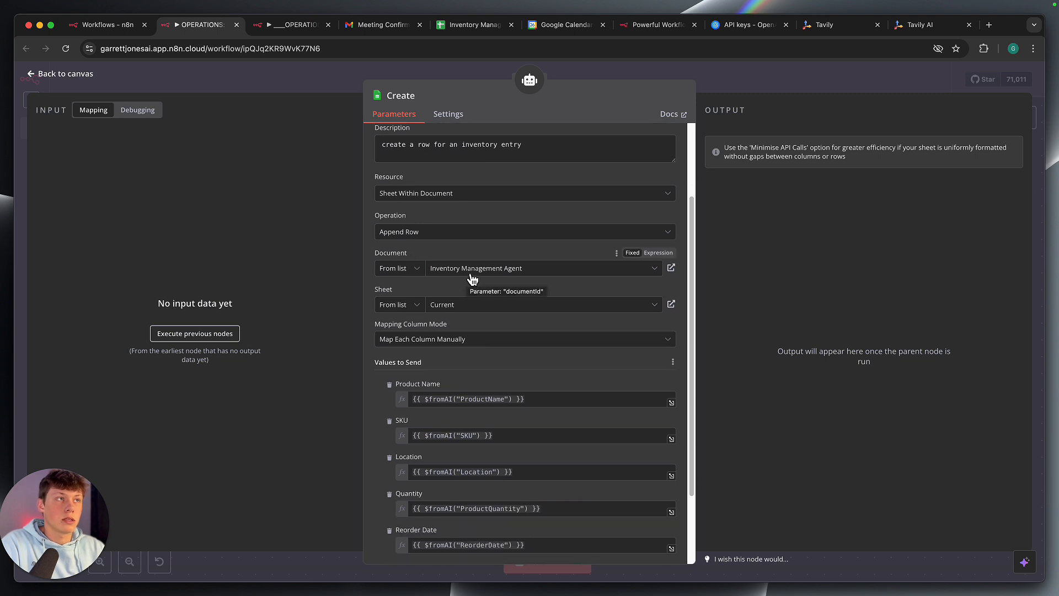
Check the inventory spreadsheet in Google Sheets against the Create tool's document and sheet settings, then review its column mappings in n8n
left_click(472, 27)
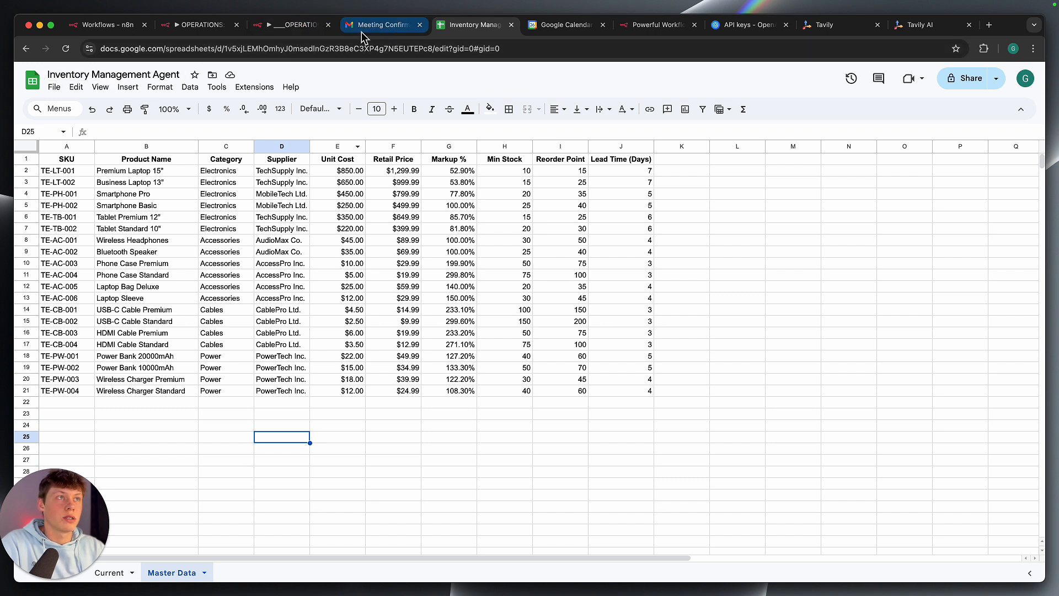
left_click(199, 25)
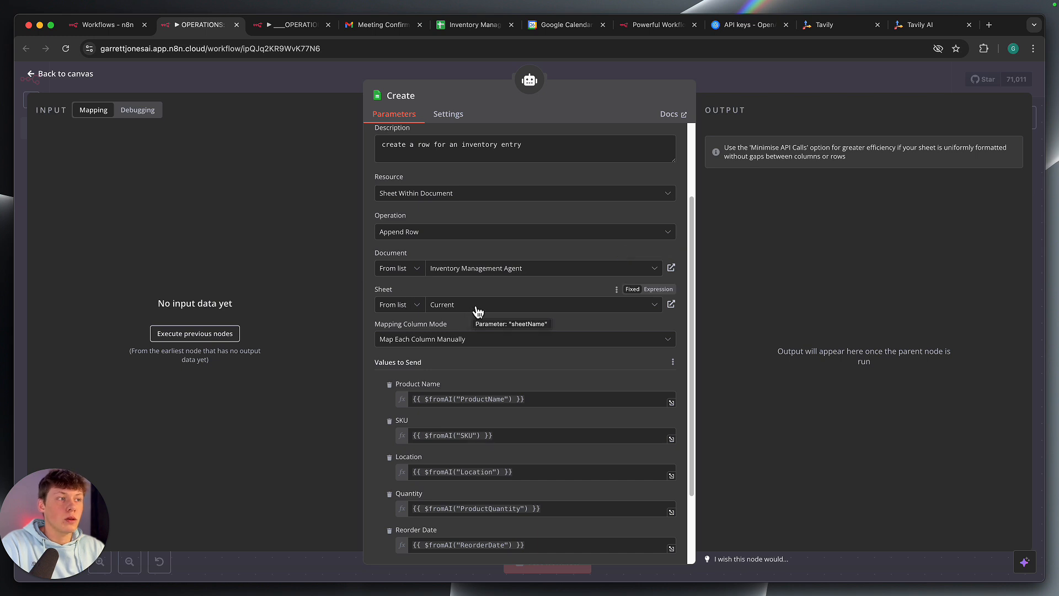
scroll(478, 312, "down", 4)
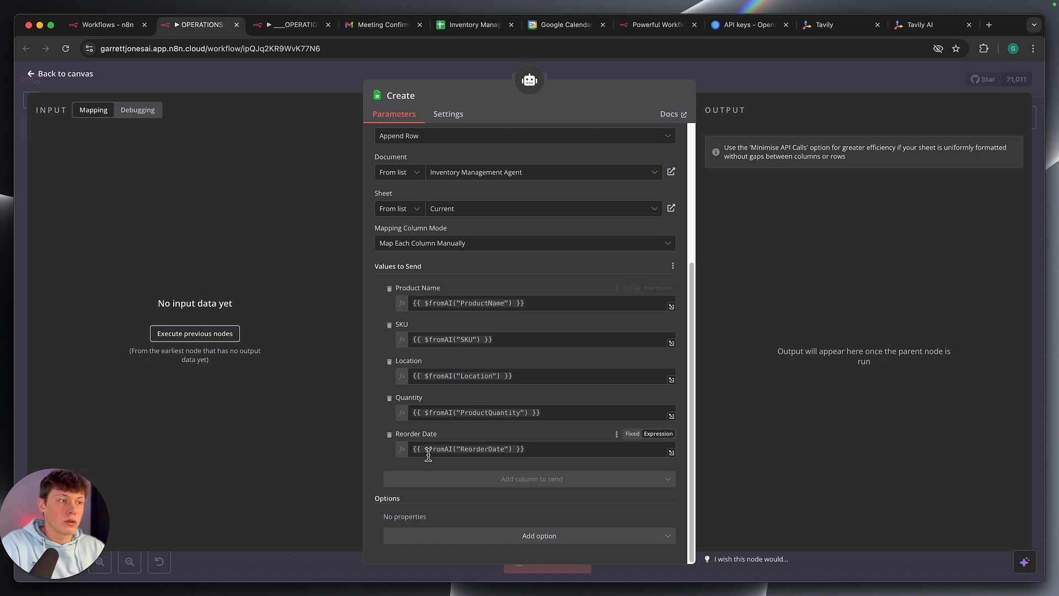
Clear and remove the Reorder Date column mapping in the Create tool, then add the column back in expression mode
triple_click(445, 449)
key("super+c")
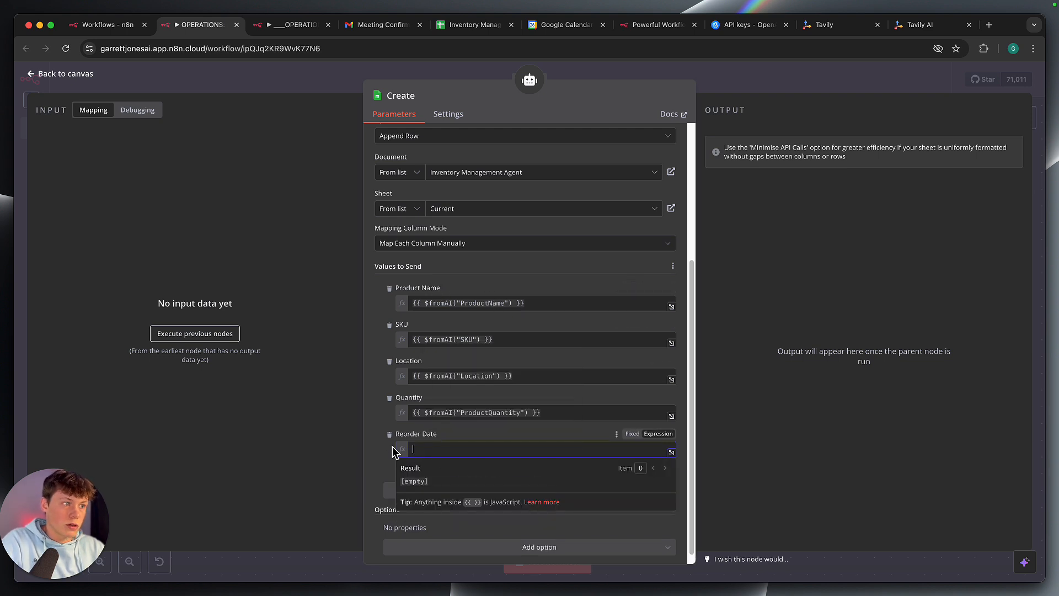
left_click(390, 434)
left_click(429, 483)
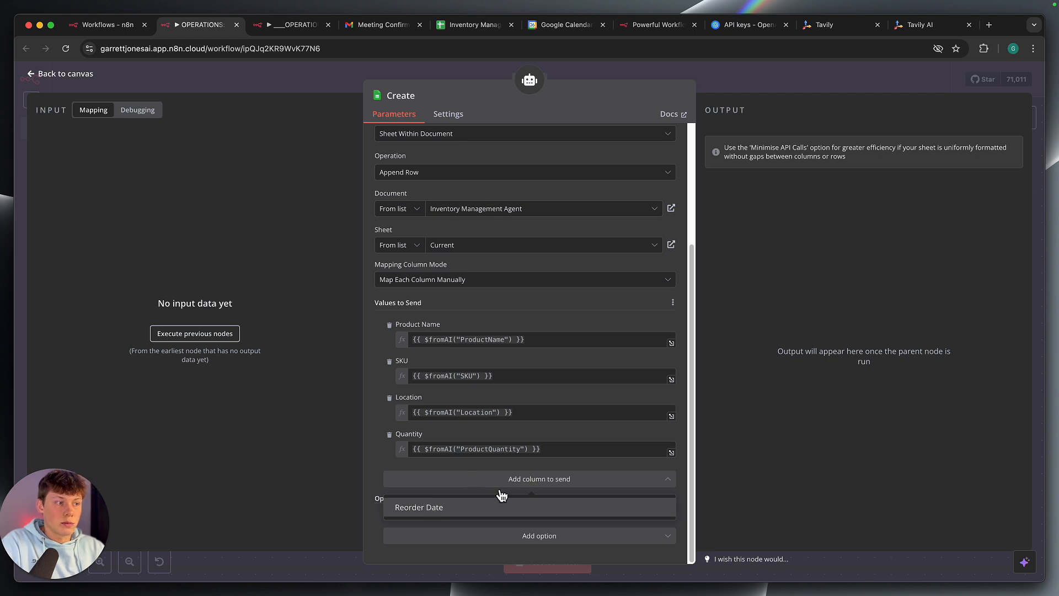
left_click(442, 508)
left_click(442, 491)
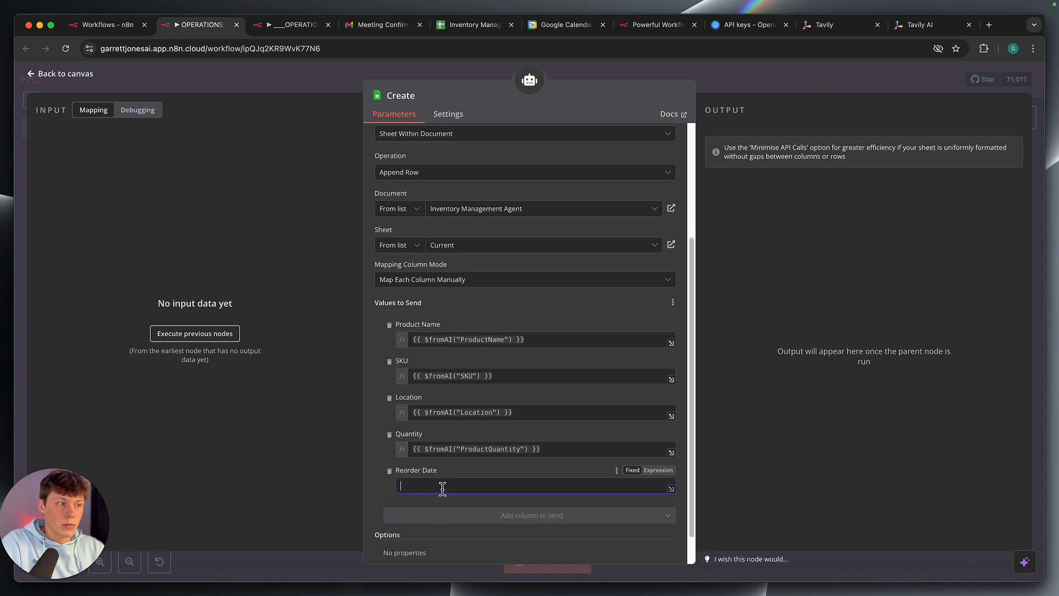
left_click(658, 470)
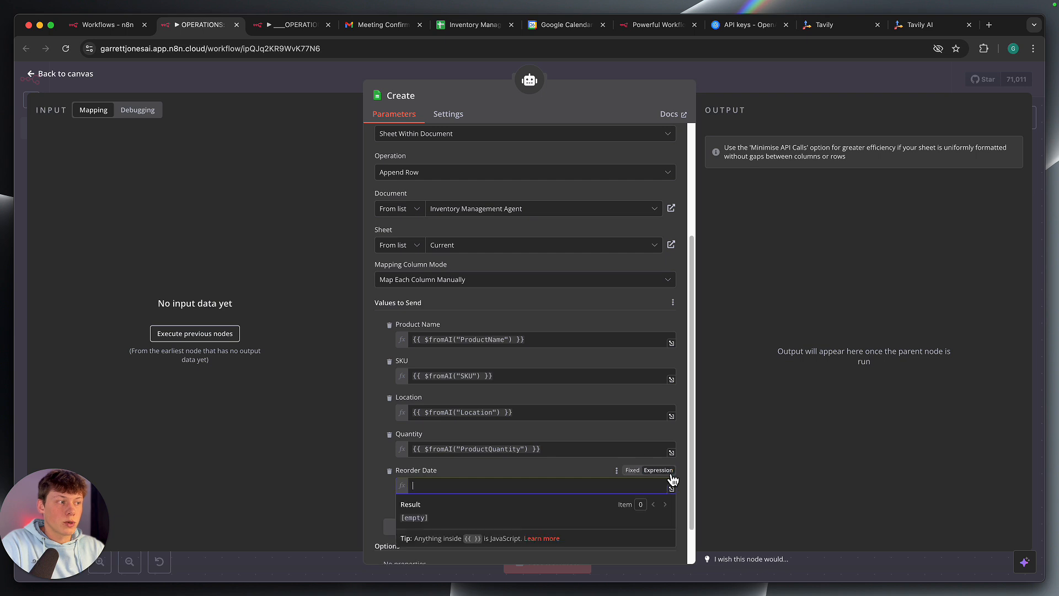
Enter {{ $fromAI("ReorderDate") }} as the Reorder Date value
key("super+v")
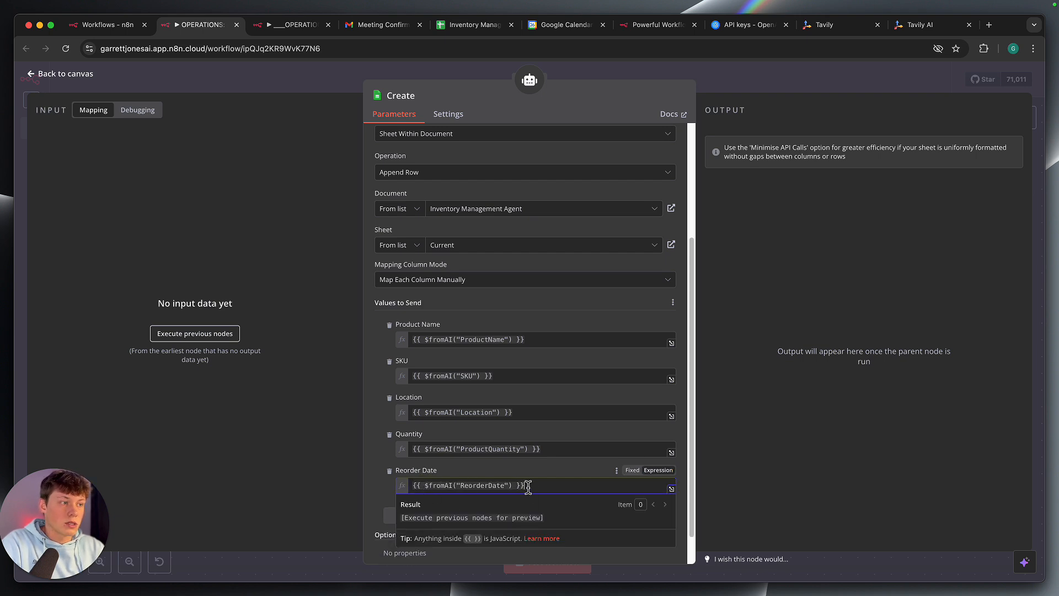
key("super+z")
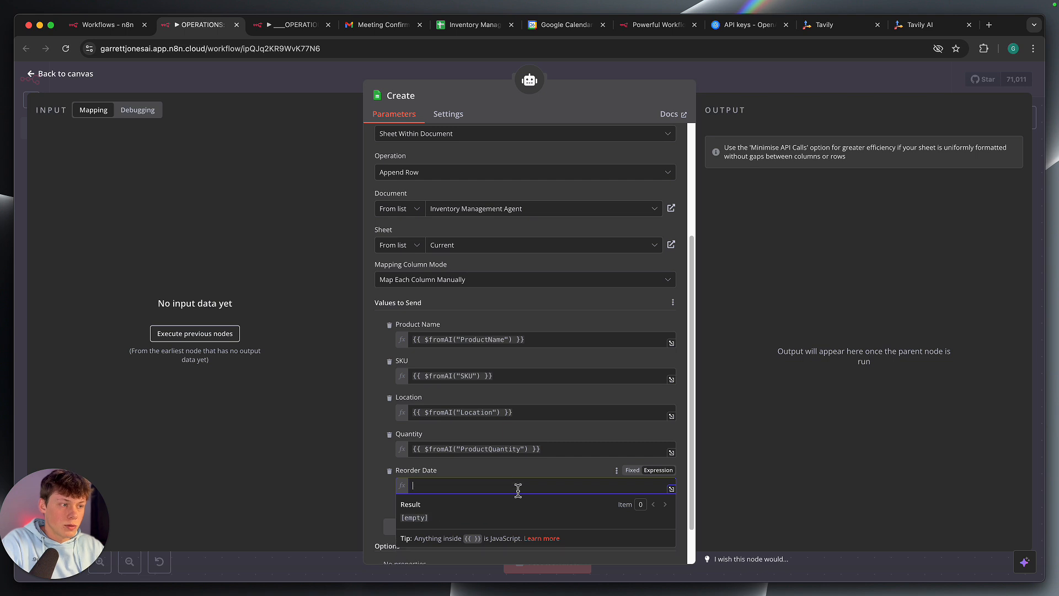
type("{ ")
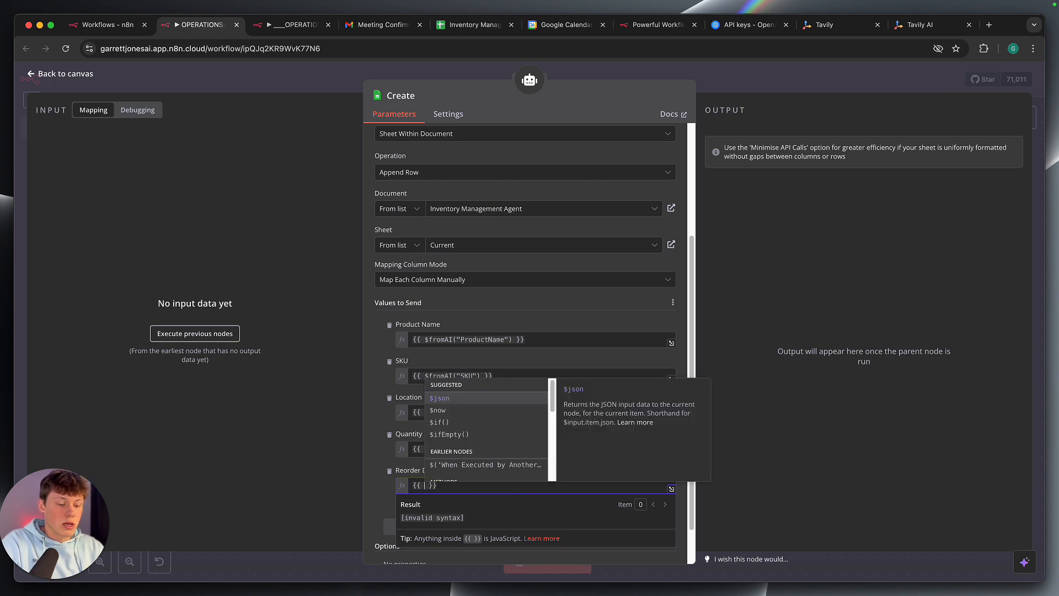
type("$fromAI")
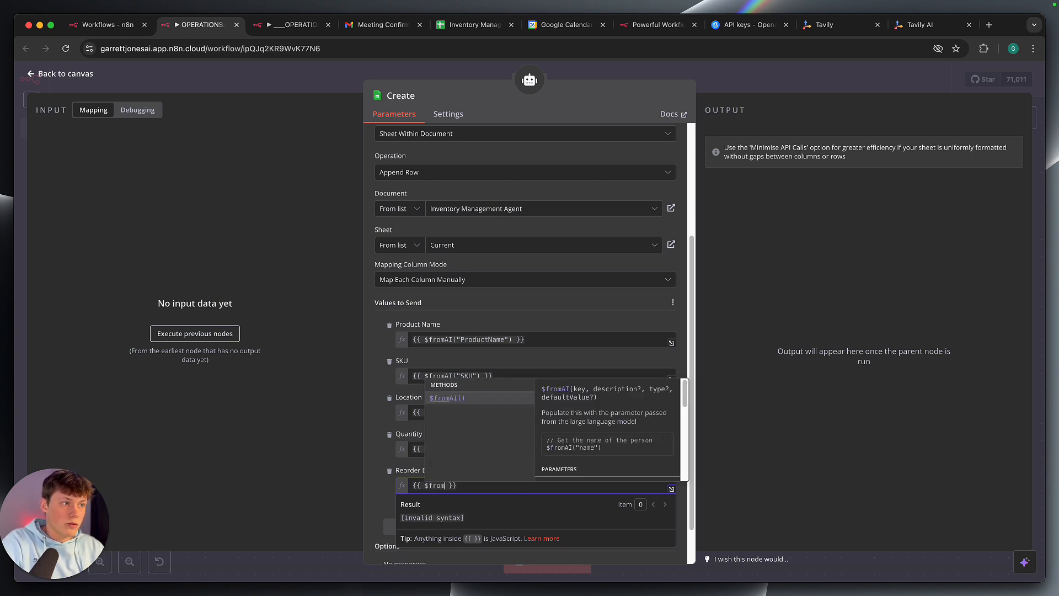
type("(")
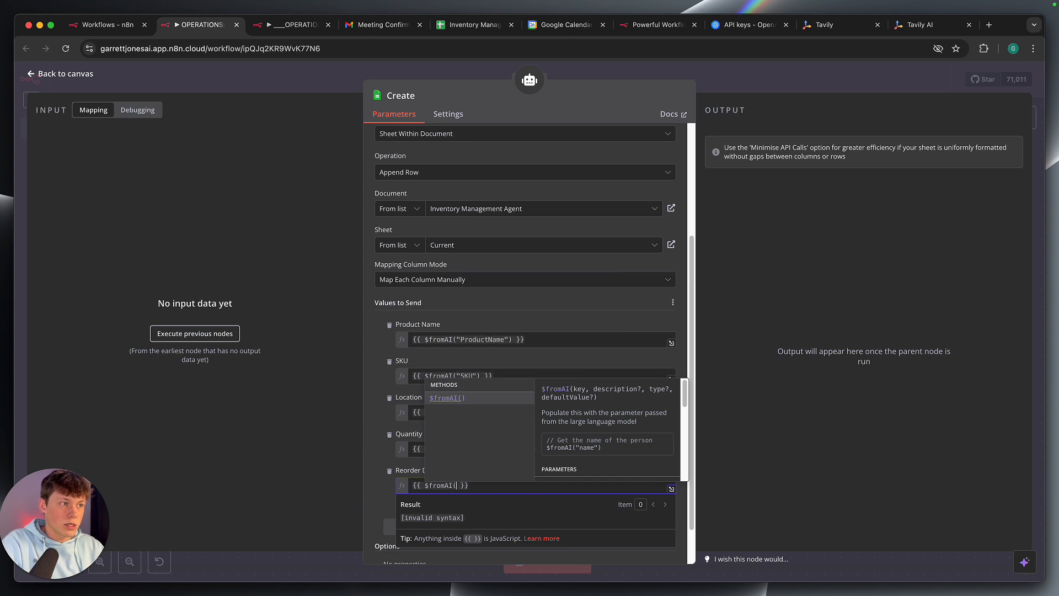
type("\"ReorderDate\"")
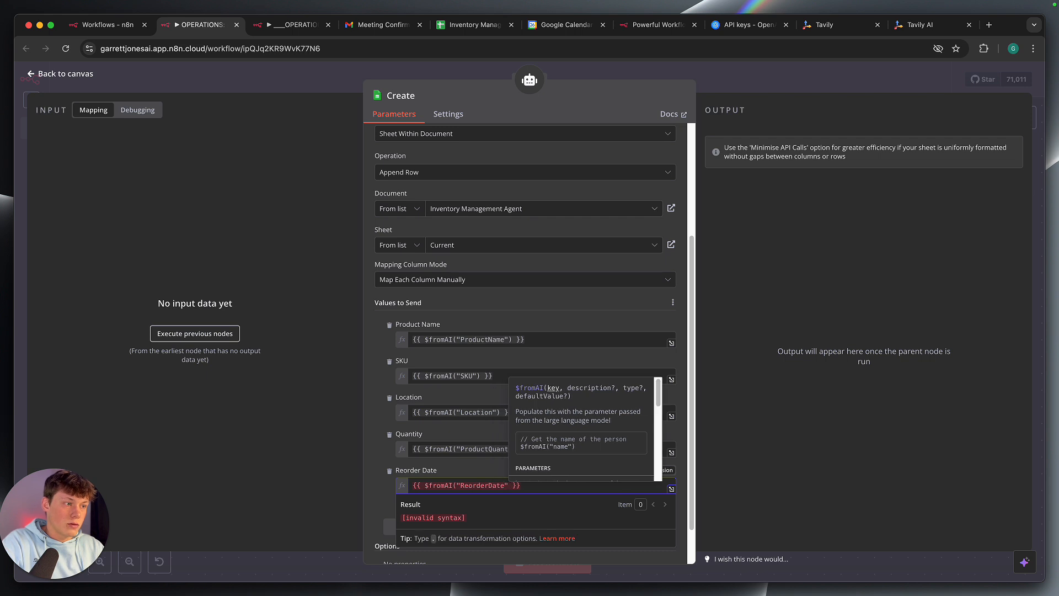
type(")")
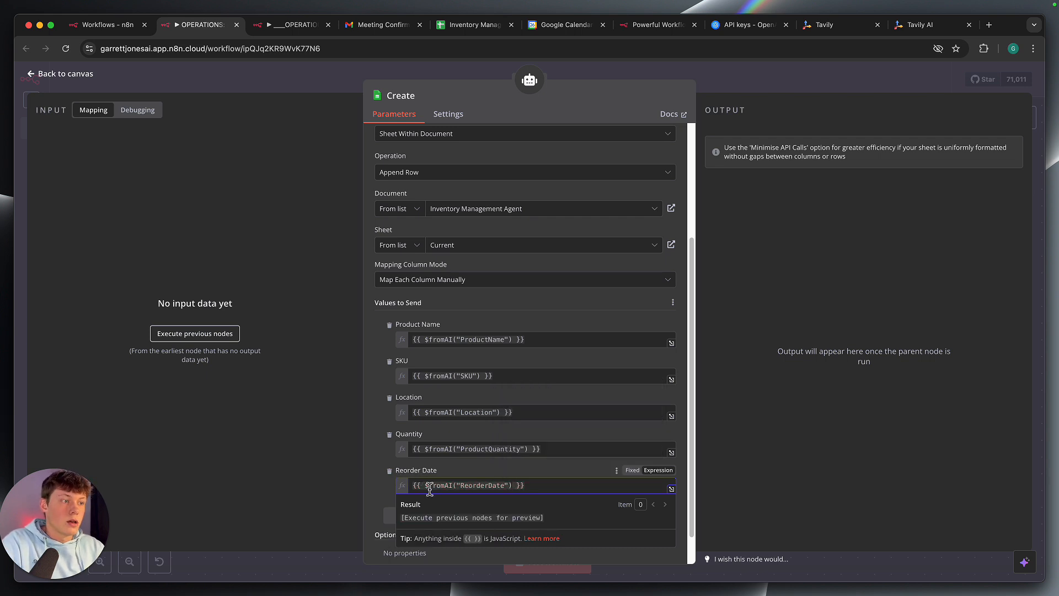
Examine the Reorder Date expression, highlighting its $fromAI function and the ReorderDate key
mouse_move(430, 489)
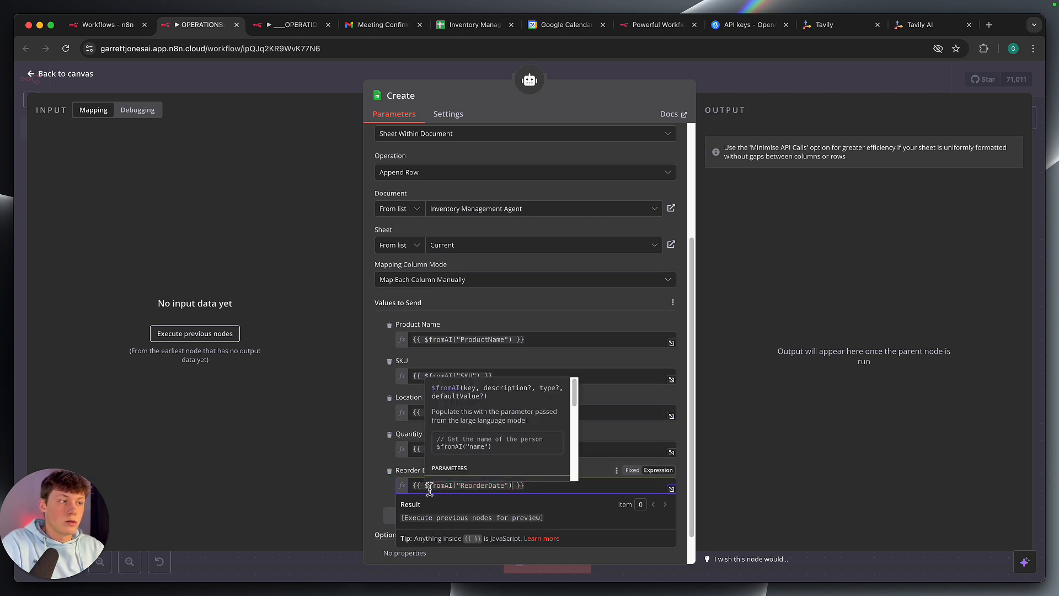
double_click(462, 486)
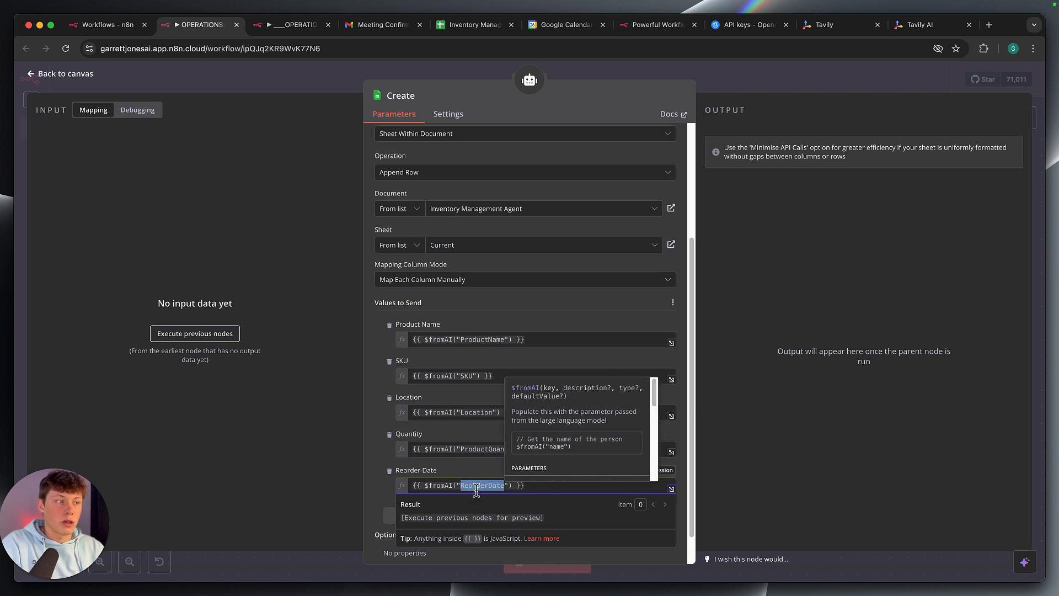
left_click(471, 476)
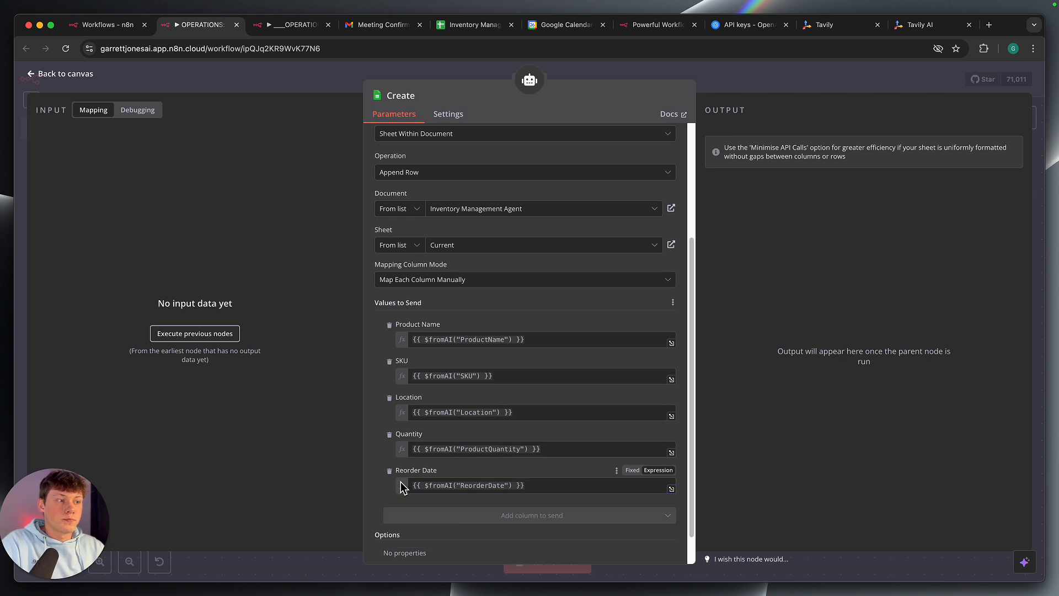
left_click_drag(414, 489, 579, 496)
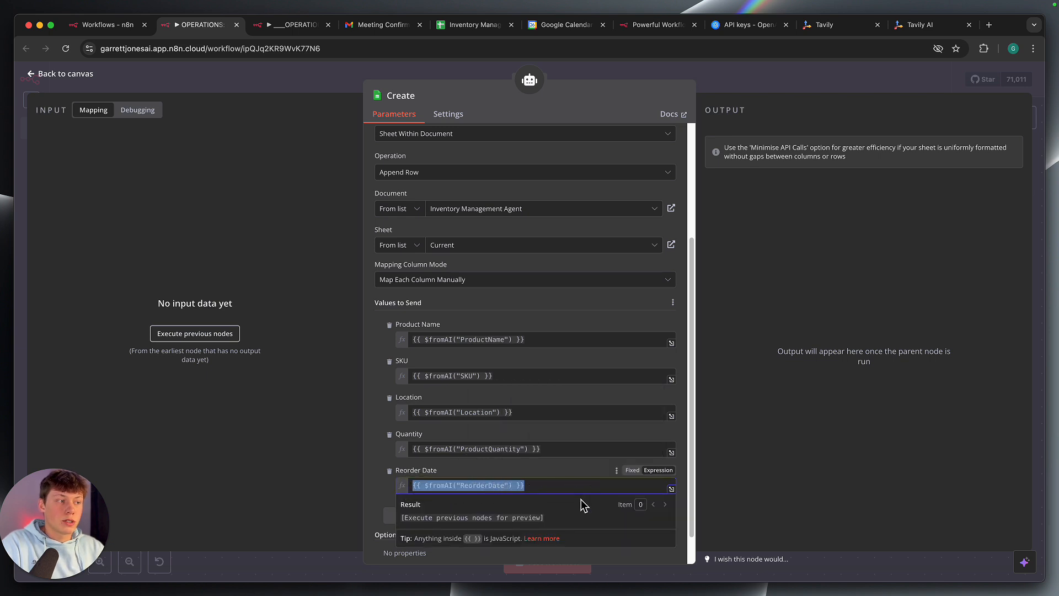
left_click(565, 485)
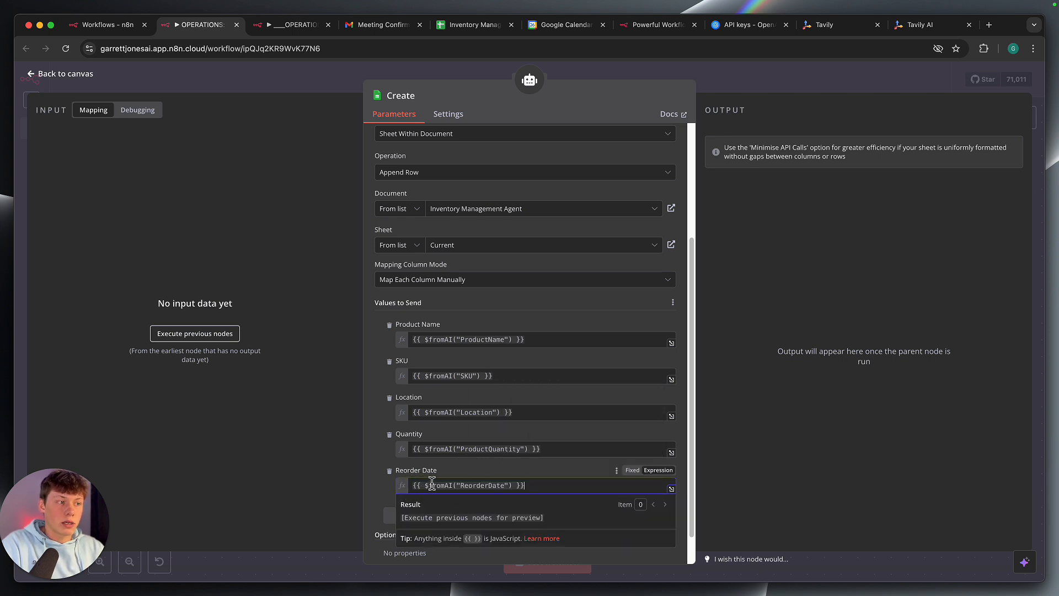
left_click(426, 485)
left_click_drag(426, 485, 512, 486)
left_click(457, 485)
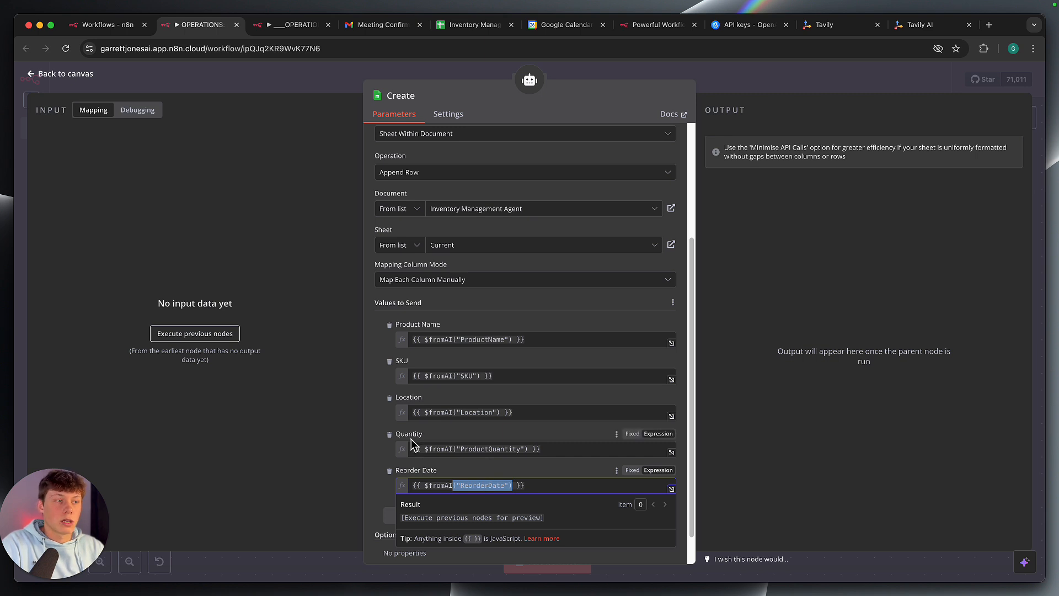
Review the Create tool's column mappings and options, then return to the workflow canvas
left_click(455, 433)
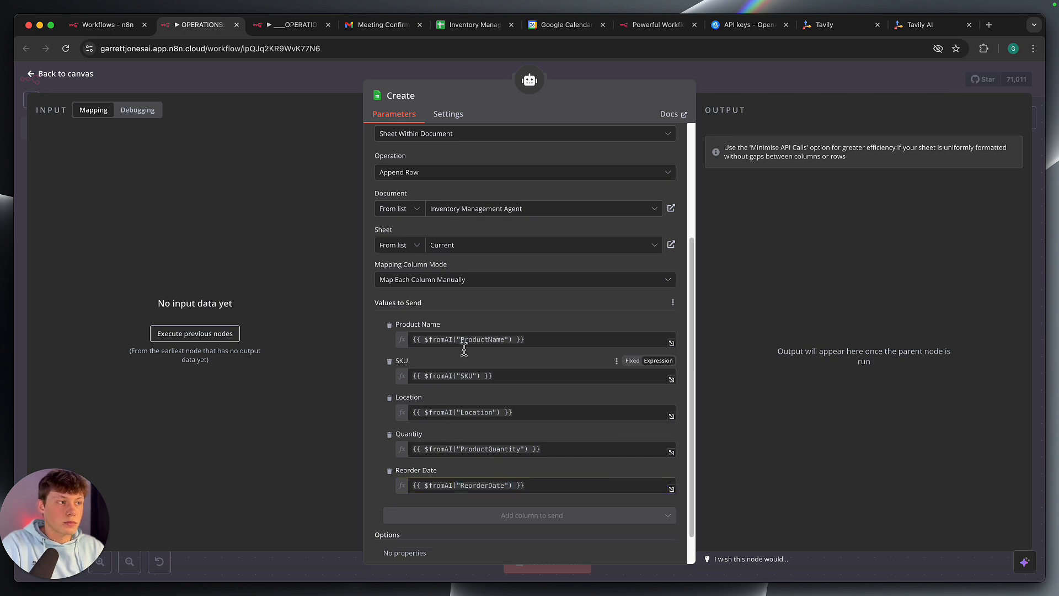
scroll(482, 513, "down", 1)
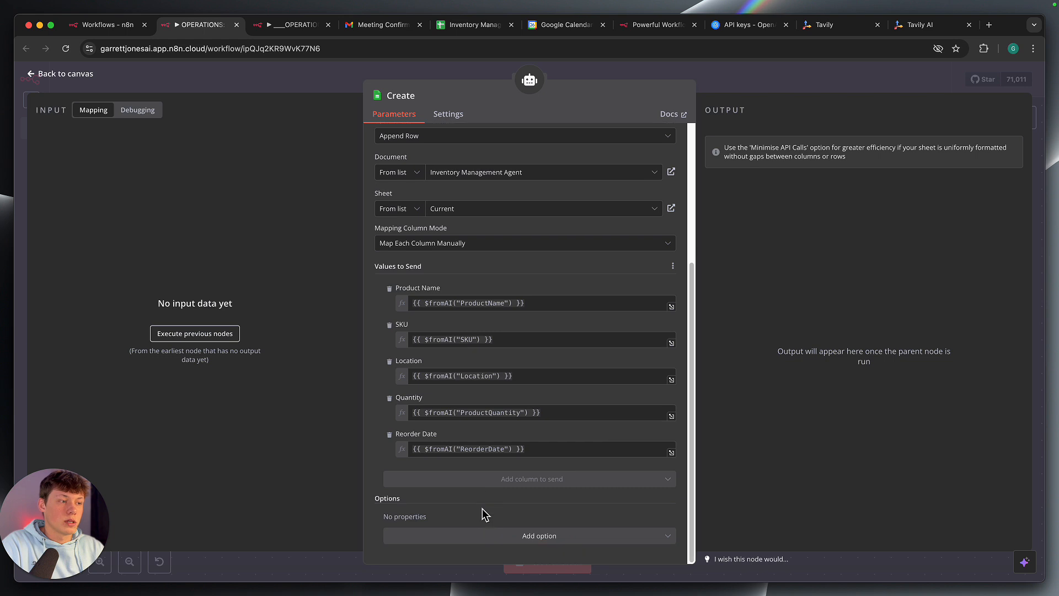
scroll(467, 298, "up", 1)
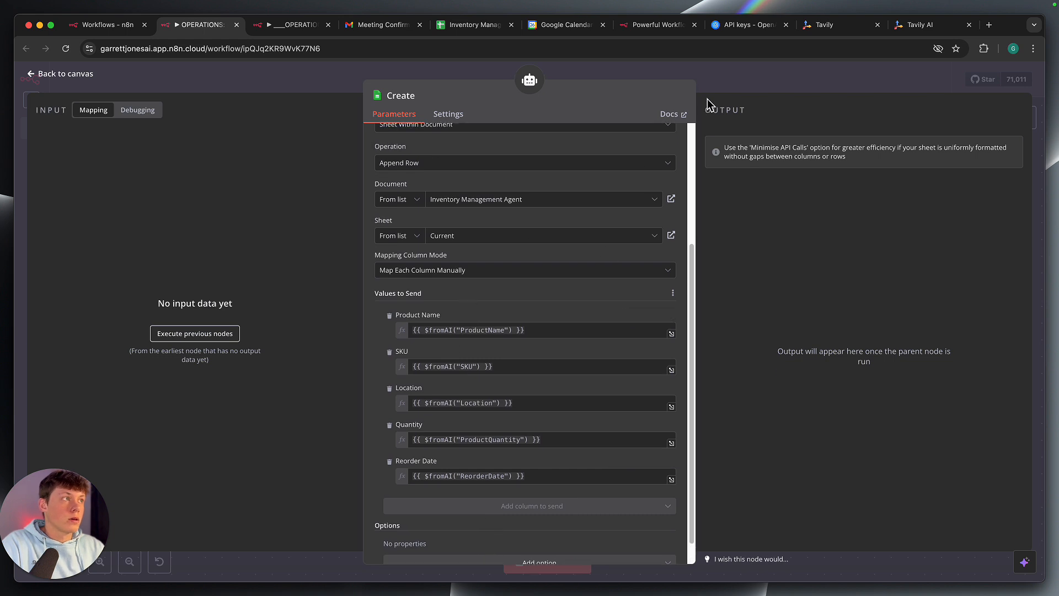
left_click(717, 87)
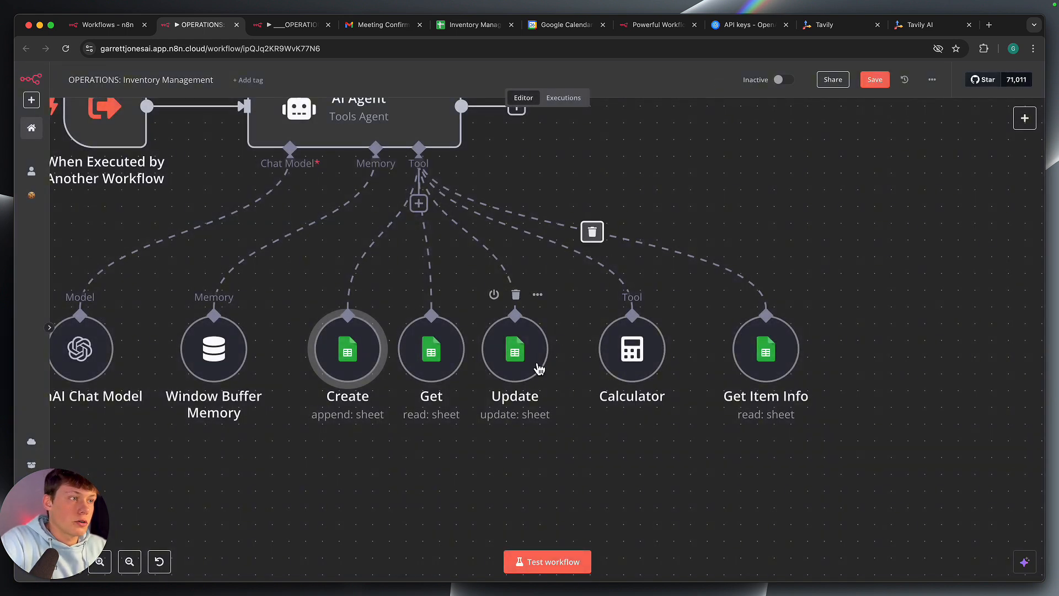
Open the Get sheet tool and review its description, Get Row(s) operation, document, sheet and filters
double_click(435, 356)
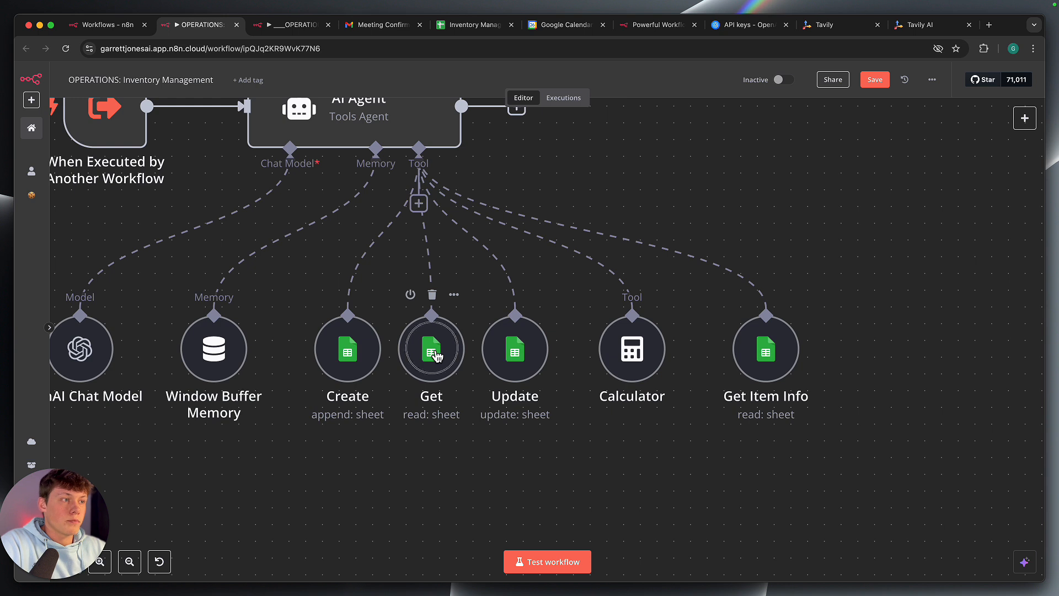
scroll(492, 426, "down", 2)
scroll(491, 426, "up", 2)
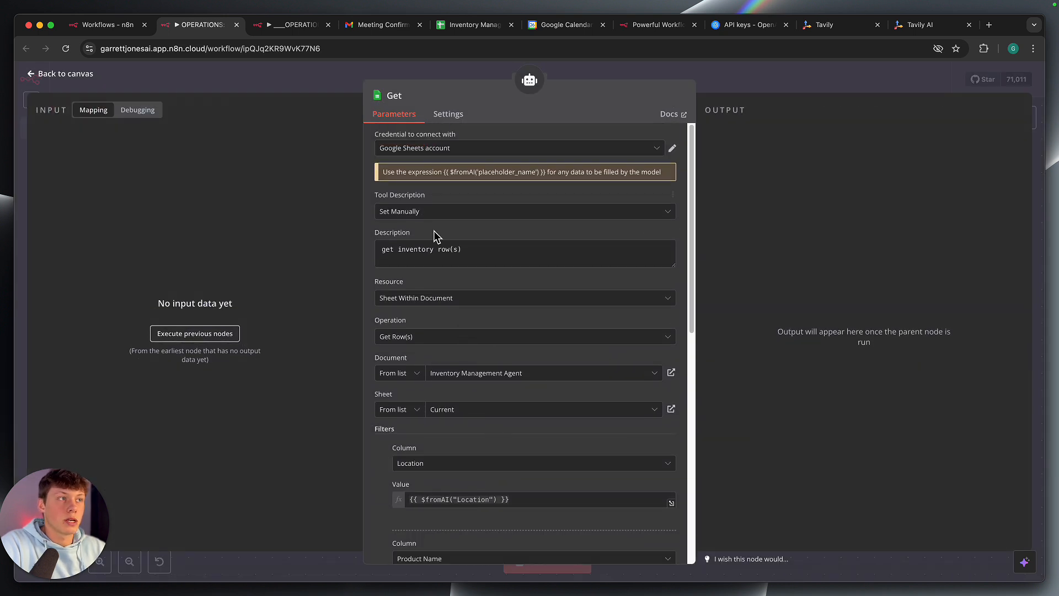
scroll(436, 320, "down", 4)
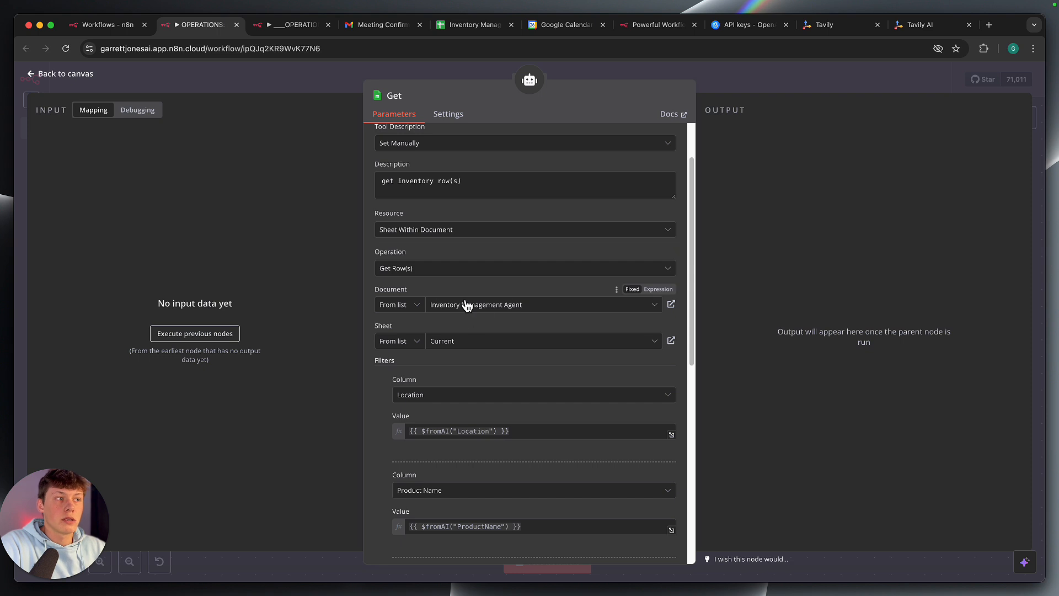
scroll(480, 352, "down", 2)
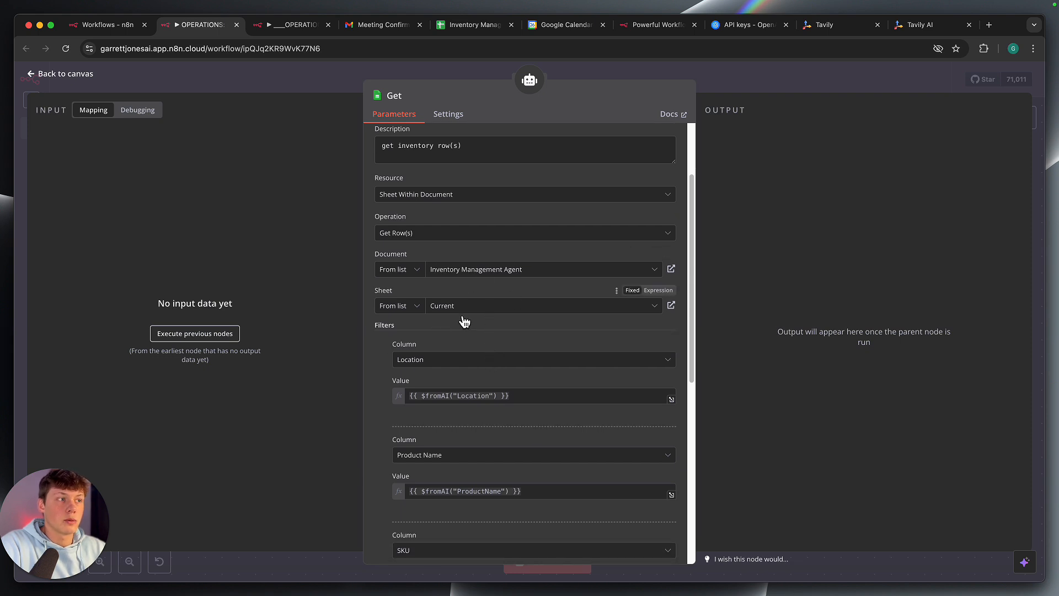
scroll(484, 371, "down", 10)
scroll(482, 375, "up", 1)
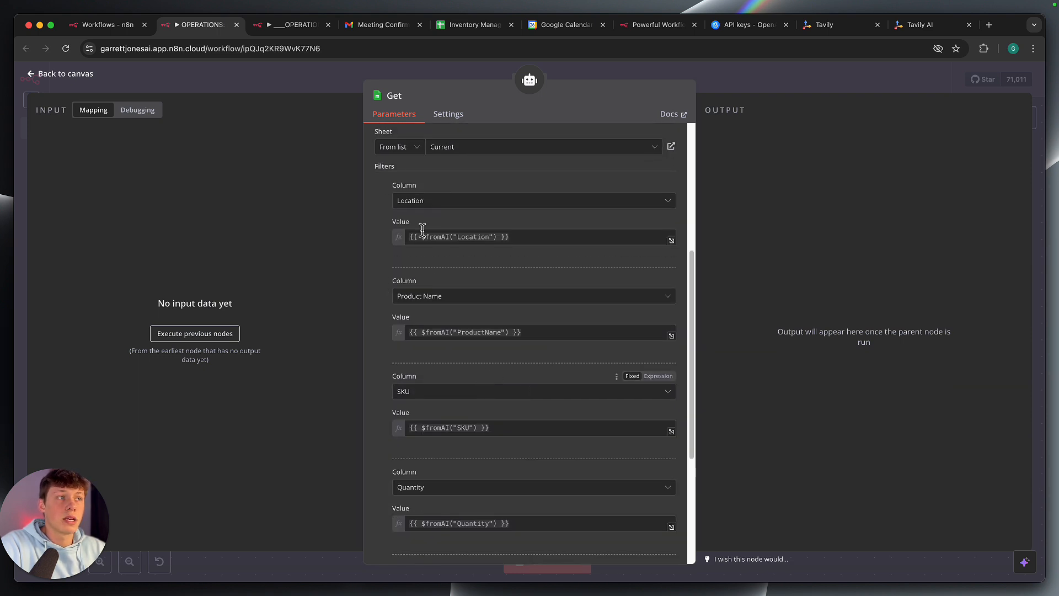
Examine the Get tool's first filter, checking the available columns with Location selected and its $fromAI value expression
double_click(386, 166)
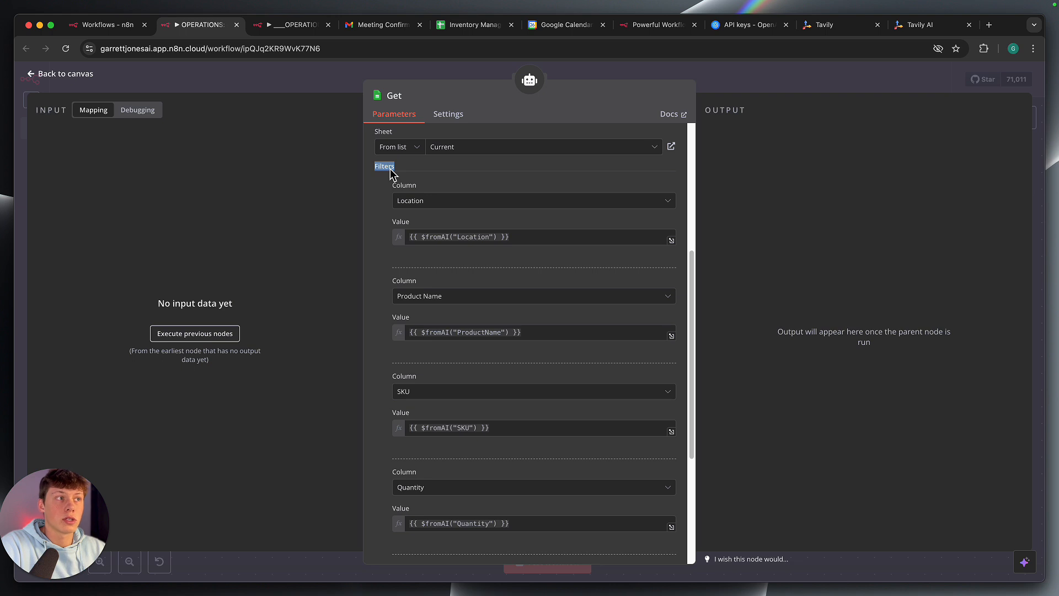
scroll(452, 211, "down", 3)
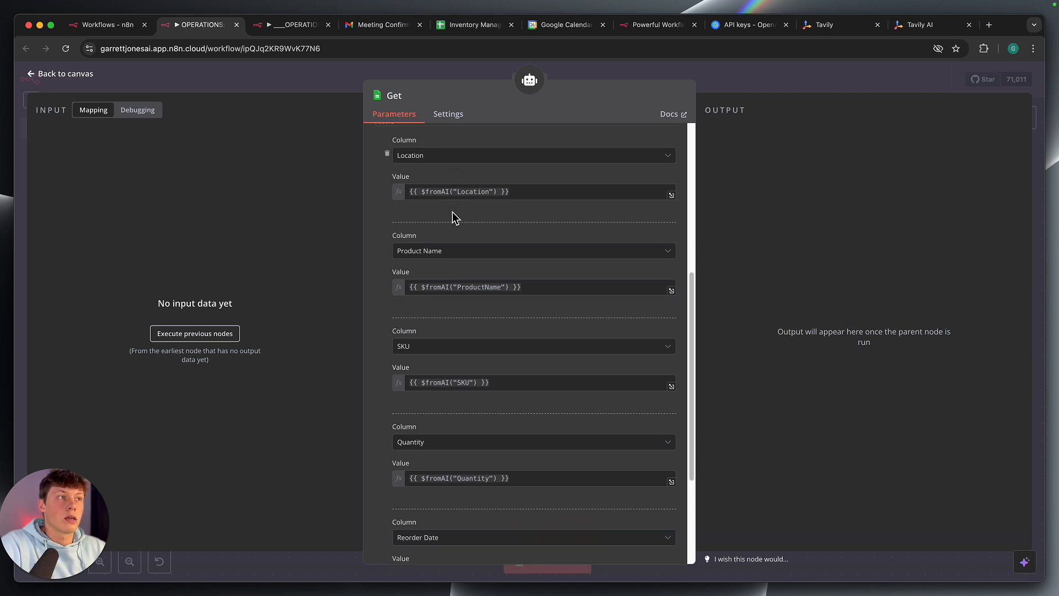
left_click(453, 159)
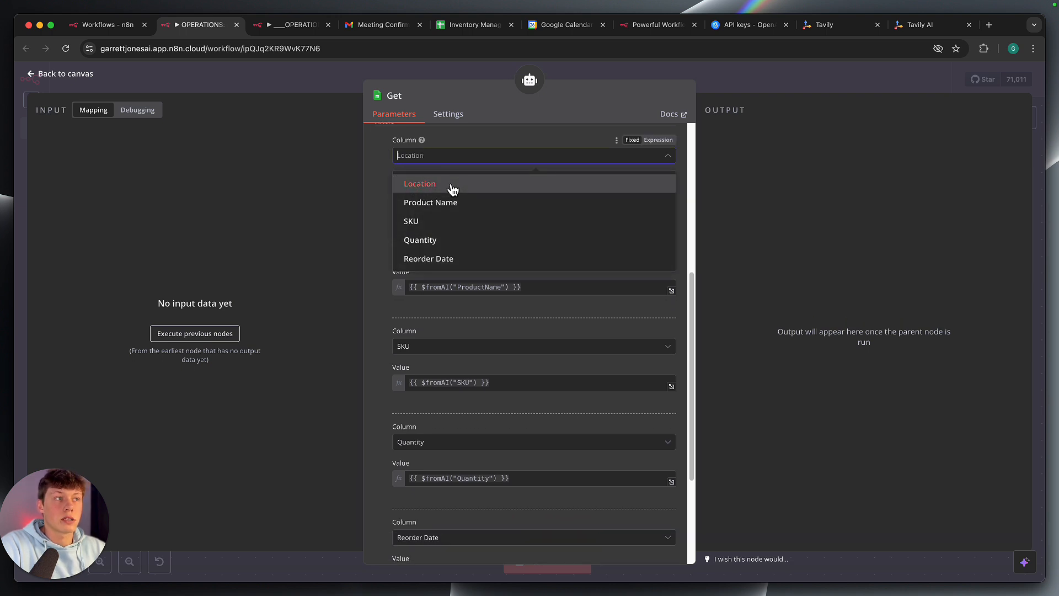
left_click(452, 189)
left_click(451, 191)
key("super+a")
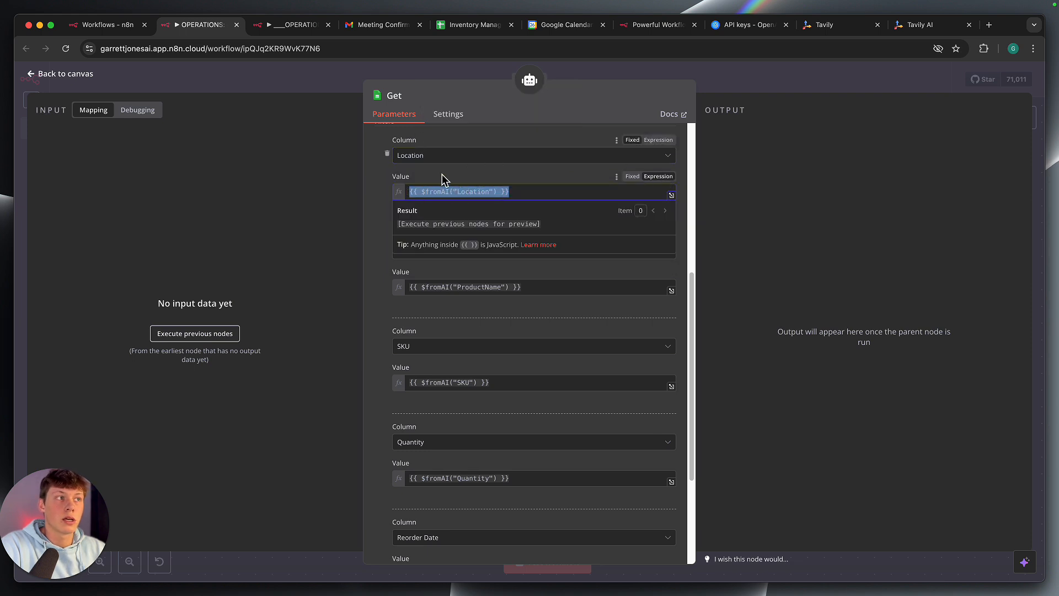
left_click(468, 178)
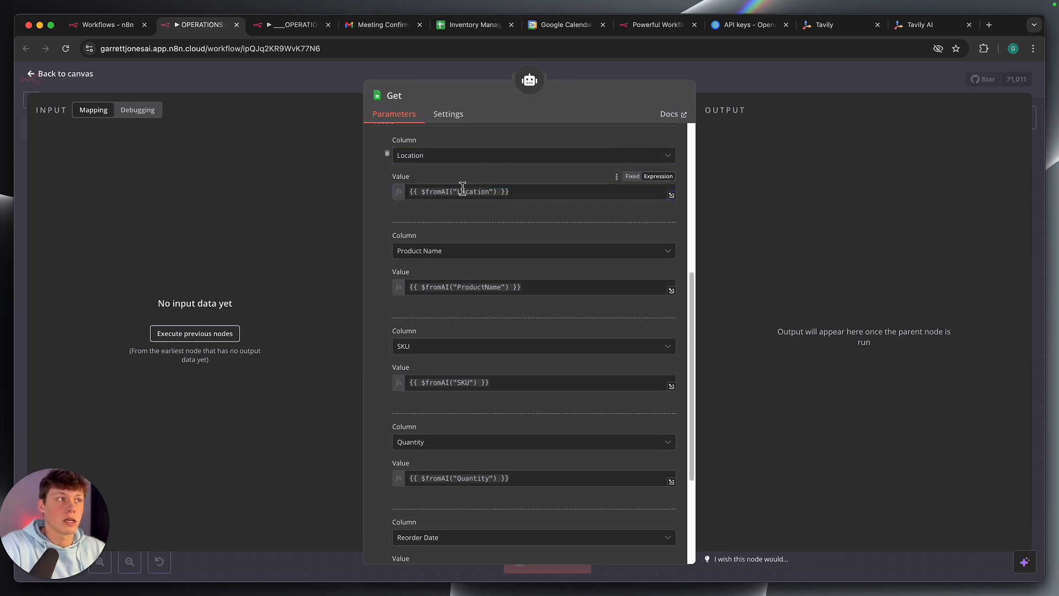
left_click(462, 190)
left_click(444, 175)
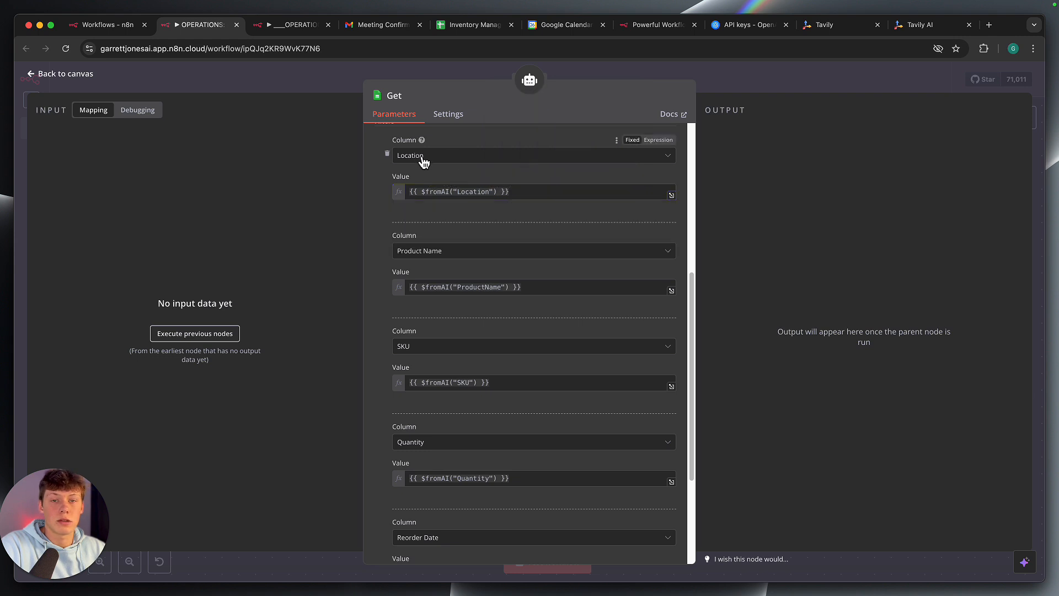
Review the remaining Get filters through Reorder Date and check the Combine Filters choices, leaving OR selected
scroll(449, 293, "down", 4)
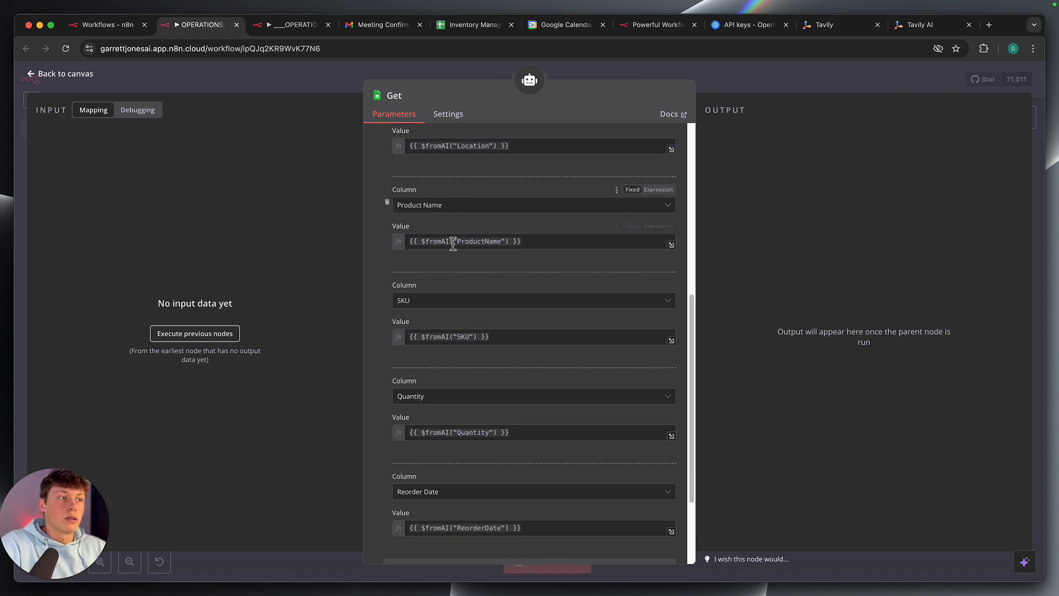
scroll(458, 337, "down", 2)
scroll(461, 447, "down", 1)
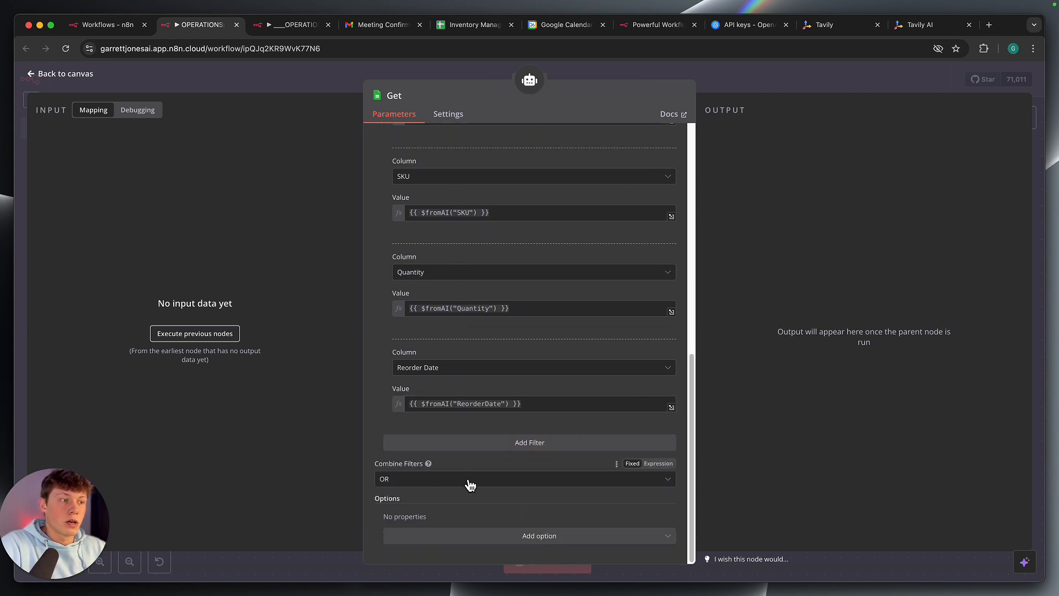
left_click(435, 483)
left_click(486, 542)
left_click(465, 486)
left_click(461, 543)
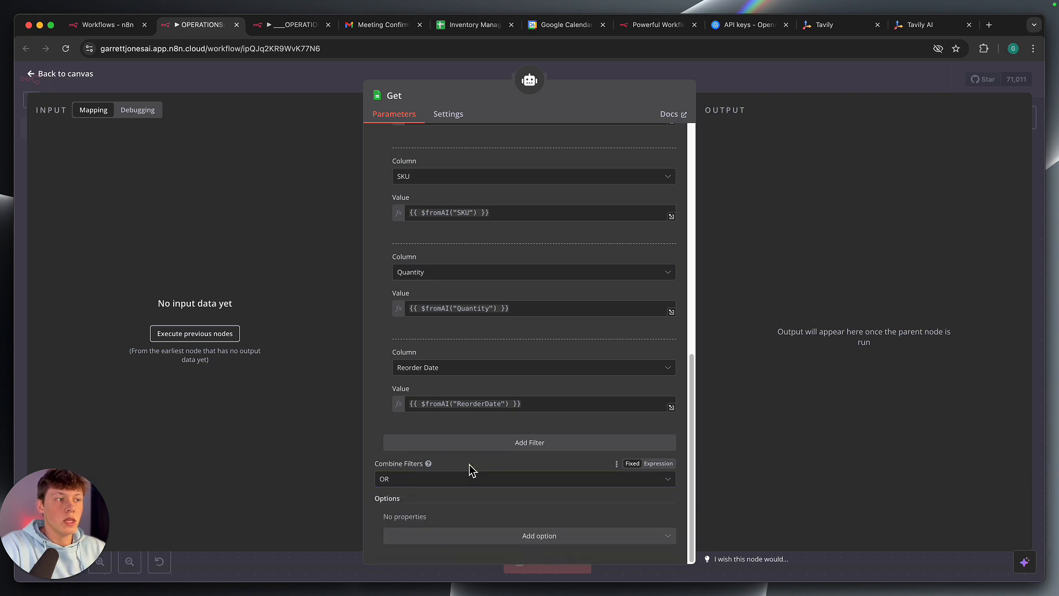
Recheck the Get tool's column filters and the Combine Filters choices, then return to the workflow canvas
scroll(469, 464, "up", 4)
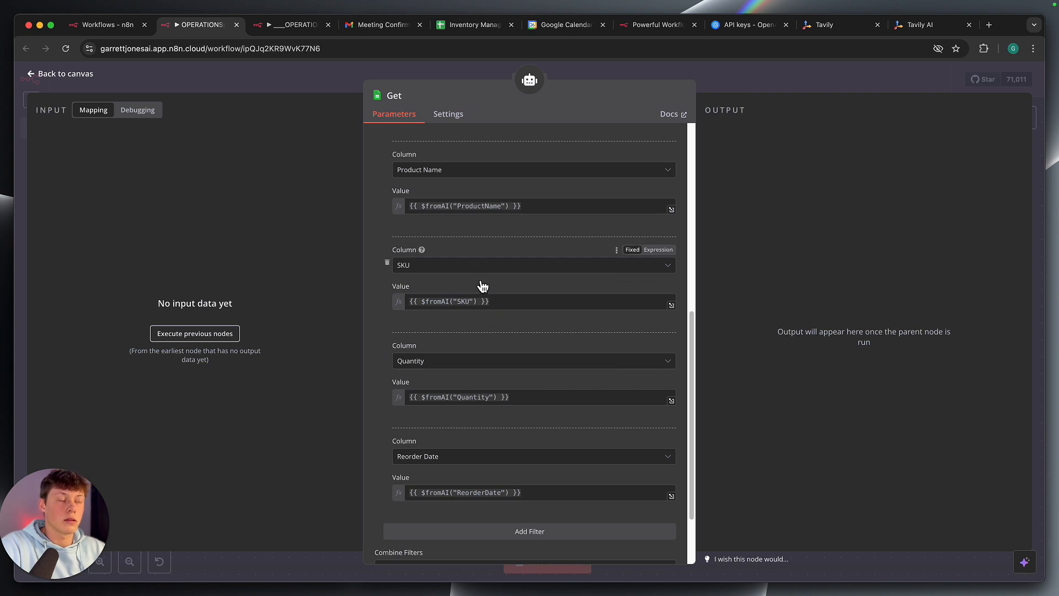
scroll(479, 269, "down", 3)
left_click(463, 484)
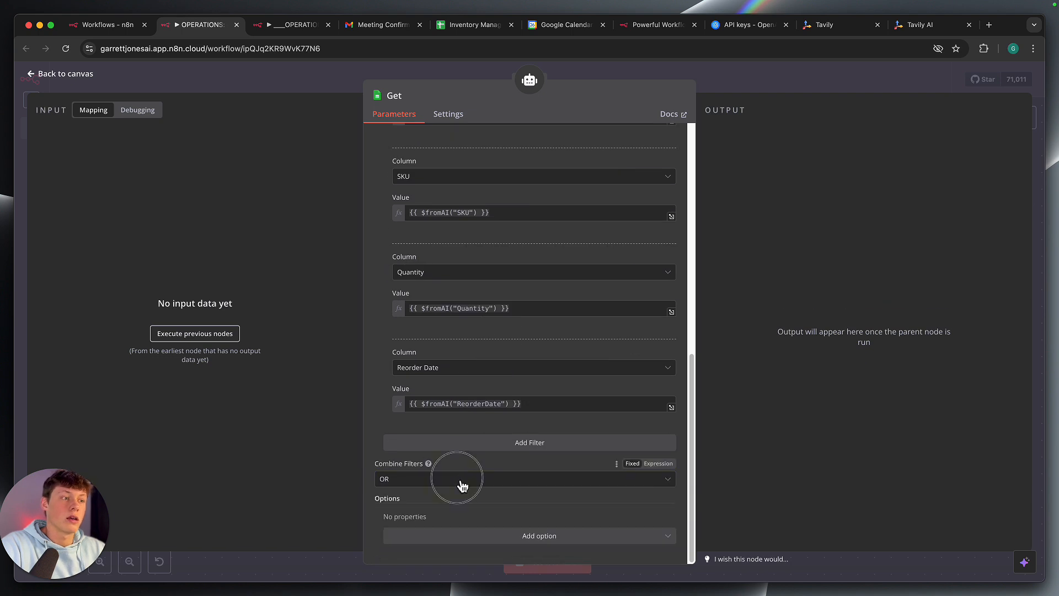
scroll(475, 461, "up", 3)
scroll(474, 459, "up", 2)
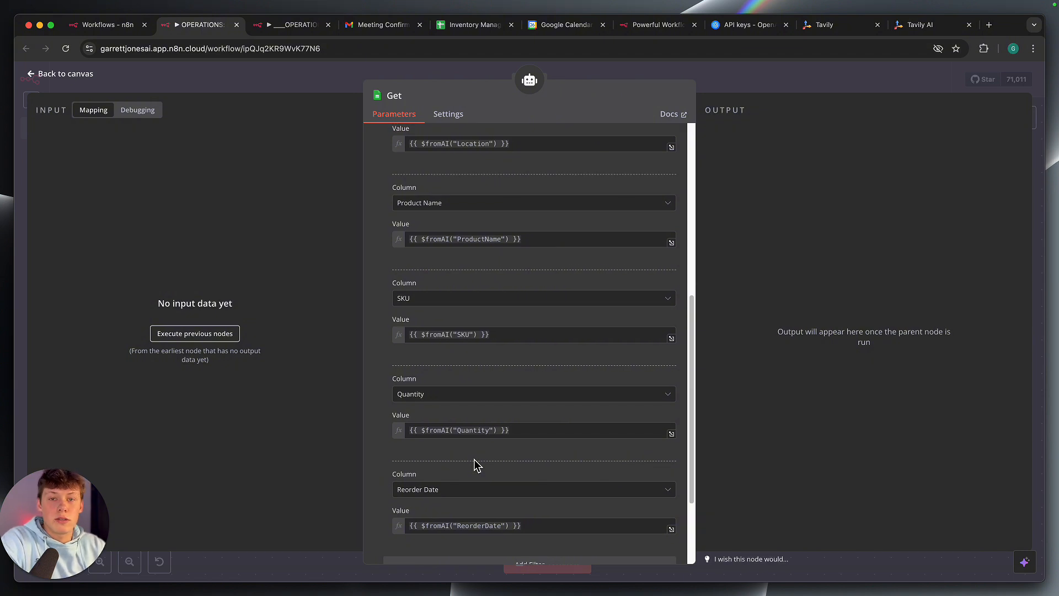
scroll(474, 461, "down", 3)
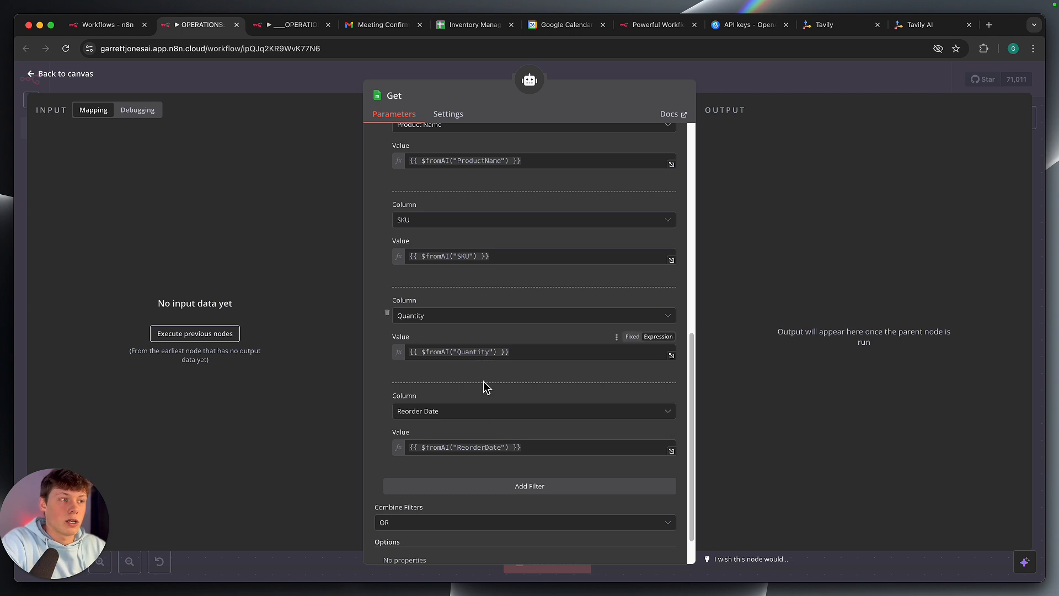
scroll(484, 425, "down", 2)
left_click(473, 479)
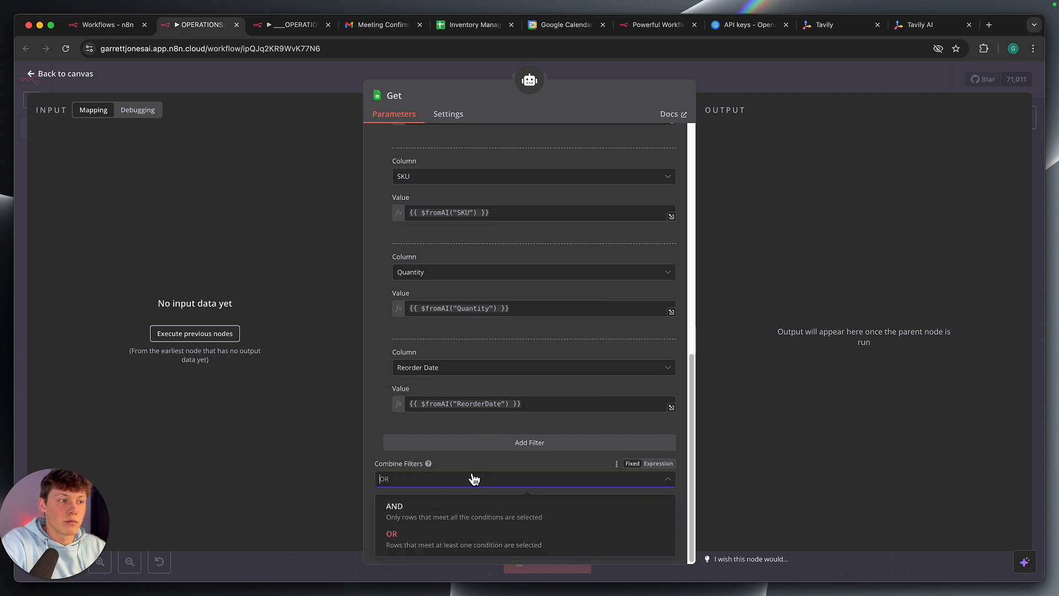
left_click(470, 464)
left_click(749, 85)
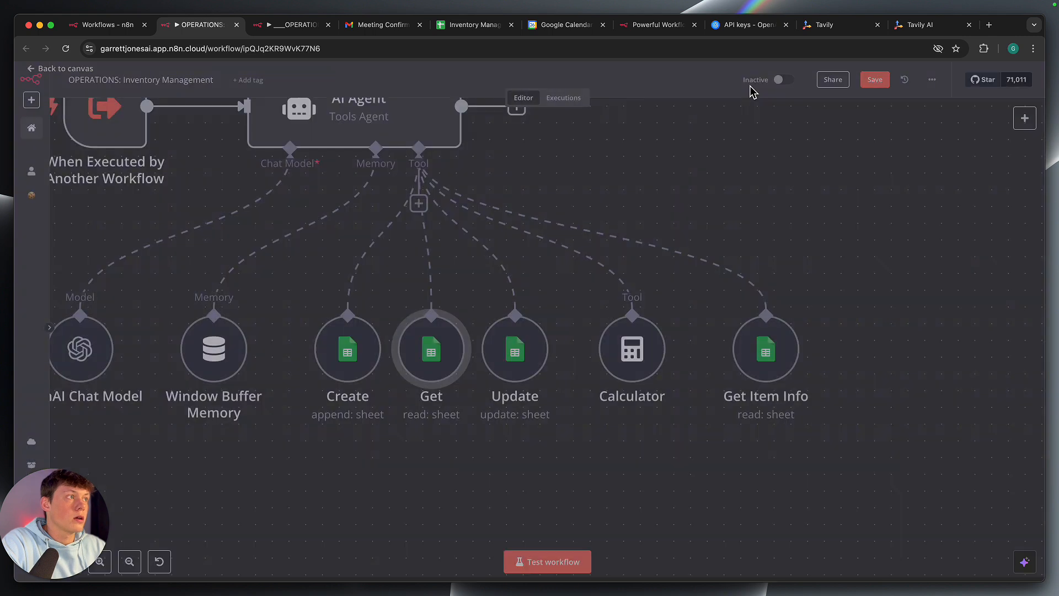
Open the Update sheet tool and review its description, Update Row operation, document, sheet and column mapping mode
double_click(516, 367)
scroll(518, 380, "down", 3)
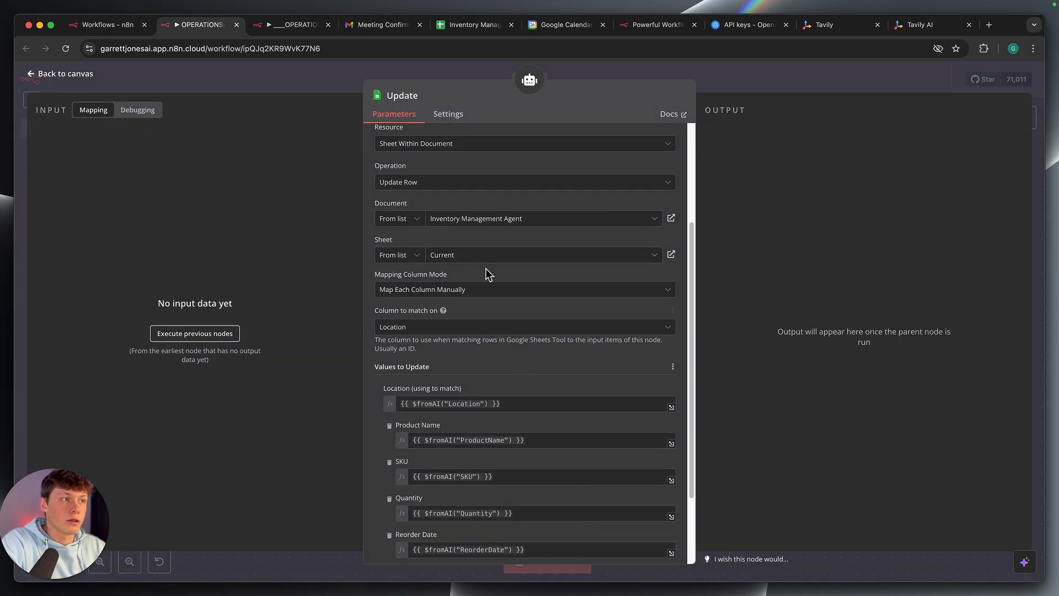
scroll(499, 220, "up", 3)
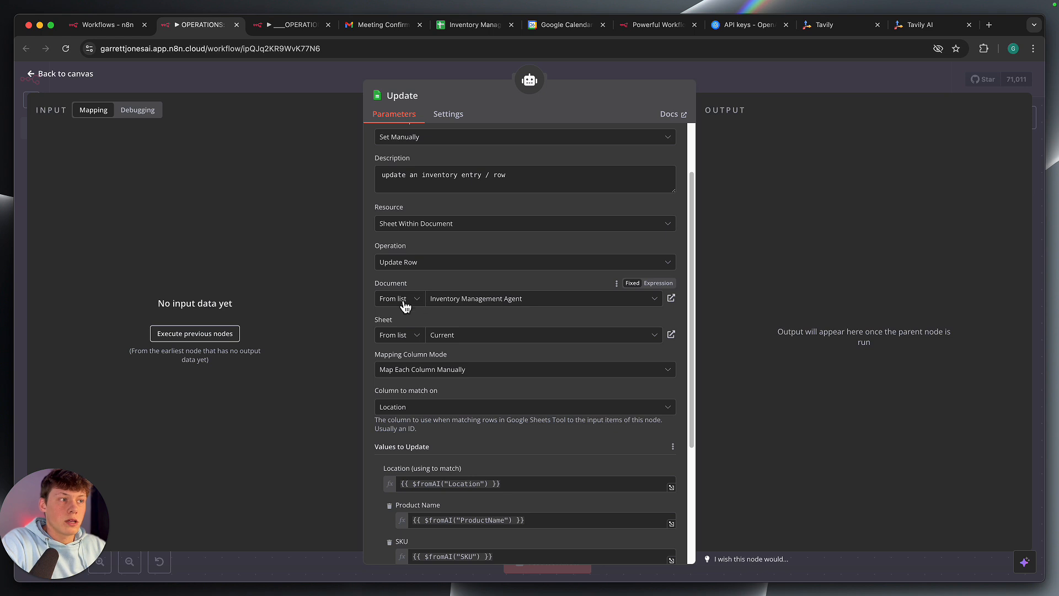
scroll(498, 343, "down", 3)
scroll(496, 339, "down", 1)
scroll(455, 259, "up", 5)
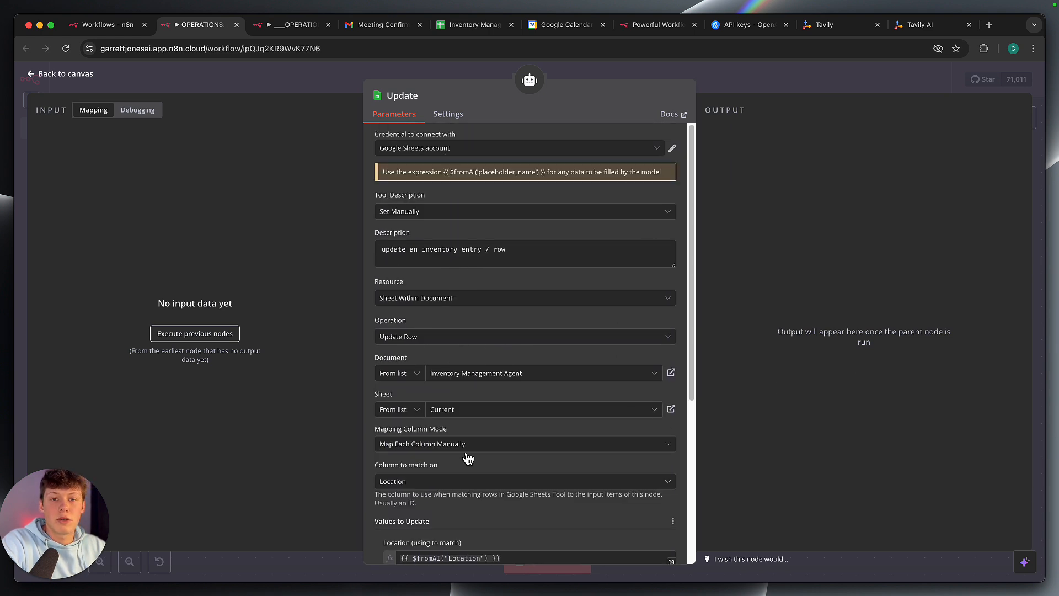
scroll(441, 309, "down", 7)
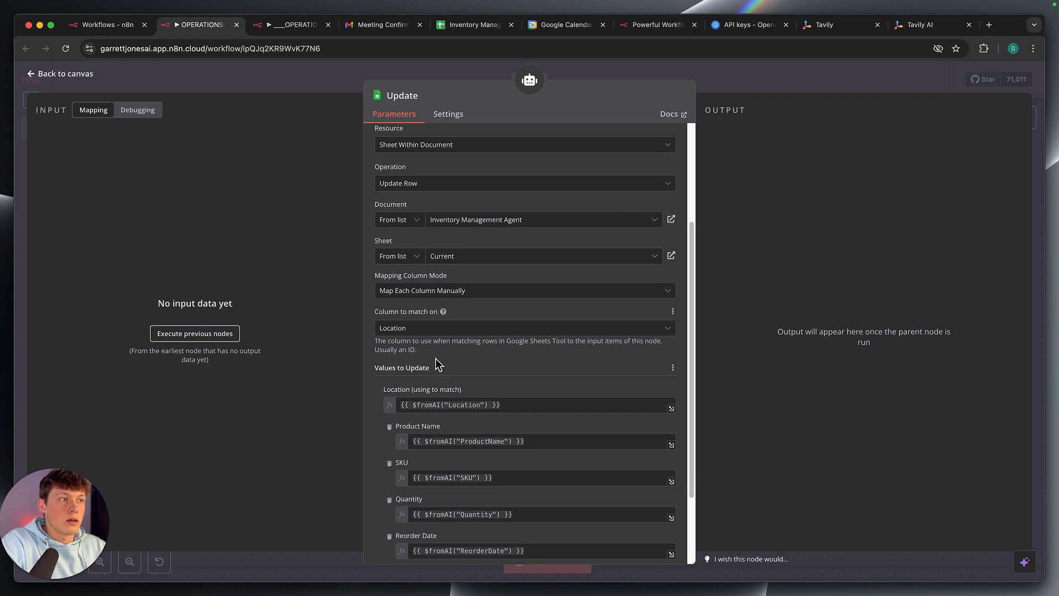
Check which columns the Update tool offers for matching rows
left_click(454, 302)
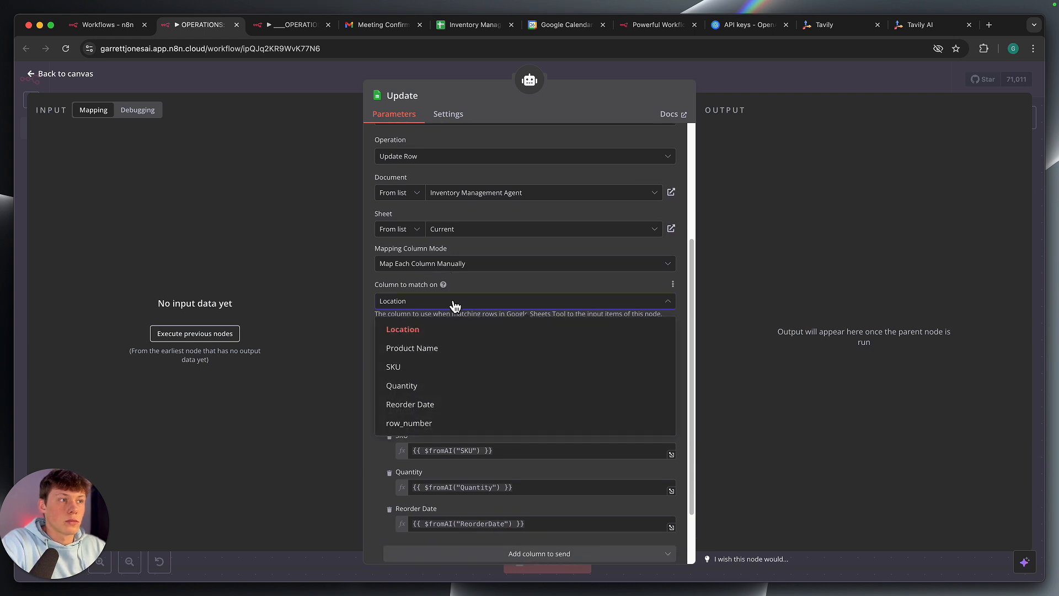
left_click(471, 288)
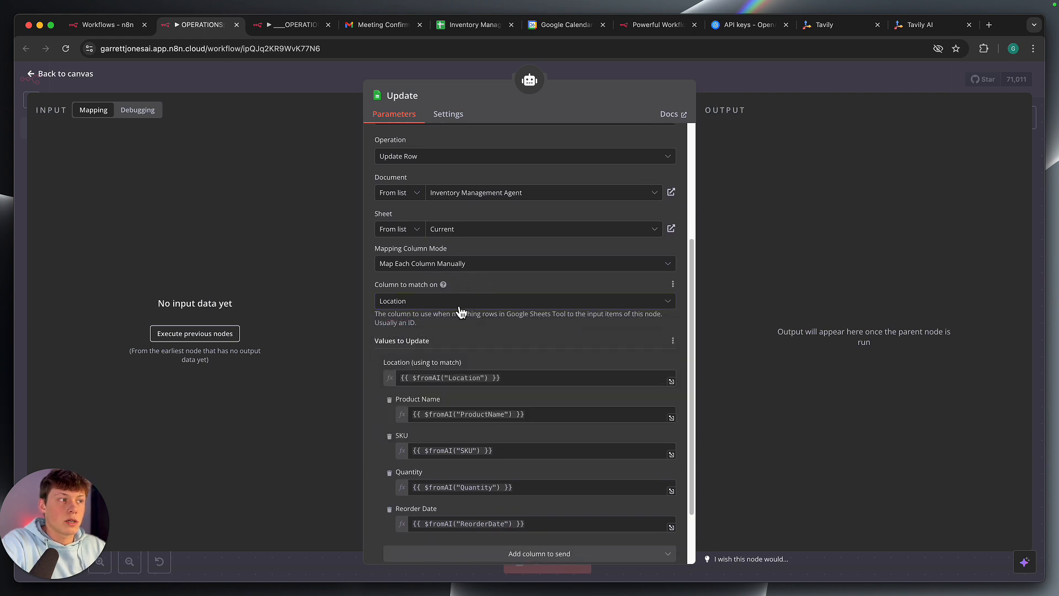
left_click(459, 304)
left_click(465, 303)
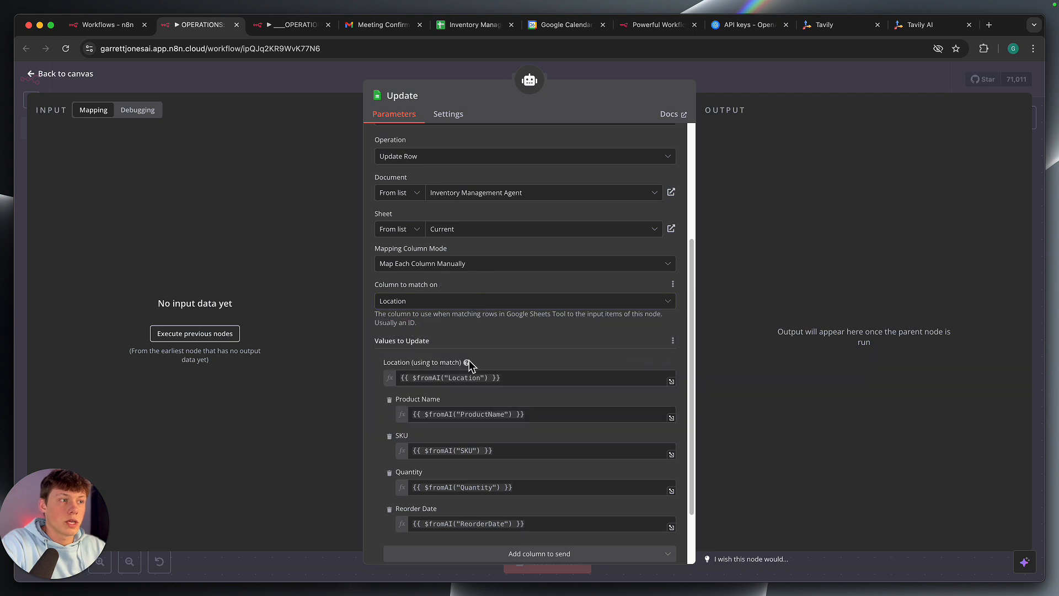
Examine the Update tool's values to update, focusing on the $fromAI expression of the Location match field
scroll(469, 362, "down", 3)
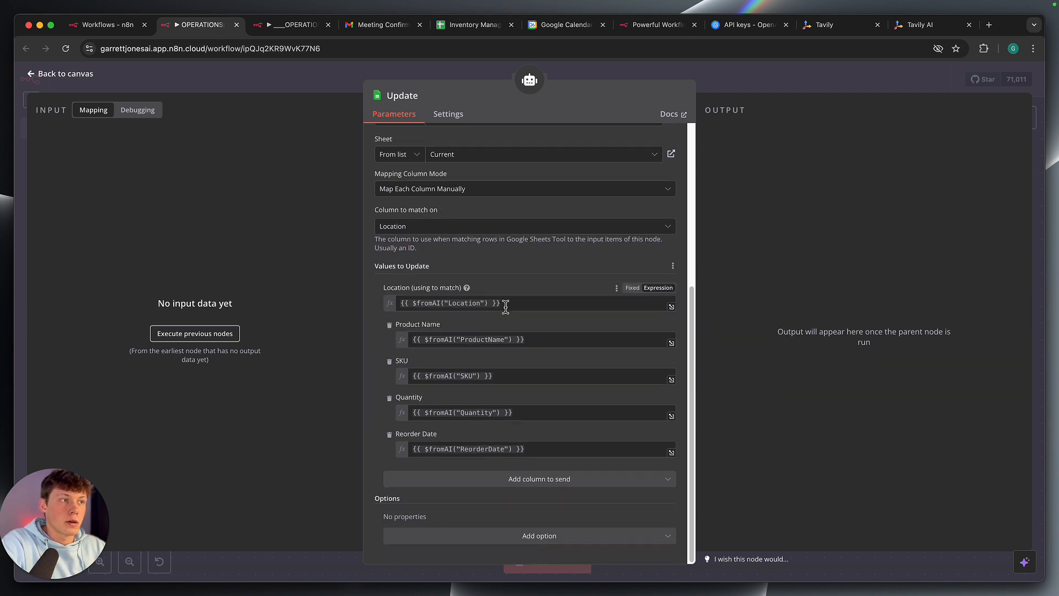
left_click_drag(522, 301, 405, 307)
left_click(452, 306)
left_click(628, 269)
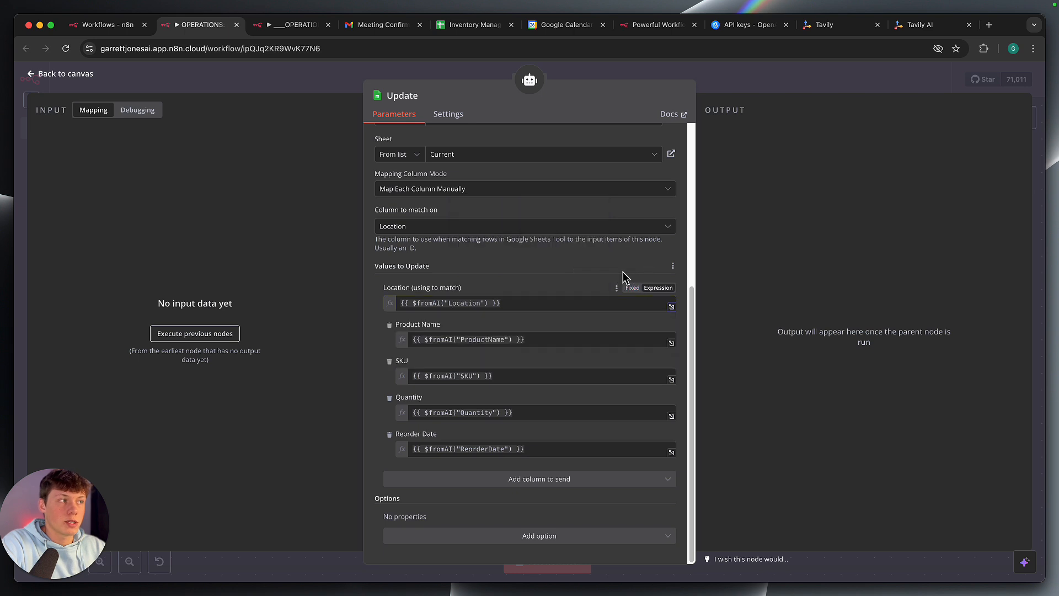
Check which further columns the Update tool can send, then return to the workflow canvas
left_click(490, 487)
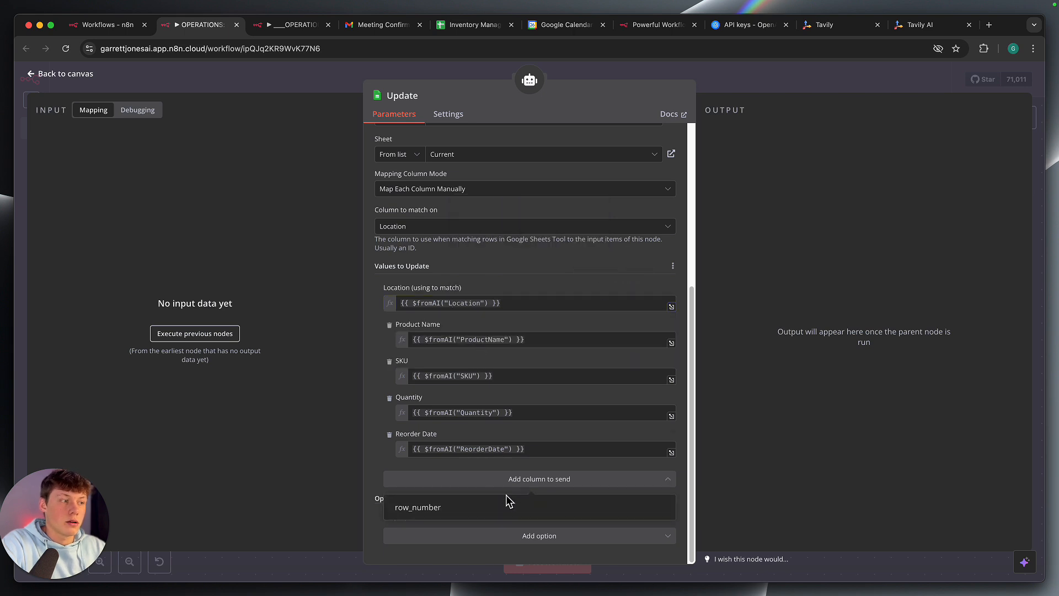
left_click(507, 484)
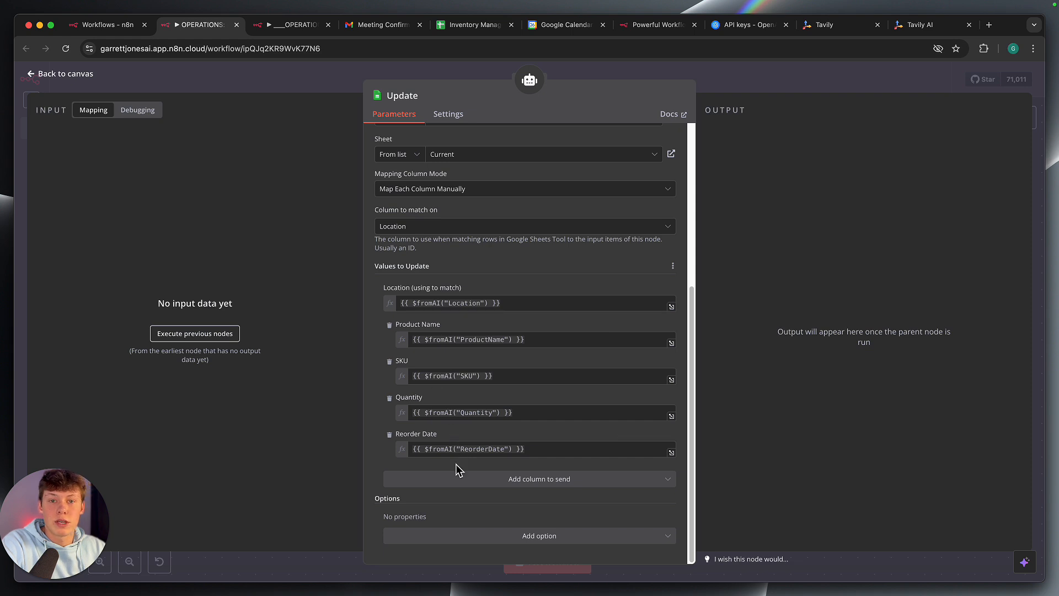
left_click(457, 485)
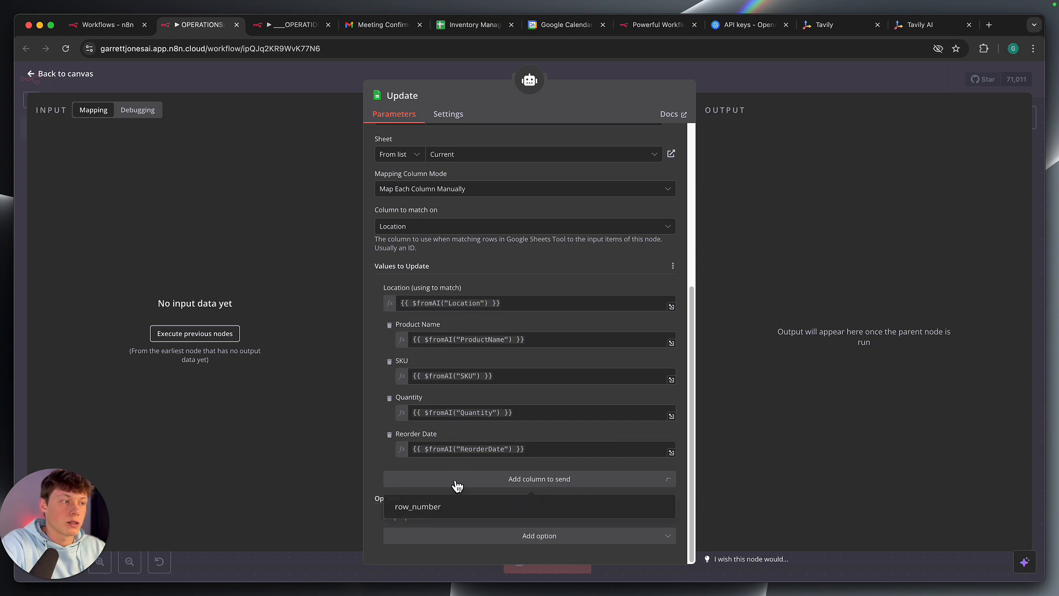
left_click(372, 483)
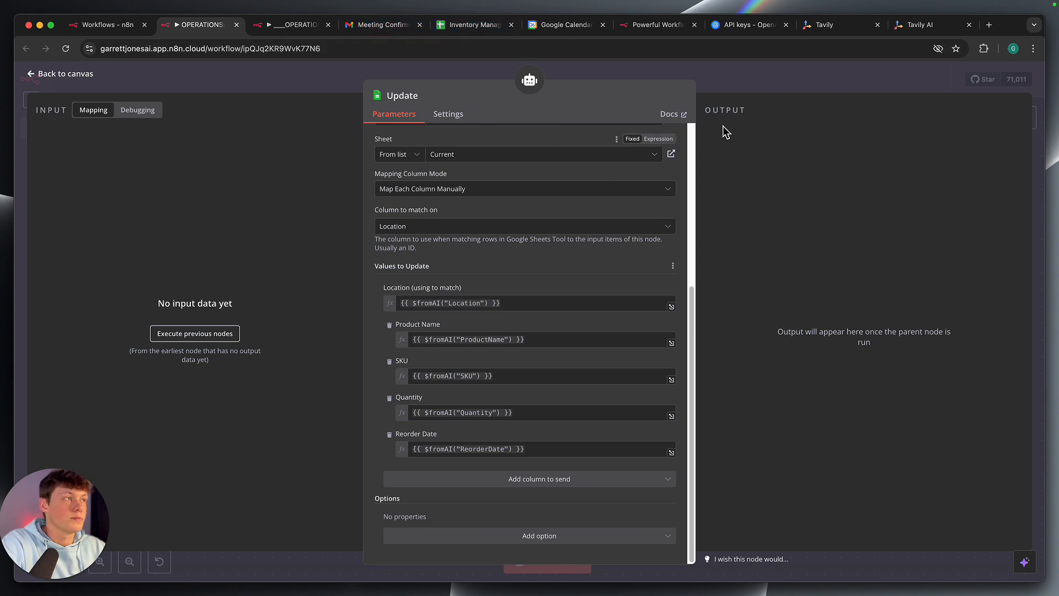
left_click(750, 83)
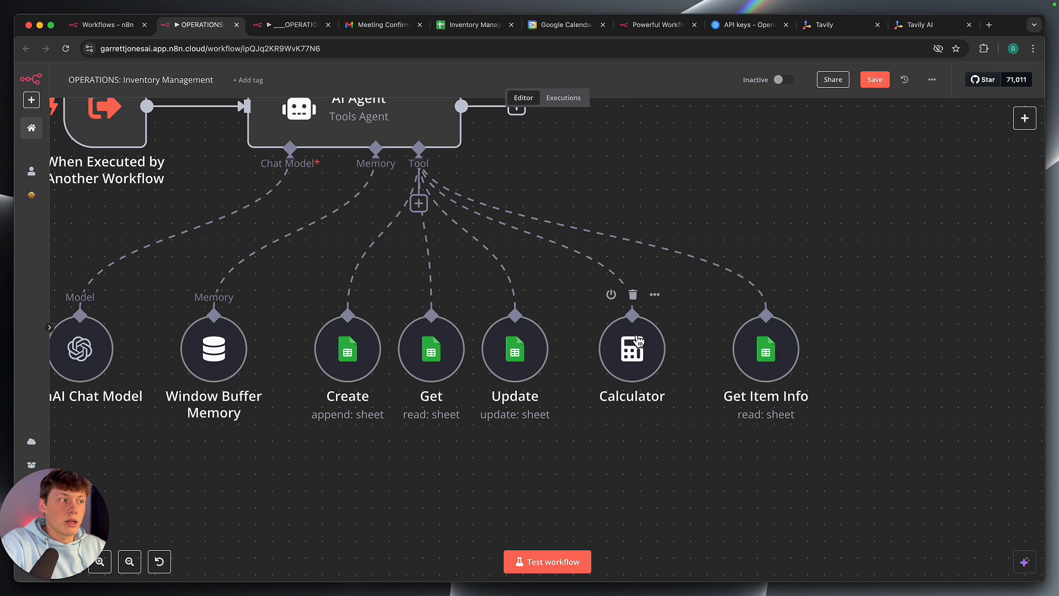
Open the Calculator tool to view its settings, then return to the workflow canvas
double_click(632, 347)
left_click(739, 84)
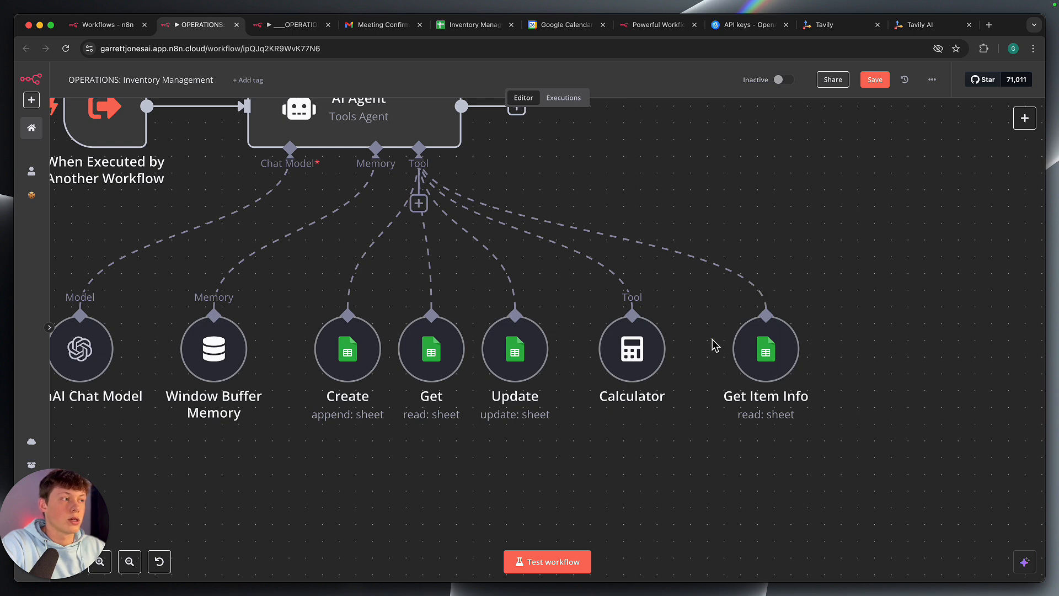
scroll(715, 385, "left", 2)
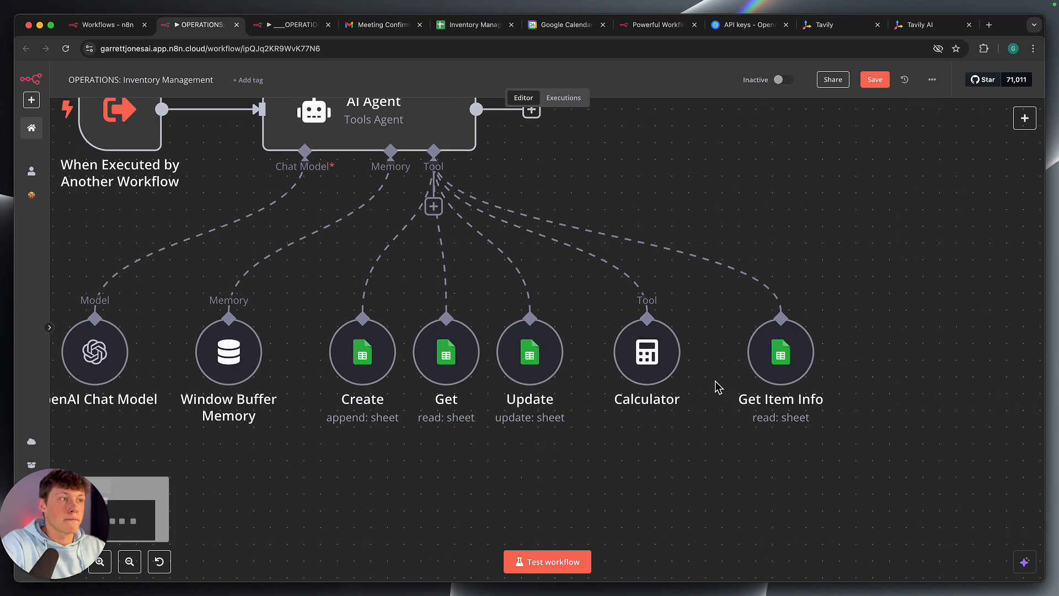
Switch to the Inventory Management Agent spreadsheet and compare the columns of its Current and Master Data sheets
left_click(475, 33)
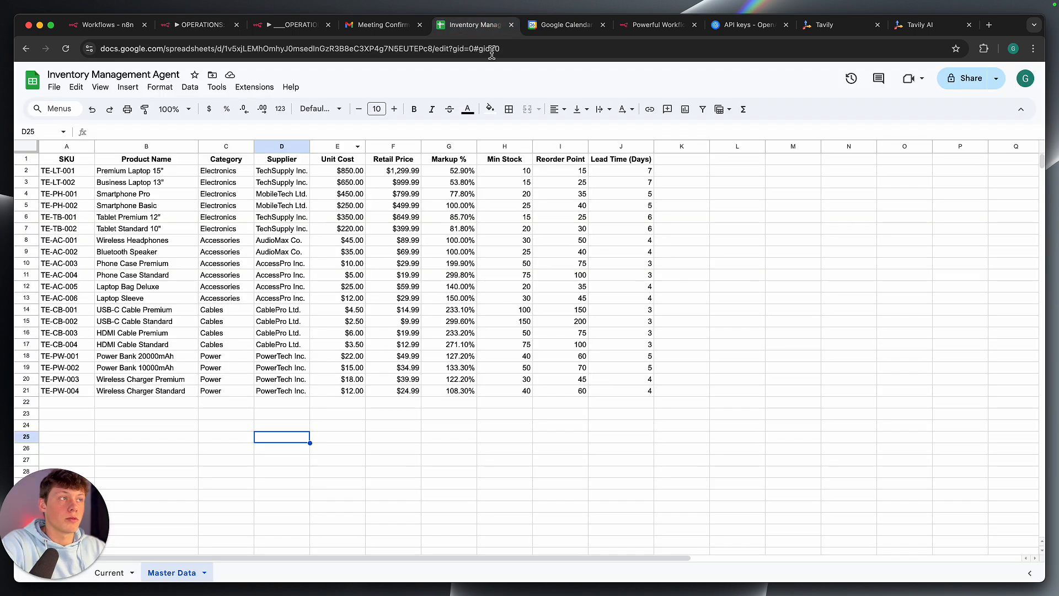
left_click(126, 580)
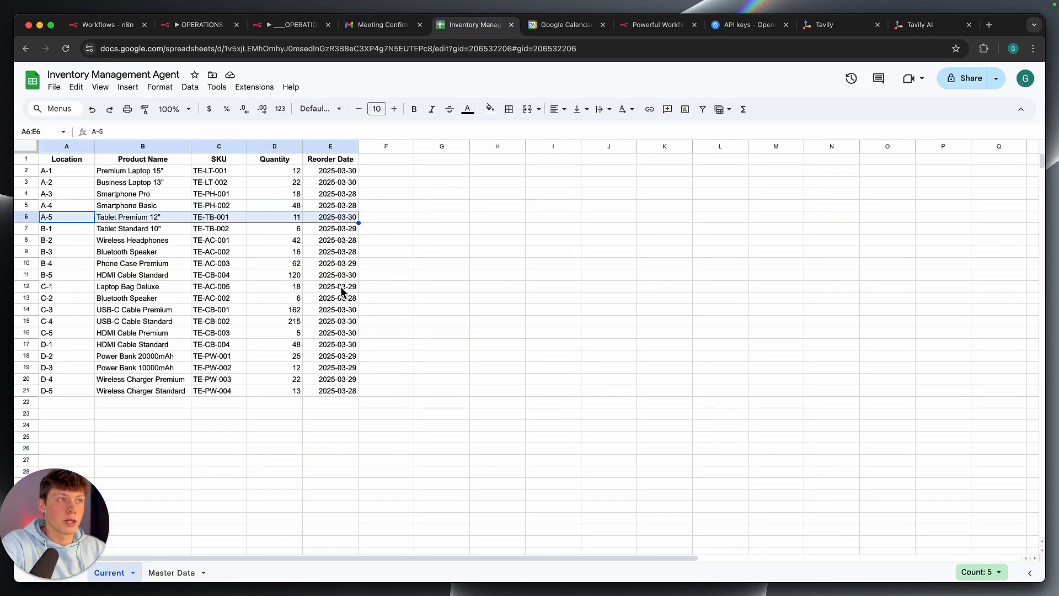
left_click(172, 573)
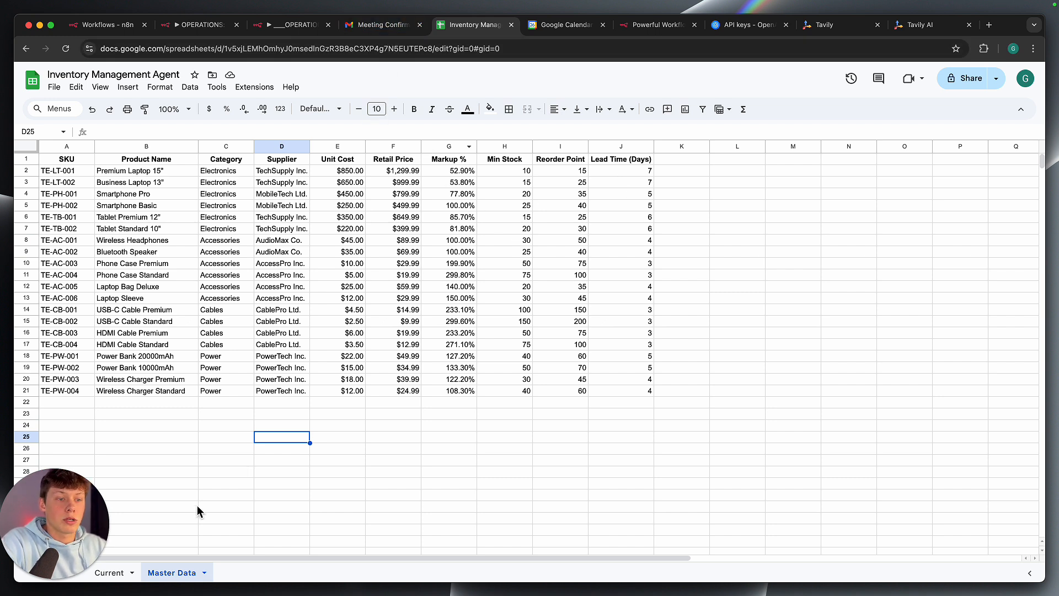
left_click(125, 574)
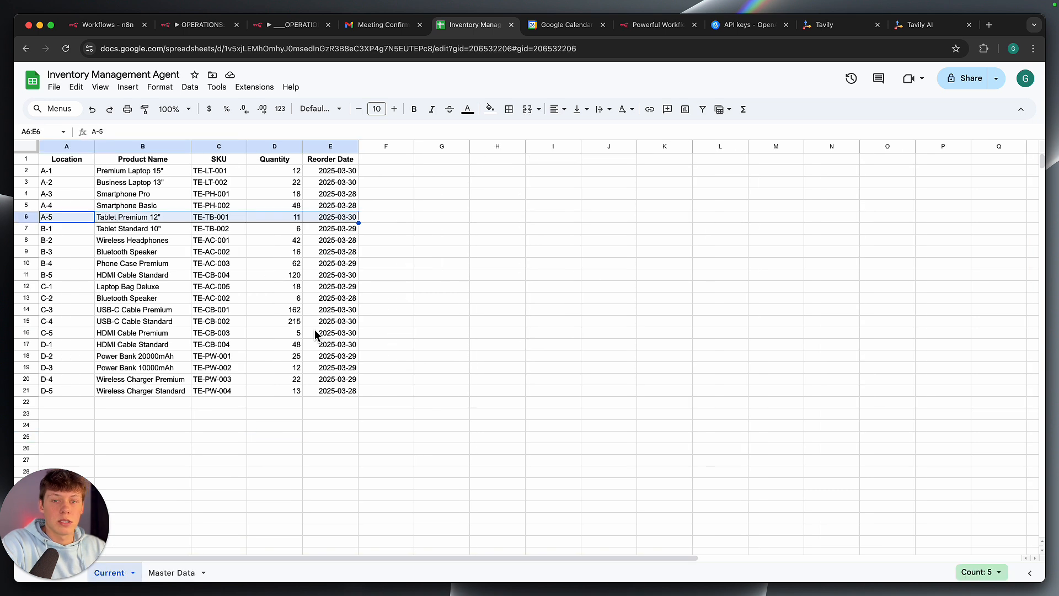
Go back to the n8n Inventory Management workflow and review the Get Item Info tool's description, operation, document and sheet
left_click(201, 32)
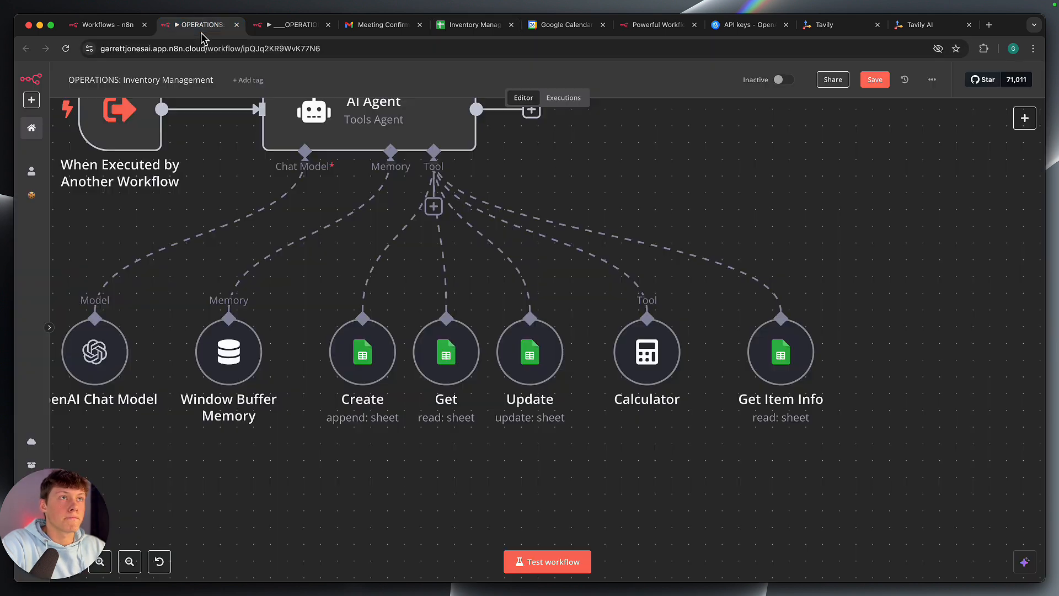
scroll(706, 458, "down", 3)
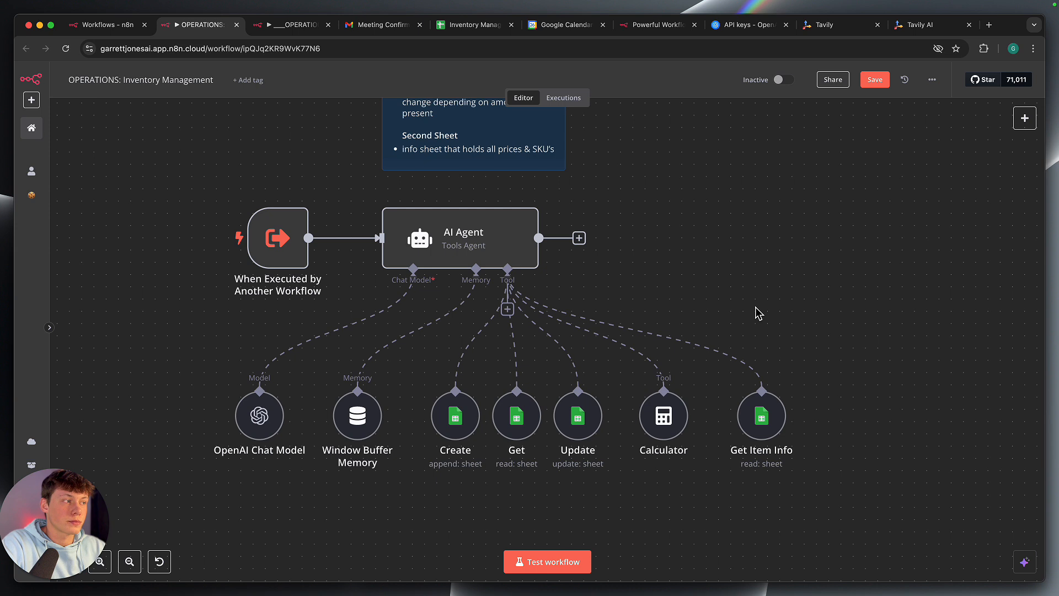
double_click(761, 414)
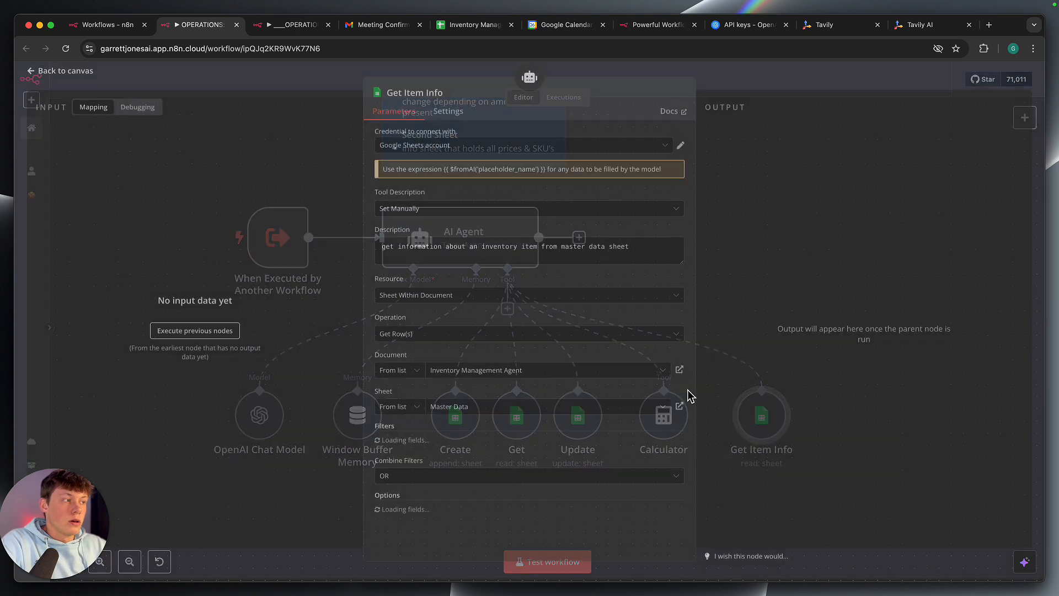
scroll(545, 343, "down", 1)
scroll(543, 338, "down", 1)
scroll(542, 335, "up", 1)
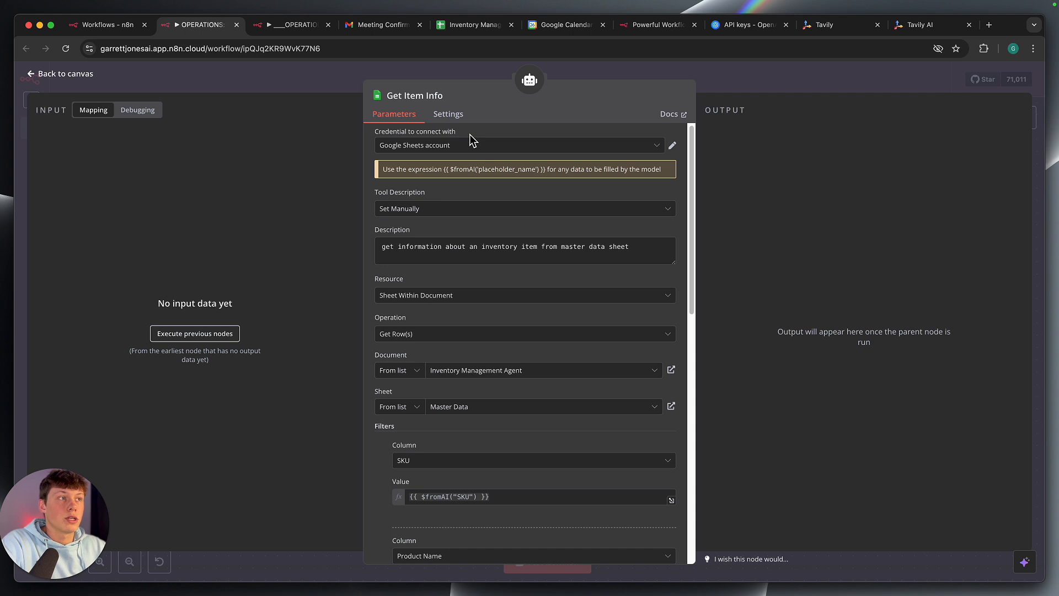
scroll(454, 269, "down", 2)
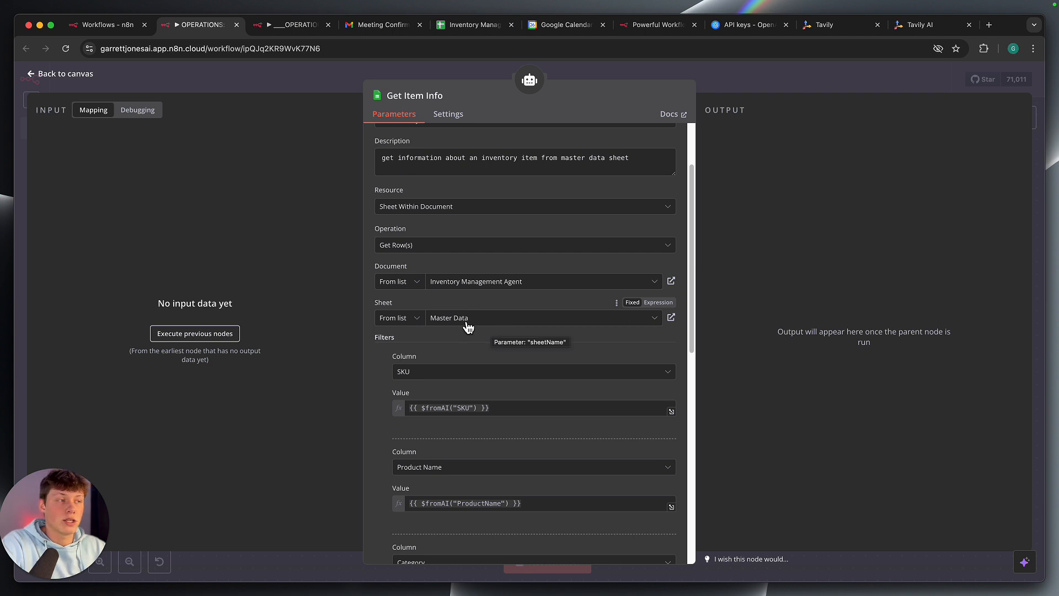
Review the Get Item Info tool's filters and the sheet columns available for its SKU filter
scroll(468, 329, "down", 5)
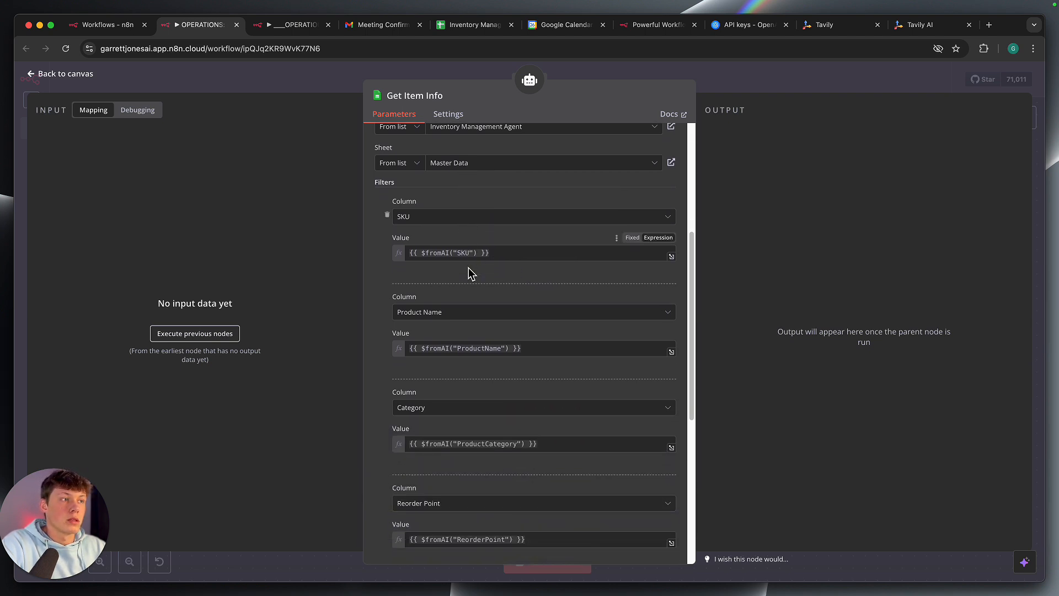
scroll(468, 273, "down", 1)
scroll(469, 268, "up", 2)
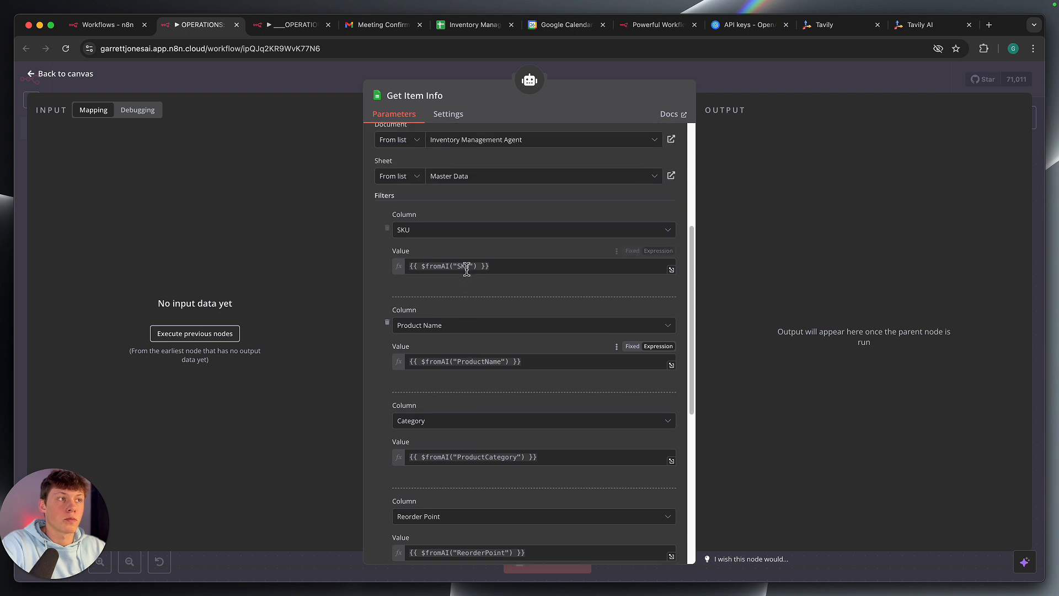
double_click(384, 197)
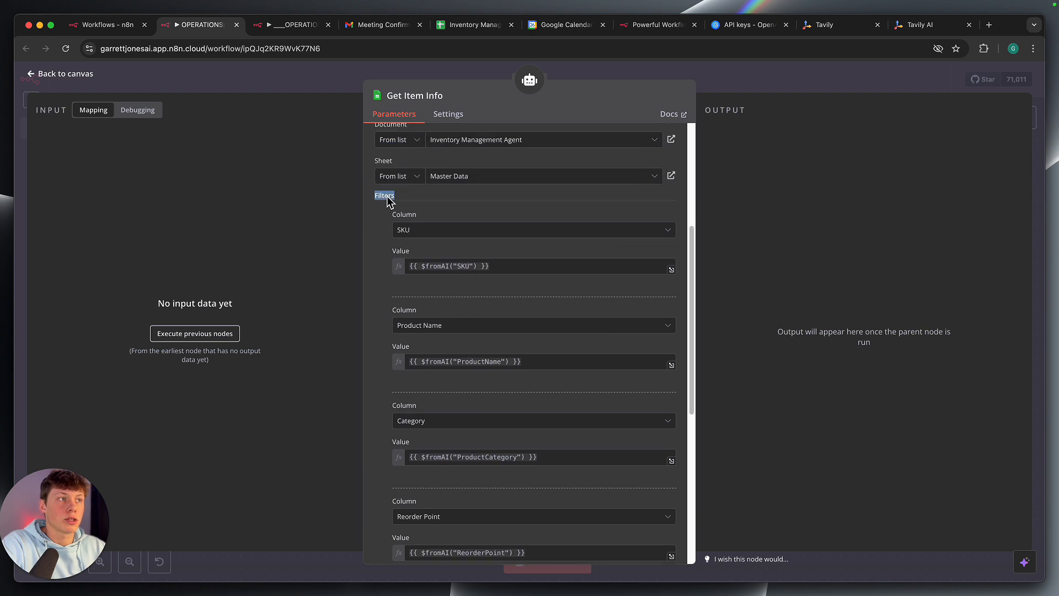
left_click(485, 230)
scroll(473, 350, "down", 1)
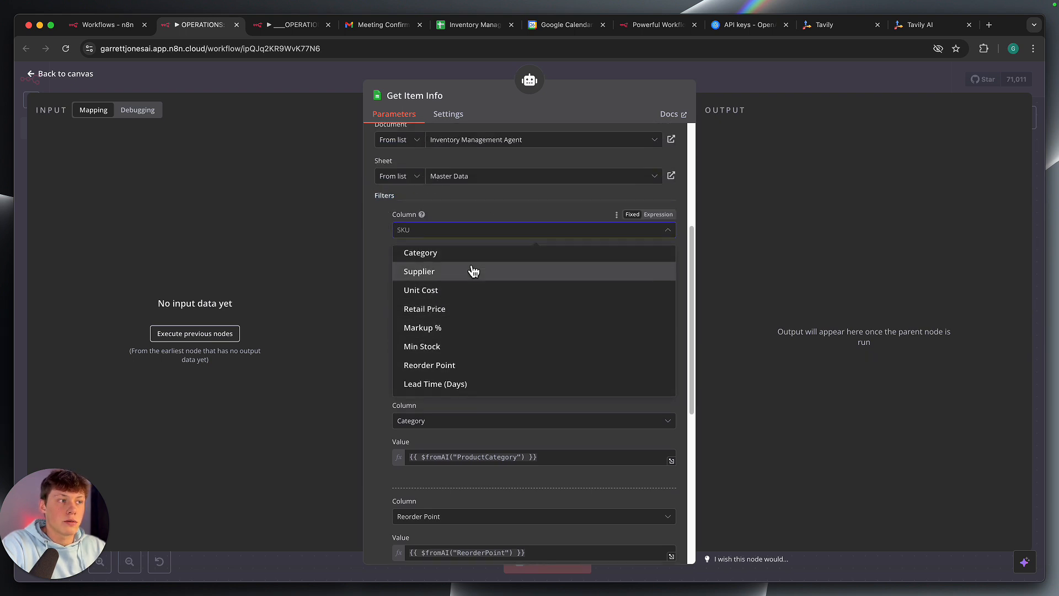
left_click(485, 218)
scroll(472, 303, "down", 1)
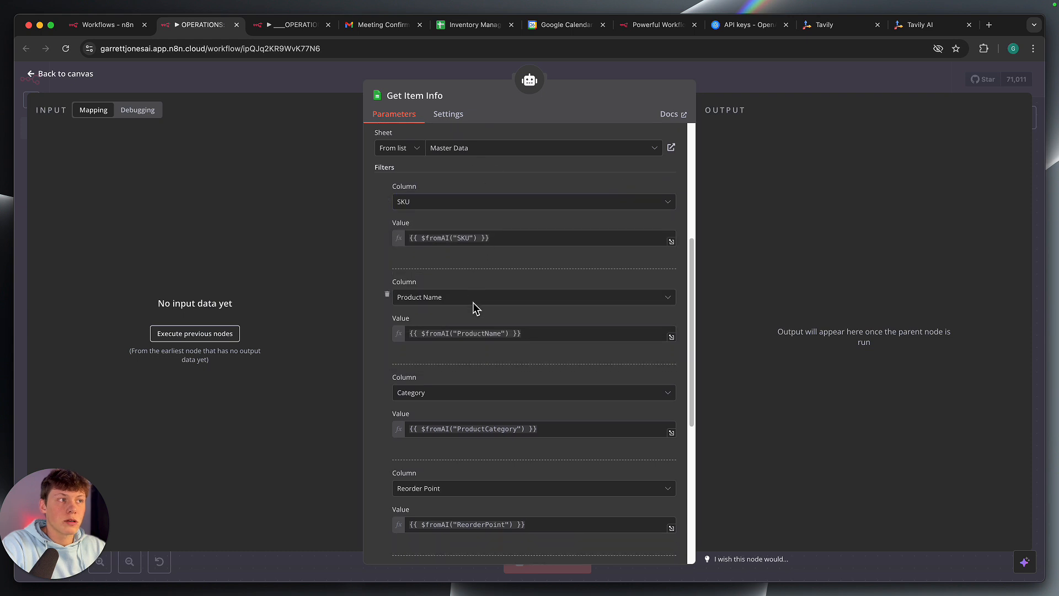
Switch the SKU filter's value to Fixed mode and restore it to Expression mode
left_click(453, 236)
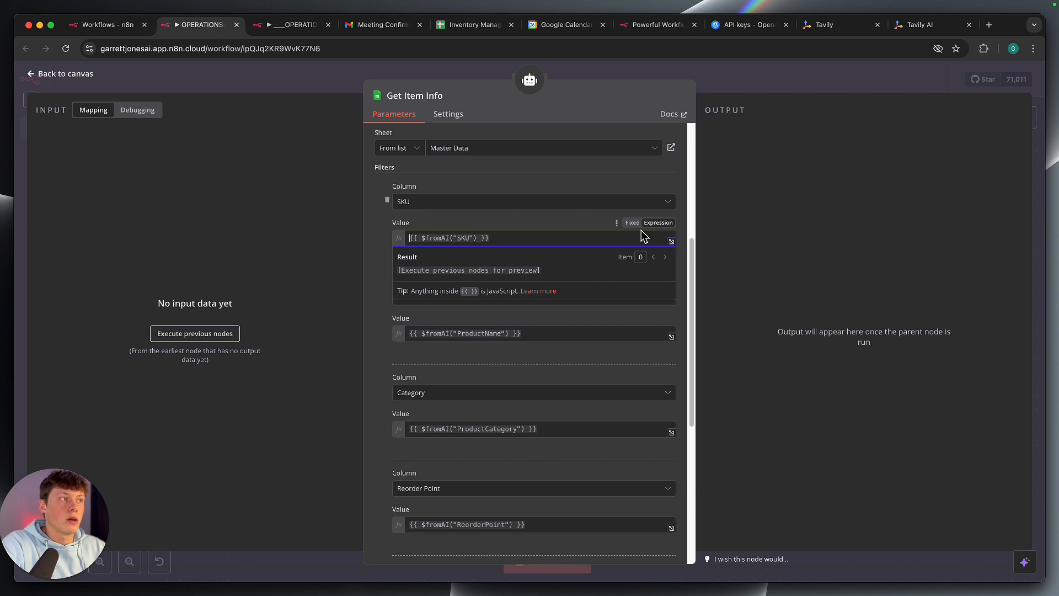
left_click(573, 229)
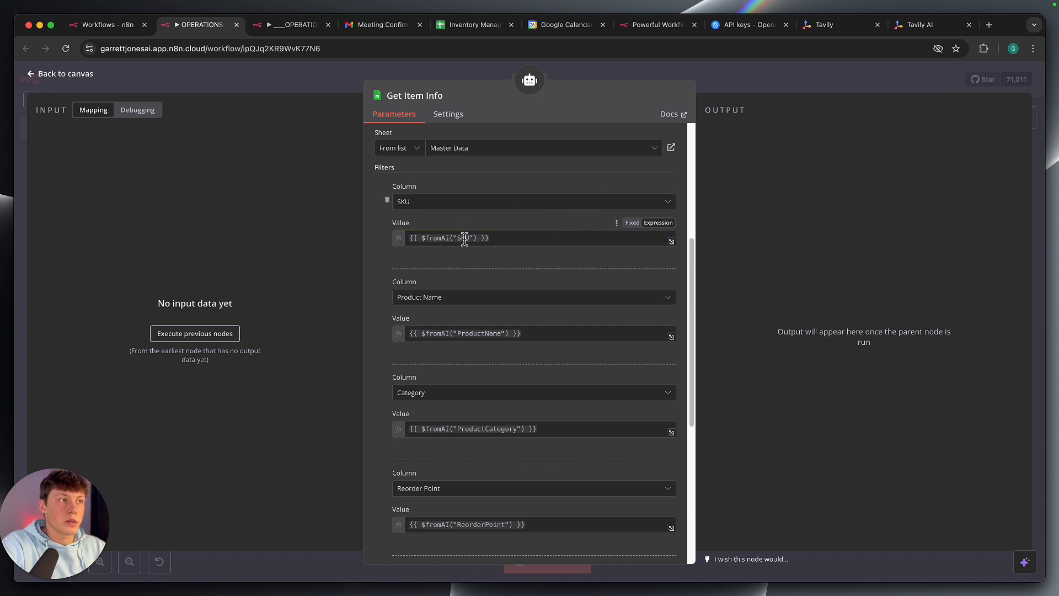
left_click(633, 223)
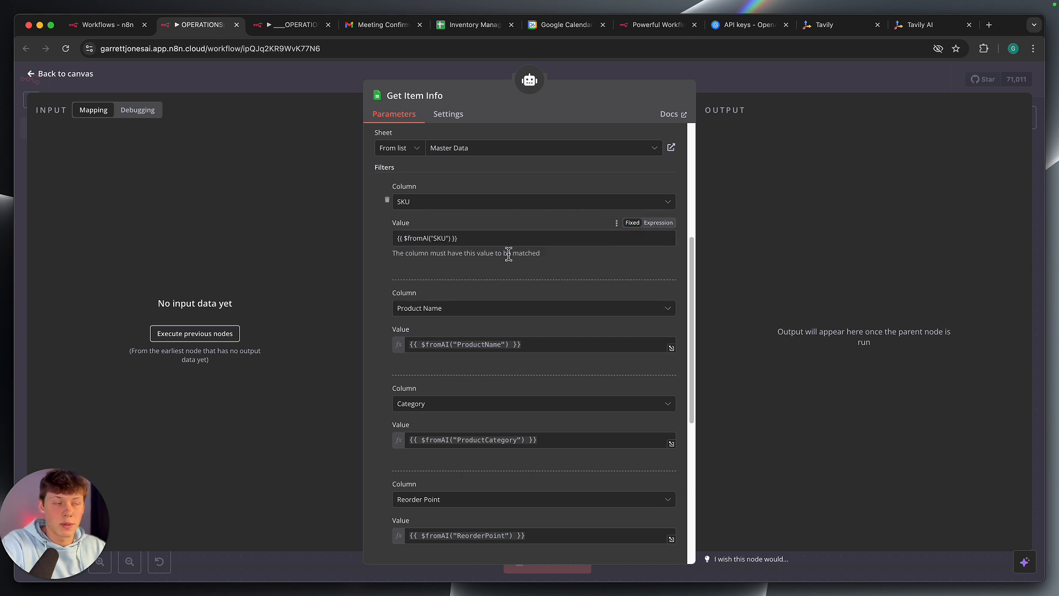
left_click(658, 223)
left_click(528, 224)
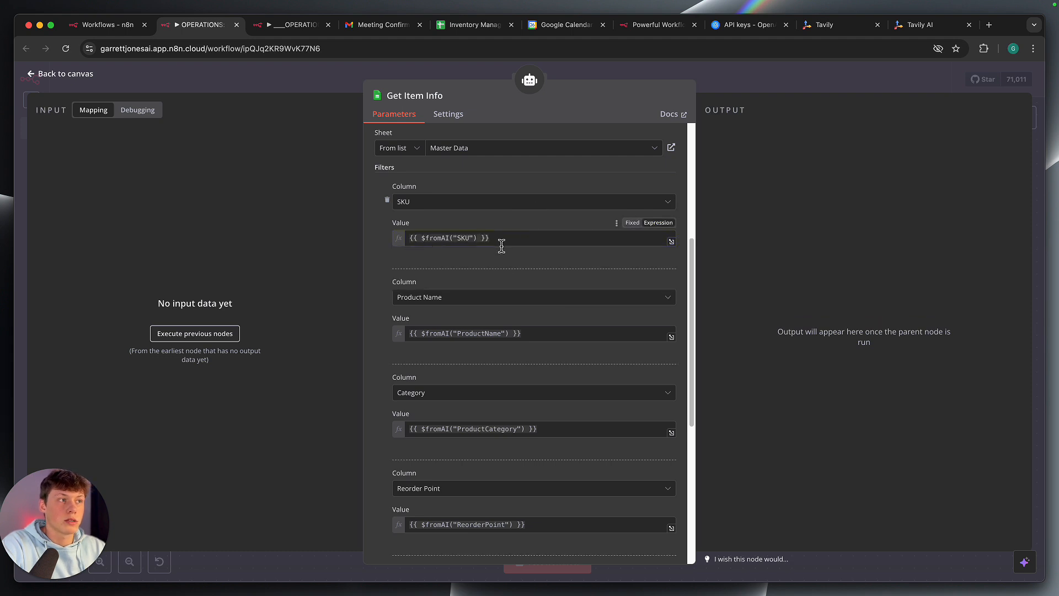
Check the remaining filters and the Combine Filters options of Get Item Info, then return to the workflow canvas
scroll(502, 323, "down", 5)
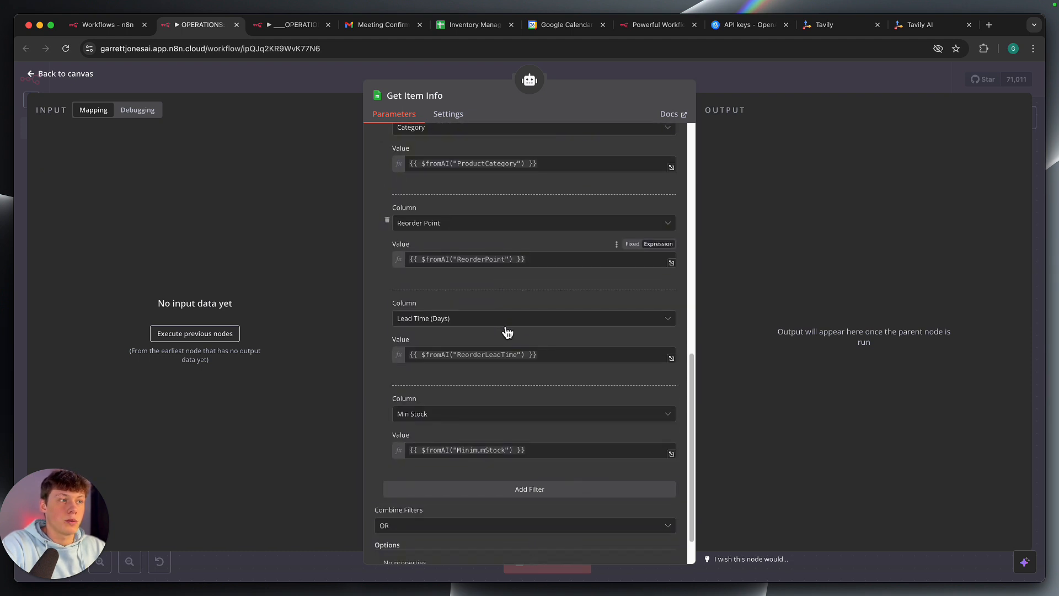
scroll(491, 309, "down", 1)
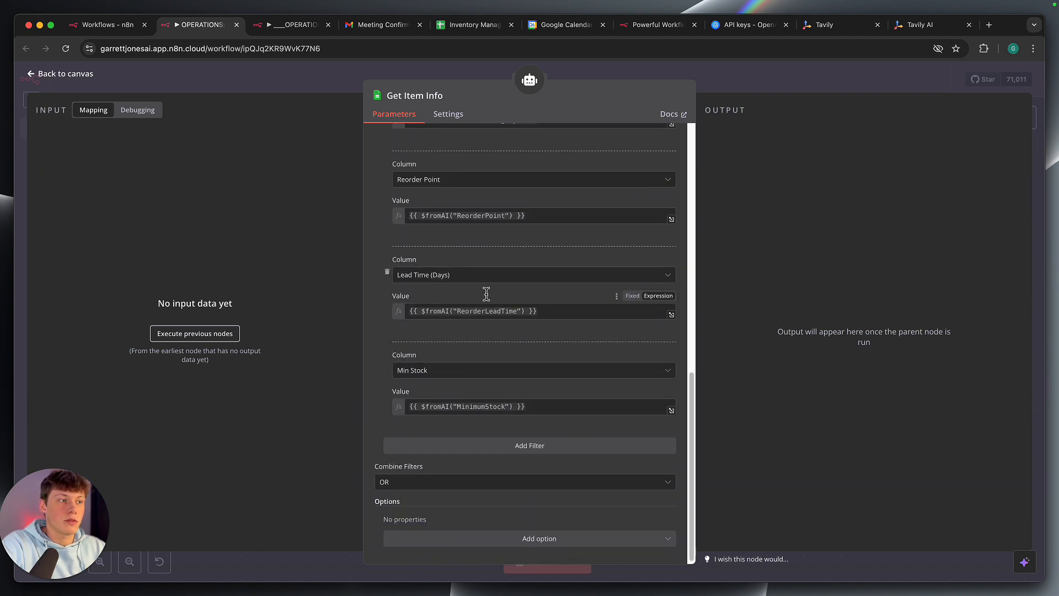
left_click(449, 484)
left_click(458, 463)
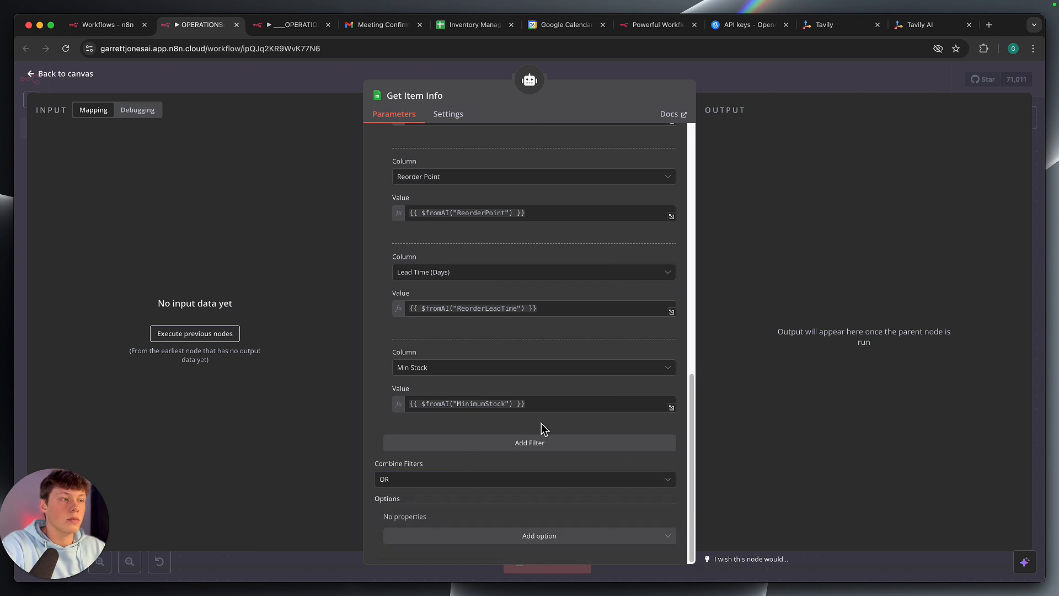
left_click(756, 87)
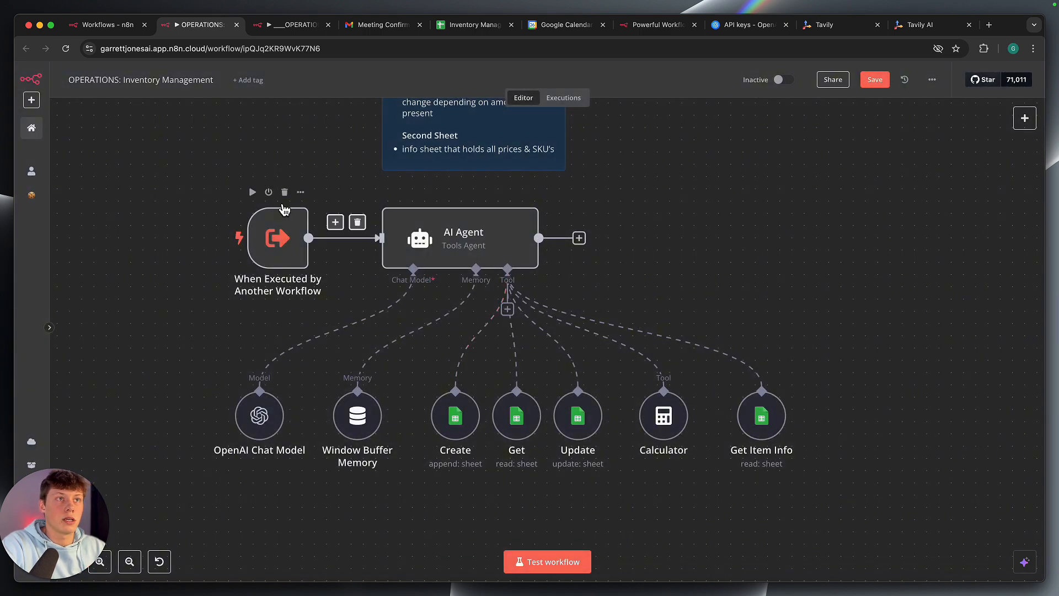
Leave the Inventory Management workflow for the workflows overview and search the workflows for "operat"
left_click(31, 128)
left_click(563, 345)
left_click(279, 153)
type("ooer")
key("BackSpace")
key("BackSpace")
key("BackSpace")
type("perat")
Point out the CRM tool in the main Operations Agent workflow, then open the OPERATIONS: CRM Agent workflow from the filtered overview
left_click(280, 28)
left_click_drag(494, 276, 572, 428)
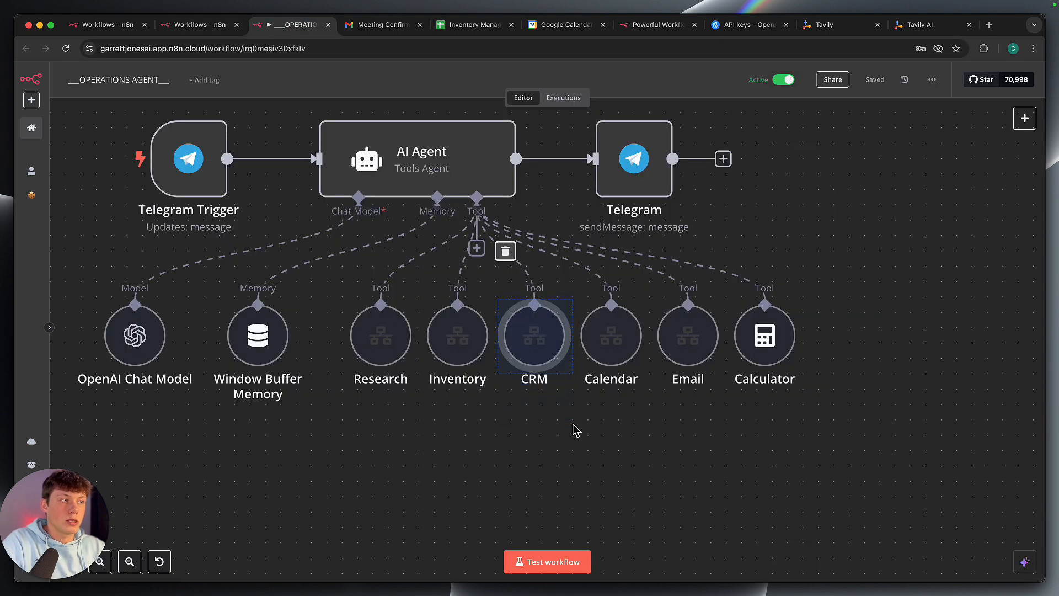
left_click(199, 25)
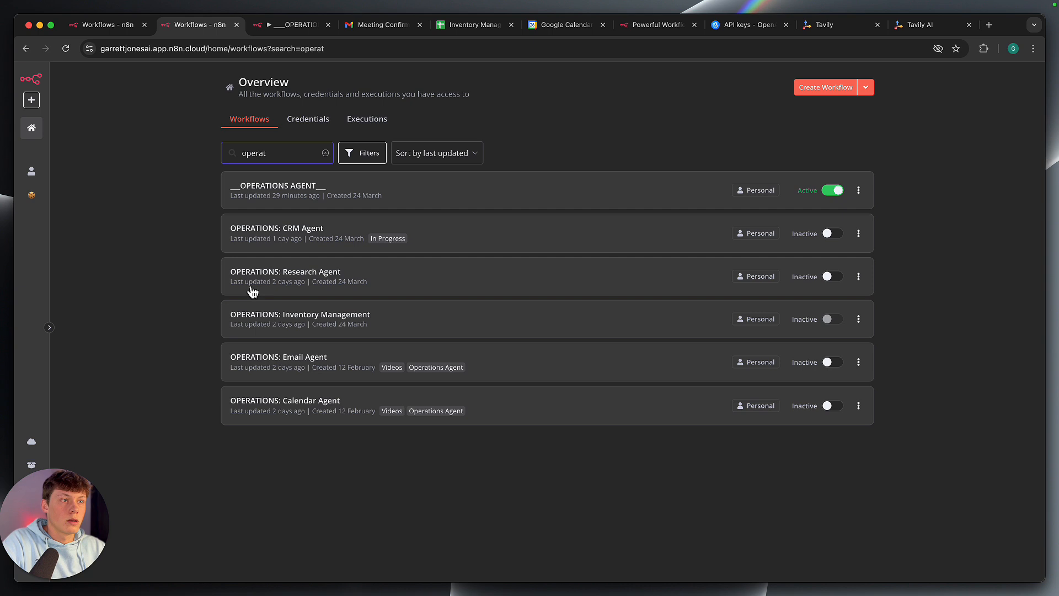
left_click(287, 234)
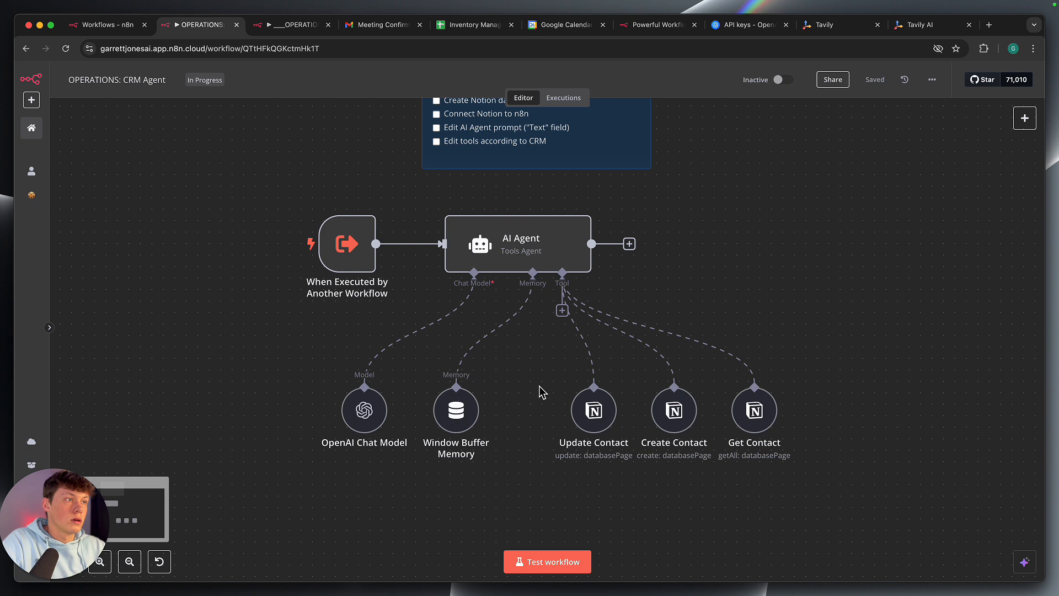
scroll(536, 395, "up", 2)
scroll(536, 395, "down", 2)
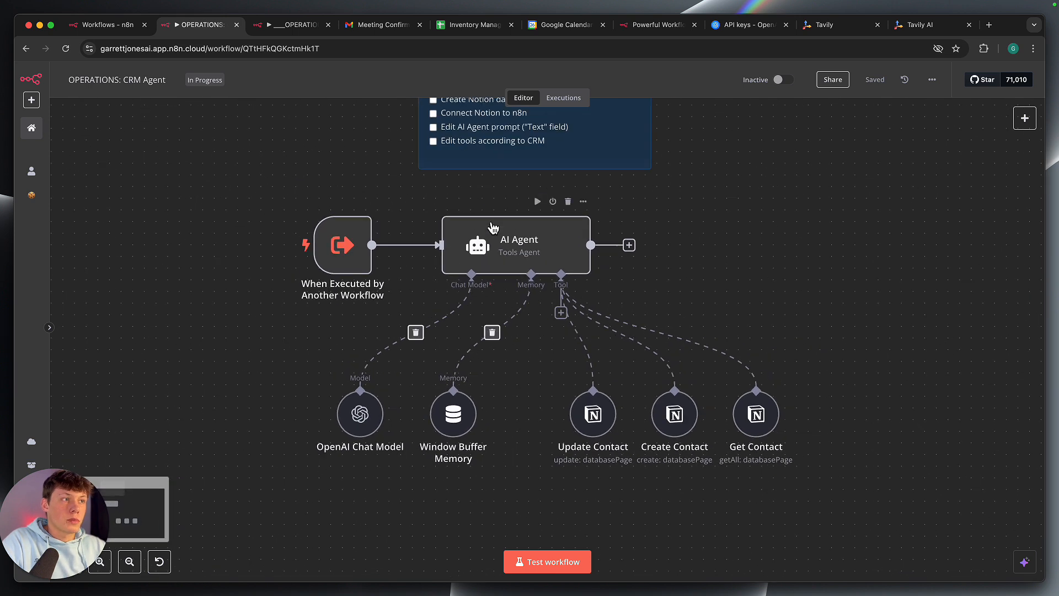
View the CRM Agent trigger's input schema, then open the AI Agent node's prompt text in the expanded expression editor
double_click(331, 249)
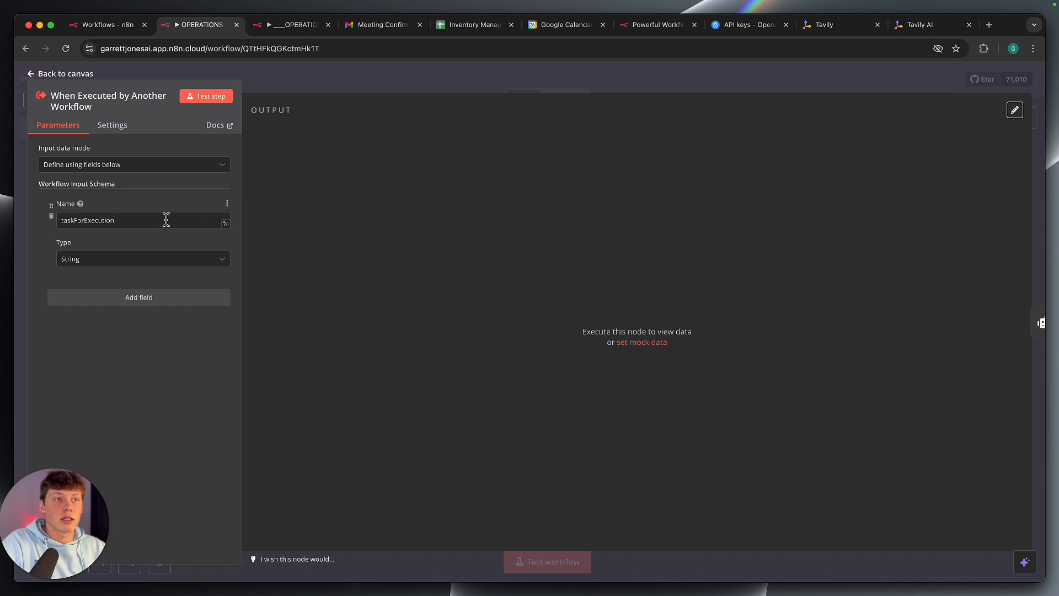
key("Escape")
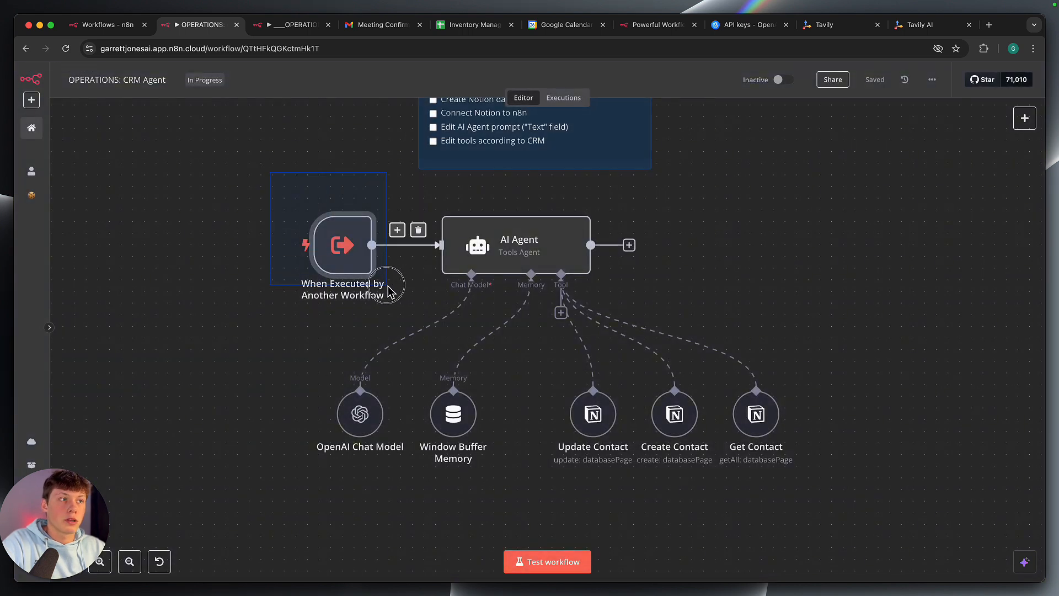
double_click(505, 238)
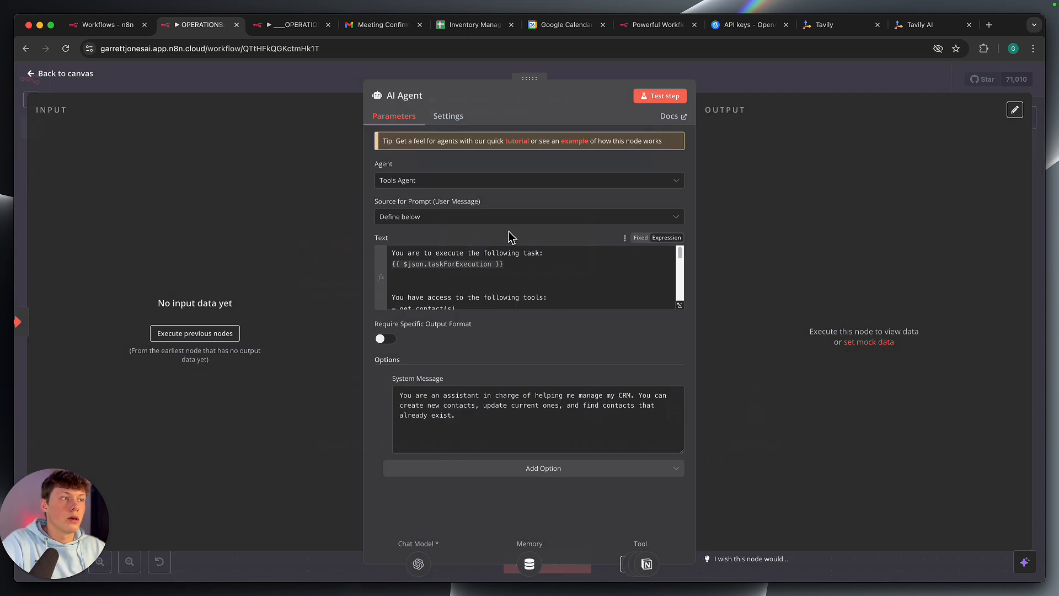
left_click(681, 307)
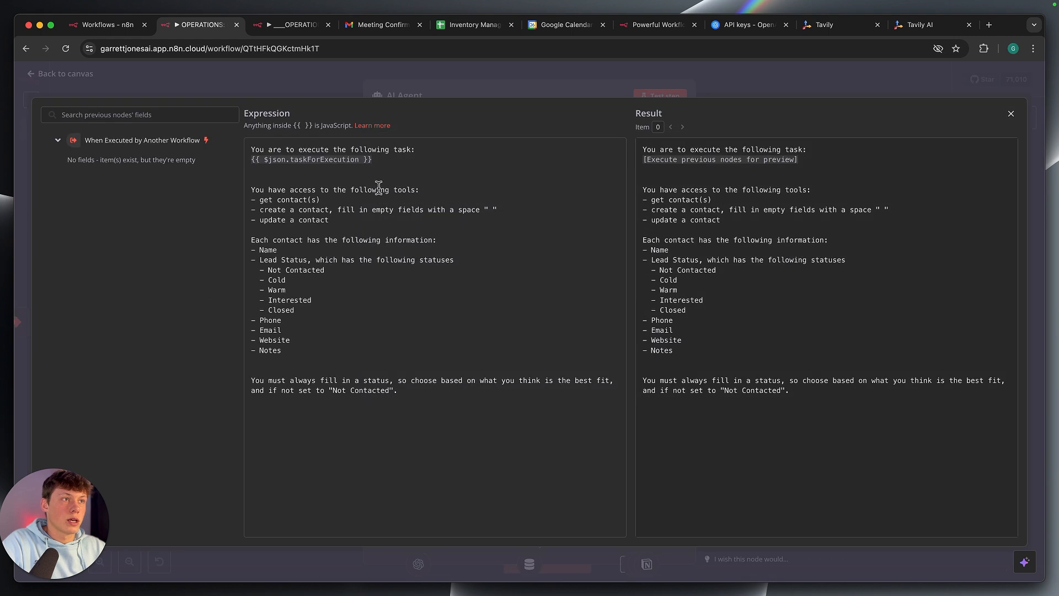
Review the prompt's task expression, its list of available tools and its description of each contact's information
left_click(386, 161)
left_click(388, 179)
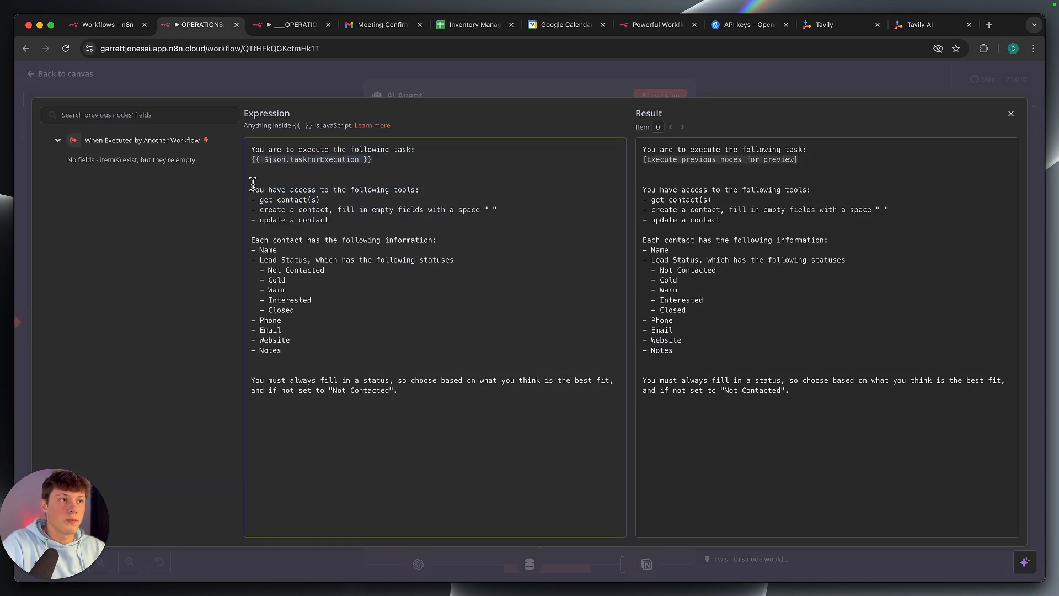
left_click_drag(252, 190, 331, 221)
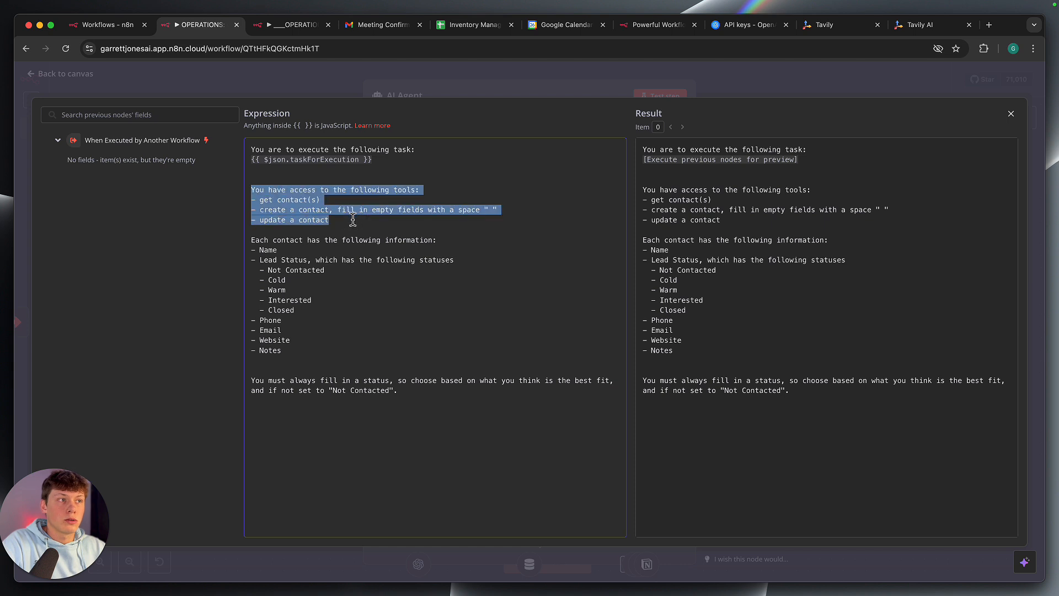
left_click(337, 239)
left_click_drag(252, 240, 323, 352)
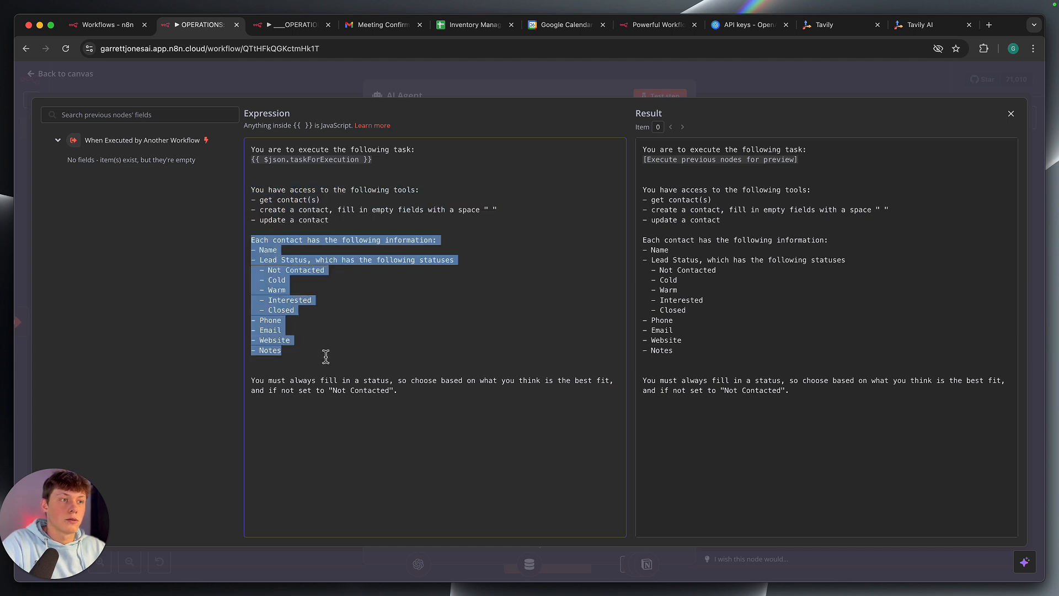
left_click(325, 356)
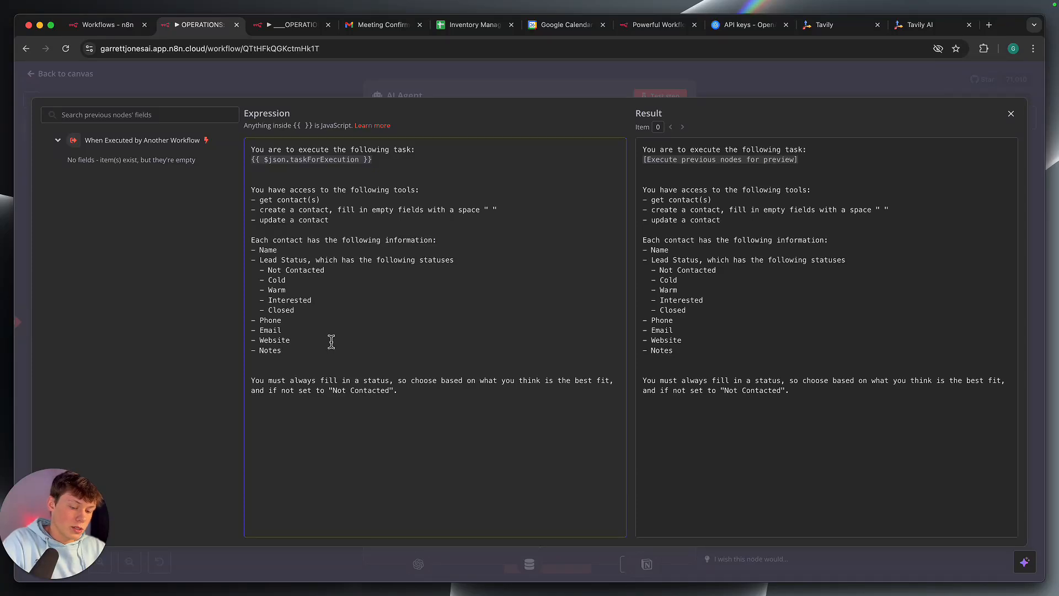
Switch to the CRM page in Notion and examine the columns of the Vid CRM table
key("alt+Tab")
key("alt+Tab")
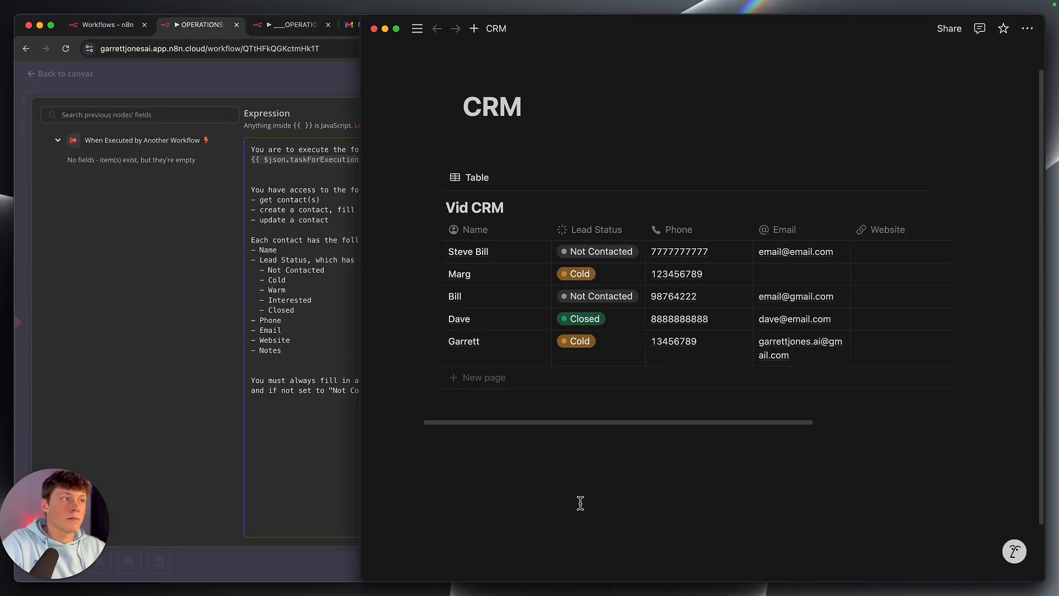
scroll(545, 288, "right", 3)
scroll(545, 286, "left", 3)
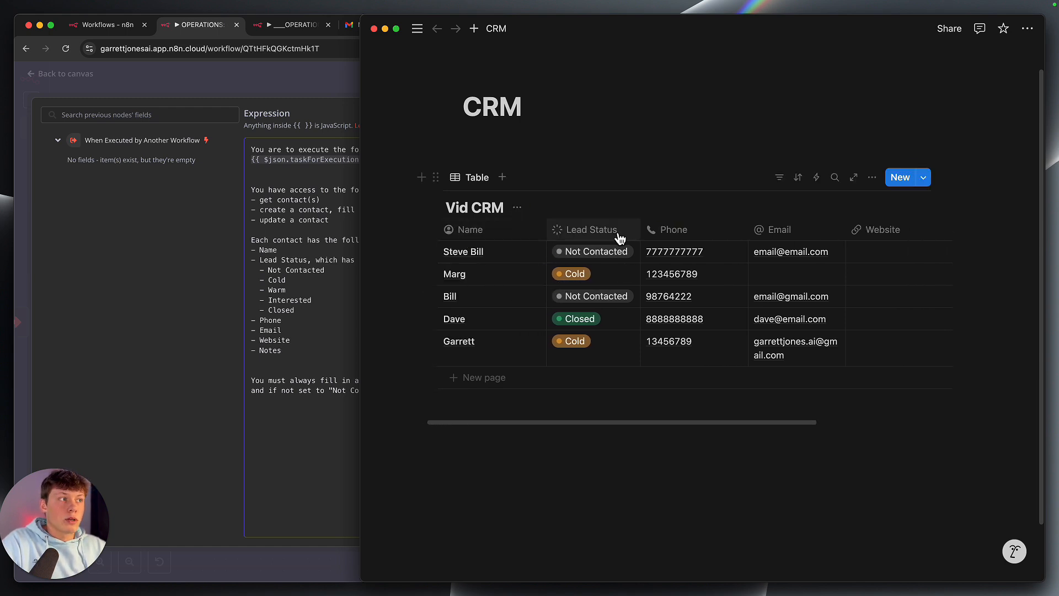
scroll(777, 241, "right", 3)
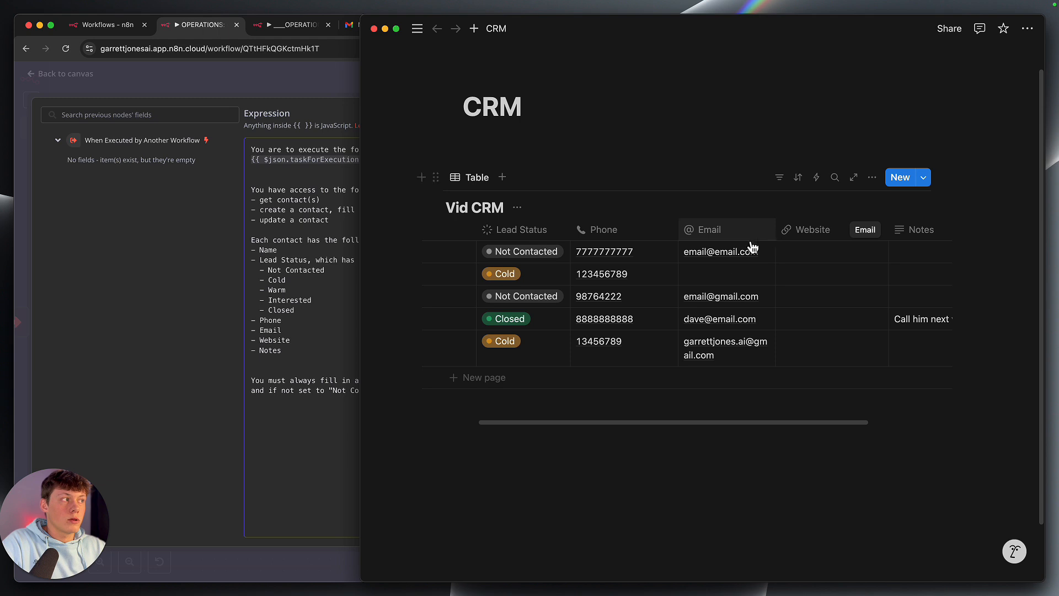
Return to the n8n prompt editor and highlight the contact fields, narrowing to the list of lead statuses
left_click(303, 359)
left_click(297, 350)
left_click_drag(298, 351, 249, 246)
left_click(288, 281)
left_click_drag(307, 309, 270, 265)
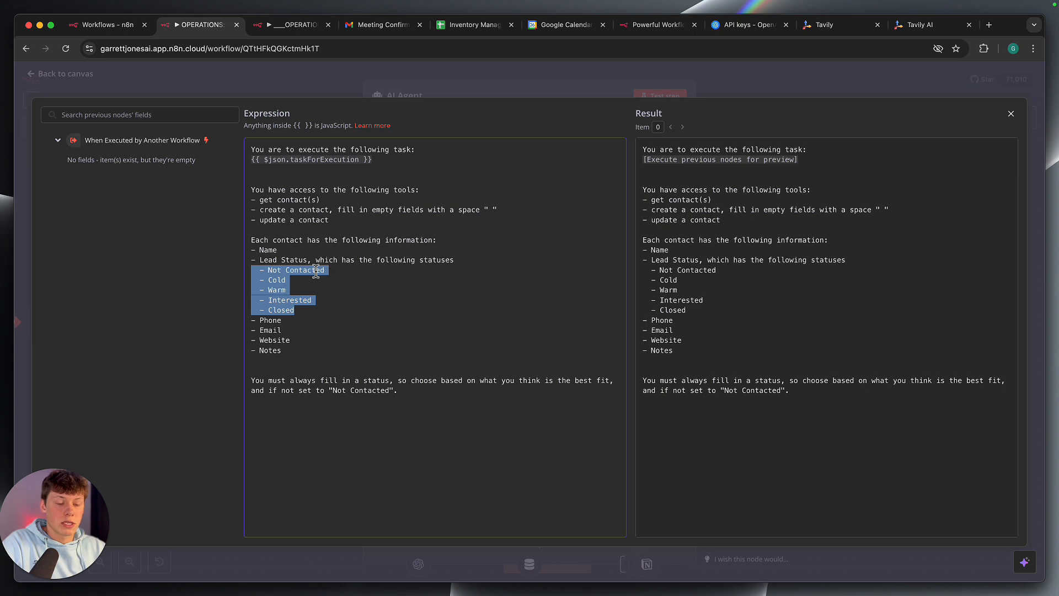
Switch to the Notion CRM table to view its Lead Status options, then go back to the n8n prompt
key("super+Tab")
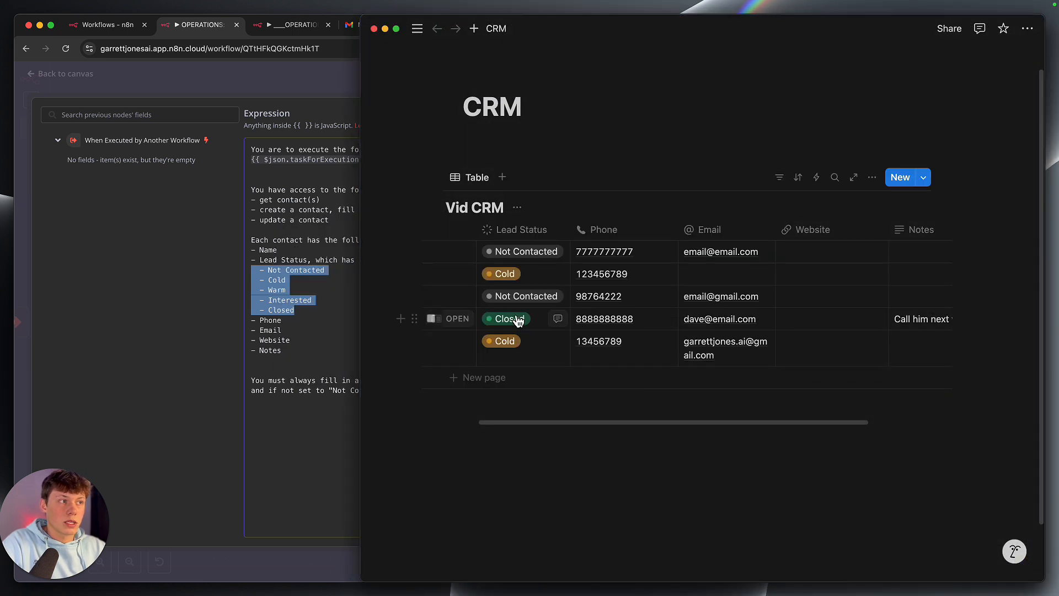
left_click(513, 320)
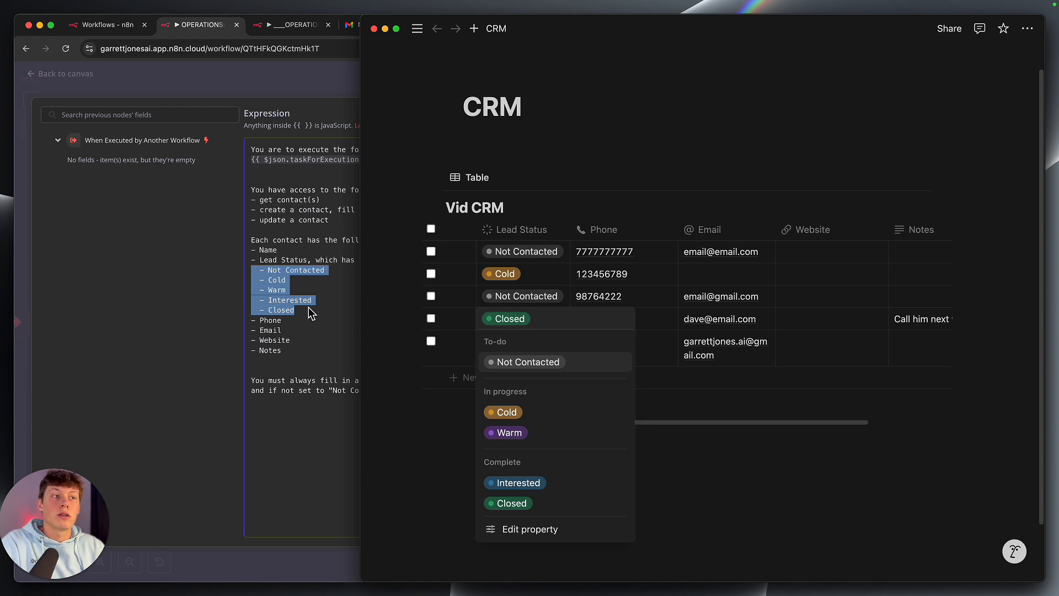
left_click(302, 281)
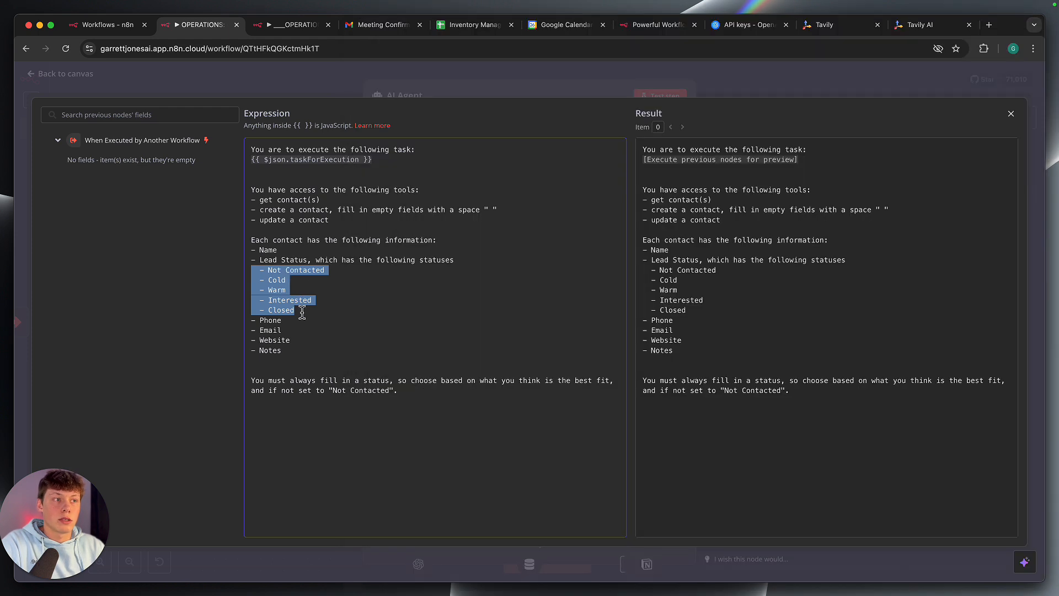
Review the Lead Status entries in the prompt and its closing rule about always filling in a status
left_click_drag(302, 312, 250, 264)
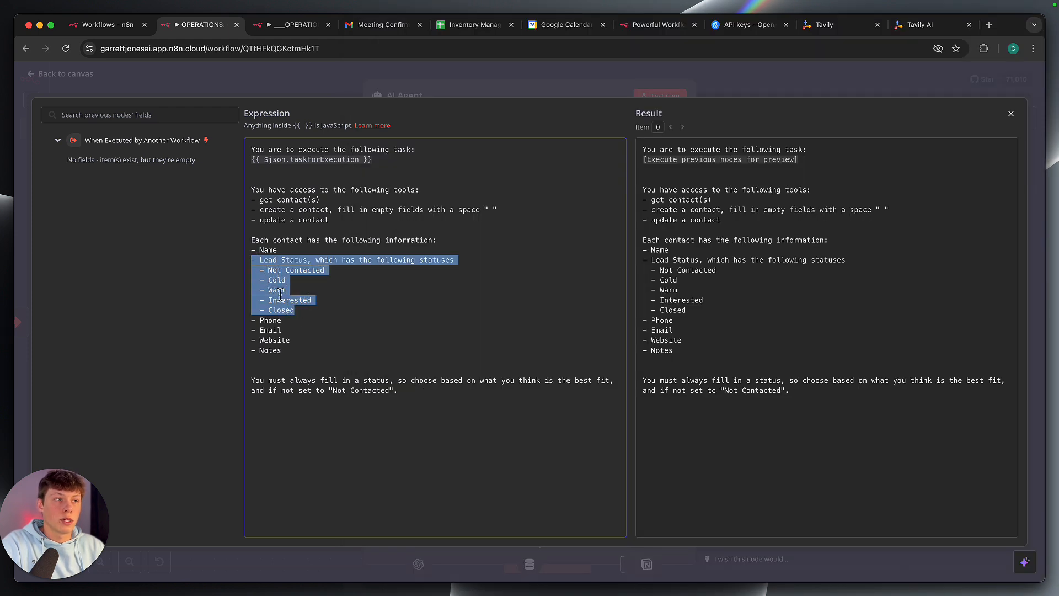
left_click(277, 291)
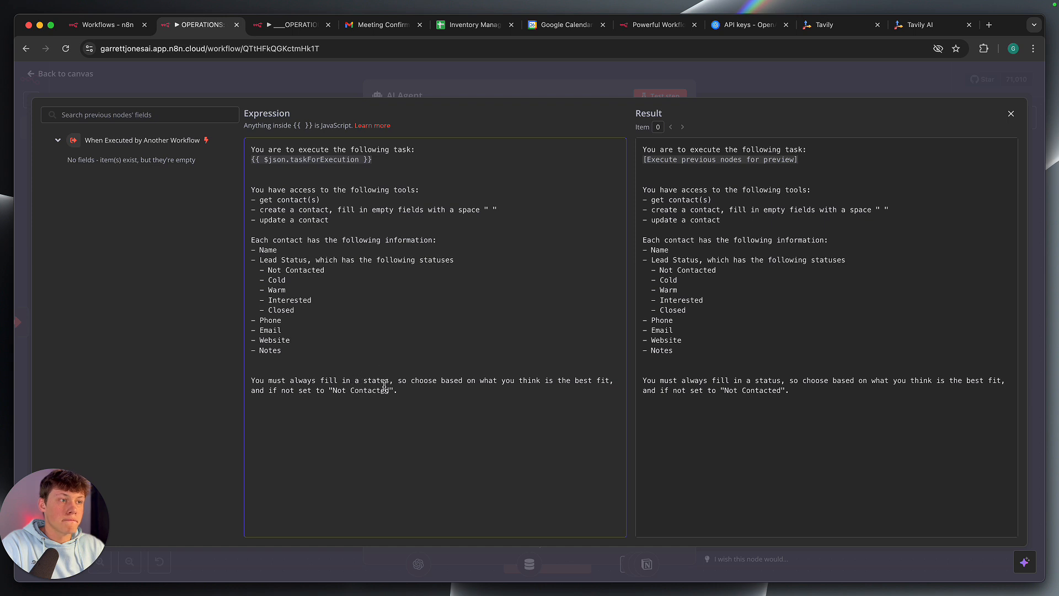
triple_click(385, 386)
left_click(385, 386)
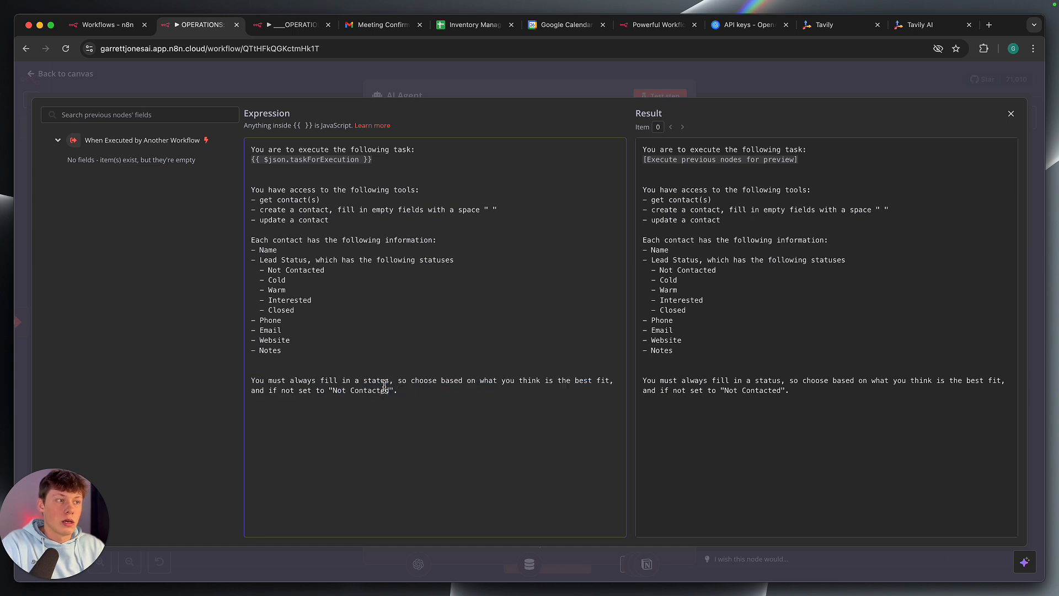
Highlight the prompt's closing rule on choosing a lead status, then close the prompt editor and AI Agent settings to return to the canvas
triple_click(401, 391)
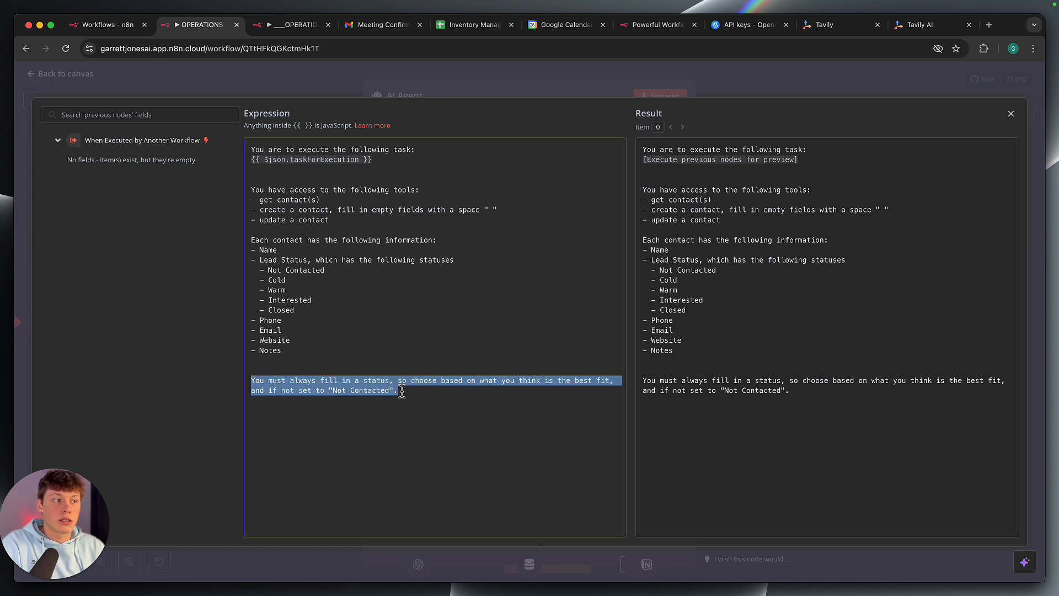
left_click(402, 391)
left_click(399, 375)
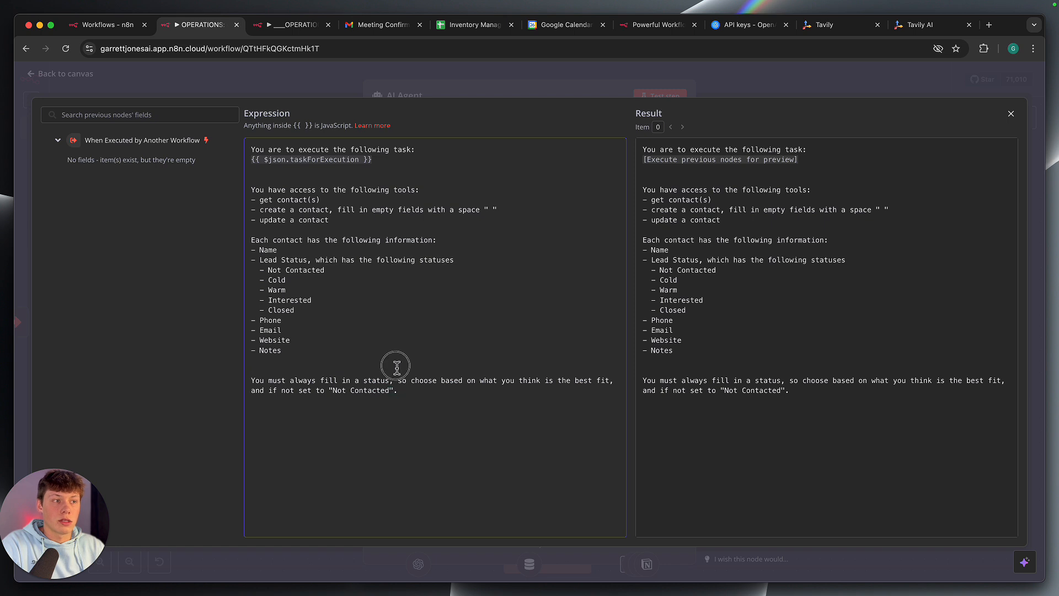
left_click(406, 392)
left_click(543, 95)
left_click(715, 84)
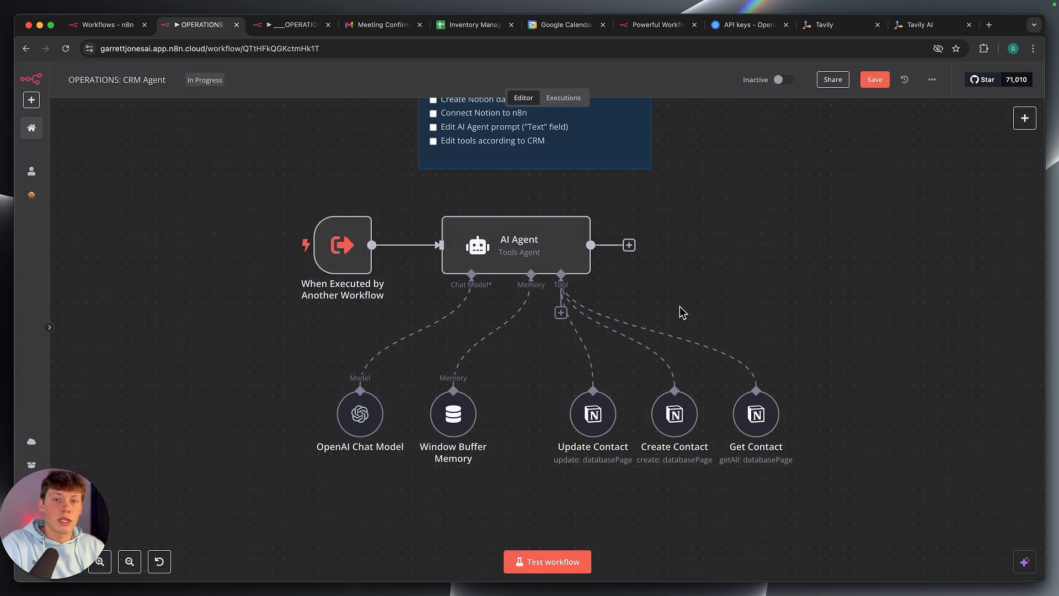
Switch to Notion, dismiss the open Lead Status options, and create a blank new page in a new tab
key("alt+Tab")
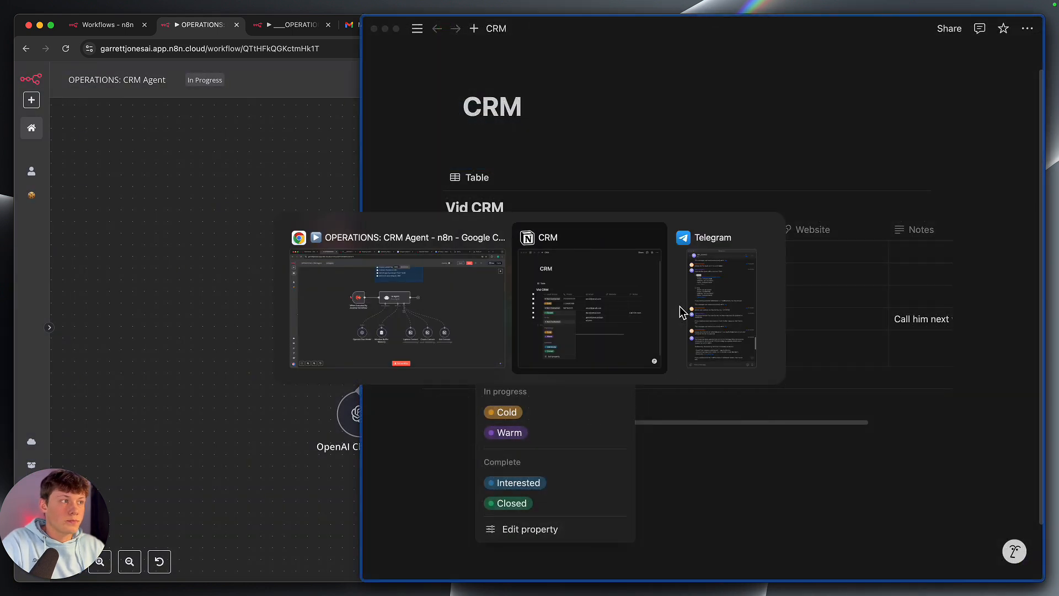
key("Escape")
key("ctrl+alt+Return")
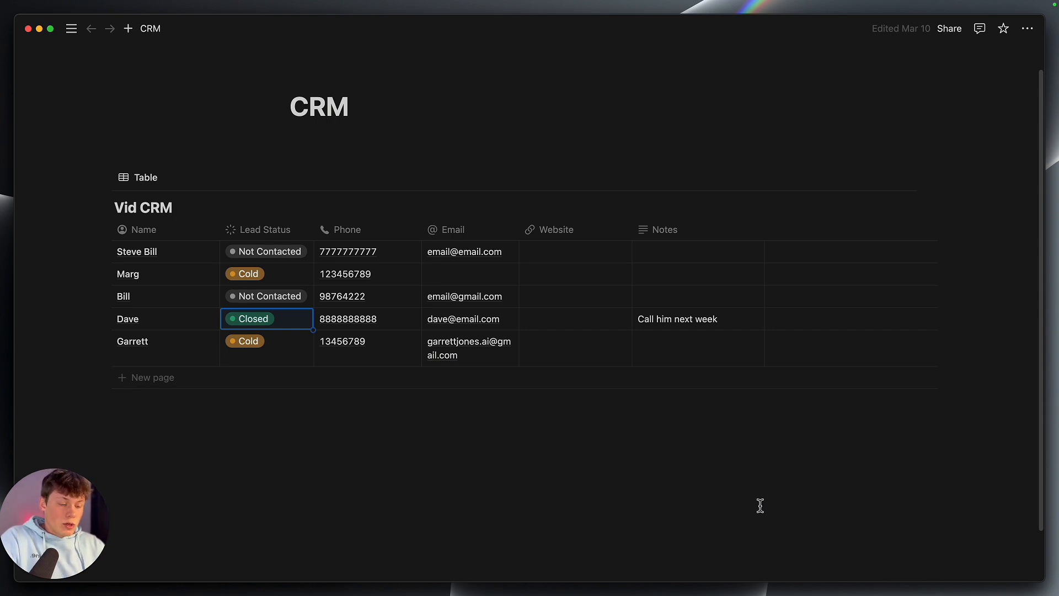
key("super+t")
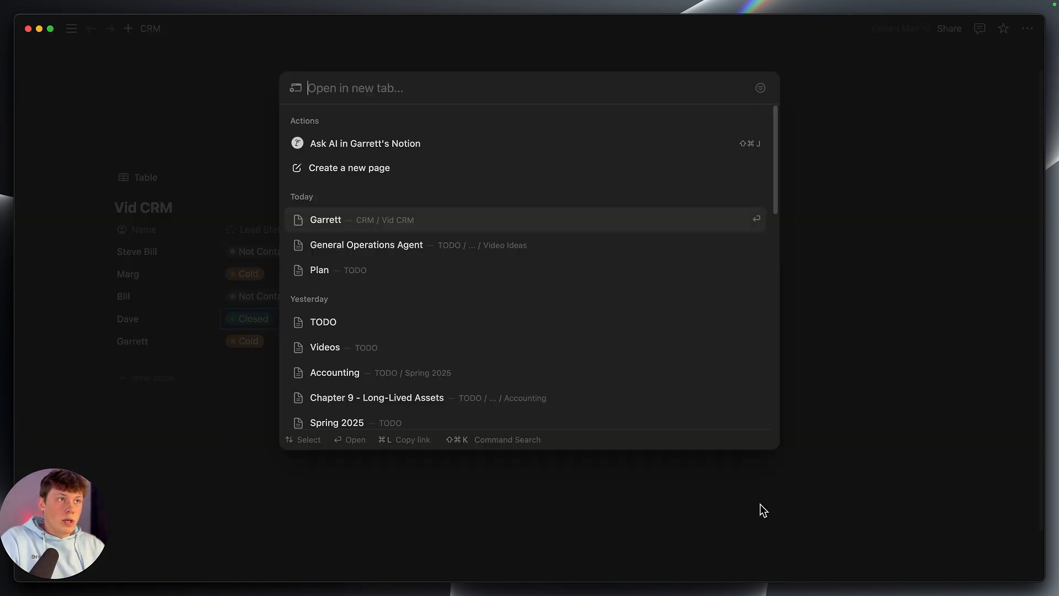
left_click(414, 176)
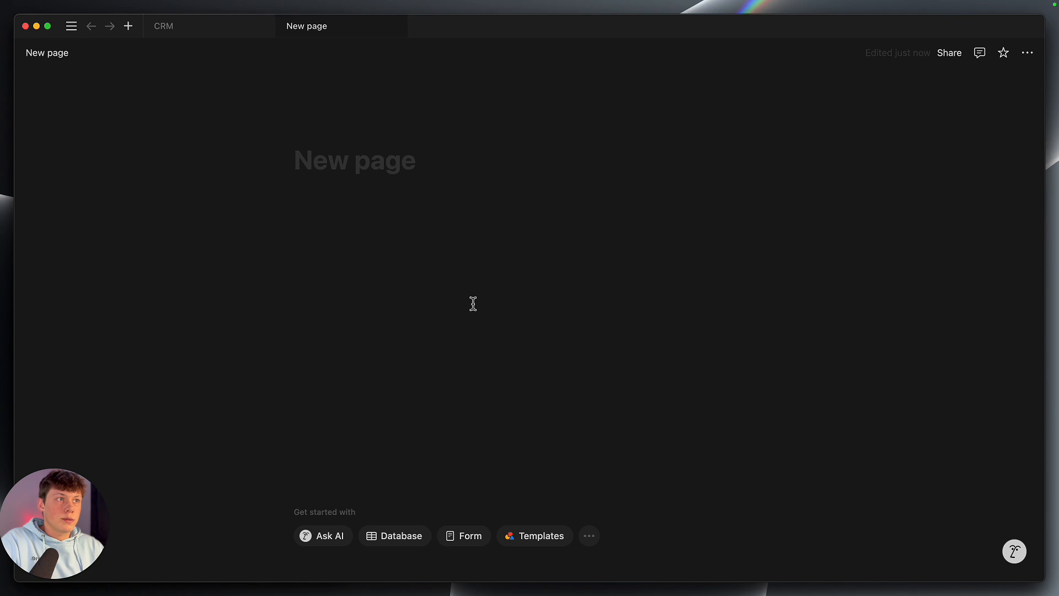
Title the new page "Example CRM" and place the cursor in the page body
type("V")
key("BackSpace")
type("Exma")
key("BackSpace")
key("BackSpace")
type("ample CRM")
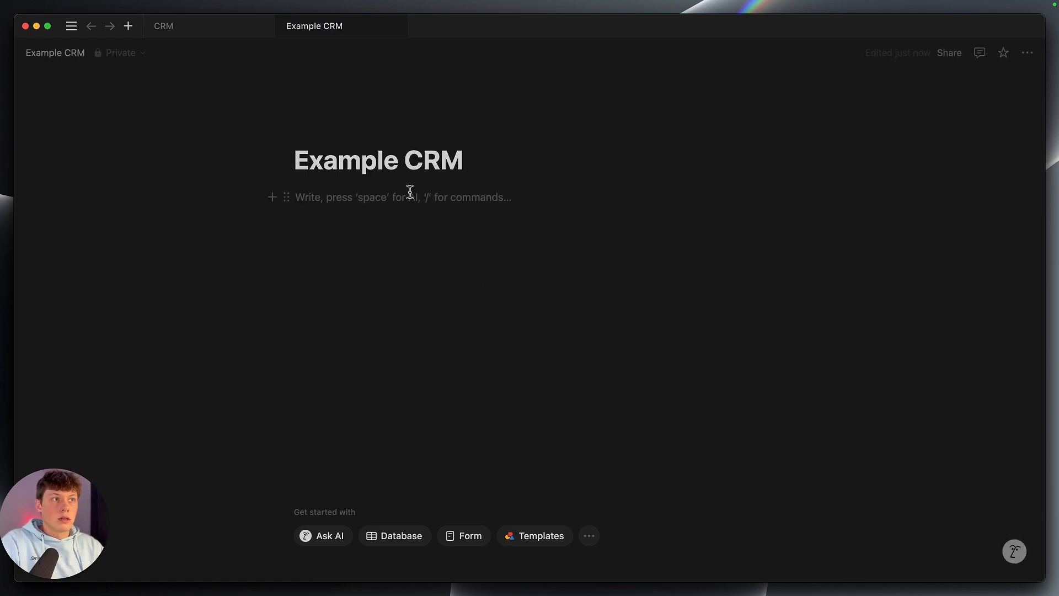
left_click_drag(309, 160, 421, 155)
left_click(423, 156)
left_click(383, 246)
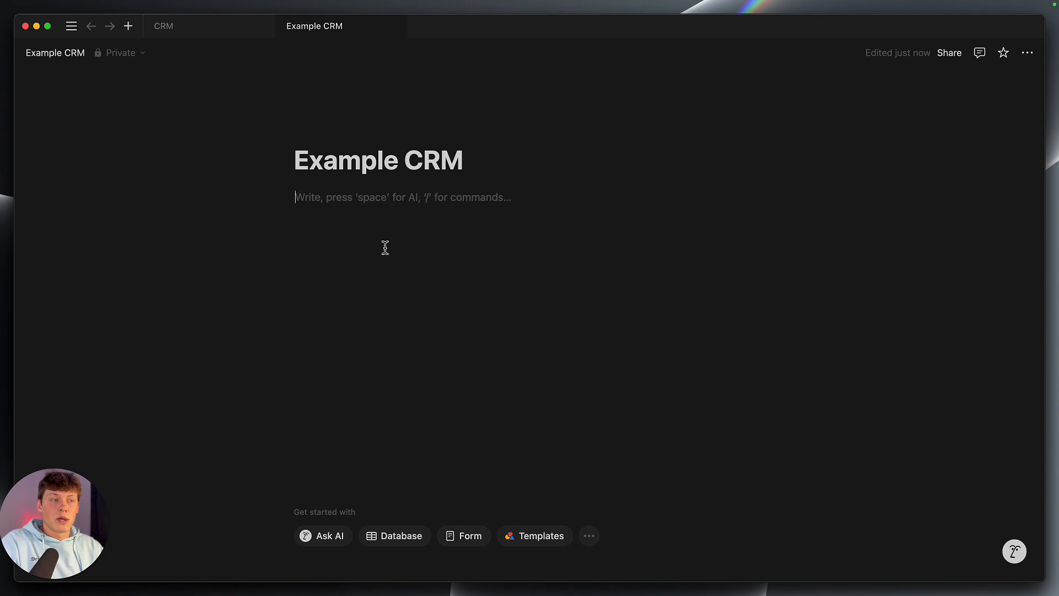
Add blank lines below the page title and insert an inline database beneath them
key("Return")
key("Return")
key("Return")
left_click(312, 217)
left_click(345, 286)
left_click(329, 241)
left_click(330, 228)
left_click(332, 259)
left_click(334, 244)
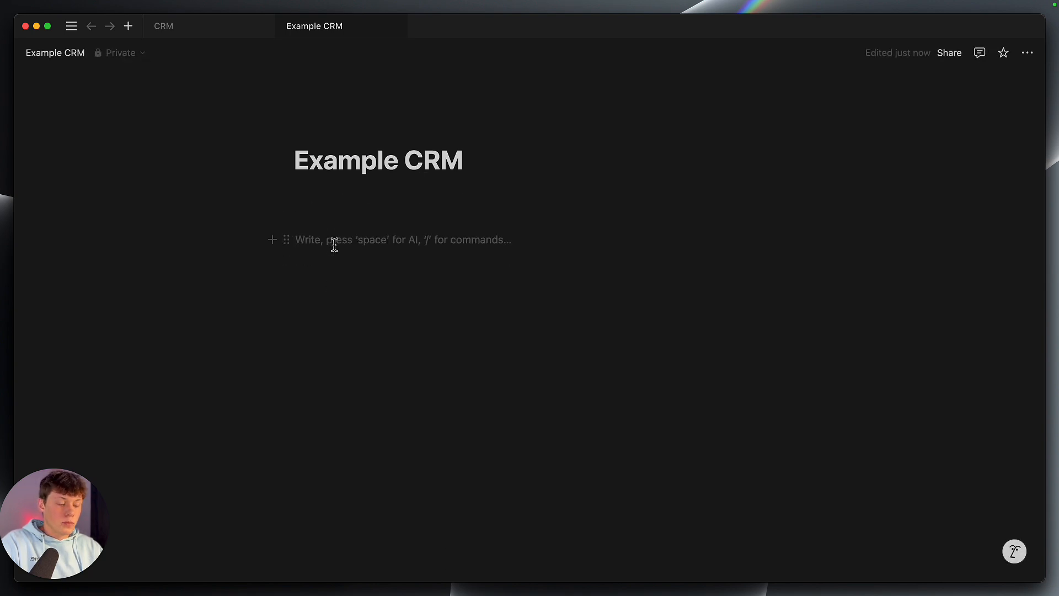
type("/")
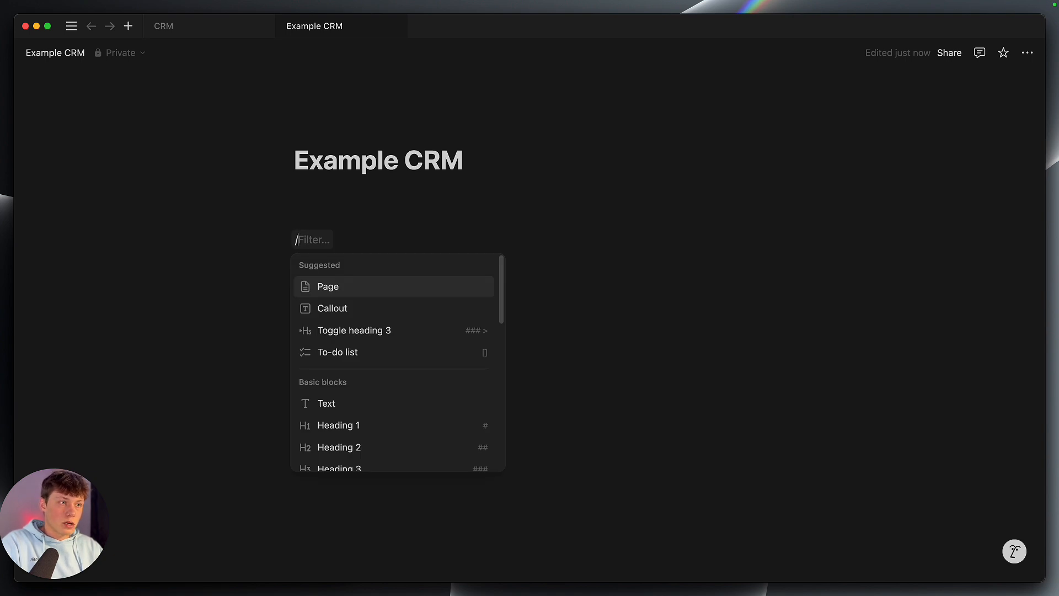
type("data")
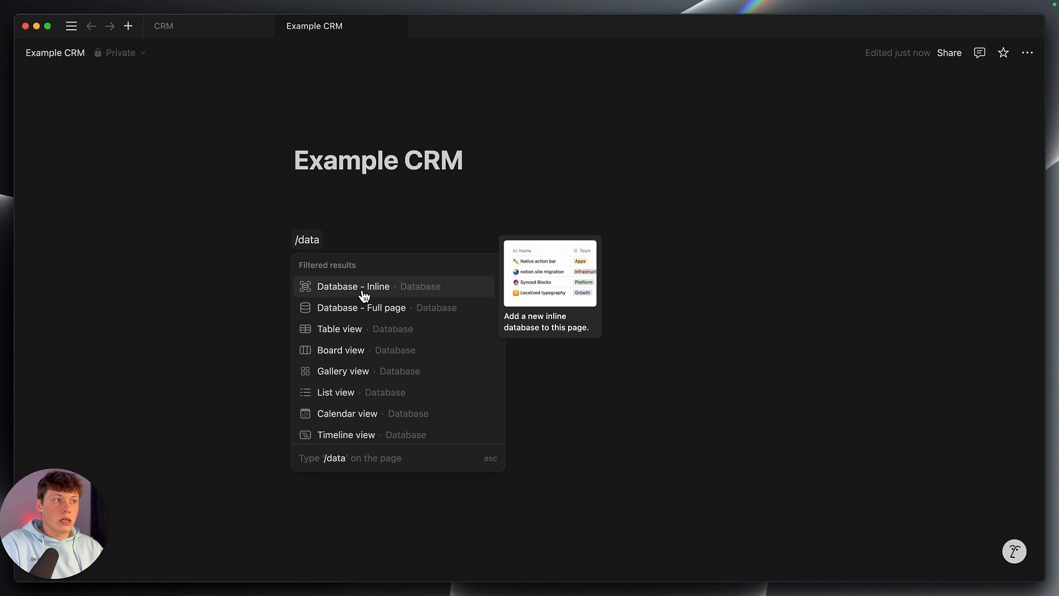
left_click(364, 296)
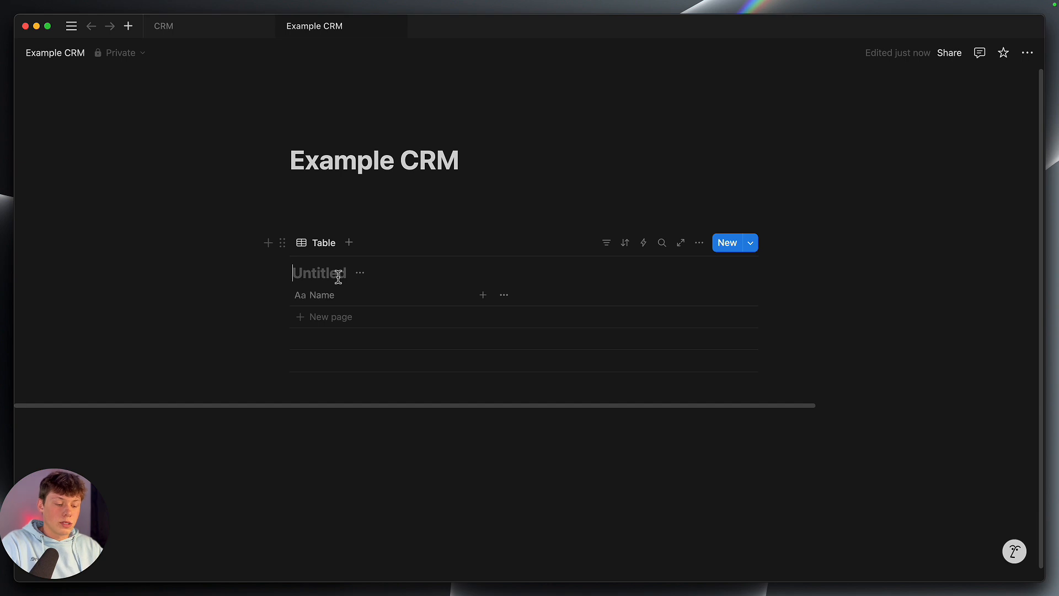
Name the inline database "Operations Agent CRM"
type("Exmaple")
key("alt+BackSpace")
type("Operations Agent CRM")
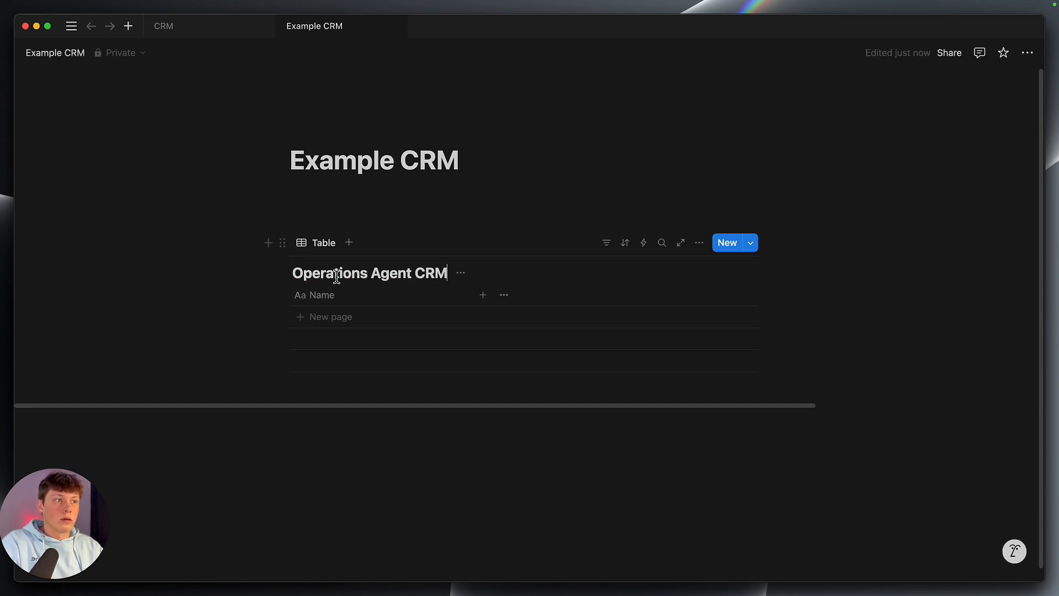
triple_click(359, 277)
left_click(379, 279)
scroll(413, 361, "right", 1)
left_click(439, 444)
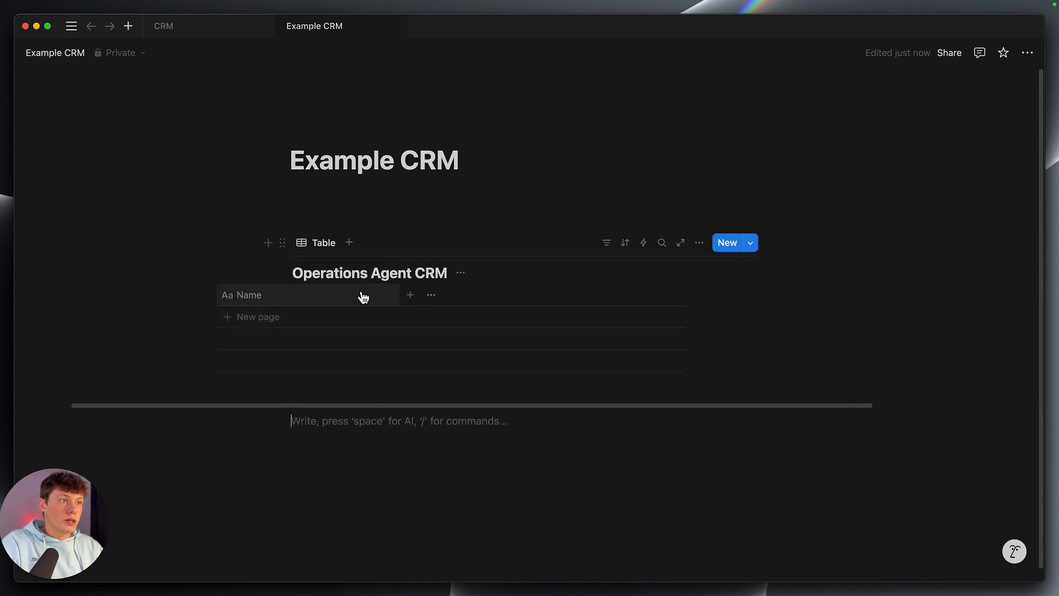
Add a first record to the database with the contact's first name and open its page
left_click(292, 313)
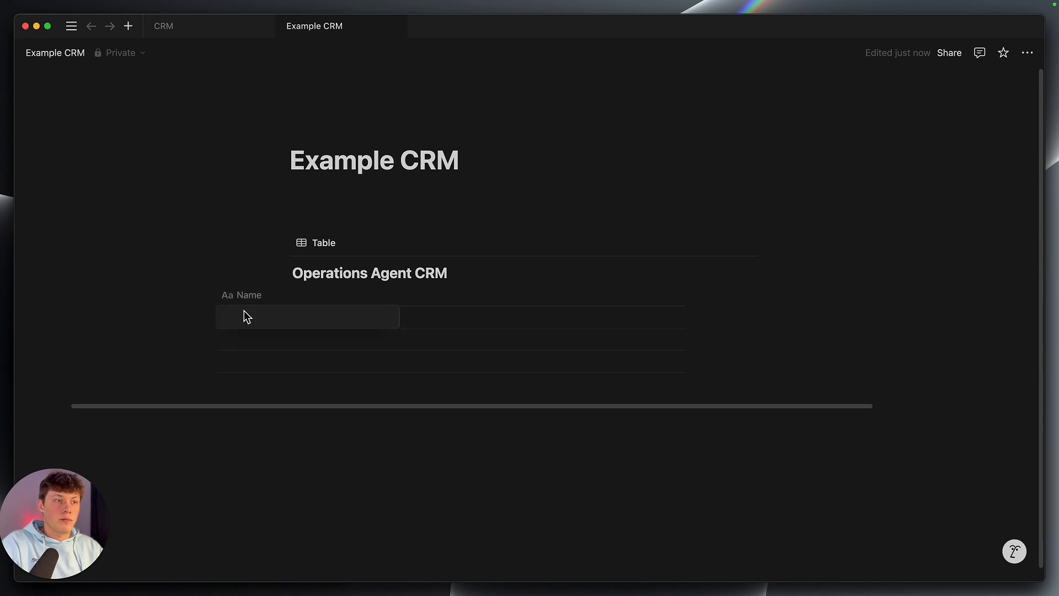
type("Steve")
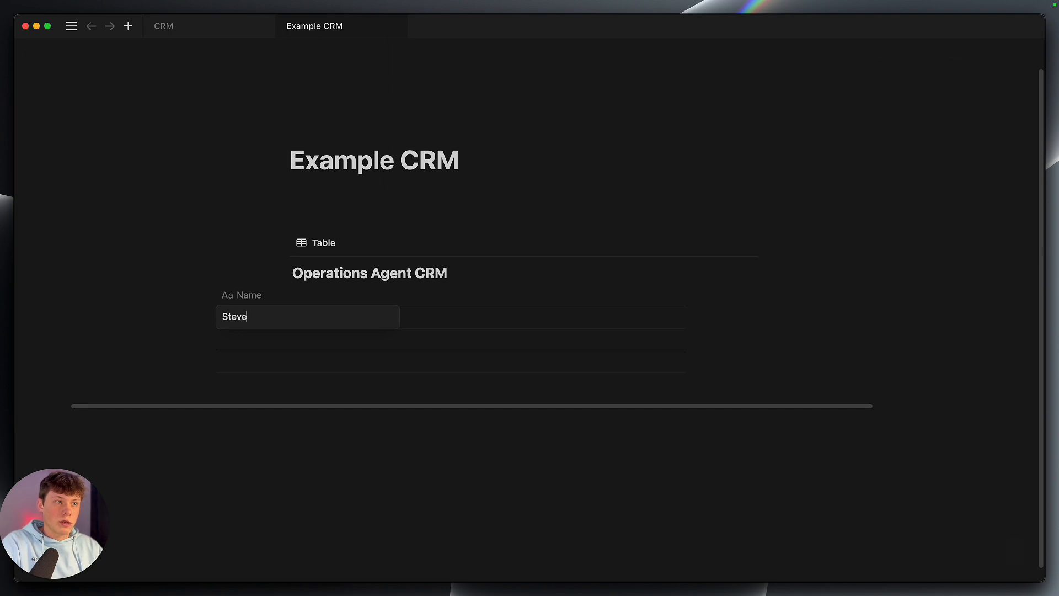
key("Return")
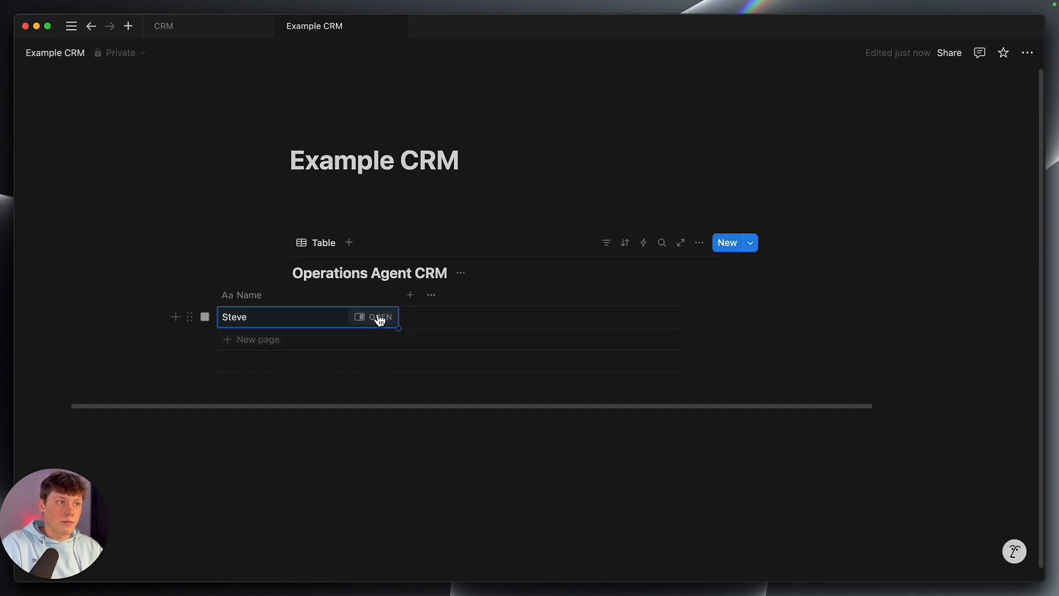
left_click(380, 317)
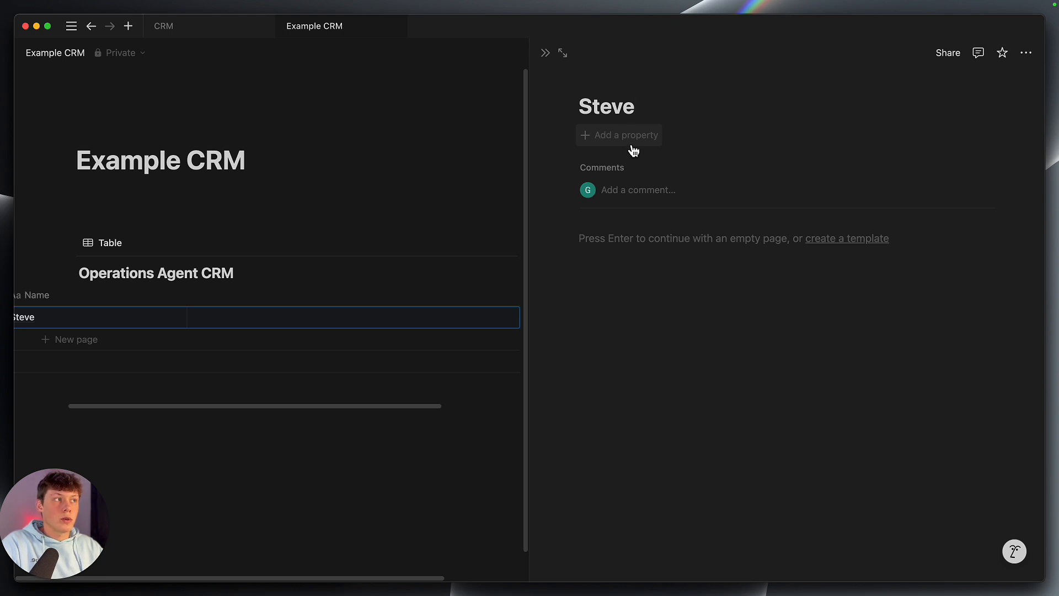
Check the columns of the existing CRM page, and add a Phone property to the new contact record
key("ctrl+Tab")
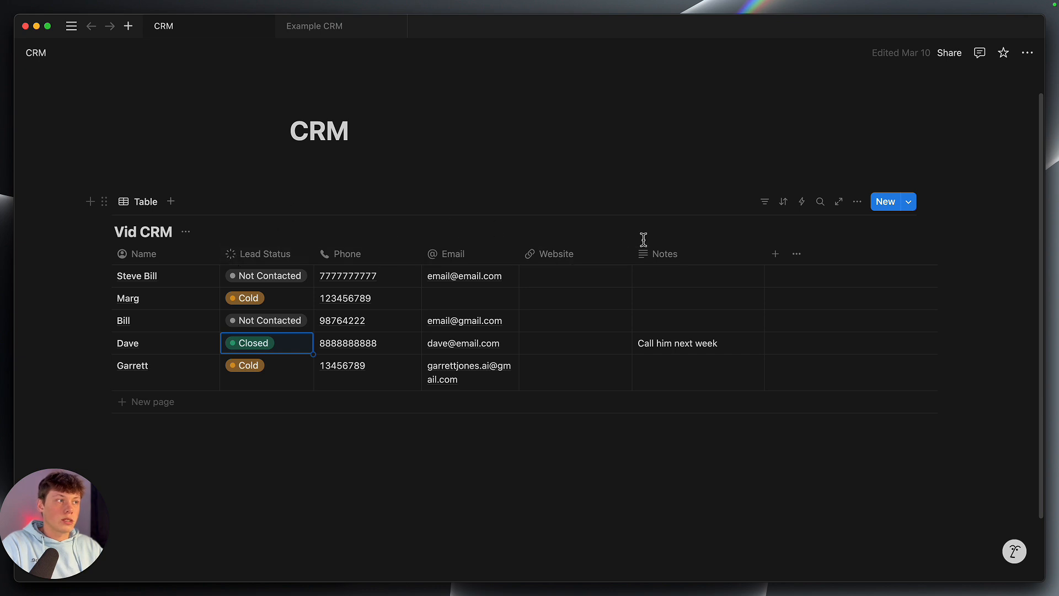
key("ctrl+Tab")
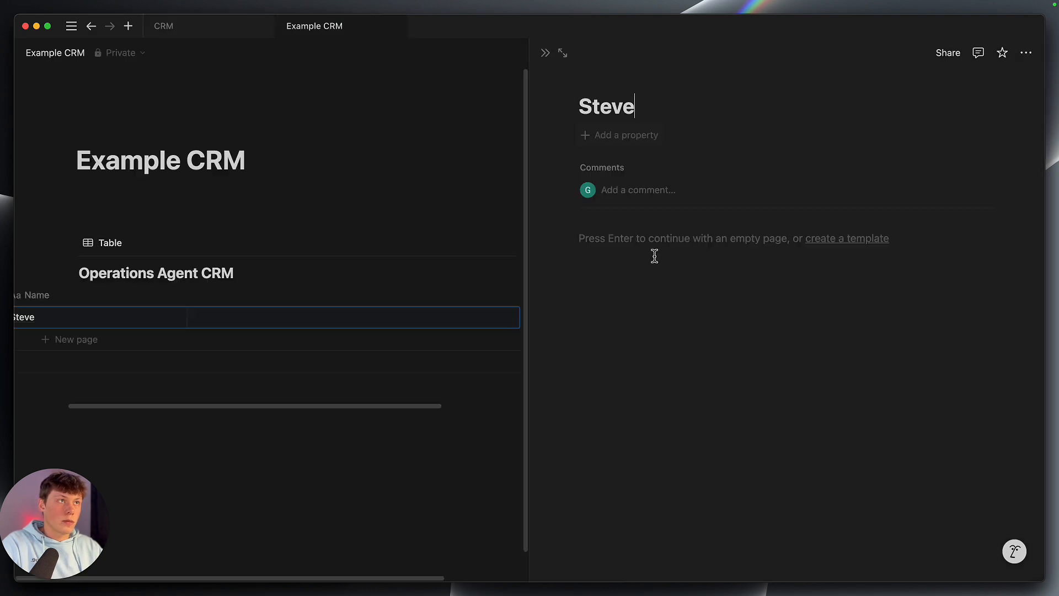
left_click(626, 139)
scroll(656, 312, "down", 1)
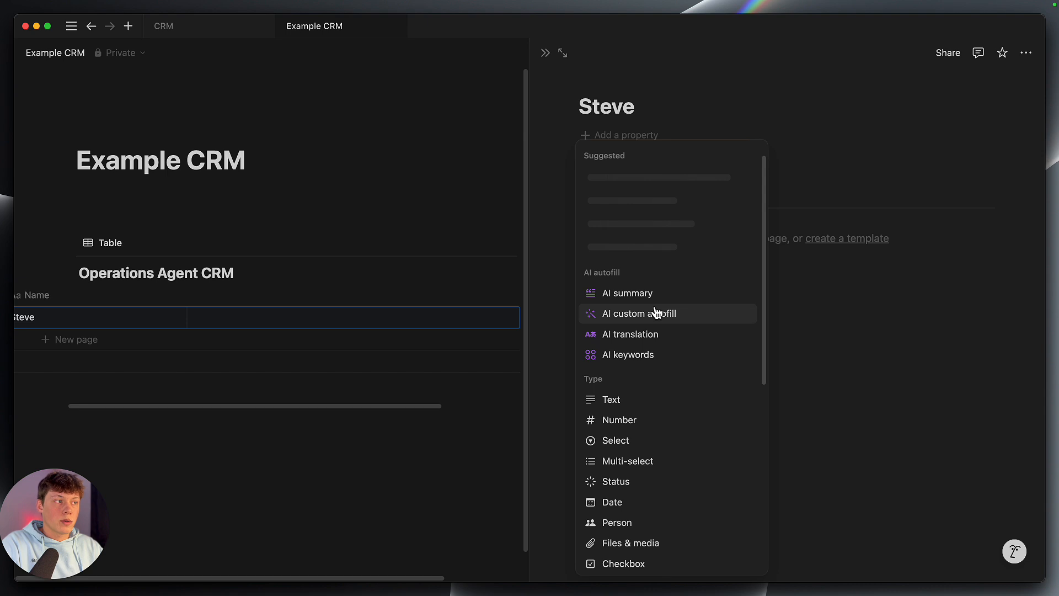
scroll(660, 402, "down", 7)
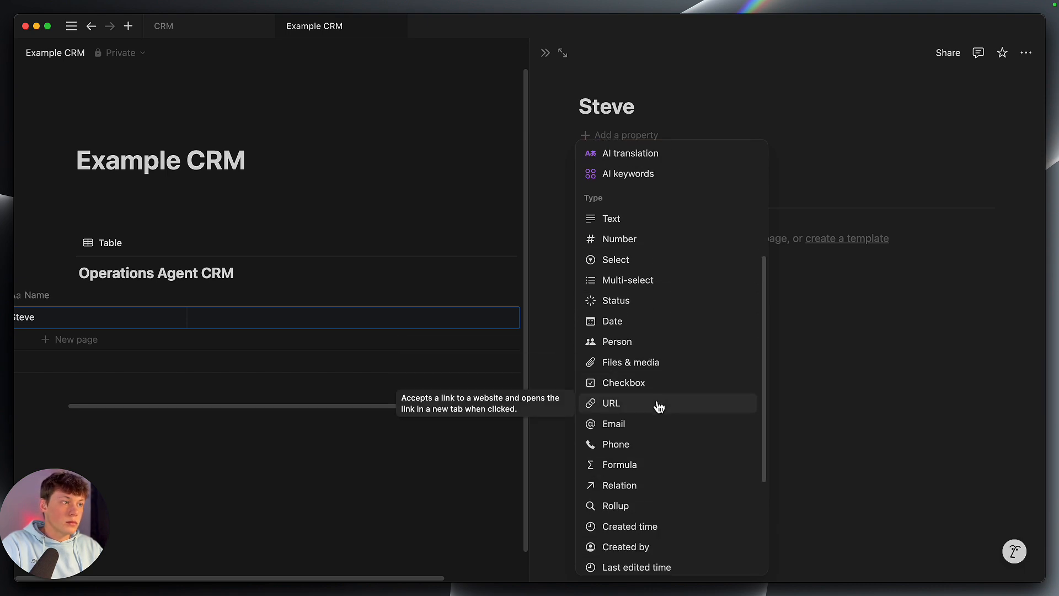
left_click(654, 453)
left_click(658, 290)
Add the suggested Status property to the contact record
left_click(637, 172)
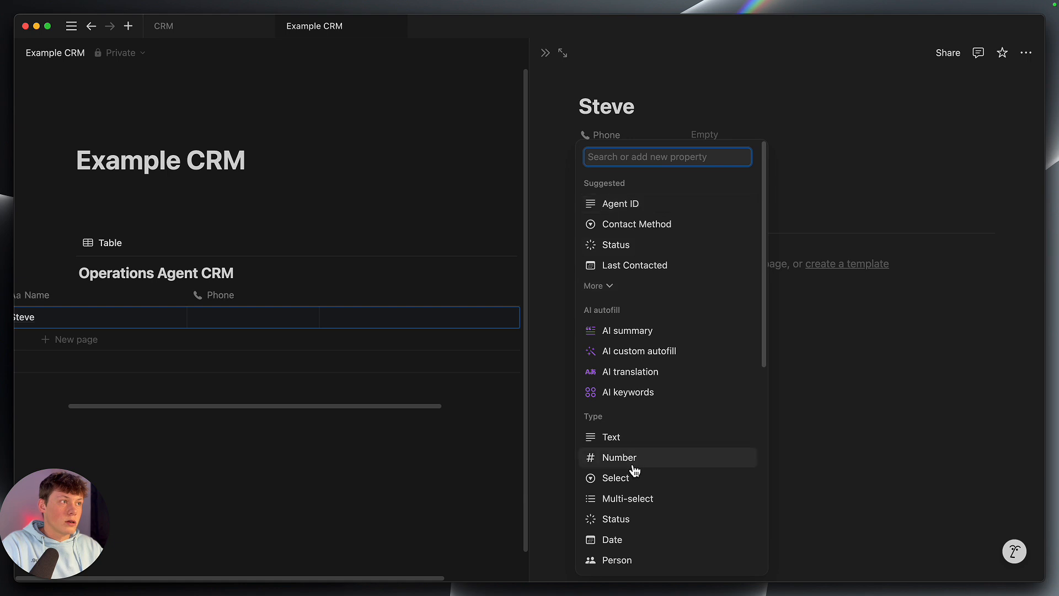
scroll(634, 468, "down", 3)
scroll(634, 469, "up", 3)
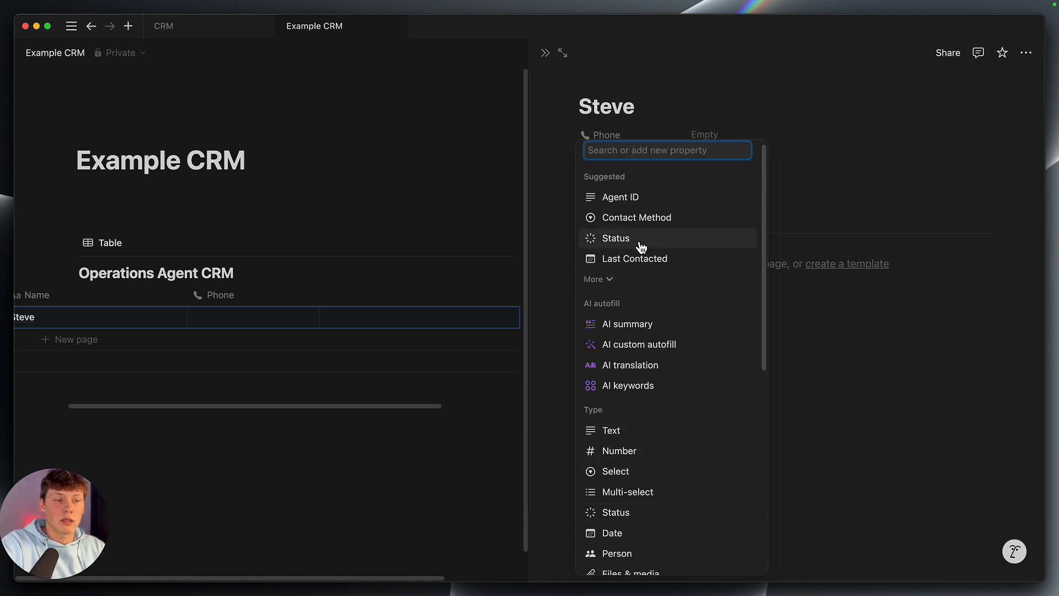
left_click(859, 342)
left_click(709, 140)
left_click(626, 162)
left_click(623, 162)
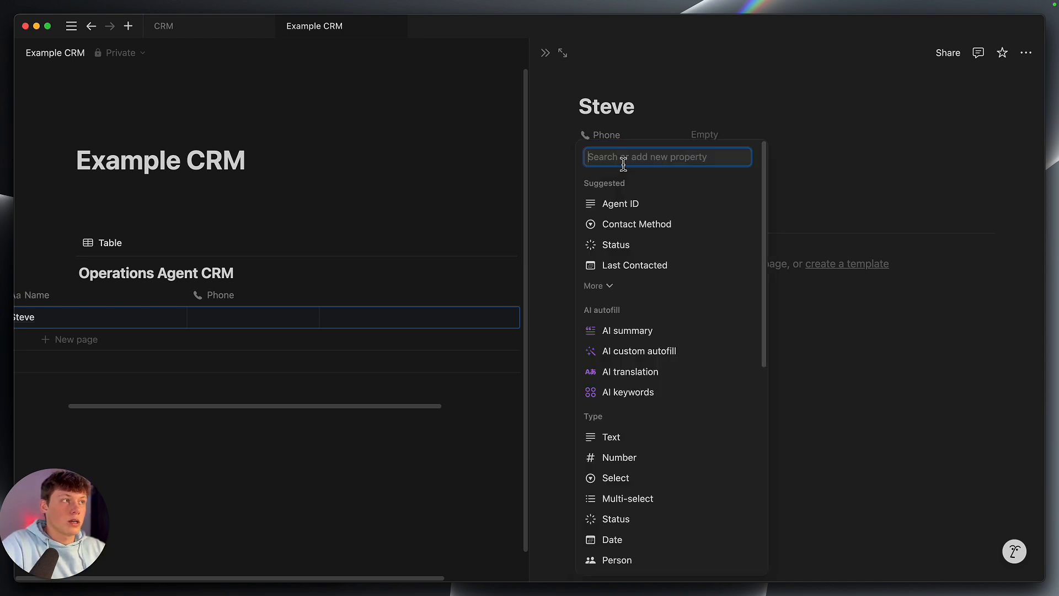
left_click(627, 245)
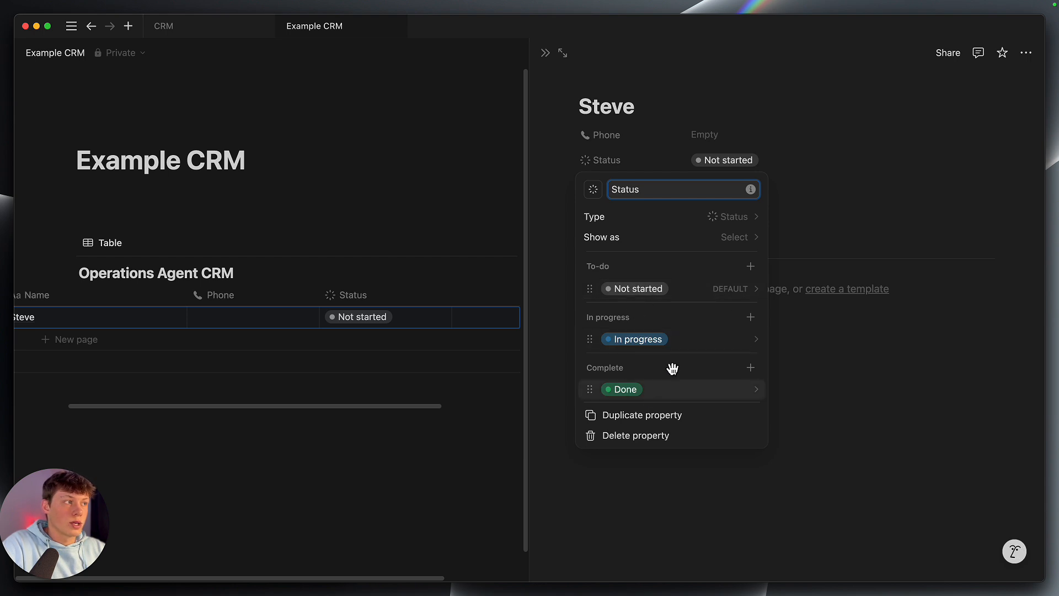
left_click(713, 271)
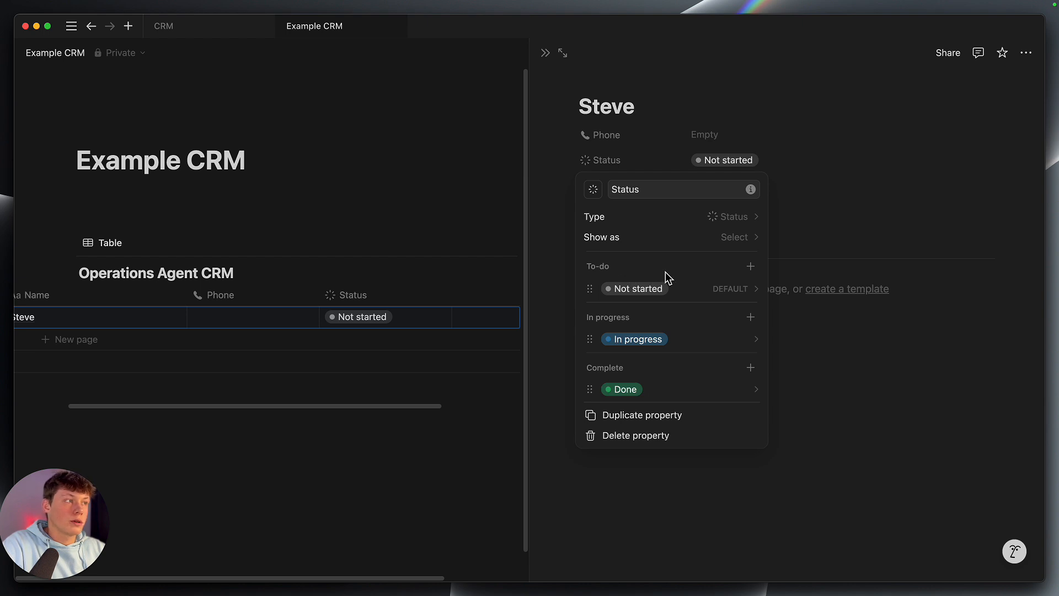
left_click(643, 288)
key("Return")
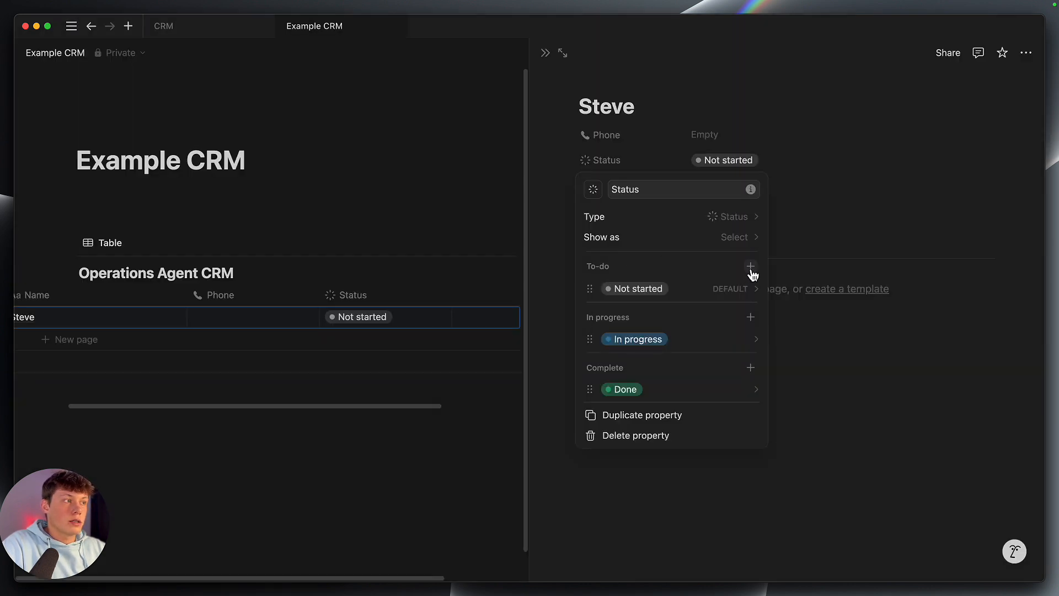
left_click(750, 318)
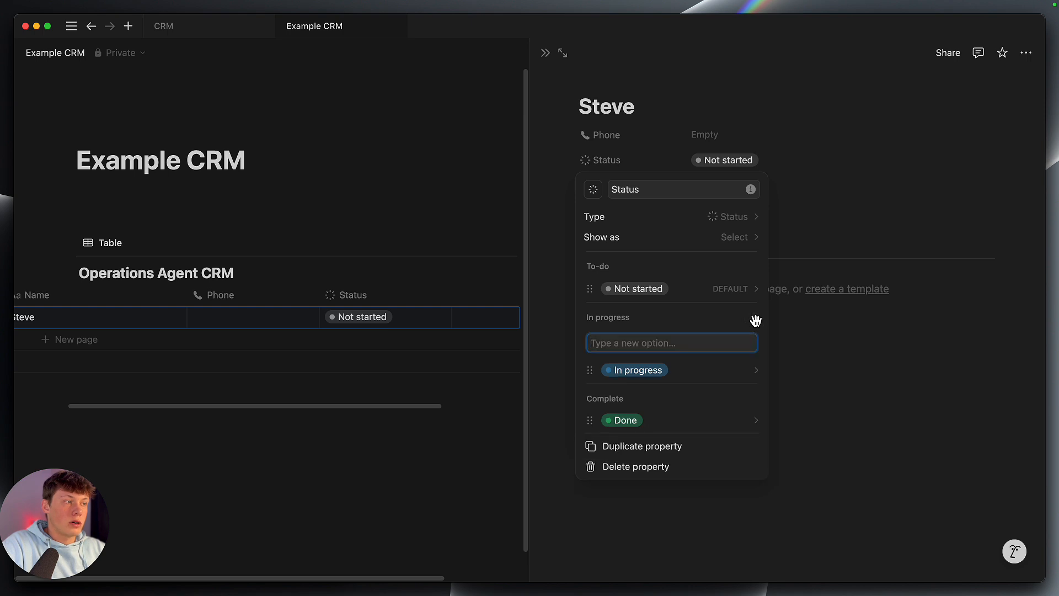
type("Cold")
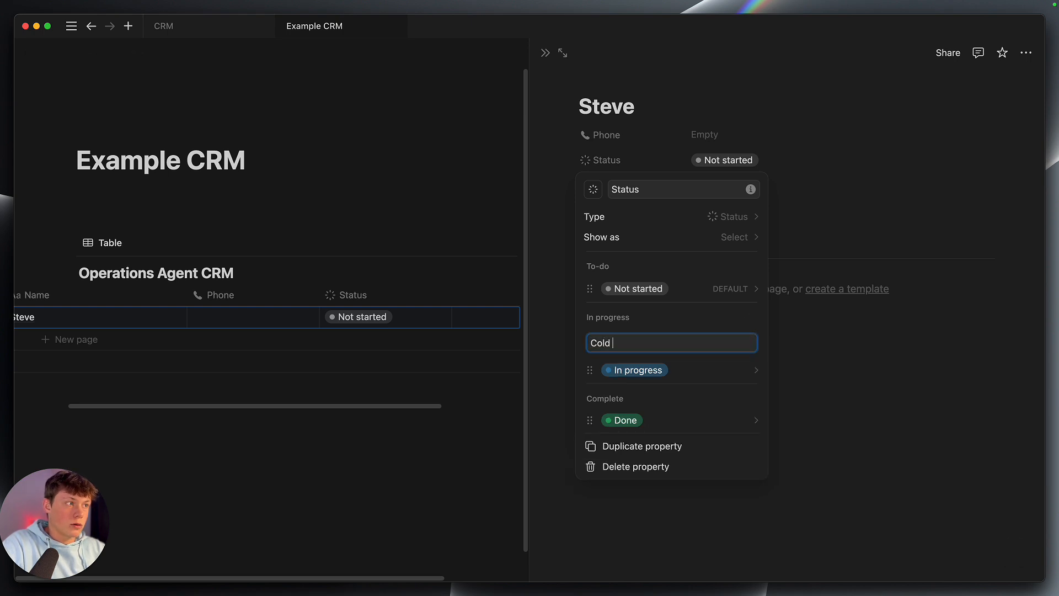
key("Return")
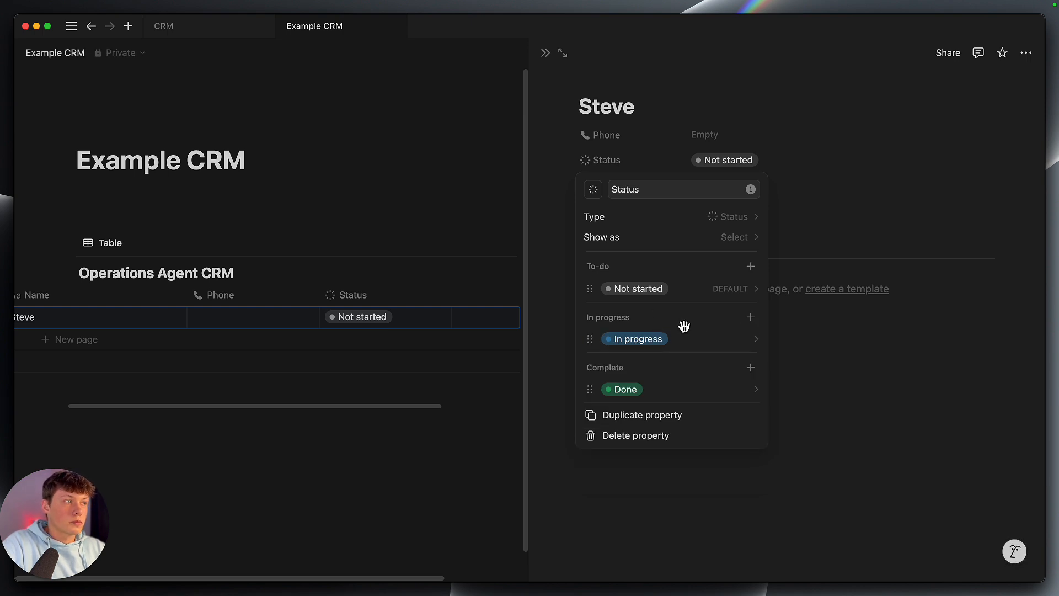
Add a "Cold" option to the In progress group of the Status property
left_click(750, 317)
type("Cold")
key("Return")
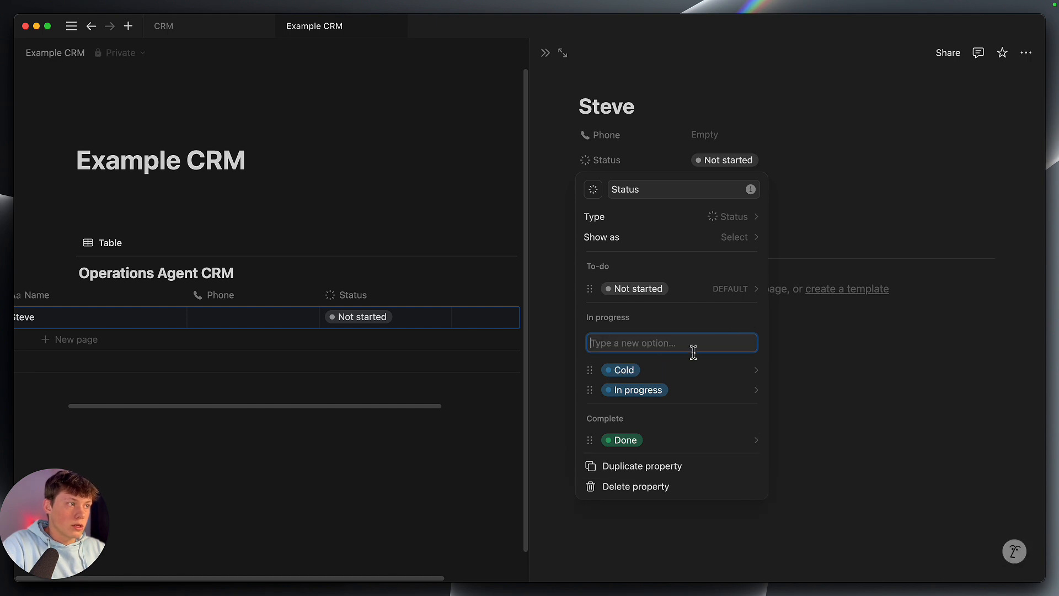
key("Escape")
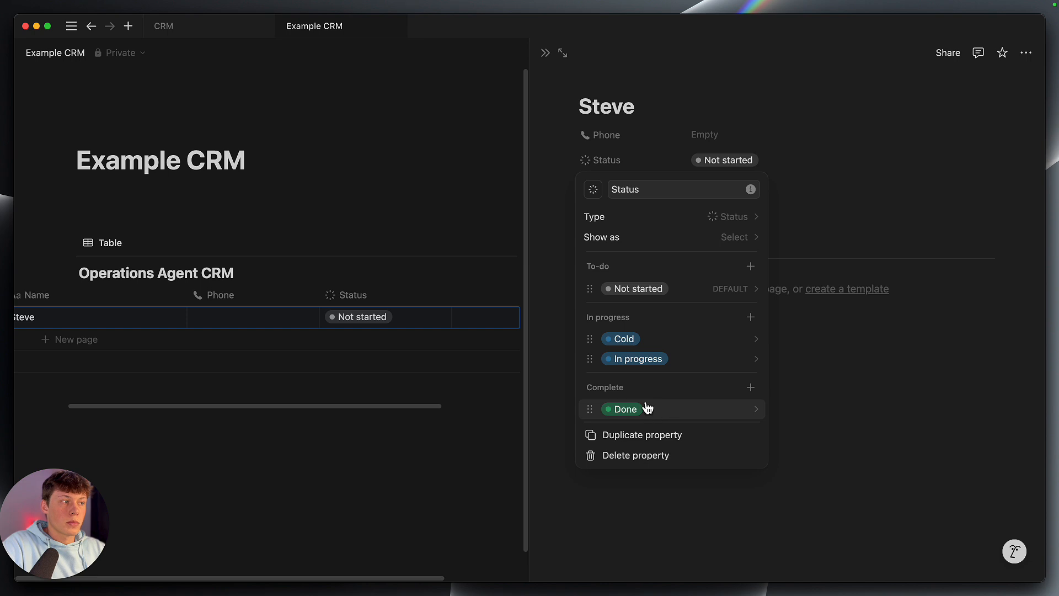
Rename the Done option in the Complete group to "Closed"
left_click(634, 415)
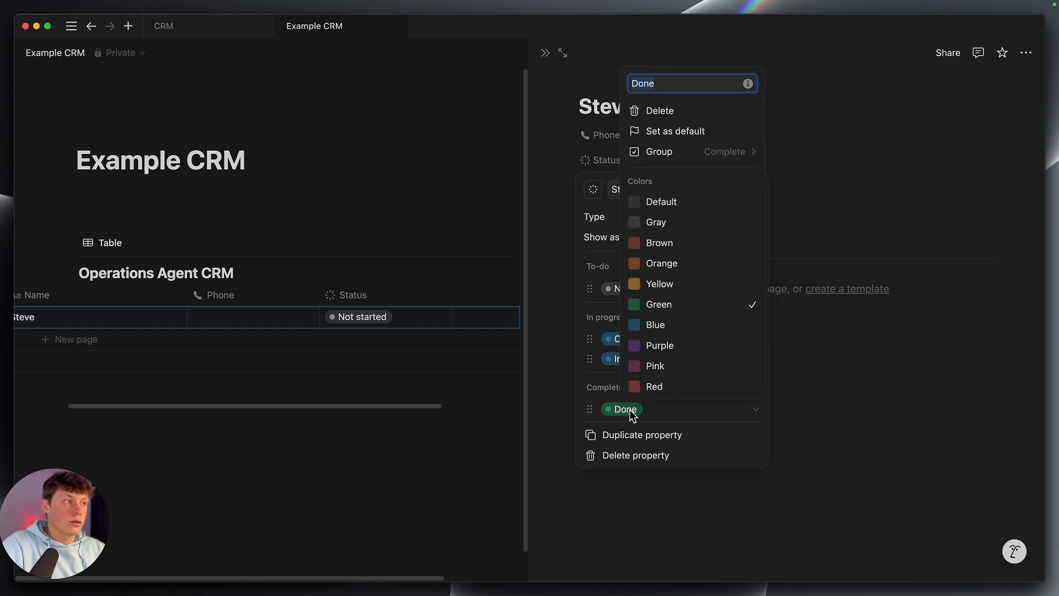
left_click(682, 412)
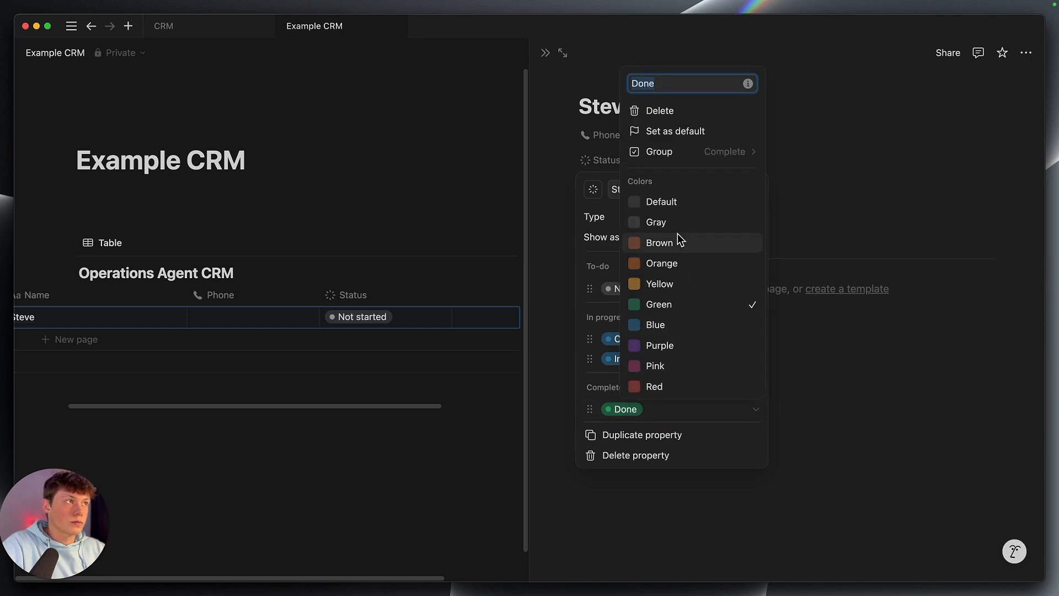
type("Closed")
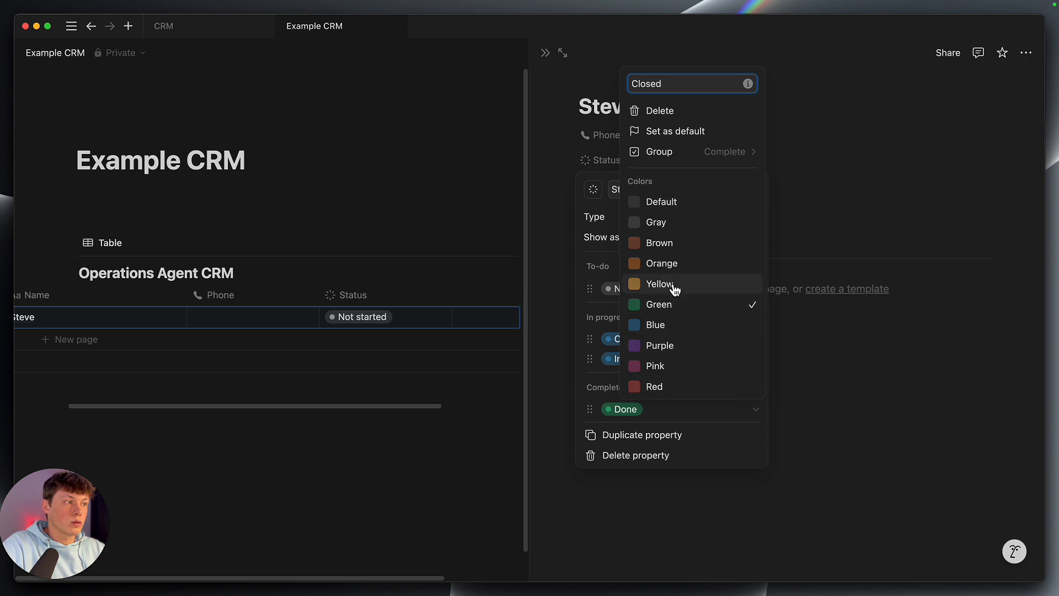
key("Escape")
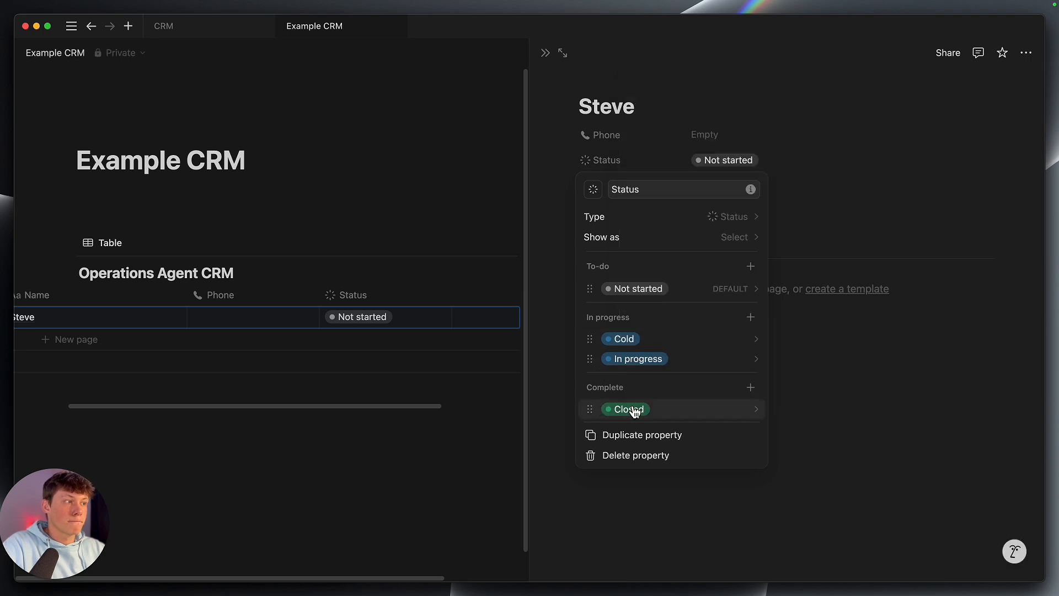
Rename the In progress option to "Warm" and set its colour to Red
left_click(640, 360)
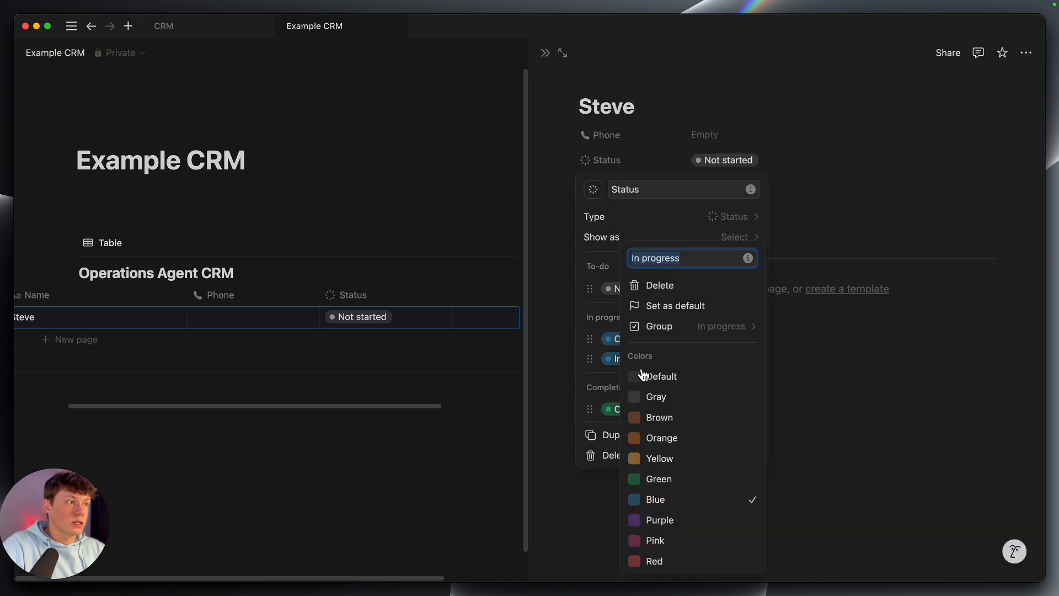
type("Warm")
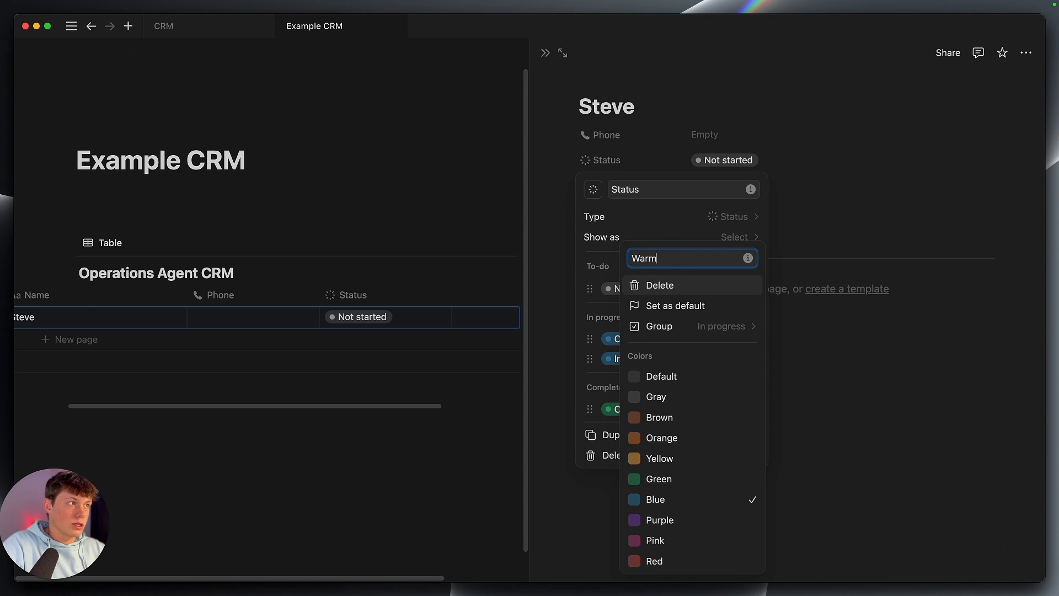
left_click(683, 560)
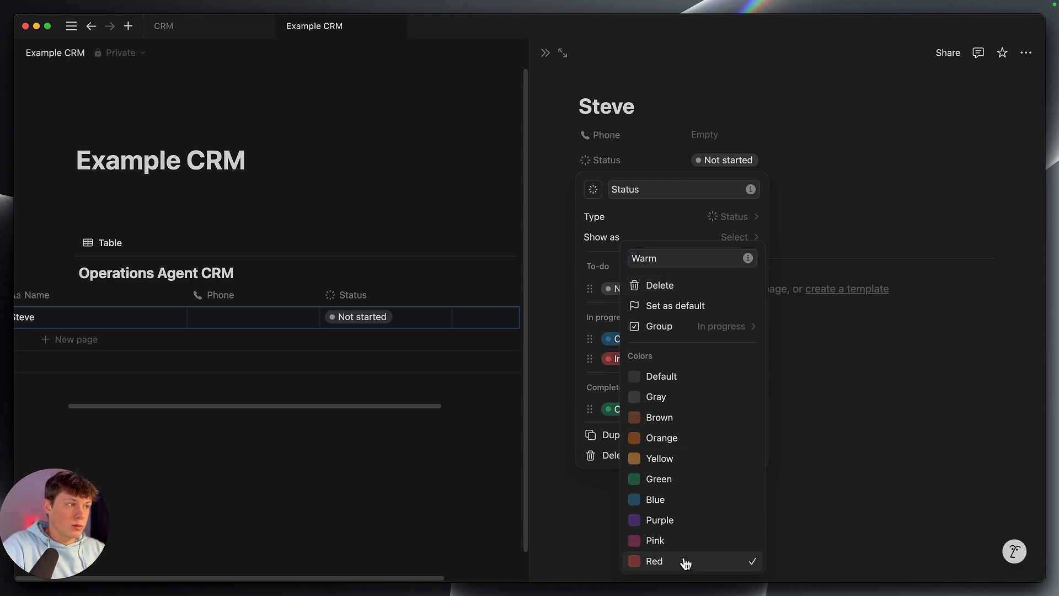
left_click(607, 381)
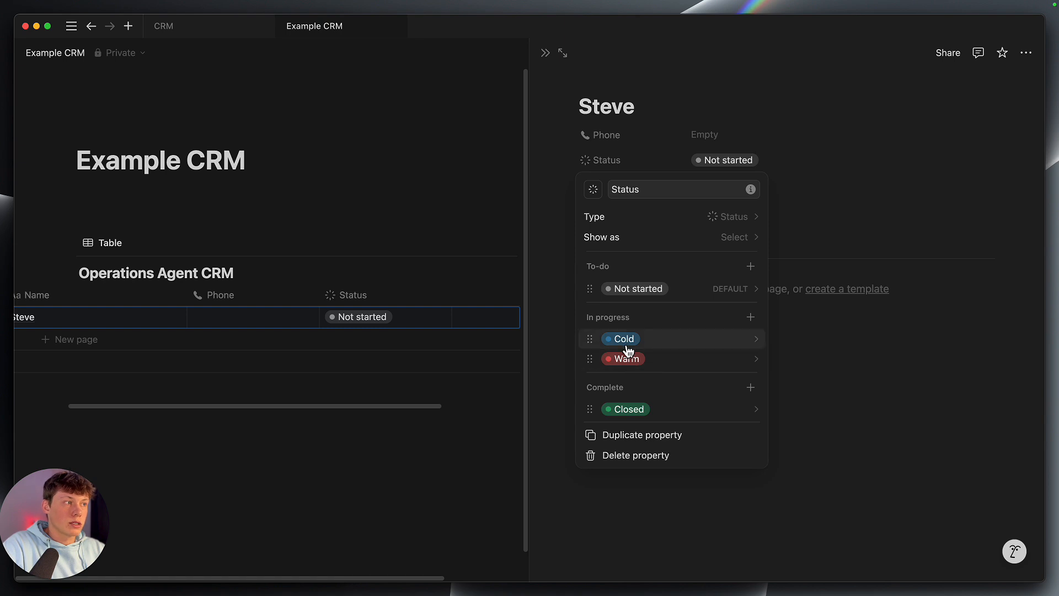
Rename the Not started option in the To-do group of the Status property to "Not contacted"
double_click(634, 289)
left_click(606, 320)
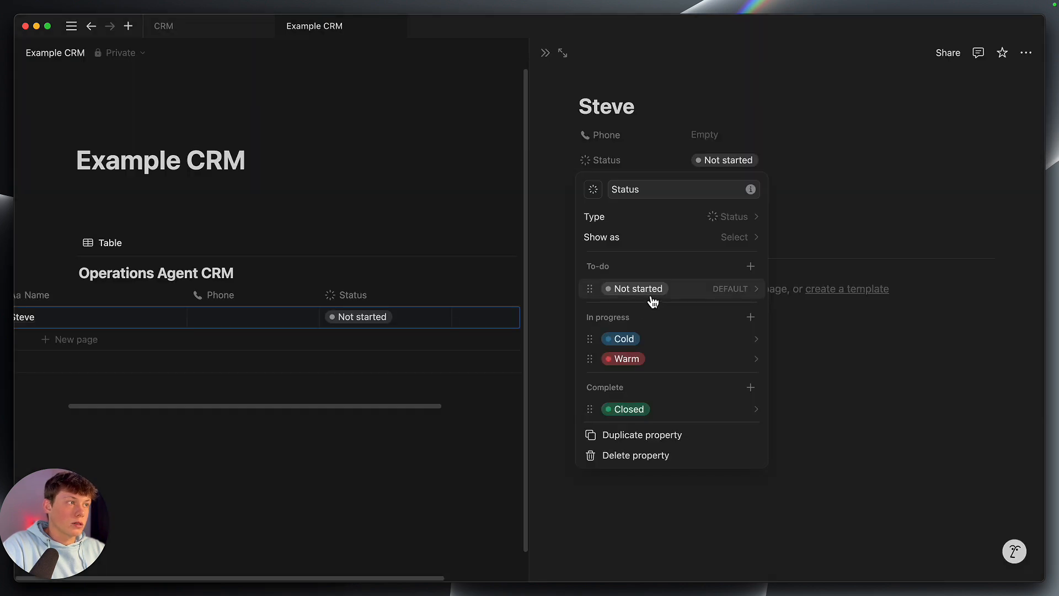
left_click(654, 290)
type("Not contactded")
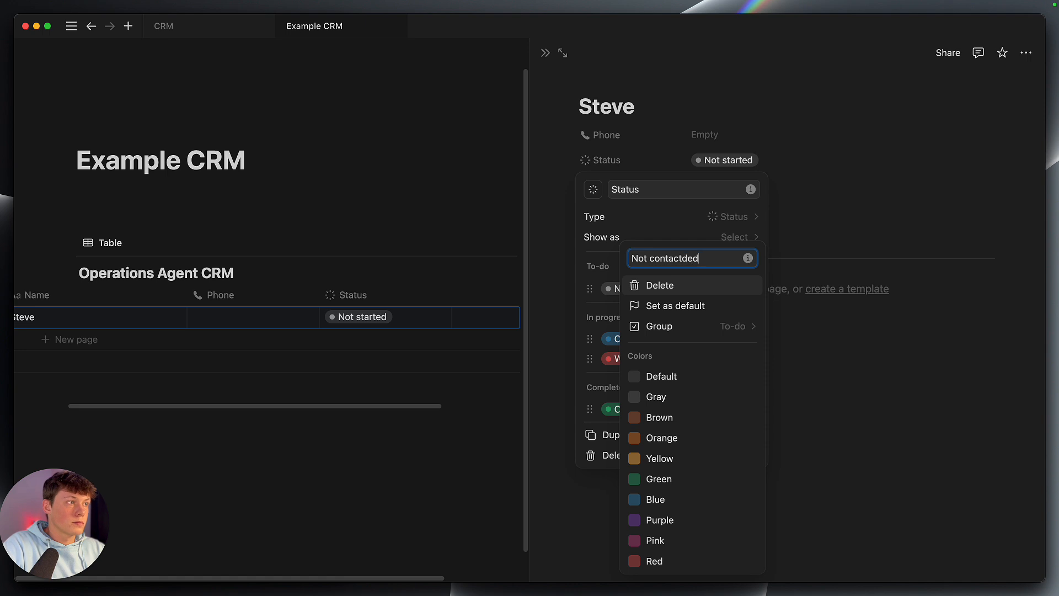
key("Return")
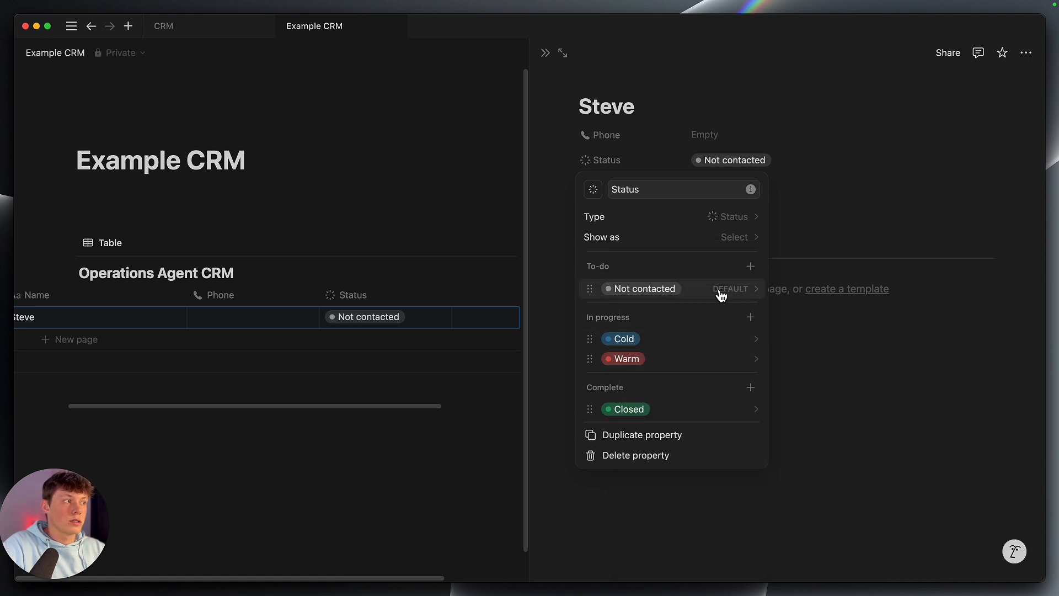
left_click(824, 369)
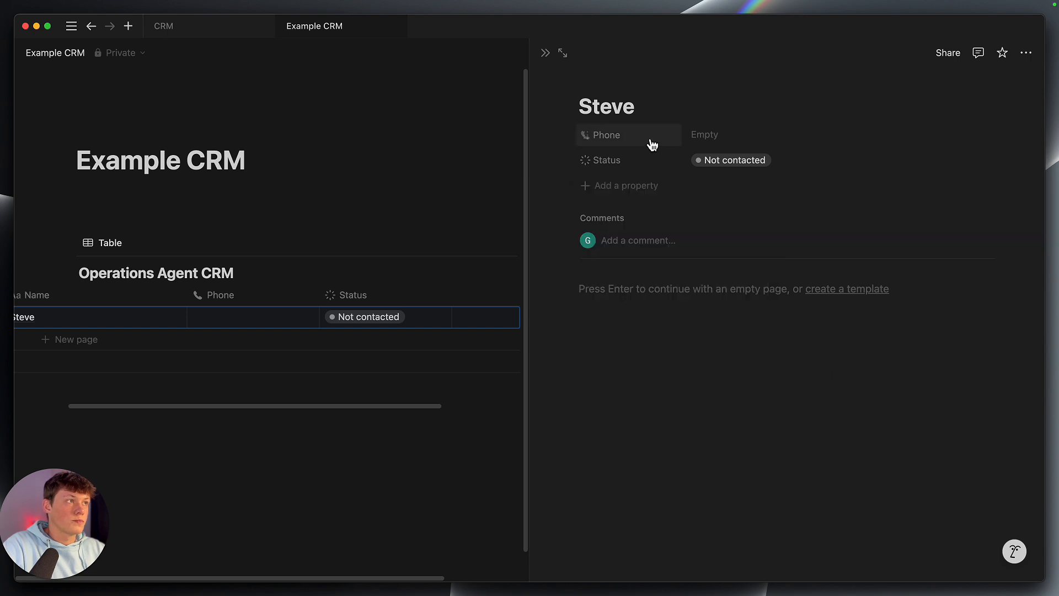
Close the contact record's side view and clear the cell selection in the Operations Agent CRM table
left_click(552, 53)
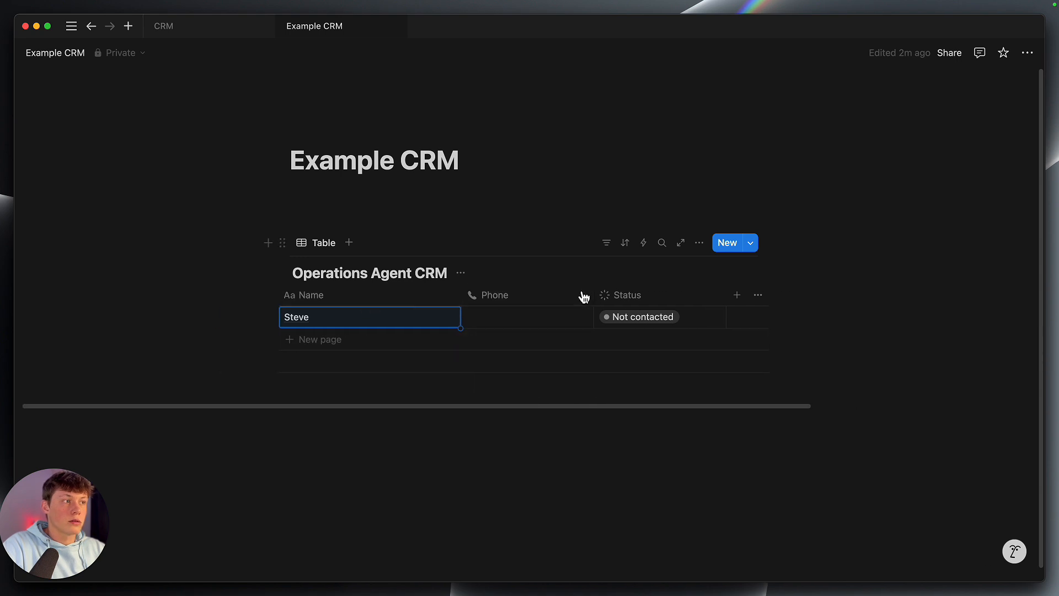
left_click(524, 304)
left_click(414, 331)
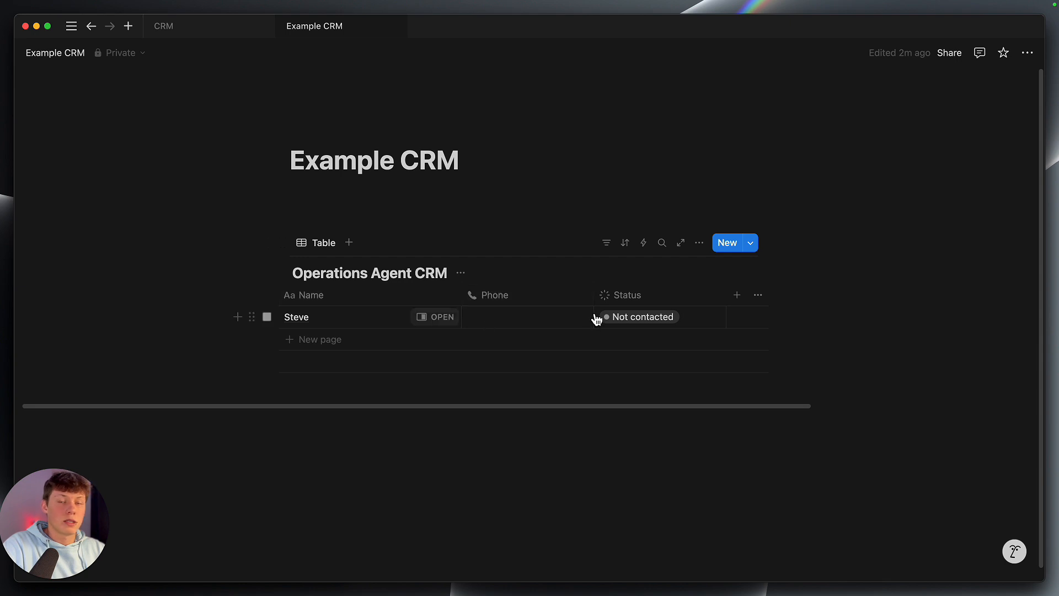
left_click(385, 425)
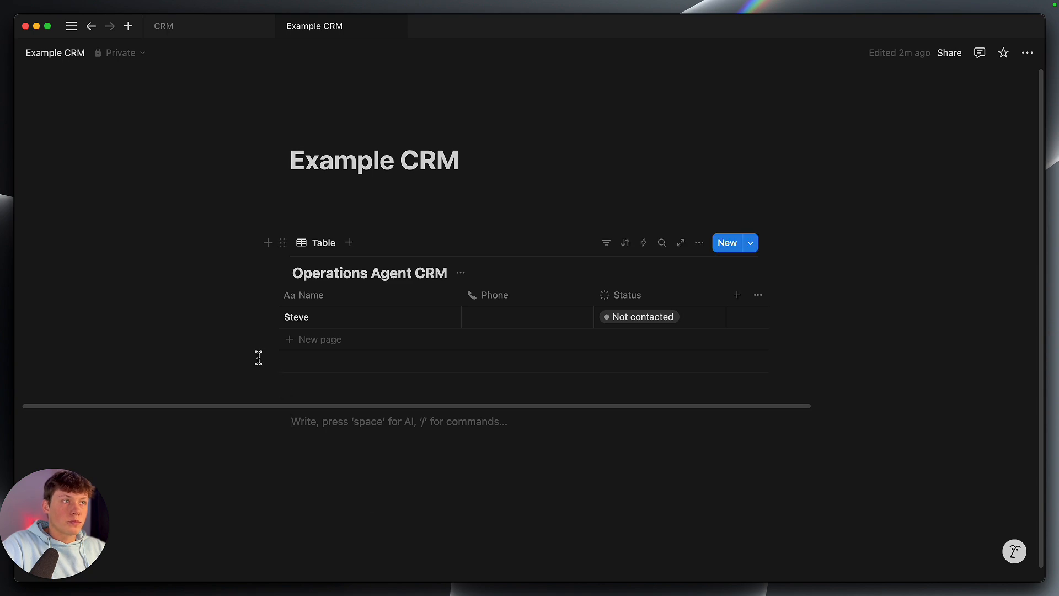
Switch to the OPERATIONS: CRM Agent workflow in n8n and open the Update Contact tool's parameters
key("alt+Tab")
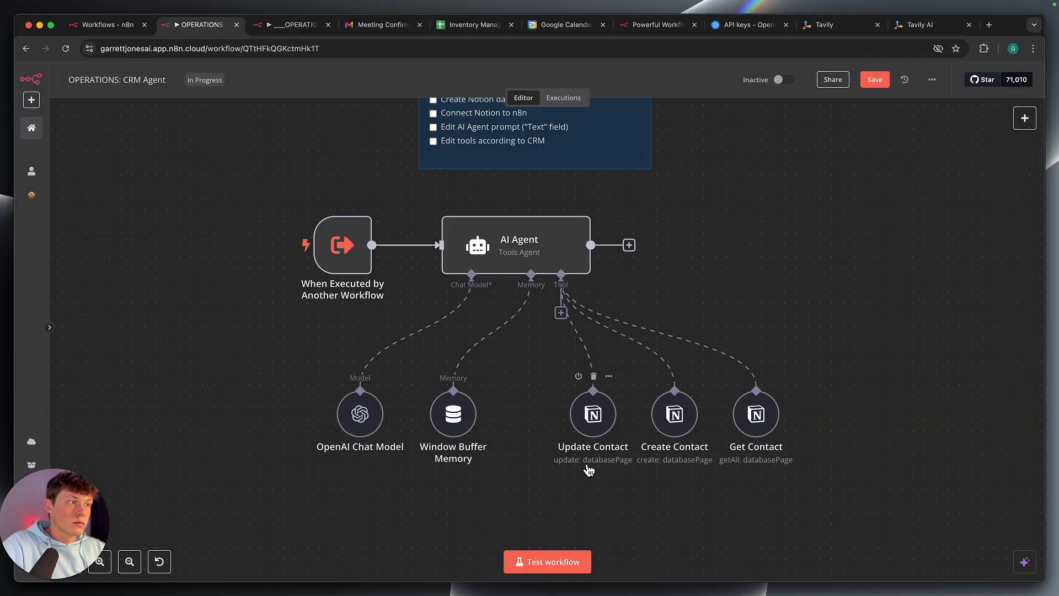
scroll(571, 407, "right", 2)
scroll(572, 407, "up", 2)
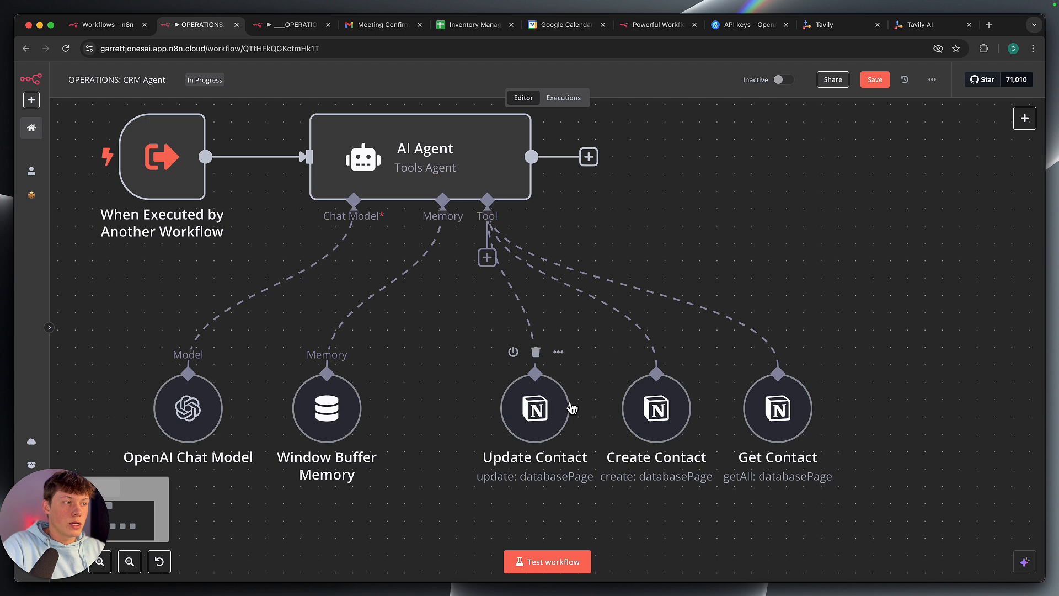
double_click(543, 400)
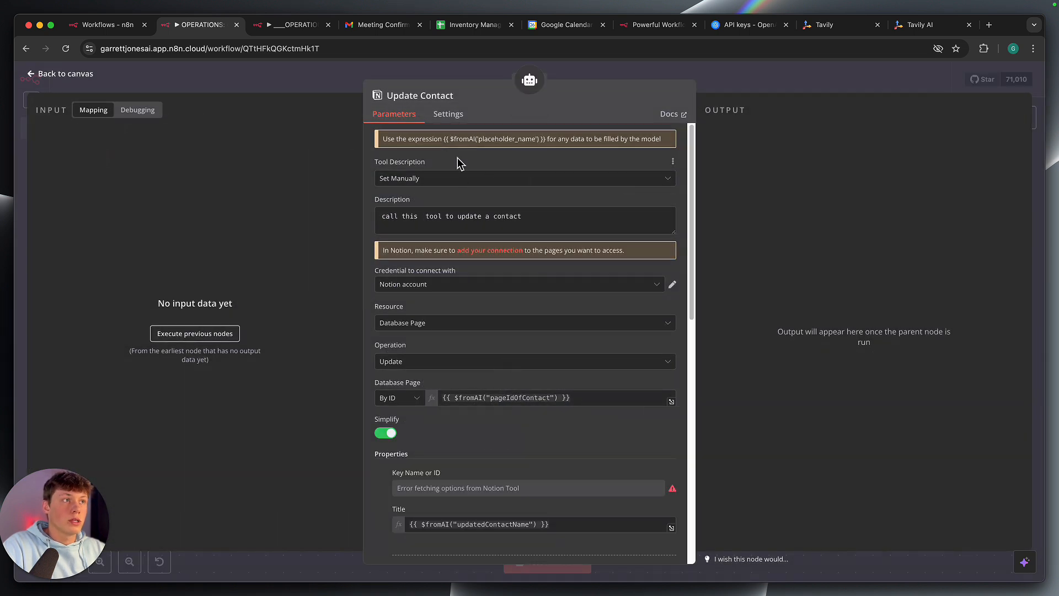
scroll(463, 215, "down", 2)
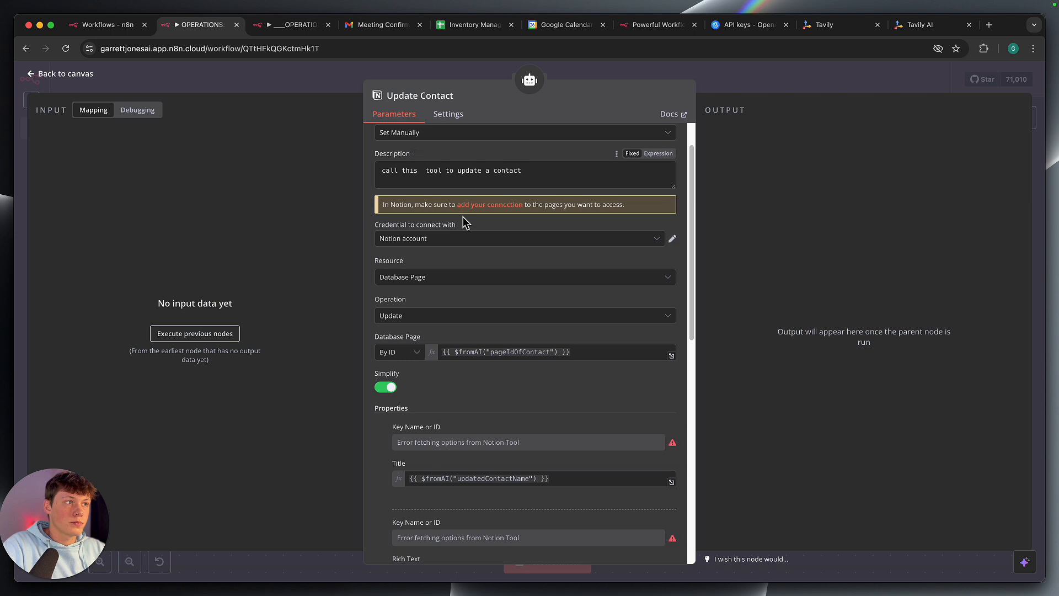
Start a new Notion API credential for the Update Contact tool and locate its Internal Integration Secret field
left_click(457, 235)
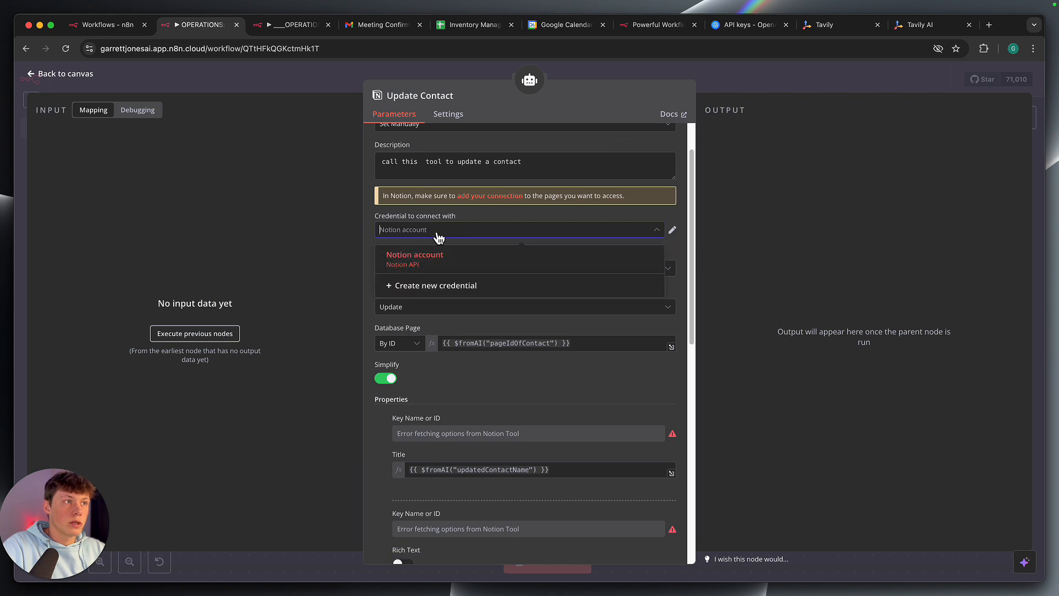
left_click(440, 287)
left_click(411, 251)
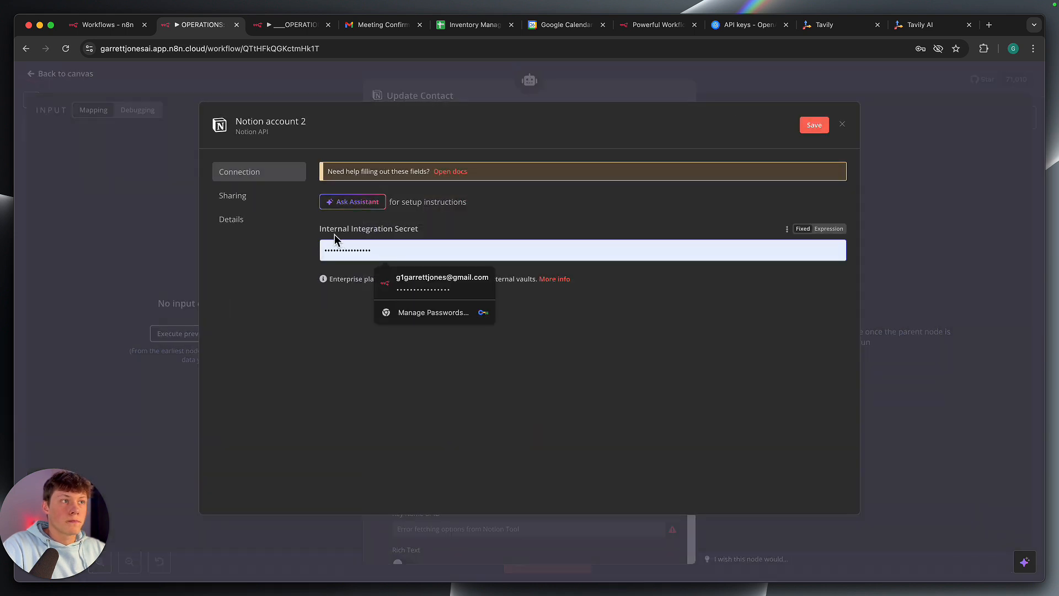
left_click_drag(331, 233, 425, 236)
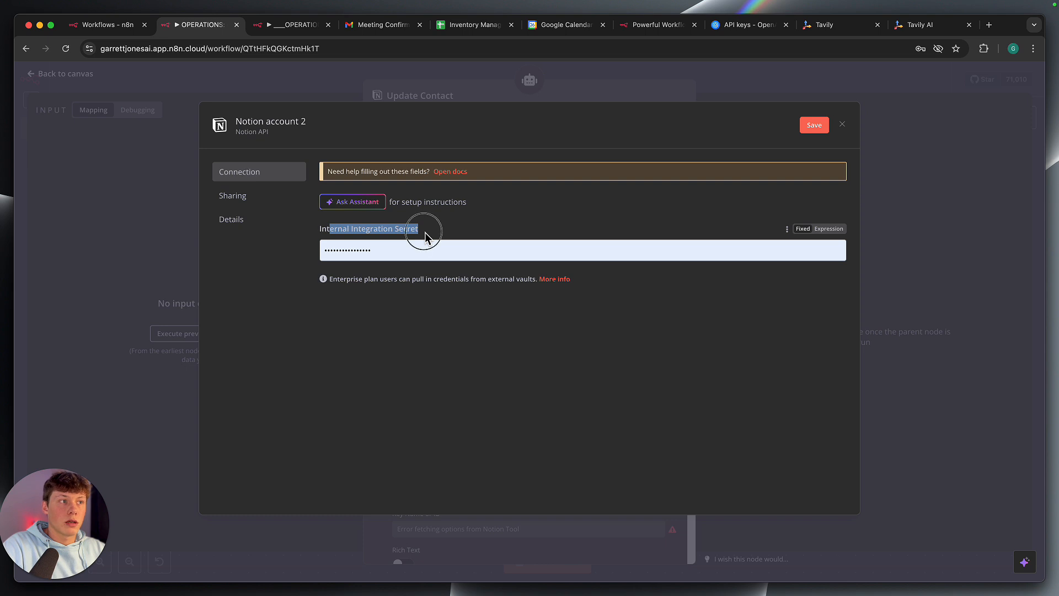
left_click(425, 233)
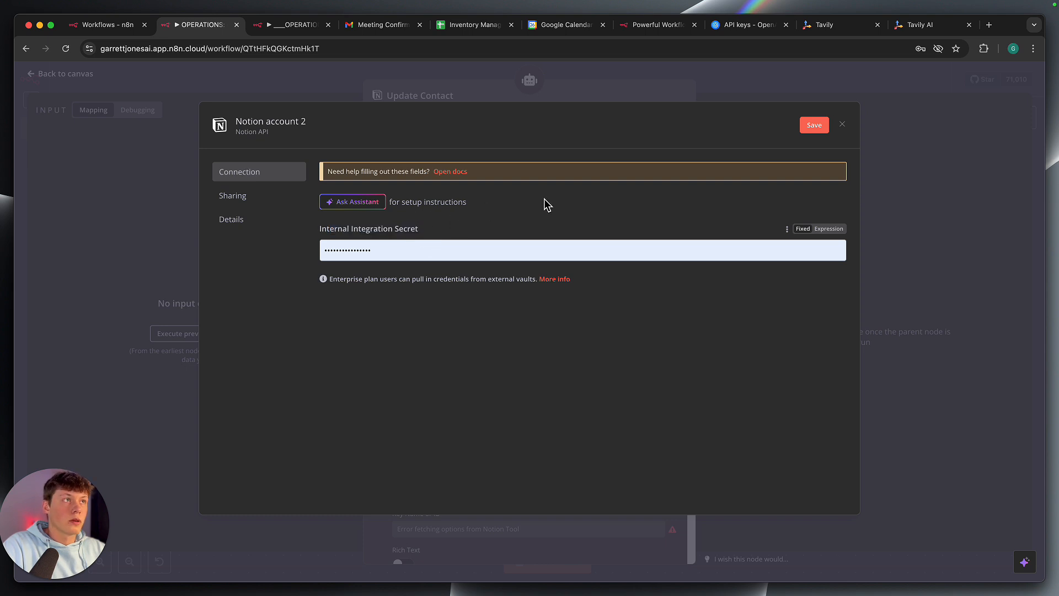
Switch back to Notion, dismiss the webhooks announcement and open the settings
key("alt+Tab")
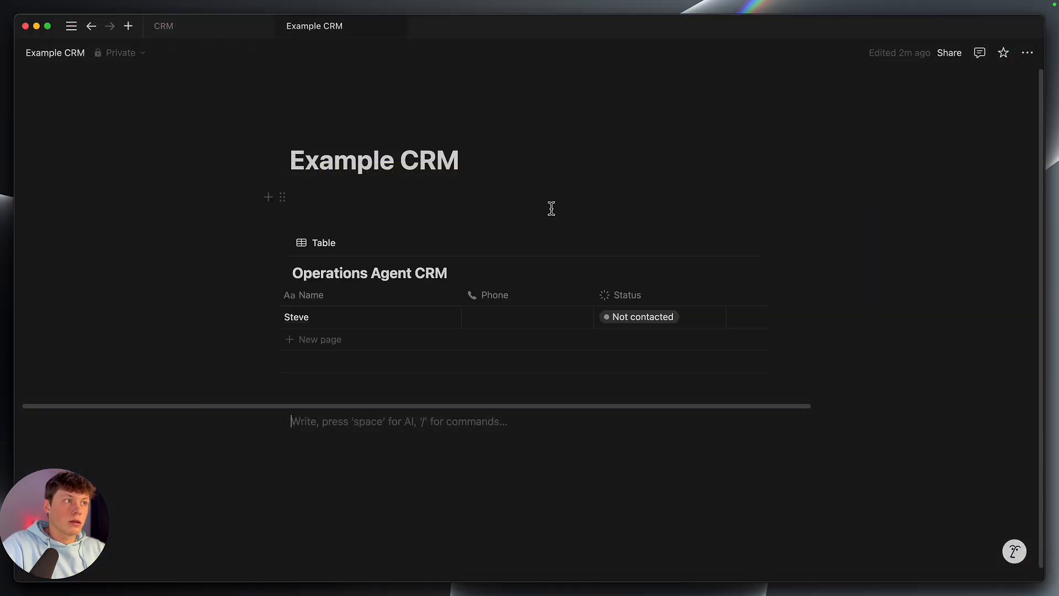
mouse_move(76, 42)
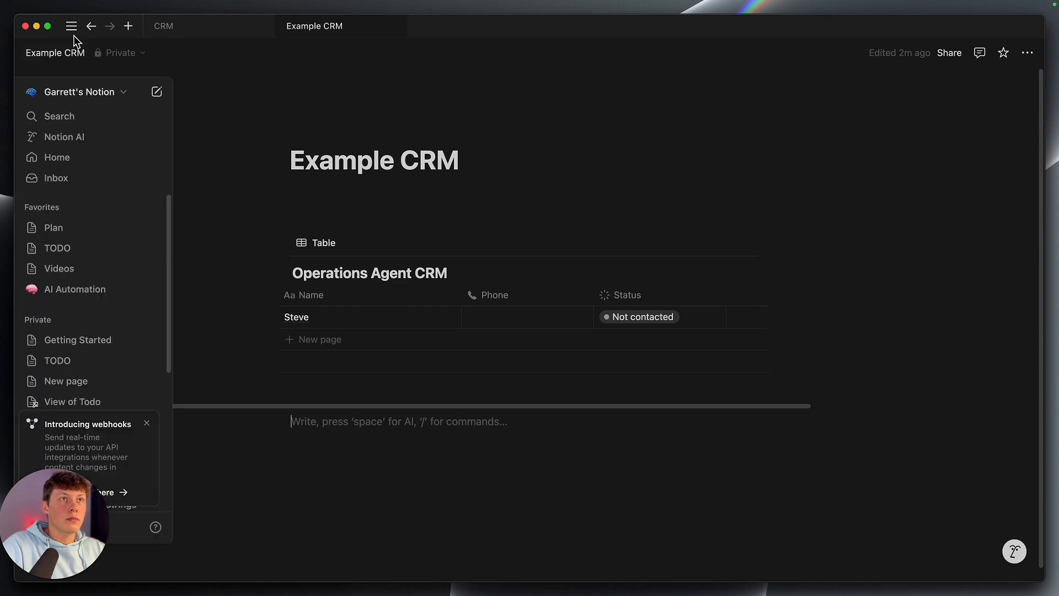
scroll(78, 264, "down", 3)
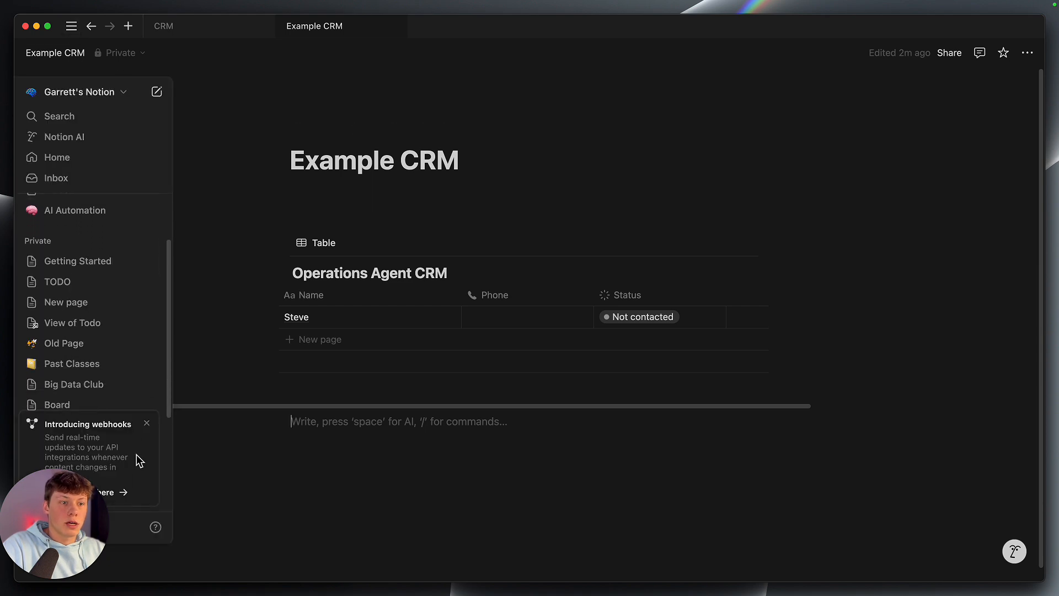
left_click(147, 423)
left_click_drag(55, 509, 338, 510)
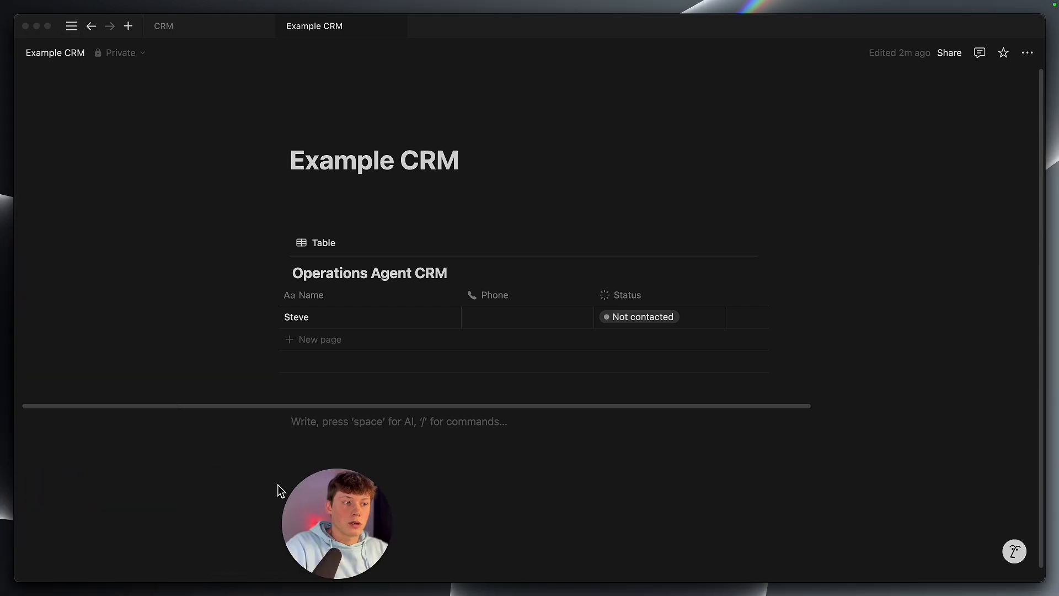
mouse_move(71, 26)
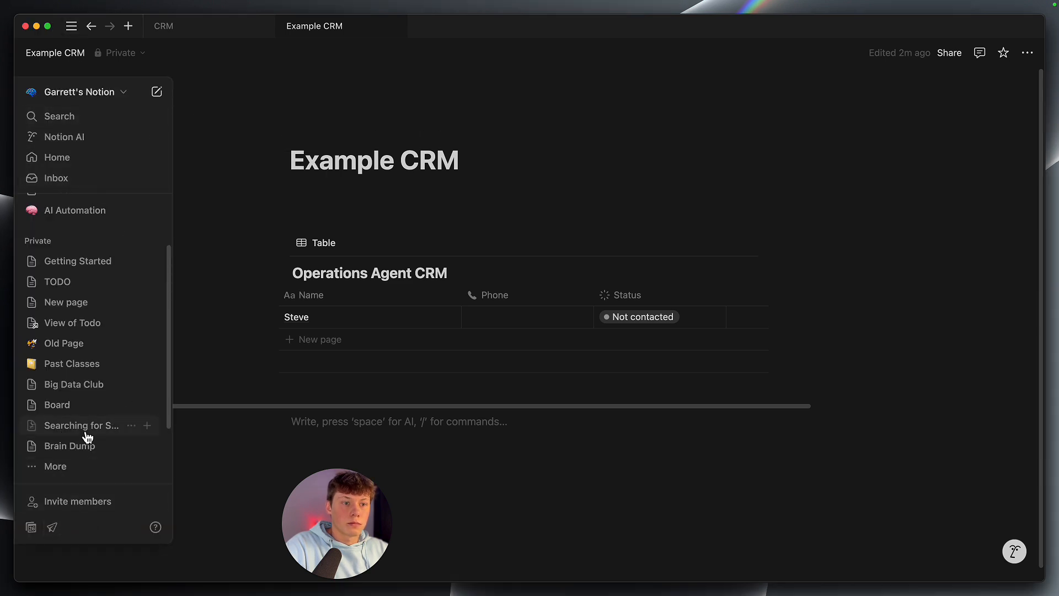
scroll(83, 434, "down", 3)
left_click(73, 423)
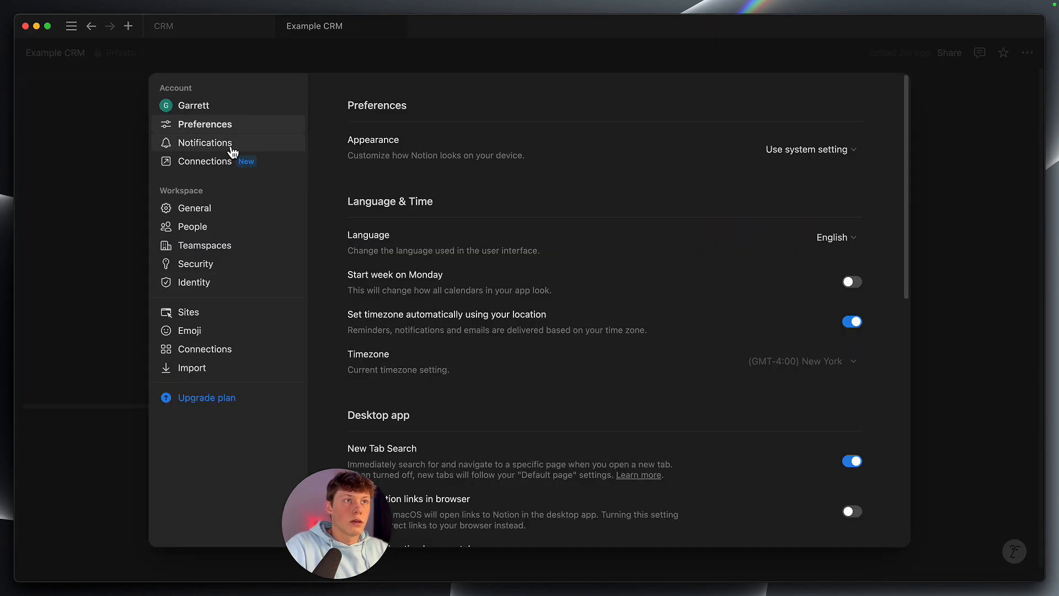
Go to the account's Connections settings and open the page for developing or managing integrations
left_click(205, 173)
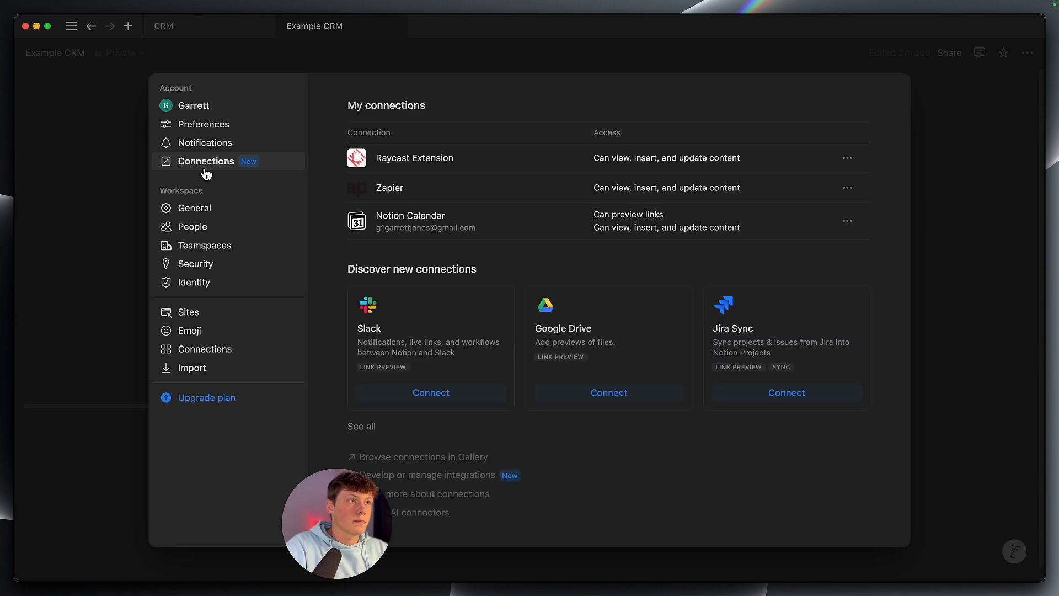
left_click_drag(349, 511, 111, 510)
left_click(343, 378)
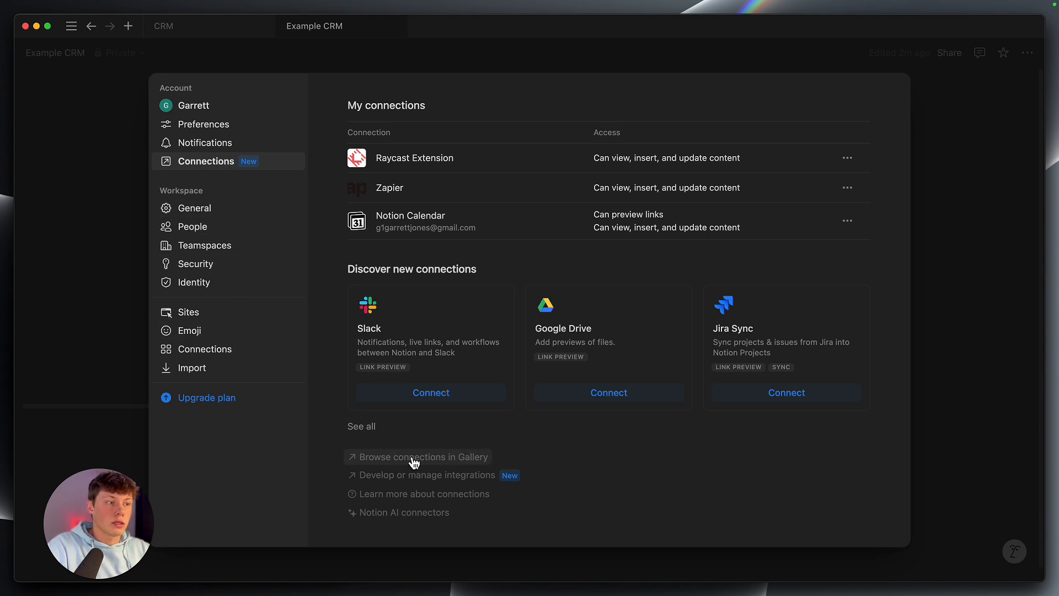
left_click(433, 478)
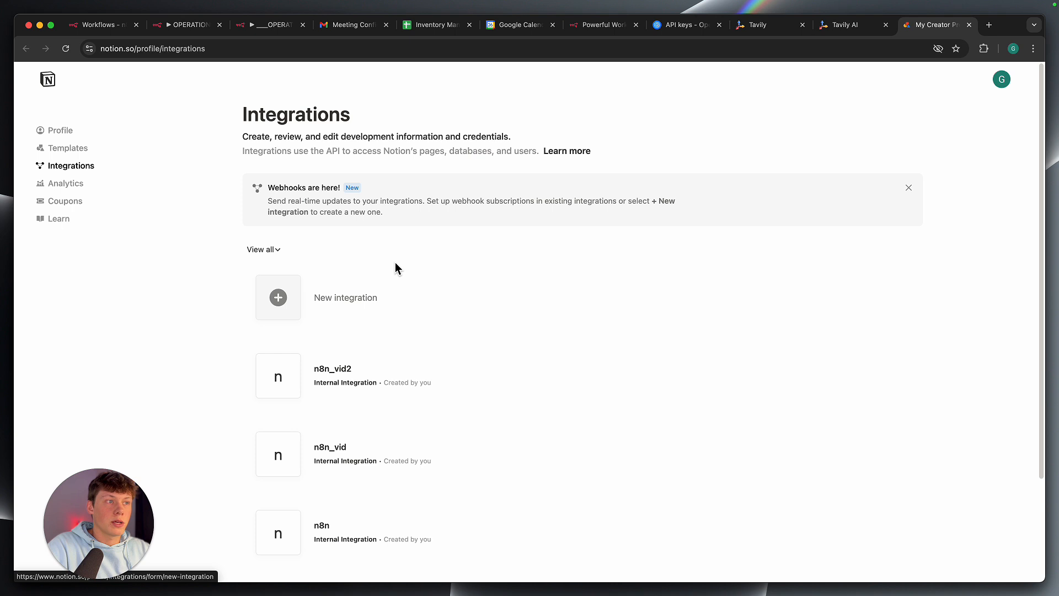
Start a new integration associated with the available Notion workspace, keeping its type as Internal
scroll(395, 265, "down", 3)
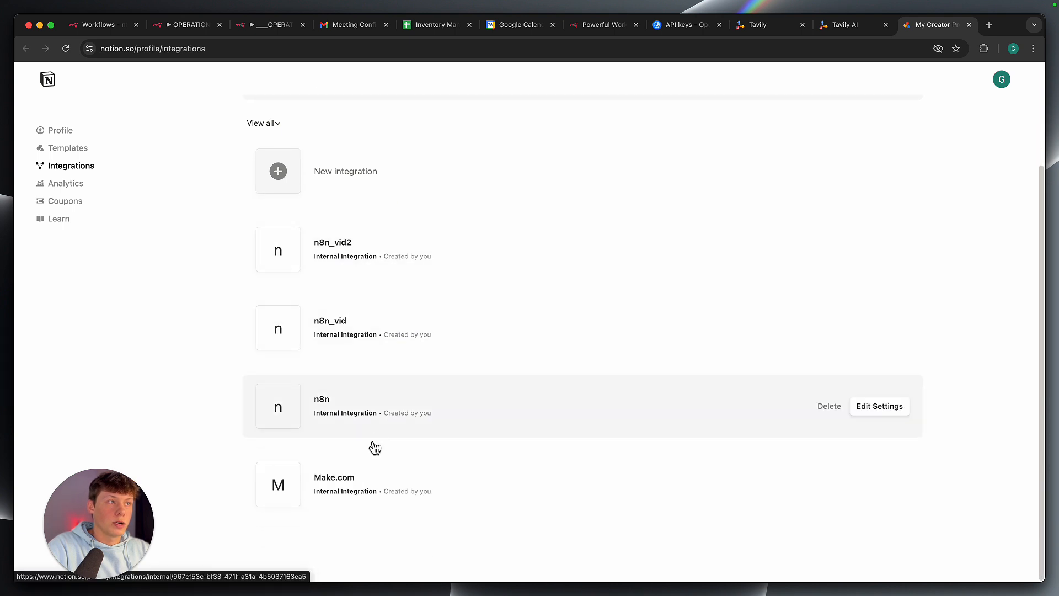
scroll(383, 297, "up", 2)
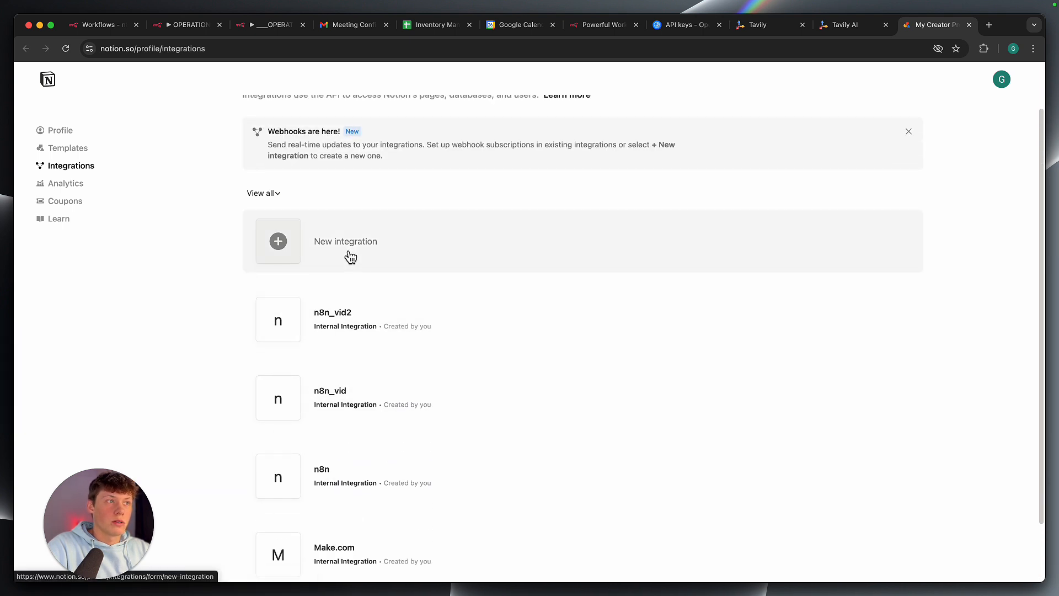
left_click(348, 254)
left_click(345, 209)
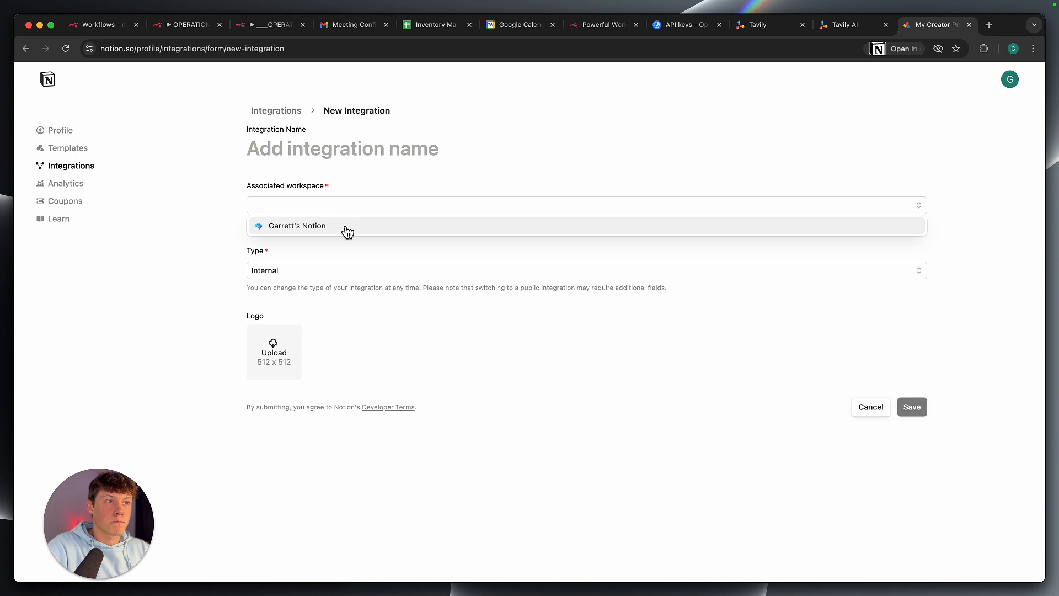
left_click(345, 231)
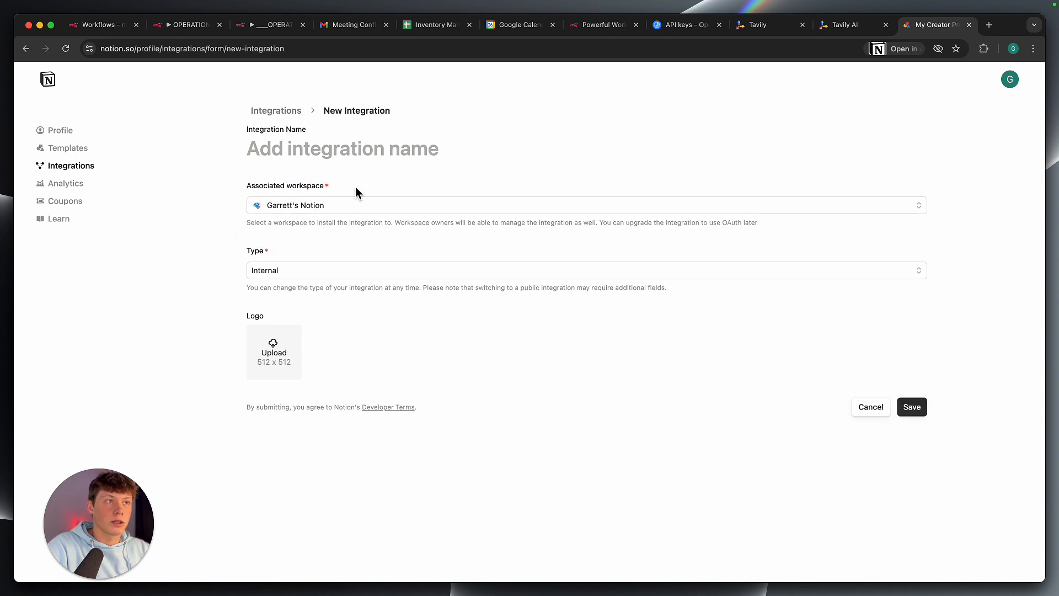
left_click(340, 271)
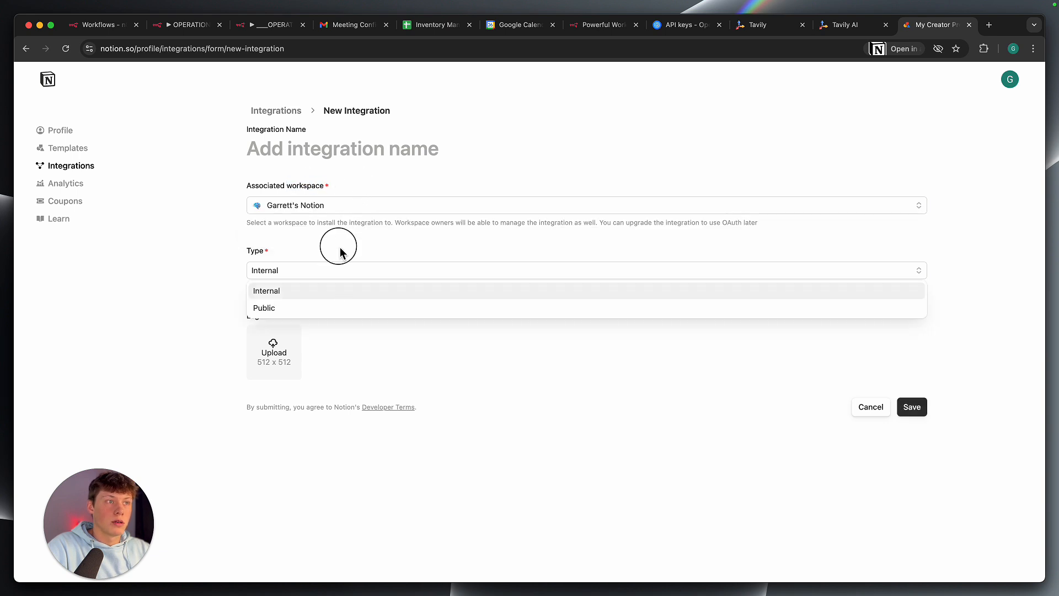
left_click(343, 270)
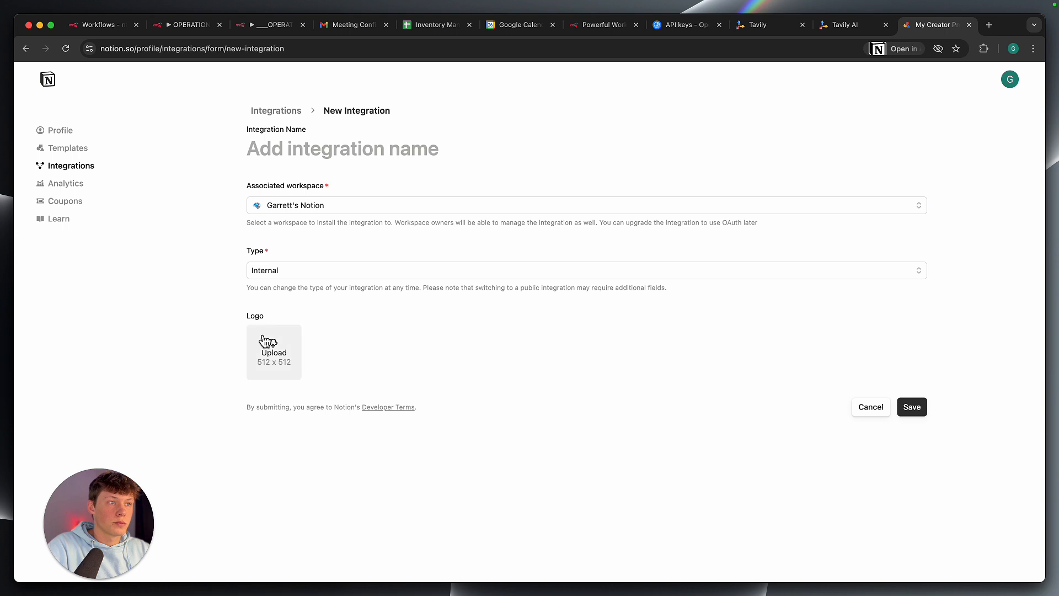
Name the new integration "example" and save it
left_click(377, 149)
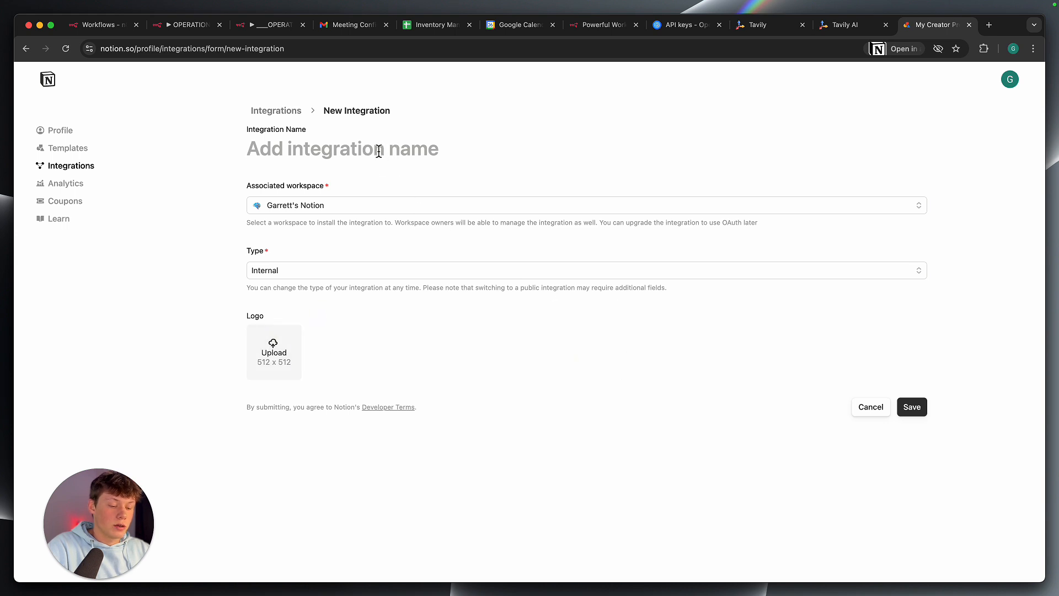
type("exmaple")
key("BackSpace")
key("BackSpace")
key("BackSpace")
key("BackSpace")
key("BackSpace")
type("ample")
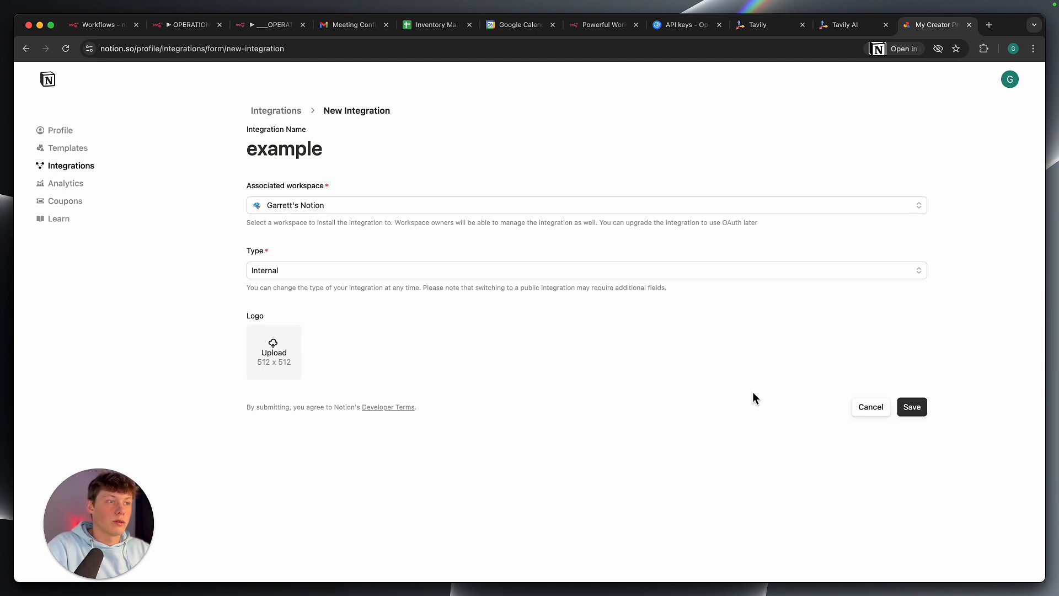
left_click(905, 412)
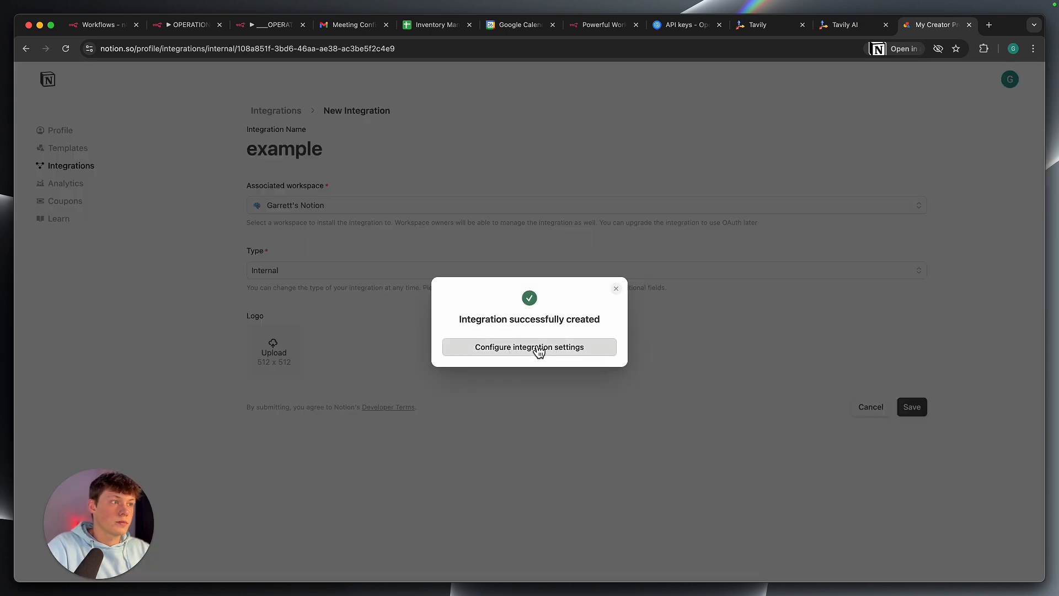
Open the new integration's configuration settings and review its Internal Integration Secret and Capabilities sections
left_click(538, 349)
scroll(488, 378, "down", 5)
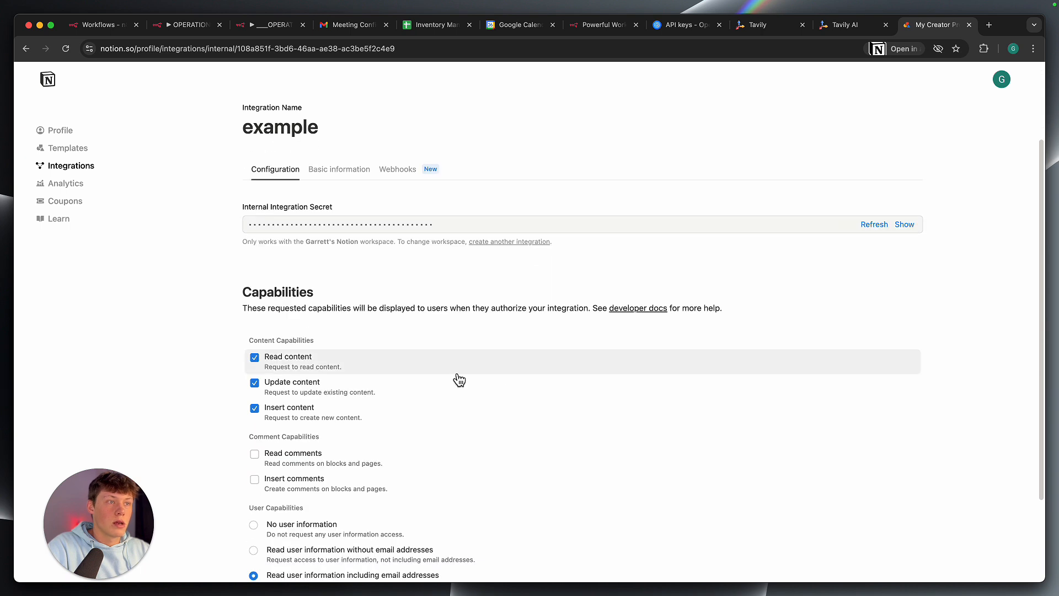
left_click_drag(245, 213, 511, 552)
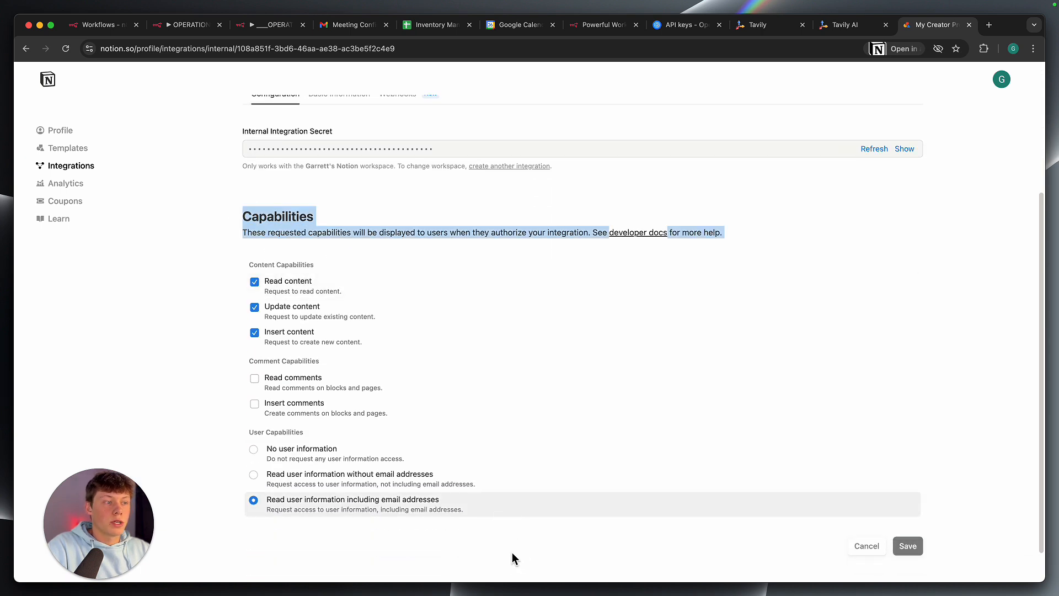
Locate the Internal Integration Secret on the example integration's configuration page
left_click(511, 552)
scroll(364, 279, "up", 1)
scroll(364, 280, "up", 2)
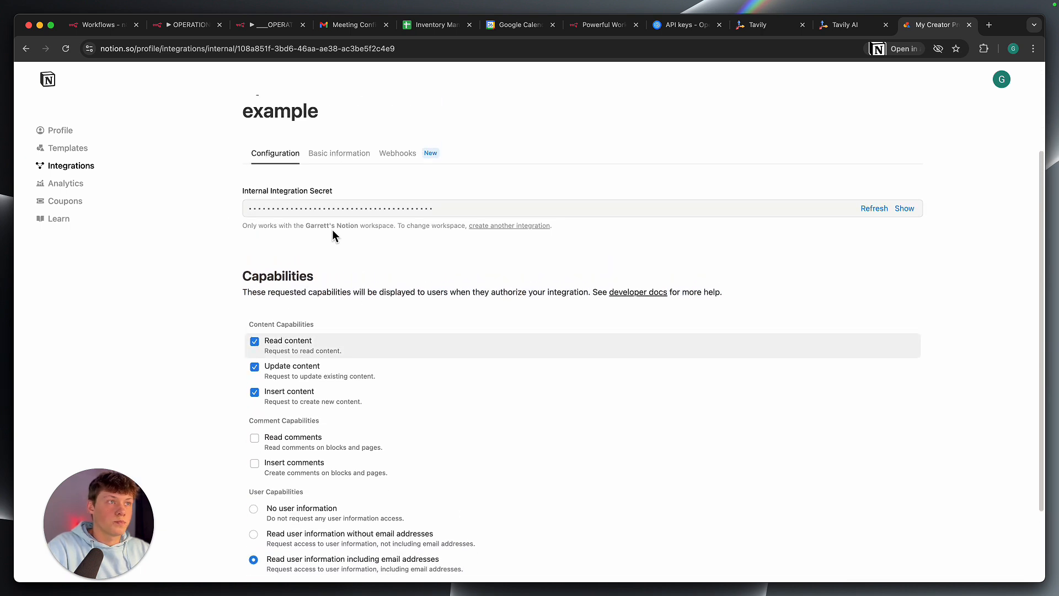
left_click(266, 214)
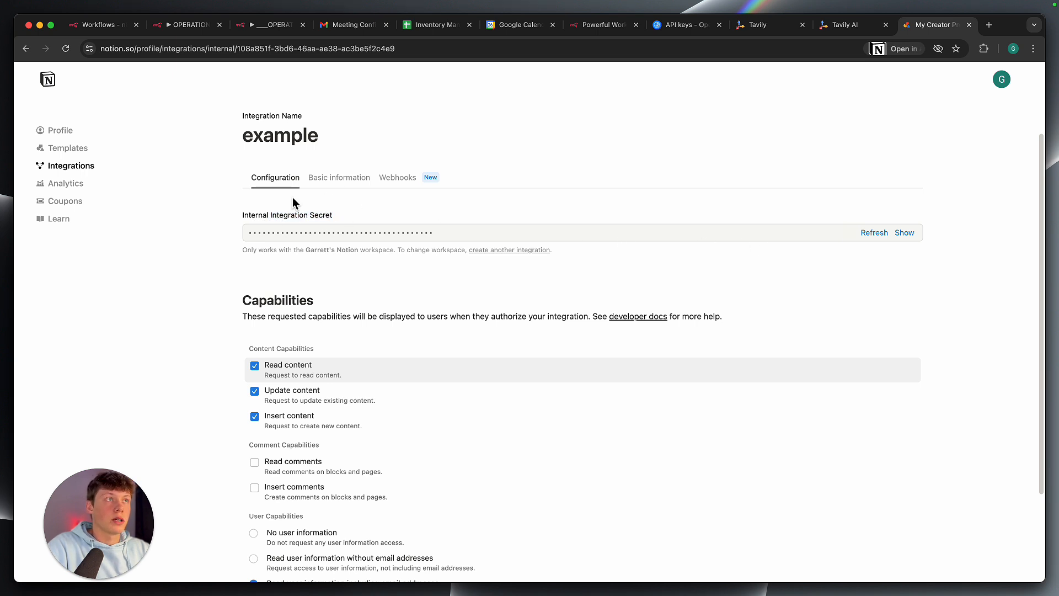
Return to the Notion API credential form in n8n, check its Internal Integration Secret field, and close the form without saving
left_click(174, 24)
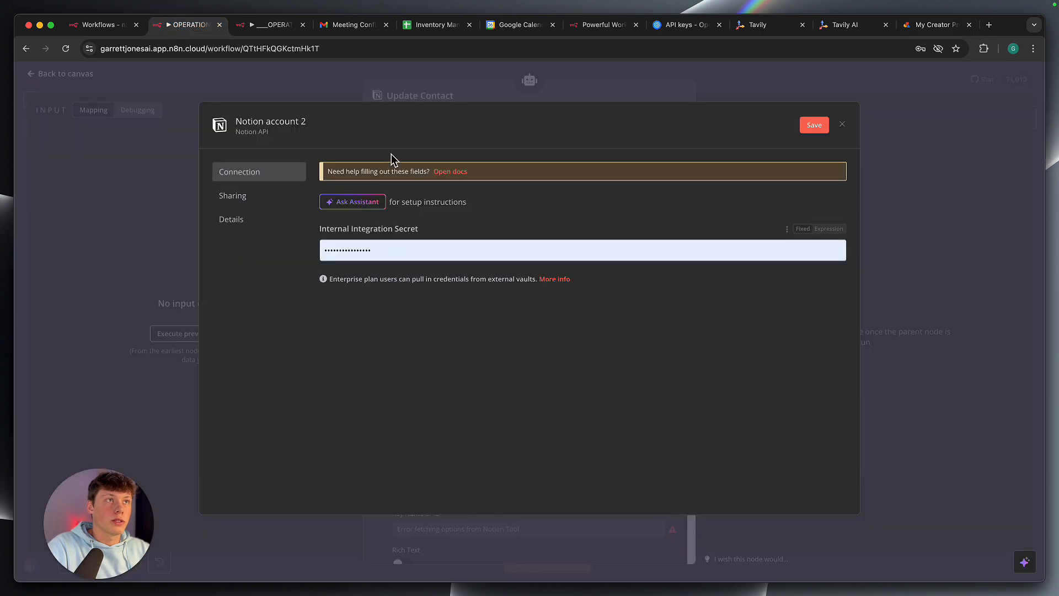
left_click_drag(338, 230, 456, 231)
left_click(455, 231)
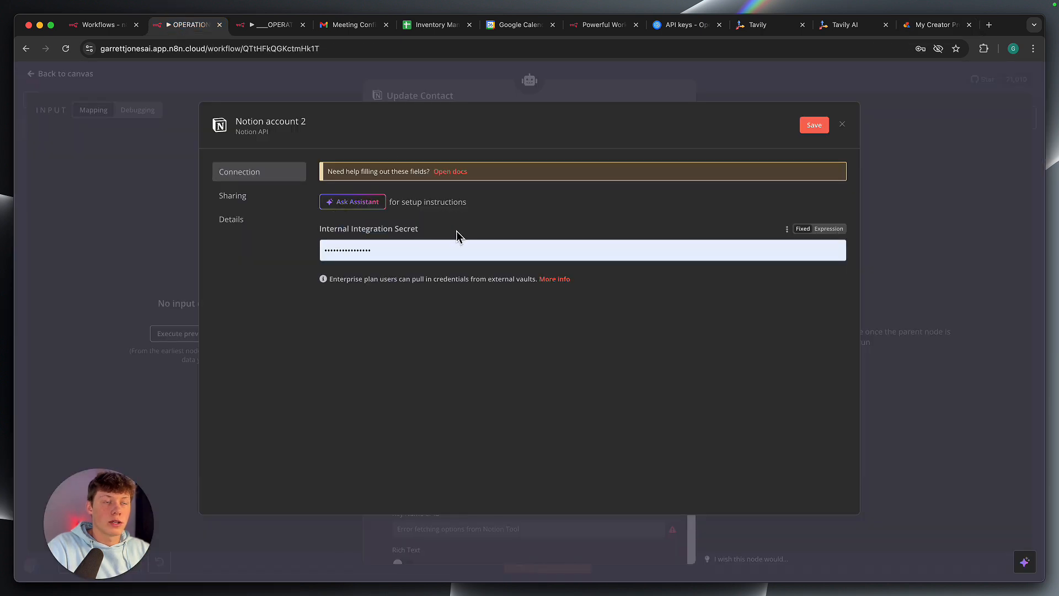
left_click(843, 124)
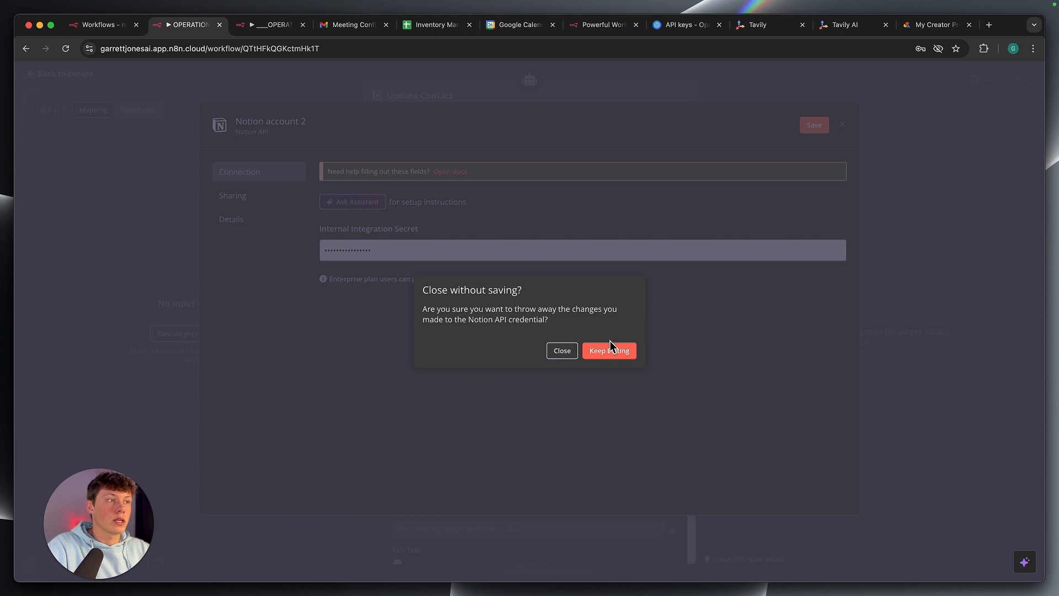
left_click(563, 350)
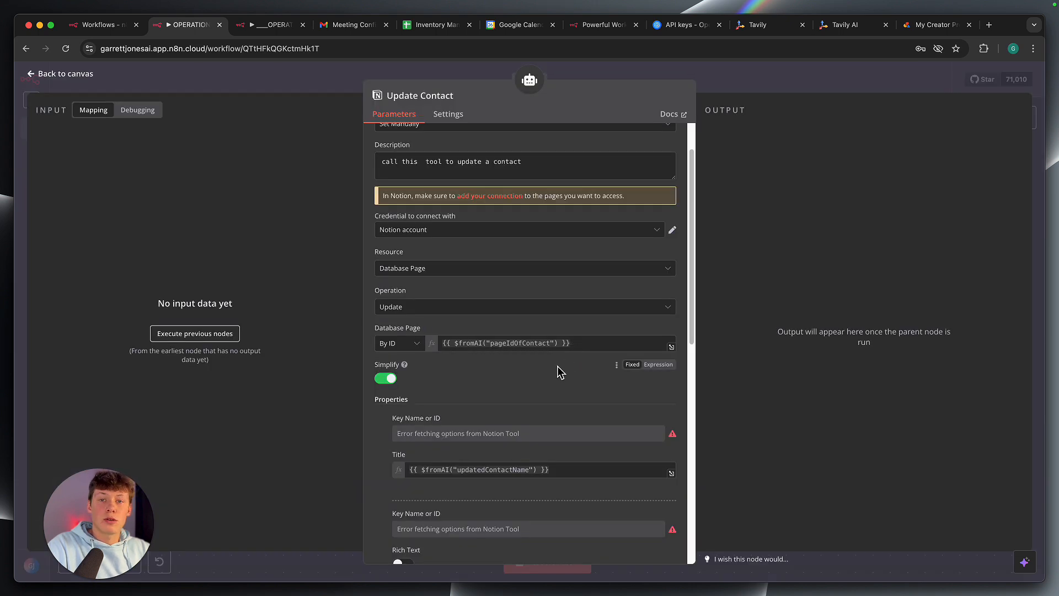
Switch to Notion and close the connections settings to return to the Example CRM page
key("super+Tab")
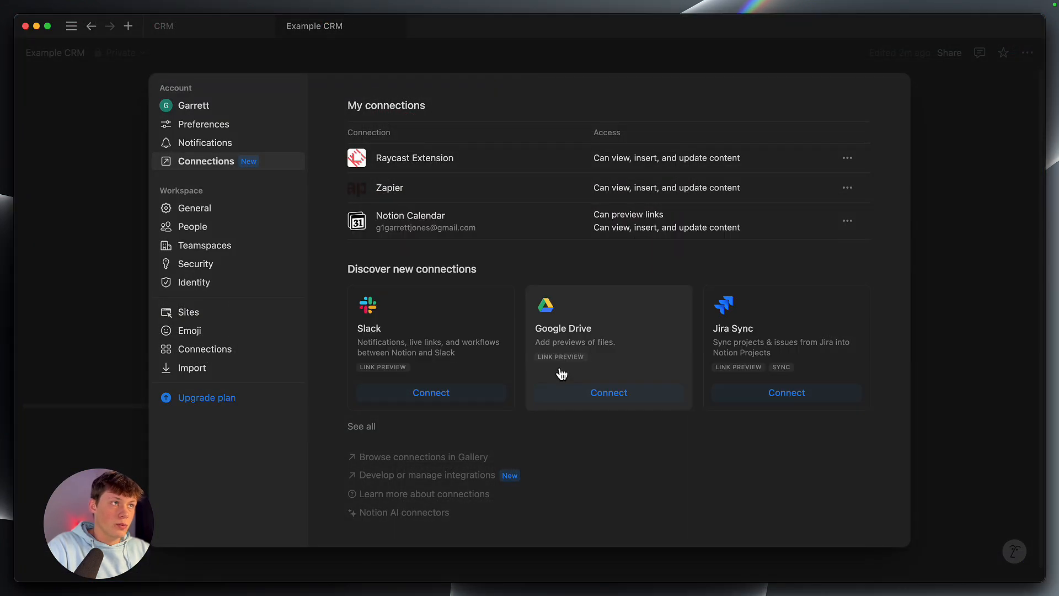
left_click(541, 54)
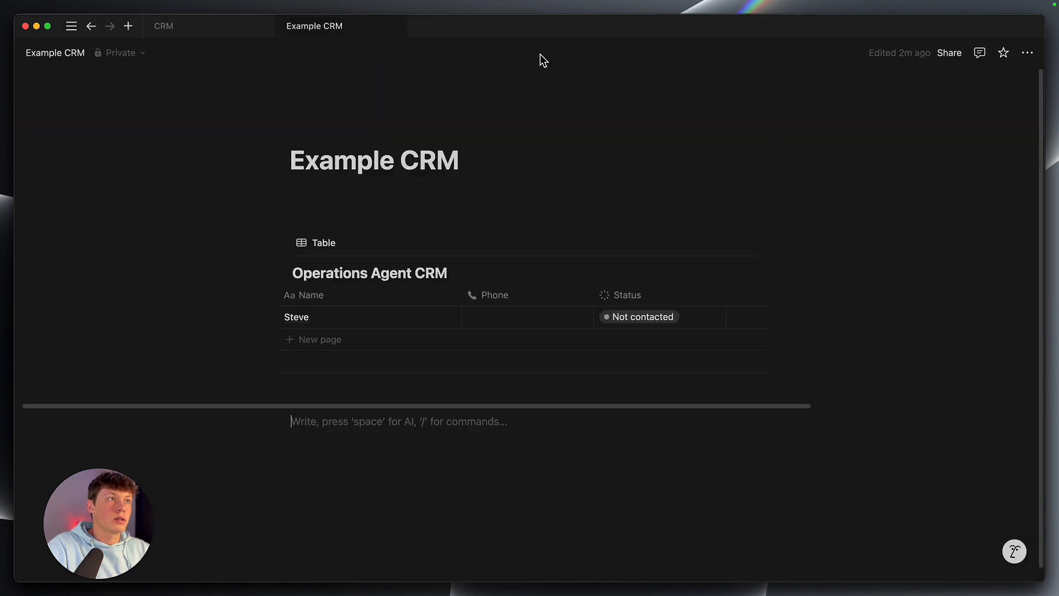
scroll(436, 141, "down", 1)
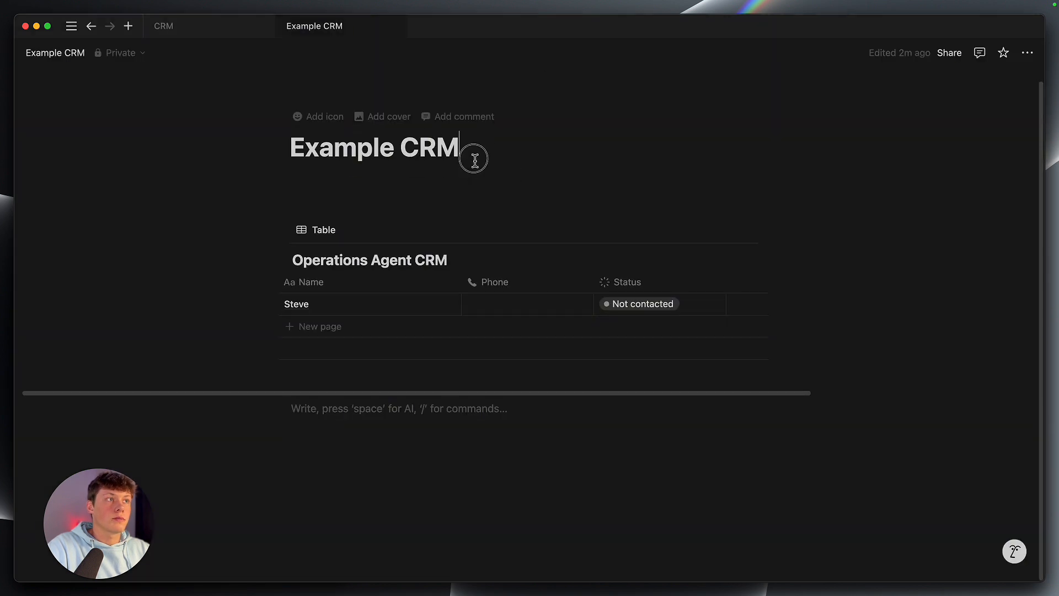
scroll(584, 331, "right", 2)
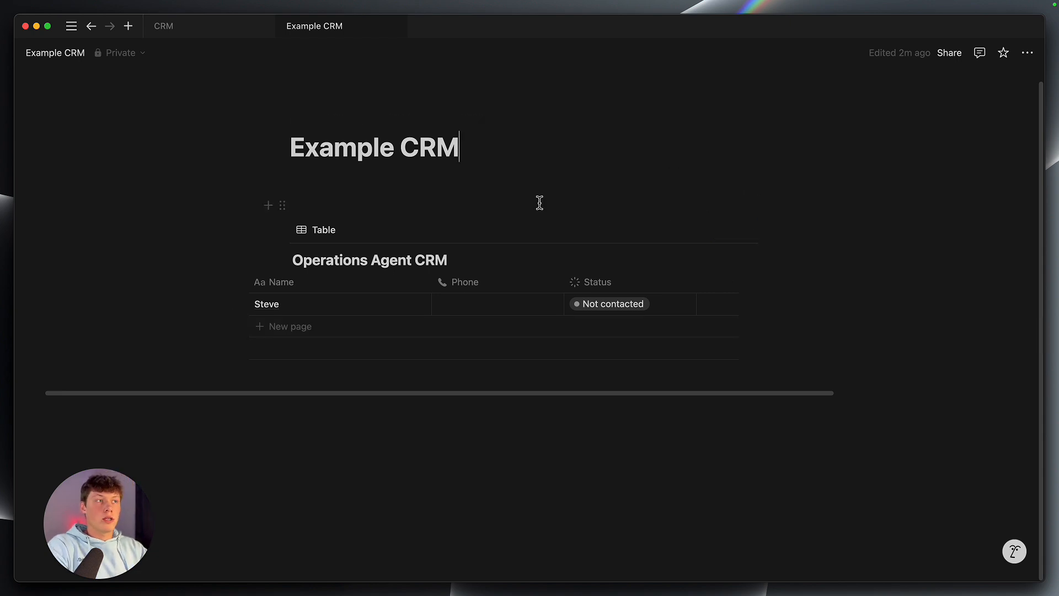
Add the "example" integration as a connection on the Example CRM page and confirm its access to all child pages
left_click(1032, 61)
scroll(990, 371, "down", 3)
scroll(993, 371, "down", 1)
mouse_move(970, 437)
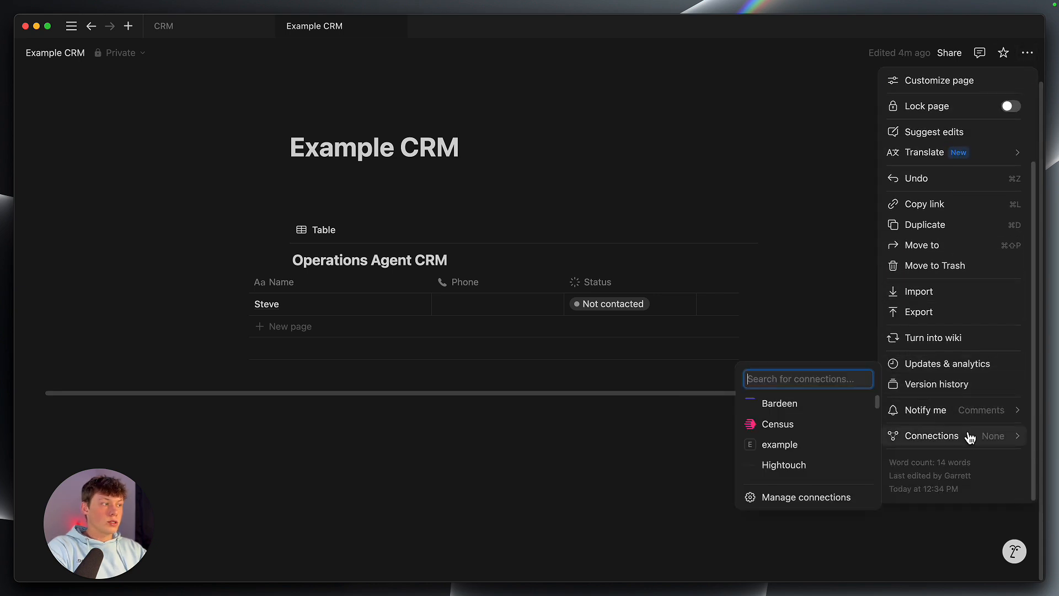
scroll(809, 439, "down", 10)
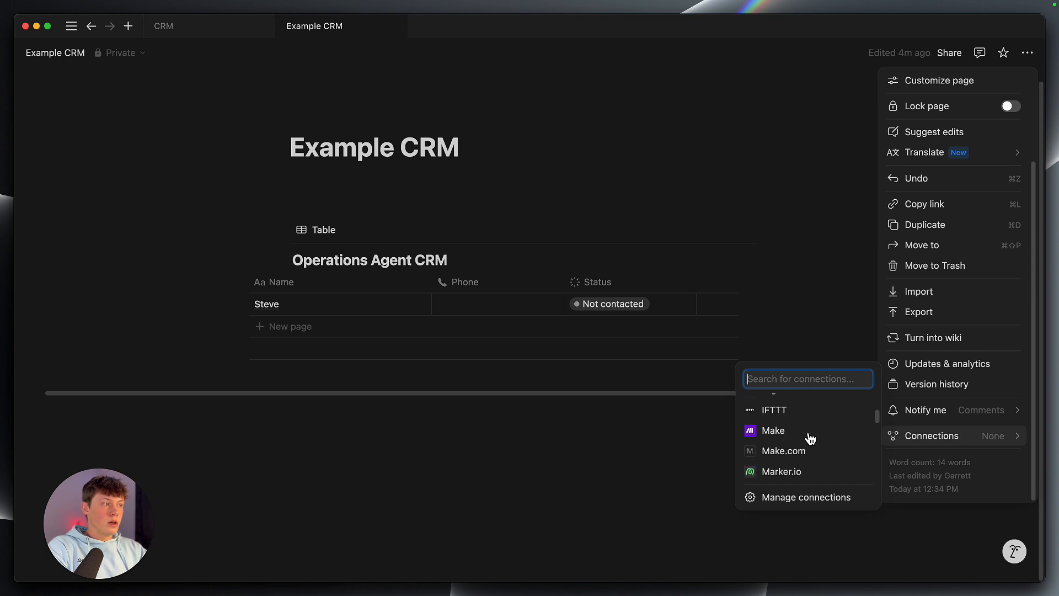
scroll(810, 438, "down", 3)
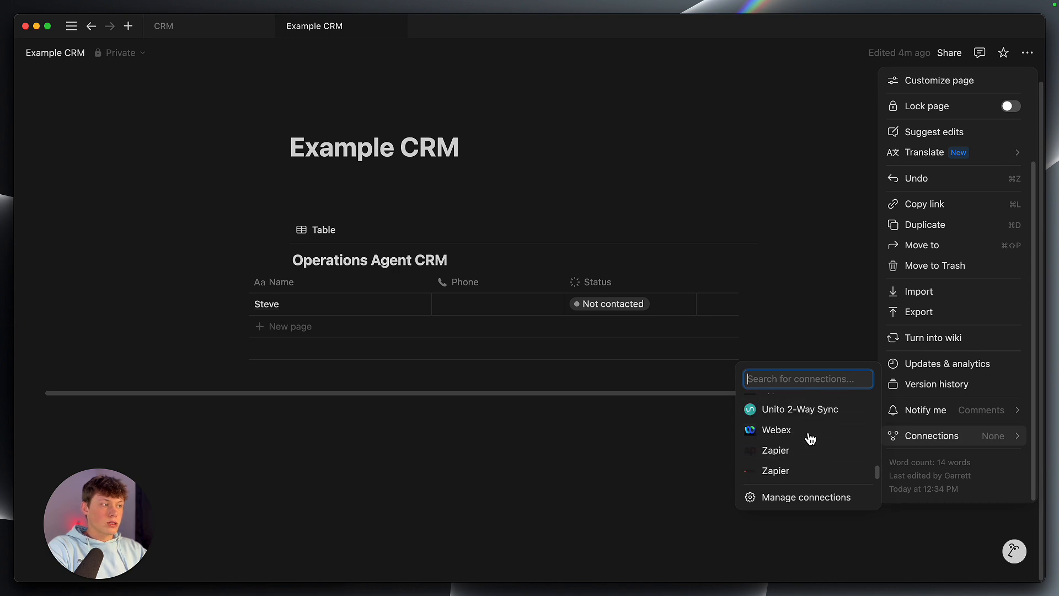
scroll(810, 439, "up", 3)
scroll(810, 438, "up", 5)
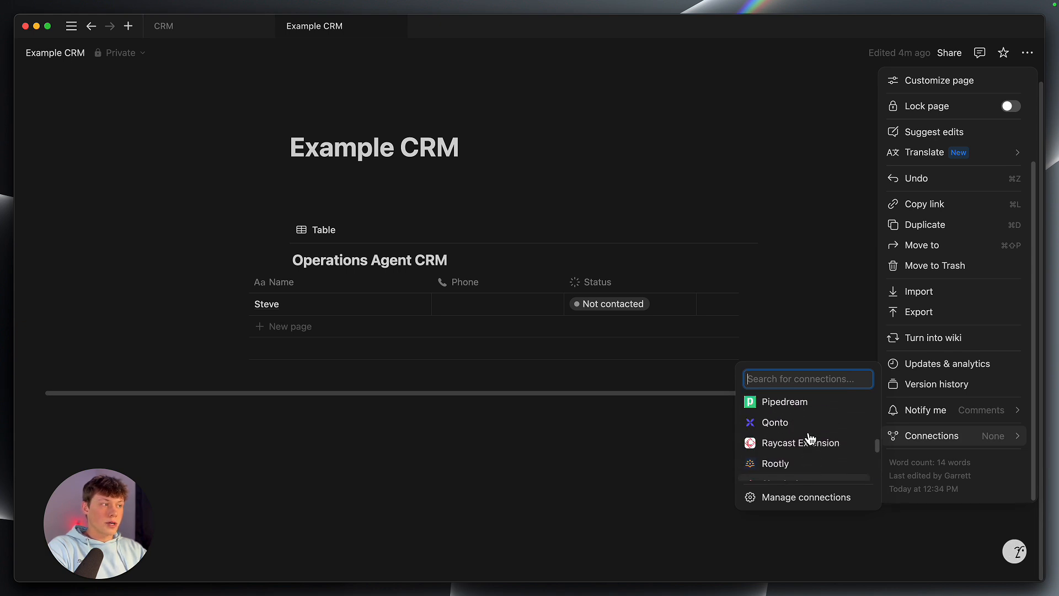
scroll(809, 439, "up", 4)
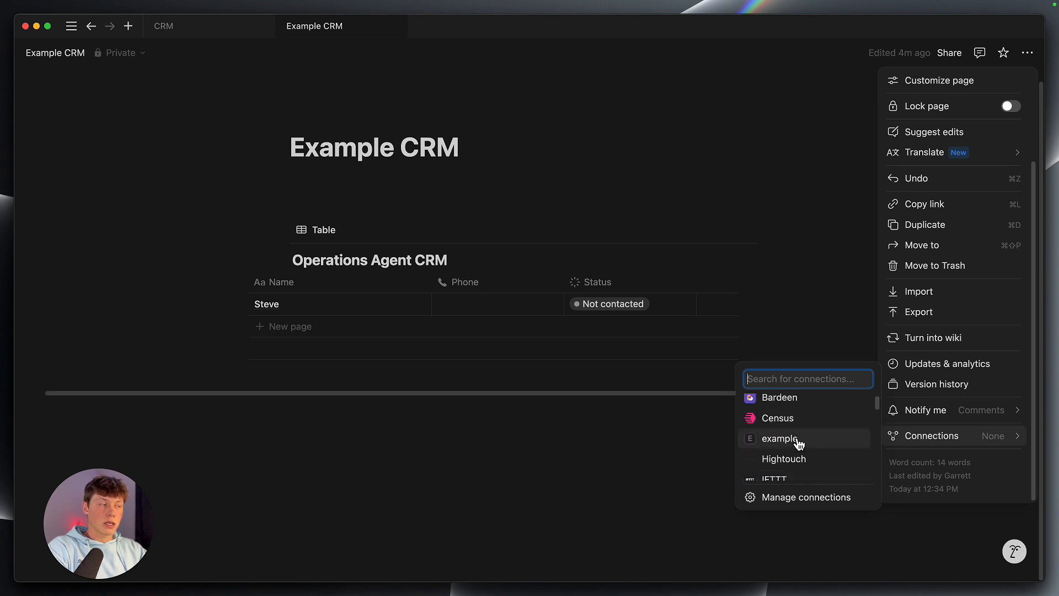
left_click(798, 441)
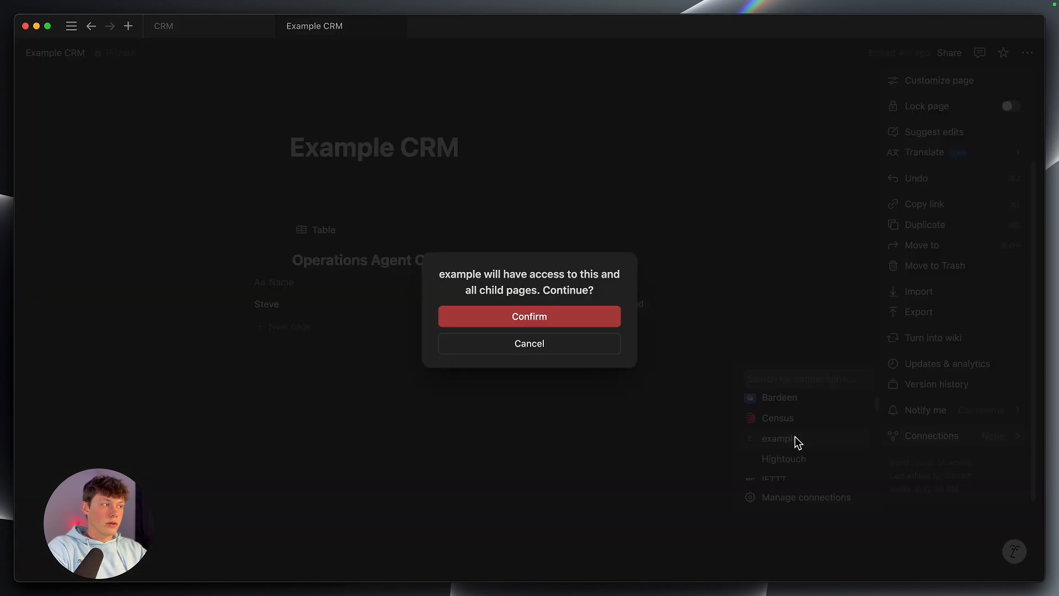
left_click(571, 321)
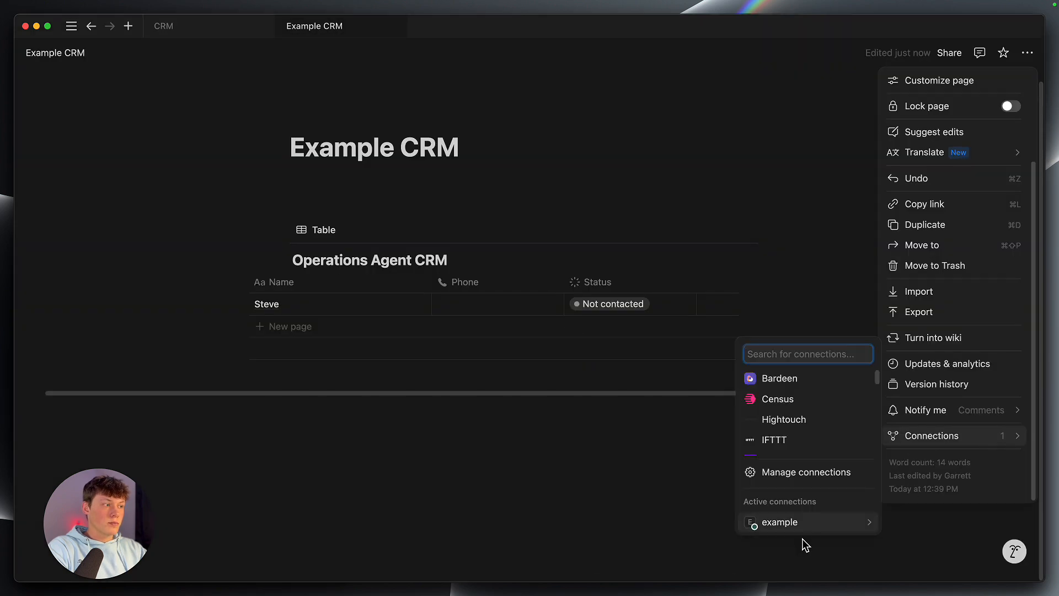
mouse_move(764, 536)
left_click(647, 439)
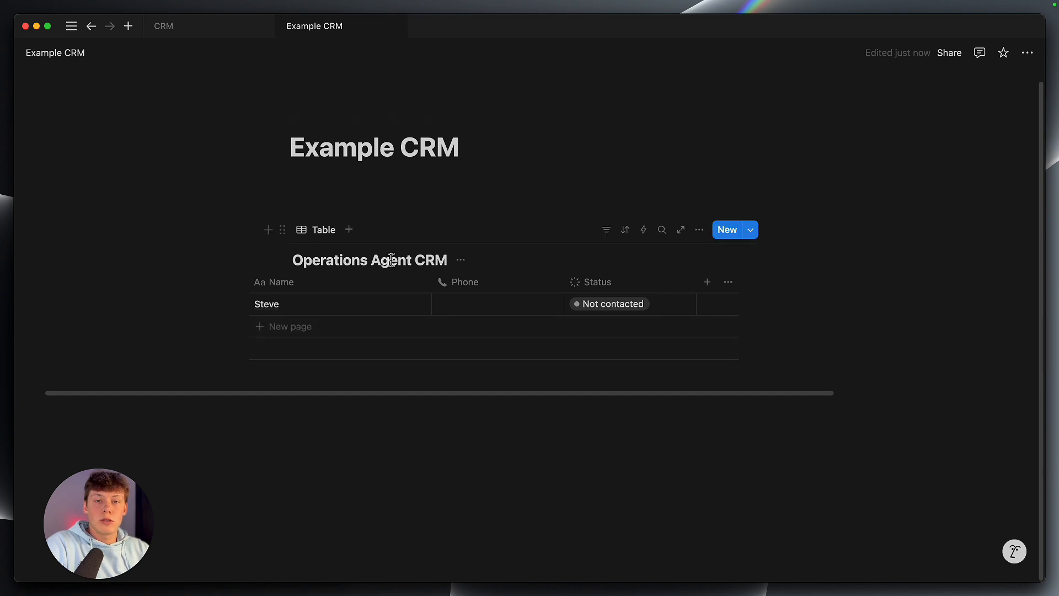
left_click(409, 492)
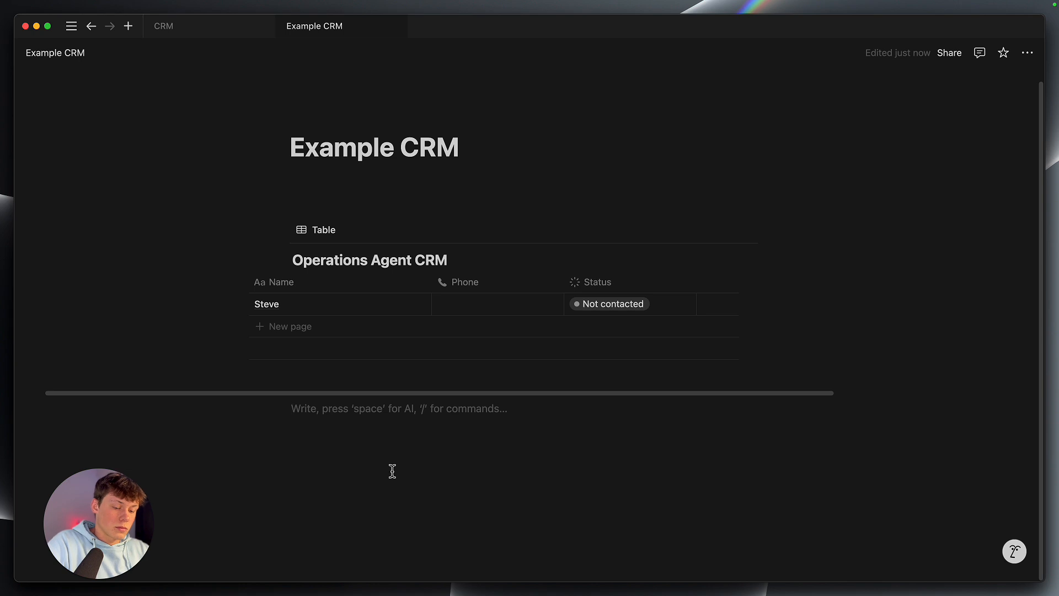
Switch to n8n and review the Update Contact node's credential, resource, operation and property settings
key("super+Tab")
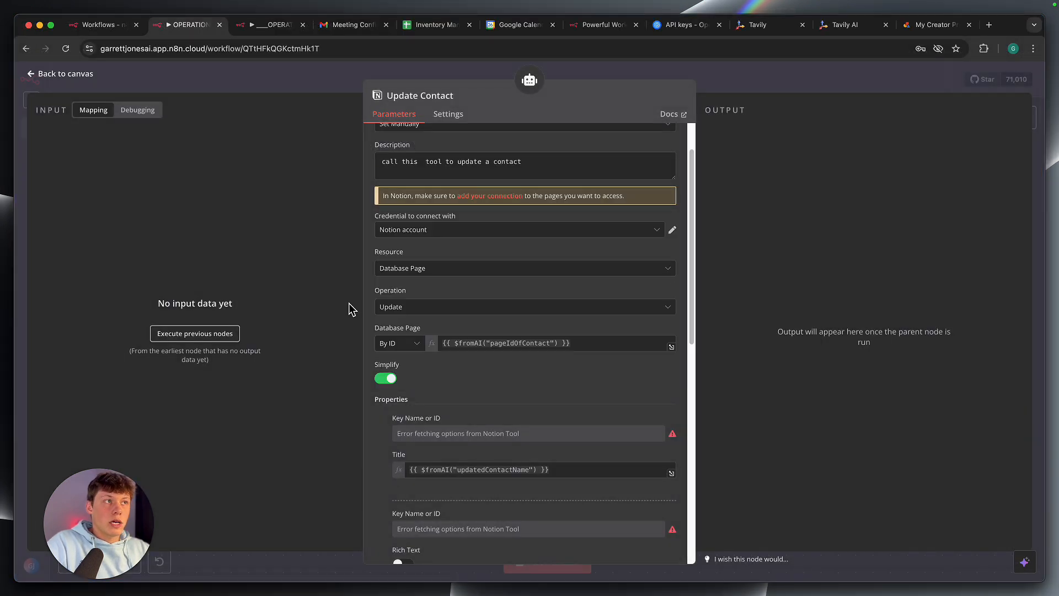
scroll(480, 331, "down", 1)
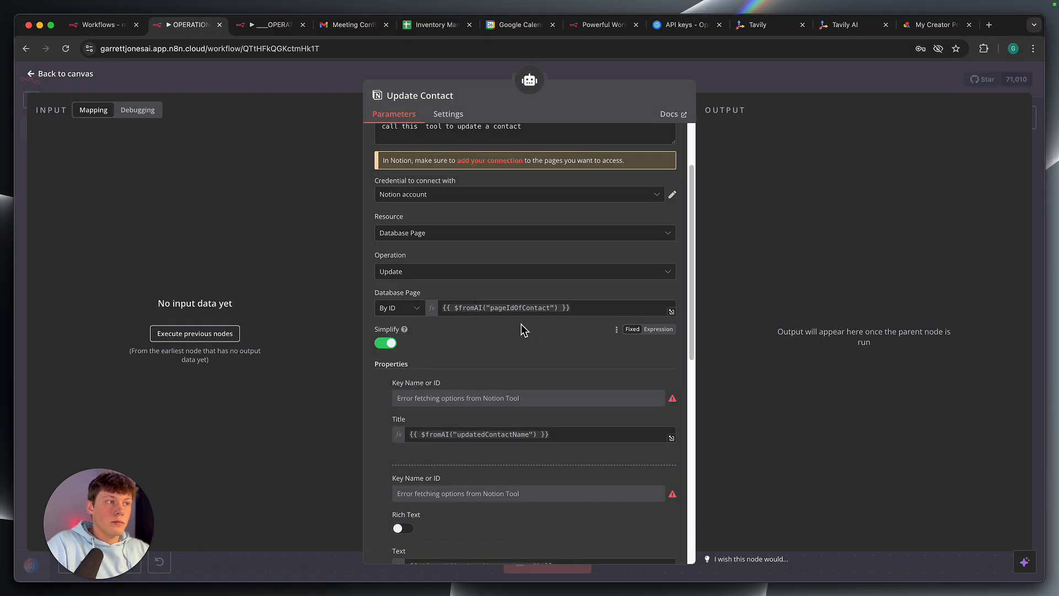
scroll(521, 324, "down", 2)
scroll(516, 353, "up", 3)
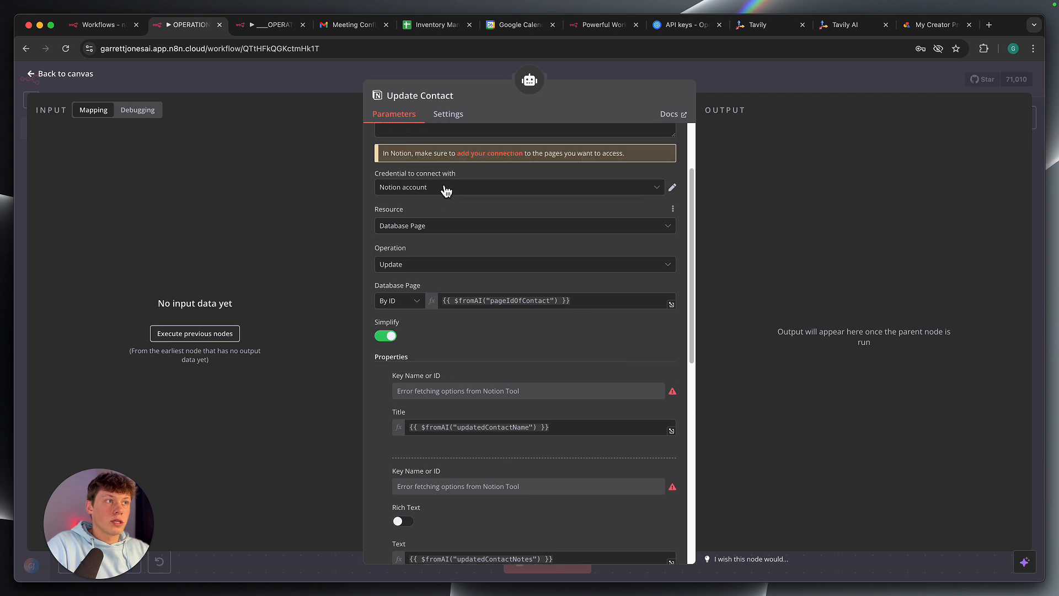
scroll(496, 292, "down", 2)
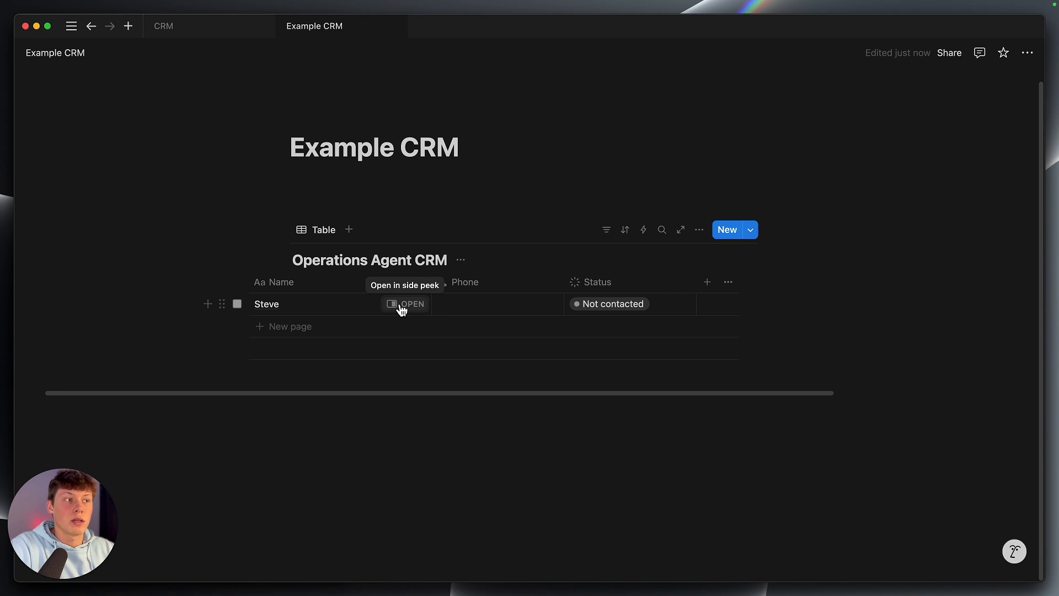
In Notion, open the contact record from the Operations Agent CRM table as a full page and copy its share link
left_click(427, 312)
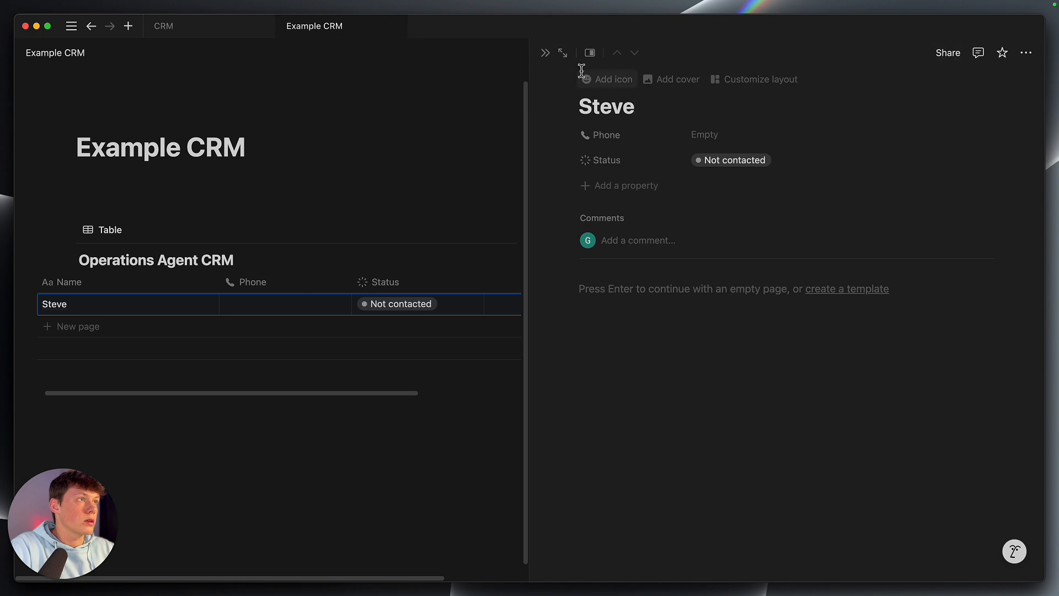
left_click(562, 53)
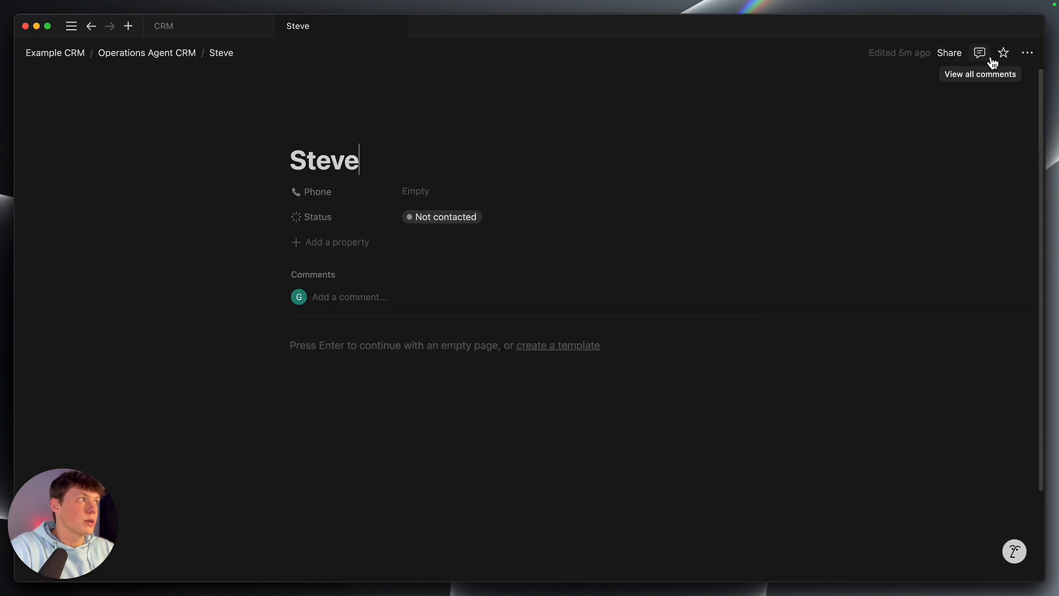
left_click(949, 53)
left_click(997, 246)
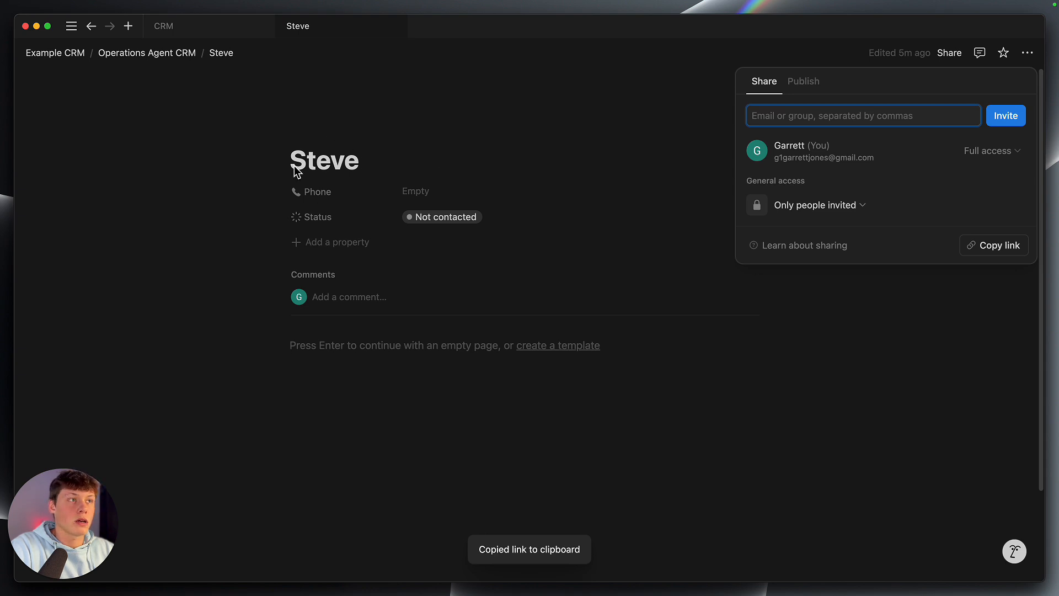
Paste the copied record link into a new browser tab's address bar and highlight the page ID portion of the URL
key("super+Tab")
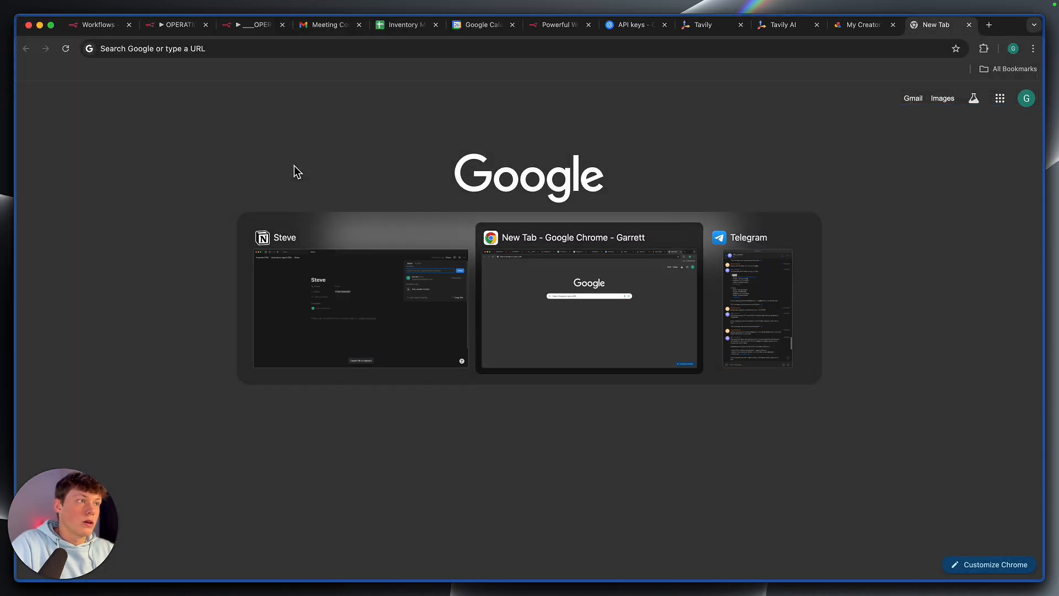
left_click(302, 57)
key("super+v")
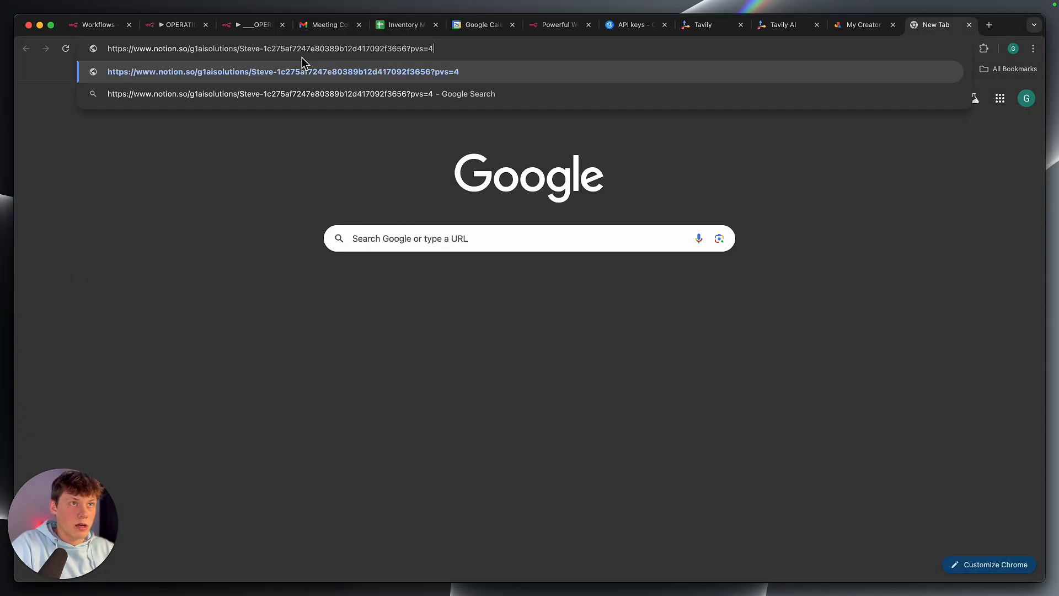
double_click(250, 50)
left_click(264, 51)
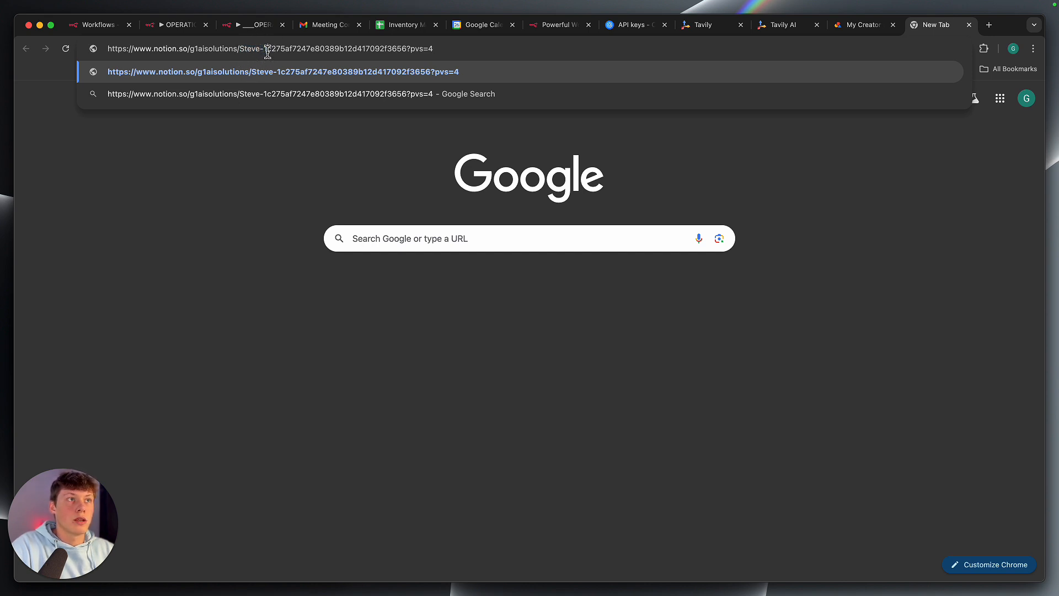
left_click_drag(265, 50, 407, 52)
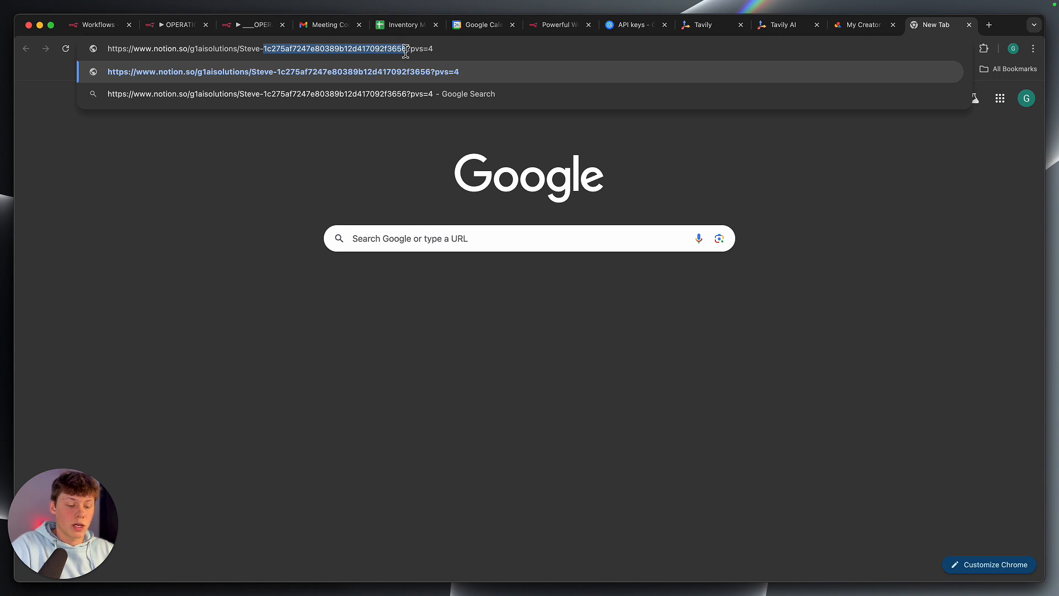
left_click(389, 127)
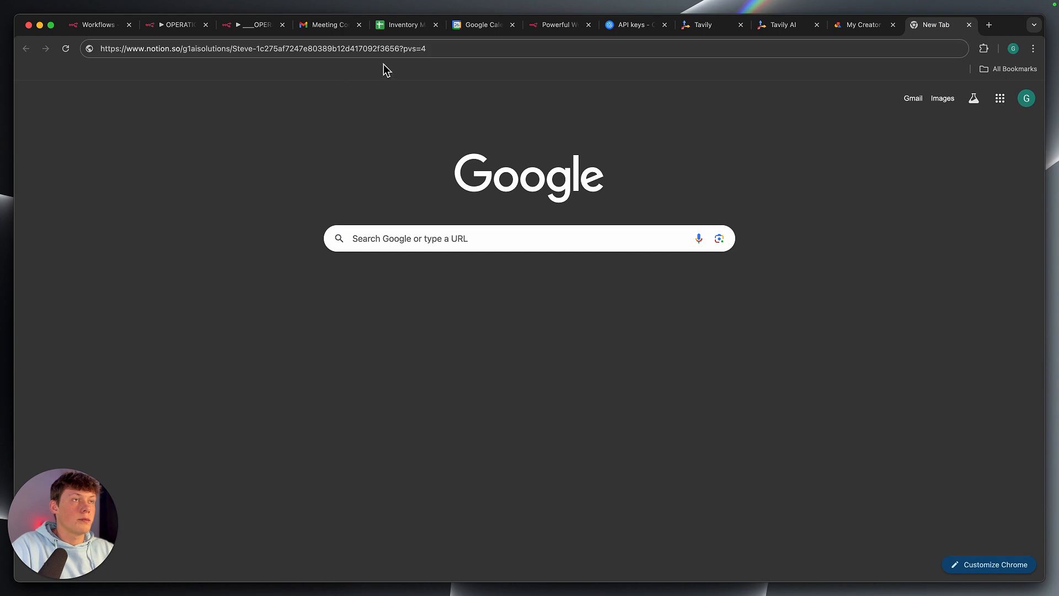
Return to the Update Contact node in n8n and inspect the Database Page lookup modes and its pageIdOfContact expression
left_click(255, 24)
left_click(184, 25)
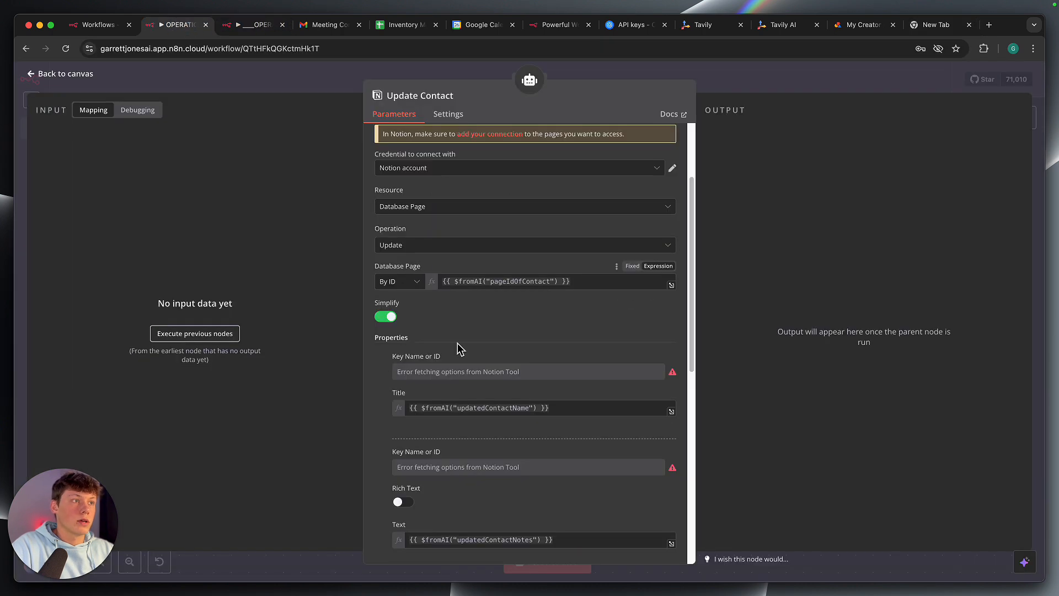
scroll(458, 348, "down", 1)
left_click(416, 271)
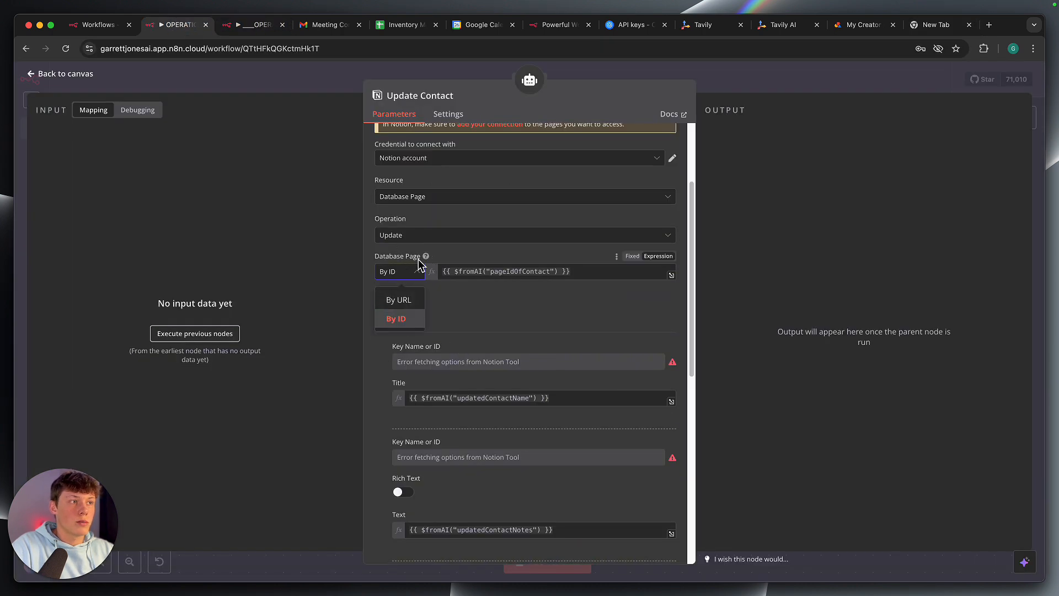
triple_click(502, 271)
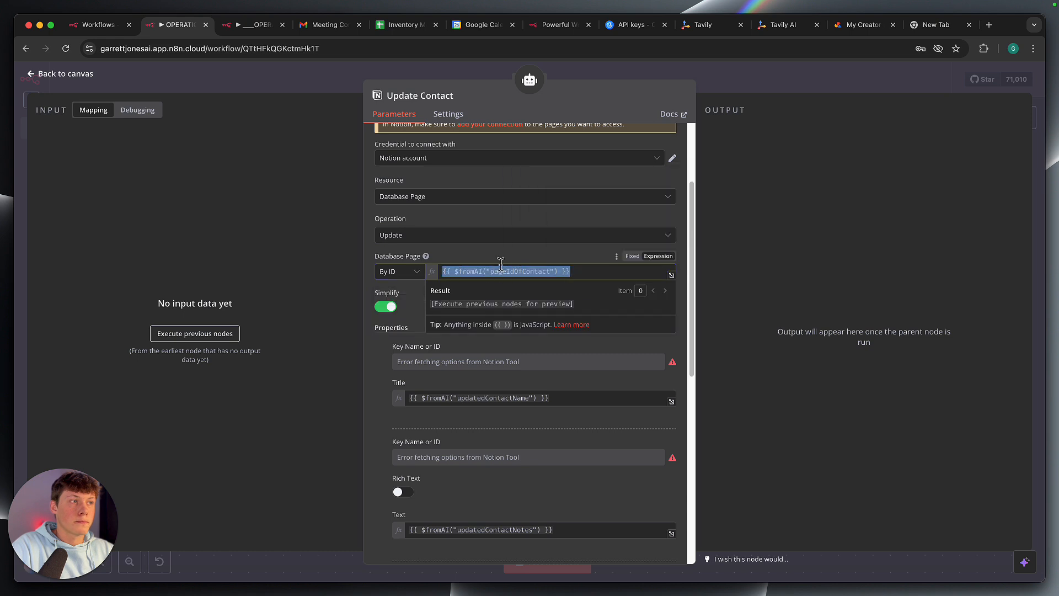
left_click(507, 262)
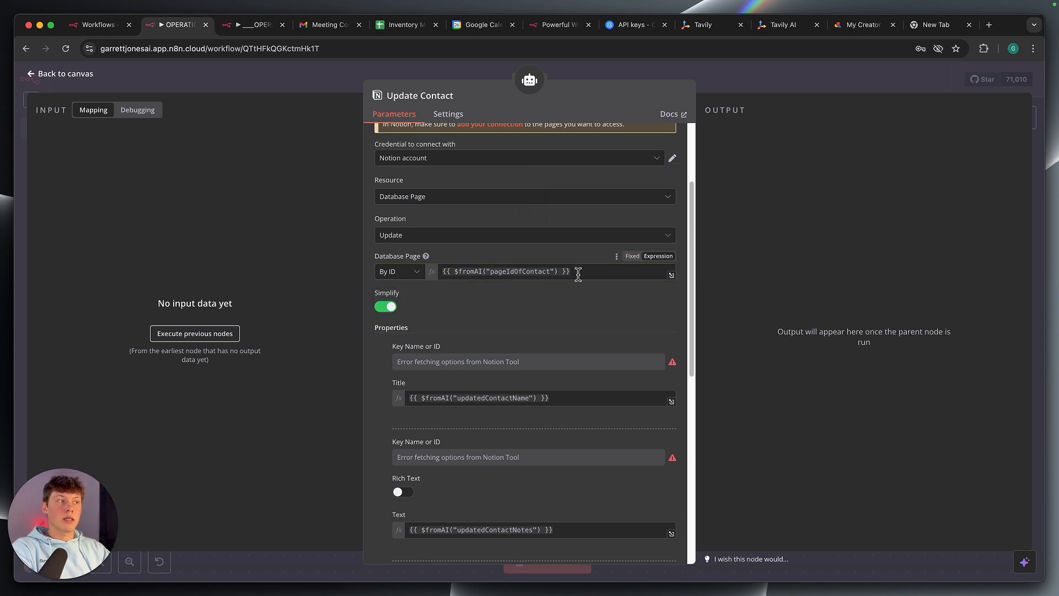
Review the Update Contact node's property expressions for title, notes, phone number, website URL and lead status
scroll(600, 298, "down", 3)
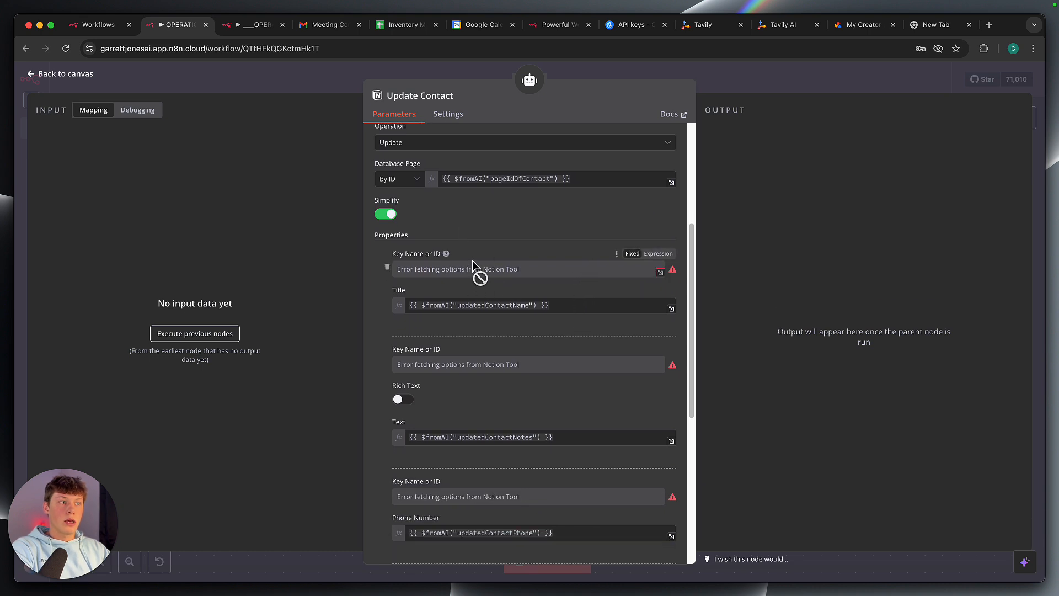
scroll(505, 288, "down", 1)
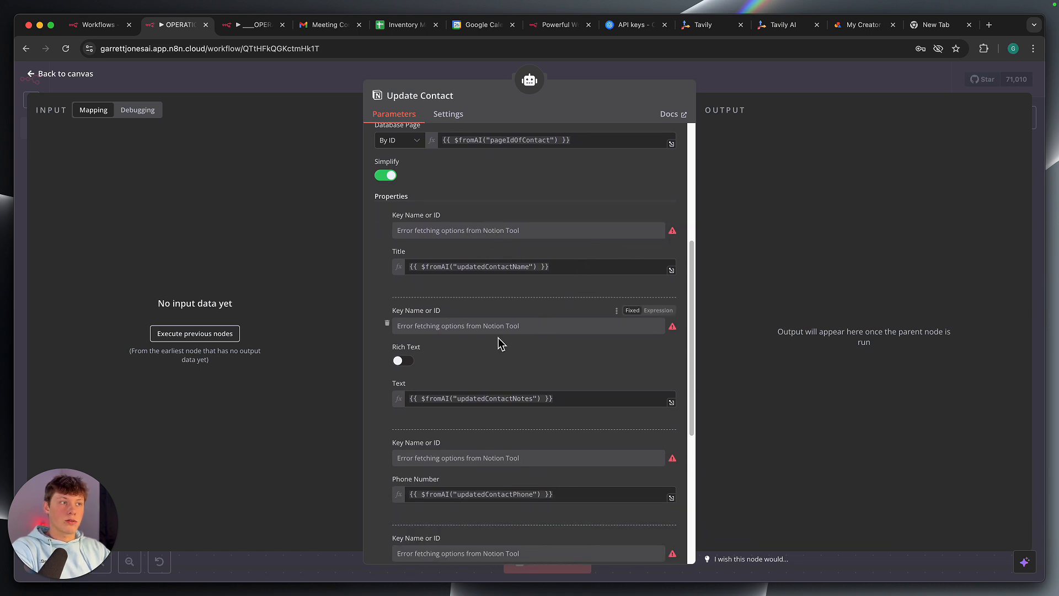
scroll(513, 364, "down", 9)
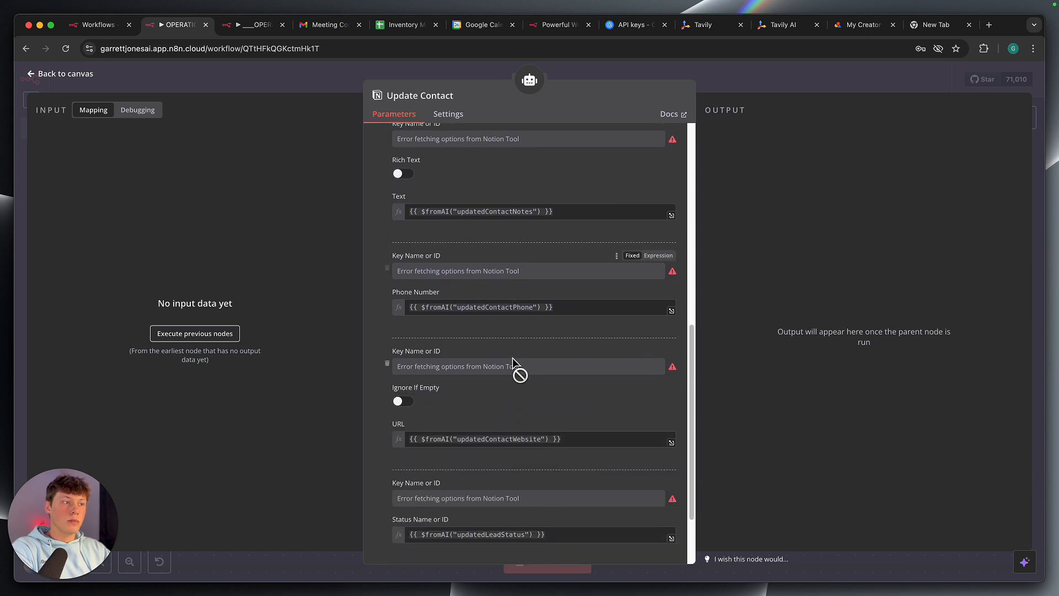
scroll(508, 335, "up", 1)
scroll(503, 293, "down", 1)
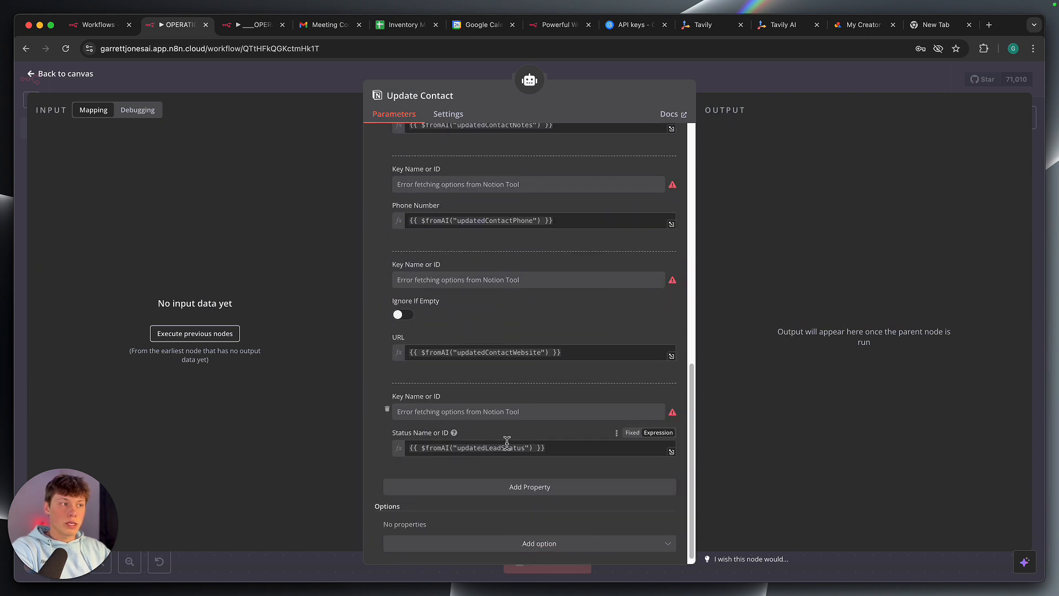
scroll(538, 331, "up", 3)
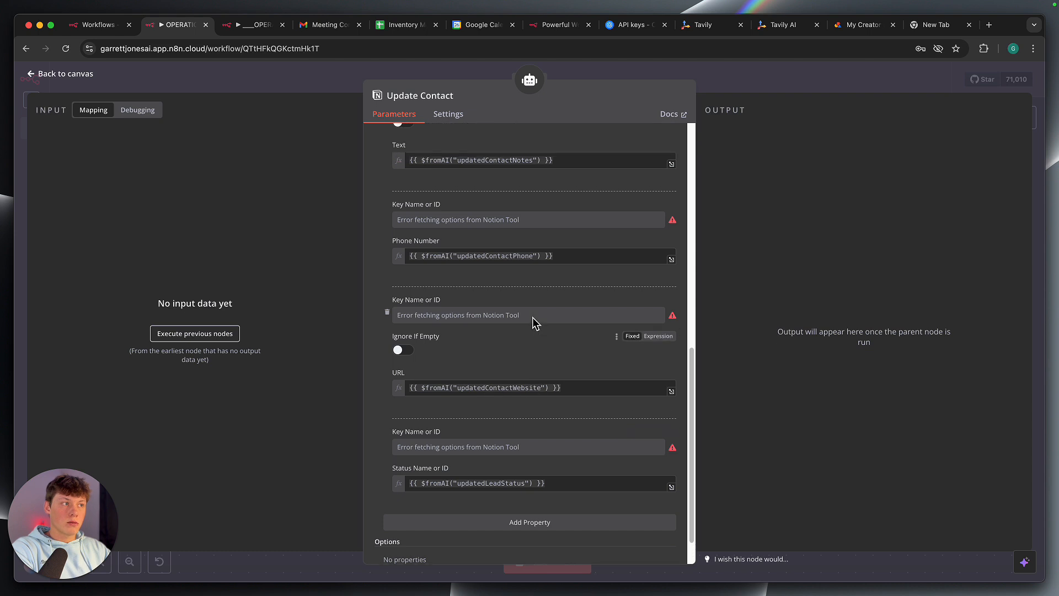
scroll(521, 251, "up", 6)
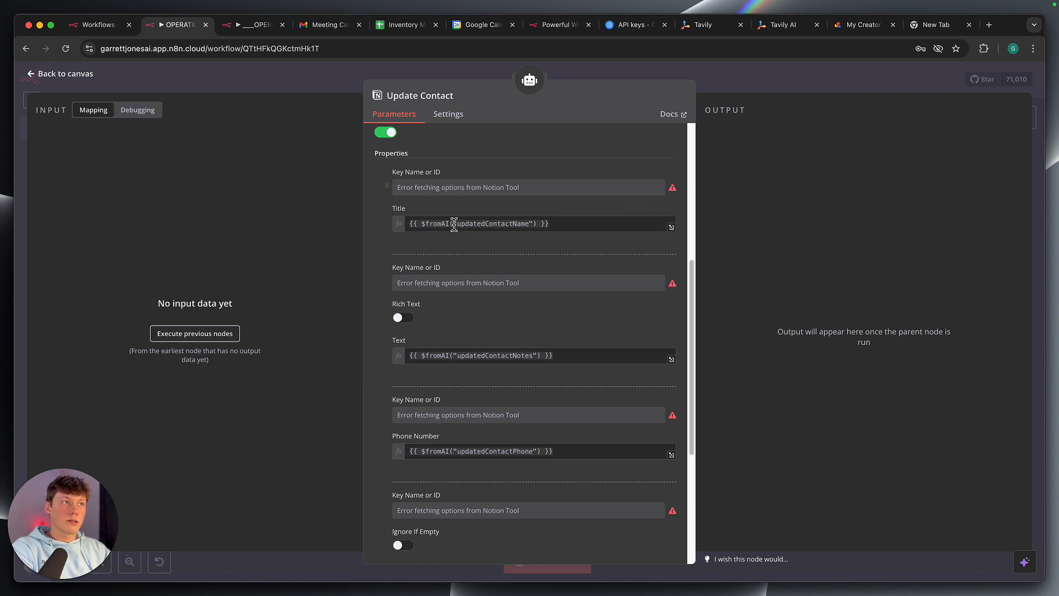
scroll(451, 213, "up", 4)
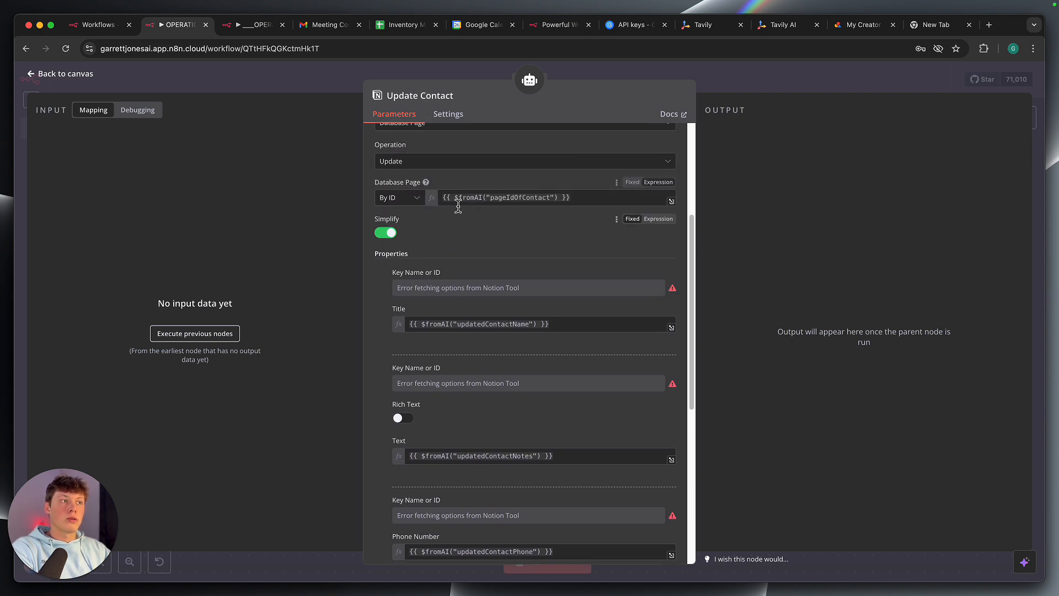
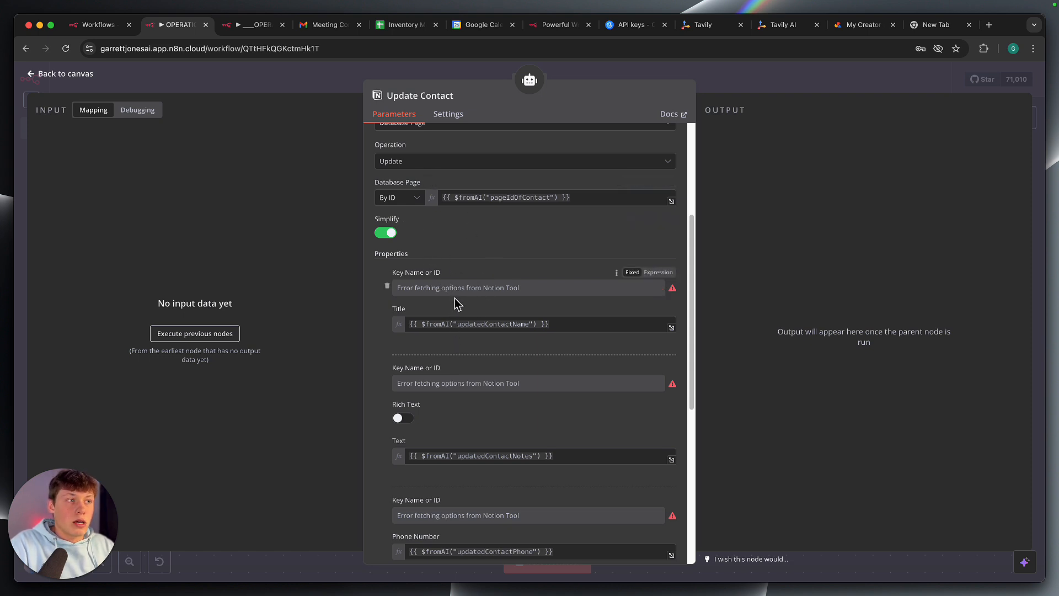
scroll(454, 298, "down", 1)
scroll(455, 298, "down", 3)
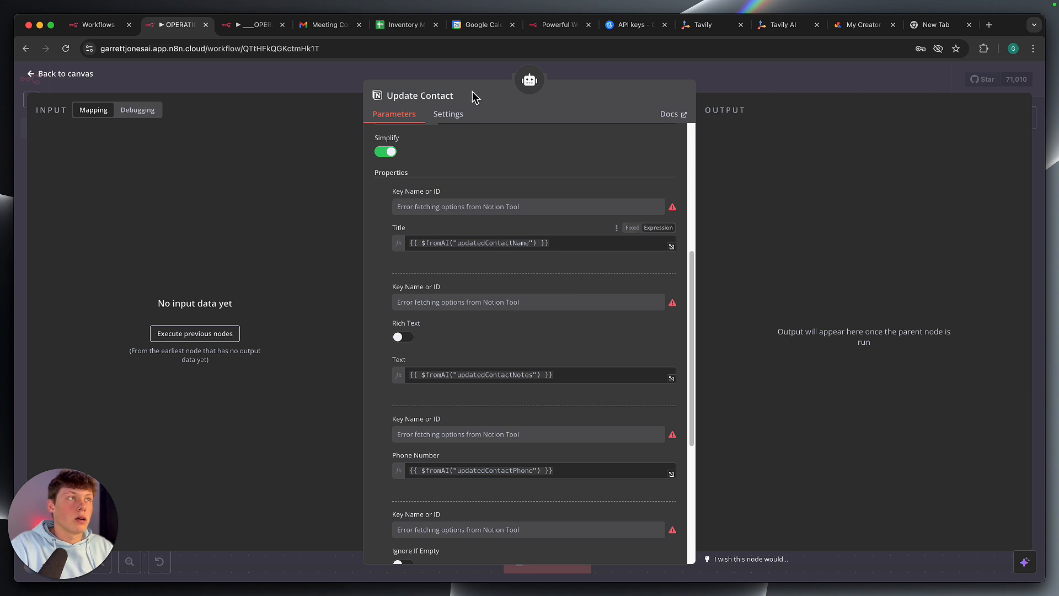
Check the contact record's Phone property in Notion against the updatedContactPhone expression in n8n's Update Contact node
key("super+Tab")
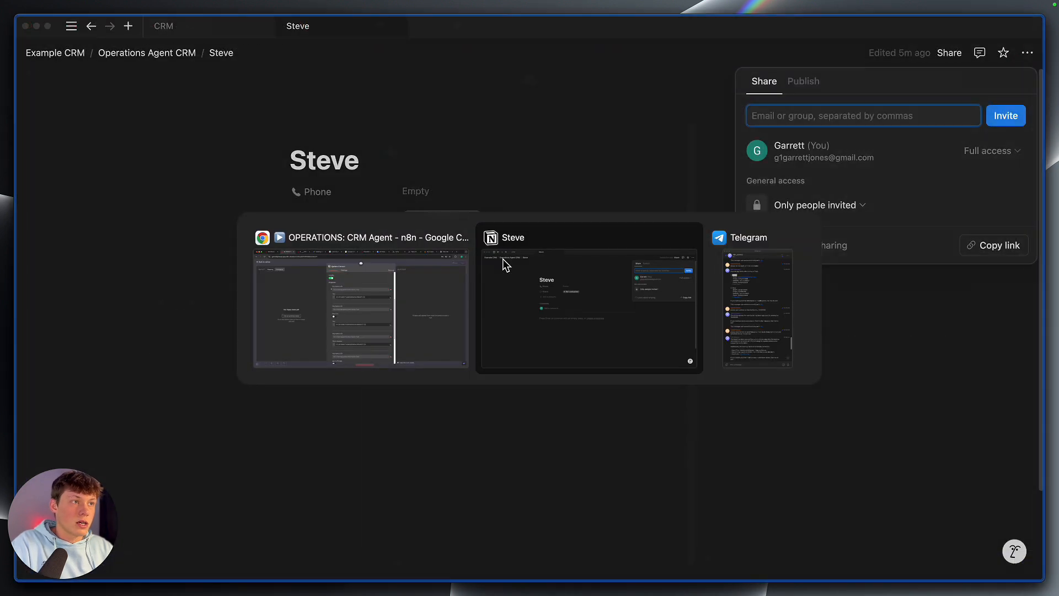
left_click(340, 197)
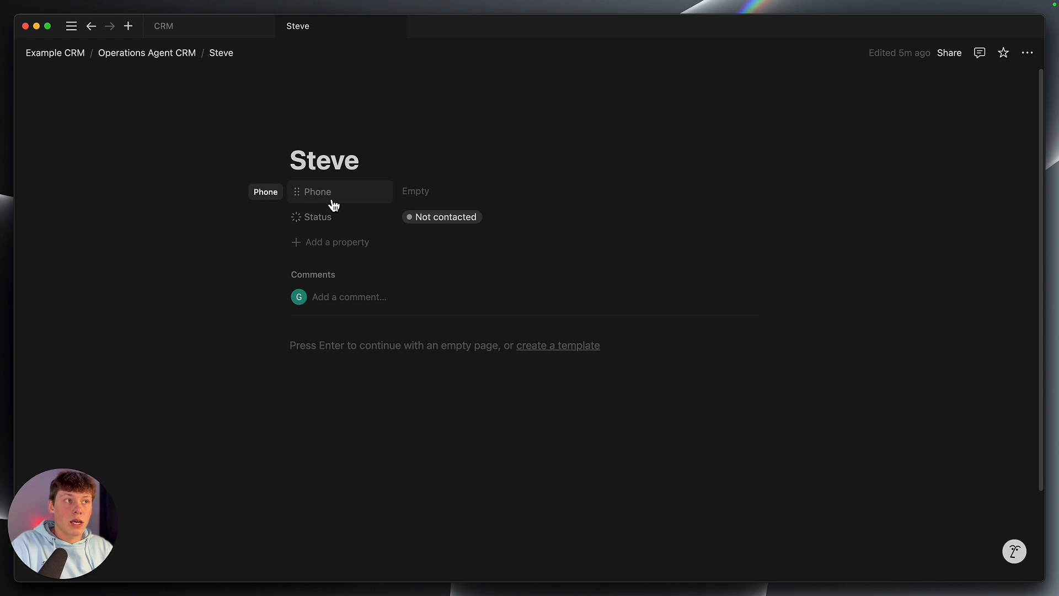
key("super+Tab")
scroll(466, 331, "down", 4)
scroll(466, 331, "down", 2)
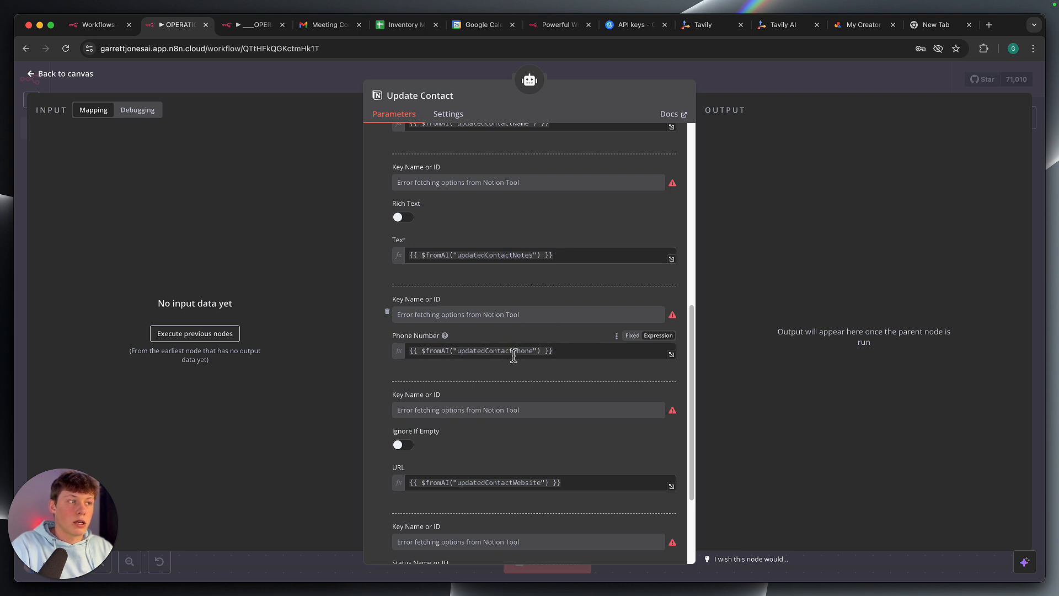
left_click_drag(481, 352, 534, 350)
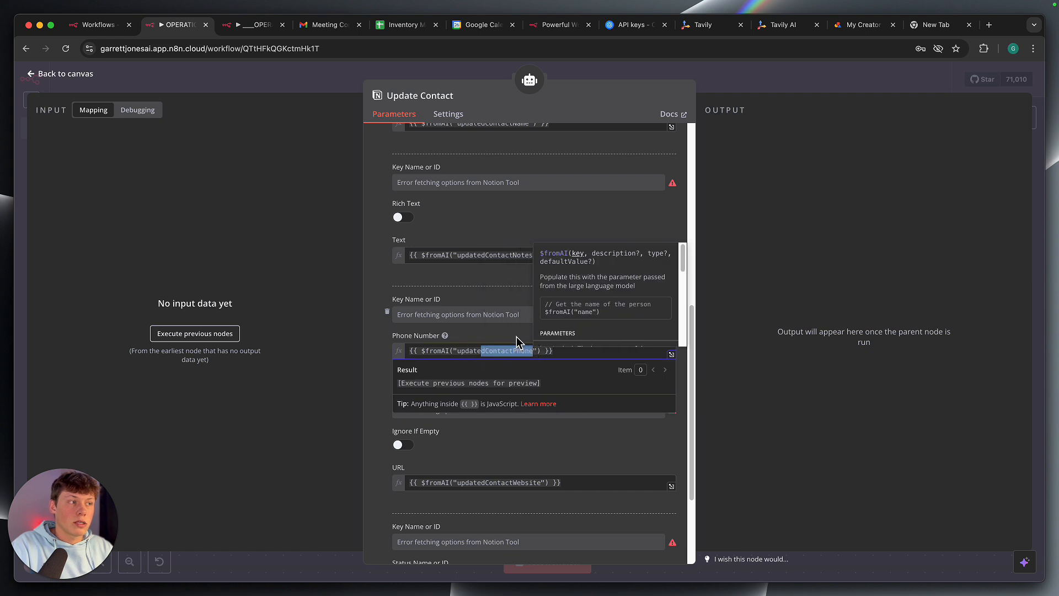
left_click(517, 337)
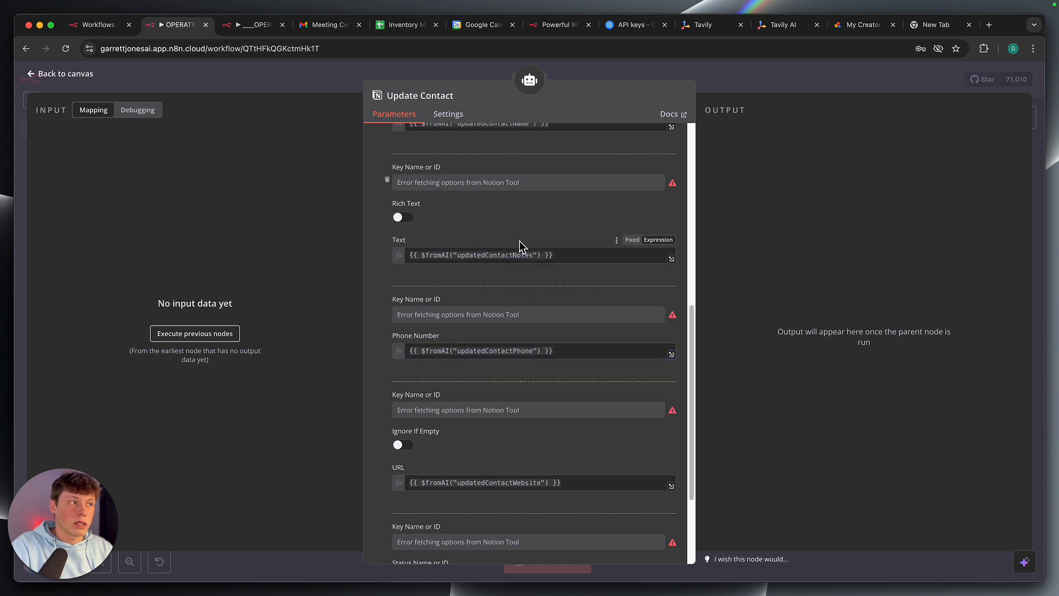
Highlight pageIdOfContact in the Update Contact node's Database Page expression and return to the canvas
scroll(513, 240, "up", 5)
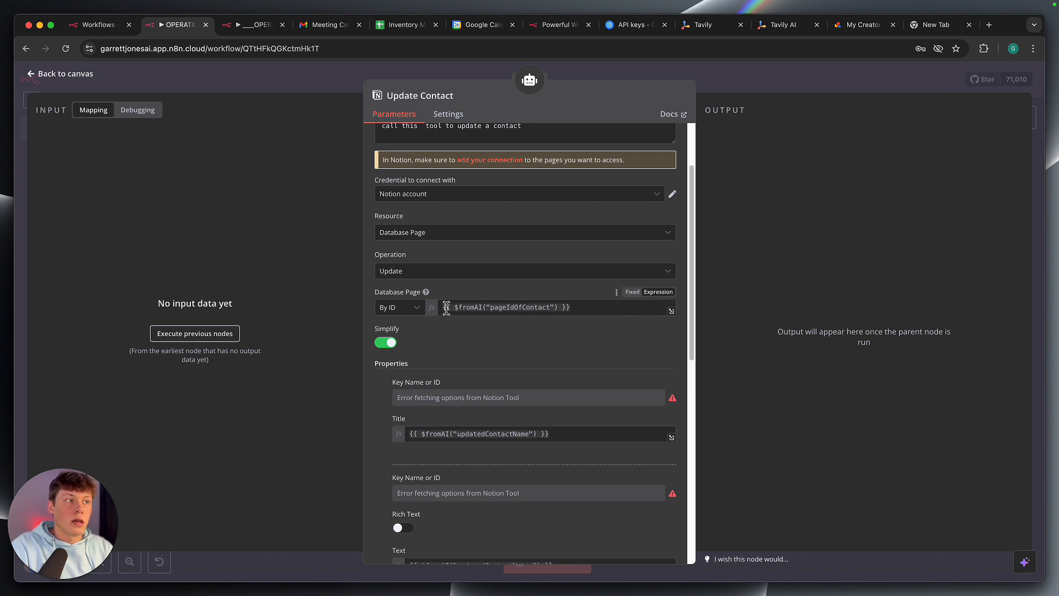
double_click(528, 308)
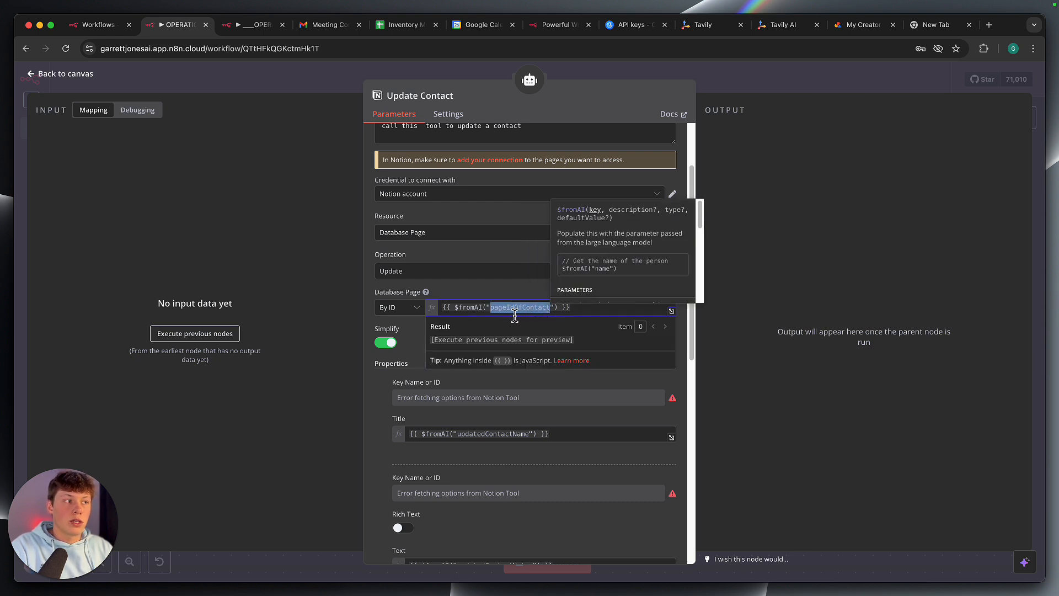
left_click(730, 88)
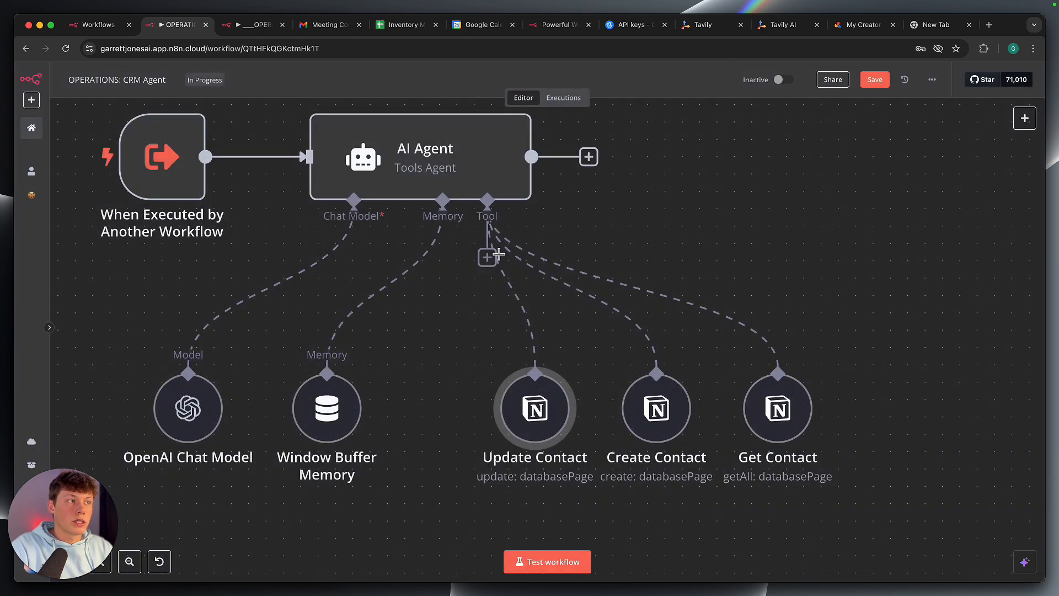
Reopen the Update Contact node, go over its Database Page ID and property fields again, and close it
double_click(535, 400)
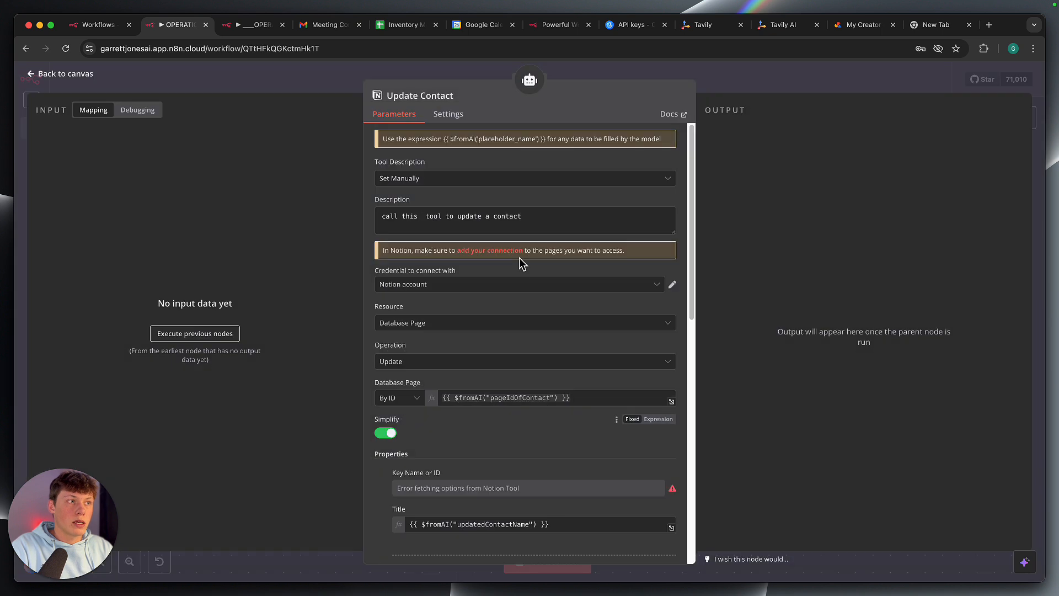
left_click(527, 397)
left_click(527, 382)
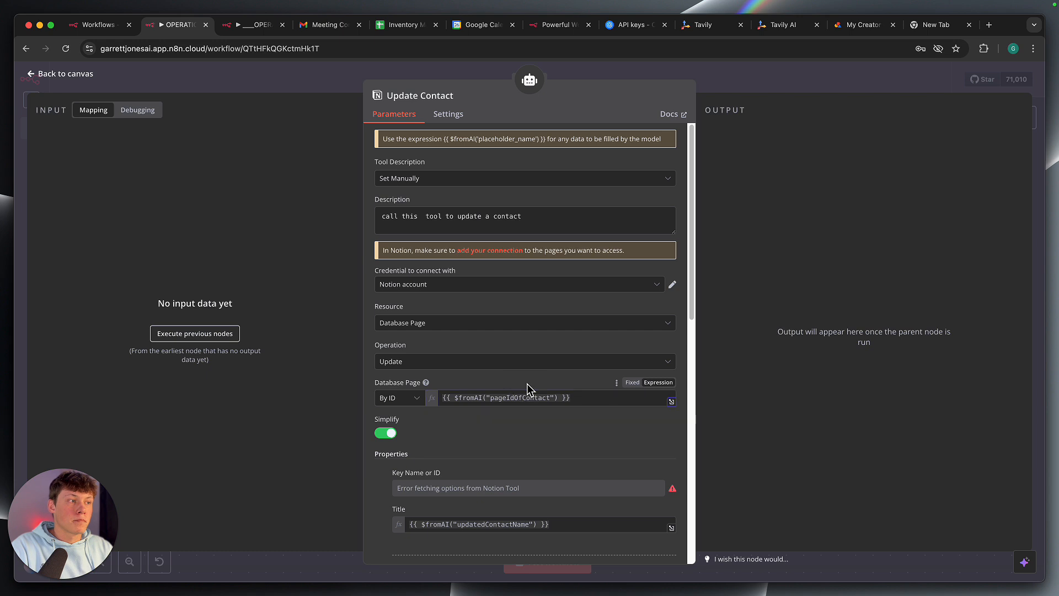
scroll(527, 383, "down", 2)
scroll(530, 345, "down", 8)
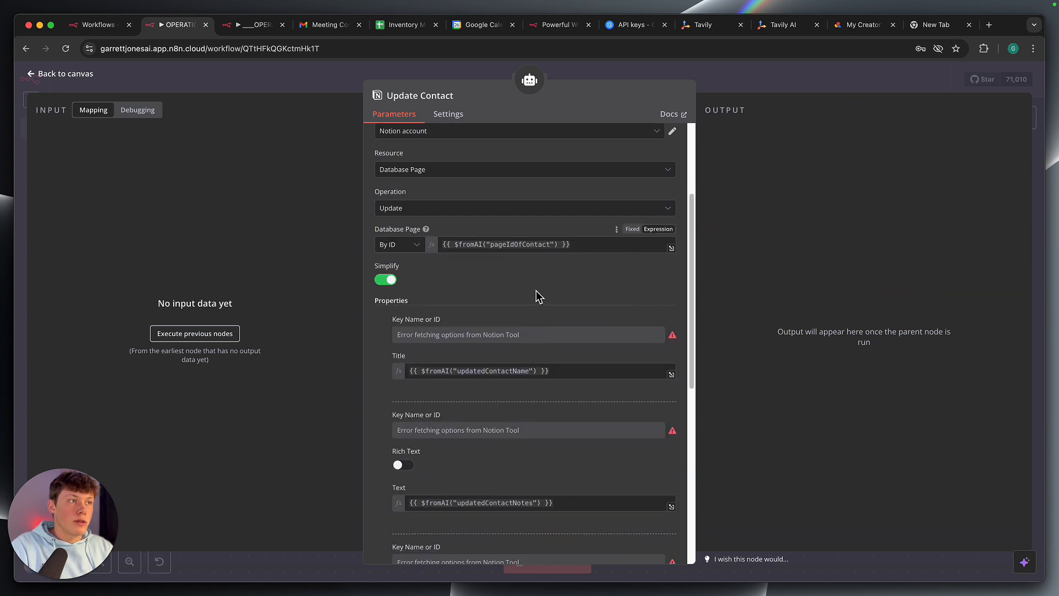
scroll(543, 336, "down", 3)
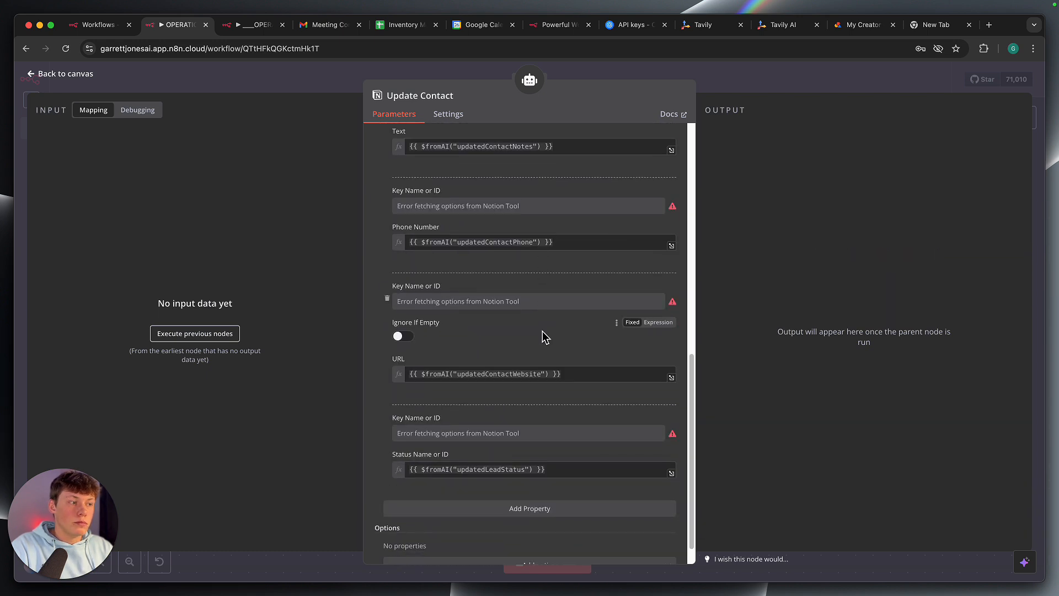
scroll(543, 336, "up", 10)
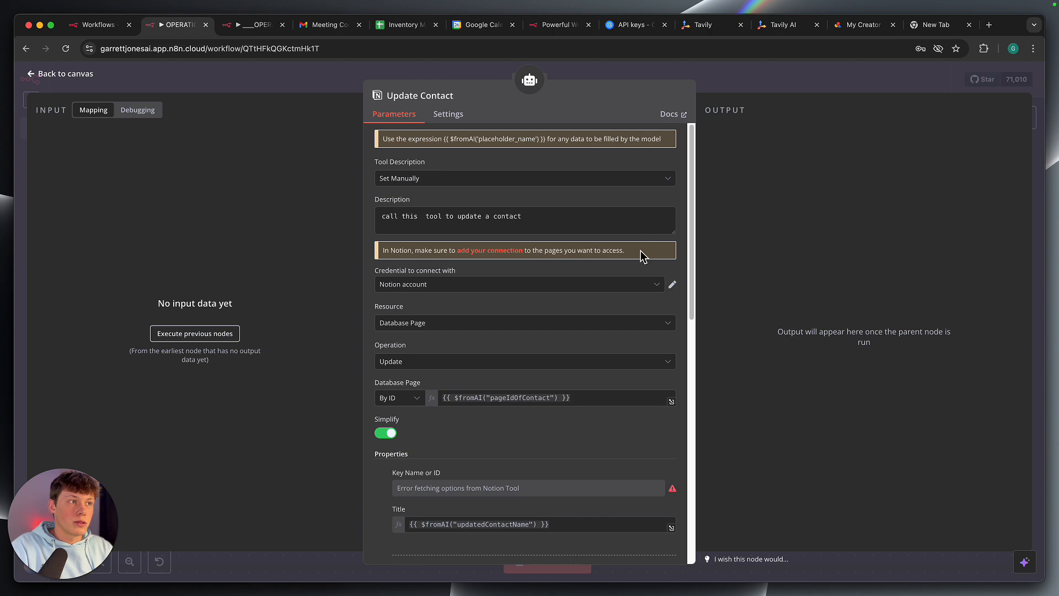
left_click(781, 85)
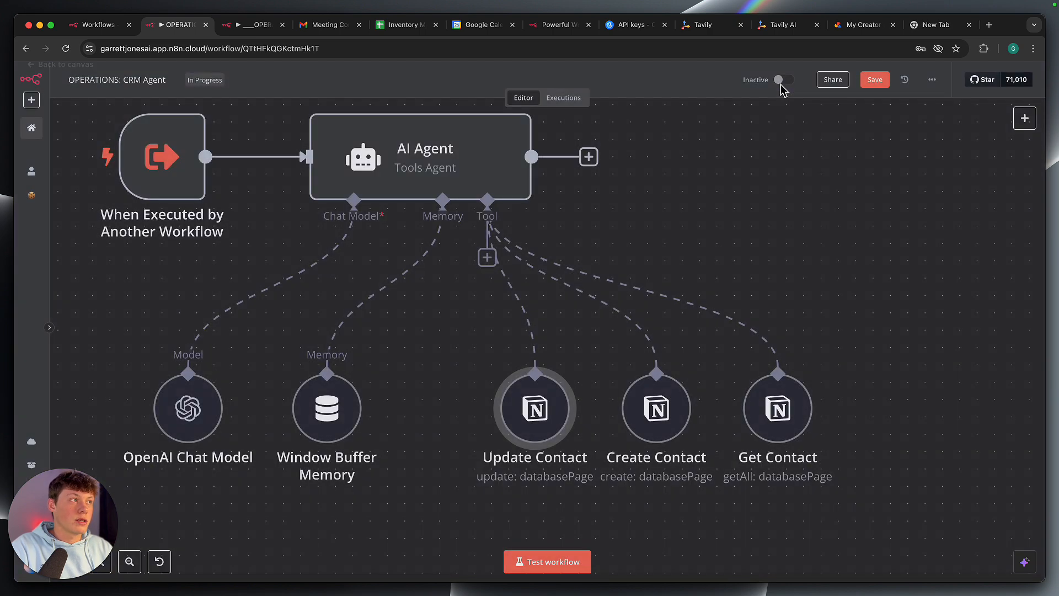
Open the Create Contact node and review its Create operation, Vid CRM database and contactName title expression
double_click(655, 409)
scroll(475, 354, "down", 5)
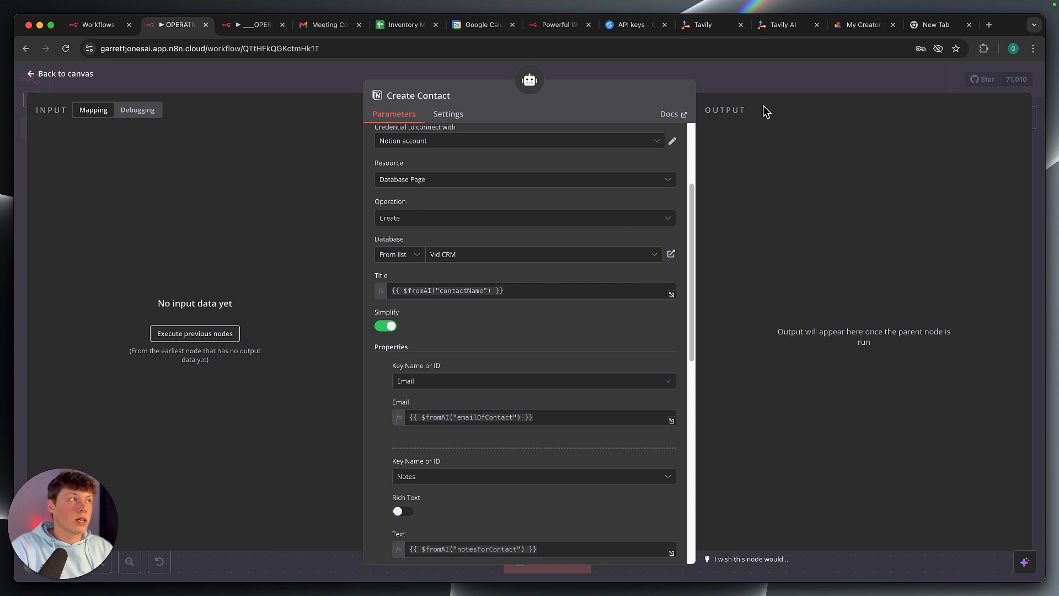
key("alt+Tab")
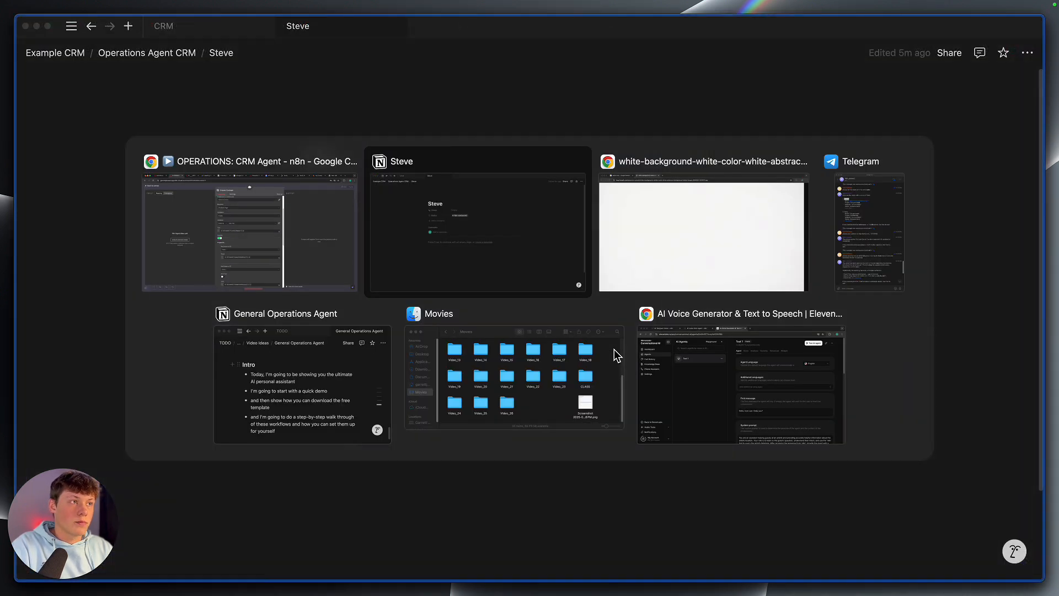
key("alt+Tab")
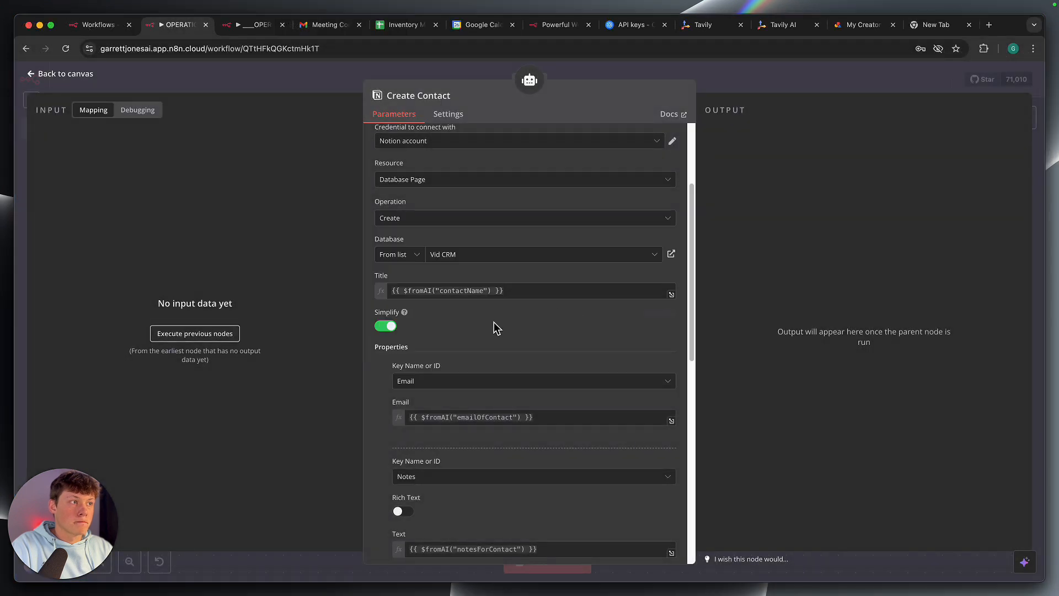
Switch to the contact record in Notion, highlight its title and place the cursor in the empty page body
key("alt+Tab")
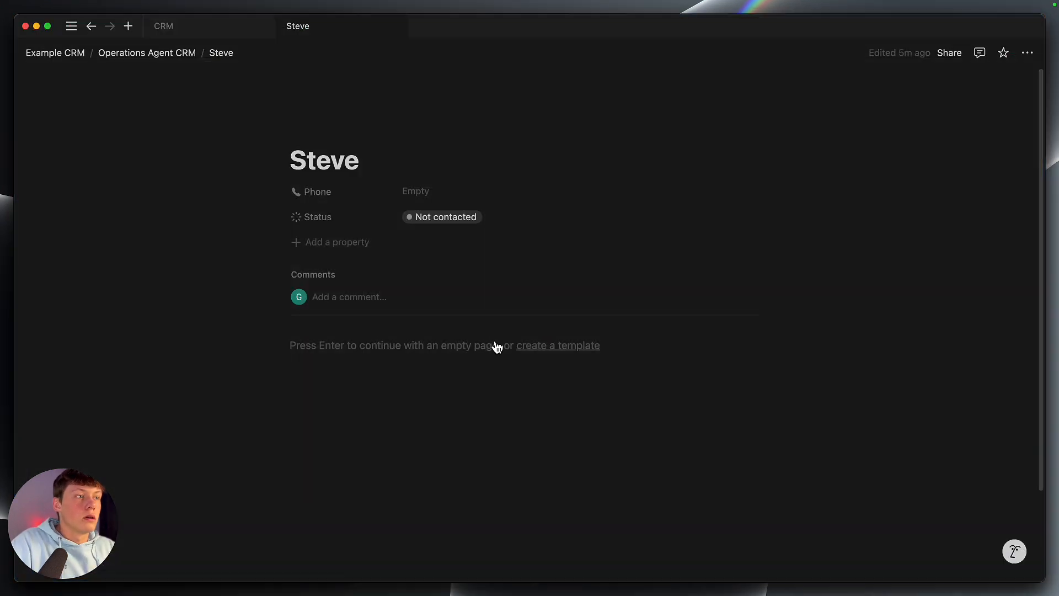
double_click(339, 168)
left_click(339, 168)
left_click(363, 371)
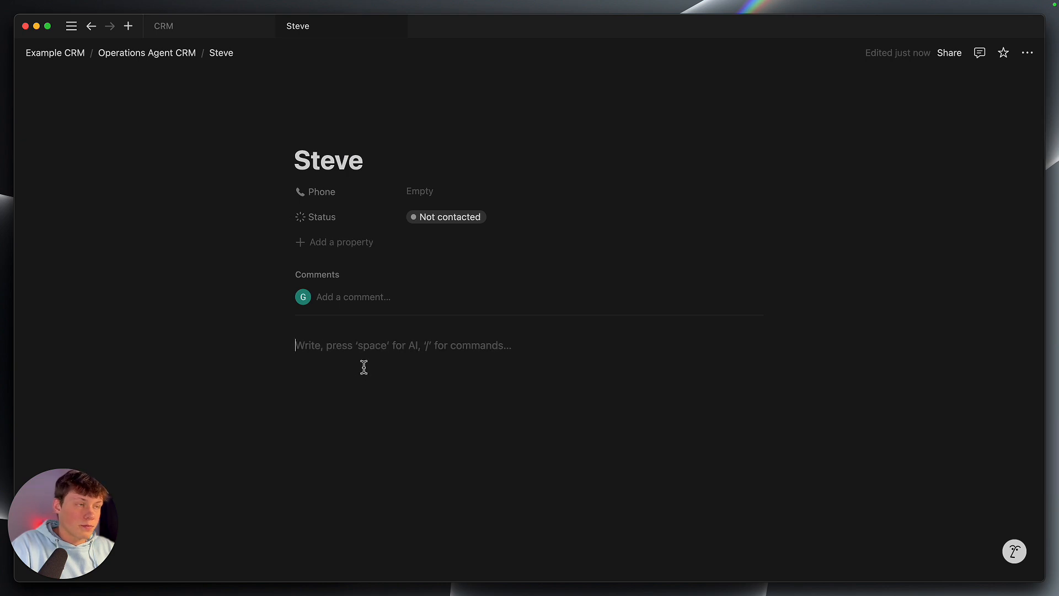
Return to n8n's Create Contact node and review its Email, Notes, Phone and Website property mappings
key("alt+Tab")
scroll(491, 338, "down", 5)
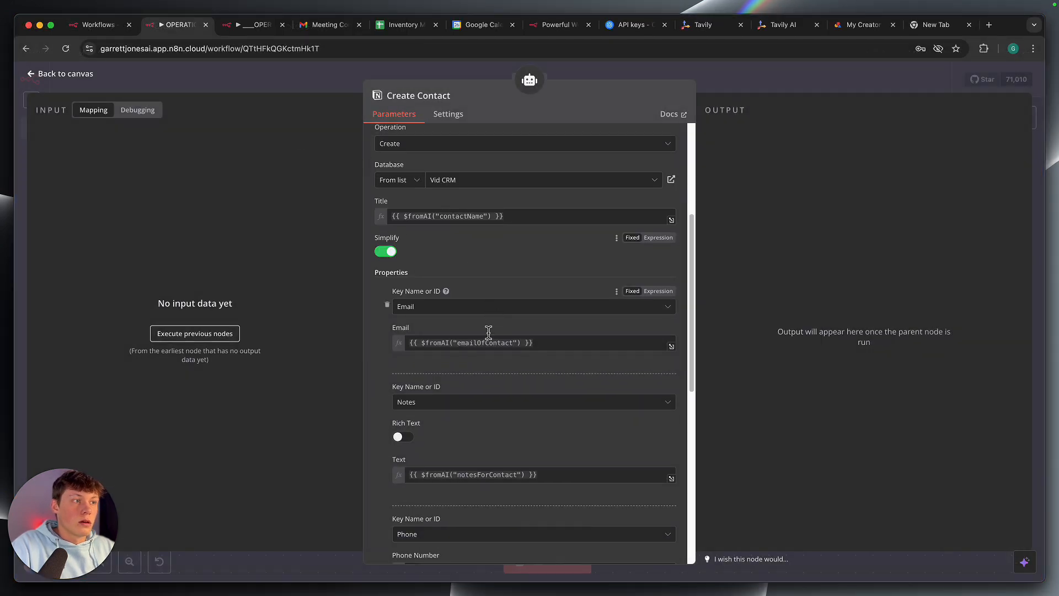
scroll(470, 323, "down", 2)
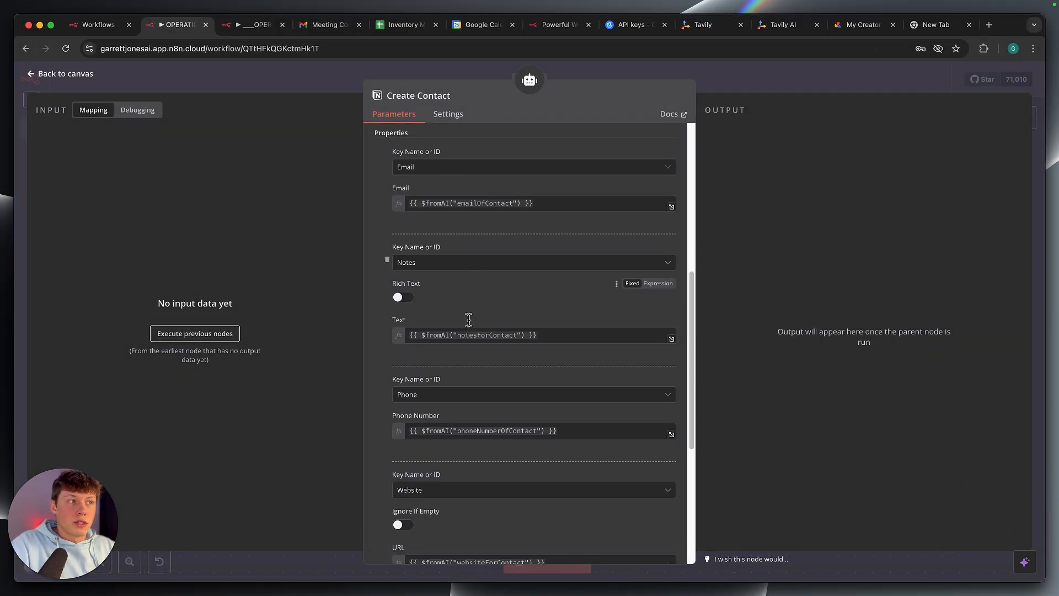
left_click(448, 212)
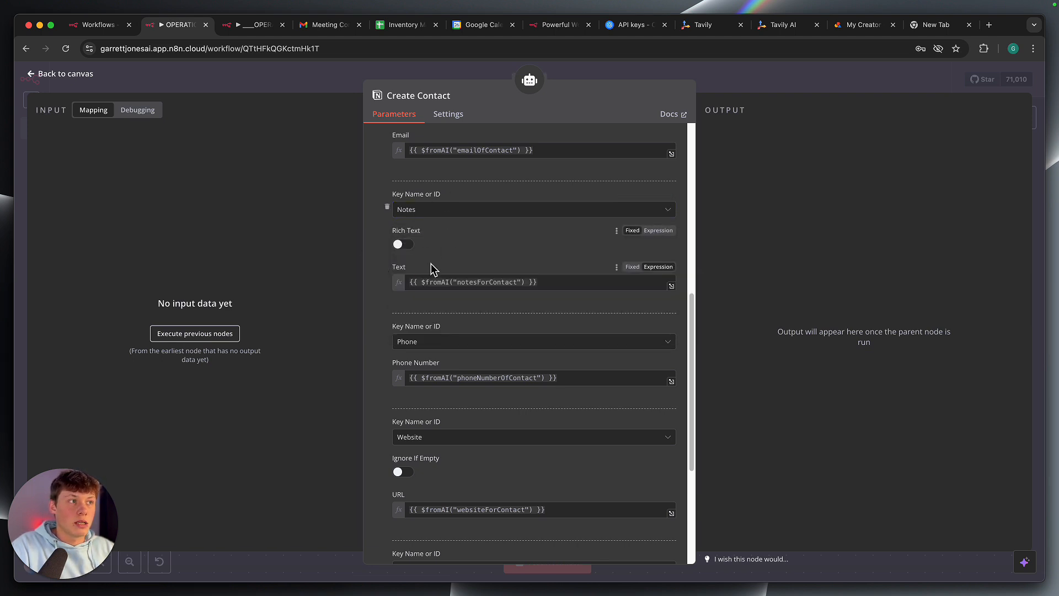
scroll(419, 251, "down", 1)
scroll(458, 237, "up", 4)
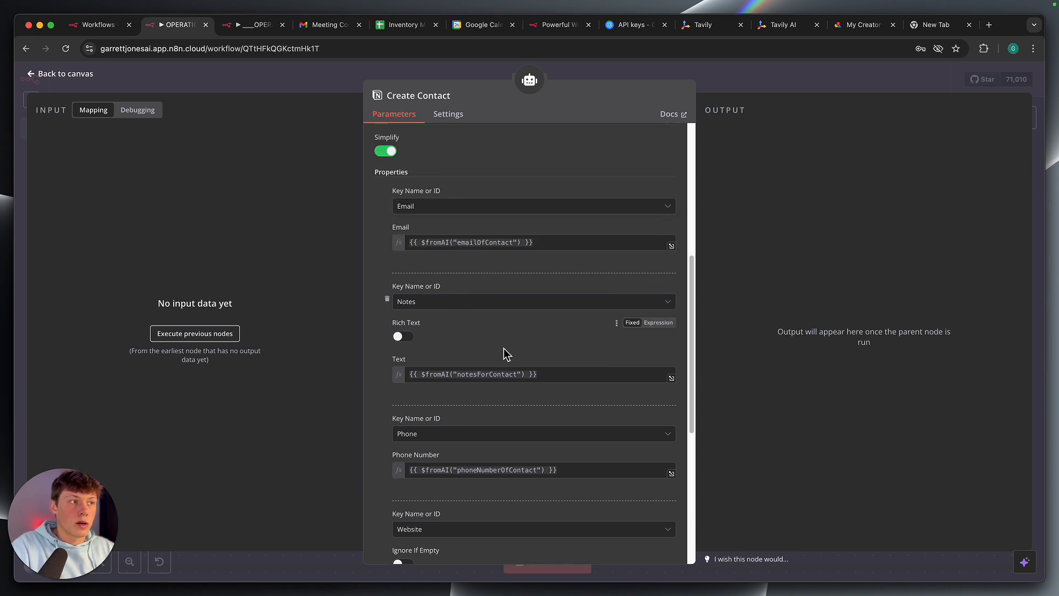
scroll(499, 347, "down", 1)
scroll(489, 294, "up", 1)
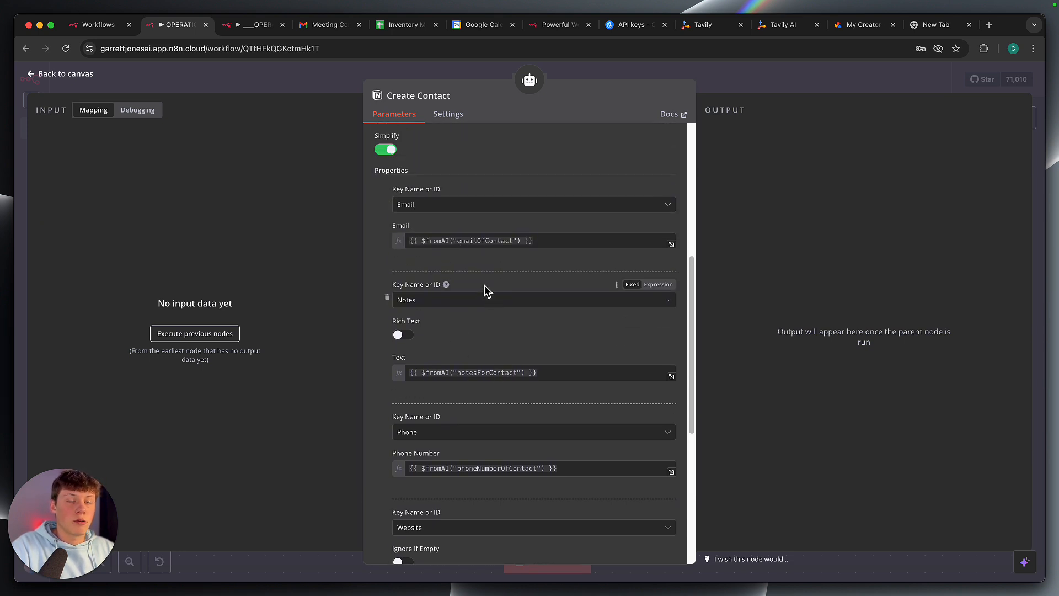
Highlight the emailOfContact expression in the Create Contact node and examine the property expressions below it
left_click_drag(411, 241, 541, 245)
left_click(541, 246)
left_click_drag(419, 244, 538, 255)
left_click(549, 241)
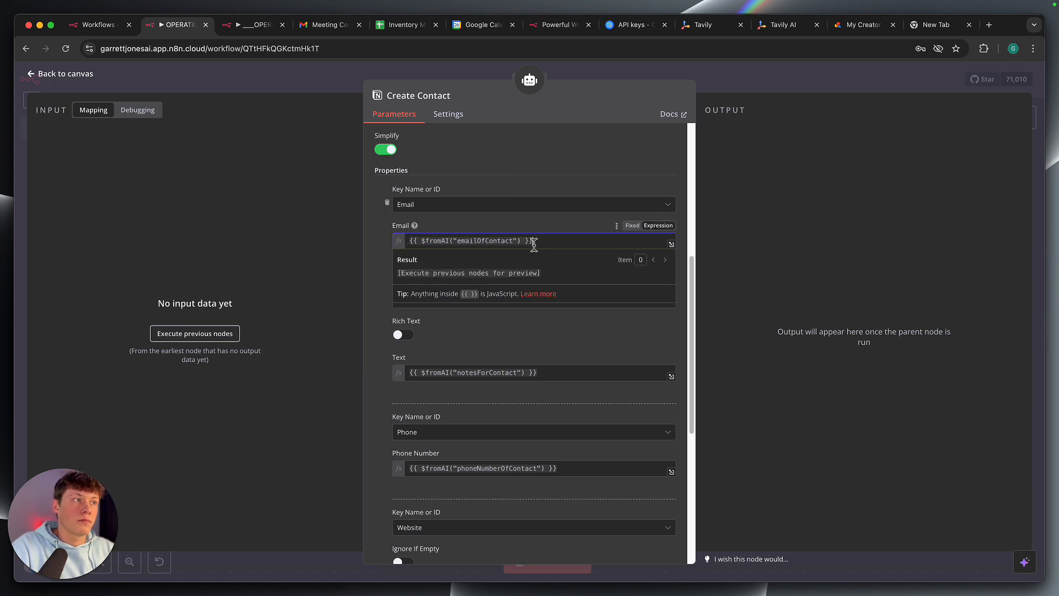
left_click(523, 350)
scroll(555, 265, "down", 3)
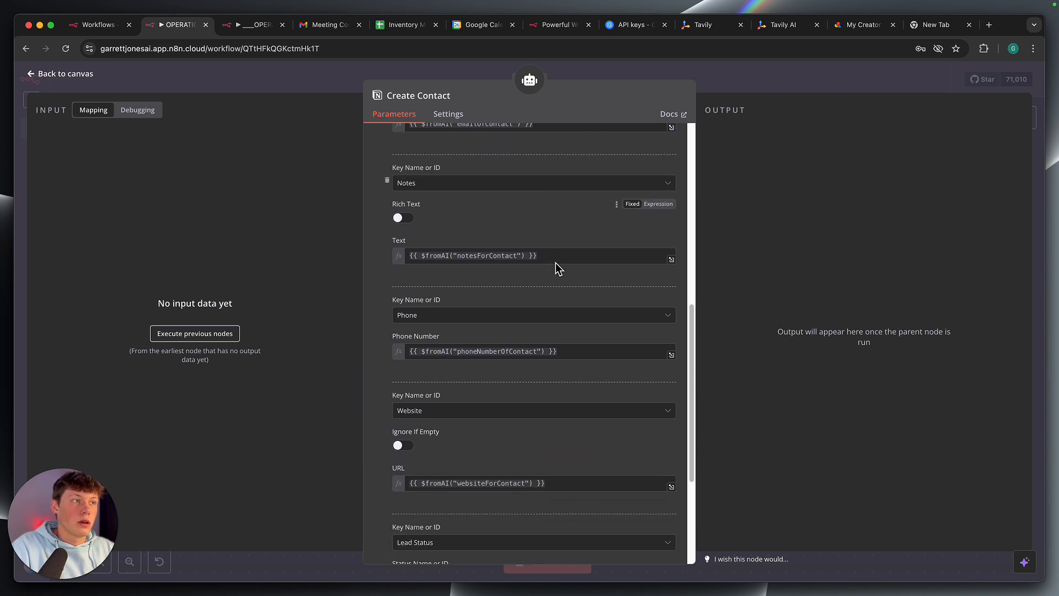
Highlight the notesForContact key in the Create Contact node, review the remaining properties through Lead Status, and return to the canvas
left_click(495, 253)
double_click(495, 254)
left_click(487, 243)
scroll(503, 361, "down", 4)
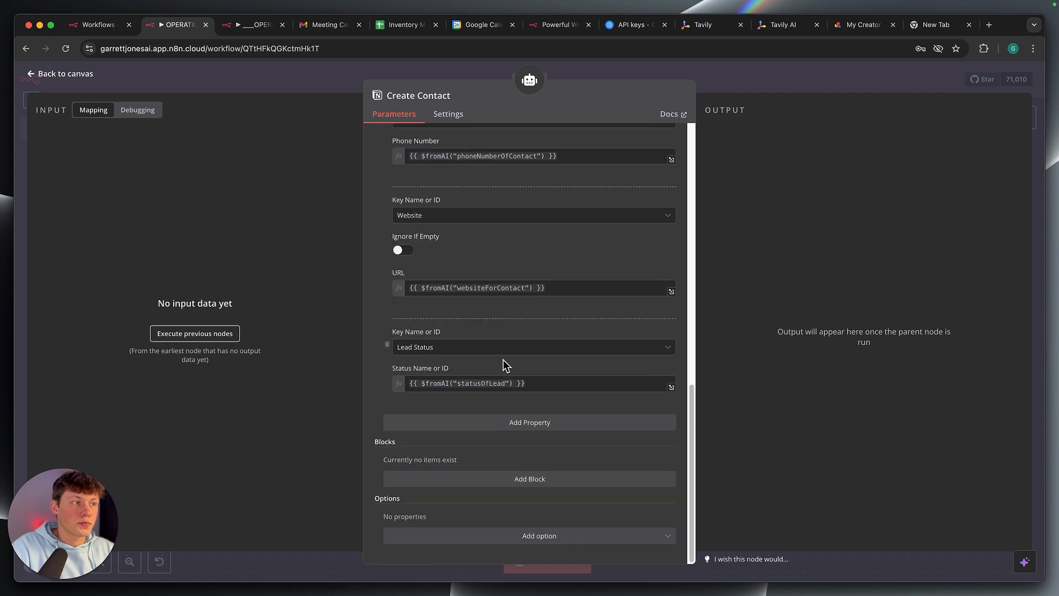
left_click(764, 88)
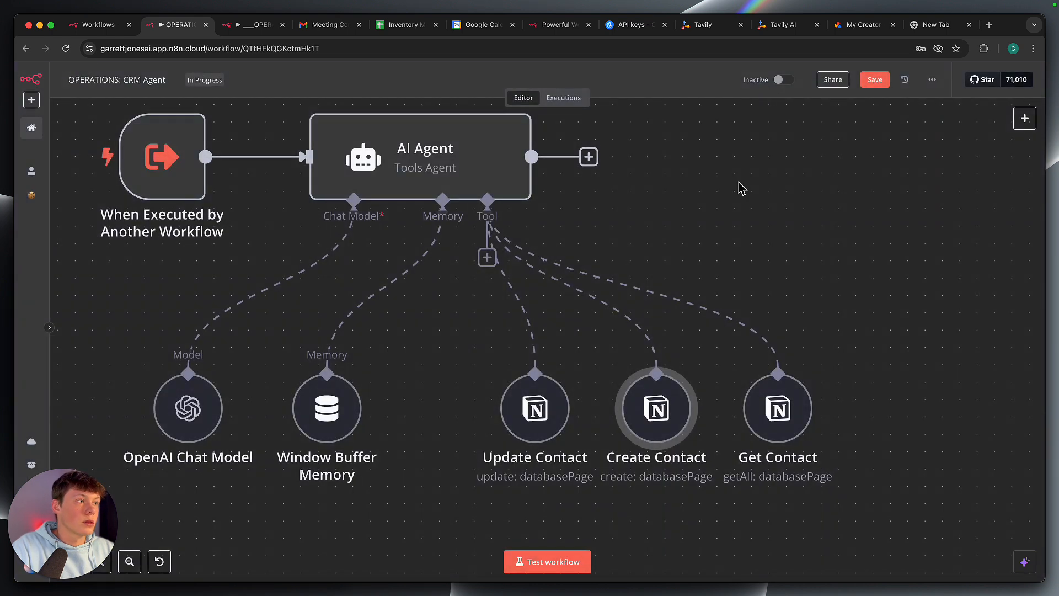
Reopen the Create Contact node, inspect its Email property's $fromAI expression, and close the node
double_click(669, 424)
scroll(475, 344, "down", 5)
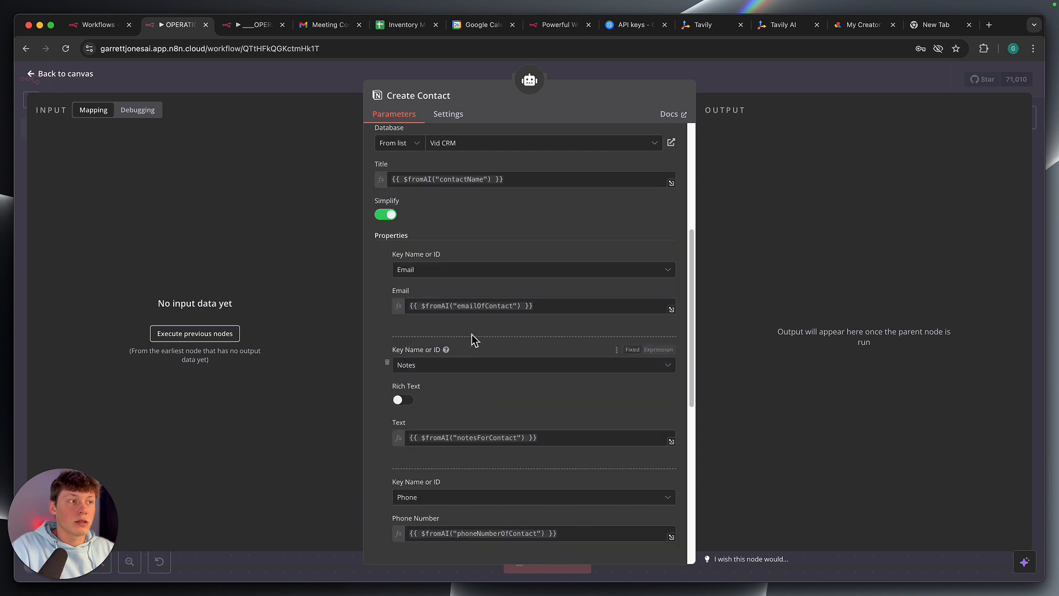
scroll(513, 311, "down", 3)
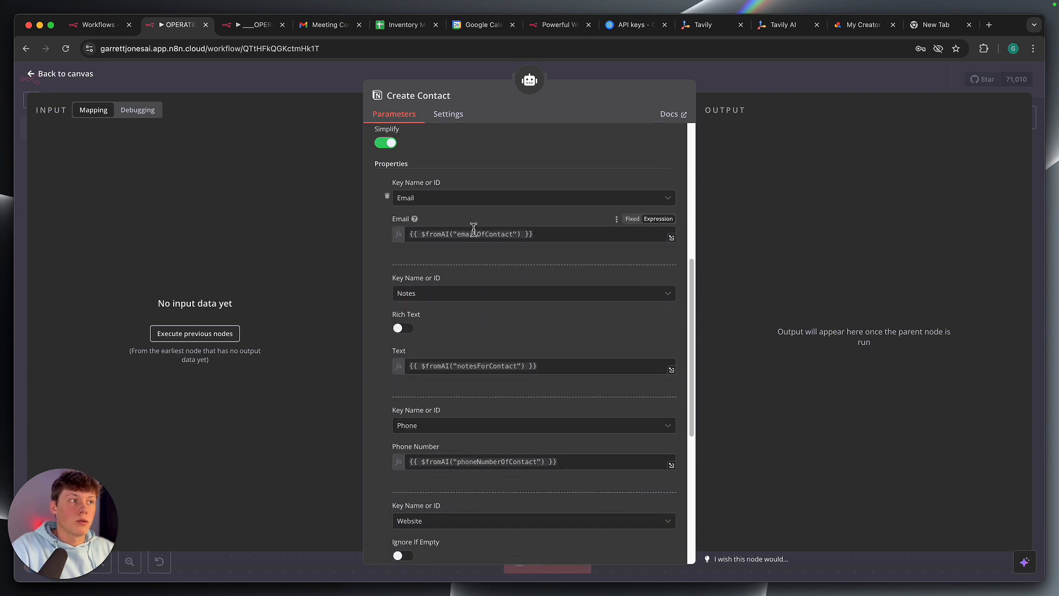
left_click(473, 233)
left_click(472, 211)
left_click(437, 237)
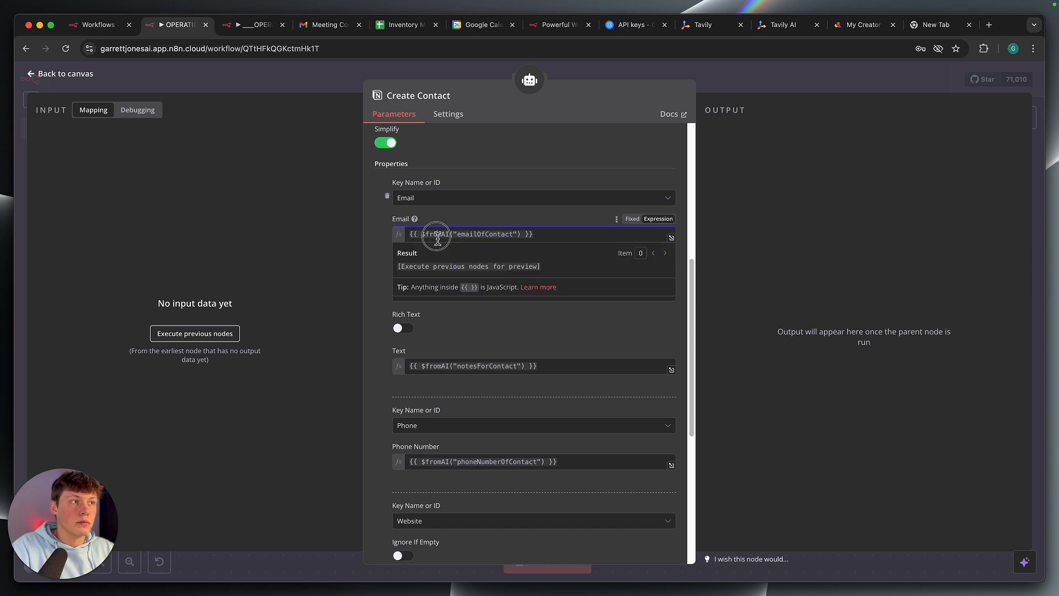
left_click(738, 89)
Open the AI Agent's prompt in the expanded editor and highlight the create-contact instruction about filling empty fields with a space
double_click(460, 156)
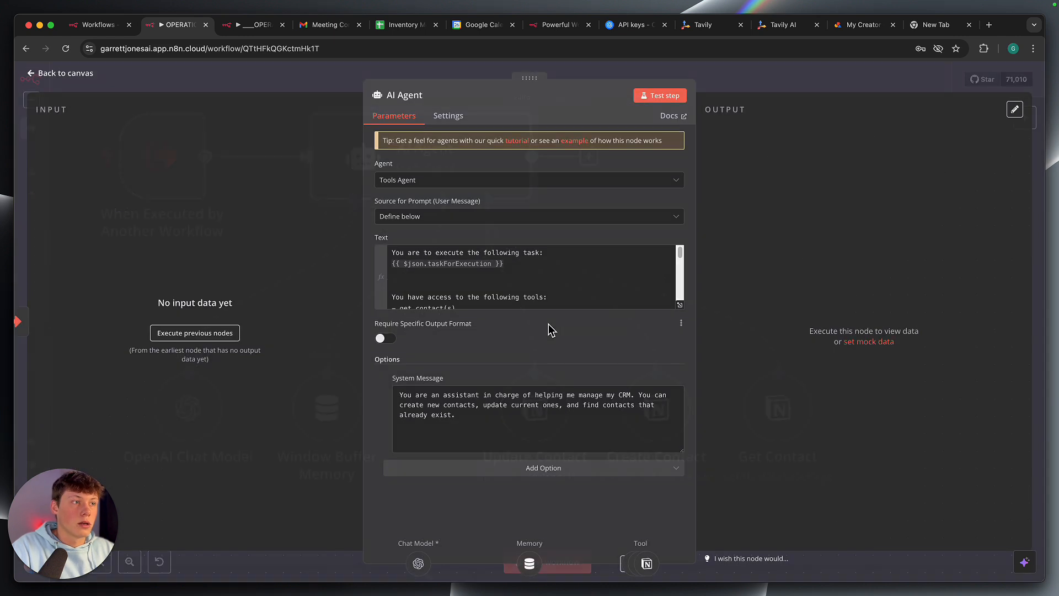
scroll(662, 286, "down", 3)
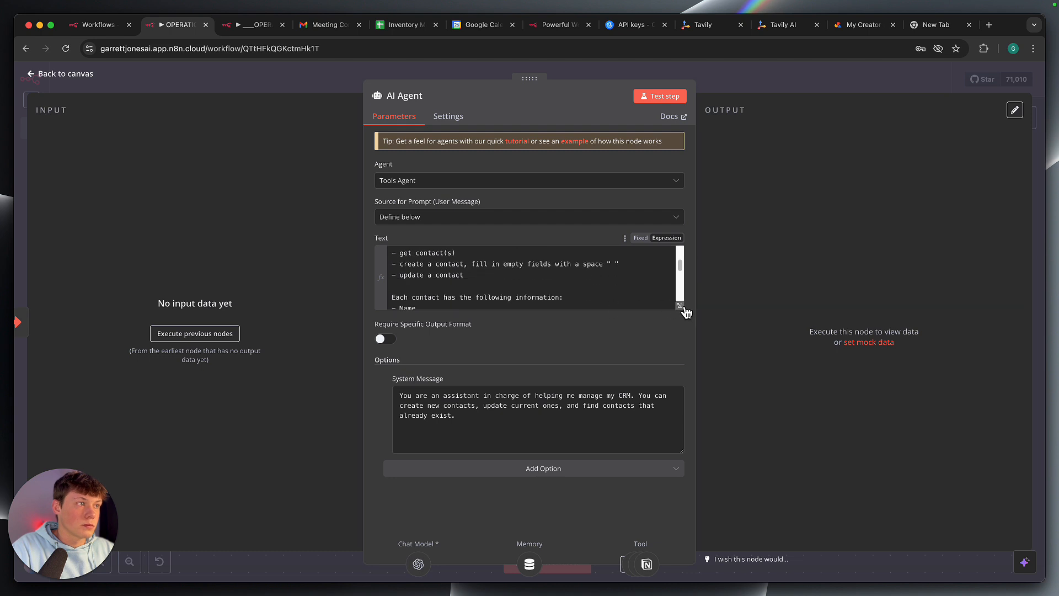
left_click(679, 305)
left_click_drag(264, 210, 496, 211)
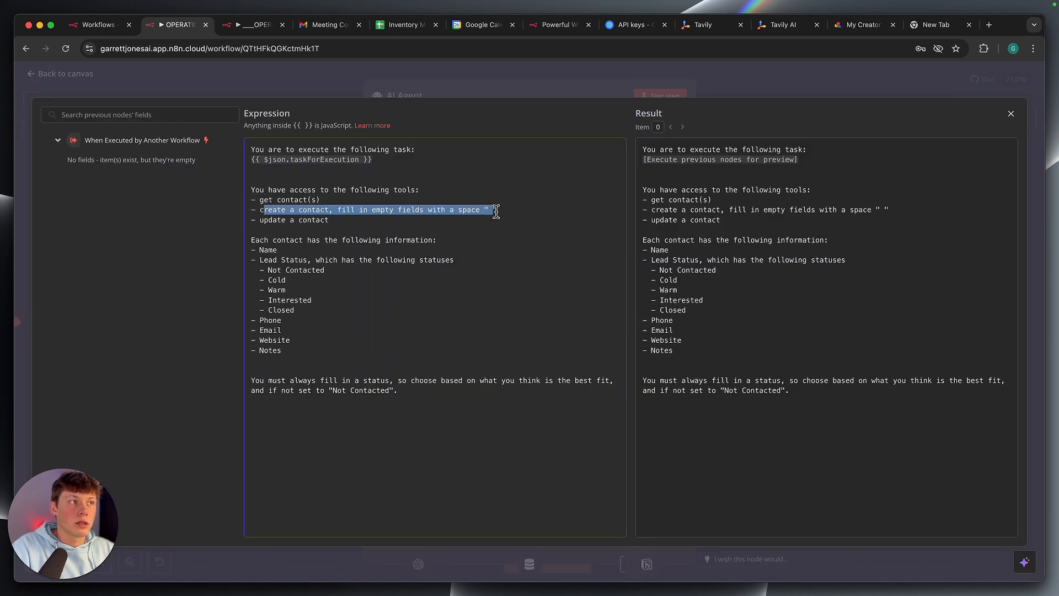
left_click(501, 211)
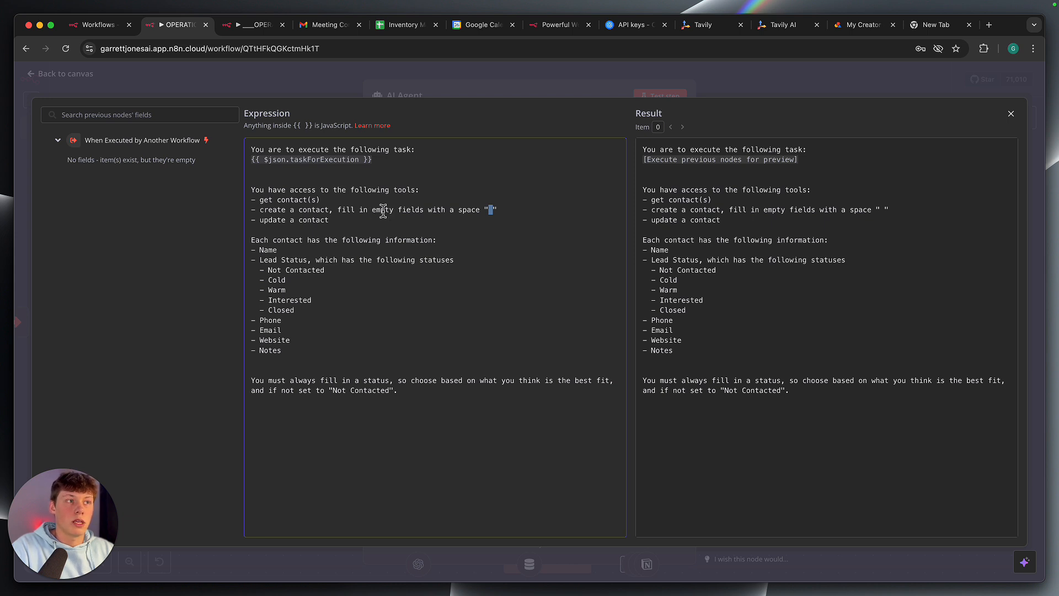
left_click(492, 212)
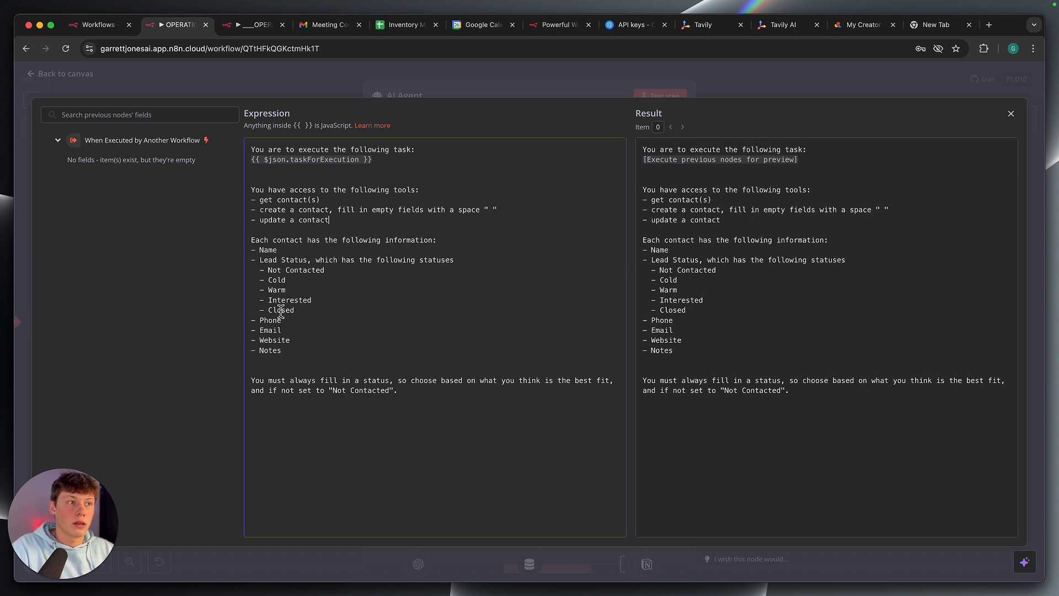
Highlight the lead status options and the "Not Contacted" fallback in the AI Agent prompt, and return to the canvas
left_click_drag(263, 269, 295, 312)
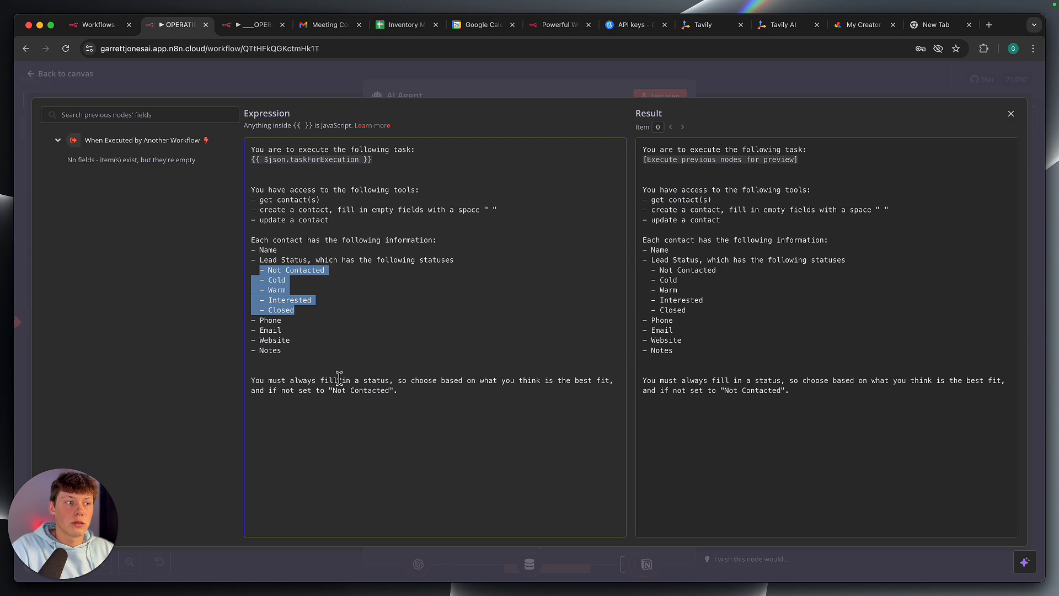
left_click_drag(329, 391, 394, 393)
left_click(403, 396)
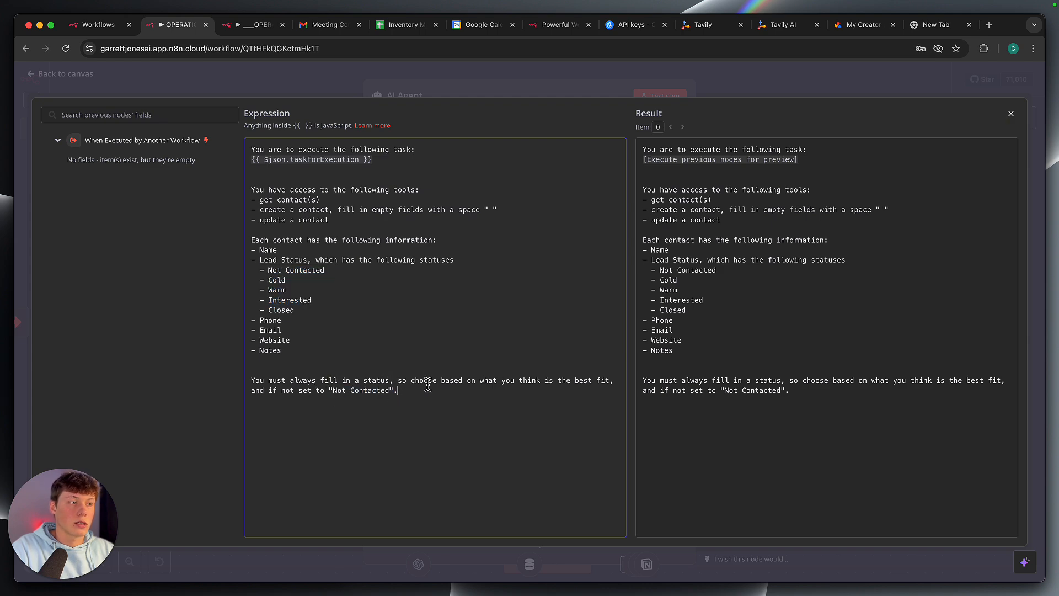
left_click(561, 95)
left_click(741, 83)
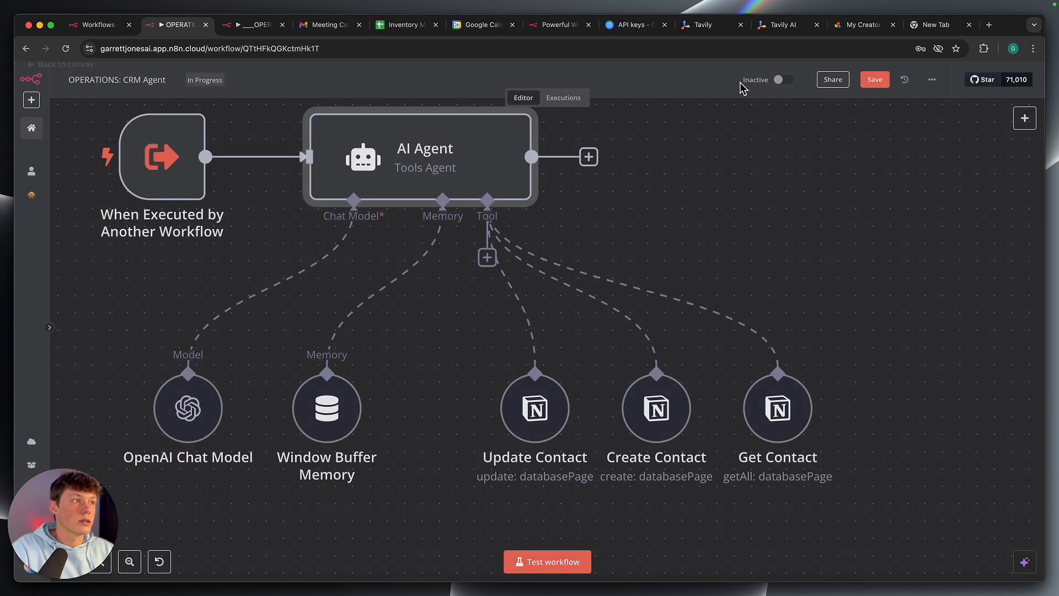
Reopen the AI Agent's expanded prompt, highlight the contact information list from Name to Notes, and close the node
double_click(391, 170)
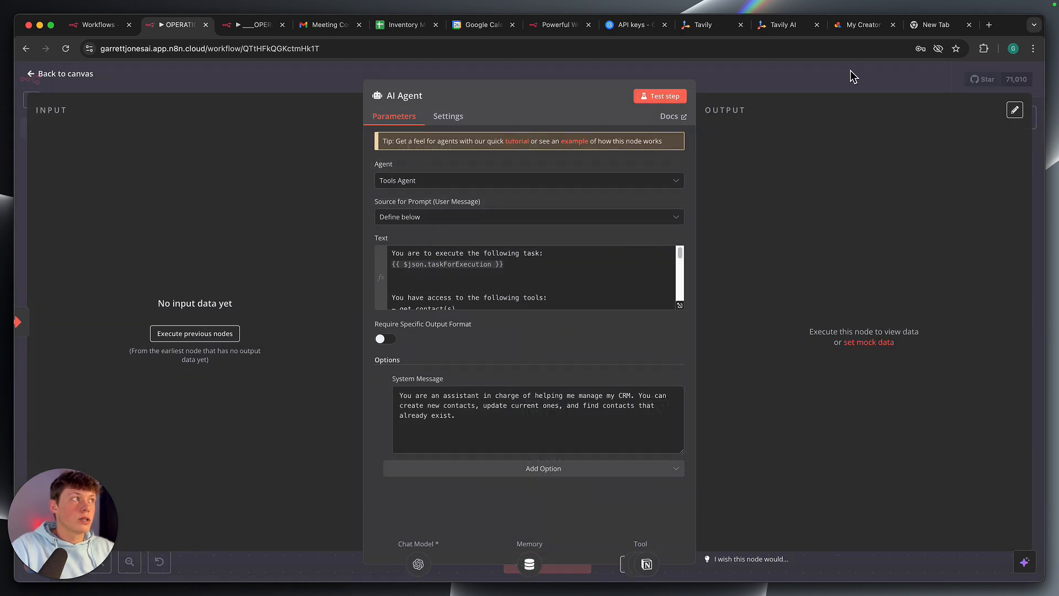
scroll(525, 303, "down", 2)
scroll(525, 308, "down", 1)
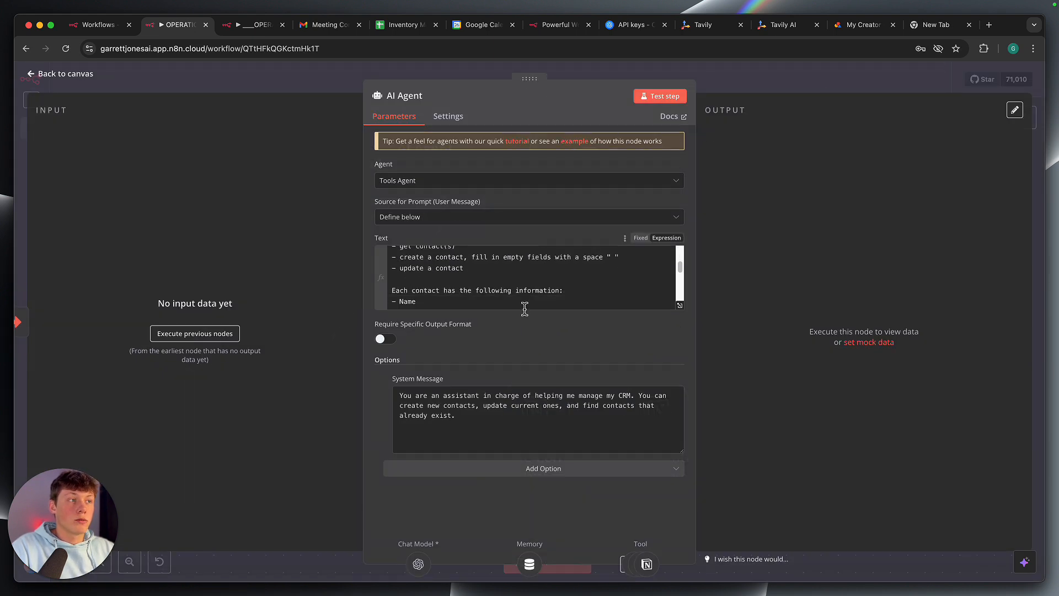
left_click(679, 305)
left_click_drag(252, 241, 308, 350)
left_click(309, 352)
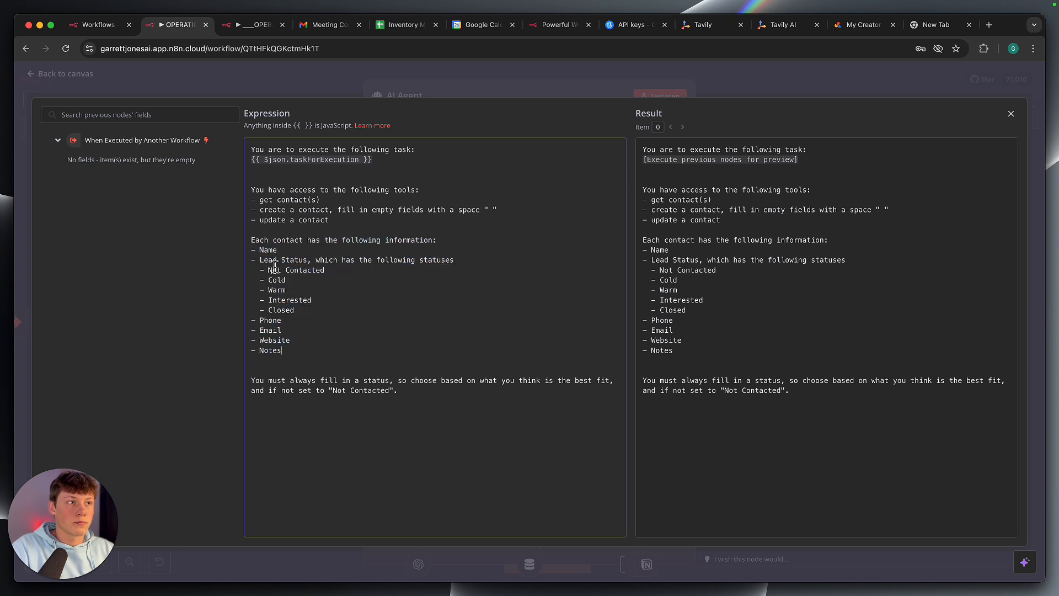
left_click_drag(253, 260, 314, 312)
left_click_drag(251, 250, 296, 357)
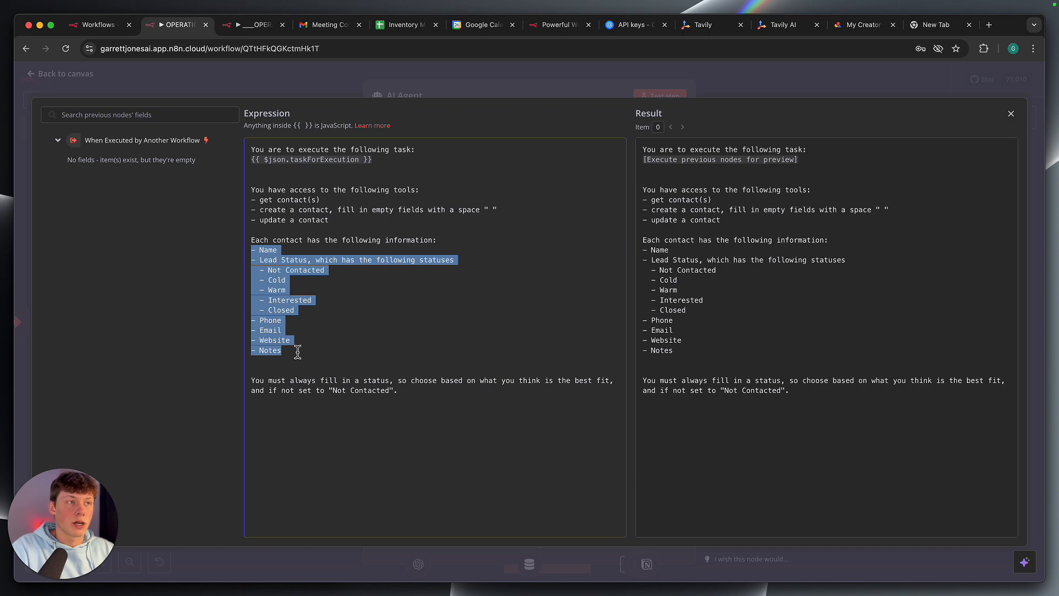
left_click(574, 89)
left_click(717, 76)
Open the Get Contact node and review its operation, database, Return All and Limit settings
left_click(629, 228)
scroll(631, 234, "down", 1)
scroll(632, 234, "down", 3)
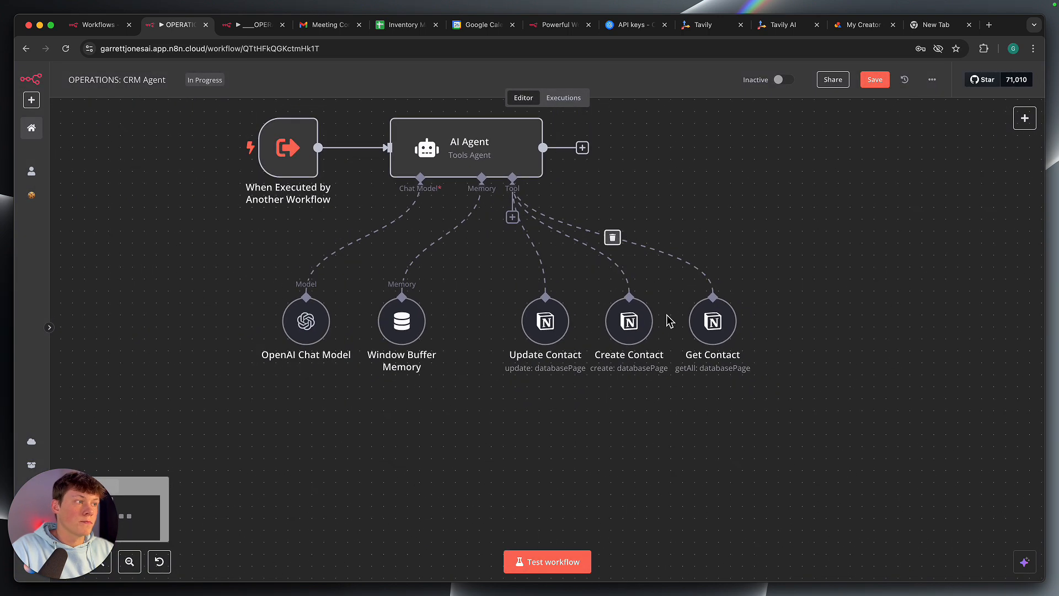
double_click(709, 319)
scroll(542, 344, "down", 3)
scroll(543, 343, "down", 1)
scroll(490, 264, "down", 1)
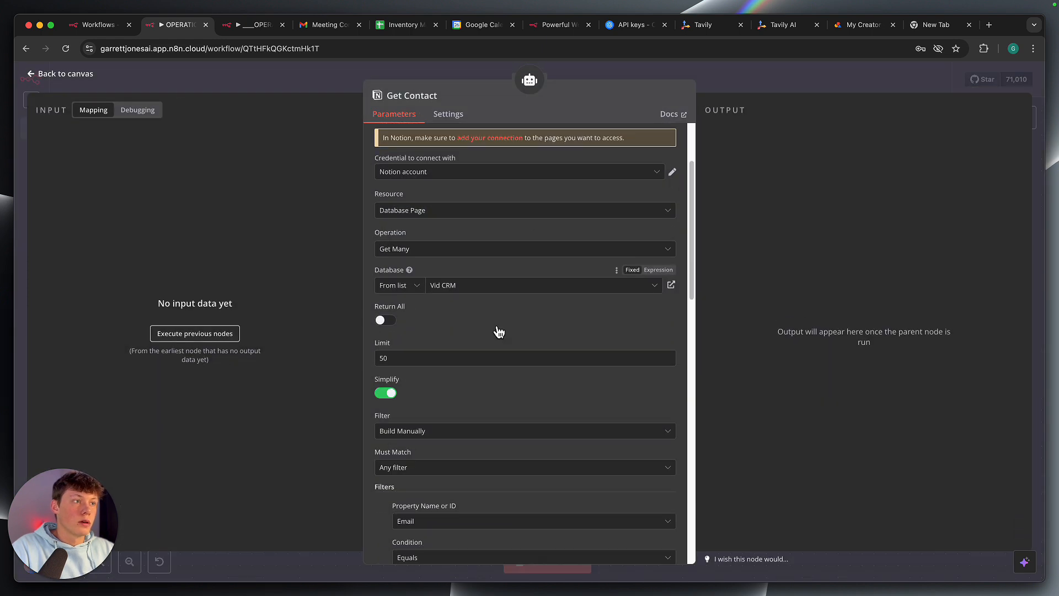
left_click(466, 270)
left_click(466, 248)
scroll(480, 312, "down", 1)
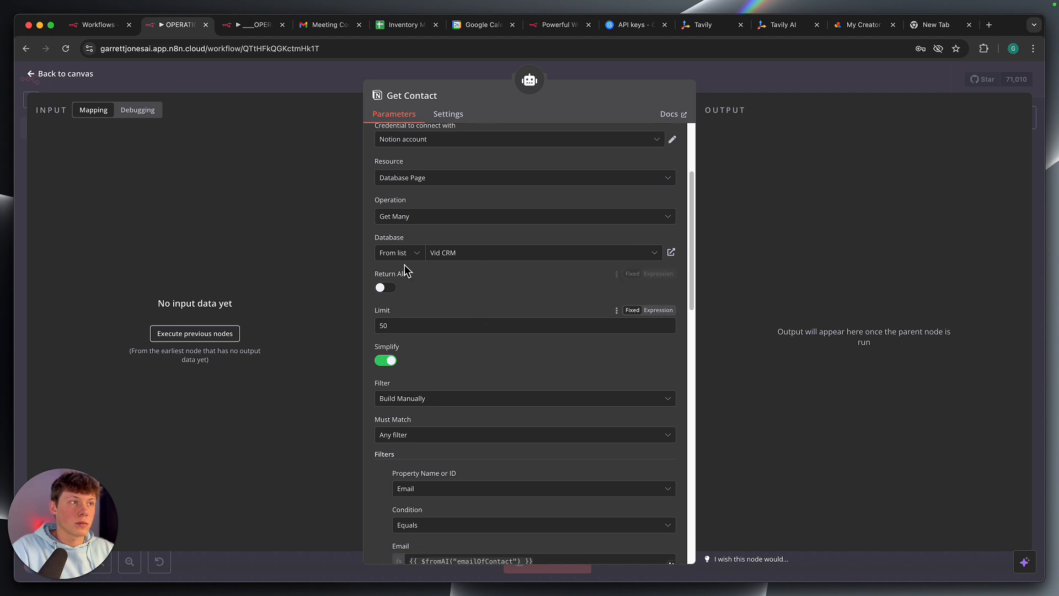
scroll(441, 281, "down", 1)
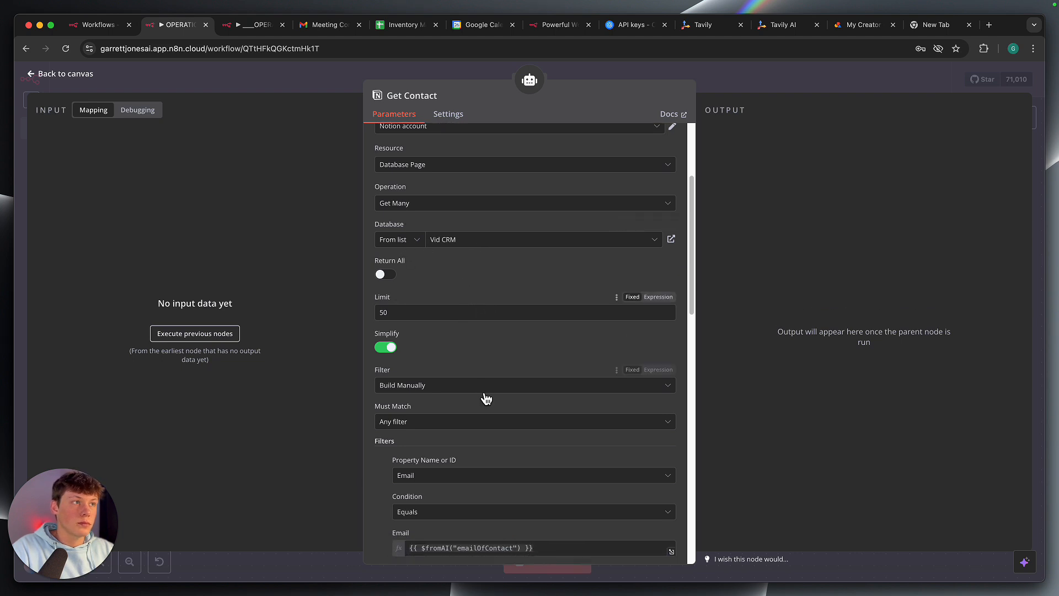
Review the Get Contact node's manual filter and match settings, and highlight the Email filter's emailOfContact expression
scroll(482, 387, "down", 3)
scroll(454, 204, "up", 5)
scroll(461, 386, "down", 8)
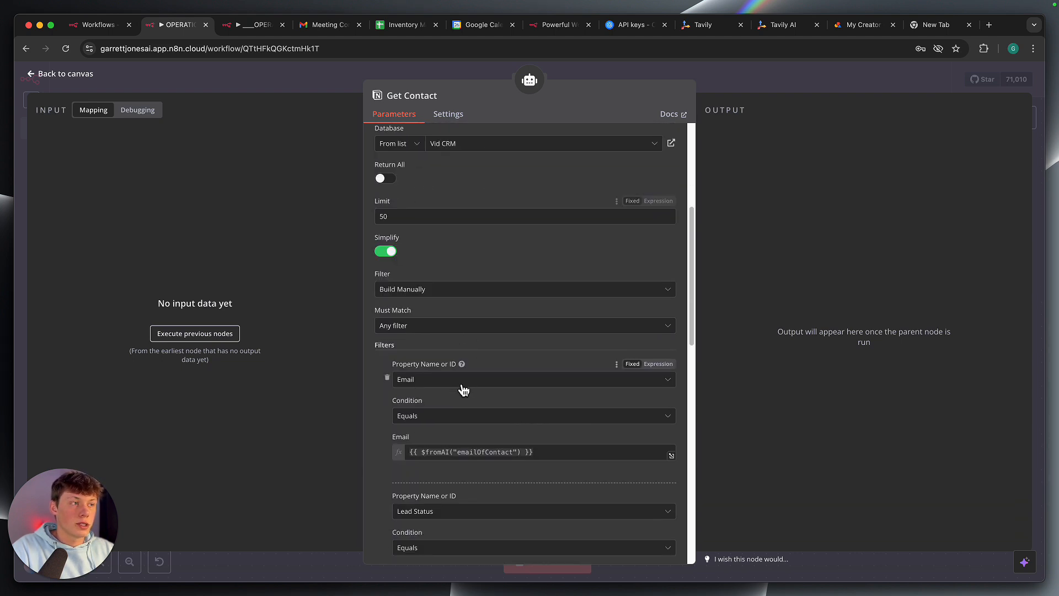
scroll(444, 302, "down", 3)
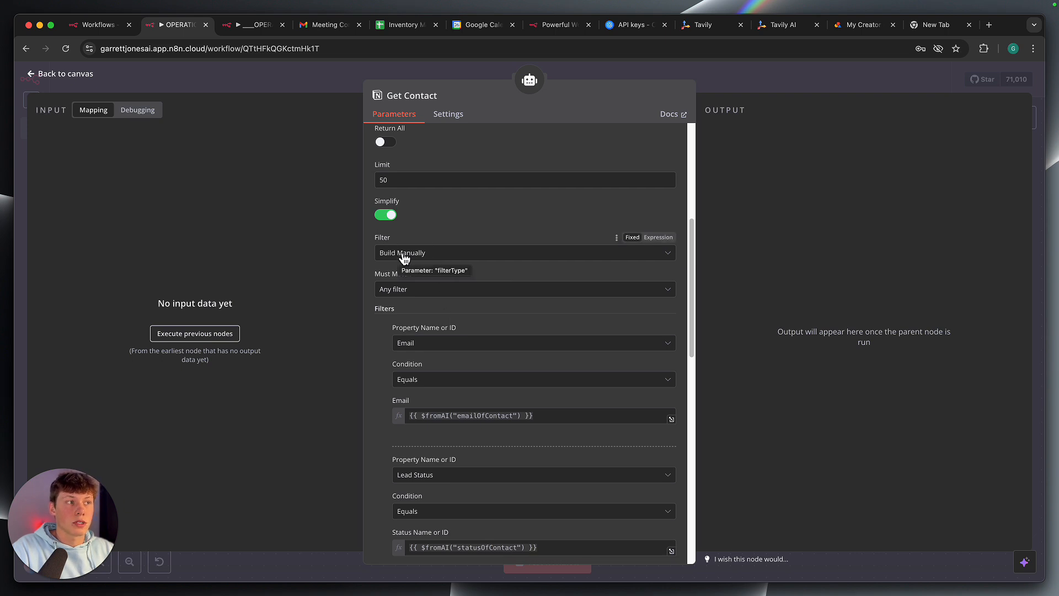
scroll(473, 296, "down", 1)
scroll(469, 297, "down", 4)
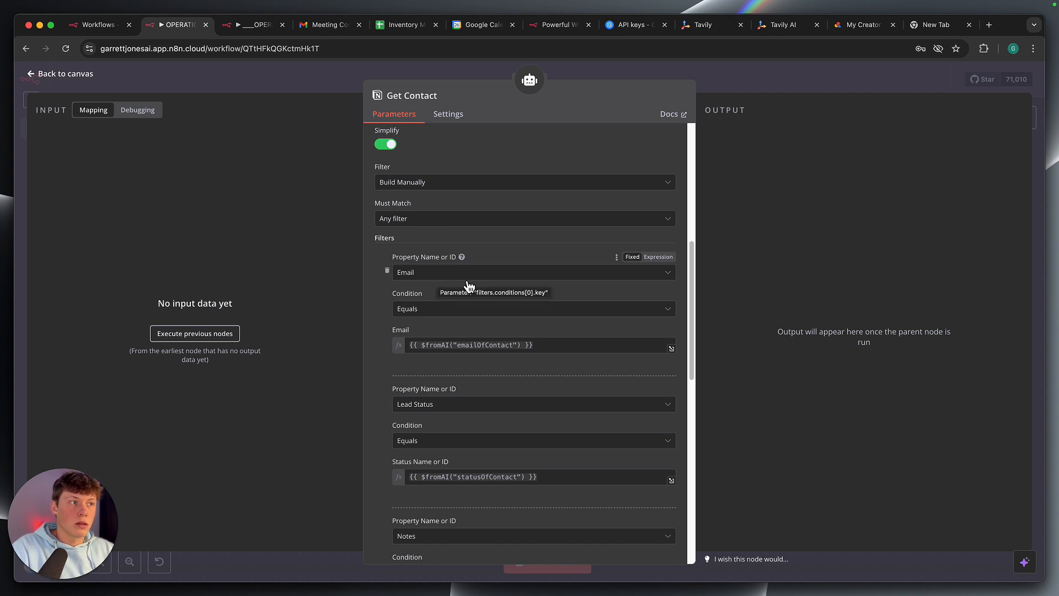
left_click(425, 345)
left_click_drag(425, 345, 535, 345)
left_click(535, 345)
left_click(511, 332)
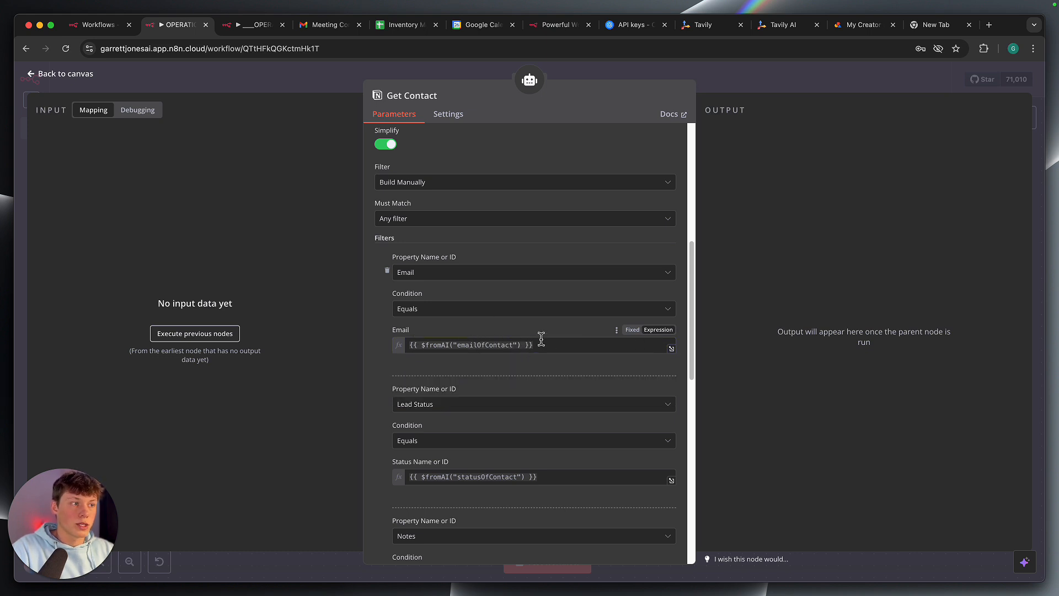
Examine the conditions and expressions of the Get Contact node's Lead Status, Notes, Phone, Website and Name filters
scroll(538, 336, "down", 1)
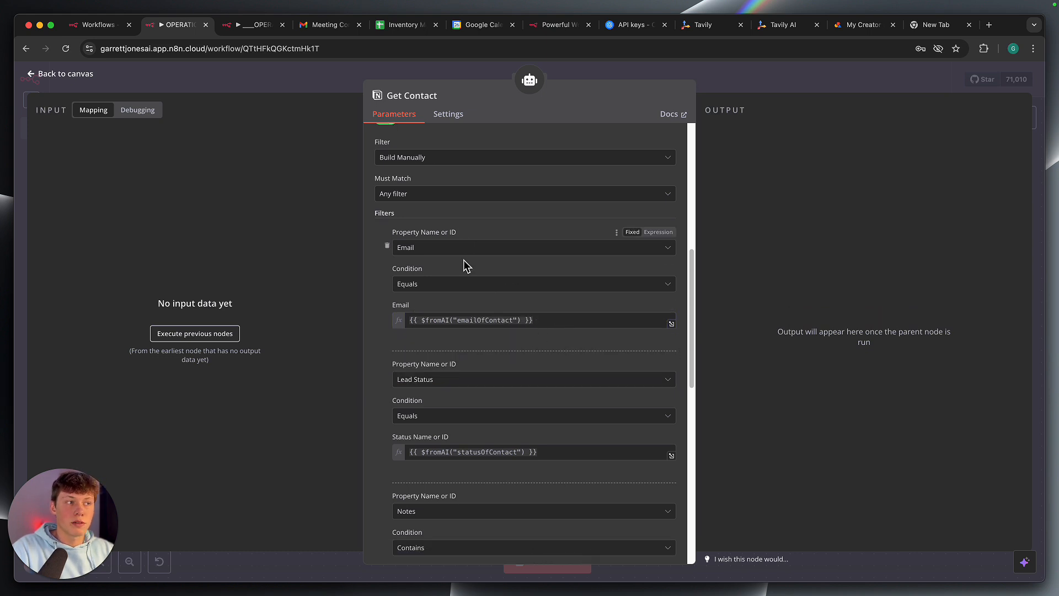
scroll(507, 391, "down", 5)
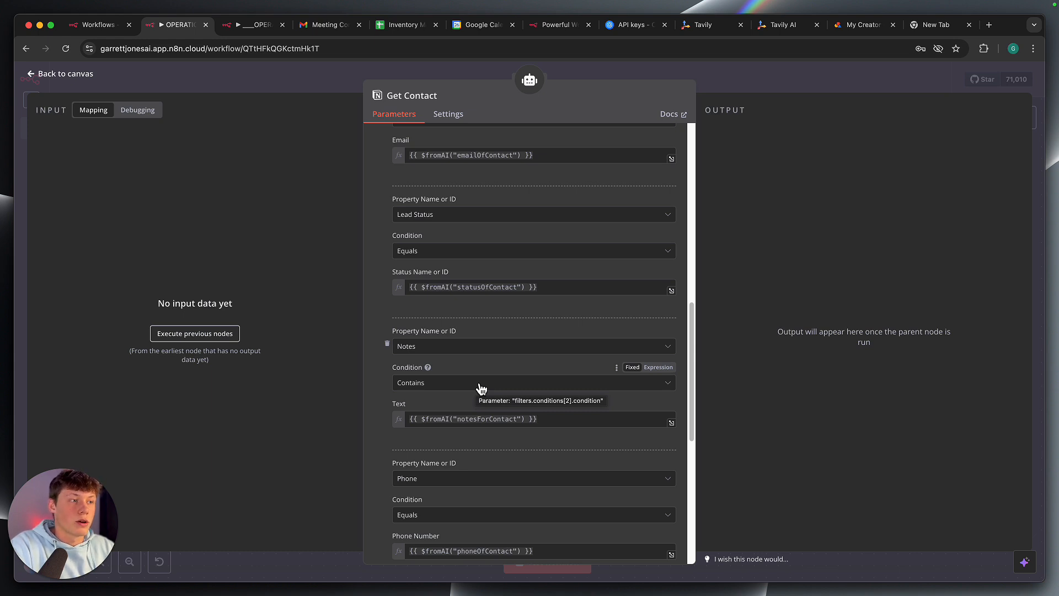
left_click(444, 419)
scroll(505, 419, "down", 5)
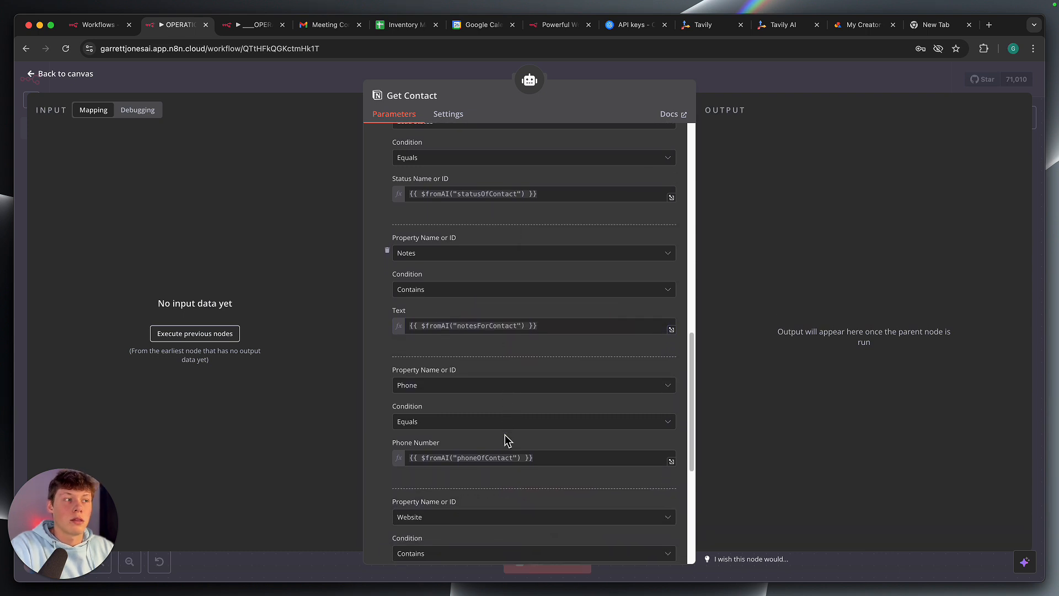
scroll(505, 429, "down", 3)
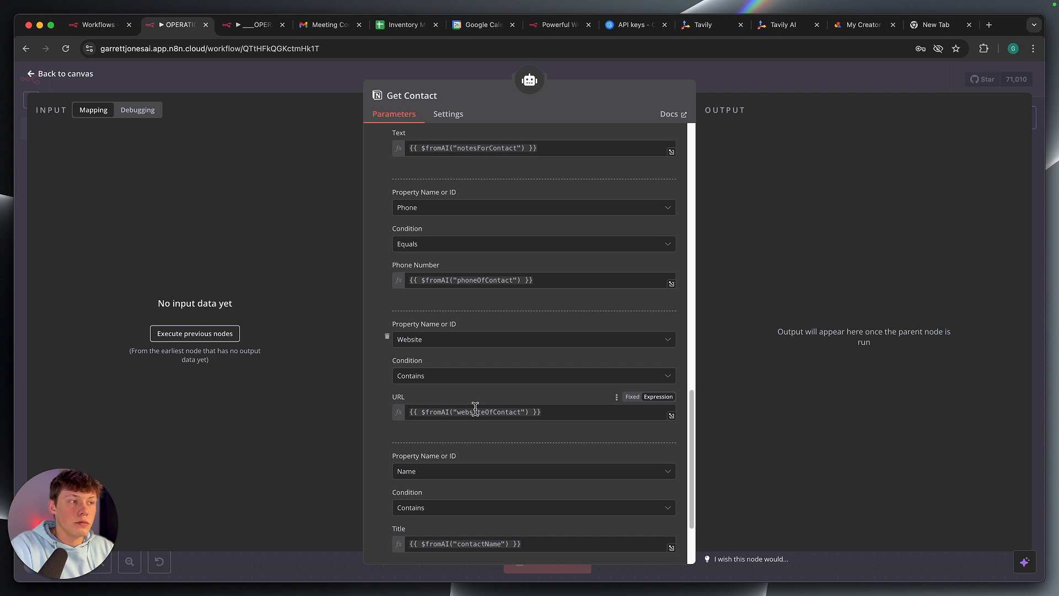
scroll(474, 395, "down", 1)
left_click(466, 369)
left_click(465, 349)
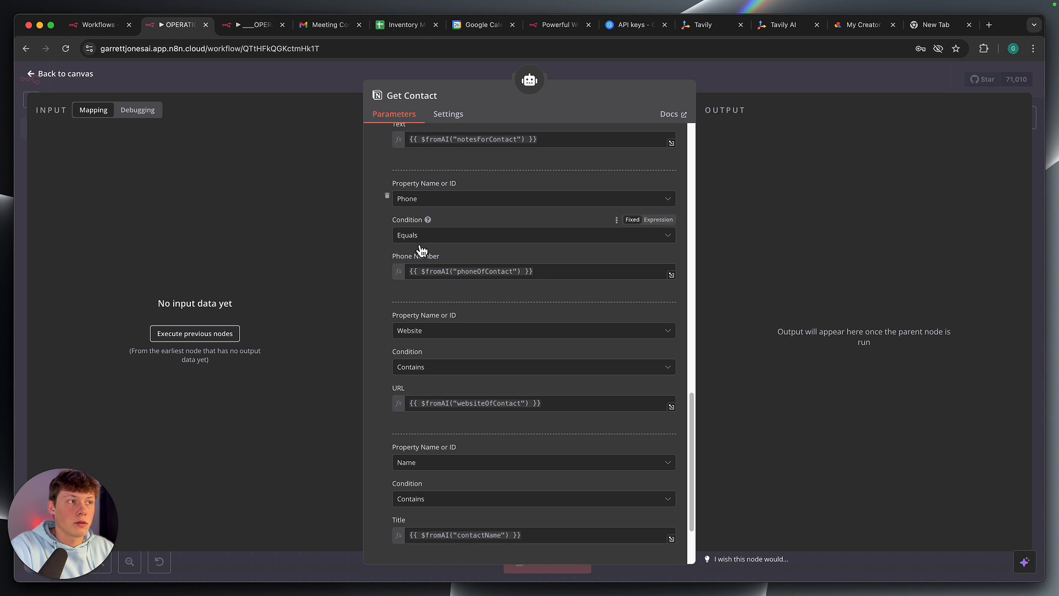
scroll(491, 379, "down", 4)
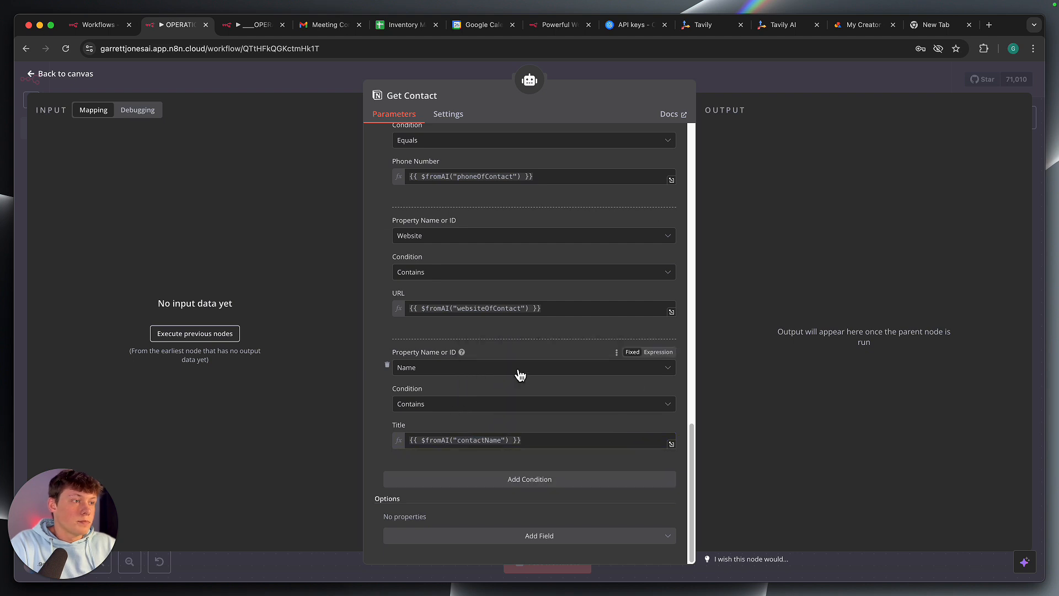
Highlight the websiteOfContact key in the Get Contact node's Website filter and return to the workflow canvas
scroll(527, 370, "up", 3)
scroll(540, 359, "up", 2)
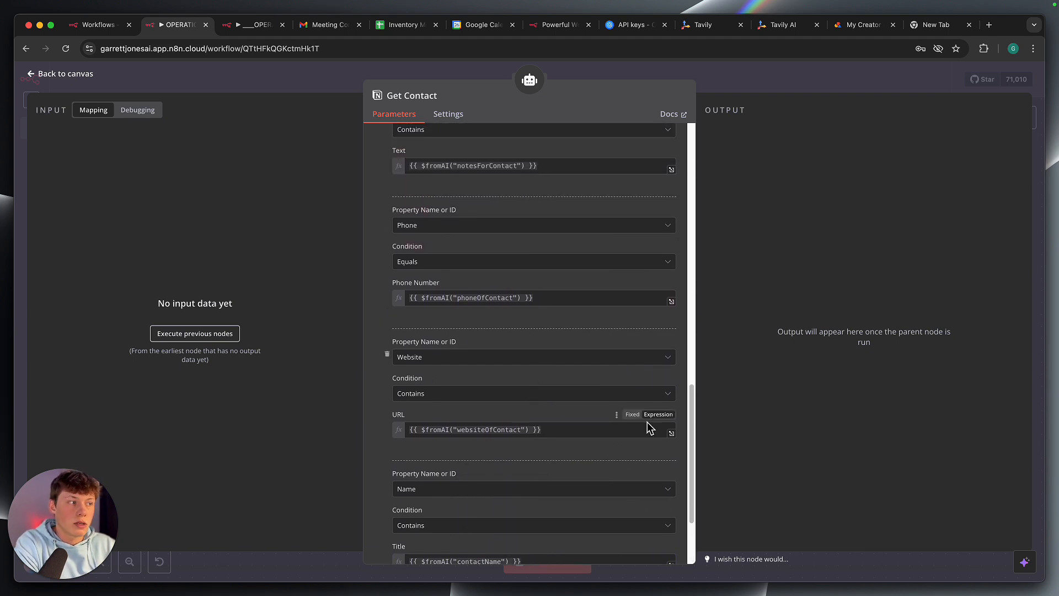
double_click(502, 431)
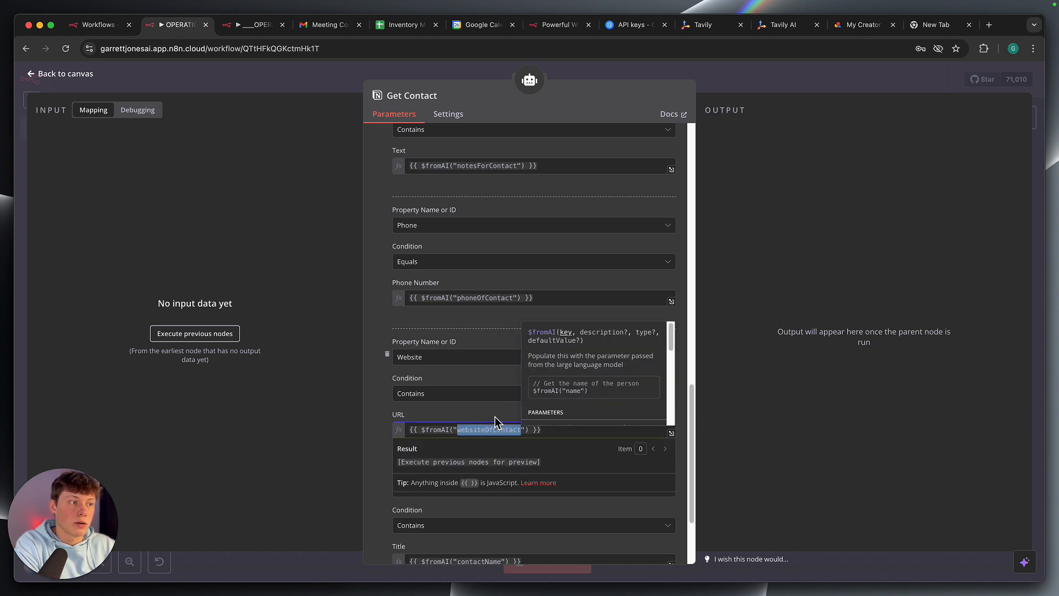
left_click(495, 419)
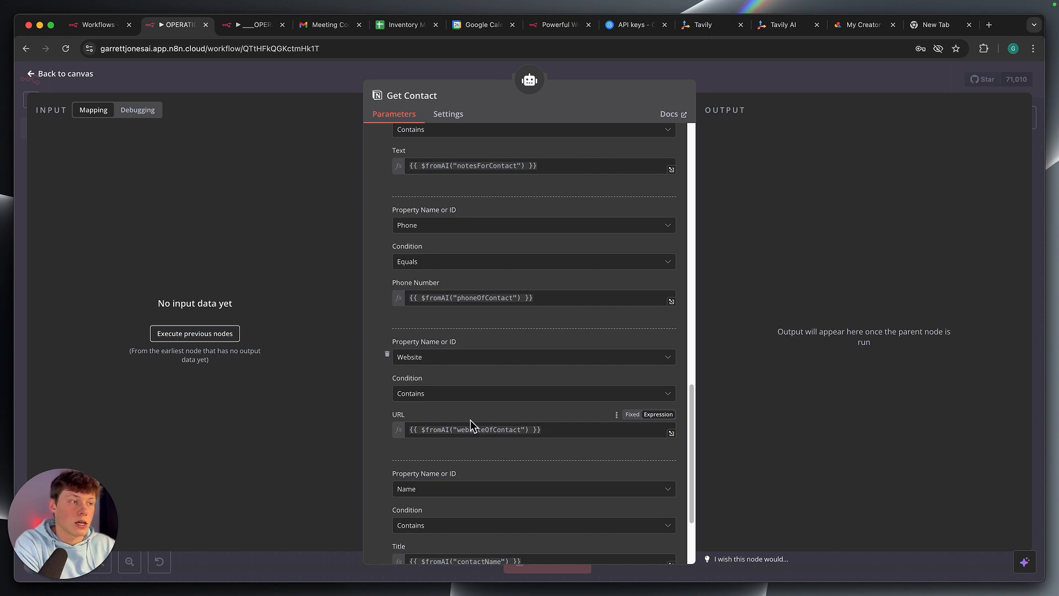
left_click(759, 90)
scroll(785, 402, "up", 2)
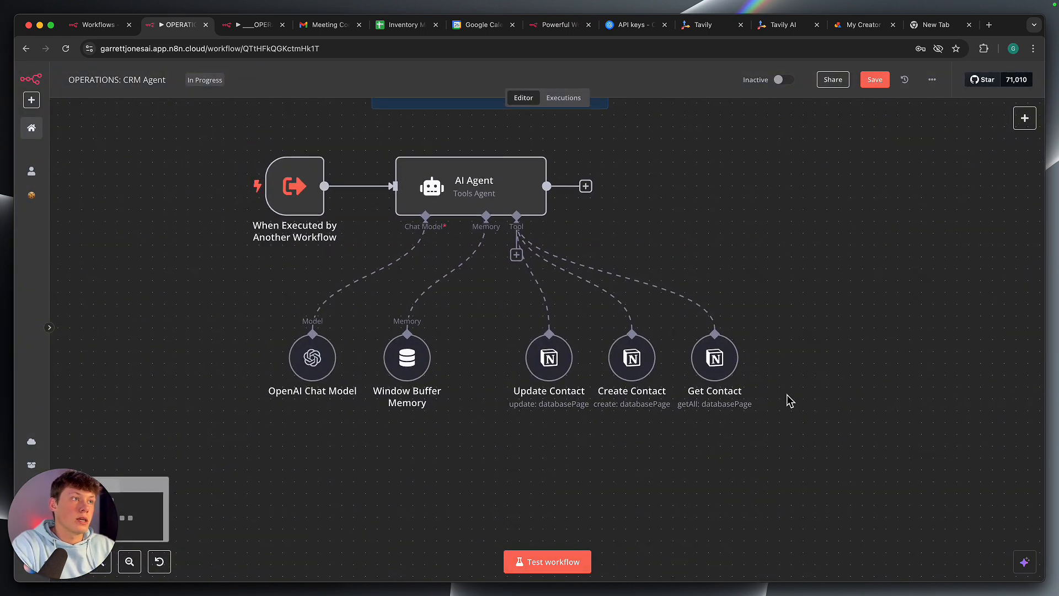
Close the CRM Agent workflow without saving its changes and open the OPERATIONS: Calendar Agent workflow
scroll(790, 401, "up", 4)
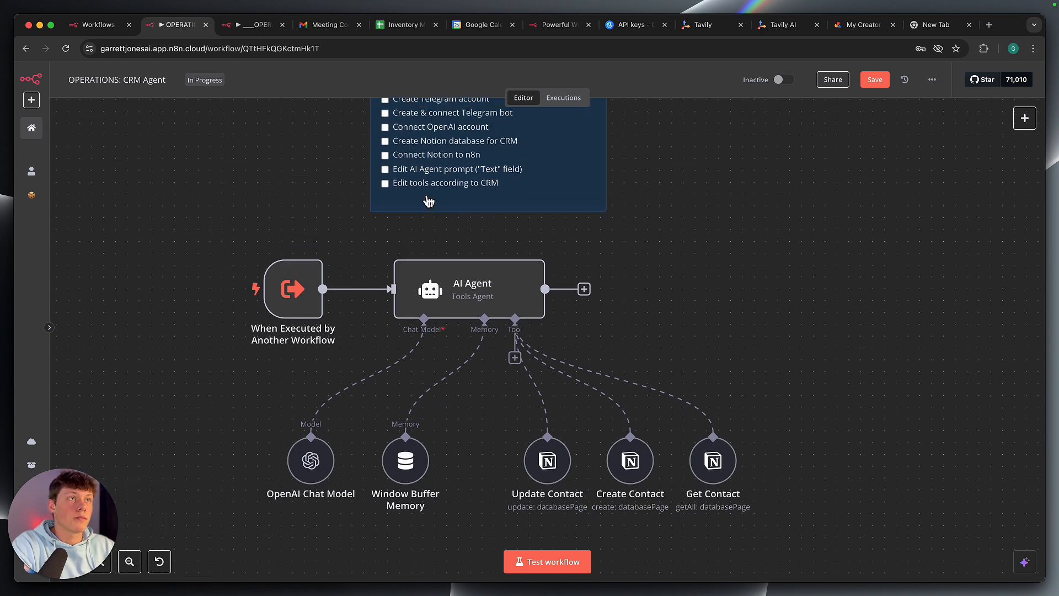
left_click(250, 26)
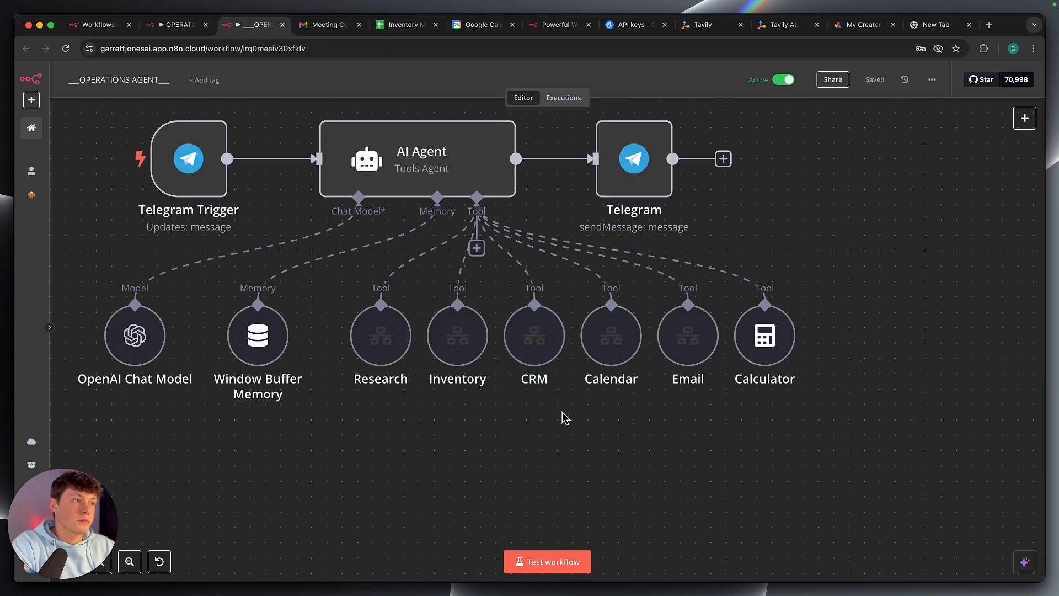
left_click(206, 26)
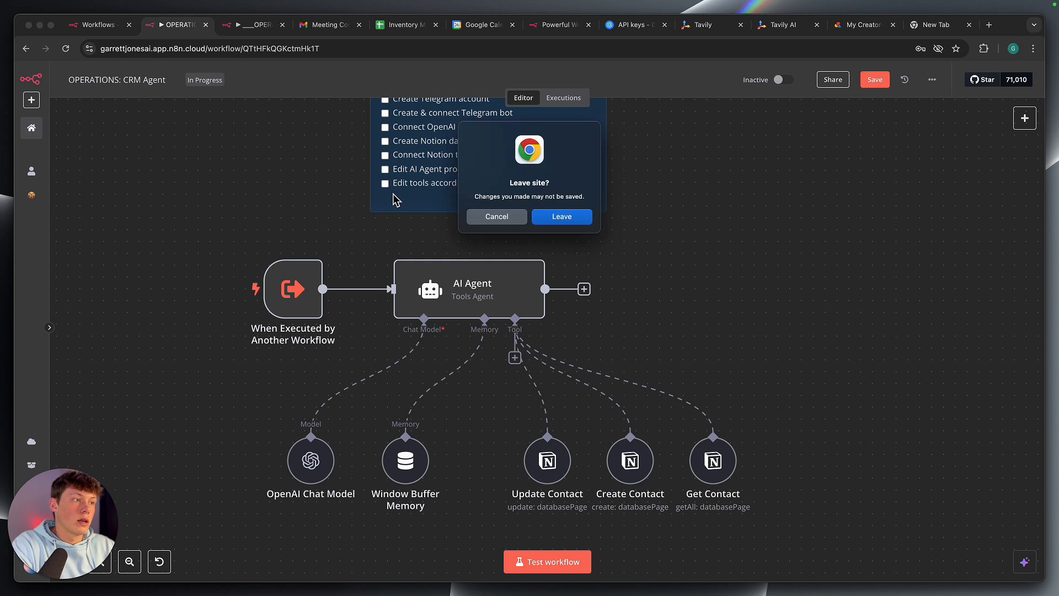
left_click(560, 215)
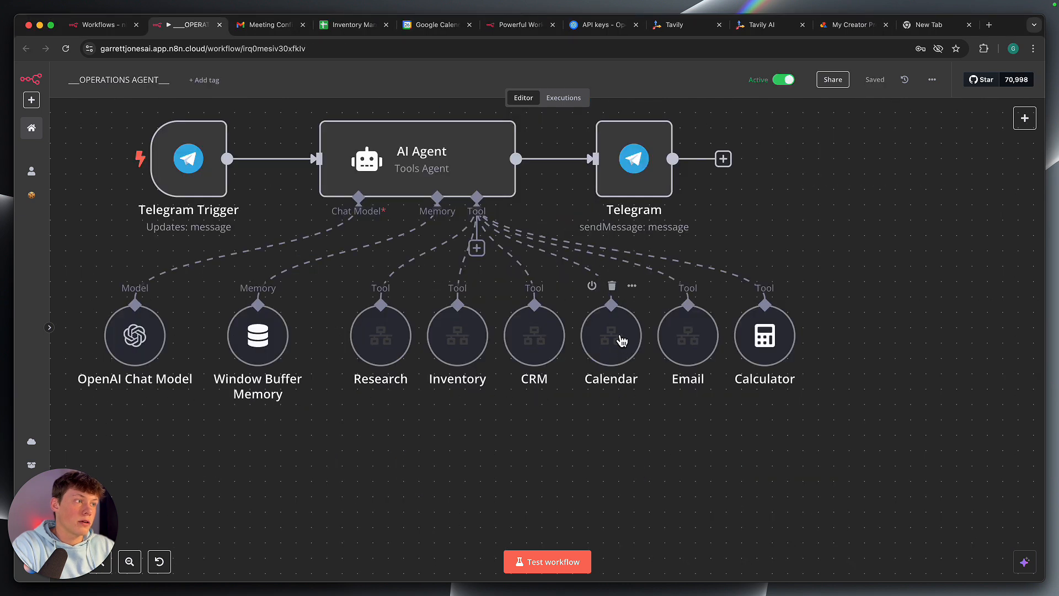
left_click(97, 28)
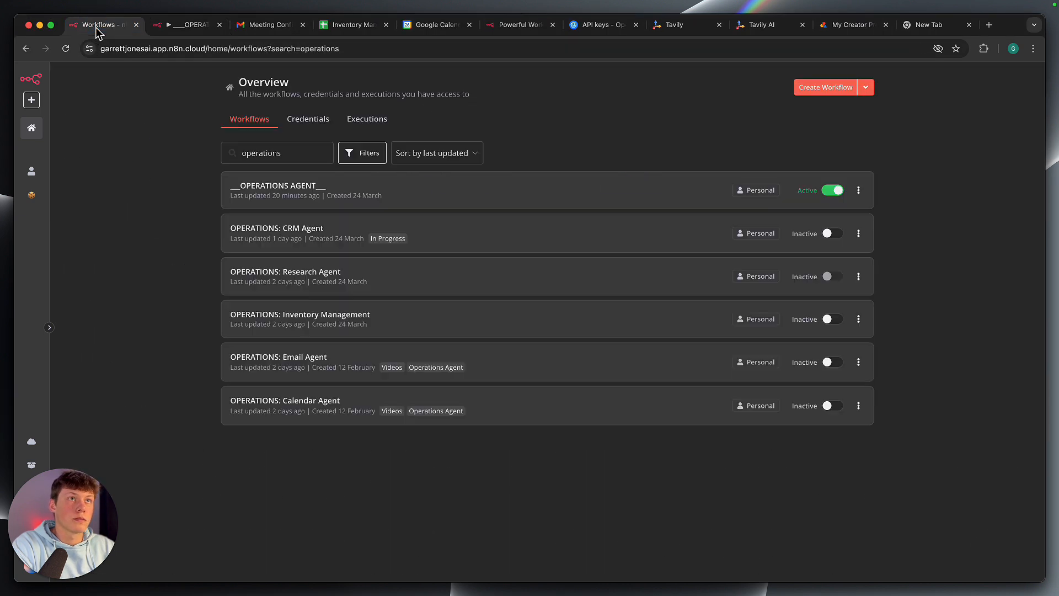
left_click(319, 415)
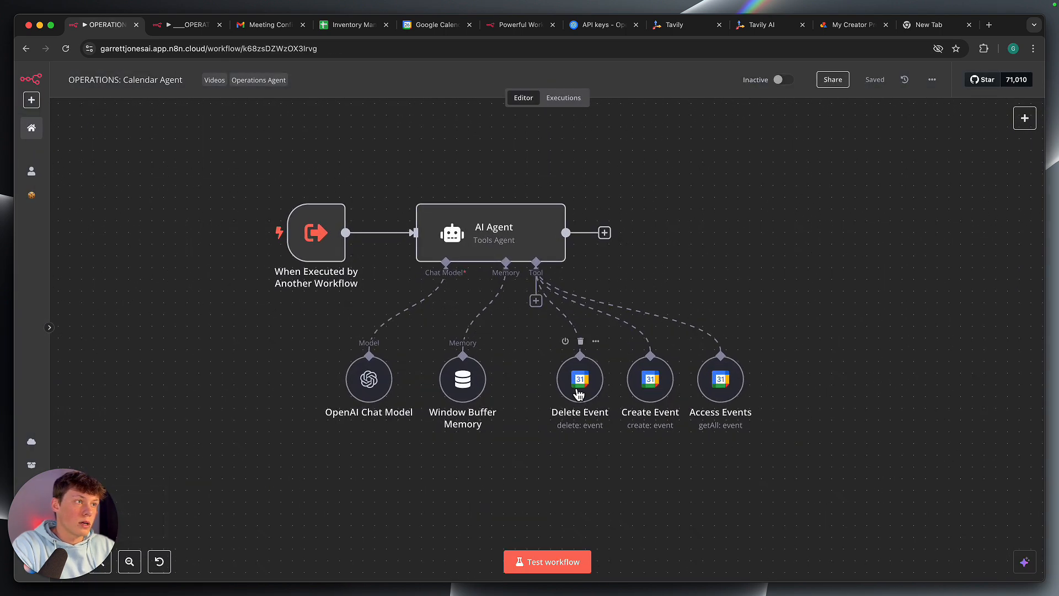
Review the When Executed by Another Workflow trigger's taskToExecute input and return to the canvas
scroll(508, 330, "up", 1)
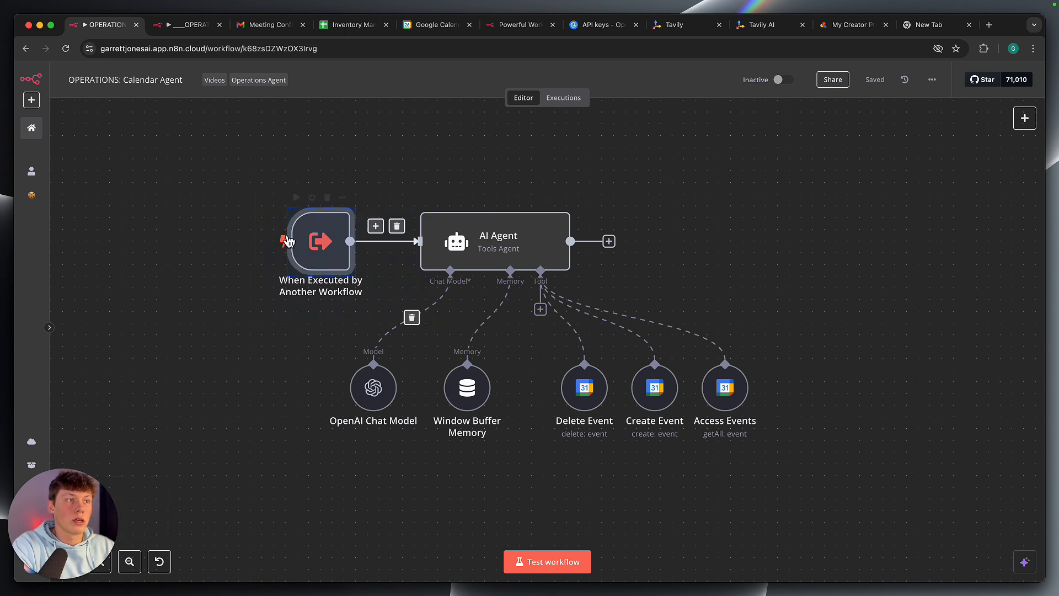
double_click(305, 239)
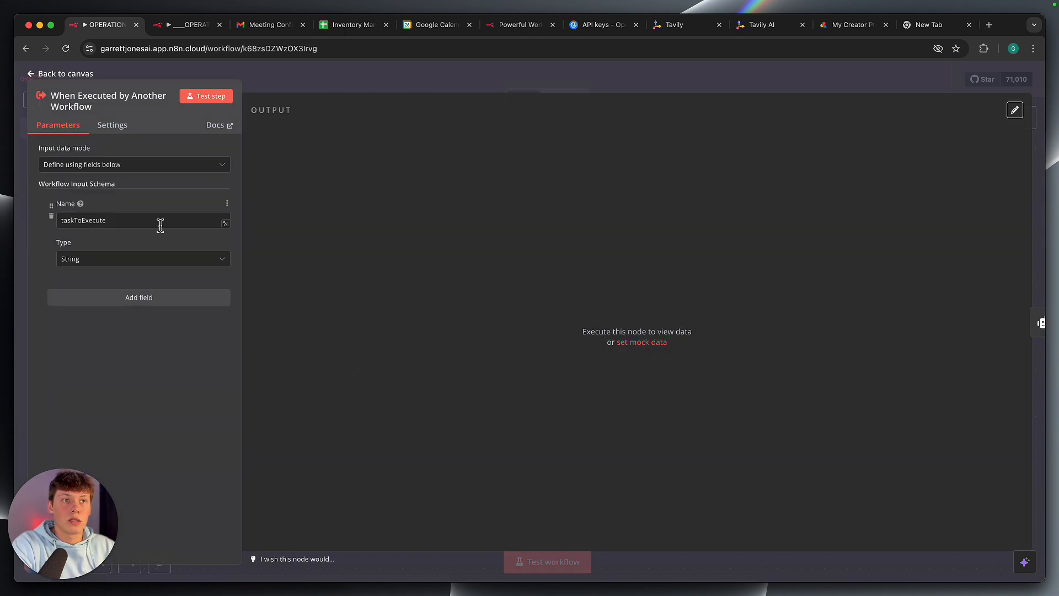
left_click(294, 88)
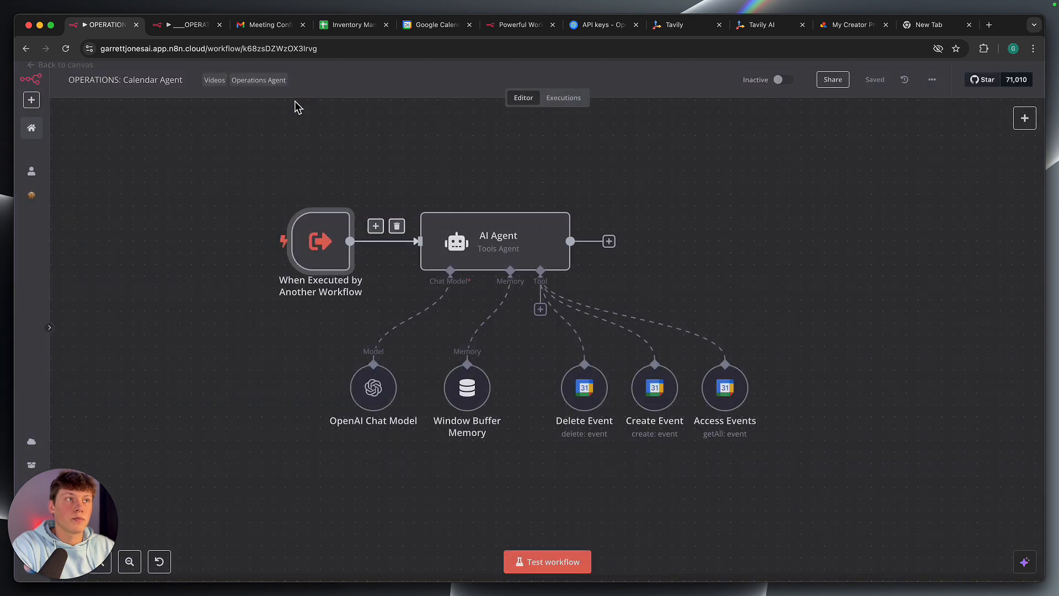
left_click_drag(236, 160, 392, 306)
left_click(393, 306)
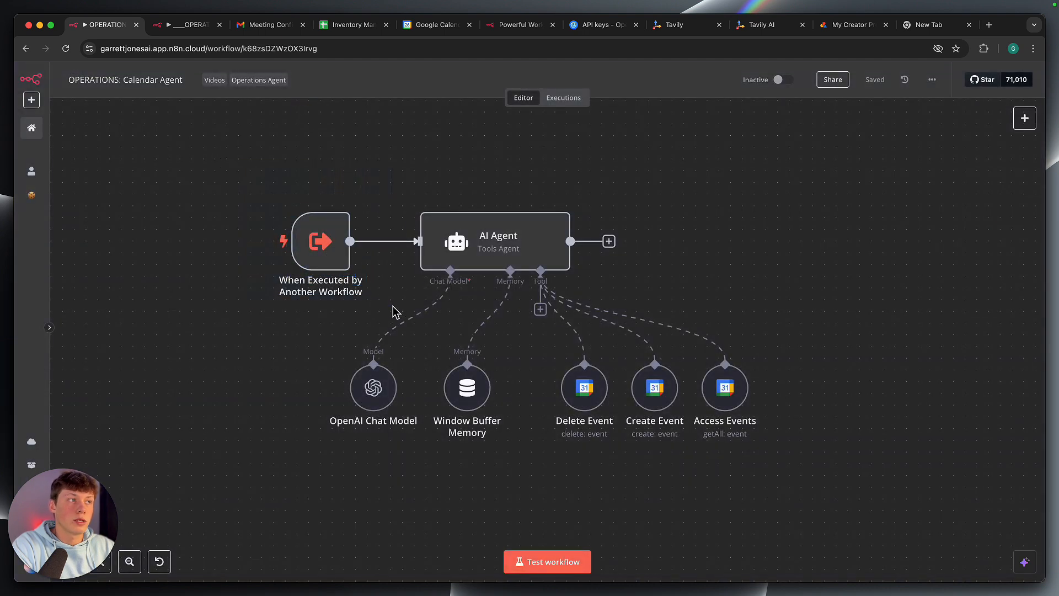
Open the AI Agent's prompt in the expanded editor and highlight its role line and taskToExecute expression
double_click(552, 258)
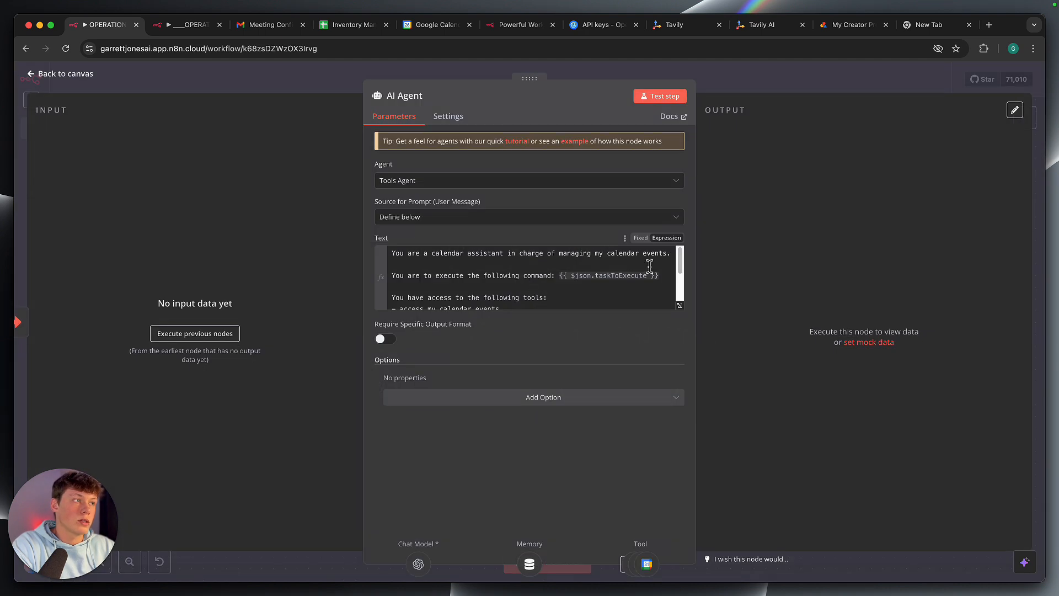
left_click(681, 305)
left_click_drag(295, 150, 428, 150)
left_click(331, 171)
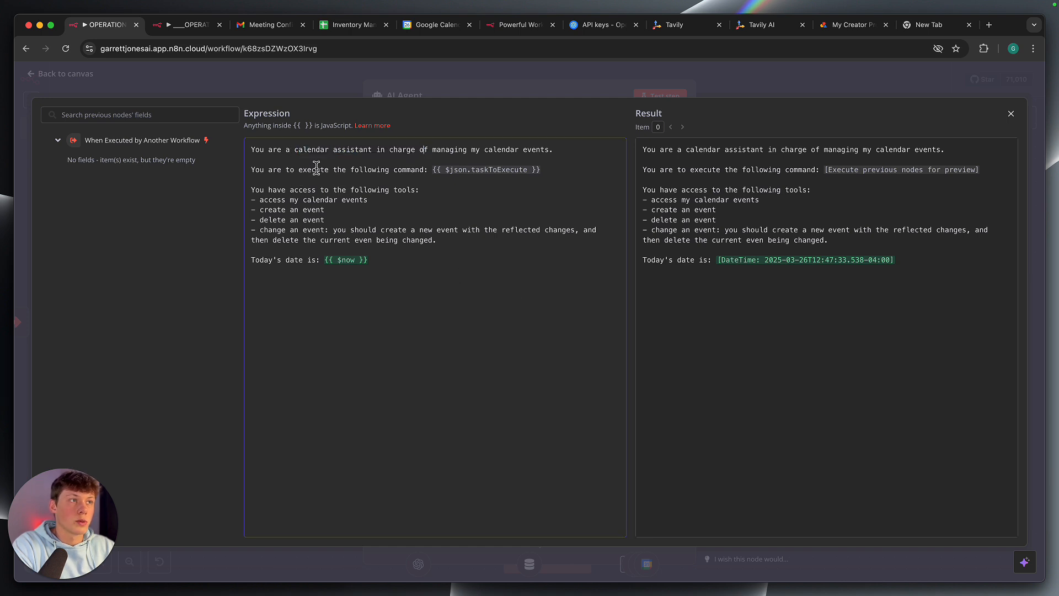
left_click_drag(316, 167, 557, 167)
left_click_drag(433, 170, 544, 169)
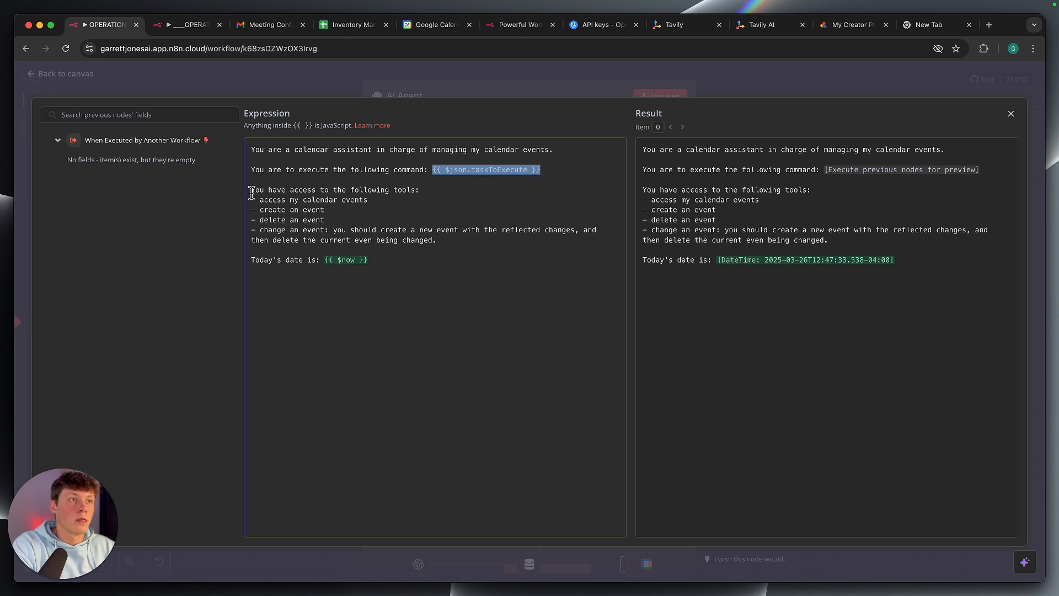
Highlight the list of available tools in the calendar assistant prompt
left_click(251, 192)
left_click_drag(251, 192, 444, 249)
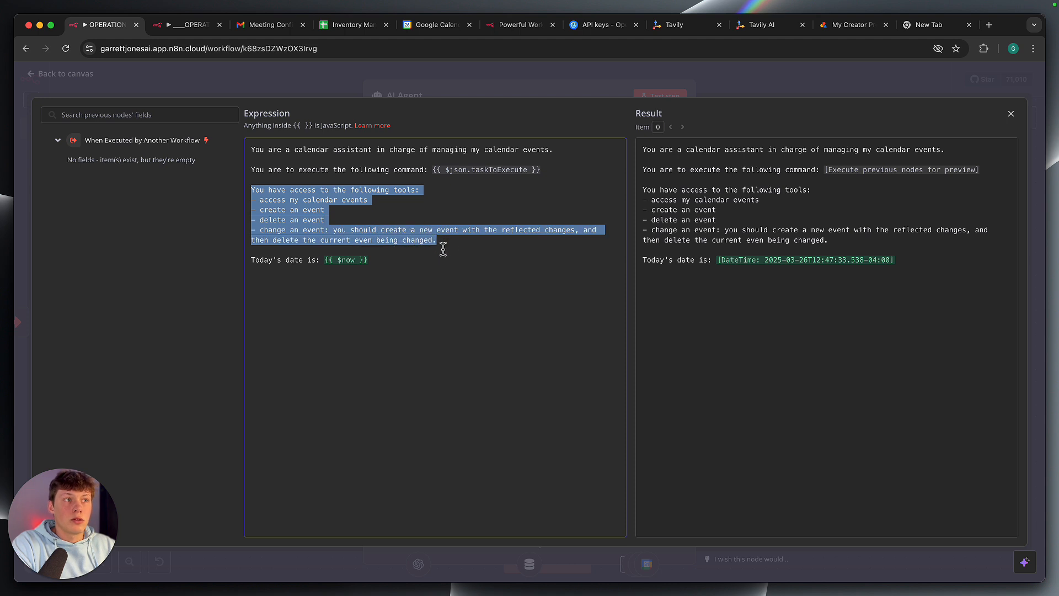
left_click(302, 211)
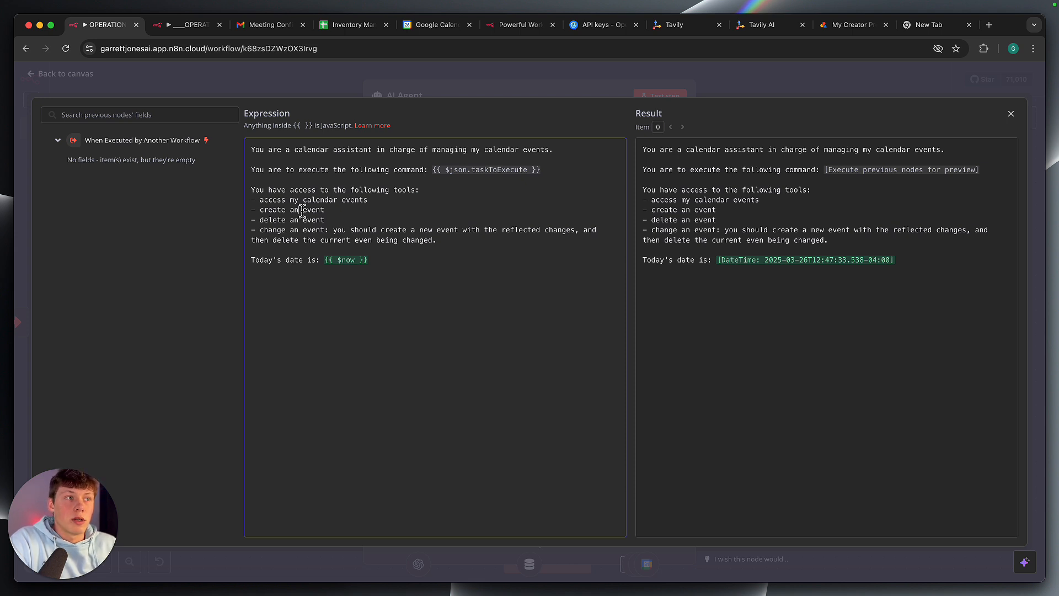
Highlight the prompt's instruction for changing an event, and return to the workflow canvas
left_click_drag(260, 230, 441, 248)
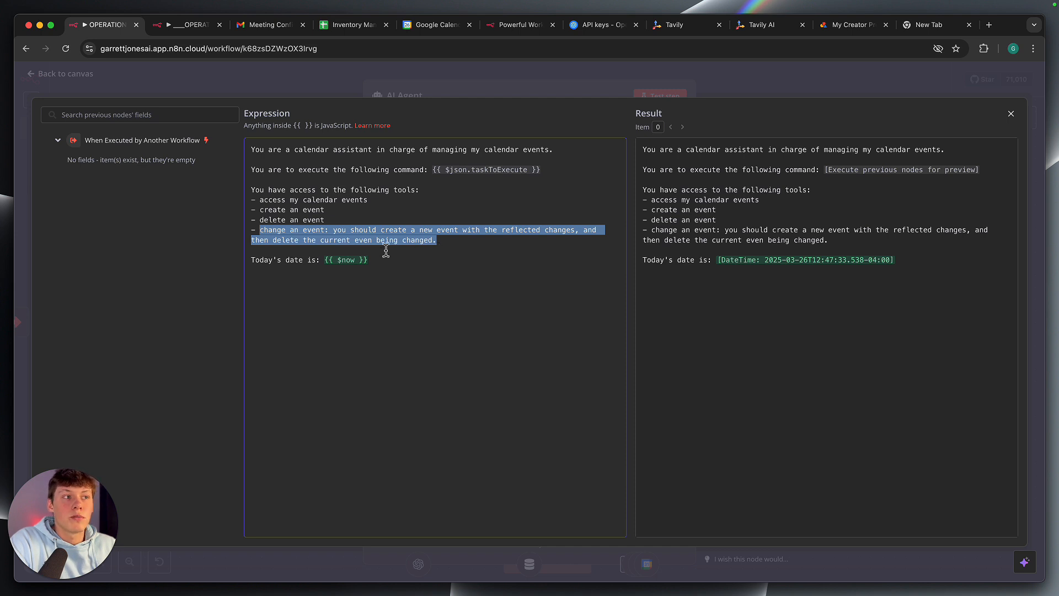
left_click(332, 231)
left_click_drag(331, 232, 579, 222)
left_click(574, 237)
left_click(562, 247)
left_click(551, 271)
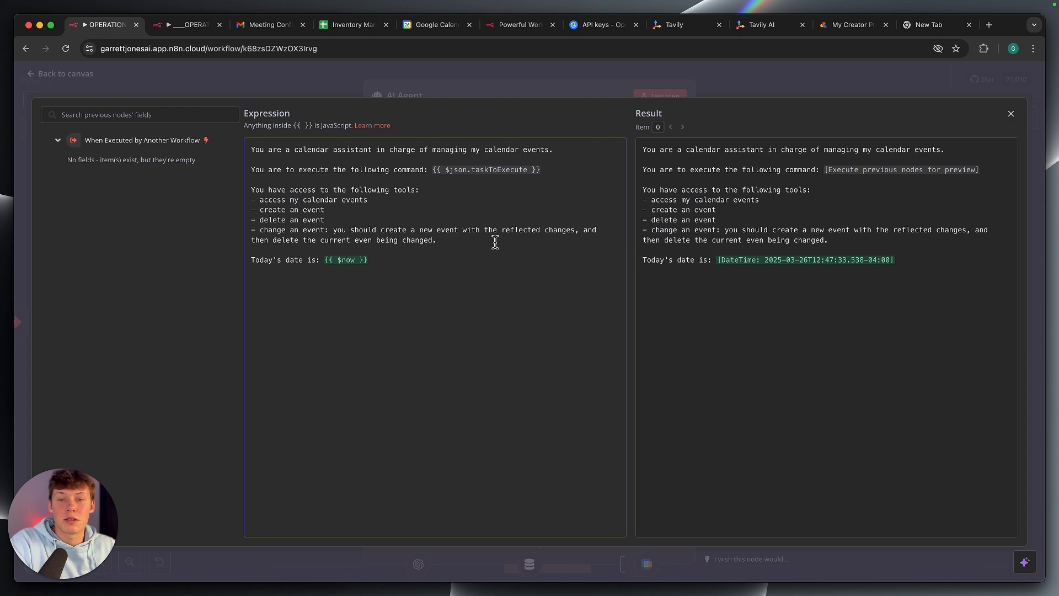
left_click(476, 240)
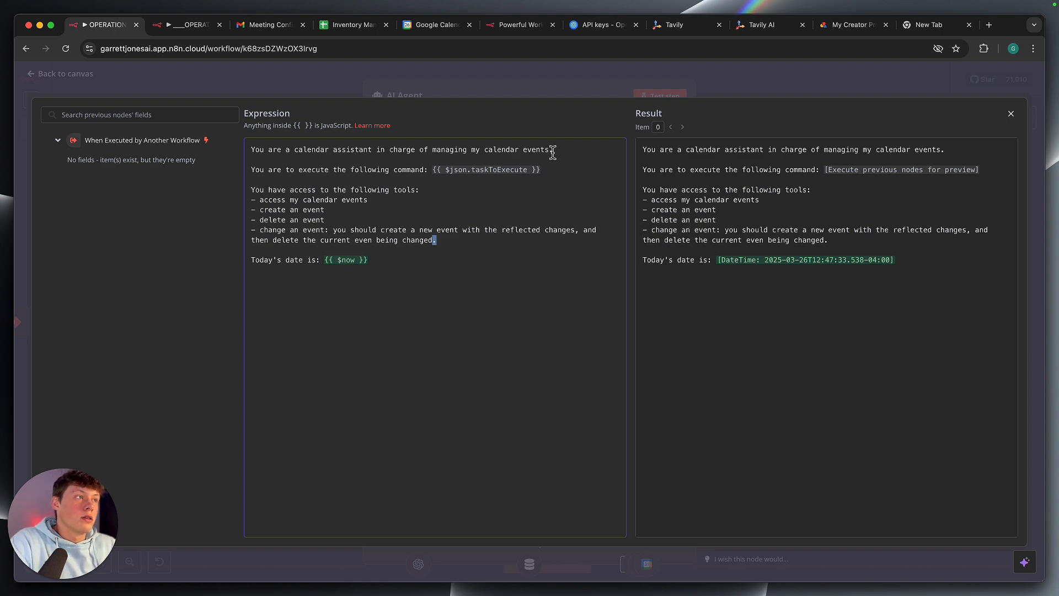
left_click(569, 97)
left_click(726, 83)
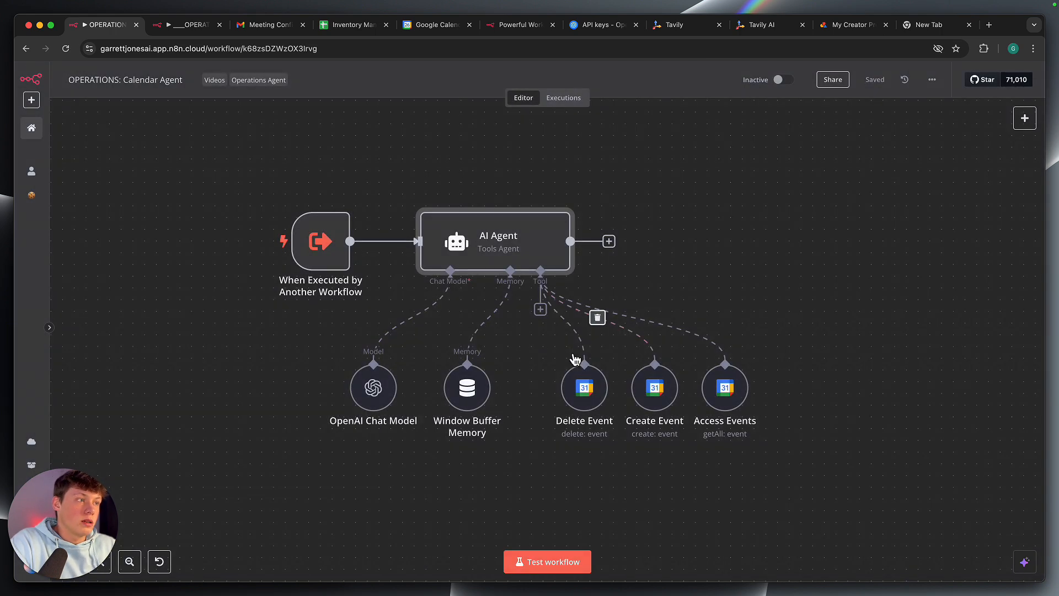
Add a trial Google Calendar tool to the AI Agent to view its operation options, and remove it again
left_click(541, 310)
type("cale")
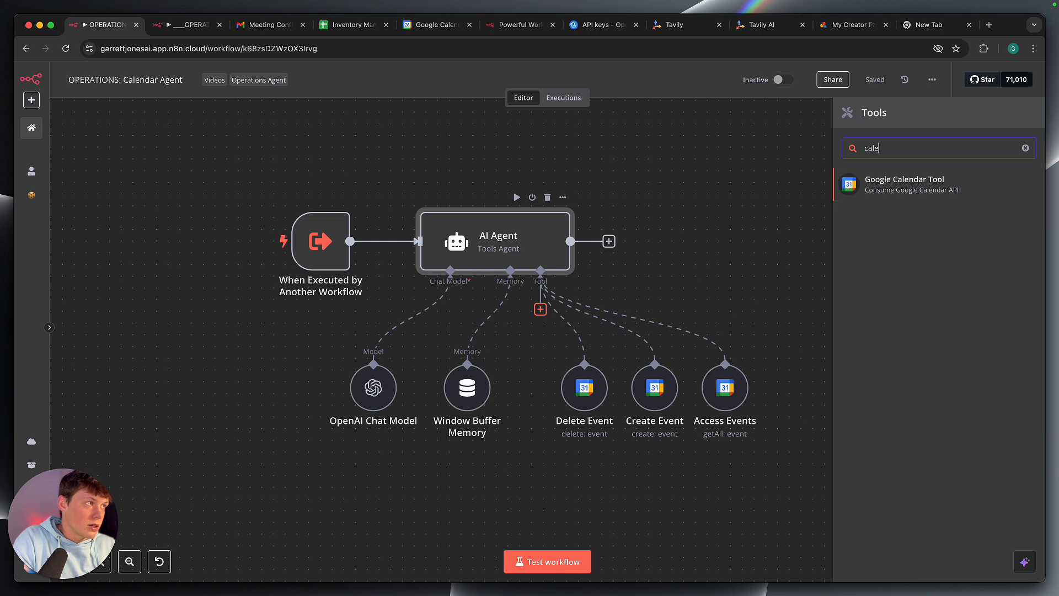
key("BackSpace")
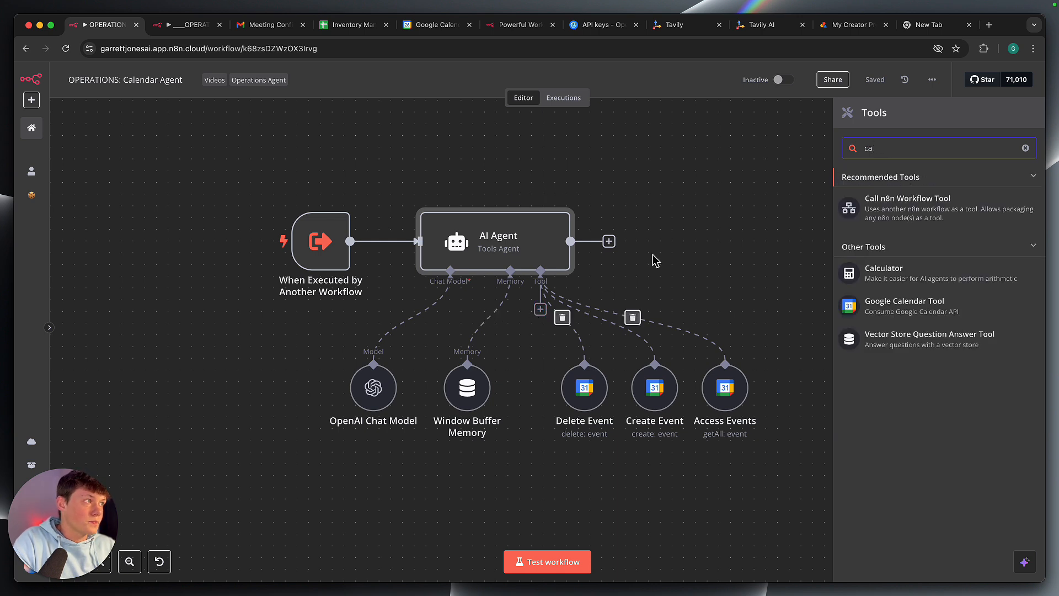
left_click(905, 308)
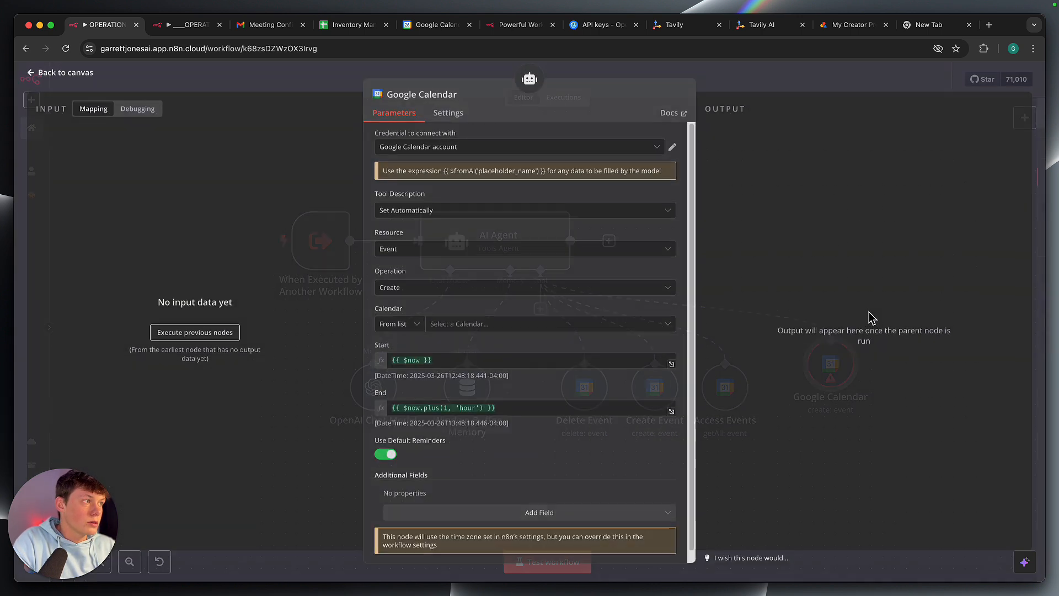
scroll(557, 223, "down", 1)
left_click(461, 277)
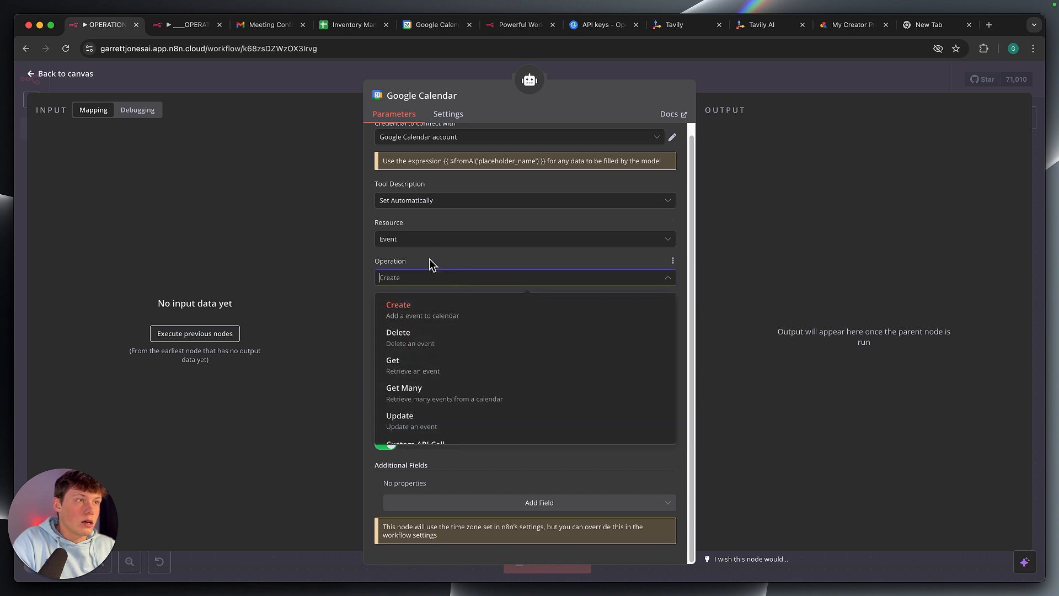
left_click(446, 260)
left_click(712, 102)
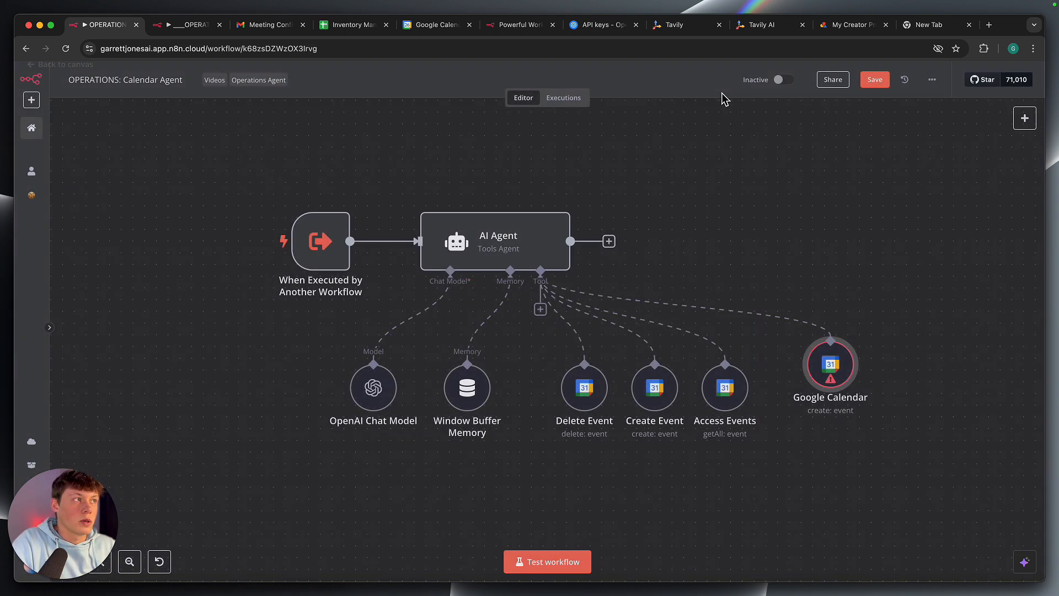
left_click(835, 337)
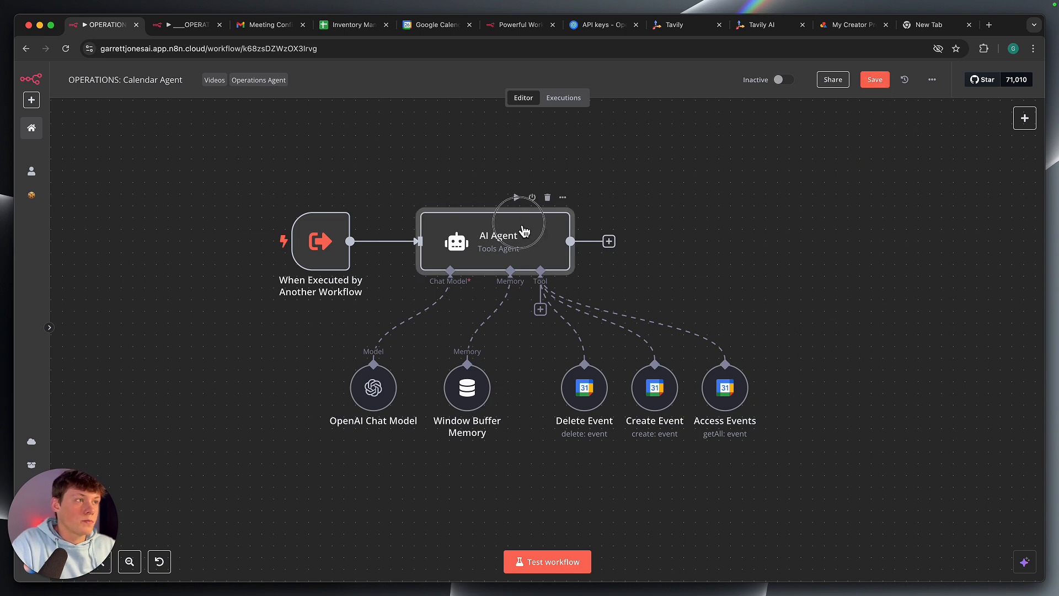
Highlight the $now date expression in the AI Agent's prompt, and the OpenAI Chat Model and Window Buffer Memory nodes on the canvas
double_click(521, 230)
scroll(518, 276, "down", 5)
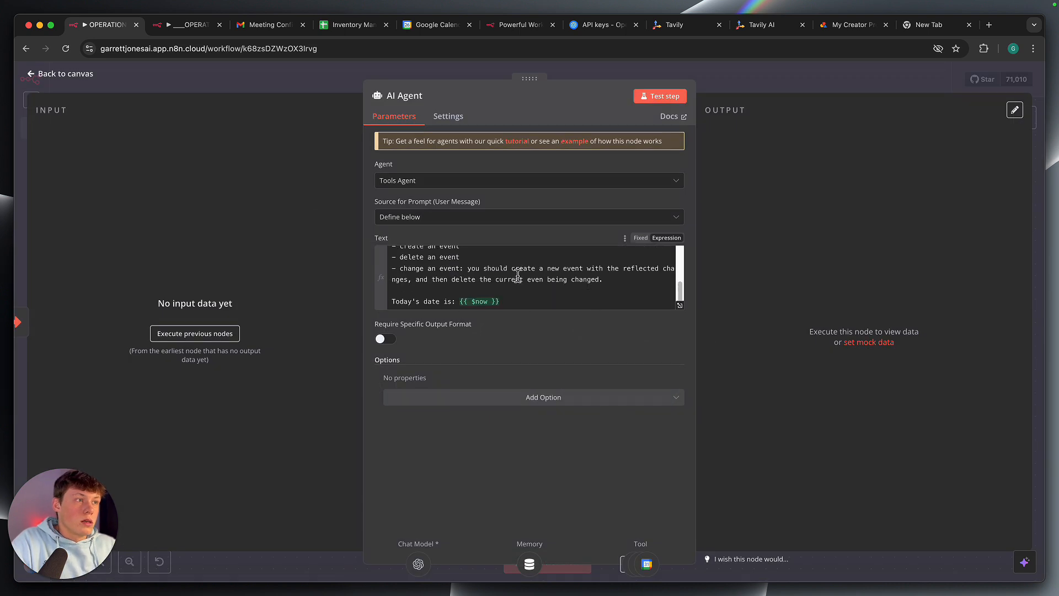
left_click(680, 306)
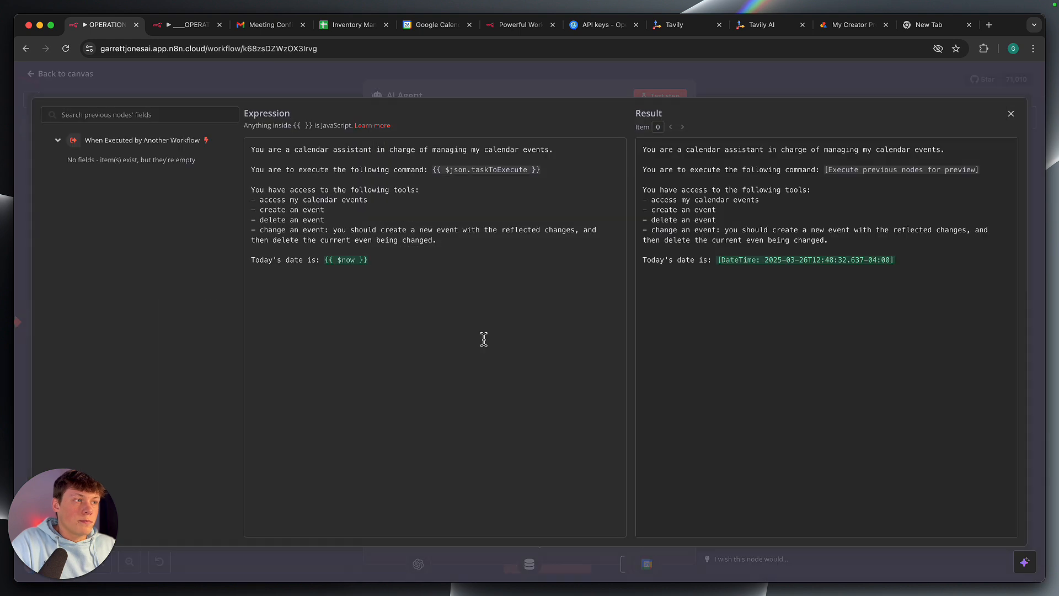
triple_click(407, 266)
left_click(408, 267)
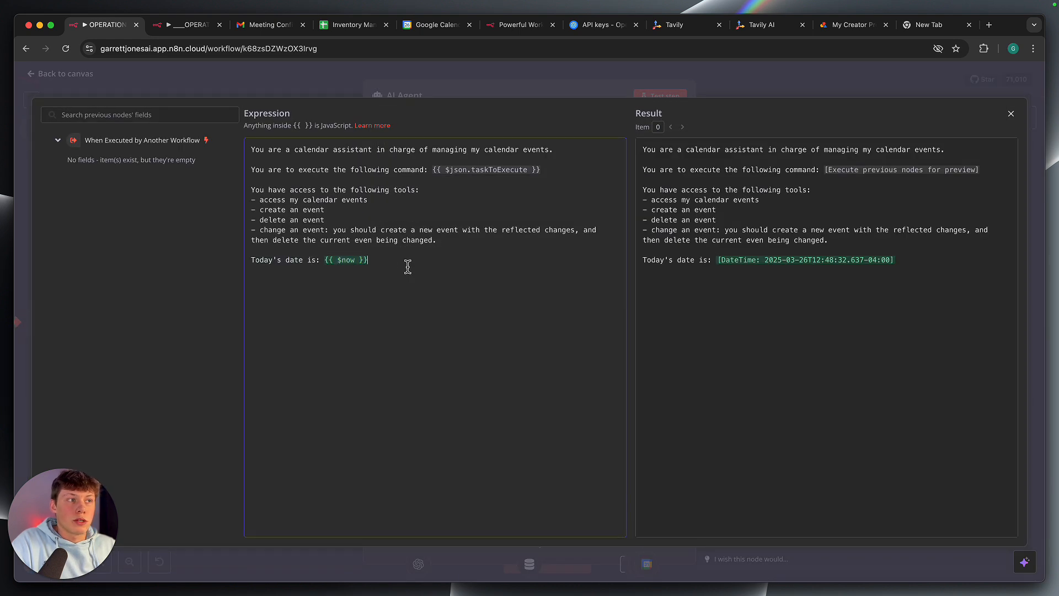
left_click_drag(368, 260, 325, 260)
left_click(414, 266)
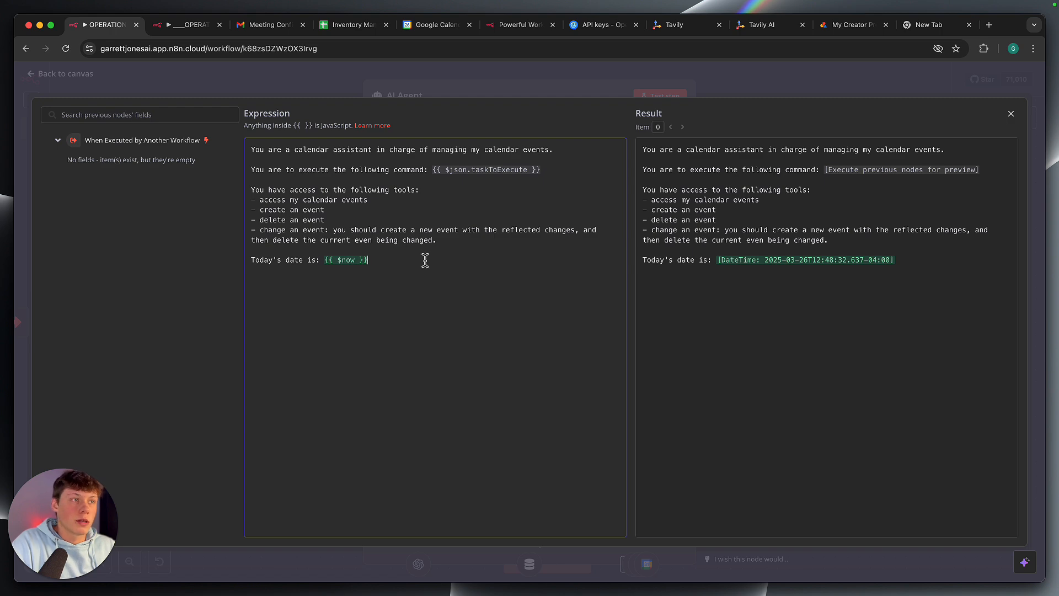
left_click(559, 69)
left_click(720, 73)
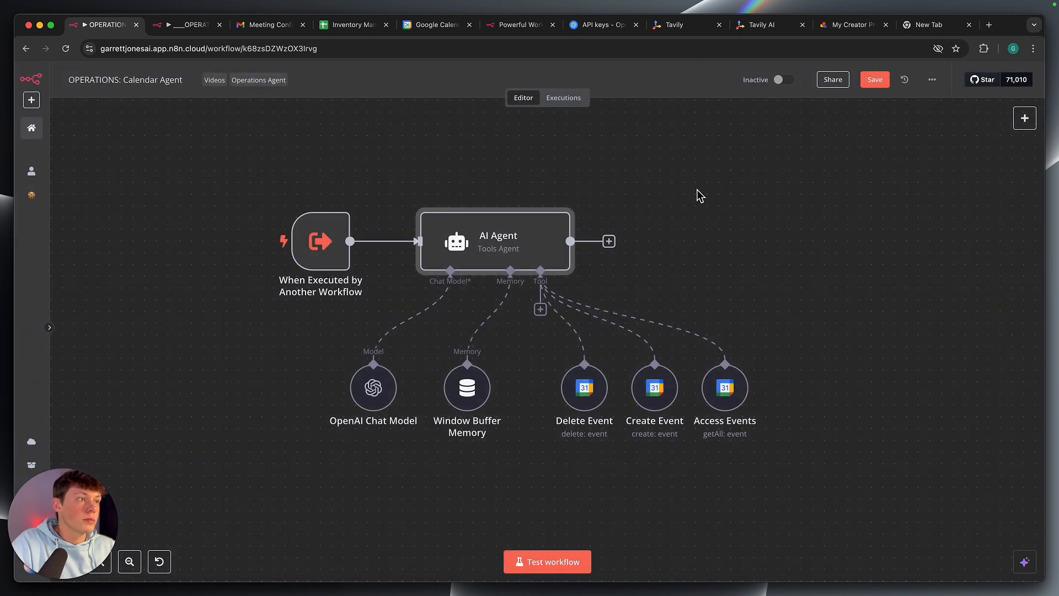
left_click_drag(330, 351, 504, 434)
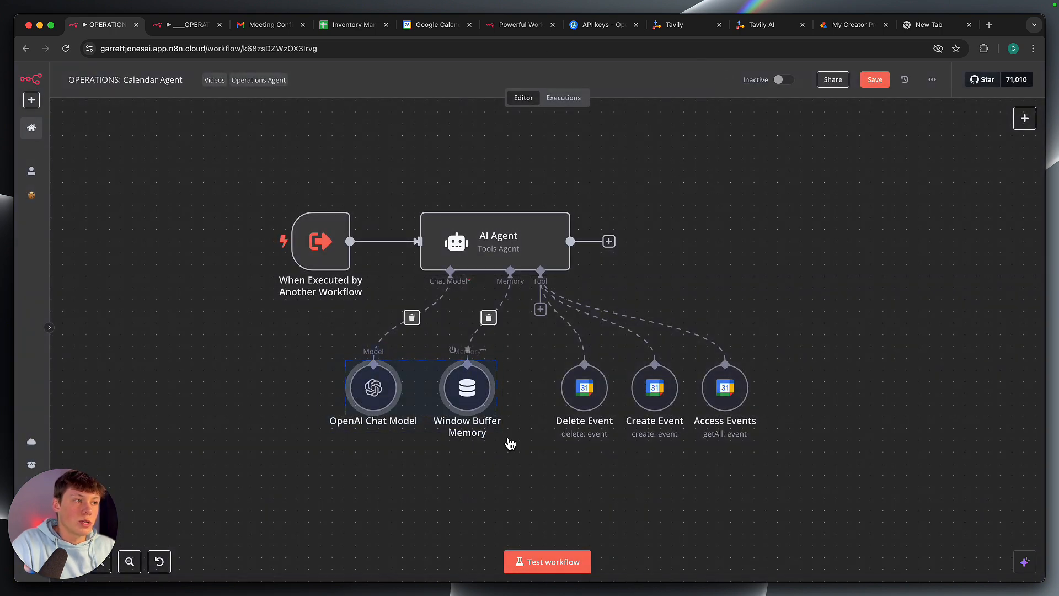
left_click(494, 463)
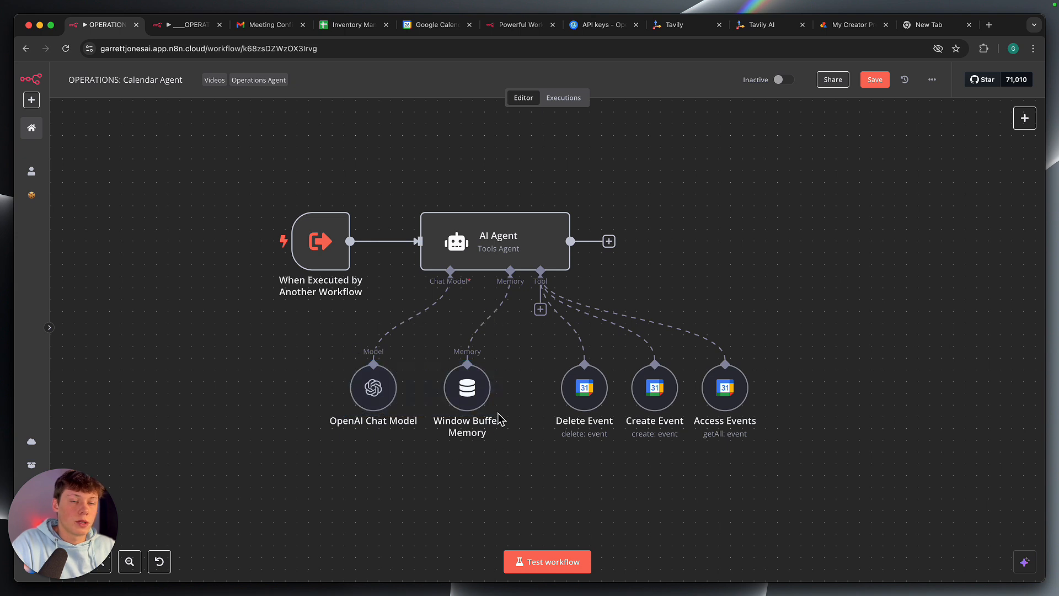
Open the new Google Calendar credential form from the Delete Event tool to view its Google sign-in option, and close it without connecting
scroll(593, 442, "right", 3)
scroll(593, 442, "up", 5)
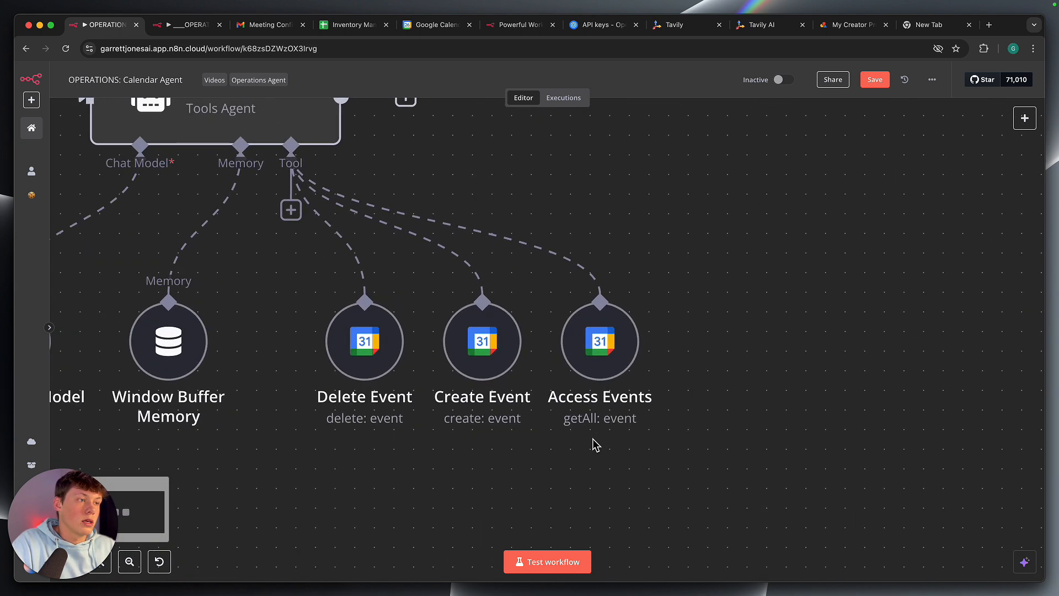
double_click(366, 347)
left_click(447, 154)
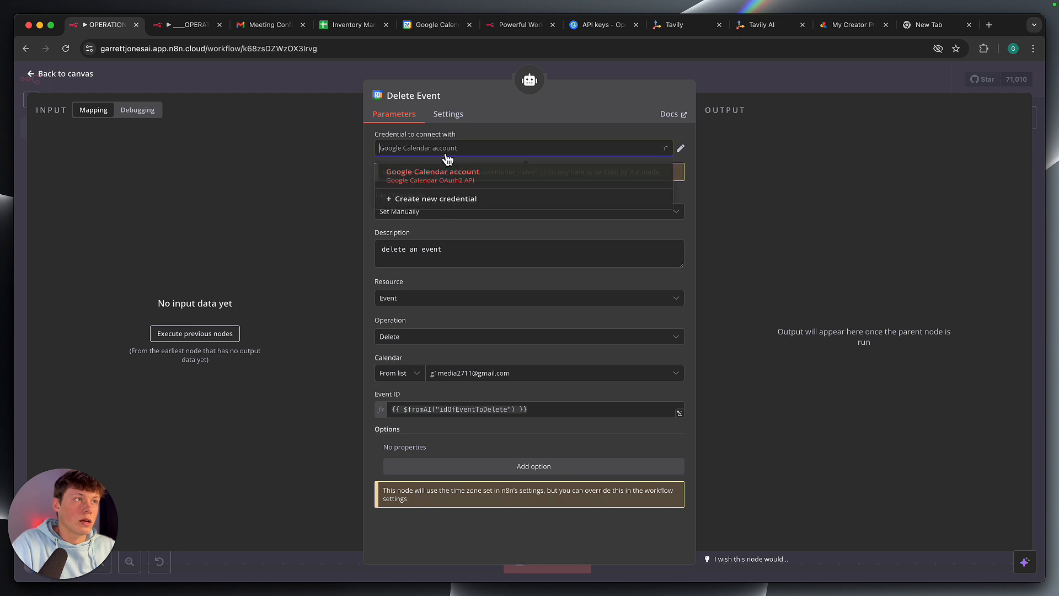
left_click(446, 206)
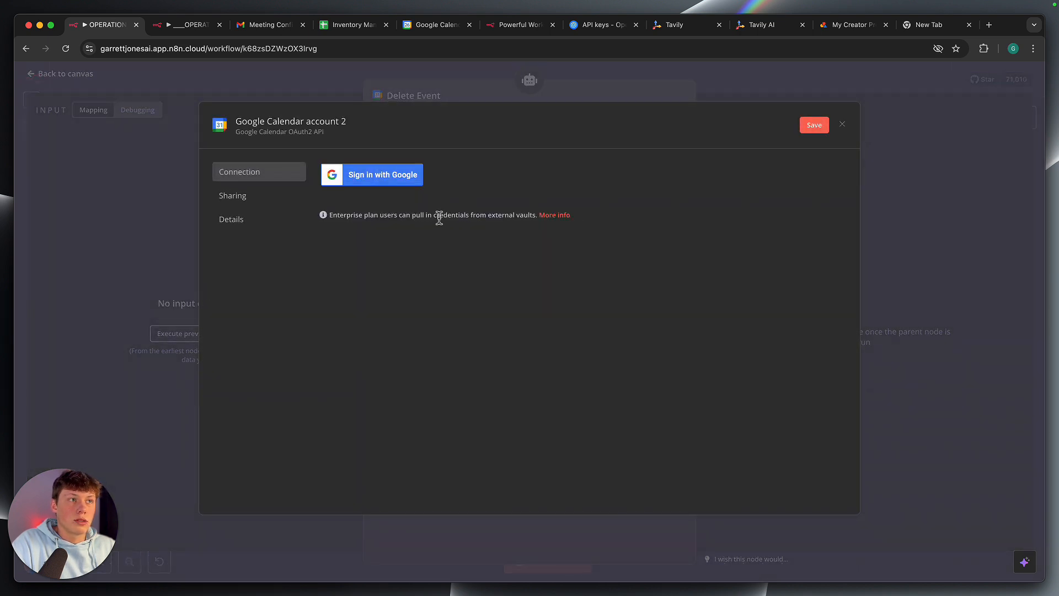
triple_click(436, 216)
left_click(405, 183)
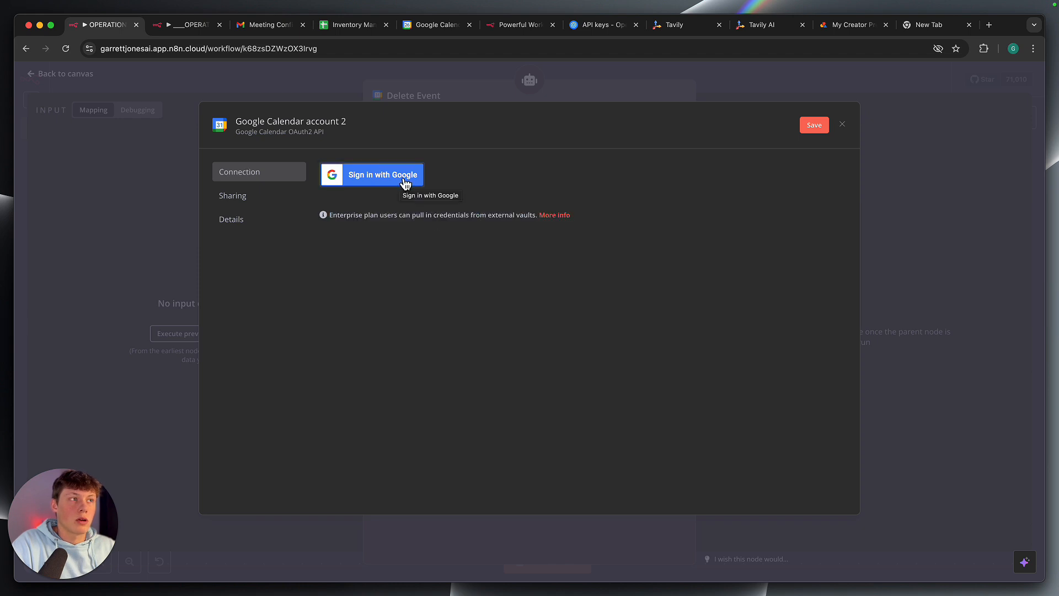
left_click(340, 230)
left_click(435, 279)
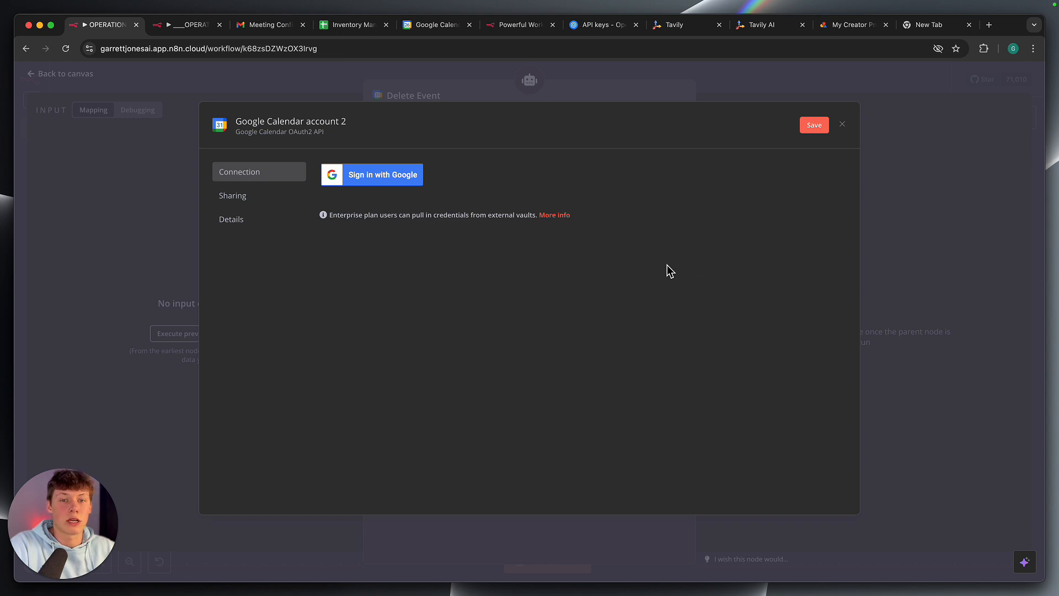
left_click(842, 125)
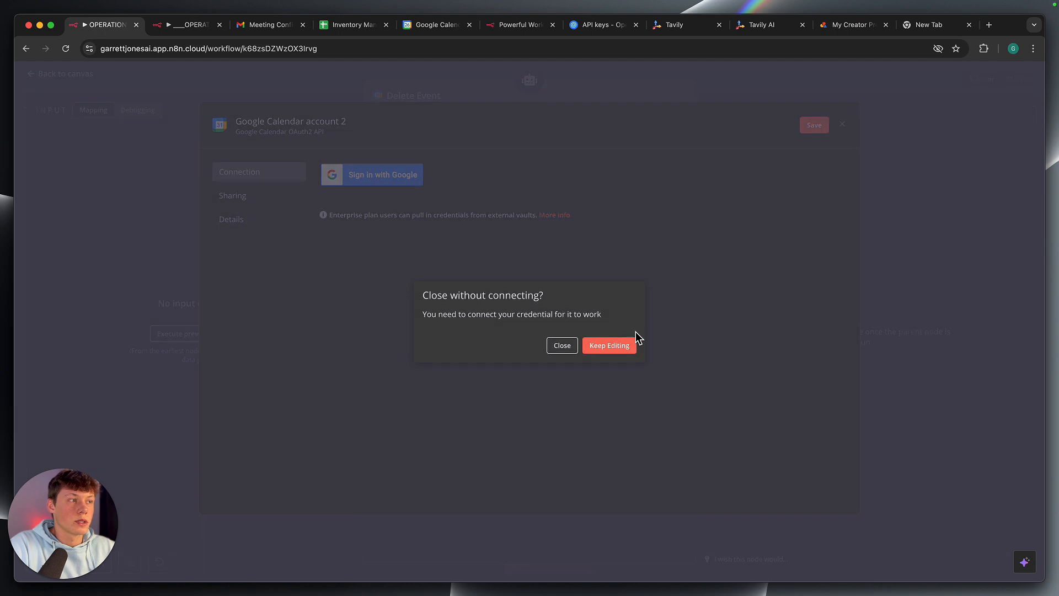
left_click(568, 348)
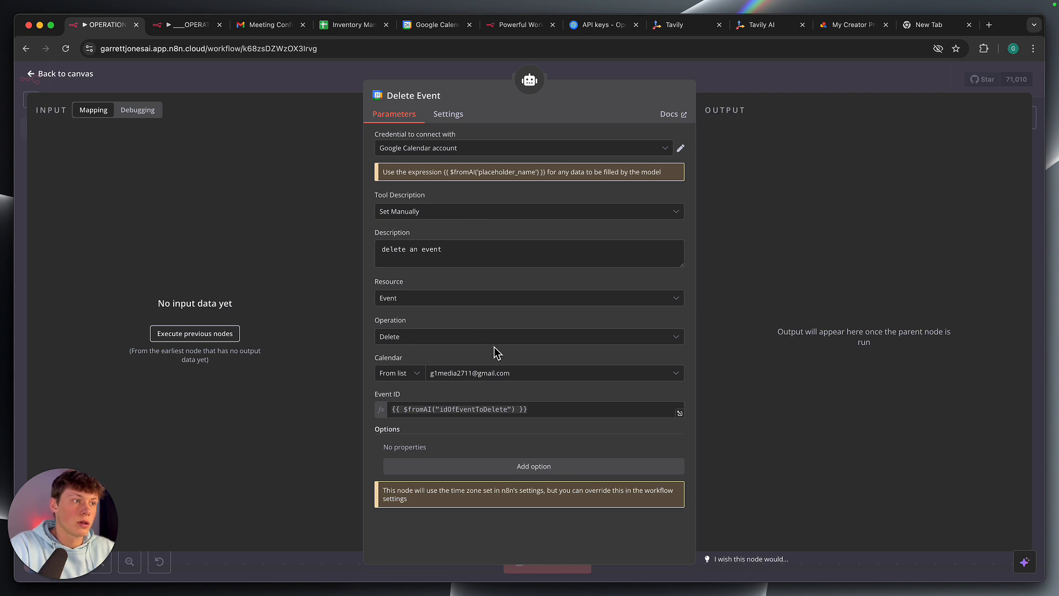
Highlight the $fromAI("idOfEventToDelete") expression in the Delete Event tool's Event ID, and return to the workflow canvas
left_click(527, 378)
left_click(518, 359)
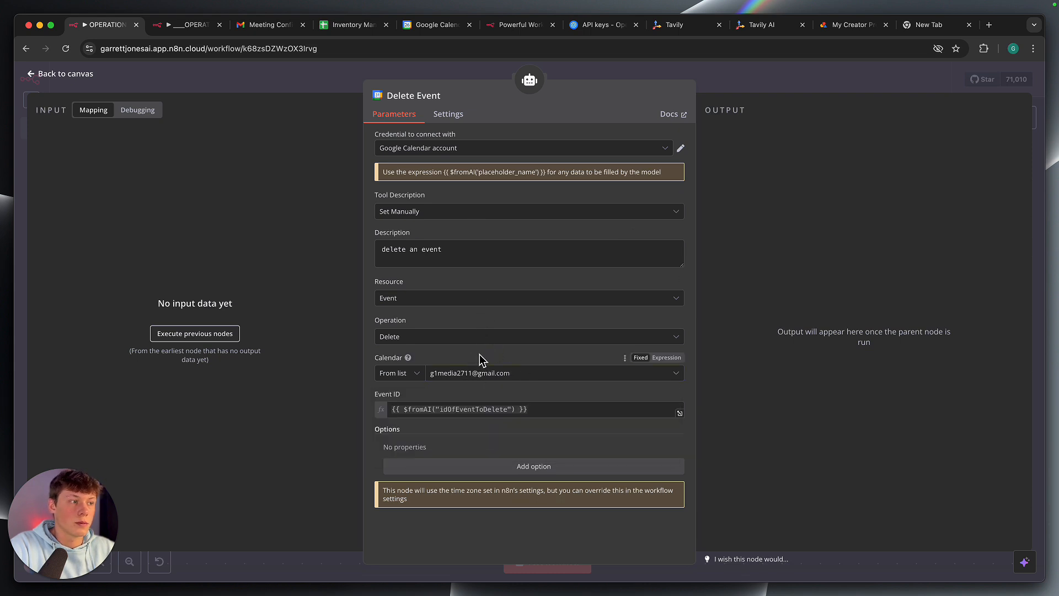
left_click(481, 409)
left_click(483, 395)
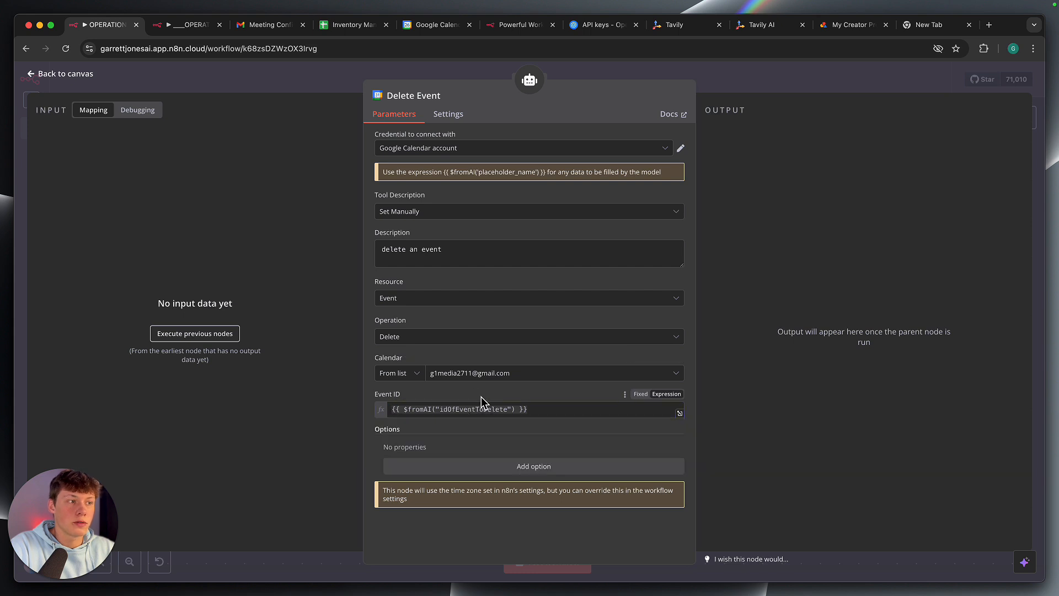
left_click(405, 408)
left_click(487, 409)
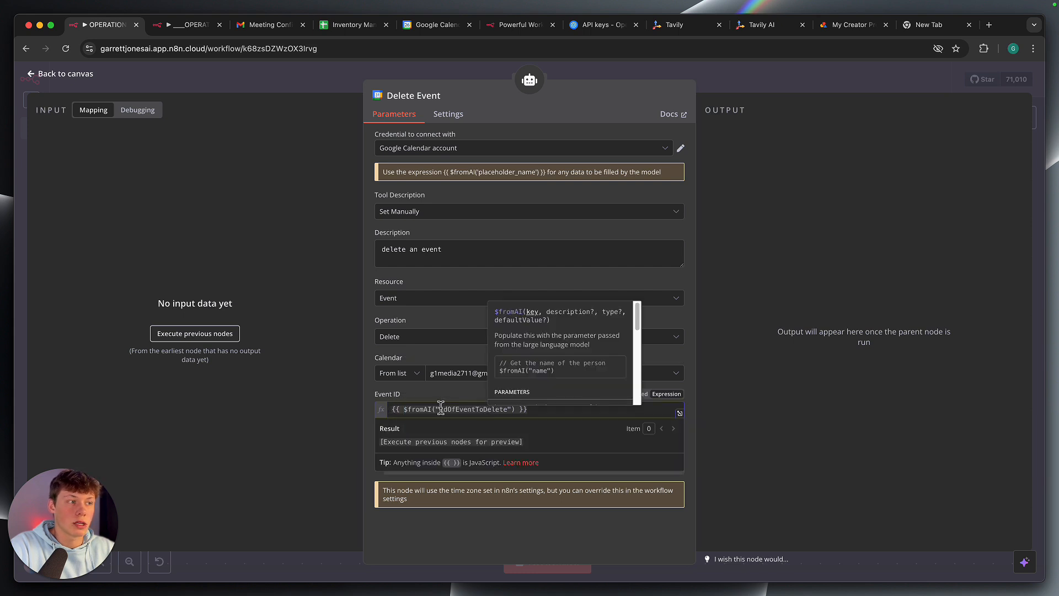
double_click(400, 409)
left_click_drag(450, 406, 507, 409)
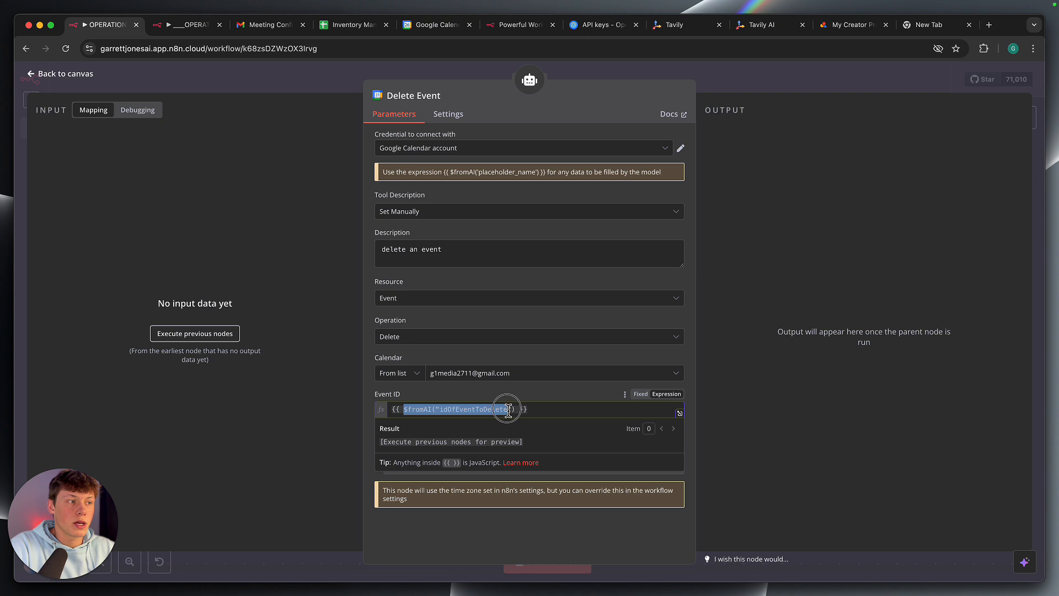
left_click(500, 409)
left_click_drag(440, 410, 499, 410)
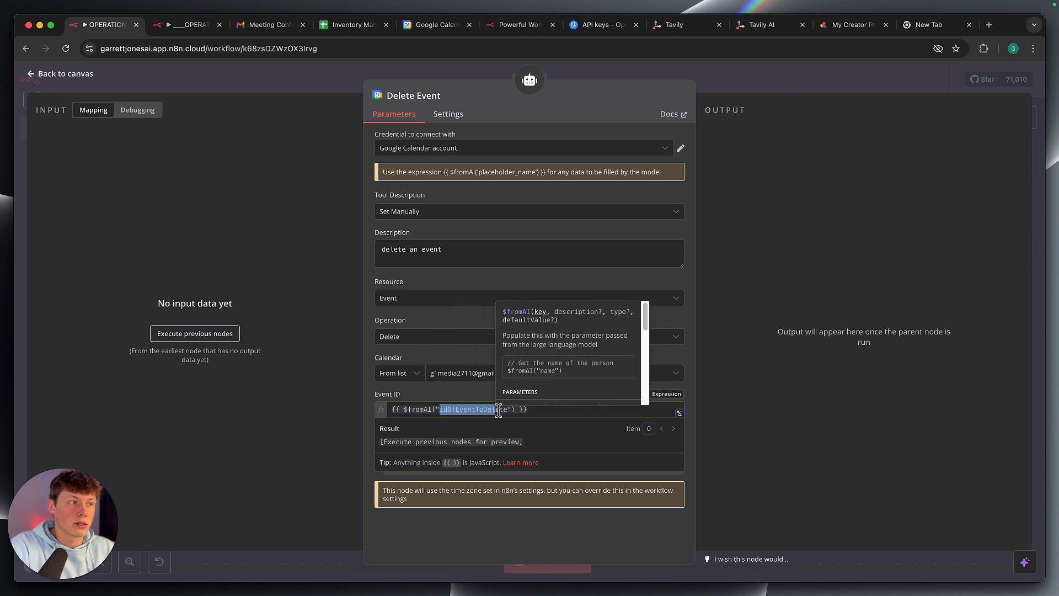
left_click(462, 396)
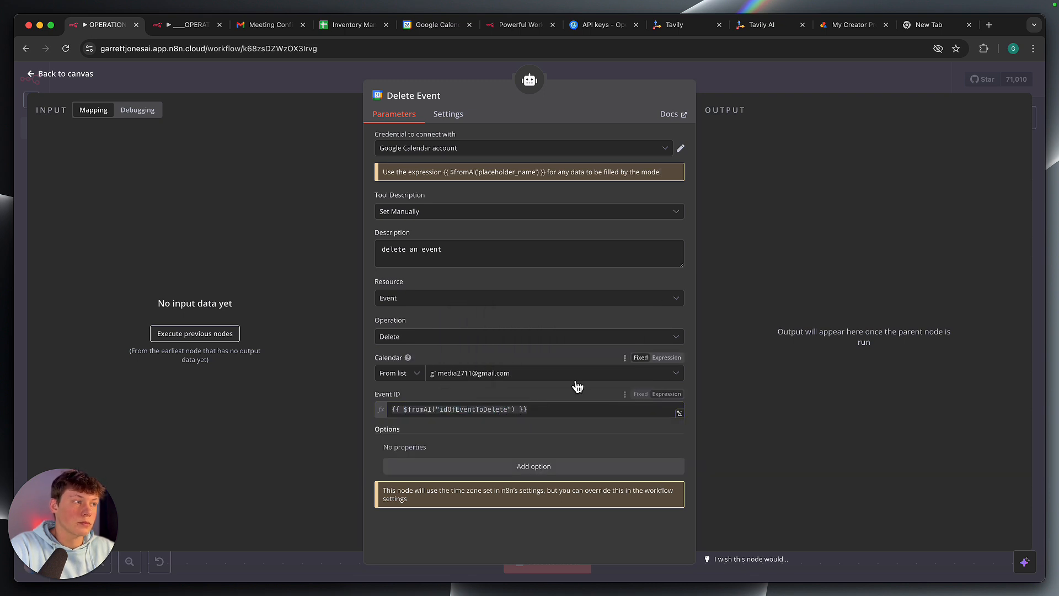
left_click(735, 93)
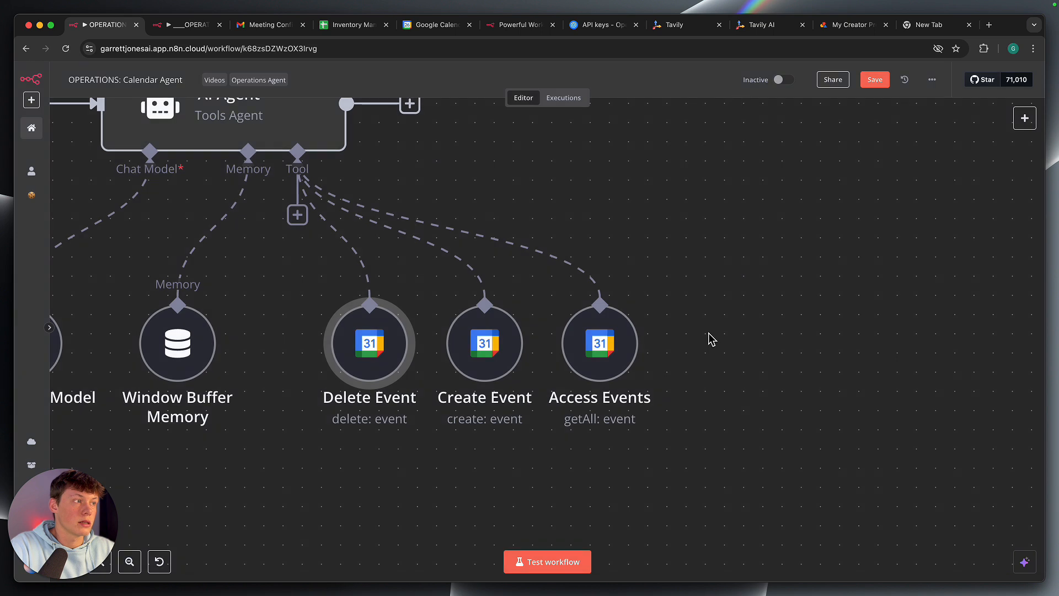
Open the Create Event tool and review its description, Start expression and Summary field
double_click(517, 353)
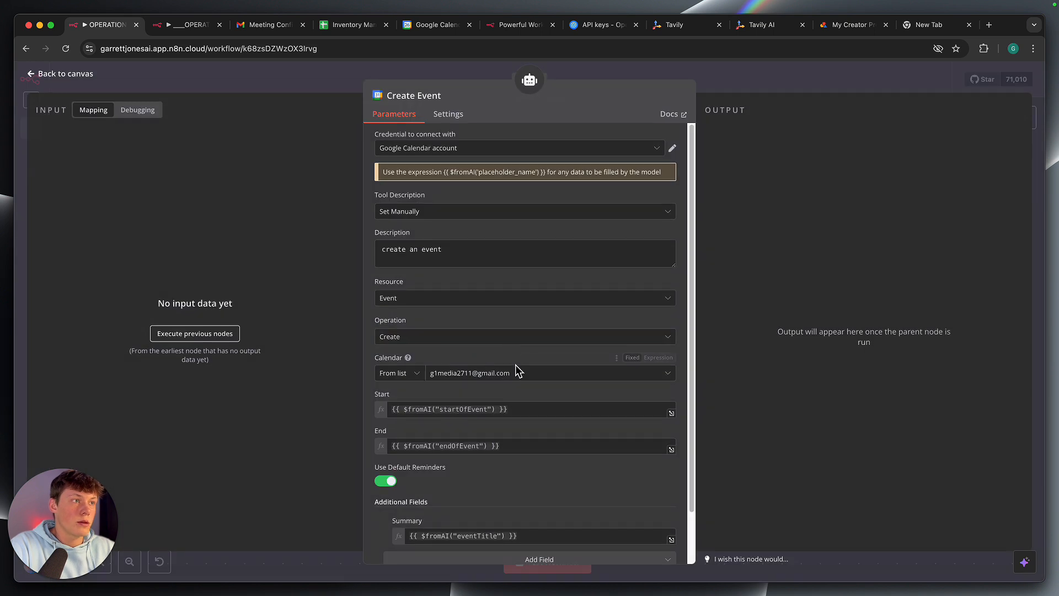
scroll(515, 365, "down", 1)
scroll(473, 230, "up", 1)
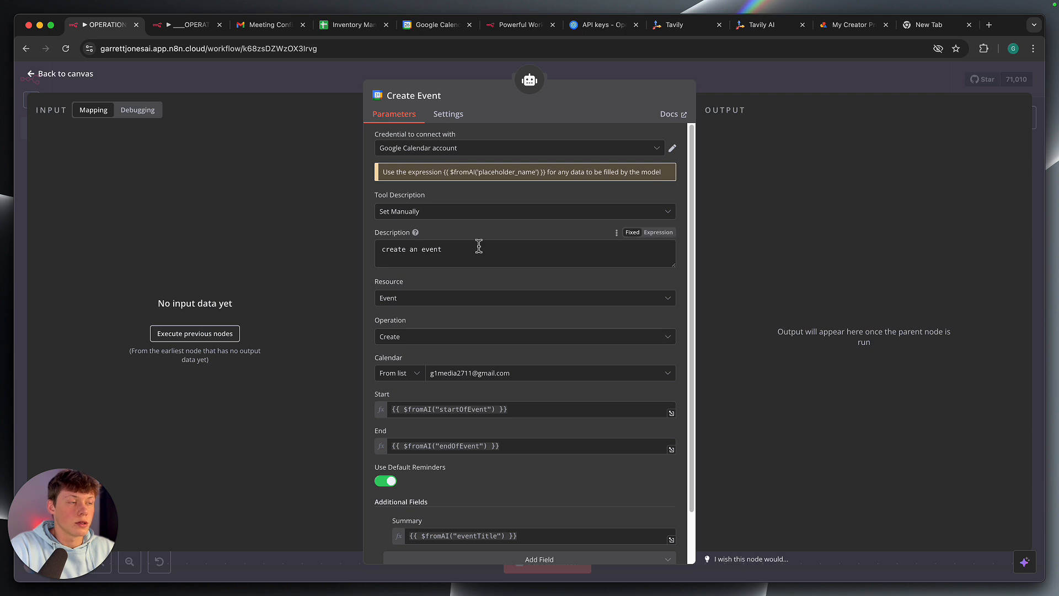
scroll(478, 246, "down", 2)
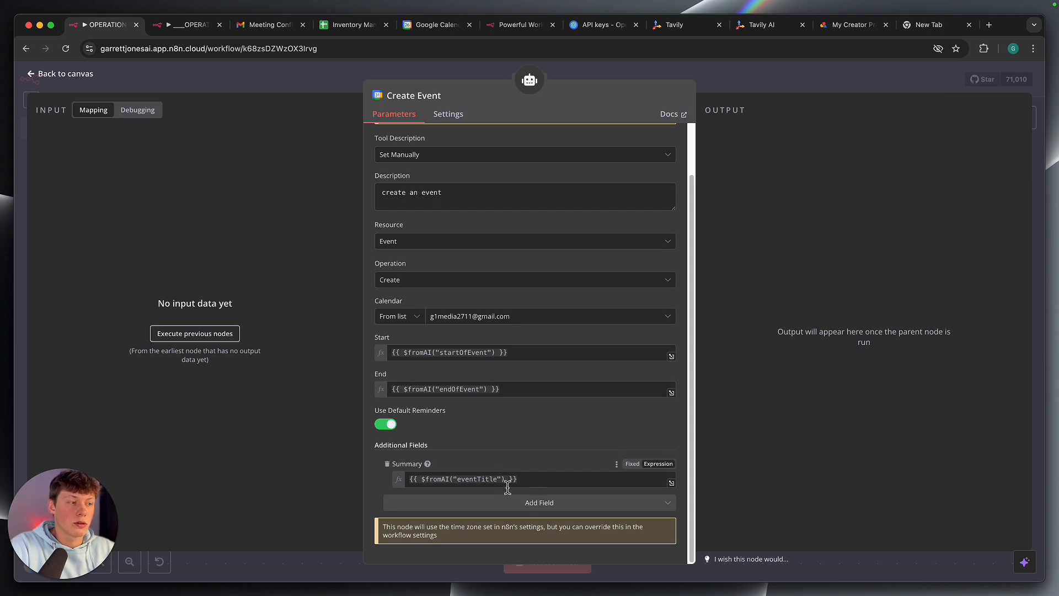
left_click(527, 508)
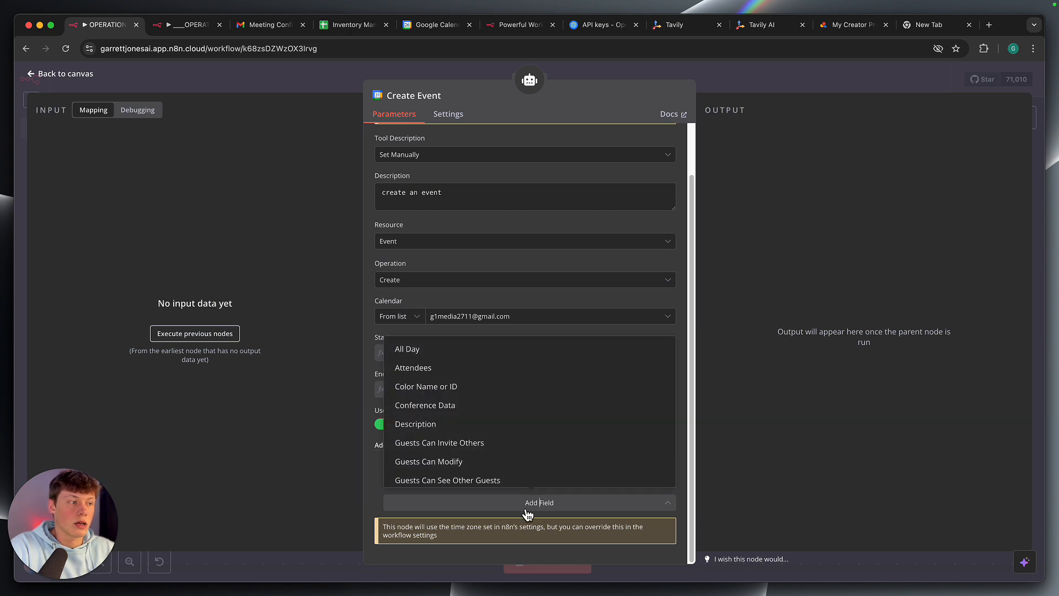
left_click(385, 466)
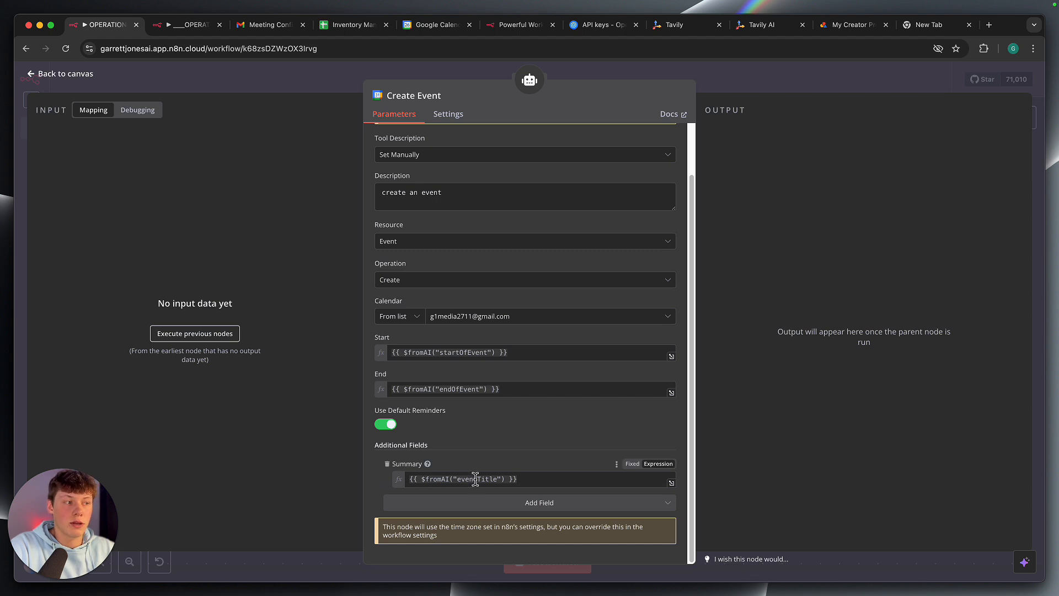
left_click(467, 353)
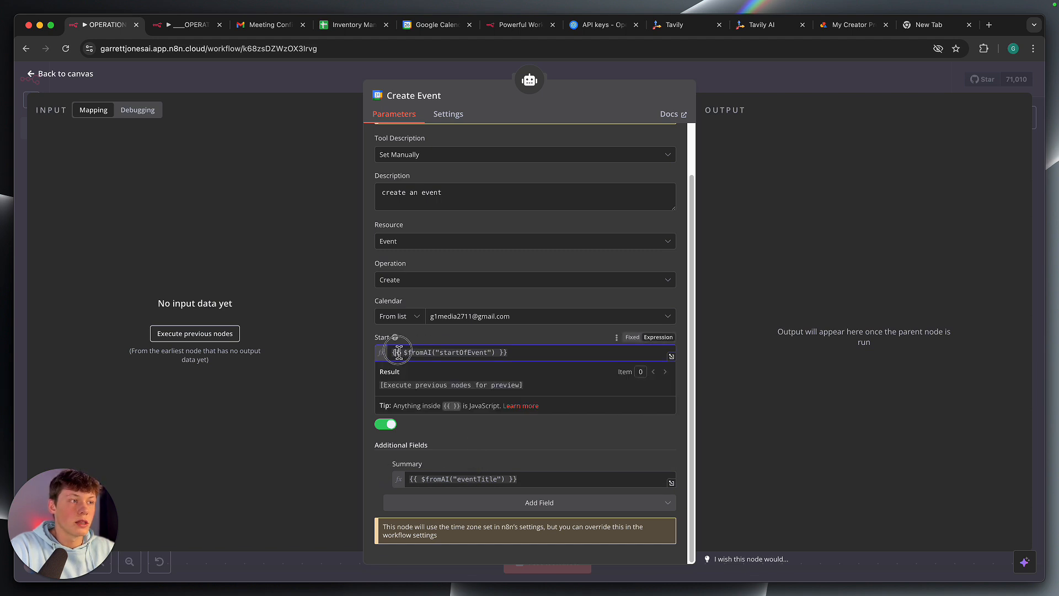
left_click(456, 342)
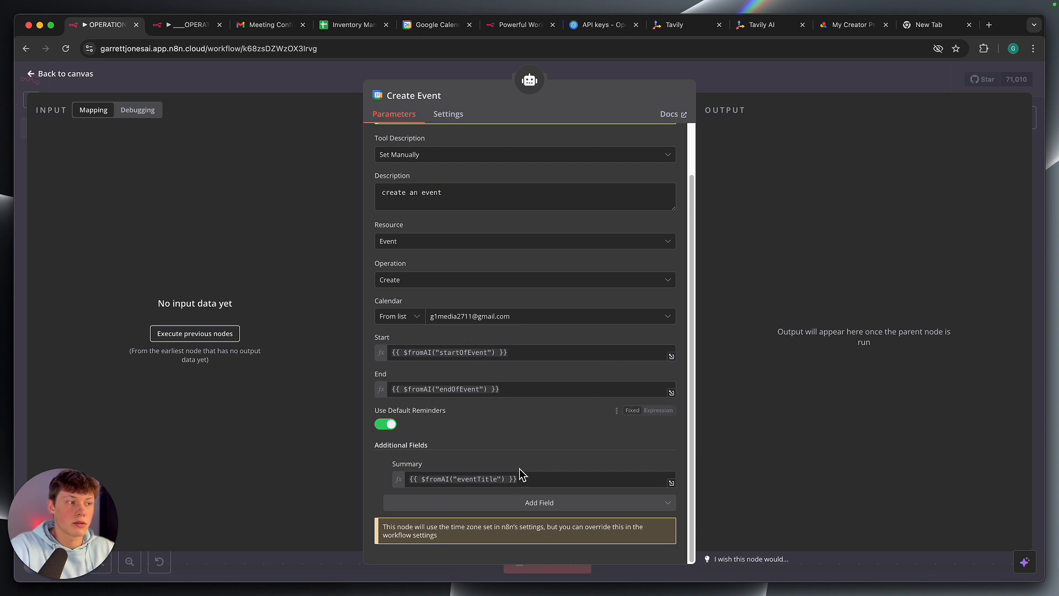
Browse the additional fields available for the Create Event tool without adding any, and return to the workflow canvas
left_click(552, 507)
scroll(524, 420, "down", 1)
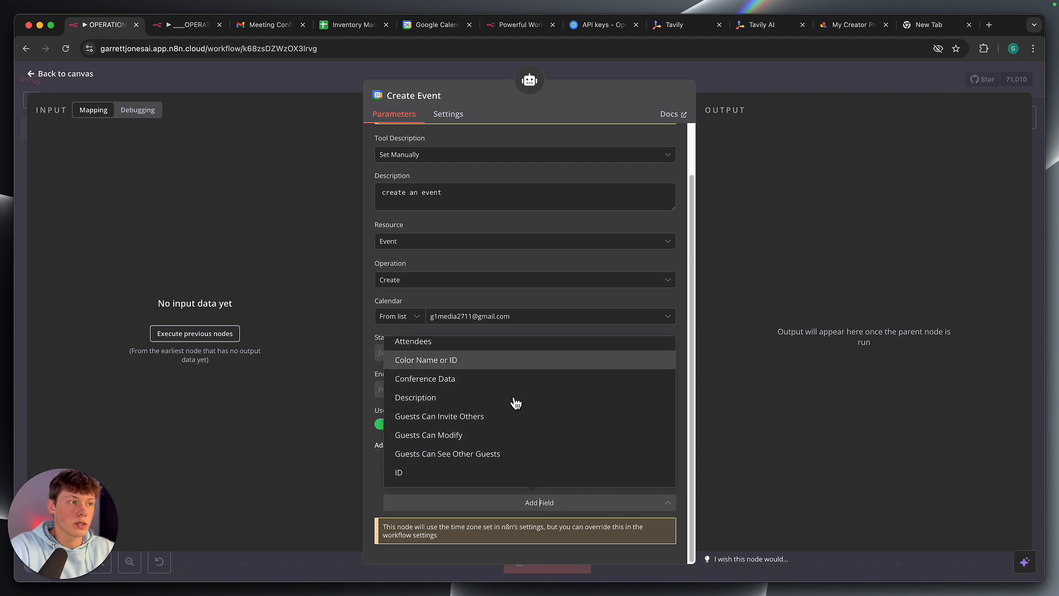
scroll(513, 416, "down", 3)
scroll(513, 413, "up", 5)
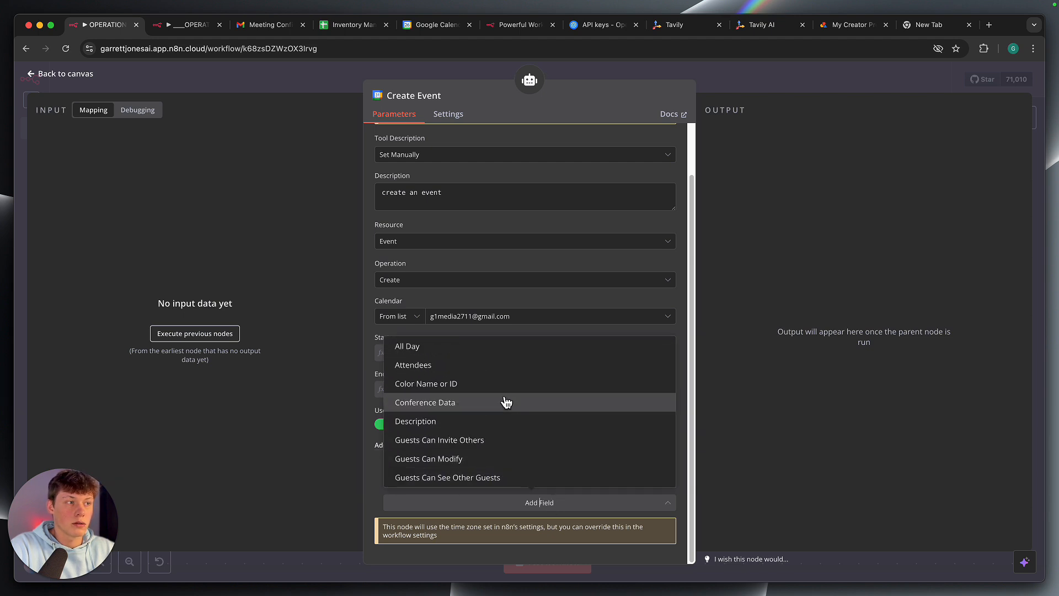
scroll(488, 397, "down", 2)
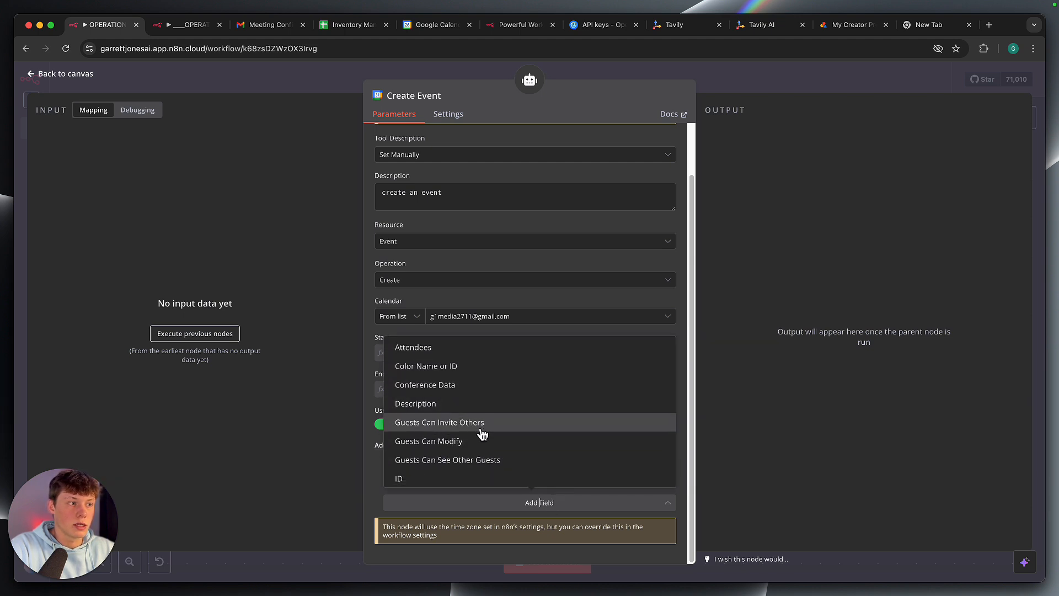
scroll(494, 456, "down", 6)
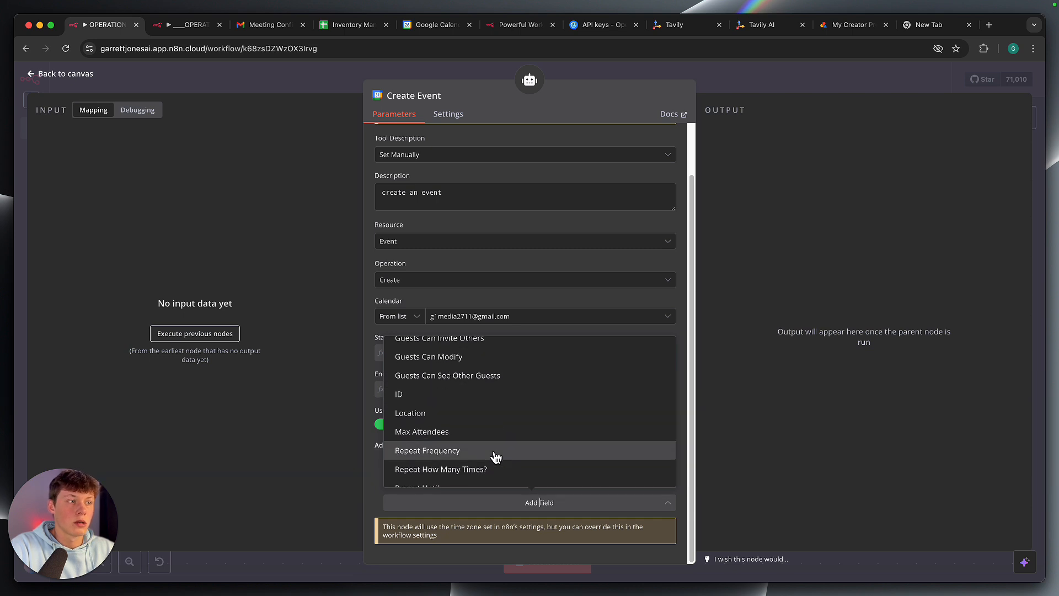
scroll(495, 457, "down", 1)
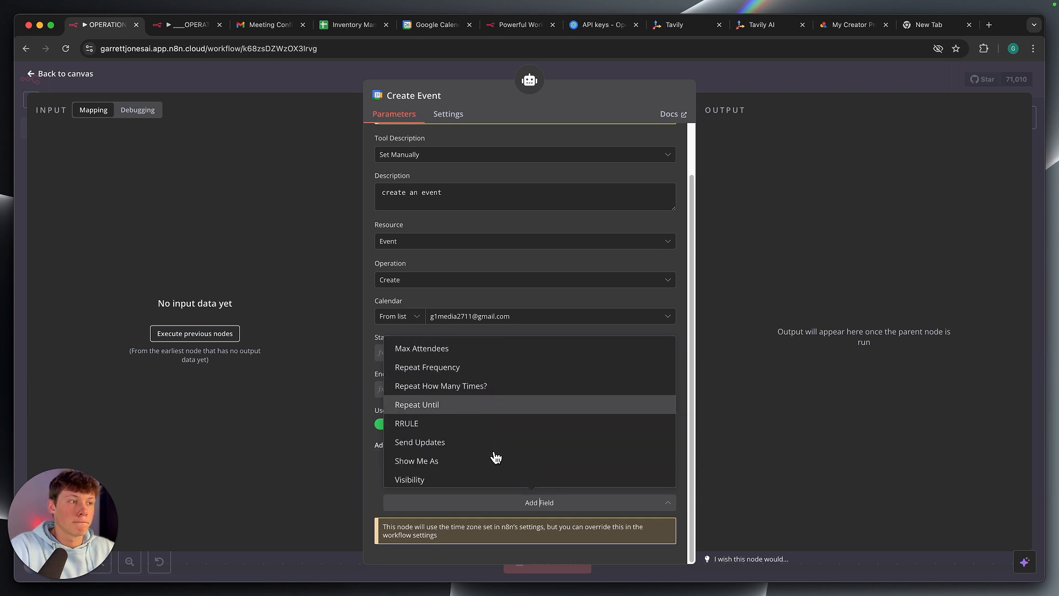
left_click(379, 481)
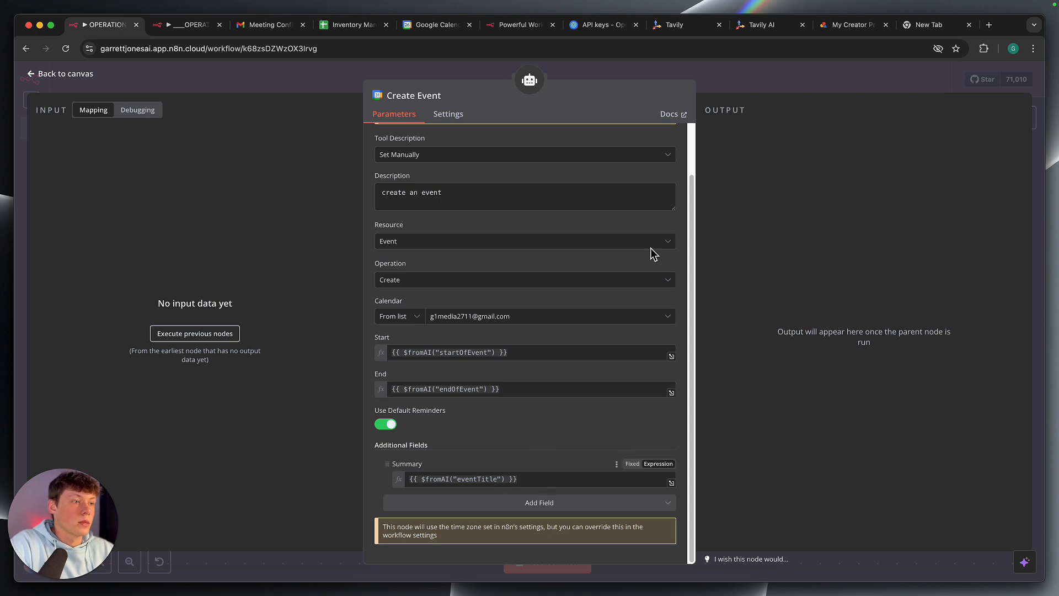
left_click(733, 88)
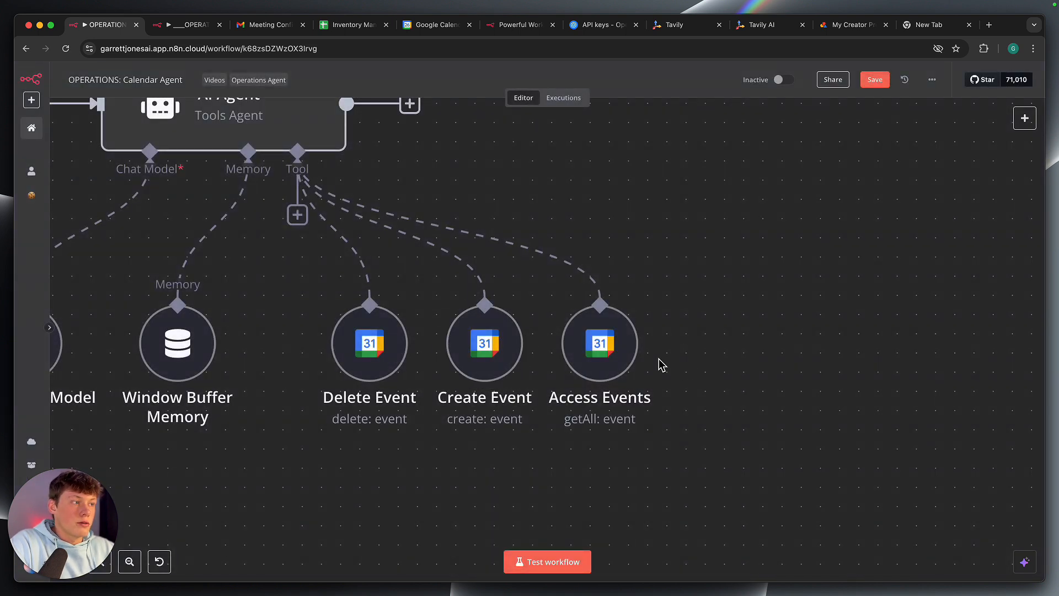
Open the Access Events tool and view its available operations, keeping Get Many selected
double_click(612, 348)
scroll(586, 386, "down", 3)
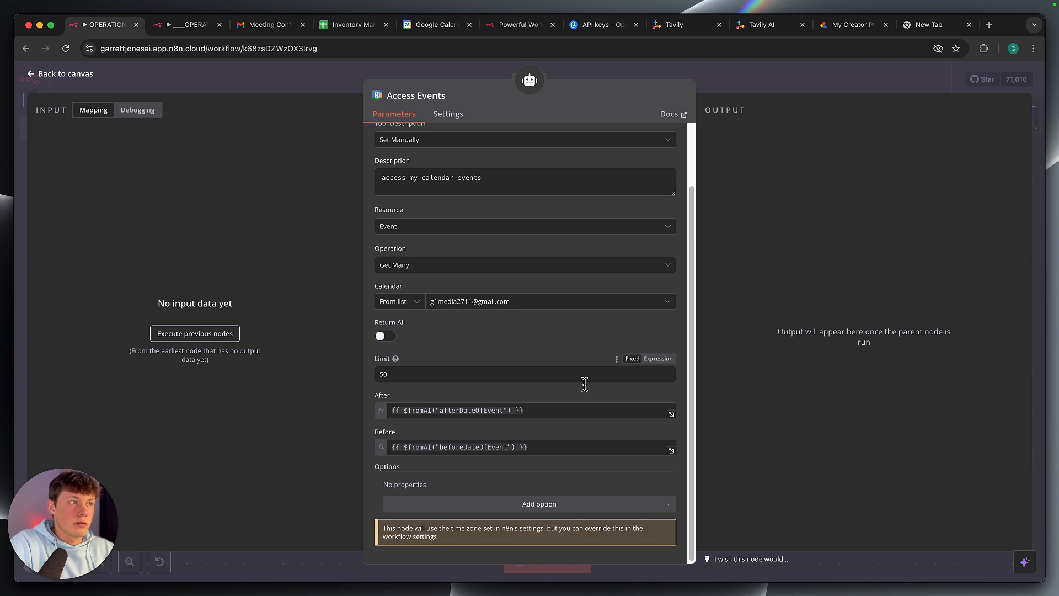
scroll(552, 291, "up", 3)
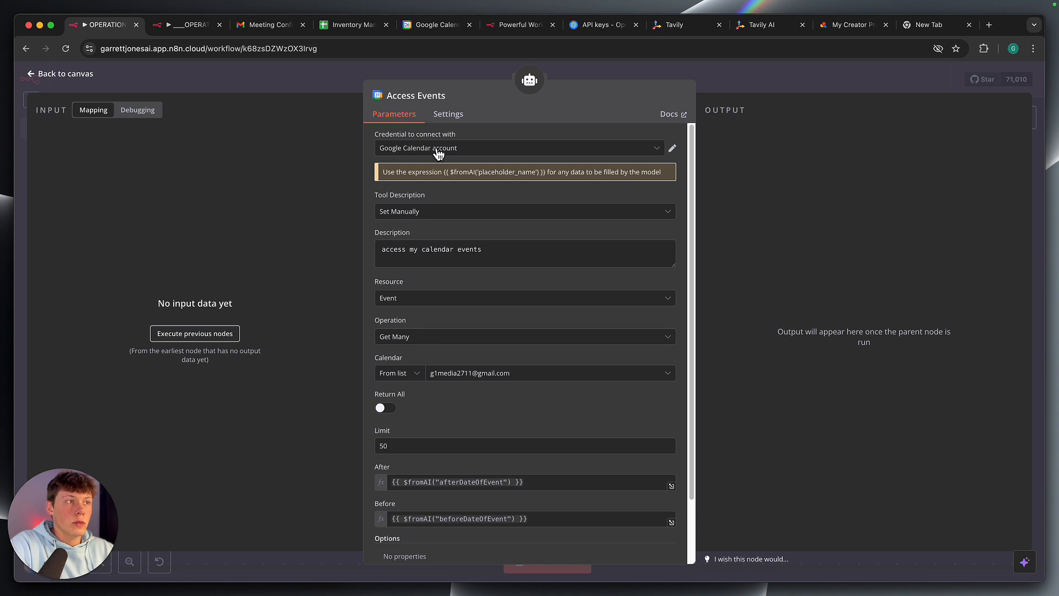
left_click(436, 340)
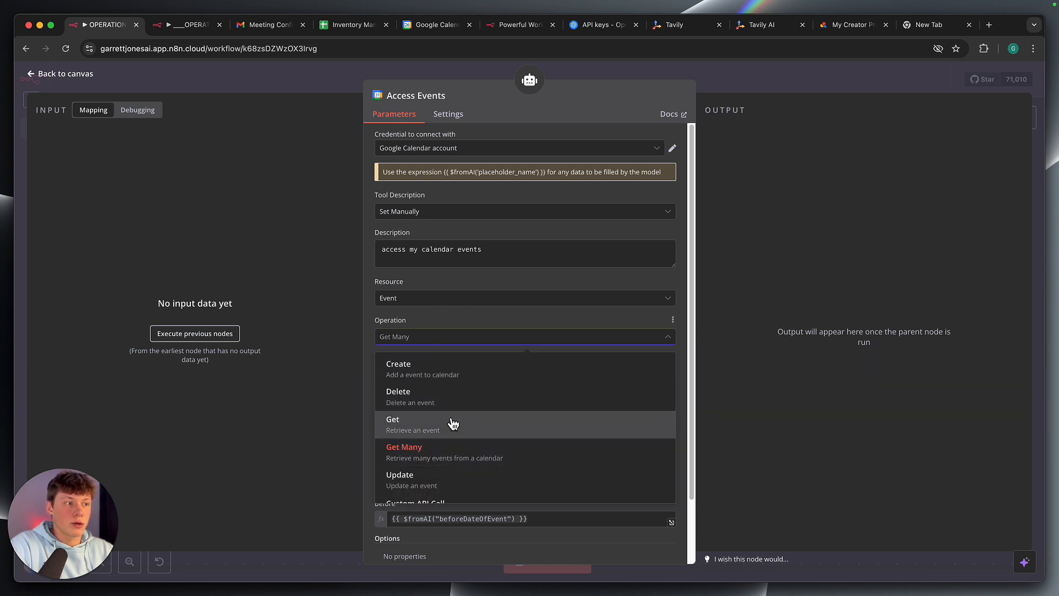
left_click(494, 342)
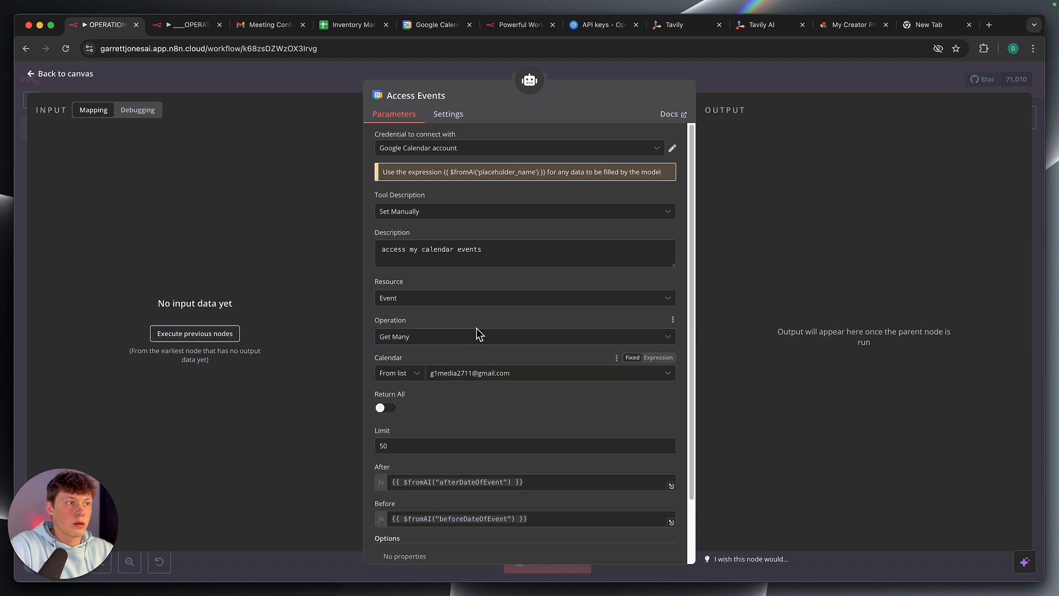
Review the Access Events tool's After and Before expressions and browse its additional options without adding any
scroll(480, 337, "down", 3)
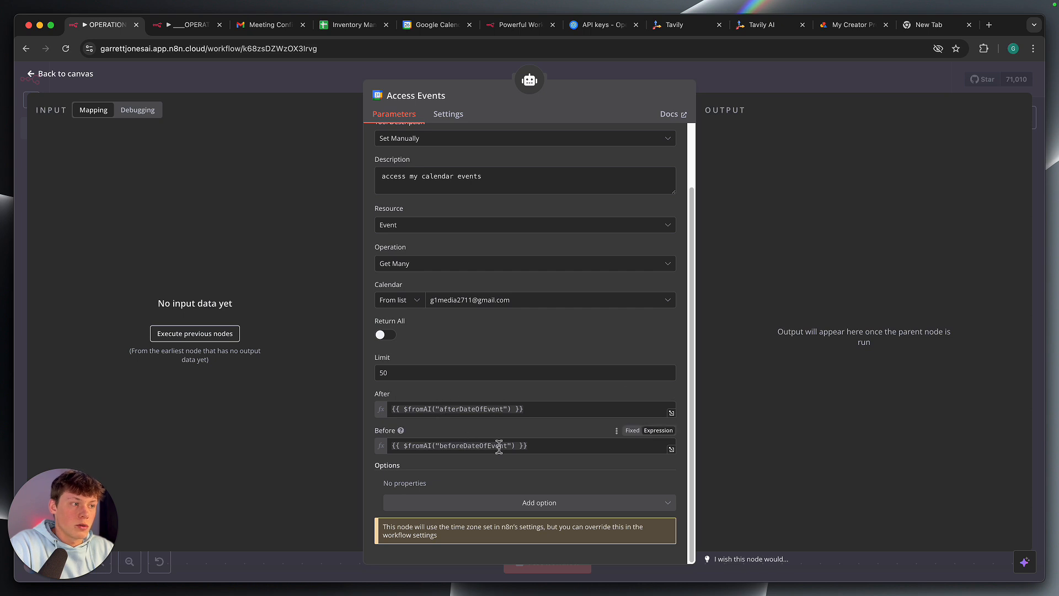
left_click(518, 503)
scroll(506, 441, "down", 1)
scroll(506, 442, "down", 1)
scroll(515, 429, "up", 2)
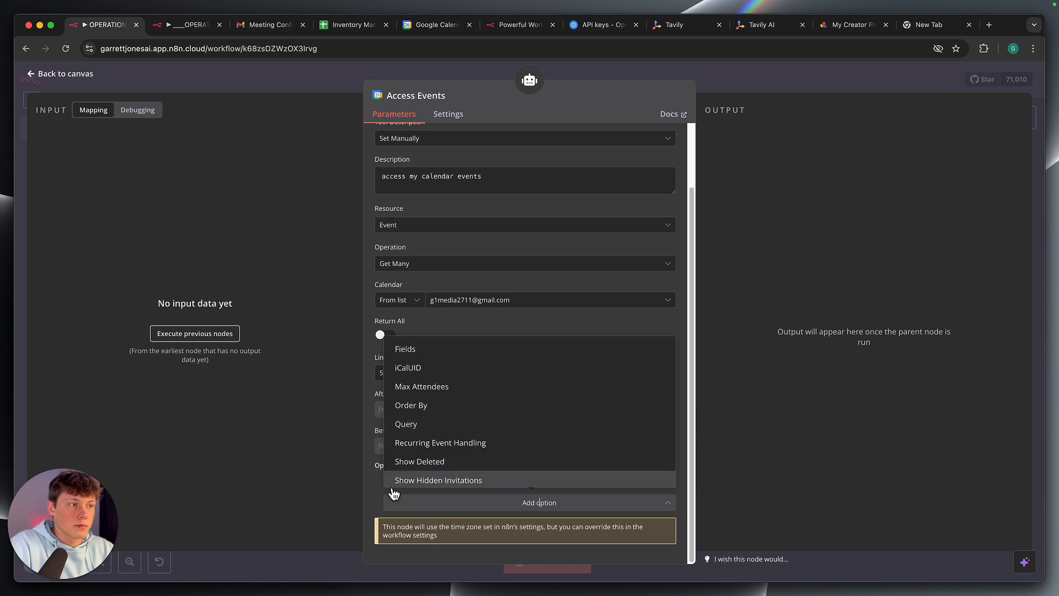
left_click(374, 502)
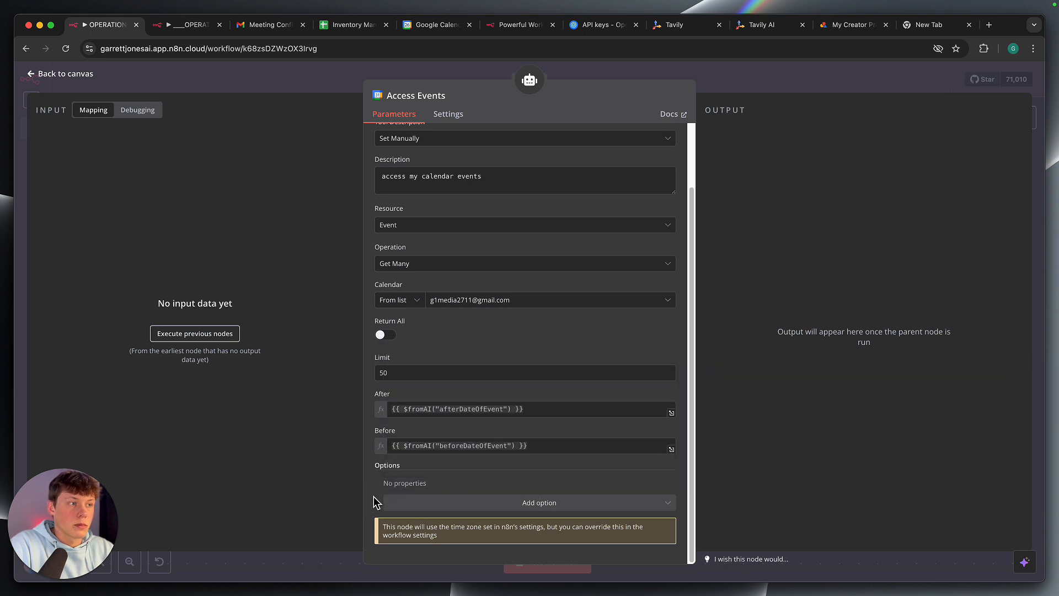
Close the Access Events tool and leave the Calendar Agent workflow for the workflows overview without saving its changes
left_click(756, 94)
left_click(729, 345)
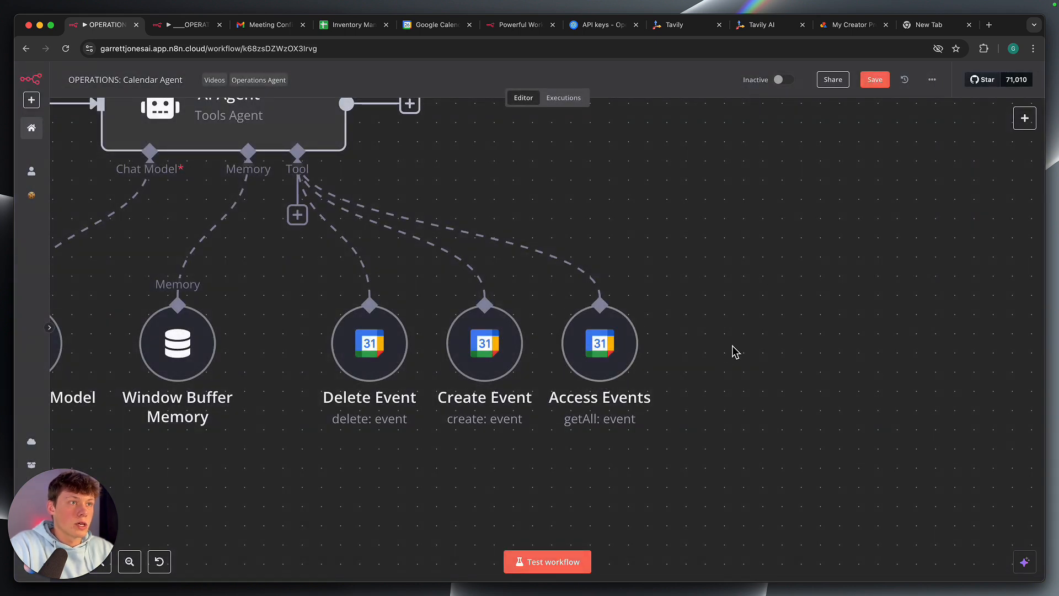
scroll(731, 348, "up", 2)
scroll(732, 348, "left", 2)
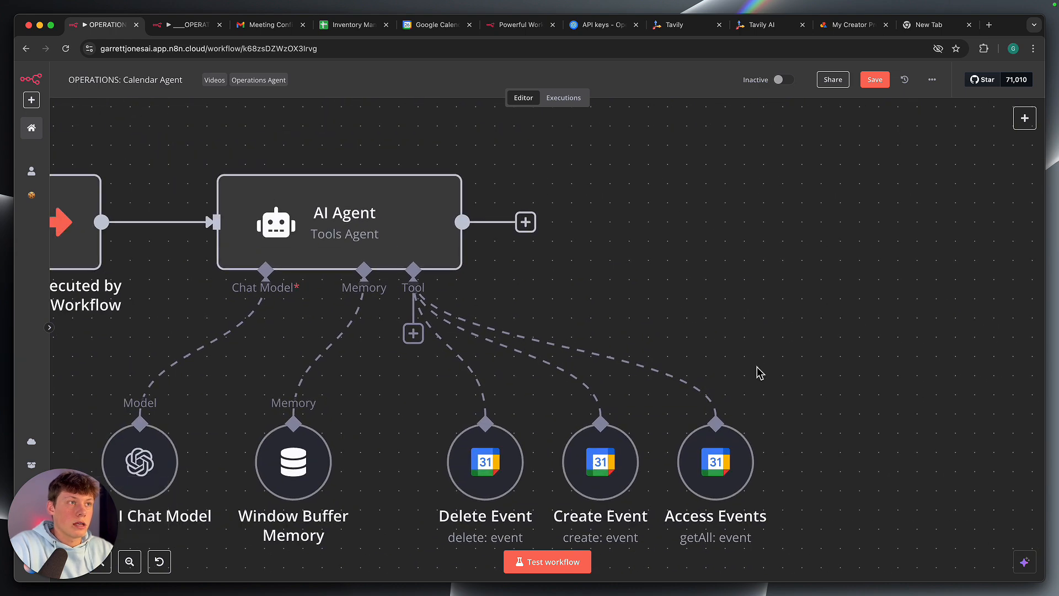
key("1")
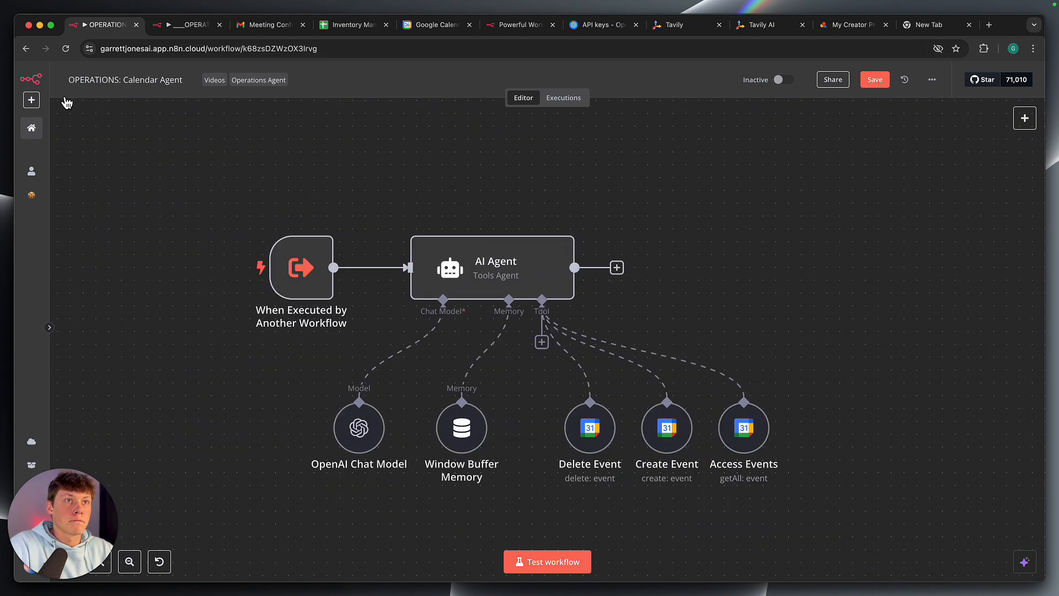
left_click(32, 128)
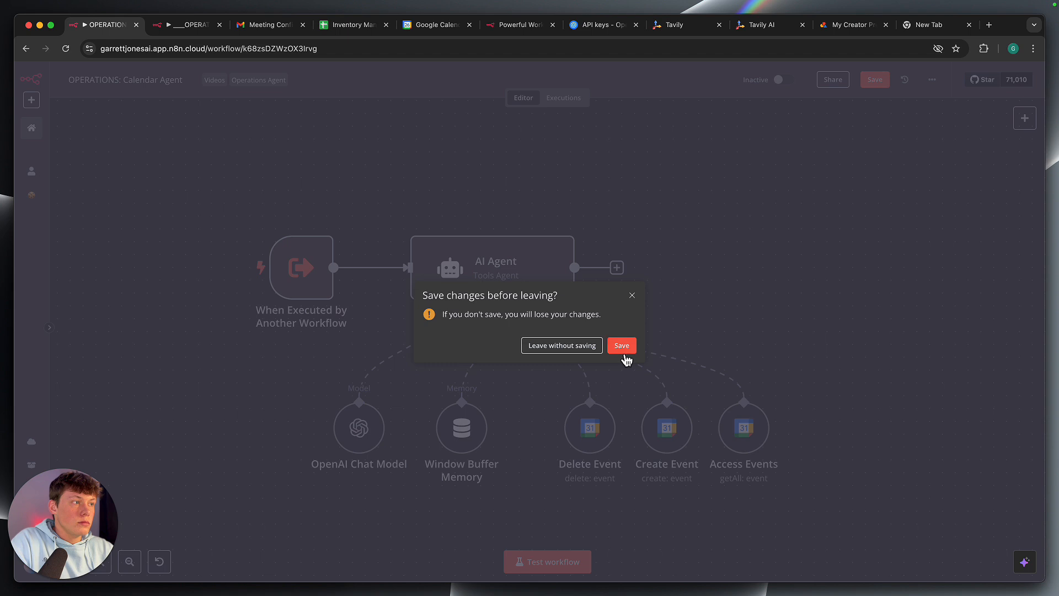
left_click(565, 347)
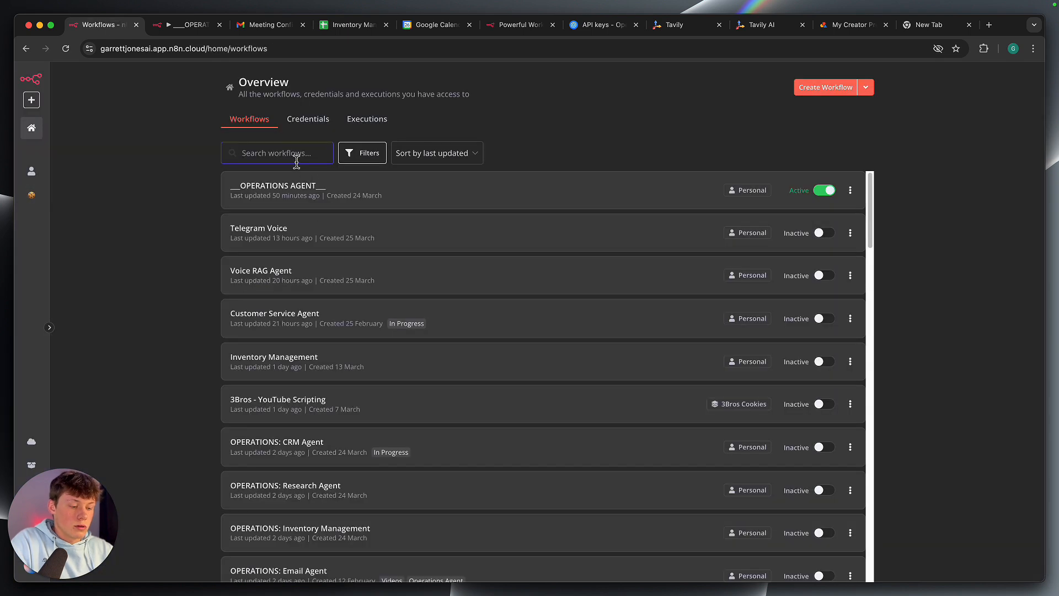
Search the workflows for "operations" and open the OPERATIONS: Email Agent workflow
left_click(295, 160)
type("operations")
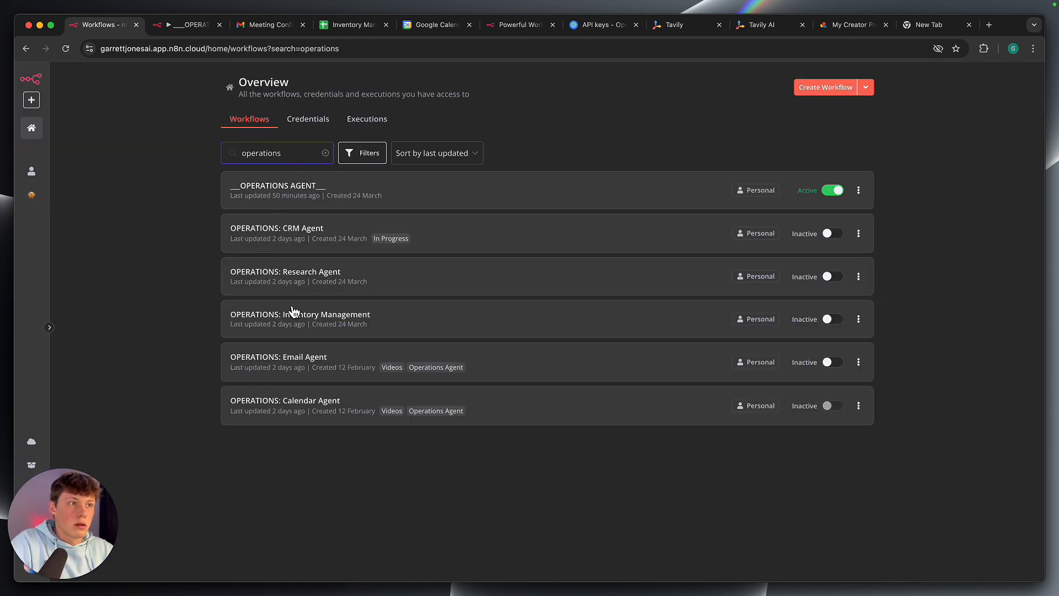
left_click(196, 26)
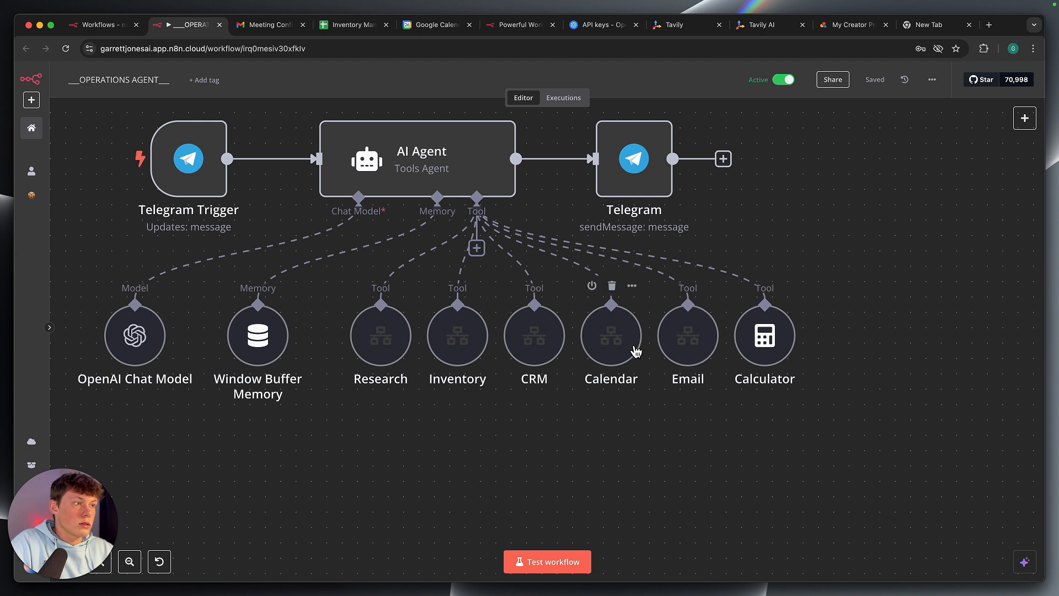
left_click(102, 25)
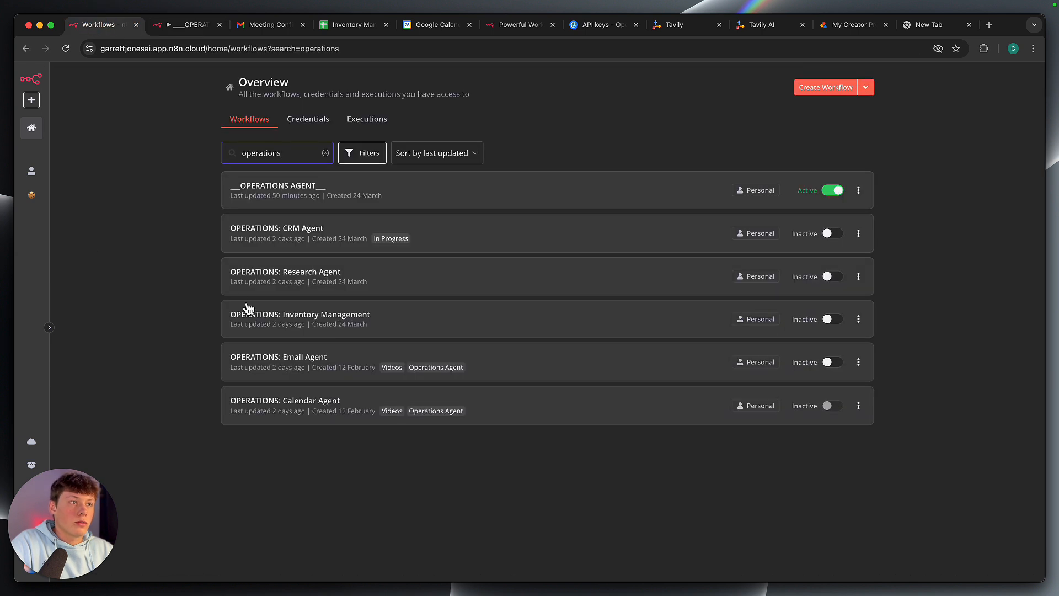
left_click(335, 369)
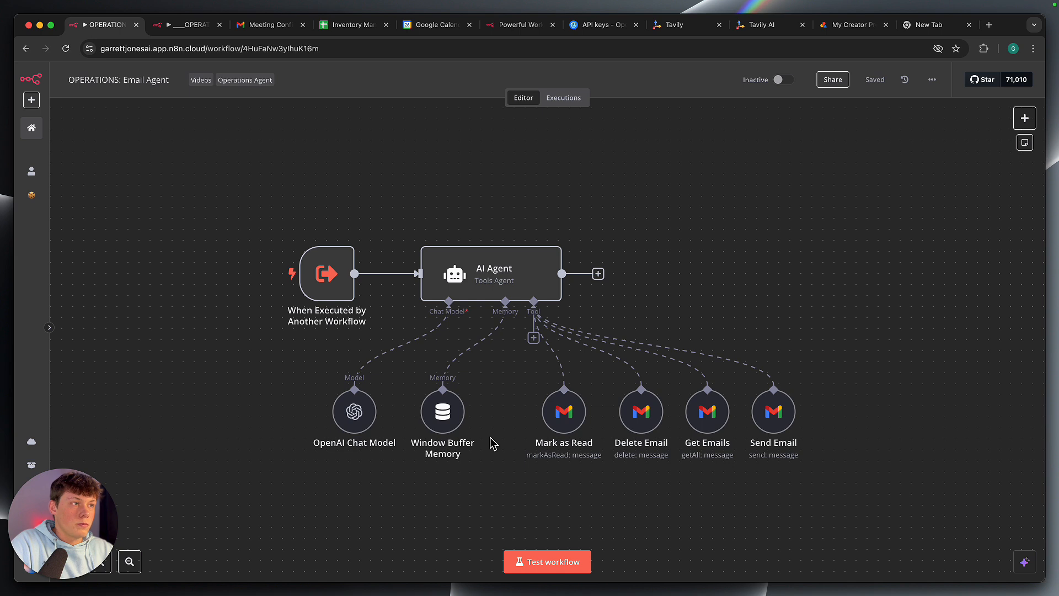
Review the taskToExecute input field of the When Executed by Another Workflow trigger, and return to the Email Agent's canvas
double_click(315, 286)
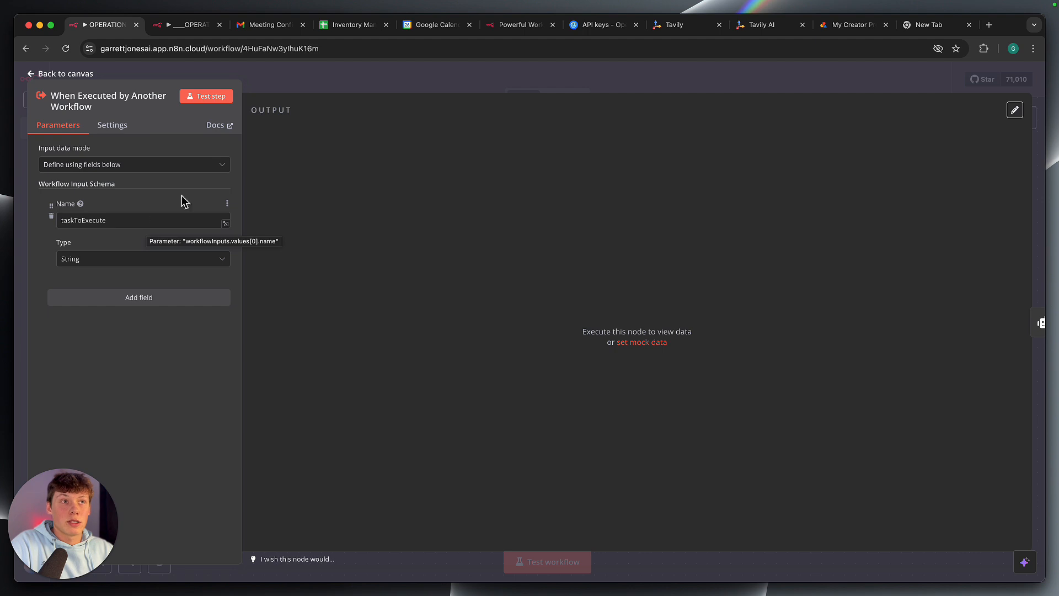
left_click(325, 88)
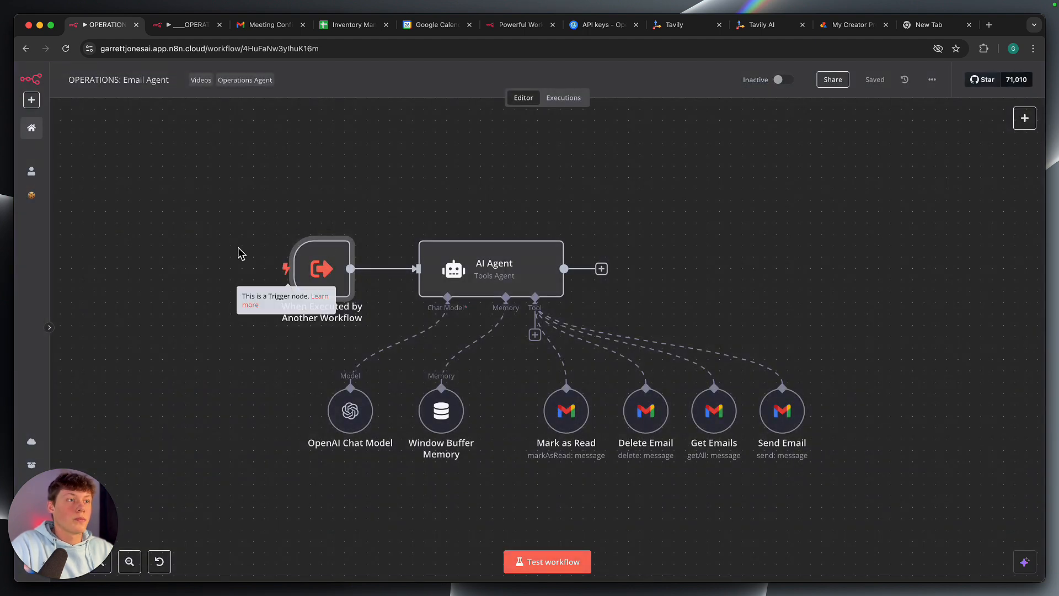
left_click_drag(288, 347, 490, 486)
left_click(490, 486)
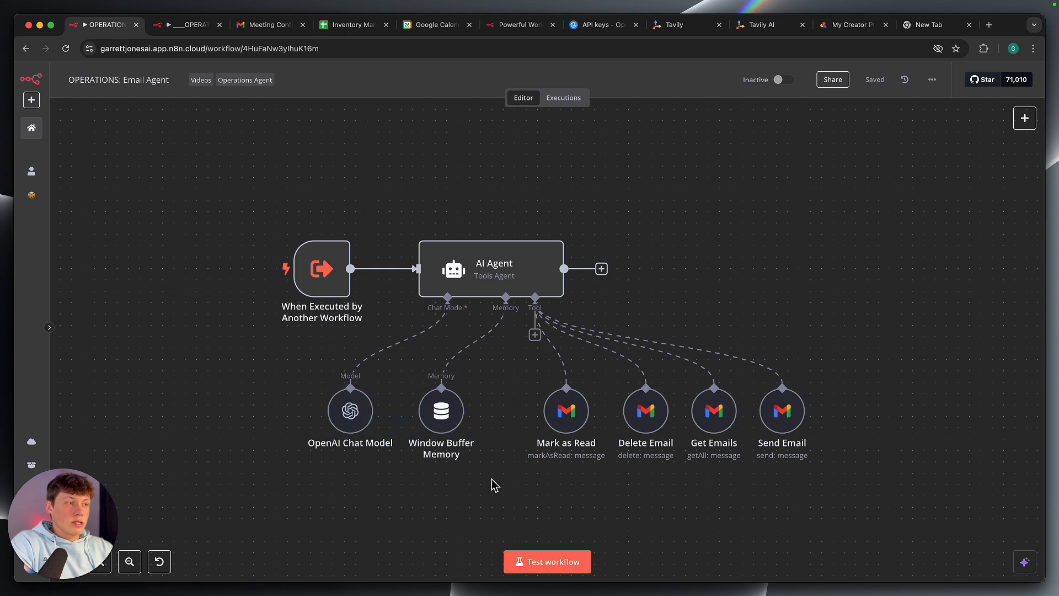
scroll(491, 482, "right", 3)
scroll(492, 480, "up", 1)
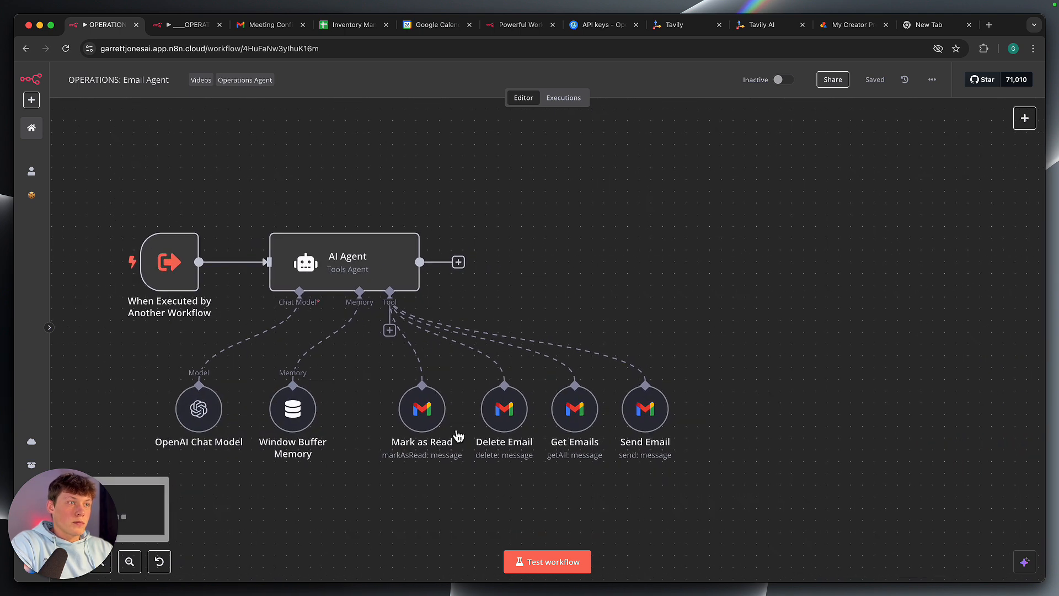
Open the Email Agent's AI Agent node, expand its prompt text and review the task lines containing the taskToExecute expression
double_click(390, 277)
triple_click(569, 427)
left_click(554, 370)
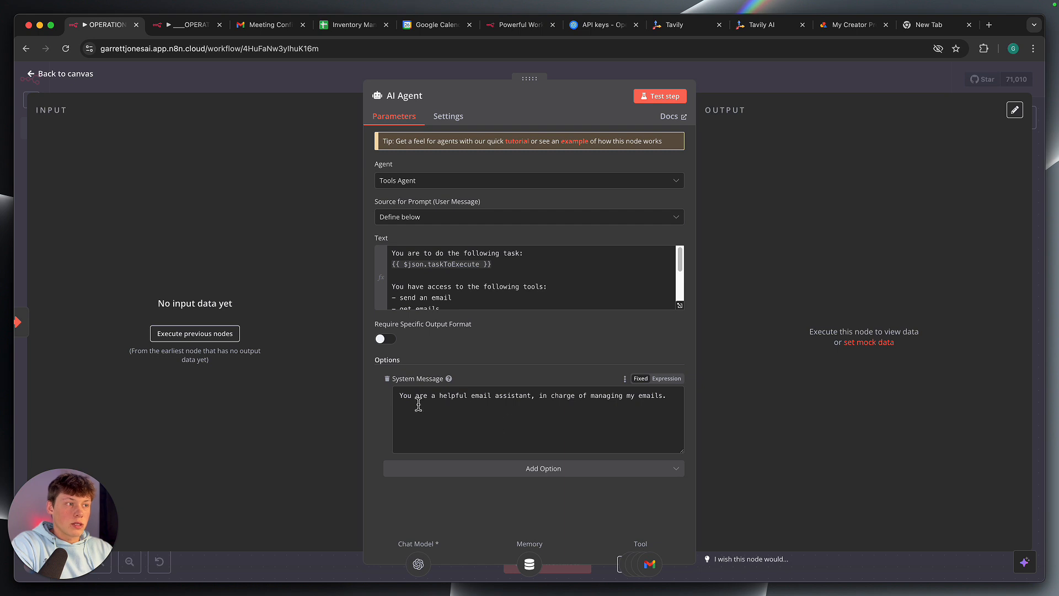
left_click(680, 305)
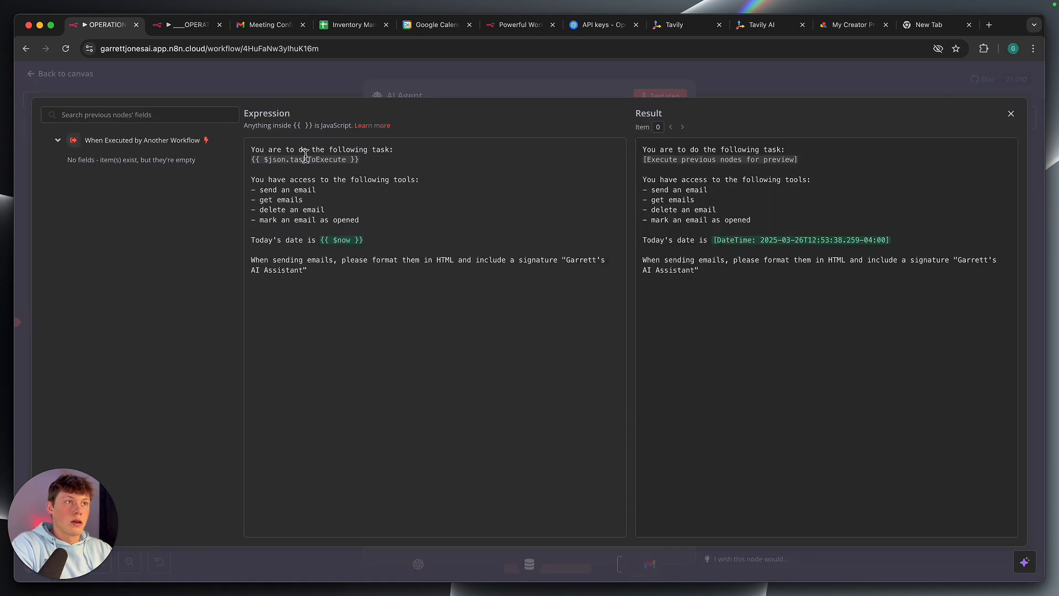
left_click(258, 151)
left_click_drag(259, 151, 374, 164)
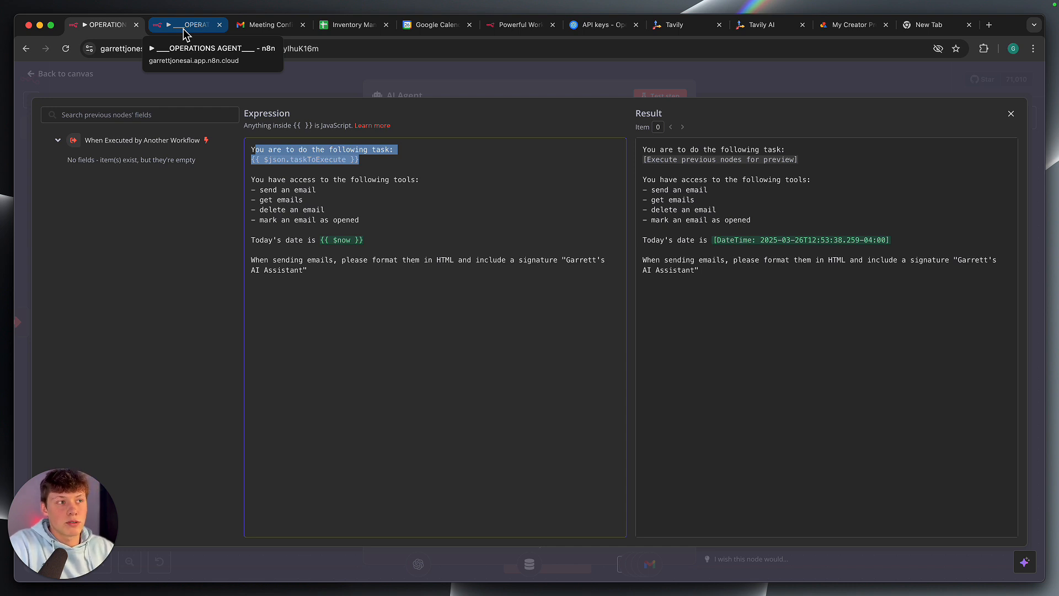
left_click(170, 251)
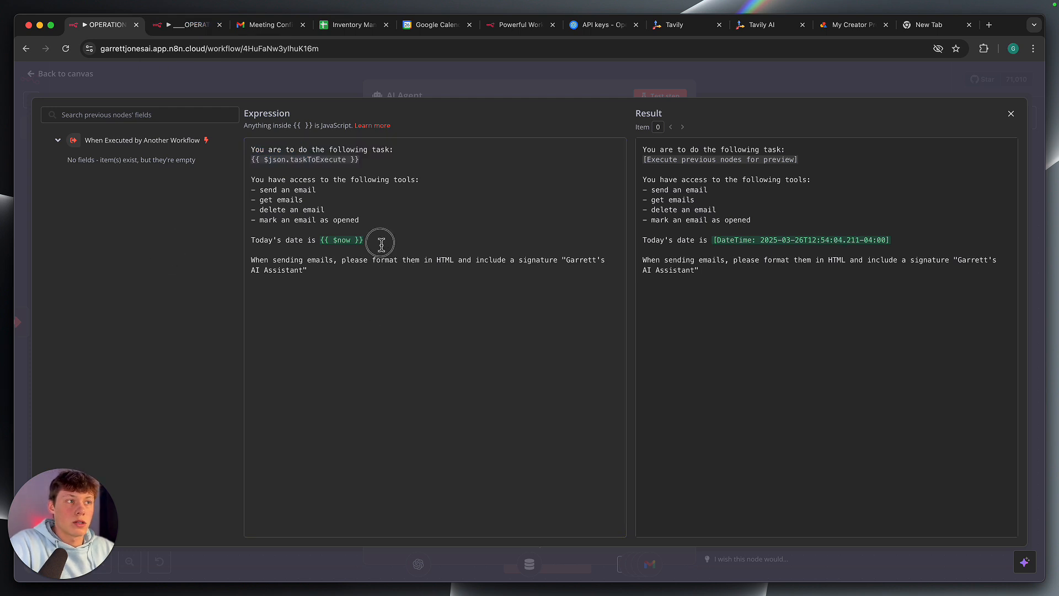
Review the prompt's current-date line and its instructions on HTML formatting and the email signature
triple_click(382, 244)
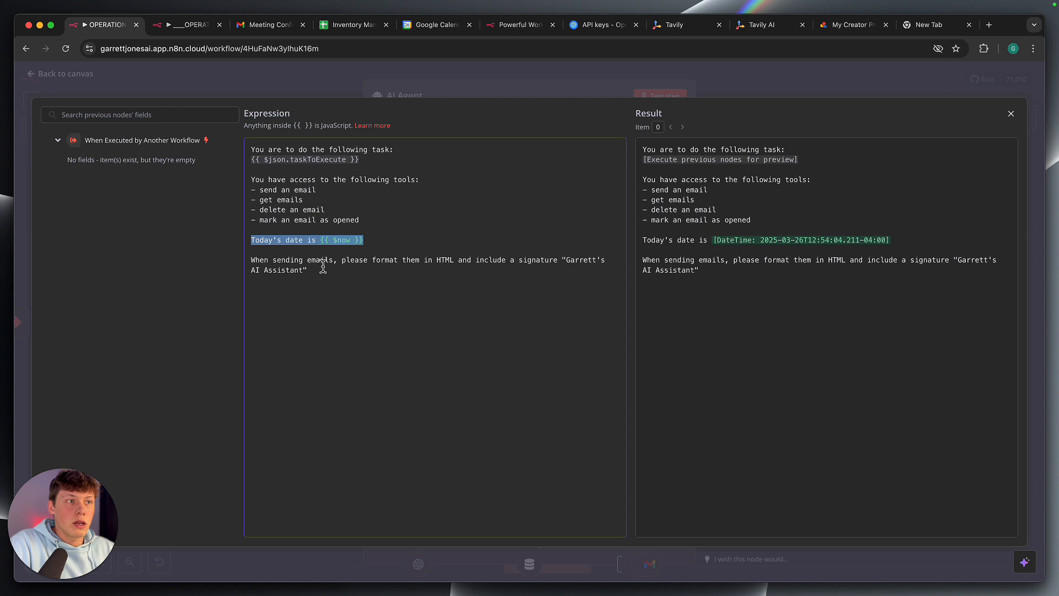
left_click(323, 265)
triple_click(377, 263)
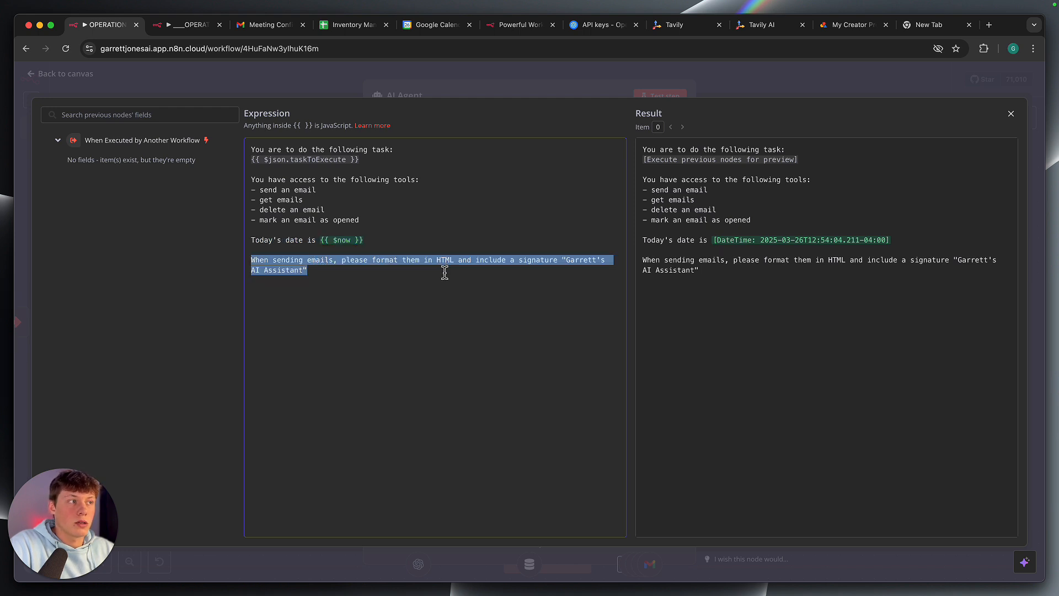
left_click(444, 272)
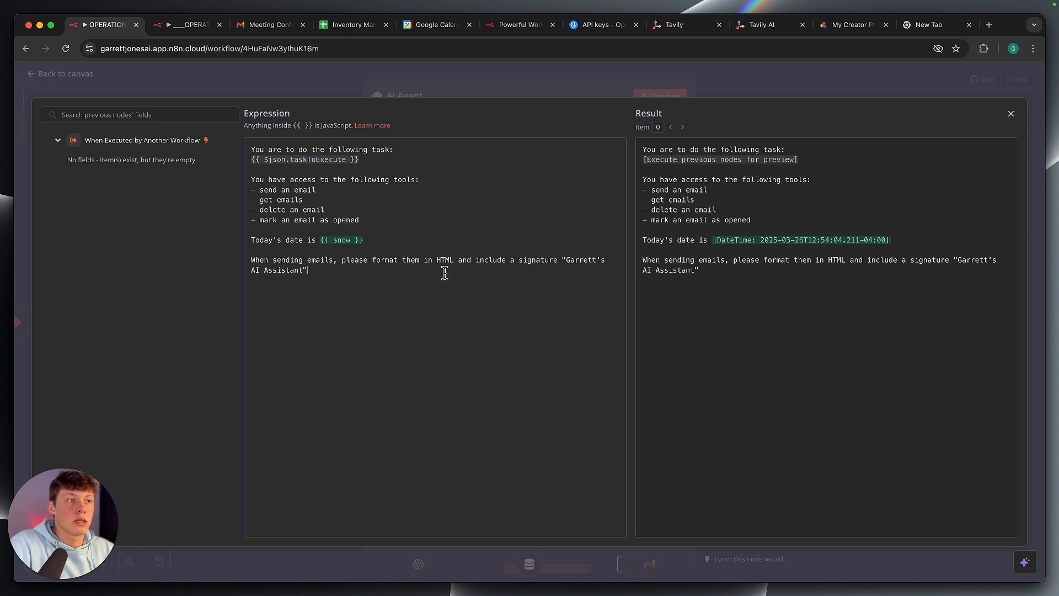
triple_click(445, 273)
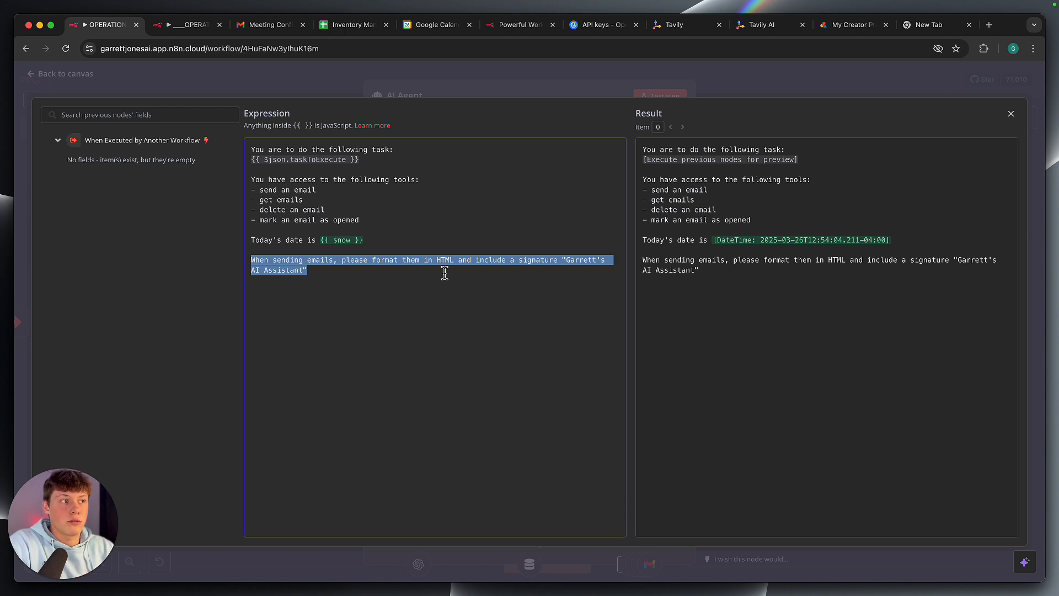
left_click(445, 272)
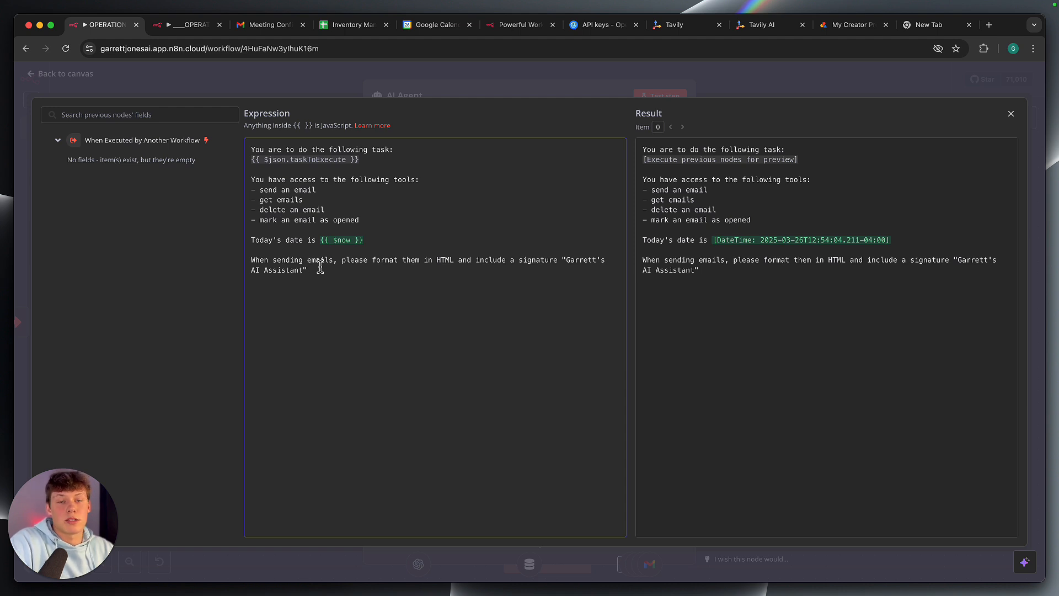
Add the line "Use a friendly tone" as a new paragraph at the end of the AI Agent's prompt
key("Return")
key("Return")
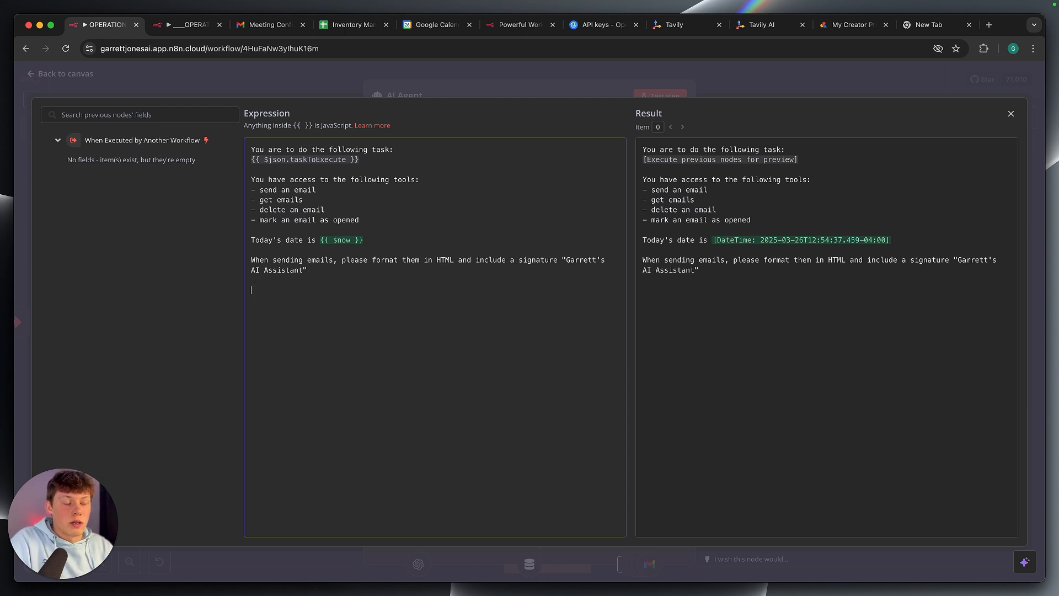
type("Use a frinedly")
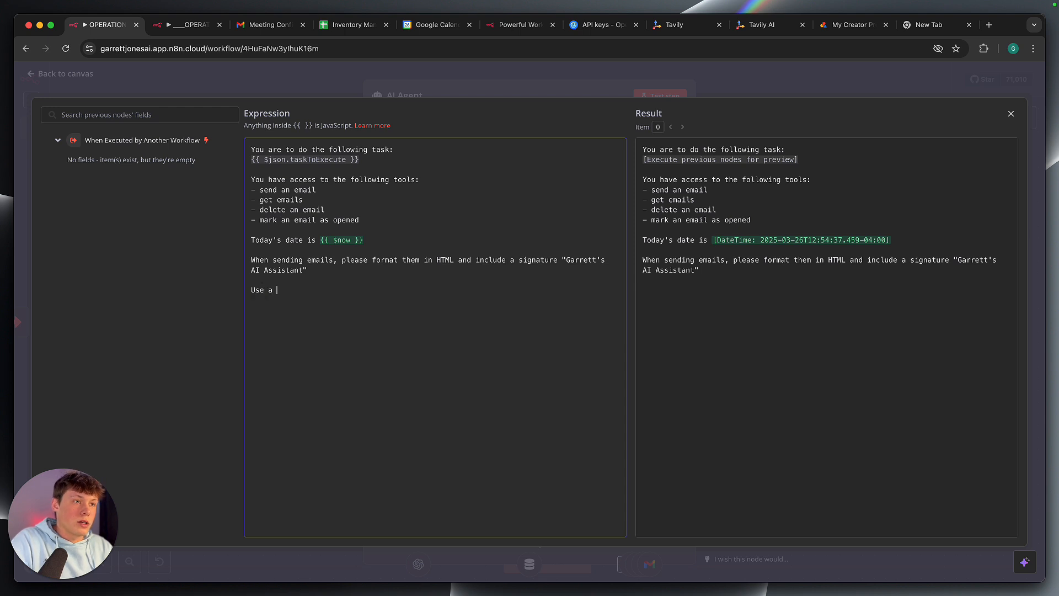
key("BackSpace")
key("BackSpace")
key("BackSpace")
key("BackSpace")
key("BackSpace")
key("BackSpace")
key("BackSpace")
key("BackSpace")
key("BackSpace")
type("frei")
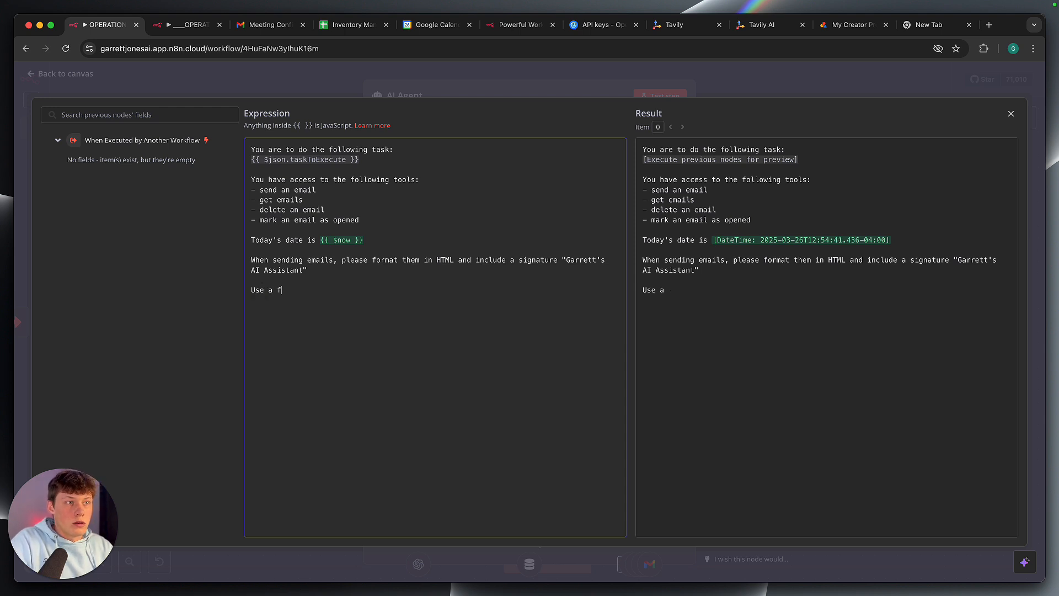
key("BackSpace")
key("BackSpace")
type("iednly")
key("BackSpace")
key("BackSpace")
key("BackSpace")
key("BackSpace")
type("dnly")
key("BackSpace")
key("BackSpace")
key("BackSpace")
key("BackSpace")
type("ndly tone")
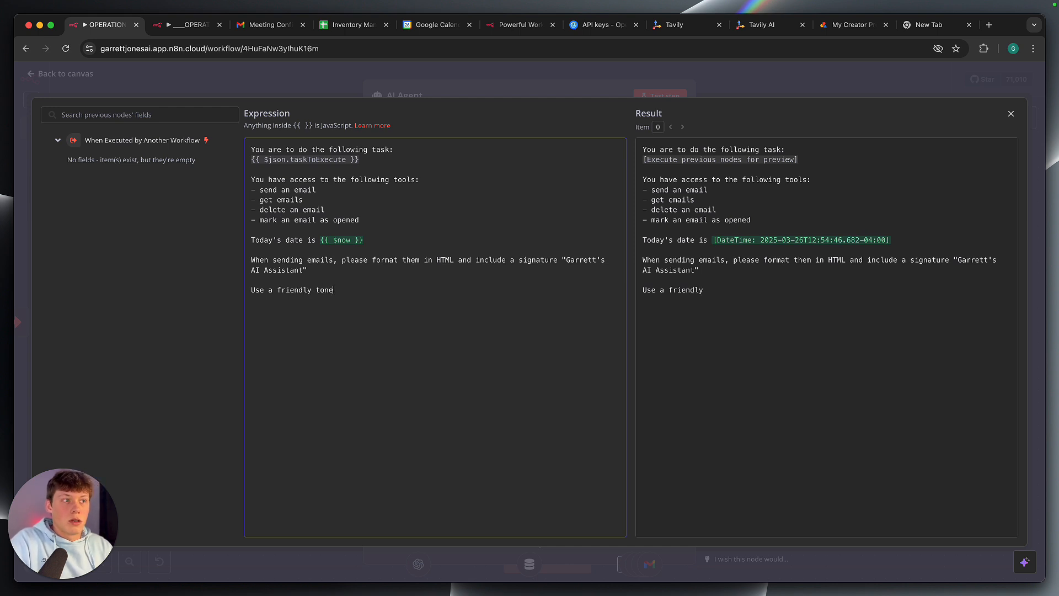
Delete the friendly-tone line from the prompt and close the AI Agent node to return to the canvas
key("super+BackSpace")
key("super+BackSpace")
key("super+BackSpace")
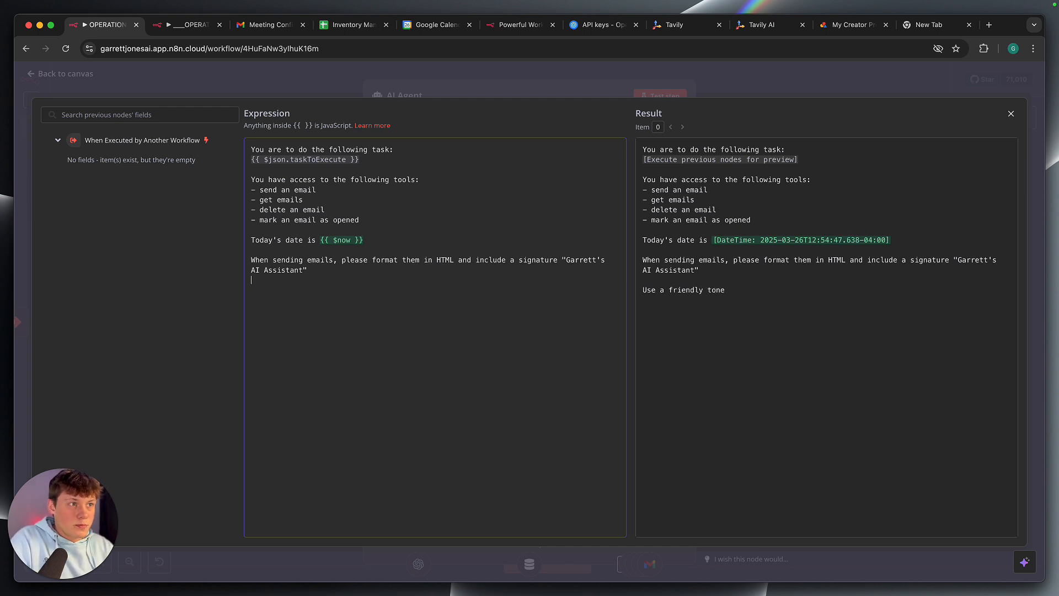
left_click(175, 309)
left_click(368, 94)
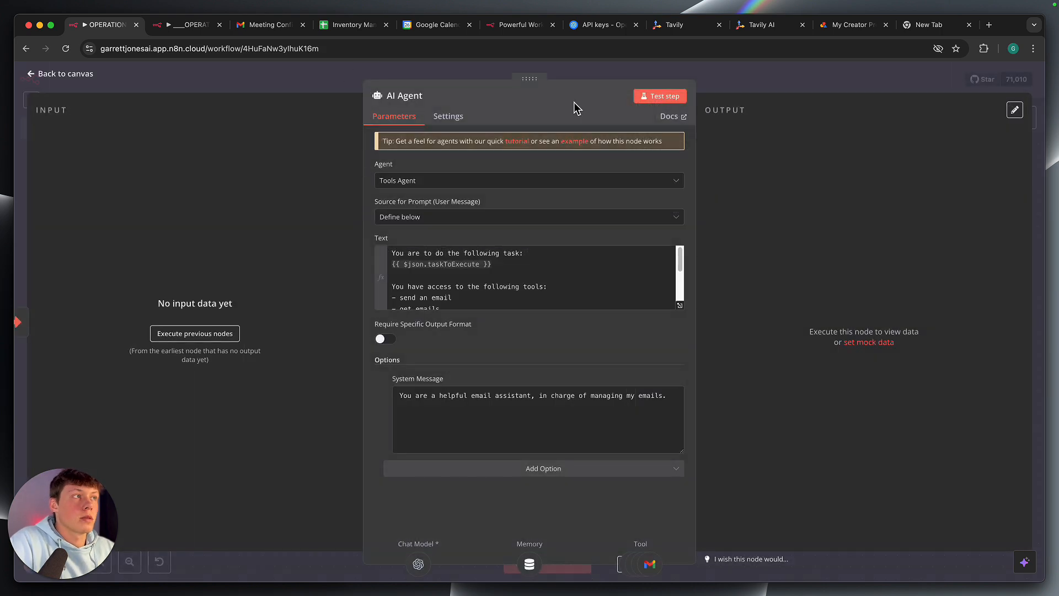
left_click(767, 77)
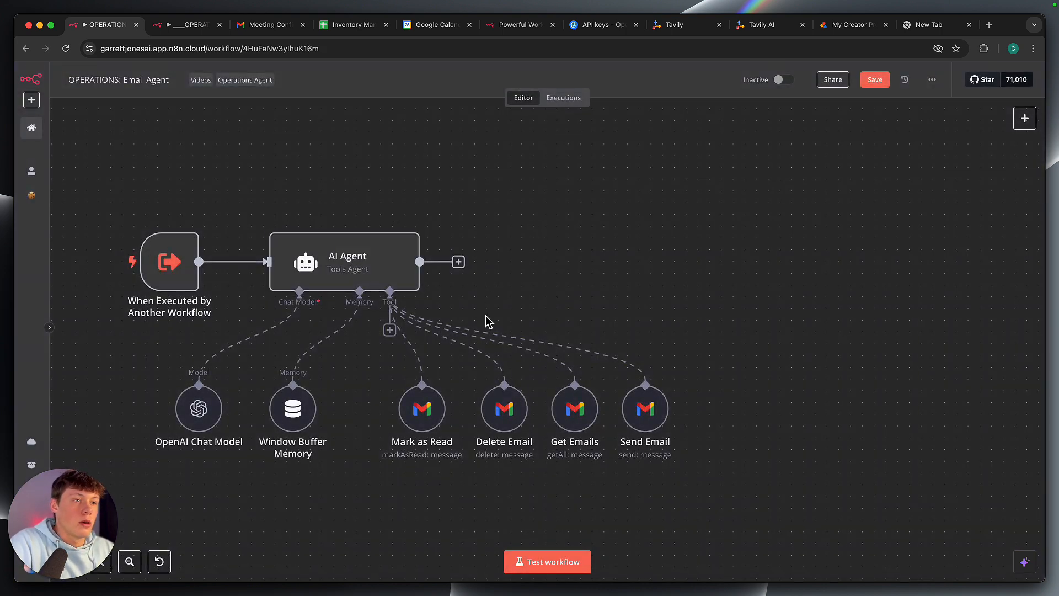
Create a new Gmail OAuth2 credential from the Mark as Read tool and start its Google sign-in
scroll(486, 319, "up", 5)
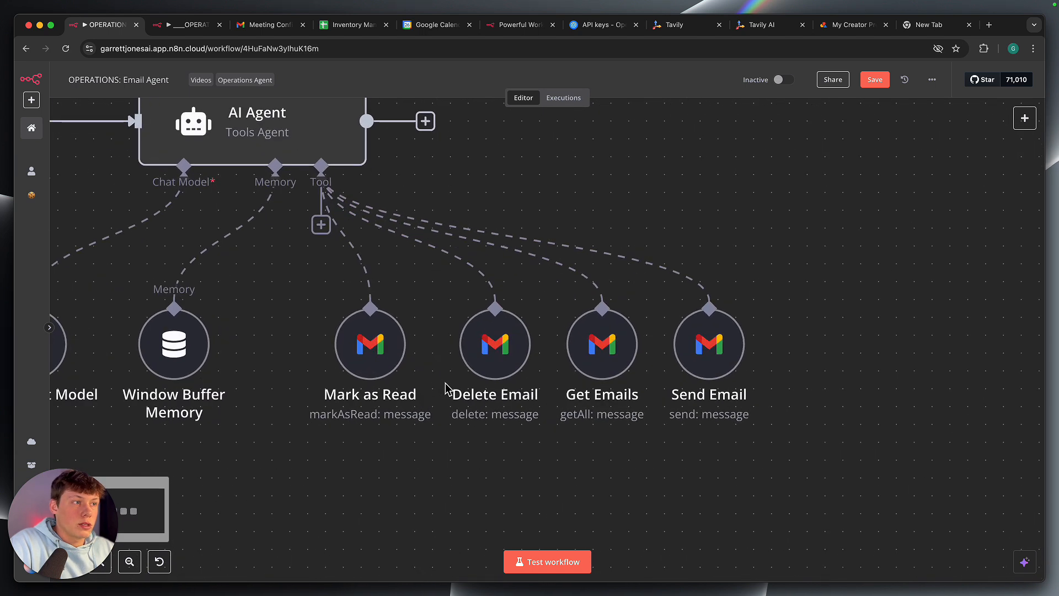
left_click_drag(386, 361, 368, 339)
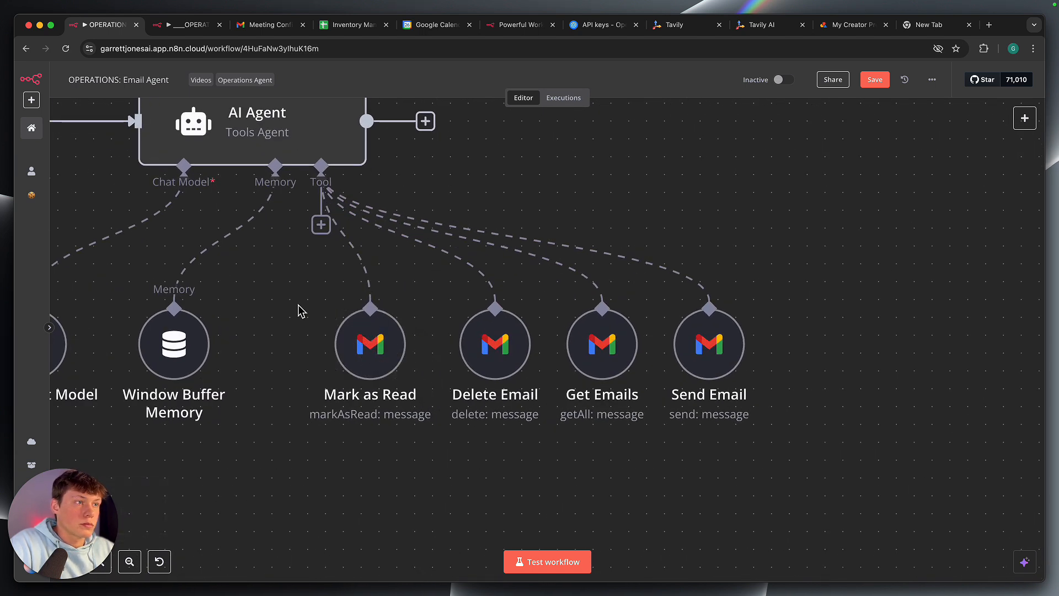
double_click(373, 348)
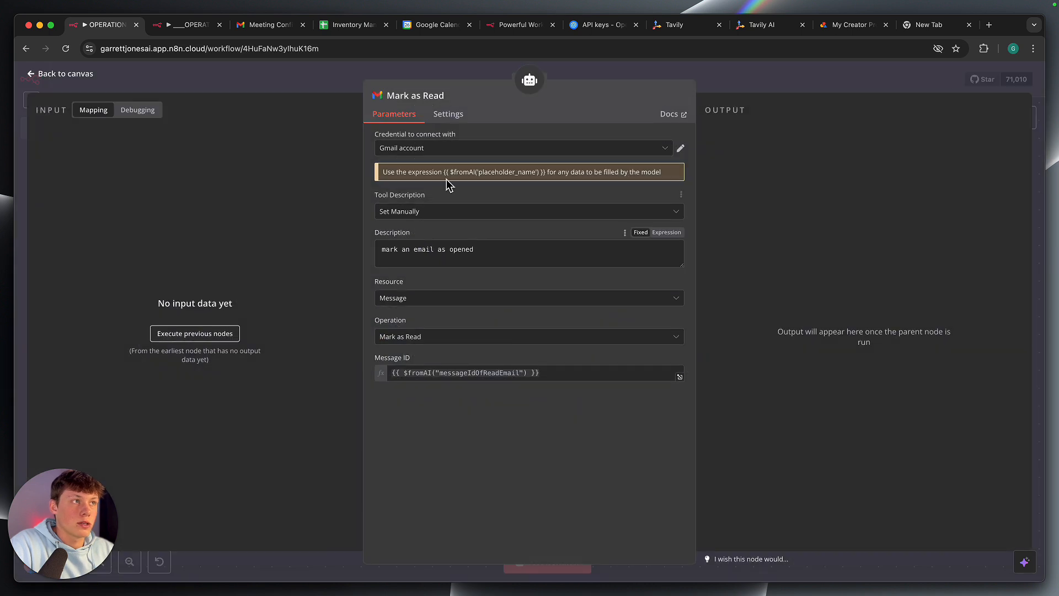
left_click(444, 148)
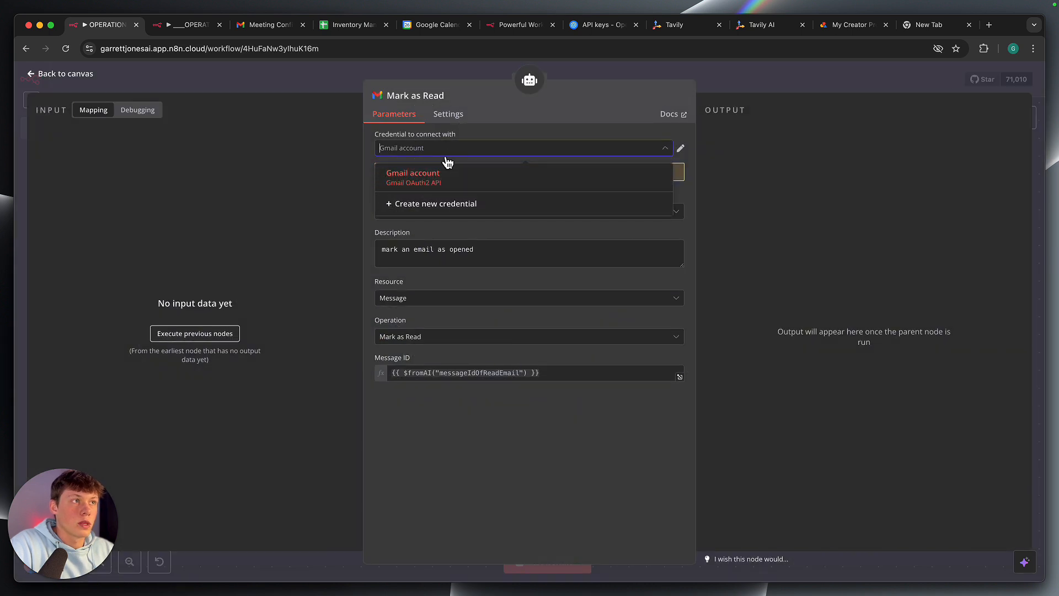
left_click(443, 204)
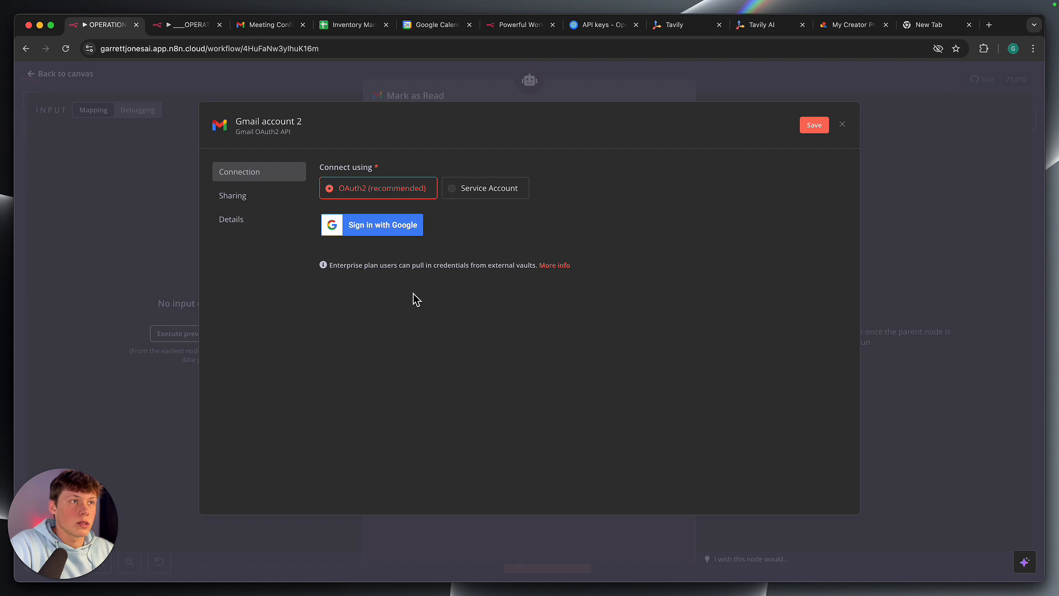
left_click(406, 231)
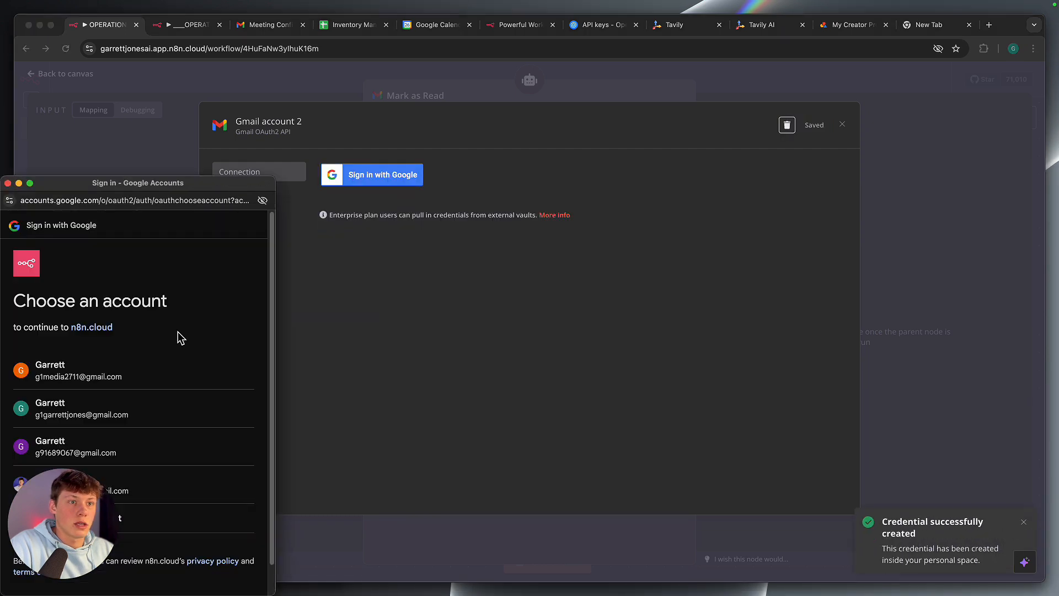
Choose a Google account for the sign-in and move the consent window to the middle of the screen
scroll(174, 359, "down", 2)
left_click(154, 458)
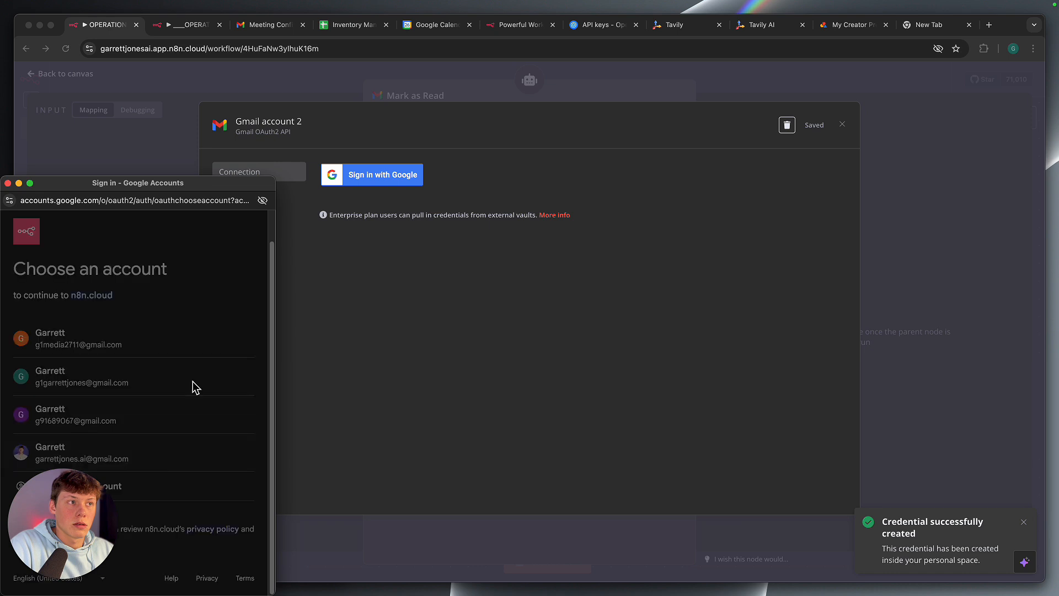
scroll(142, 408, "down", 3)
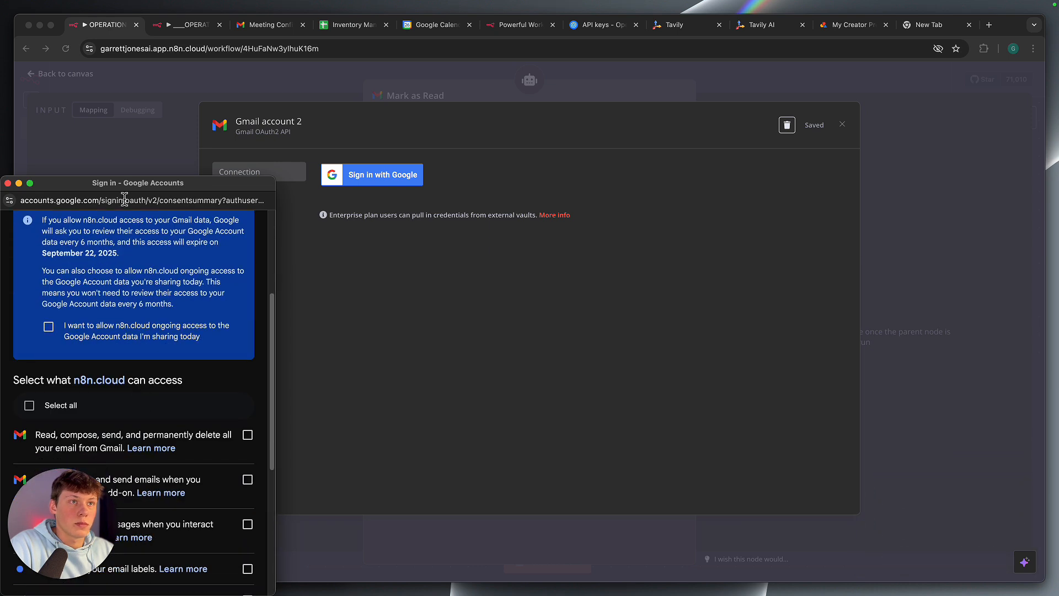
left_click_drag(124, 182, 500, 87)
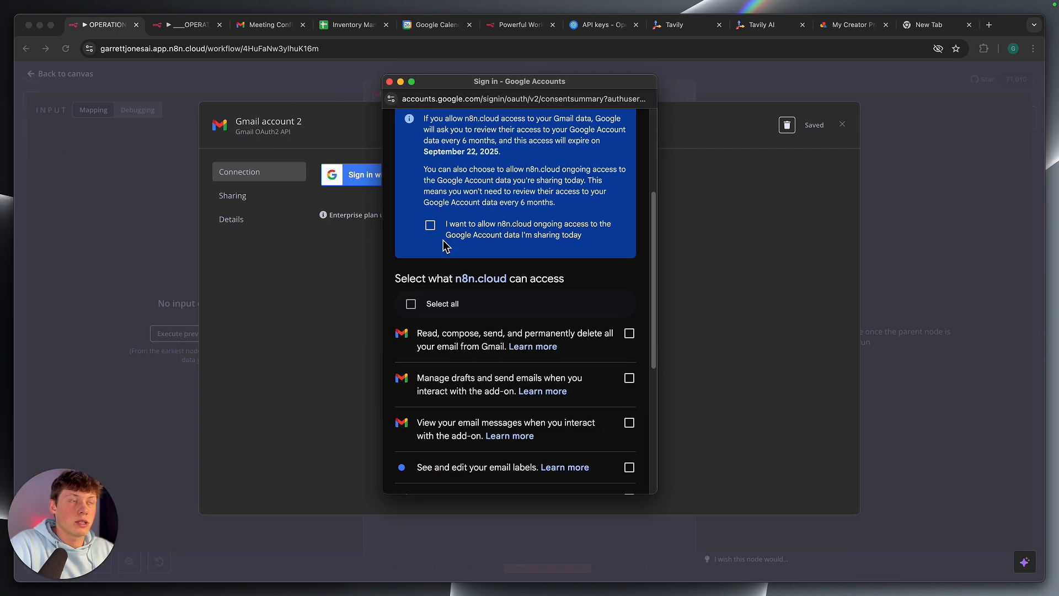
Select all Gmail permissions for n8n.cloud on the consent page, but abandon it and close the credential without connecting
scroll(446, 246, "down", 5)
left_click_drag(431, 158, 516, 442)
left_click(518, 453)
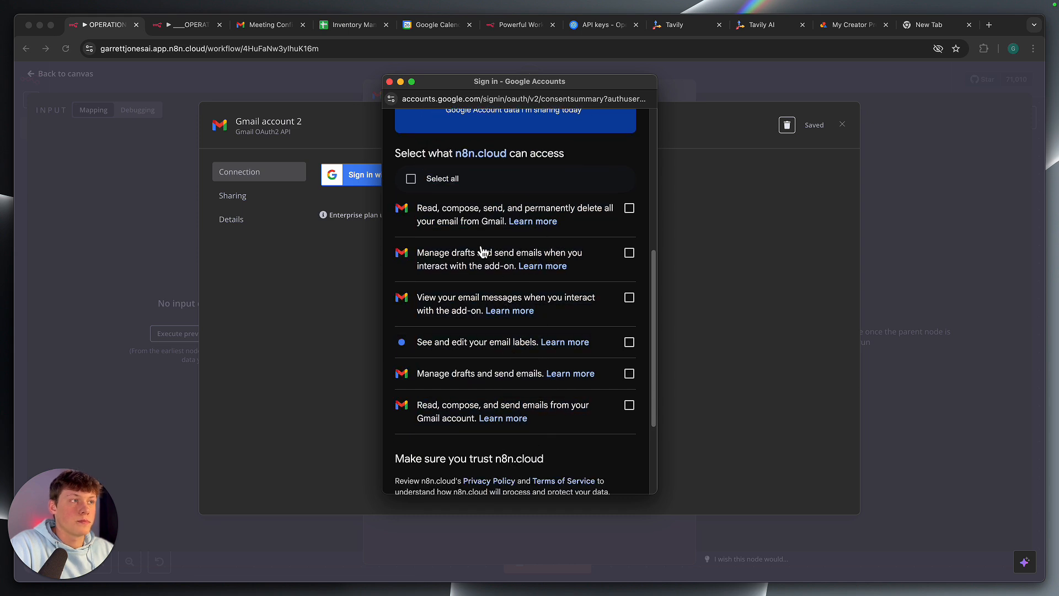
left_click(411, 179)
scroll(504, 337, "down", 3)
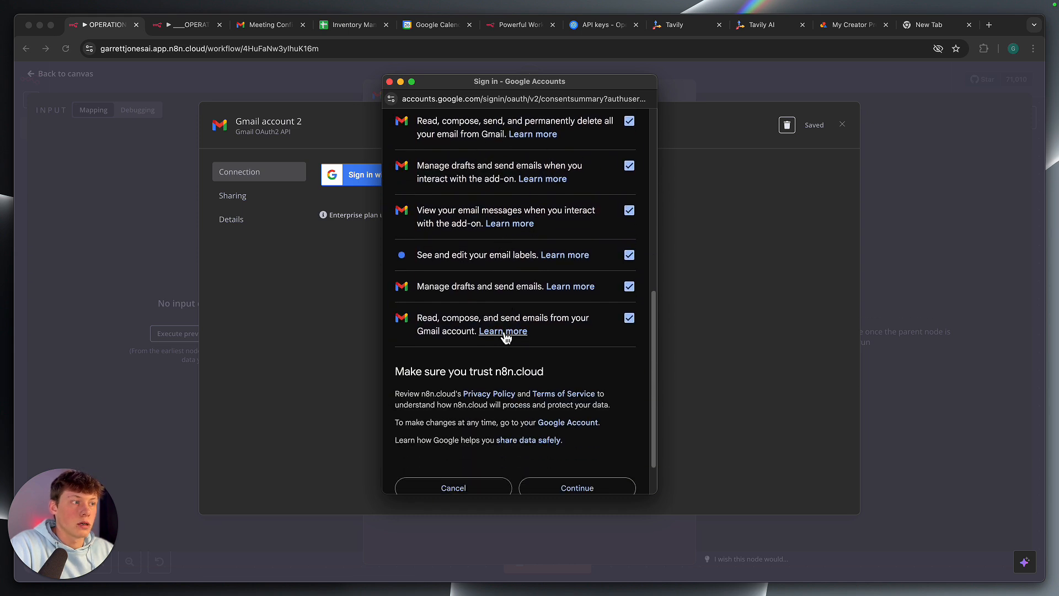
scroll(506, 338, "down", 2)
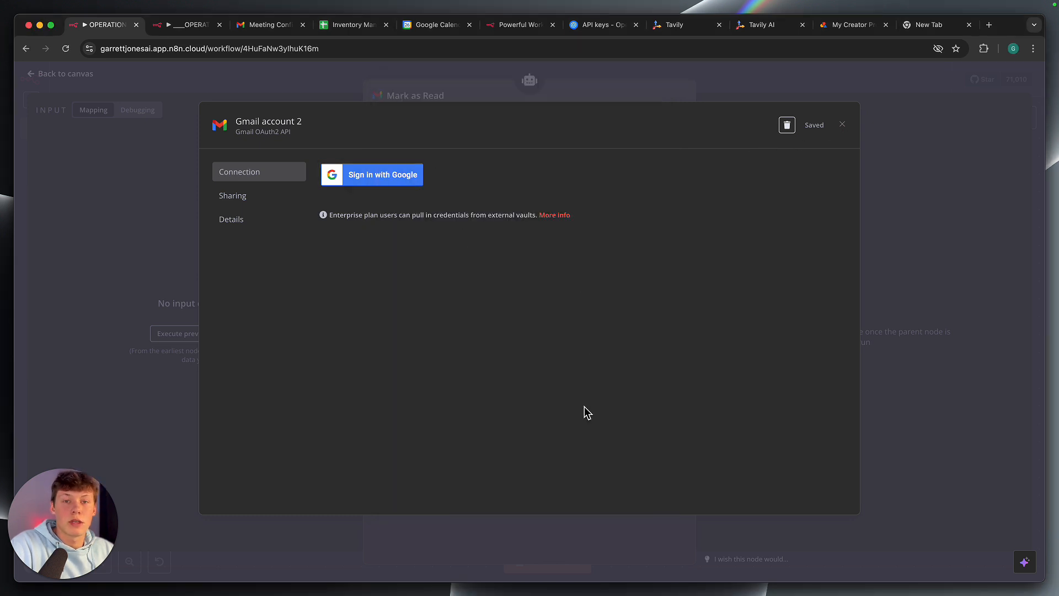
left_click(840, 127)
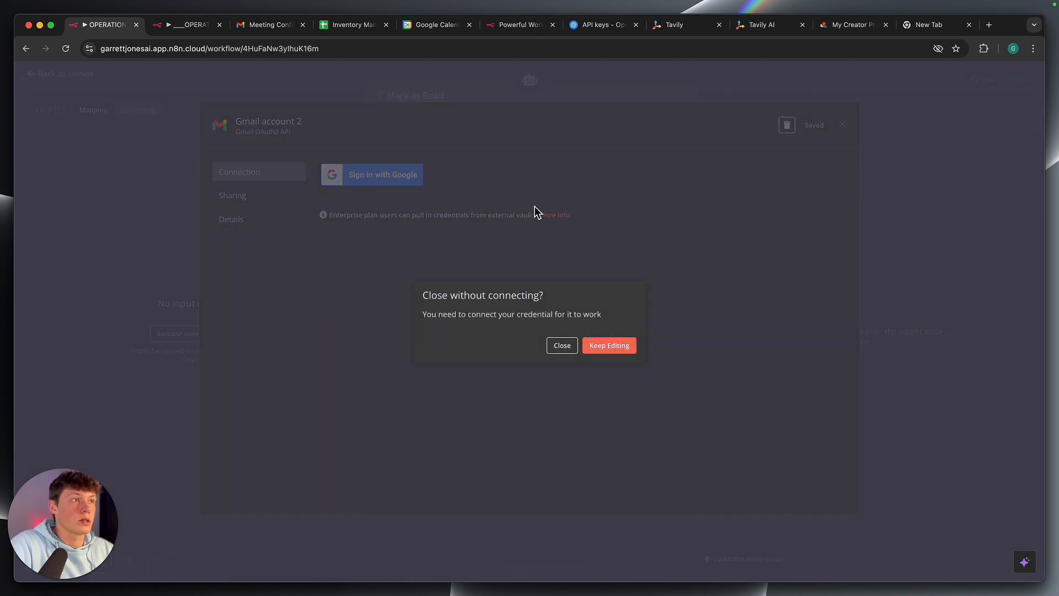
left_click(570, 351)
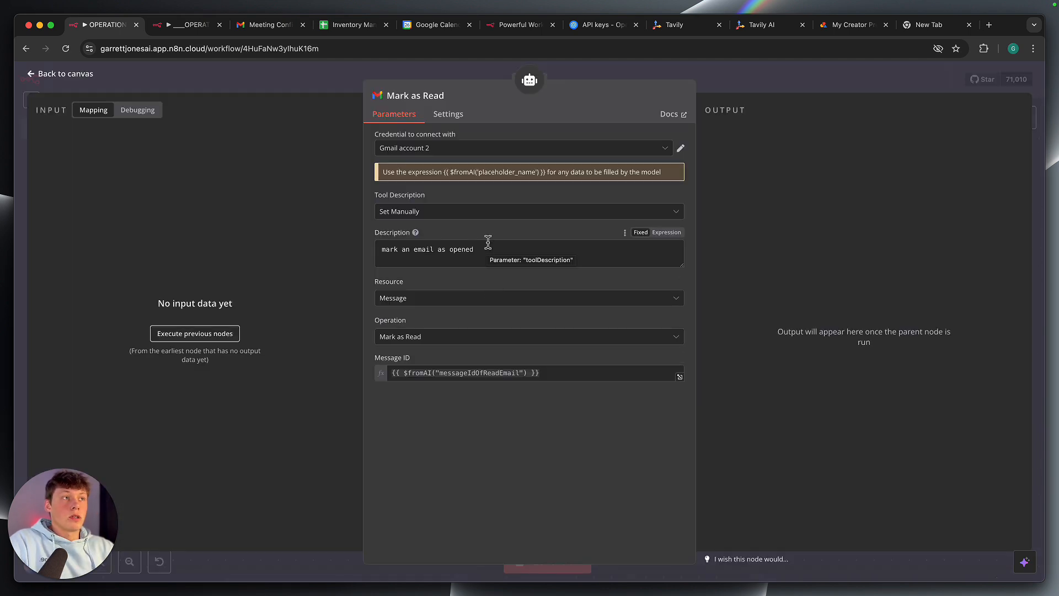
Examine the Mark as Read tool's Tool Description, Resource and Operation options without changing them
left_click(441, 214)
left_click(438, 228)
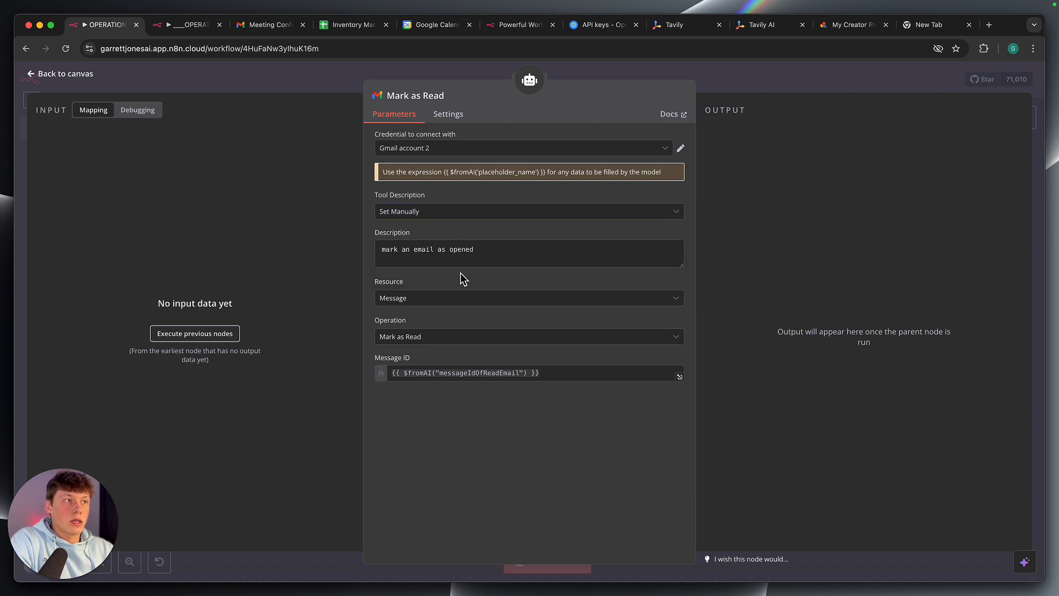
left_click(474, 299)
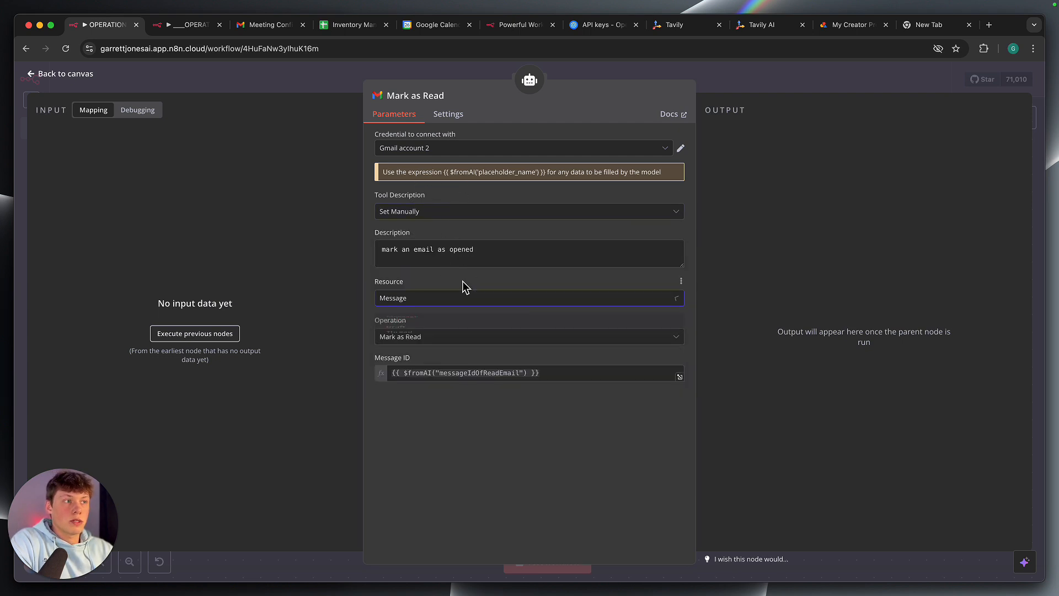
left_click(461, 302)
left_click(458, 281)
left_click(463, 339)
left_click(461, 318)
left_click(463, 337)
left_click(449, 320)
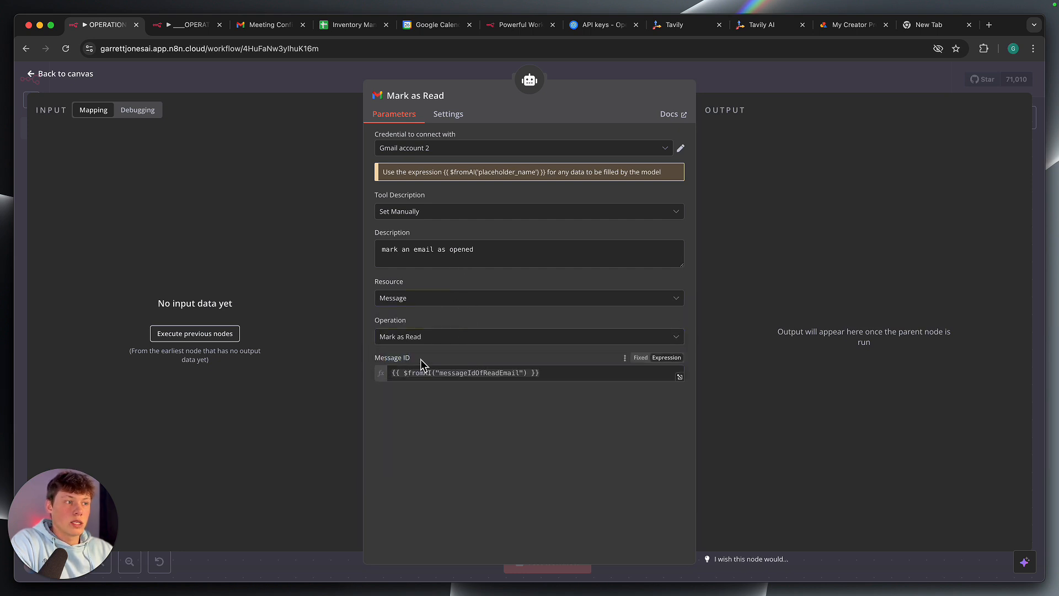
Review the $fromAI expression in the Mark as Read tool's Message ID and return to the canvas
left_click_drag(399, 375, 507, 370)
left_click(484, 357)
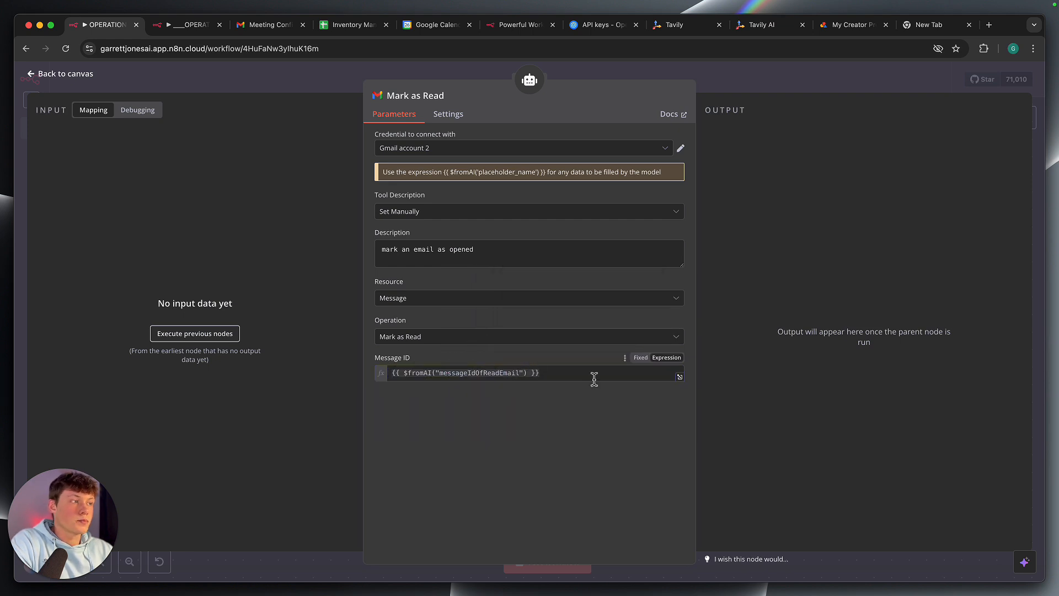
left_click_drag(436, 373, 522, 374)
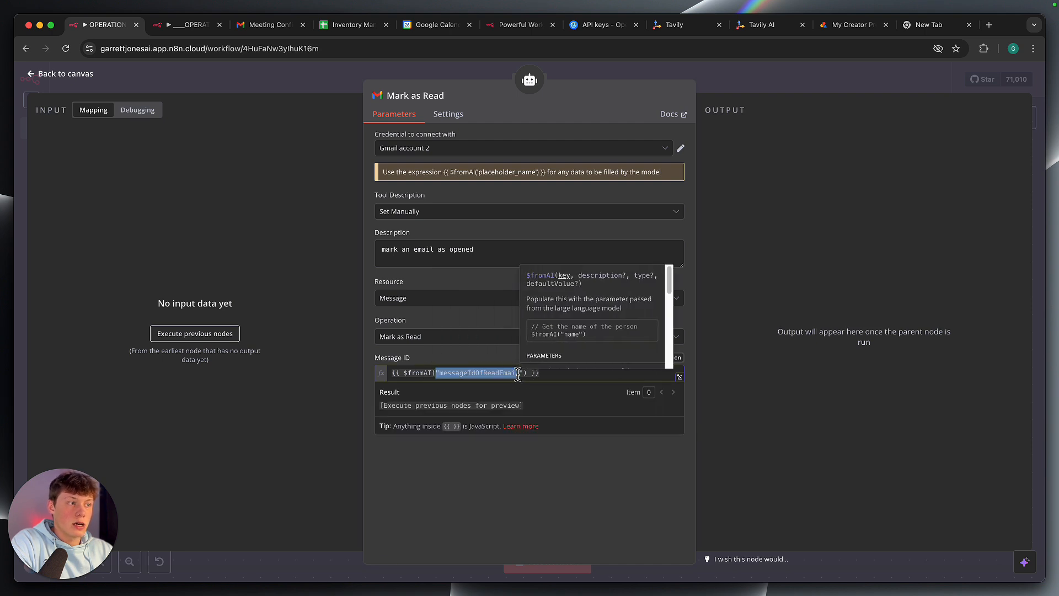
left_click(499, 373)
left_click(452, 353)
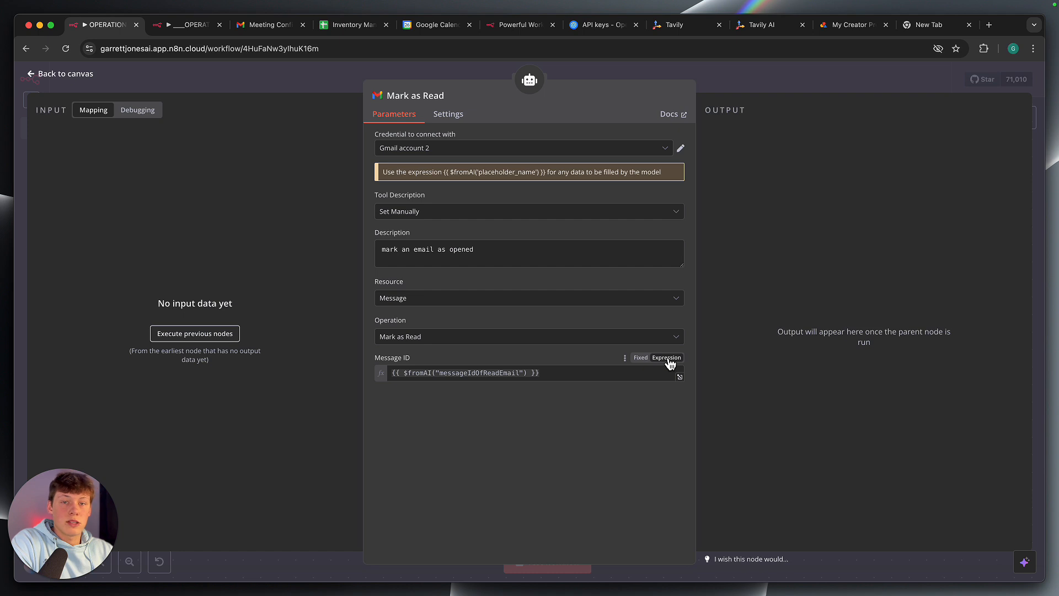
left_click(764, 73)
Open the Delete Email tool, review its Message ID expression and return to the canvas
double_click(532, 346)
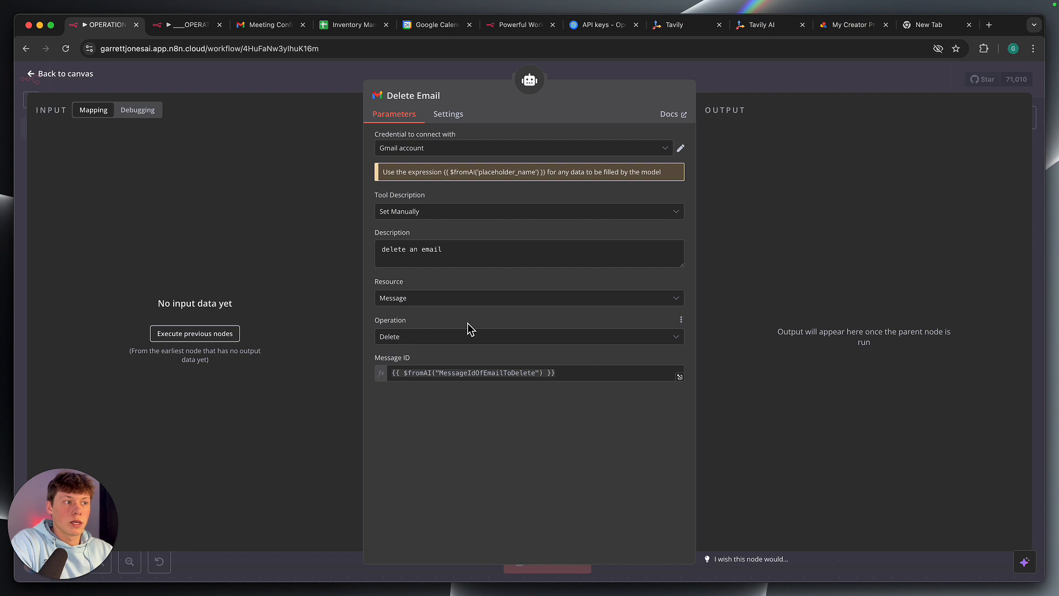
left_click(485, 373)
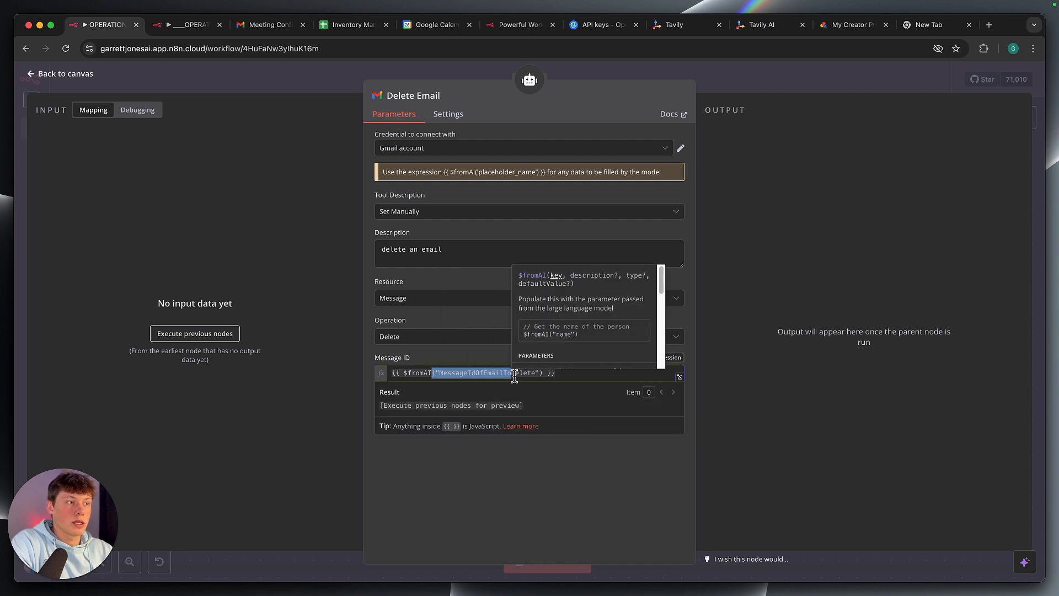
left_click(475, 359)
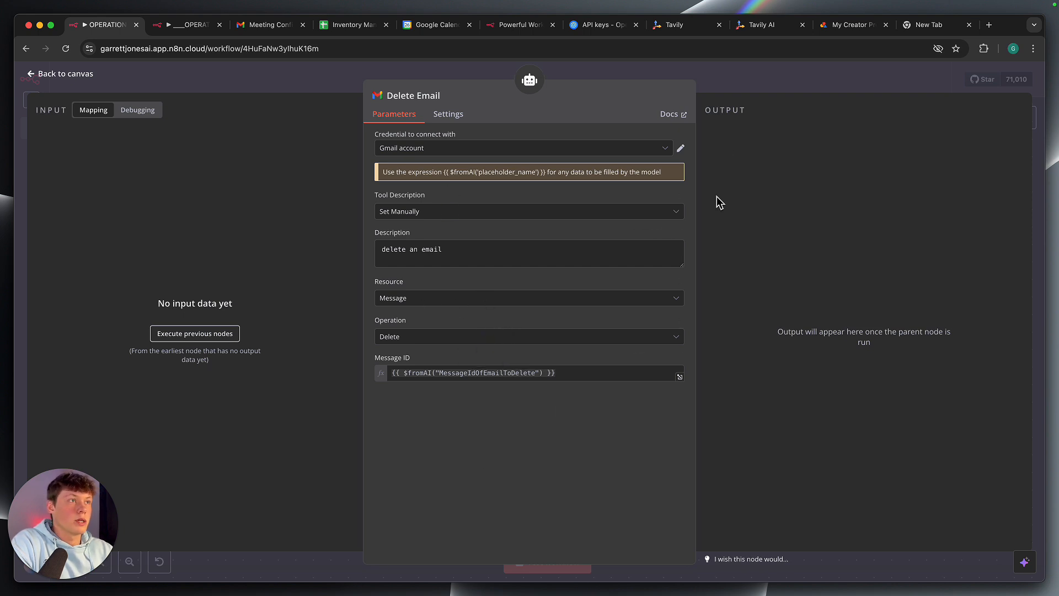
left_click(739, 90)
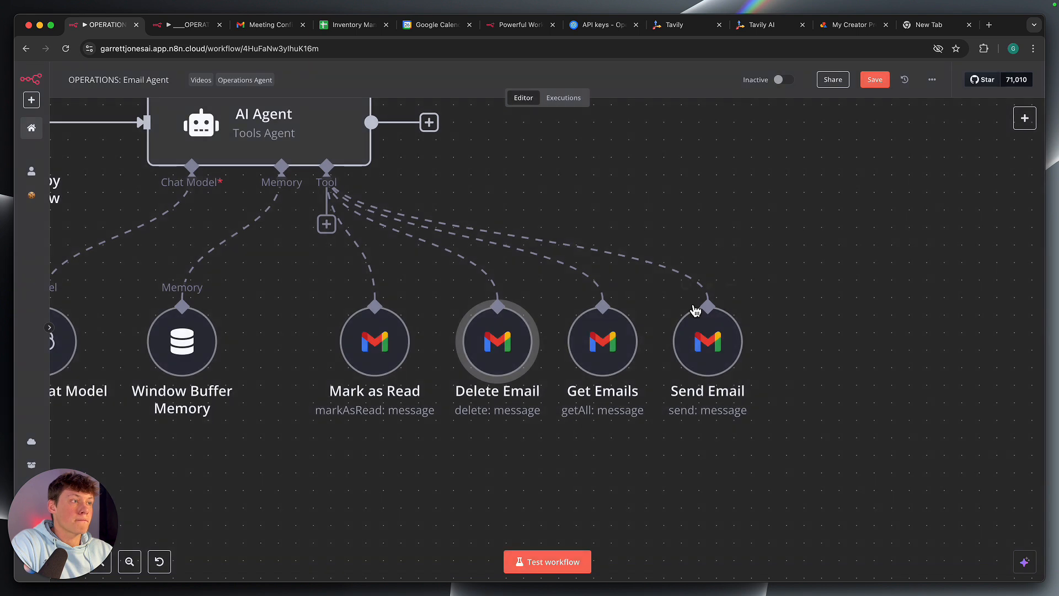
Open the Get Emails tool and look through its parameters from the description down to the filters
double_click(631, 339)
scroll(615, 340, "down", 1)
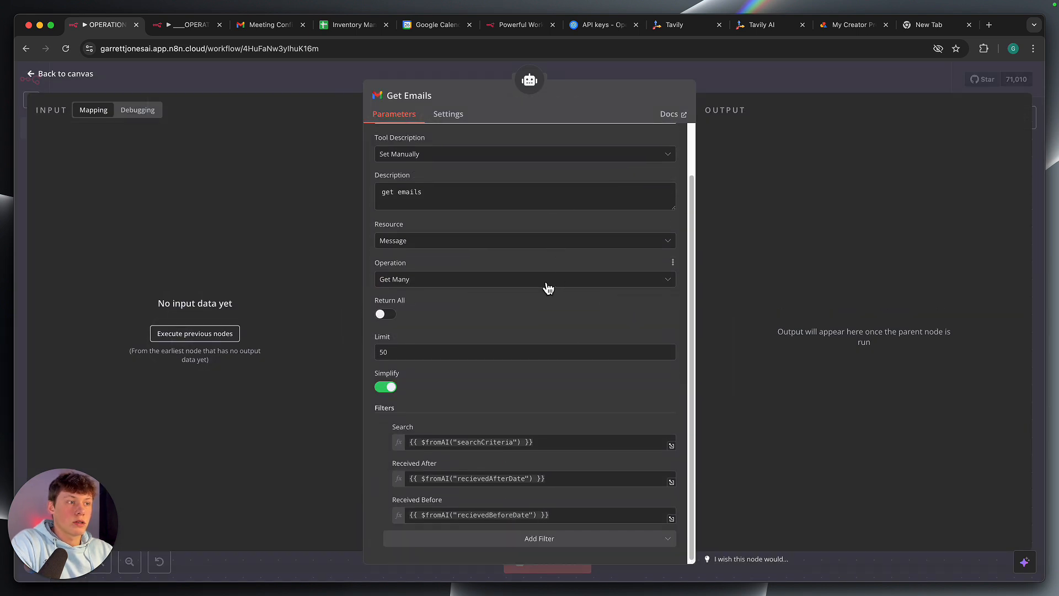
scroll(546, 288, "up", 1)
scroll(546, 288, "down", 3)
left_click(502, 290)
left_click(491, 268)
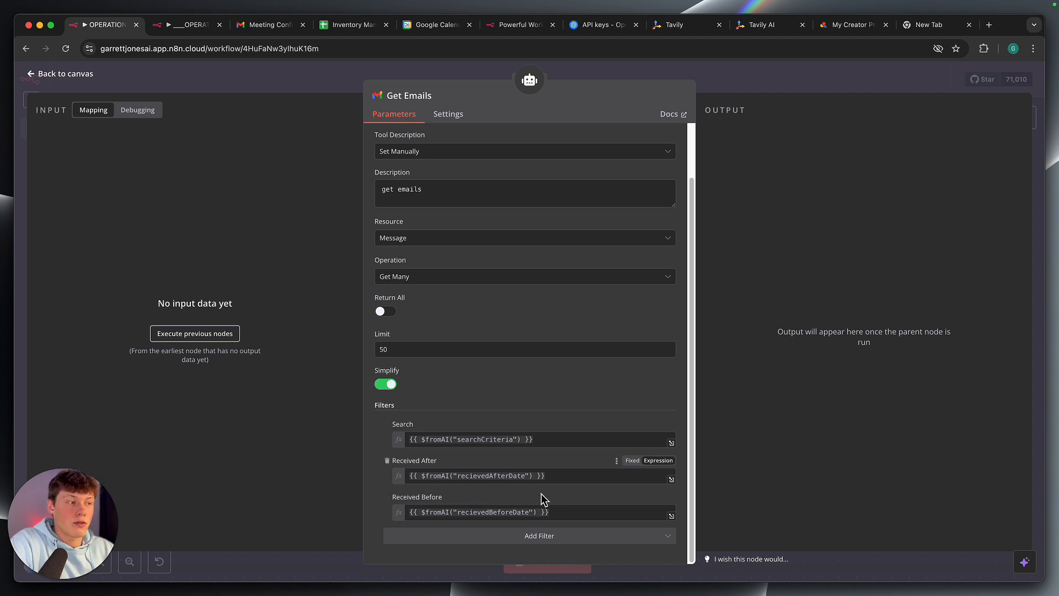
Review the searchCriteria expression in the Get Emails tool's Search filter
scroll(507, 430, "up", 2)
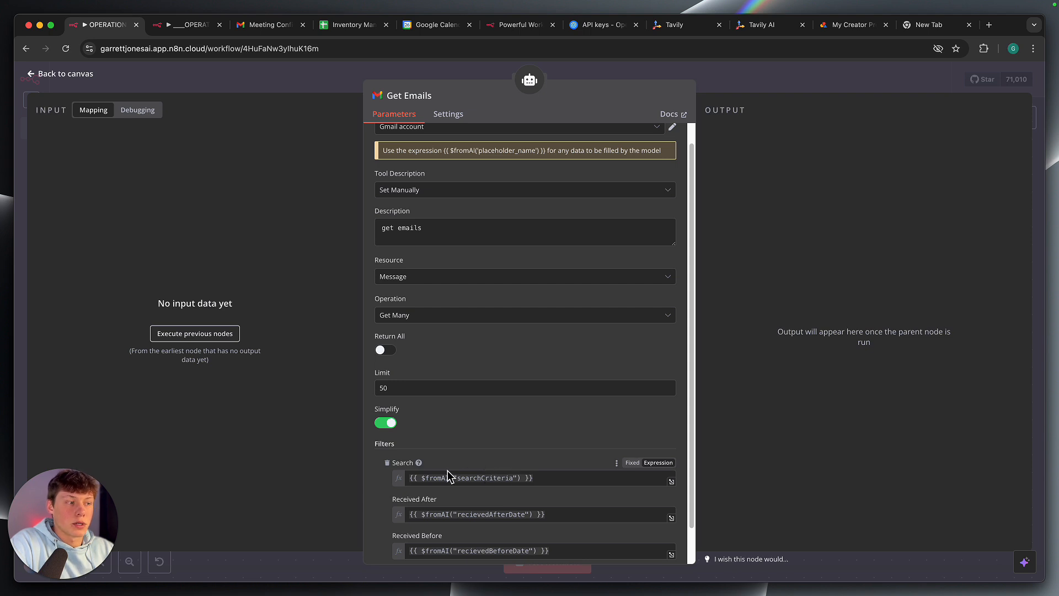
left_click_drag(453, 478, 493, 477)
left_click(478, 463)
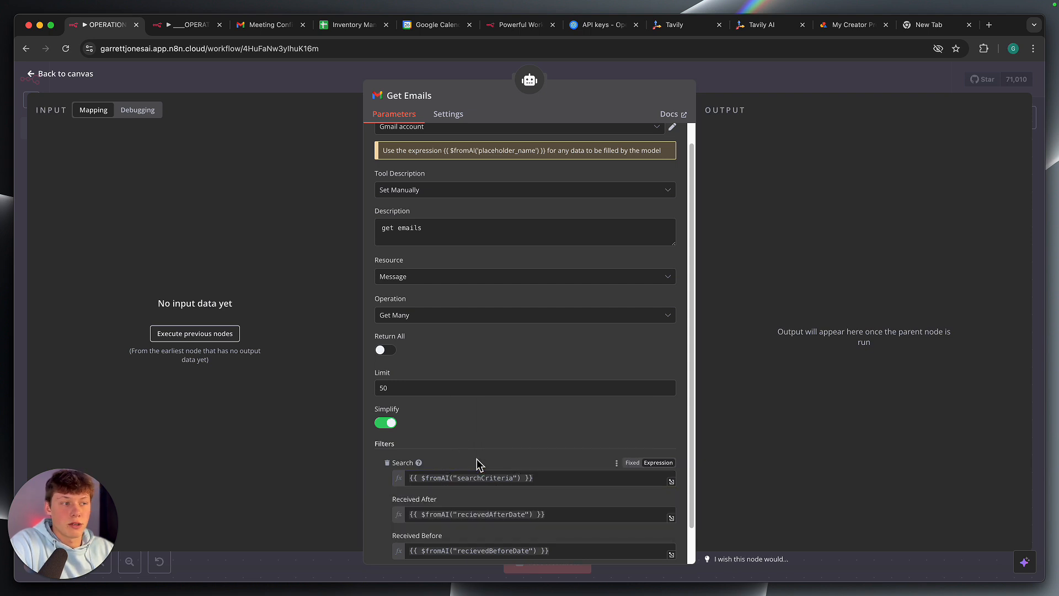
scroll(477, 458, "up", 1)
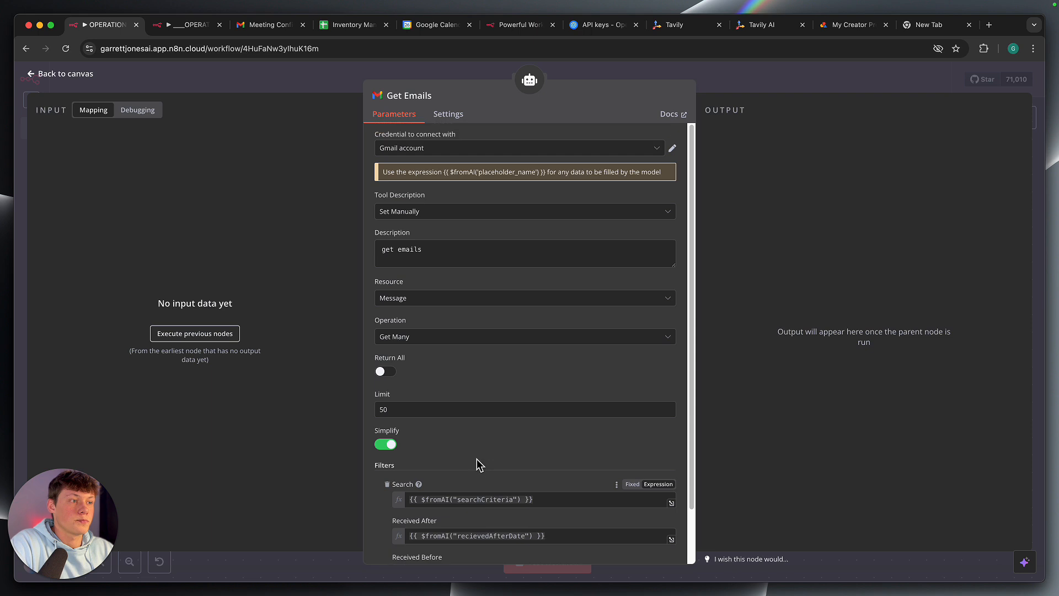
Examine the available Resource and Operation choices of the Get Emails tool, keeping Message and Get Many
left_click(453, 301)
left_click(450, 297)
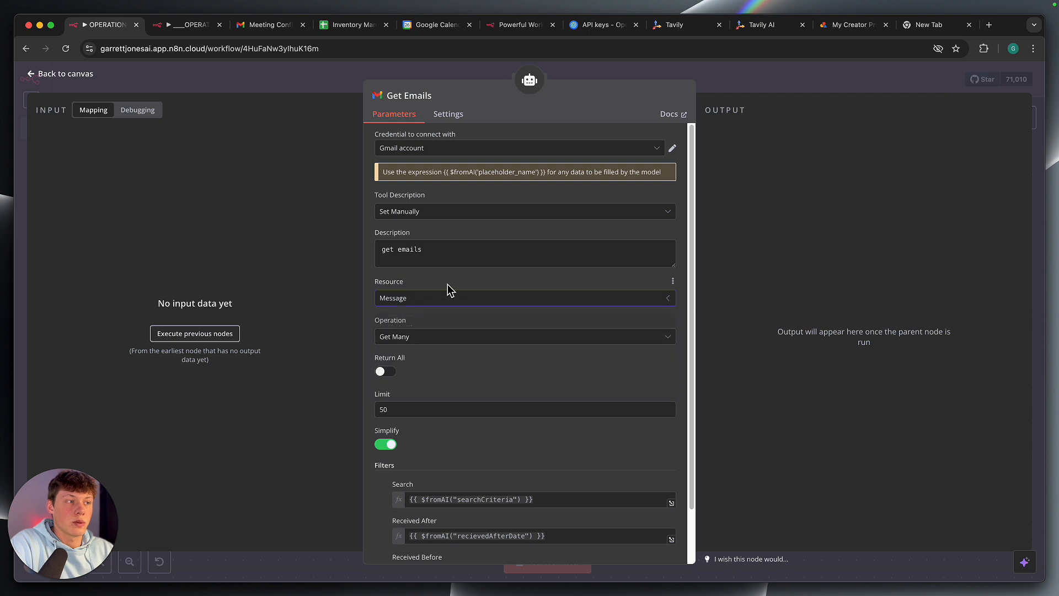
scroll(448, 326, "down", 1)
left_click(447, 326)
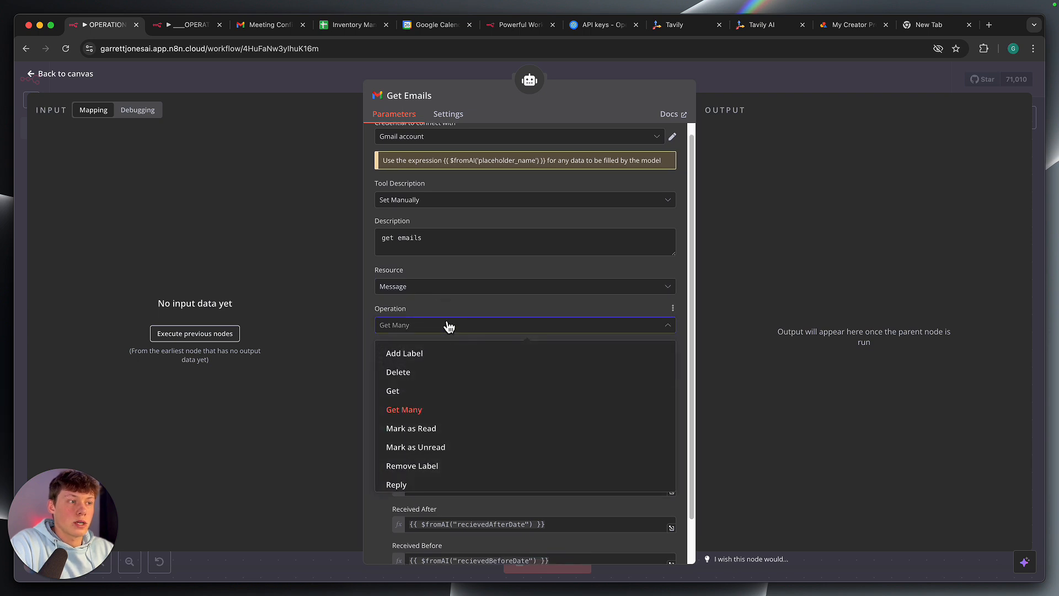
left_click(445, 320)
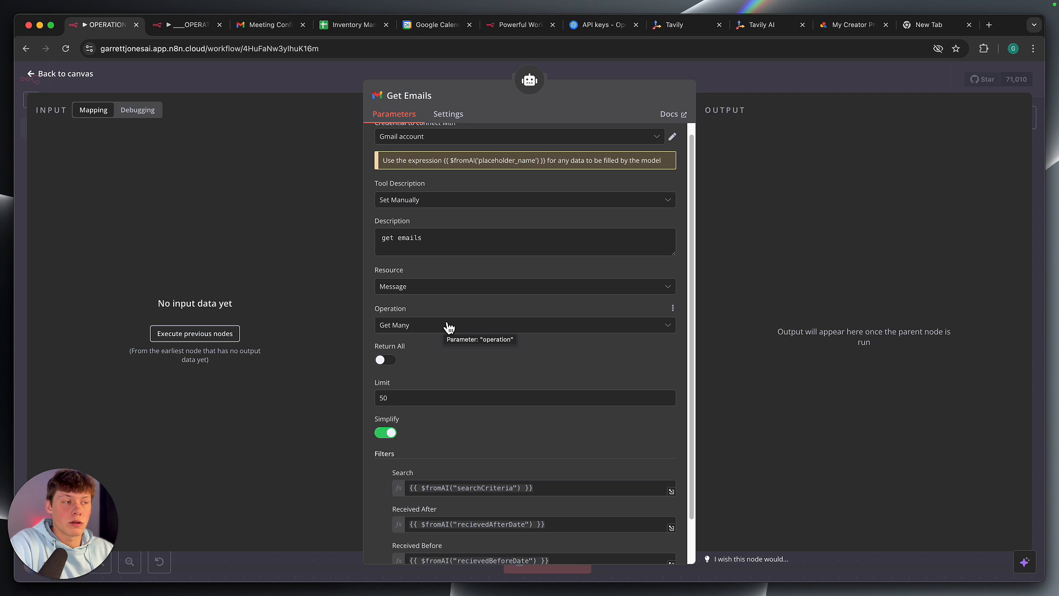
left_click(449, 327)
left_click(447, 312)
Review the Get Emails tool's Search, Received After and Received Before filters and the additional filter choices, and return to the canvas
scroll(476, 385, "down", 1)
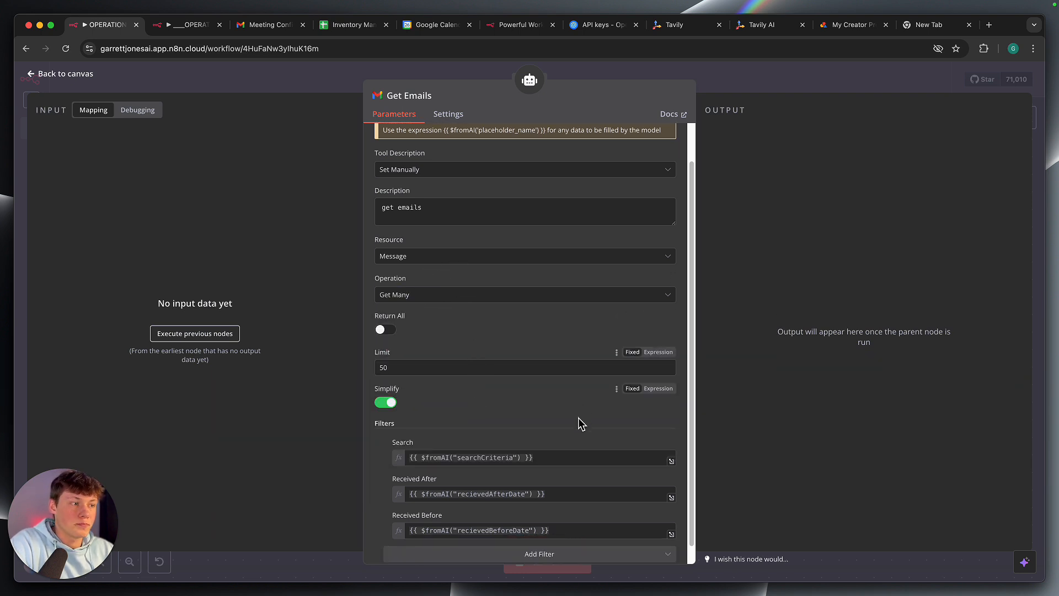
scroll(580, 420, "down", 1)
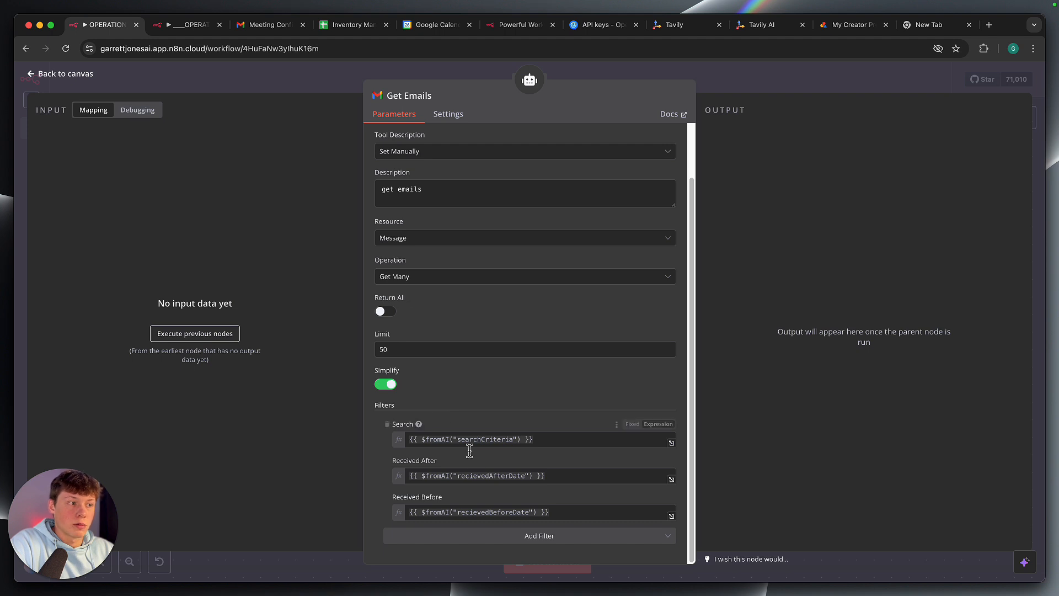
left_click(494, 538)
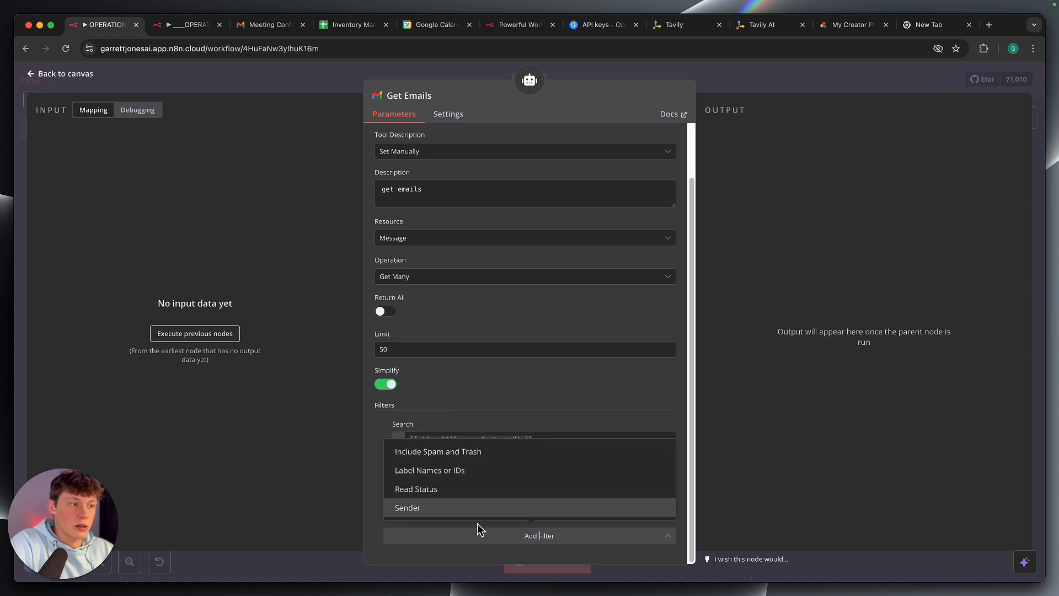
left_click(373, 531)
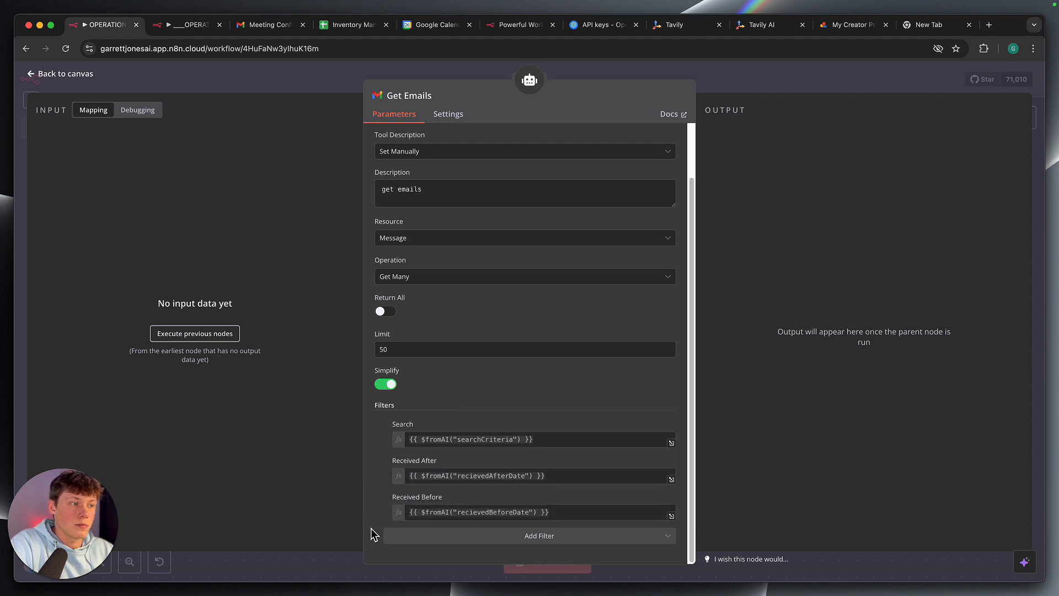
scroll(461, 473, "up", 1)
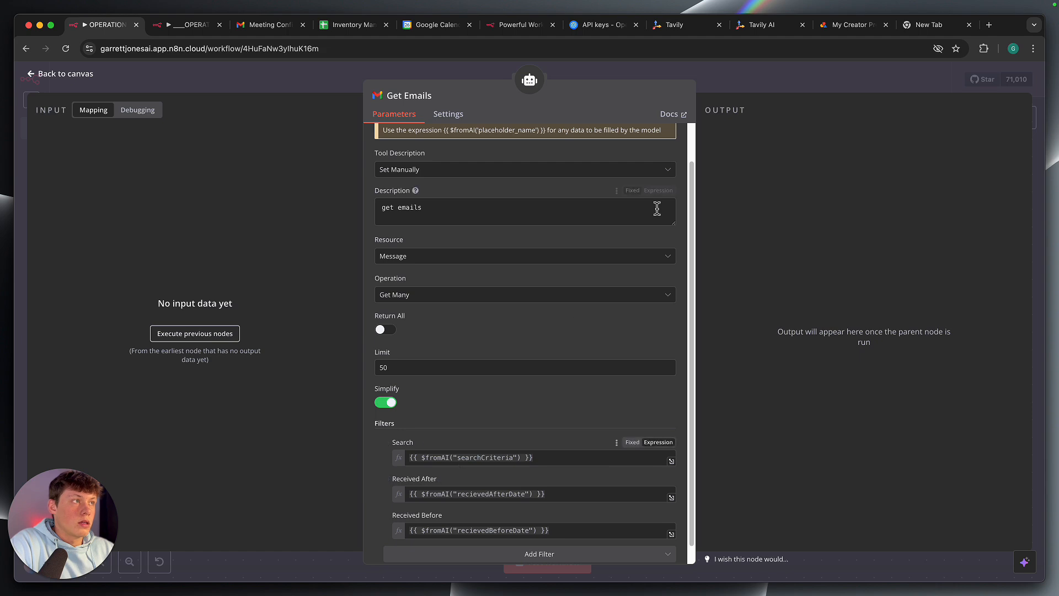
left_click(750, 84)
Open the Send Email tool and check its description, resource and operation settings
scroll(733, 307, "right", 2)
left_click(689, 344)
double_click(688, 343)
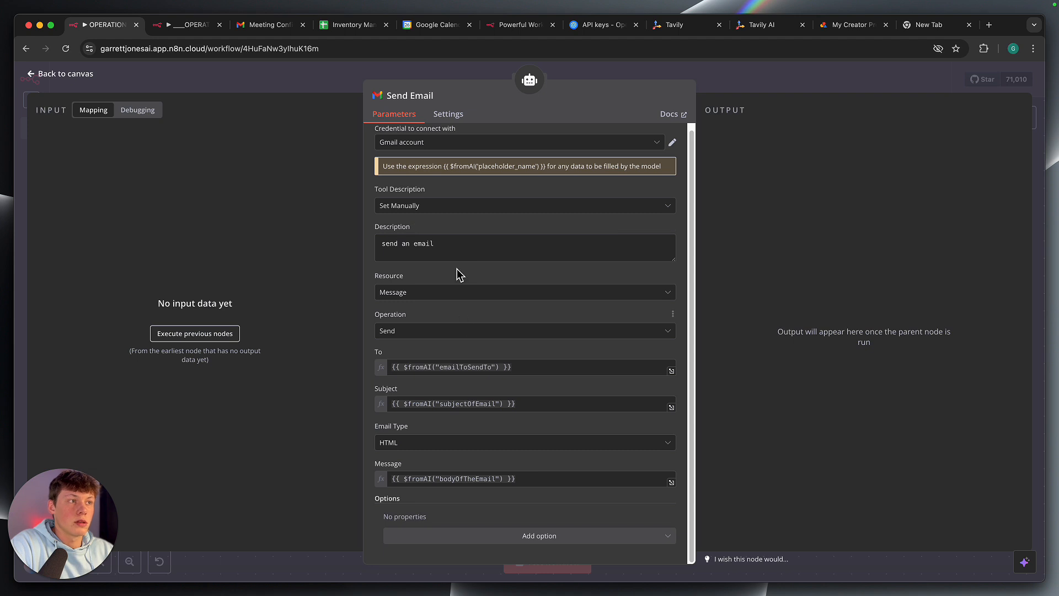
left_click(466, 332)
left_click(465, 327)
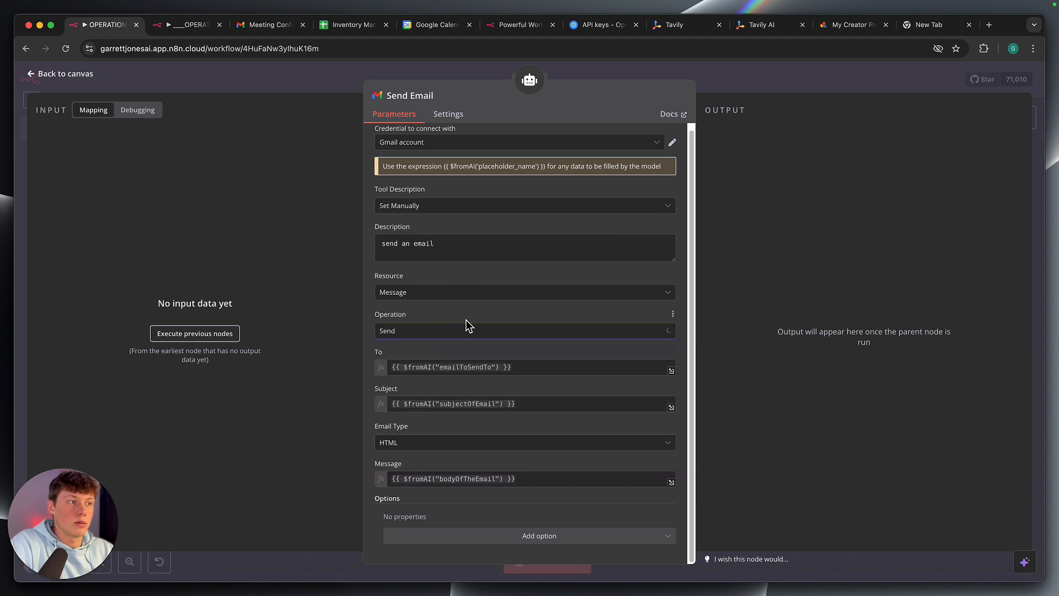
Review the $fromAI expressions in the Send Email tool's To and Subject fields
left_click(459, 368)
left_click(480, 368)
left_click(456, 355)
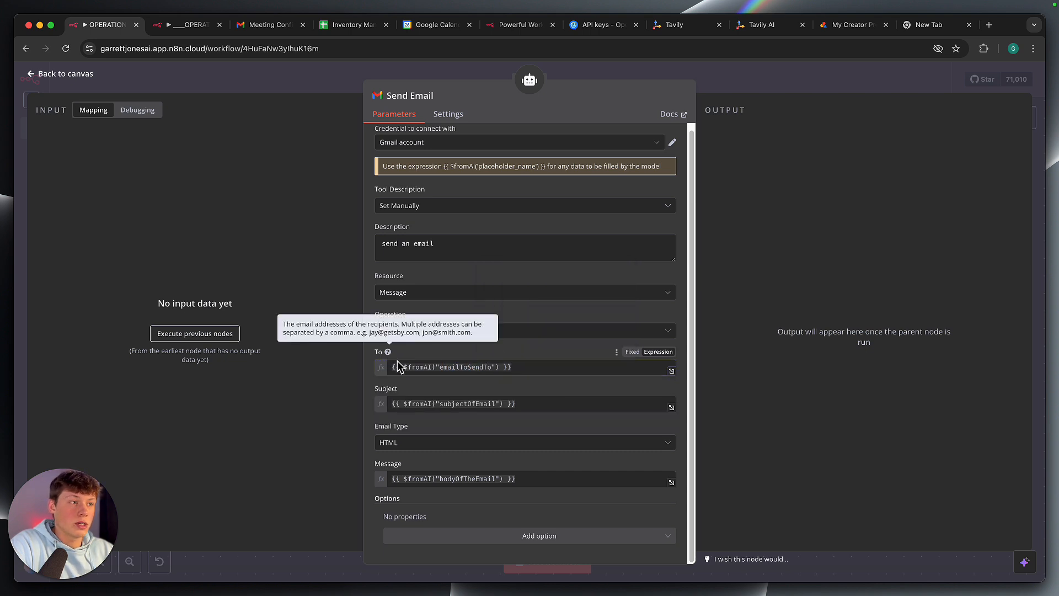
left_click(438, 406)
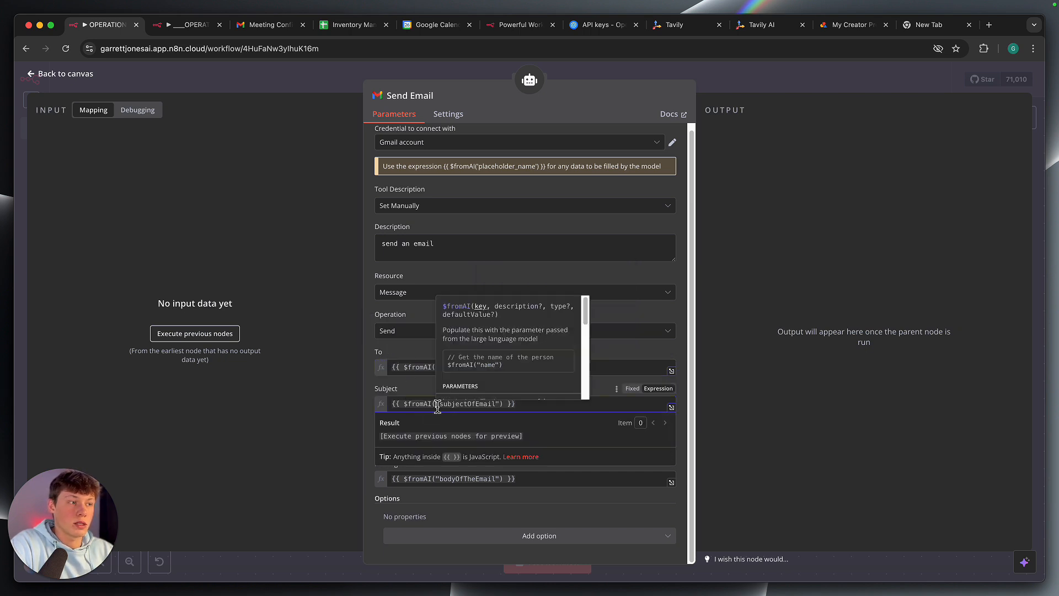
left_click(417, 385)
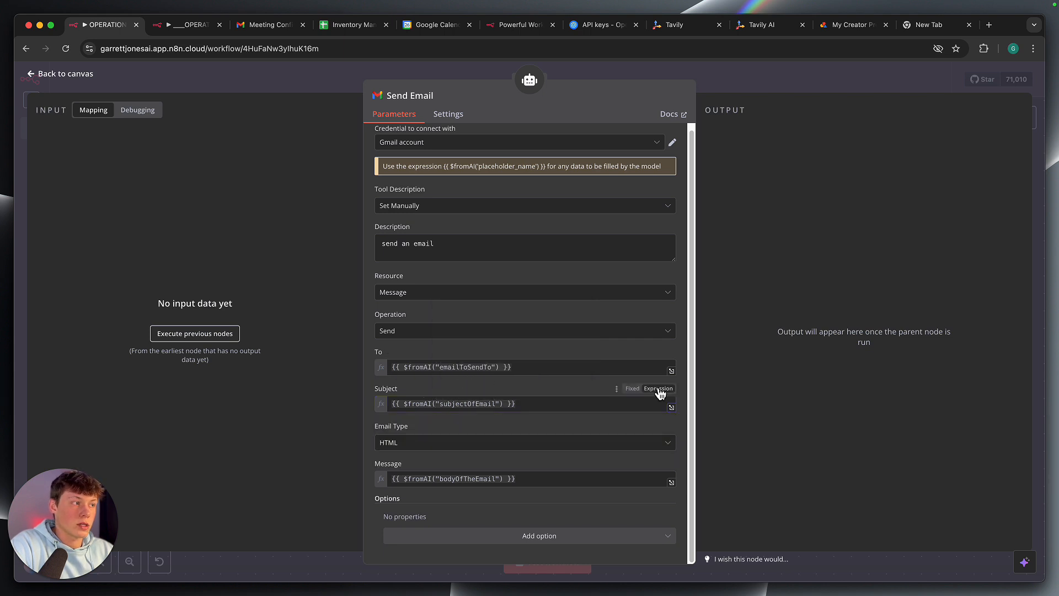
Examine the Email Type choices of the Send Email tool, keeping HTML, and return to the canvas
left_click(500, 440)
left_click(495, 431)
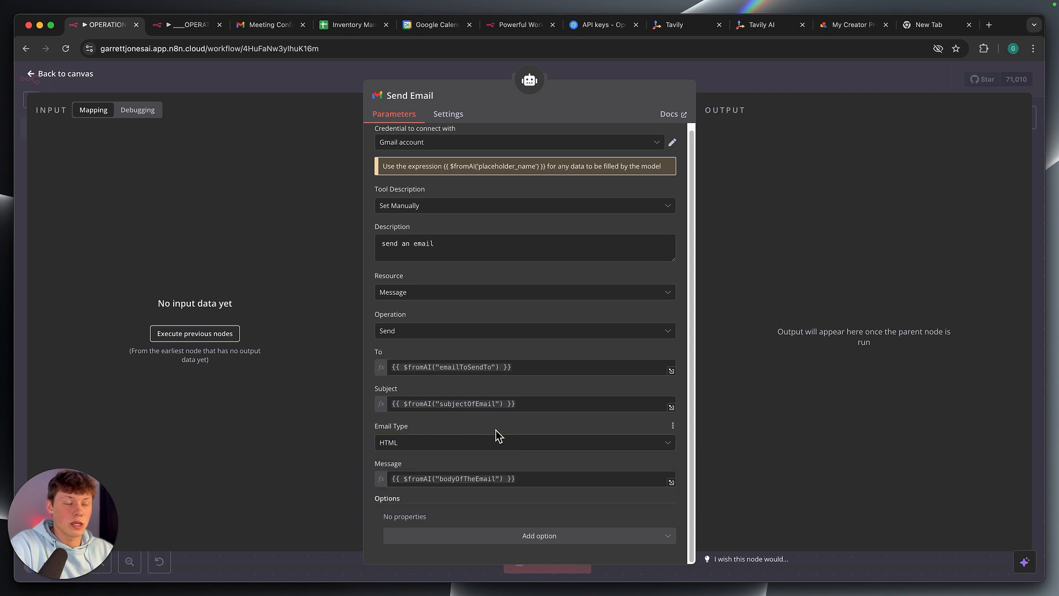
left_click(496, 430)
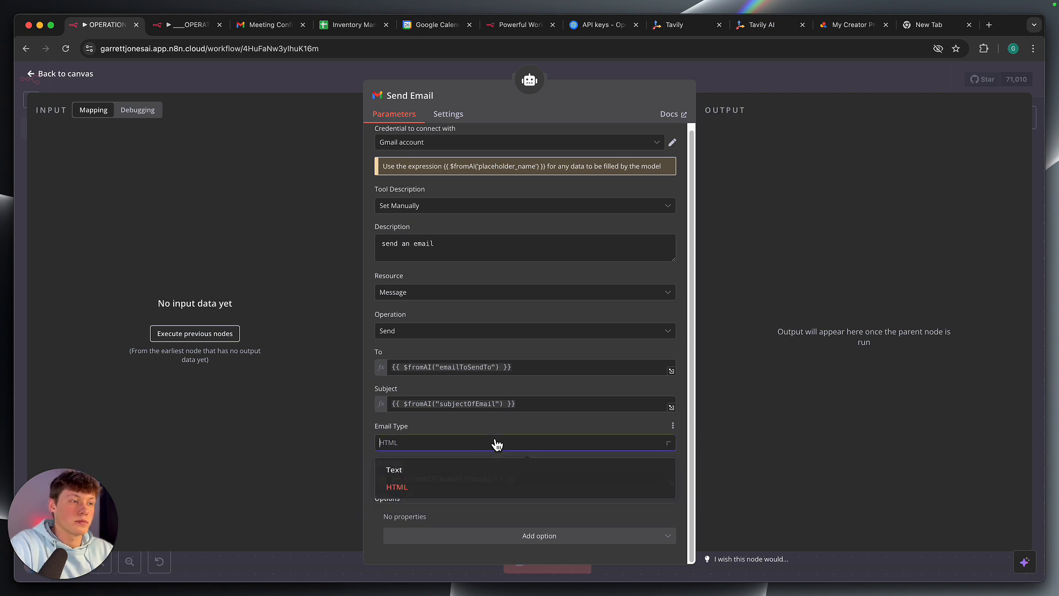
left_click(489, 430)
left_click(484, 444)
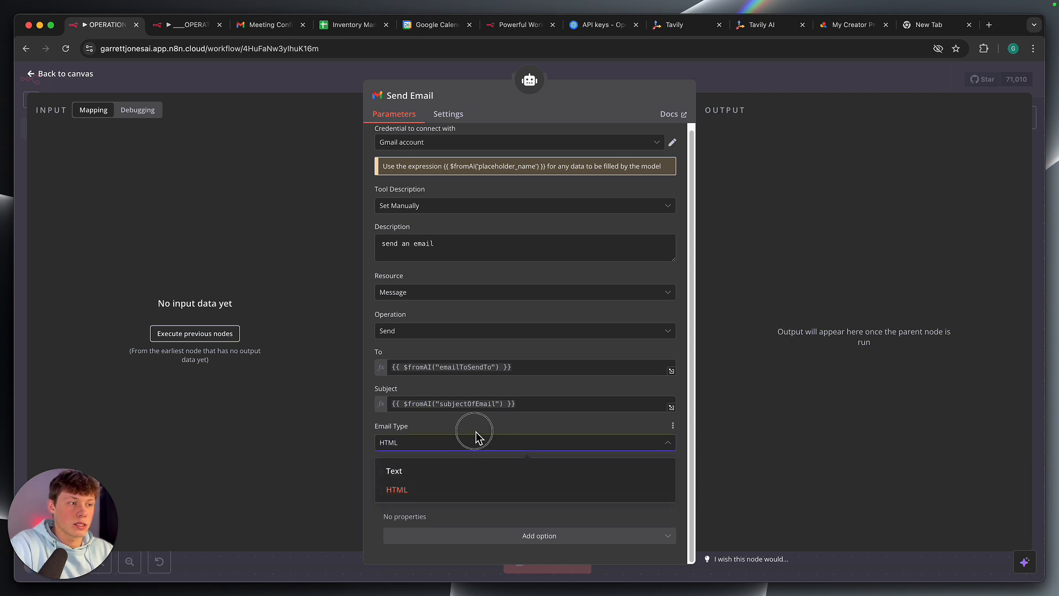
left_click(476, 438)
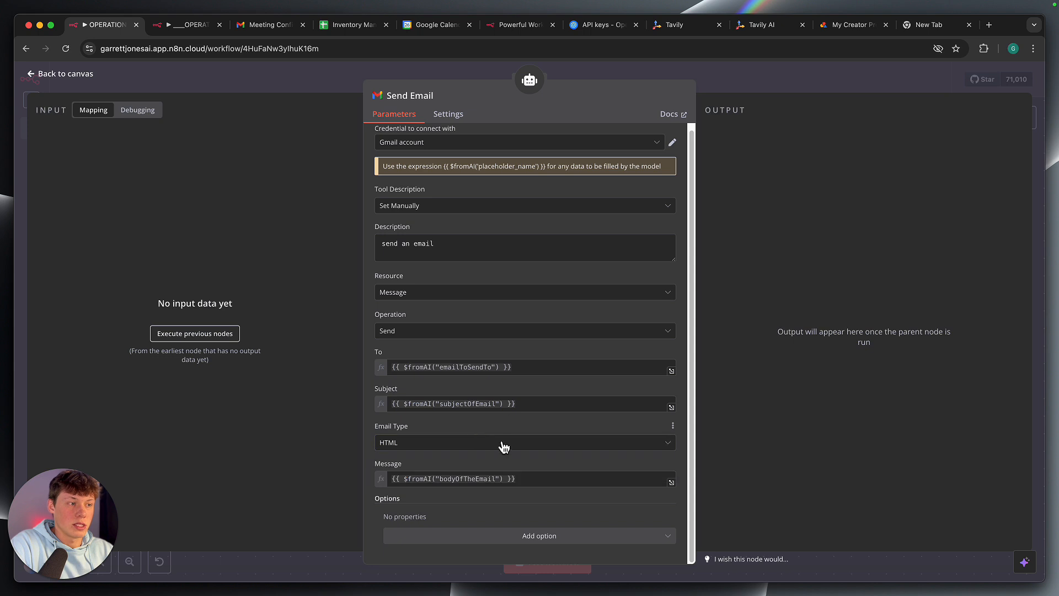
left_click(422, 443)
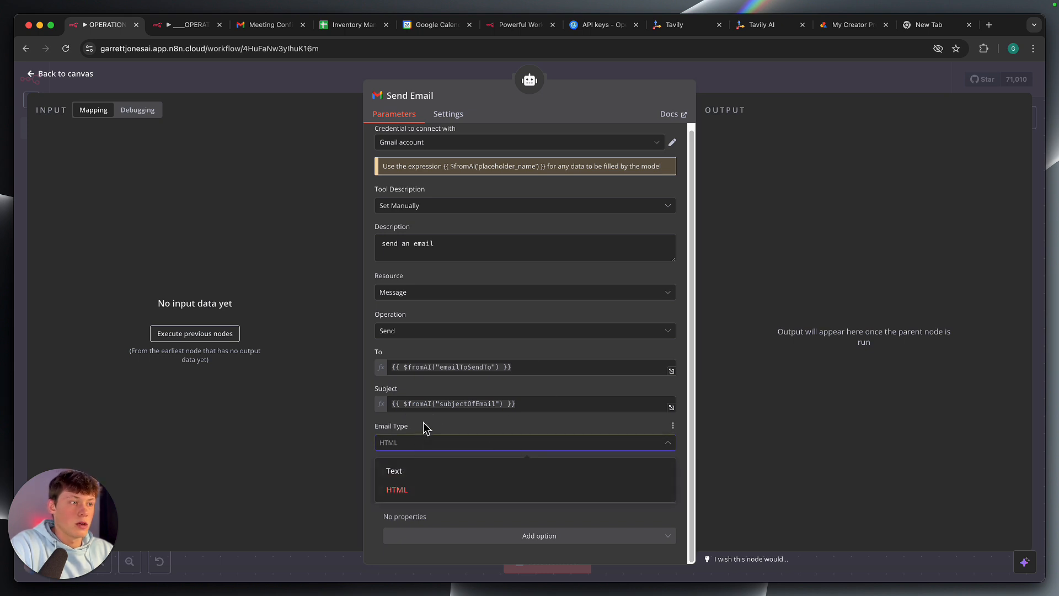
left_click(424, 423)
left_click(737, 80)
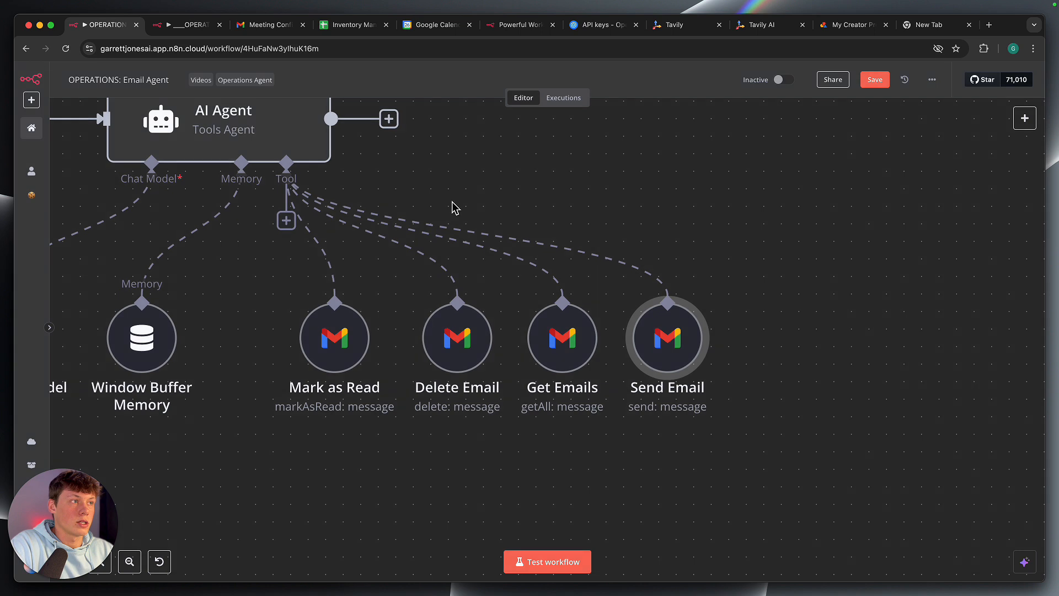
Open the AI Agent node, read the prompt's closing instruction on formatting sent emails, and return to the canvas
double_click(284, 127)
scroll(546, 285, "down", 3)
left_click(595, 295)
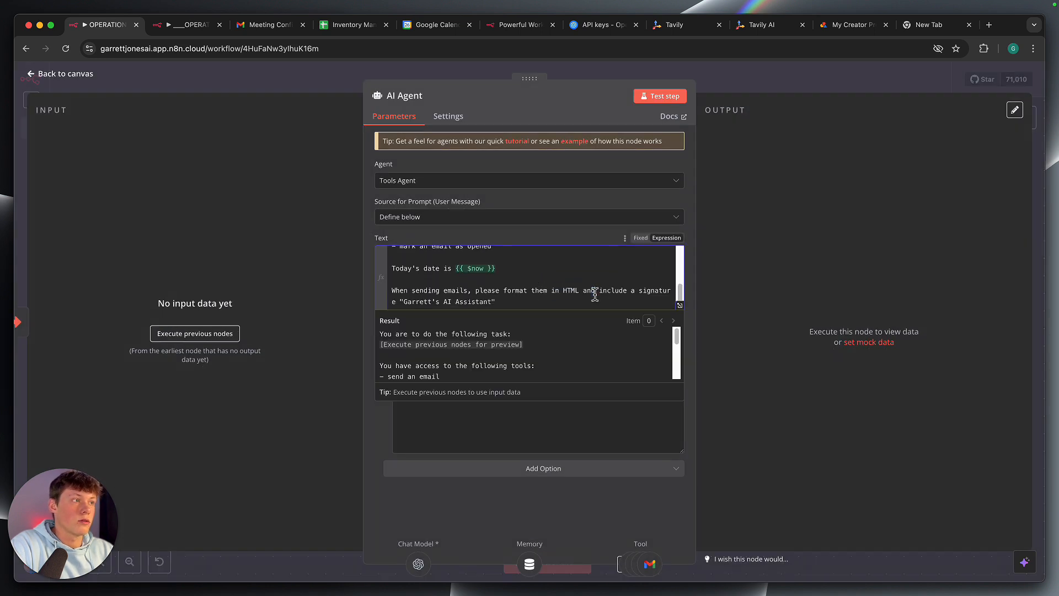
left_click(604, 236)
left_click(722, 82)
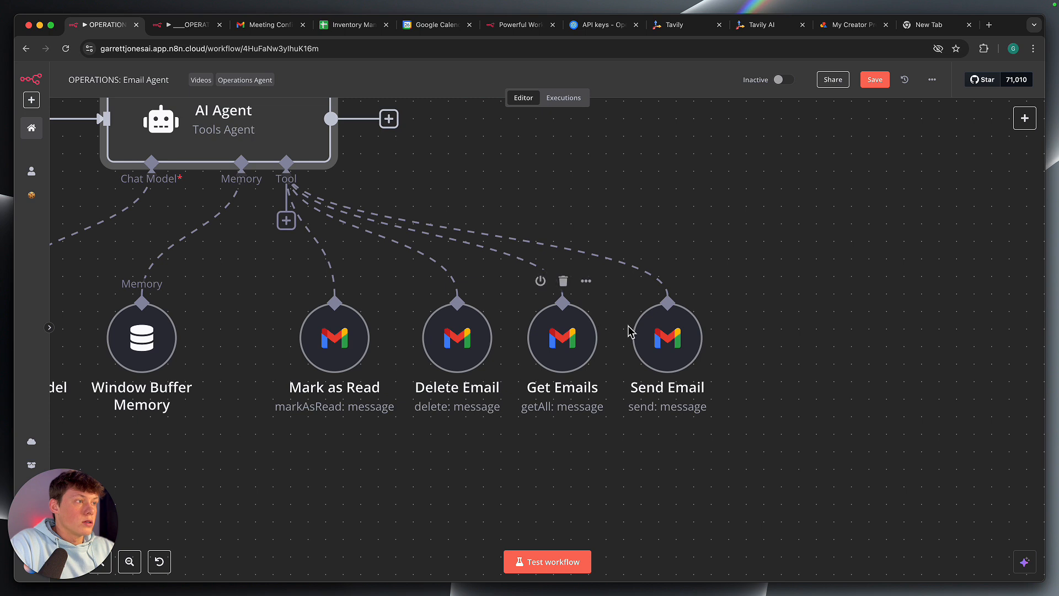
Reopen the Send Email tool and review the $fromAI expression in its Message field
double_click(667, 338)
left_click(532, 445)
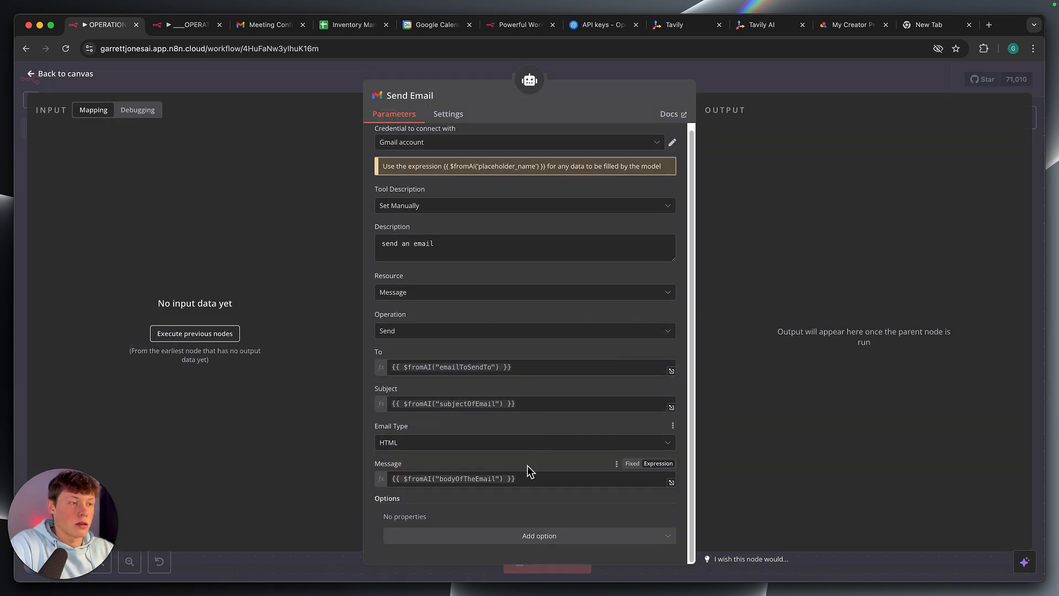
left_click(525, 482)
left_click(525, 463)
left_click(428, 476)
left_click(465, 462)
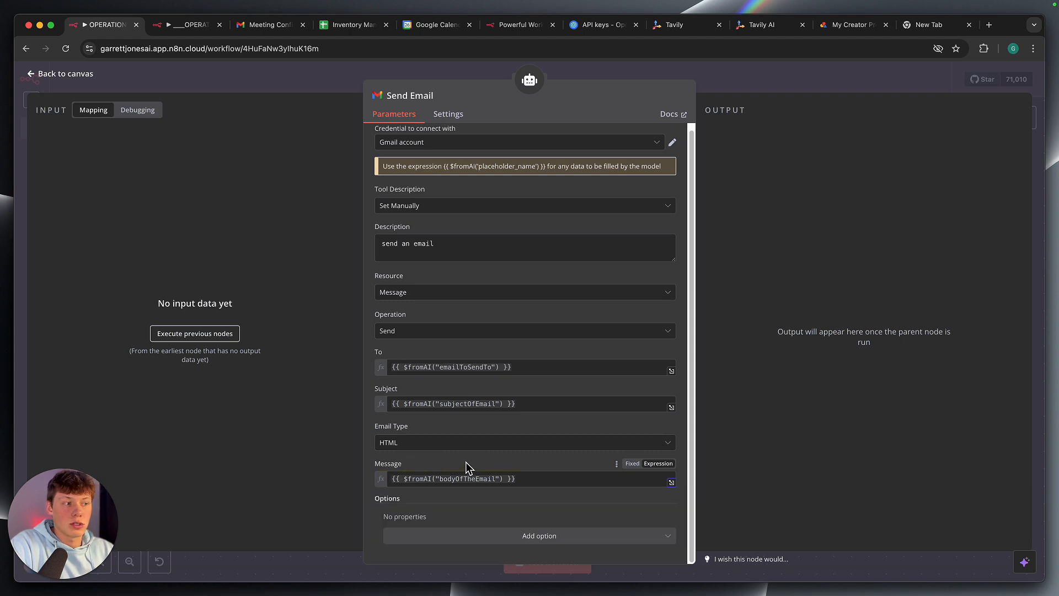
Look through the additional options available for the Send Email tool without adding any, and return to the canvas
left_click(499, 535)
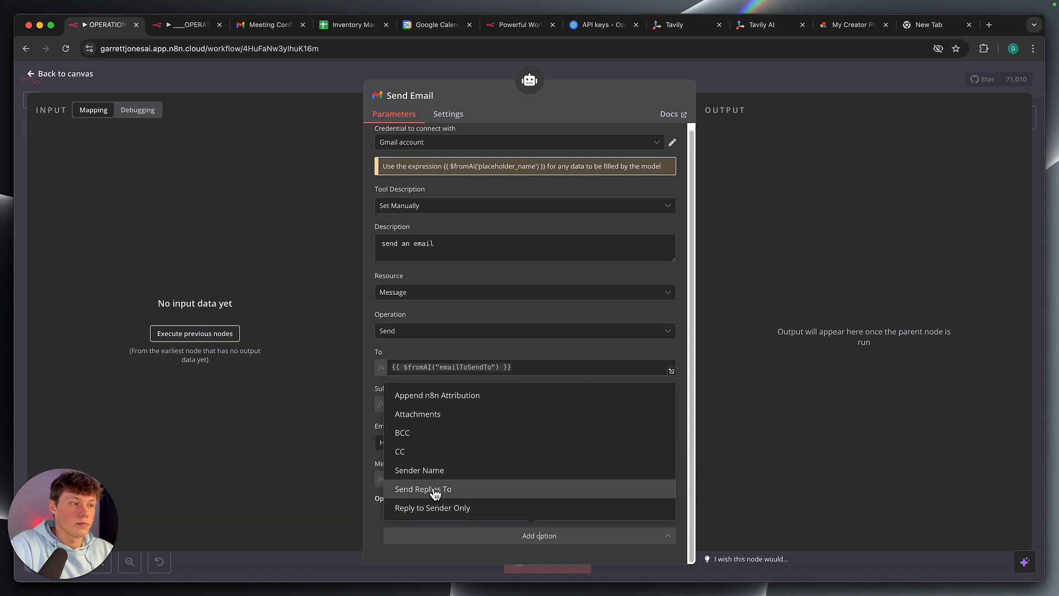
left_click(371, 534)
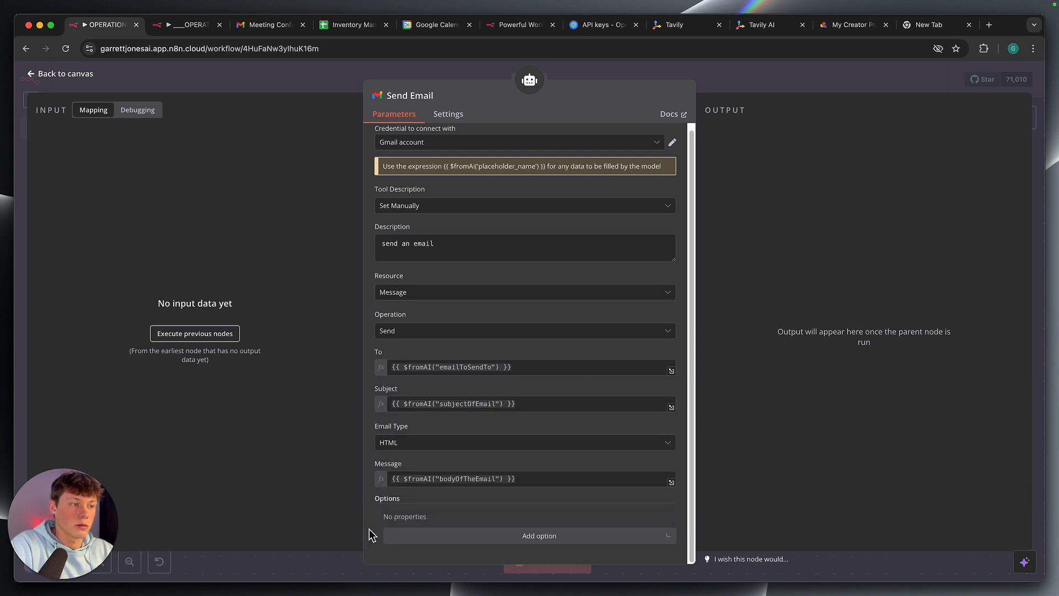
left_click(766, 90)
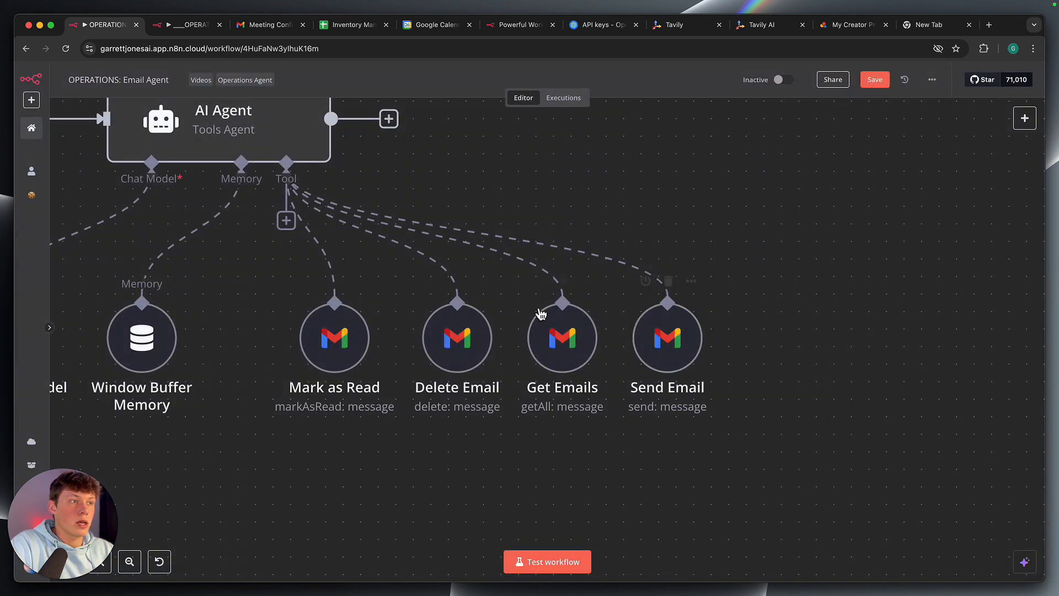
Move the Mark as Read node slightly closer to Delete Email, then select and deselect the four Gmail tools
mouse_move(324, 294)
left_mouse_down()
mouse_move(497, 320)
mouse_move(328, 295)
mouse_move(342, 294)
left_mouse_up()
left_click_drag(270, 296, 780, 468)
left_click(728, 435)
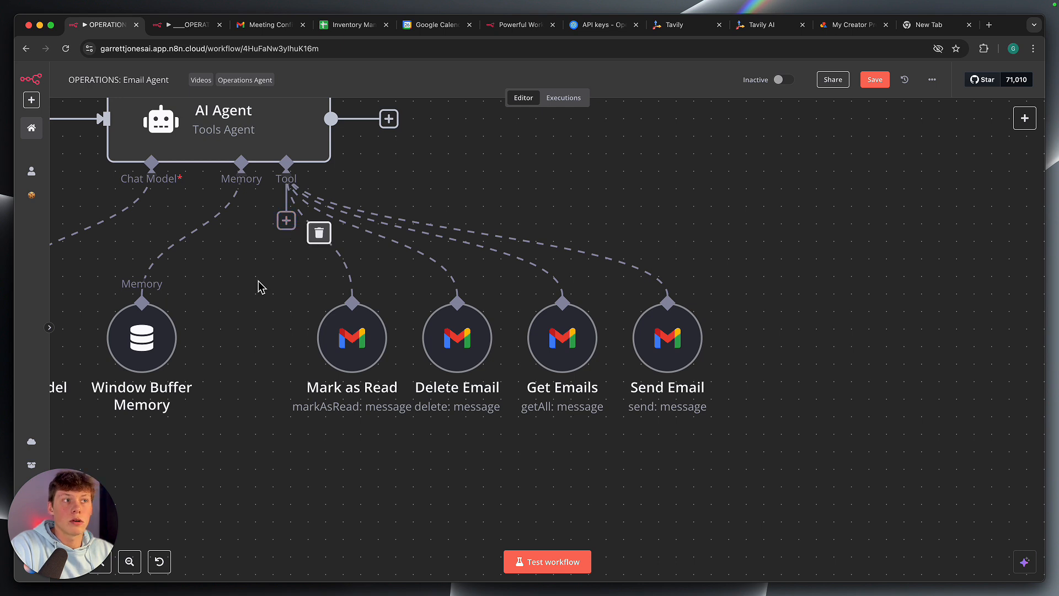
Add a new Gmail Tool to the AI Agent's tools by searching for "gmail"
scroll(303, 295, "left", 2)
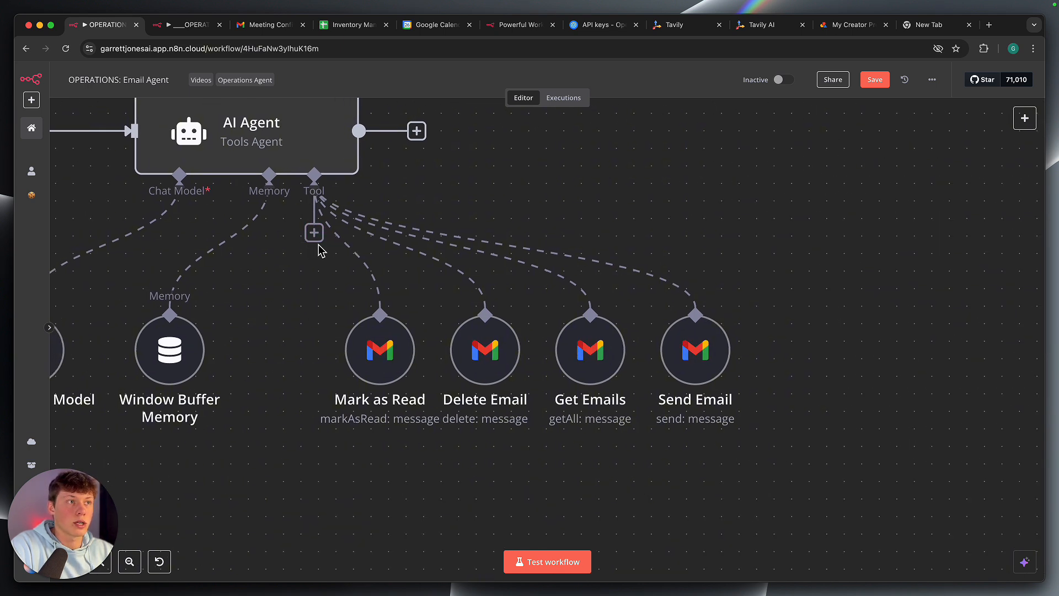
left_click(314, 232)
type("gmail")
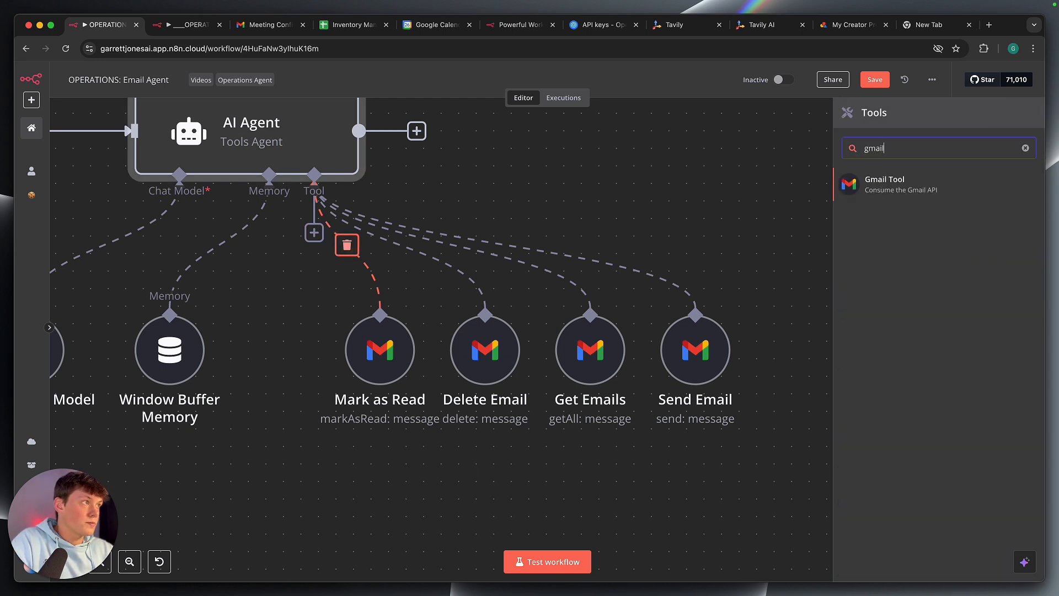
key("Return")
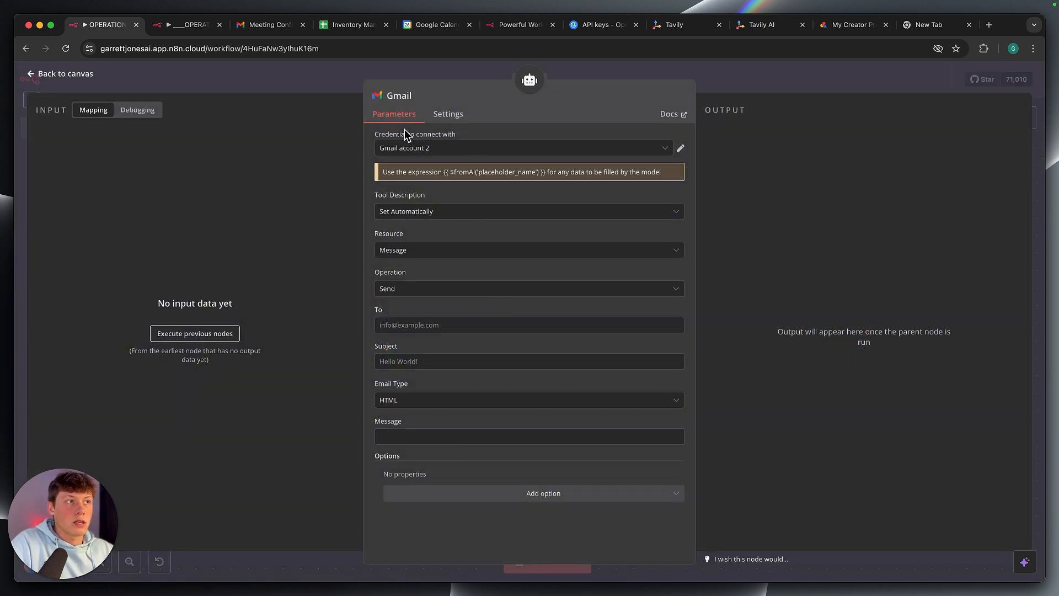
Set the new Gmail tool's Tool Description to Set Manually and clear the default description text
left_click(499, 220)
left_click(487, 201)
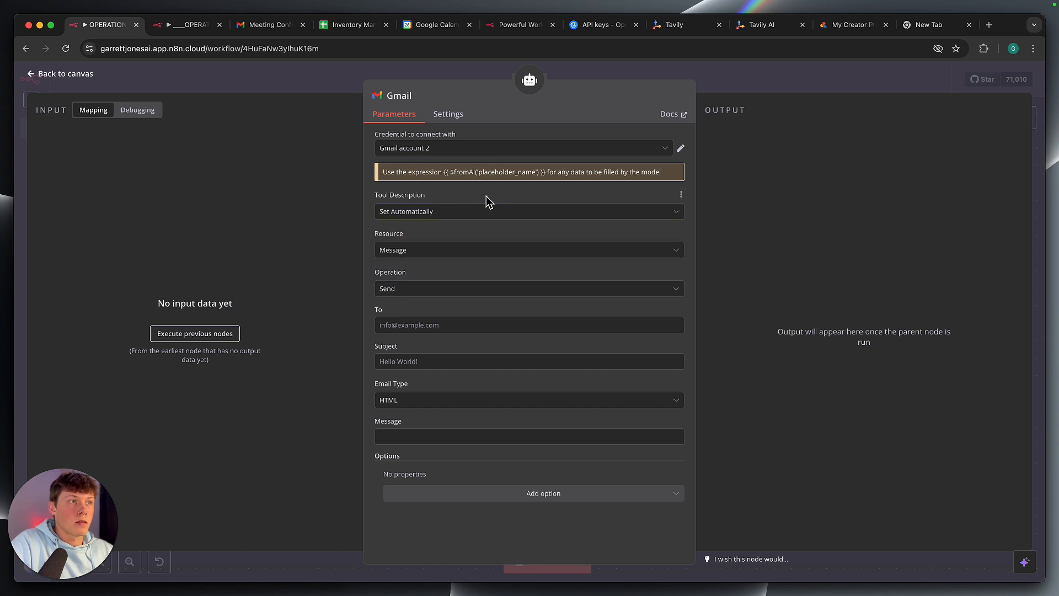
left_click(454, 215)
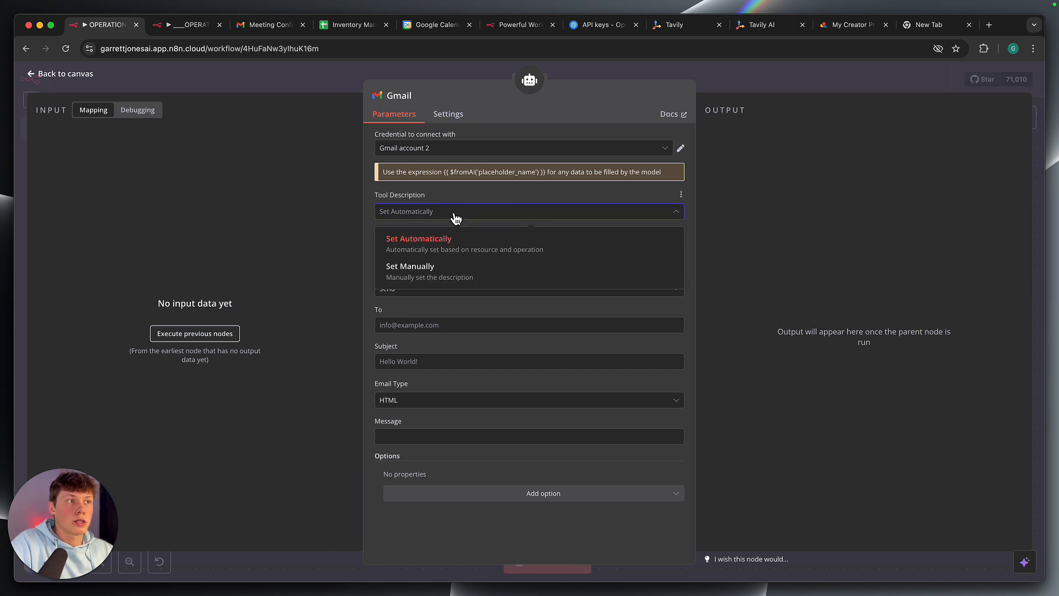
left_click(439, 270)
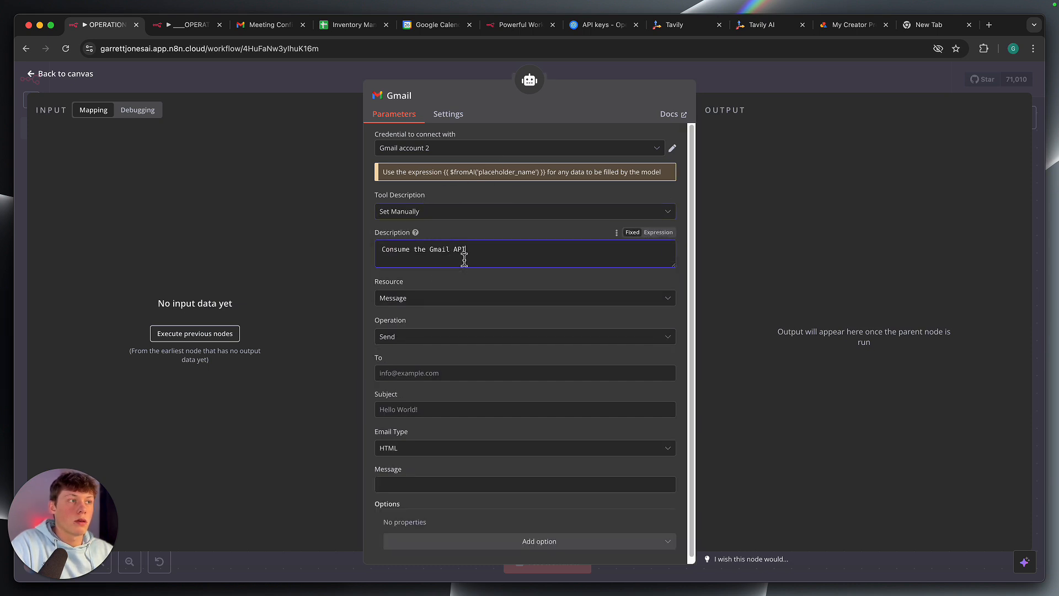
left_click_drag(466, 250, 371, 249)
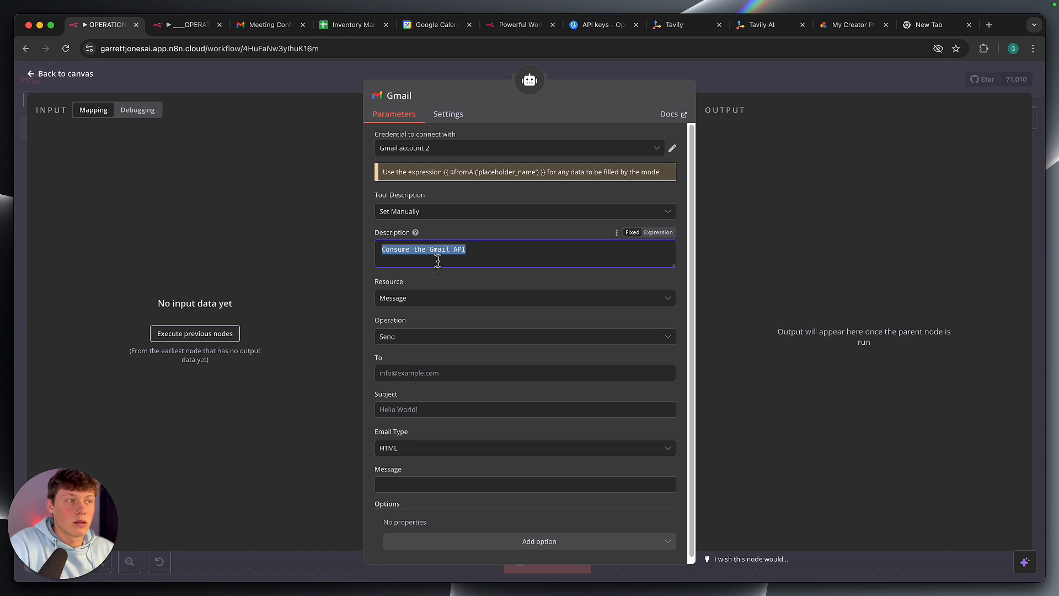
key("BackSpace")
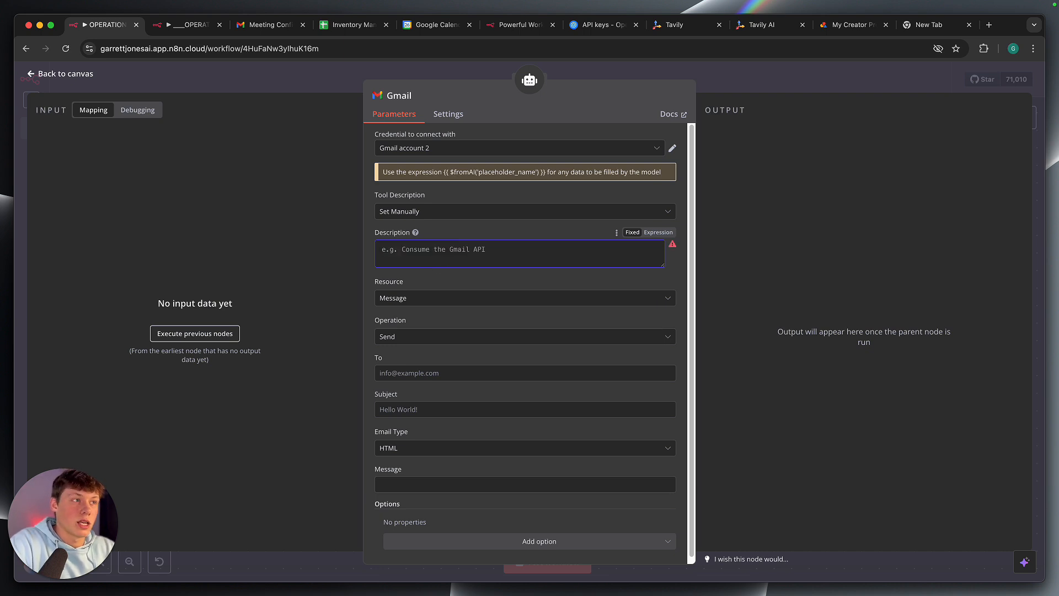
Look through the resource types and message operations available for the new Gmail tool, without changing either
left_click(430, 278)
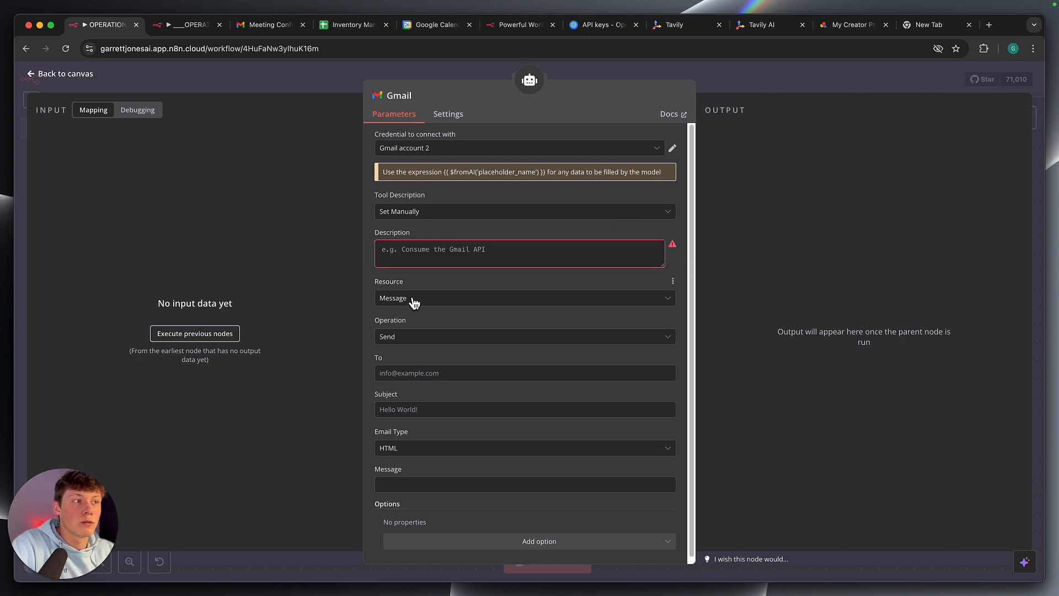
left_click(393, 298)
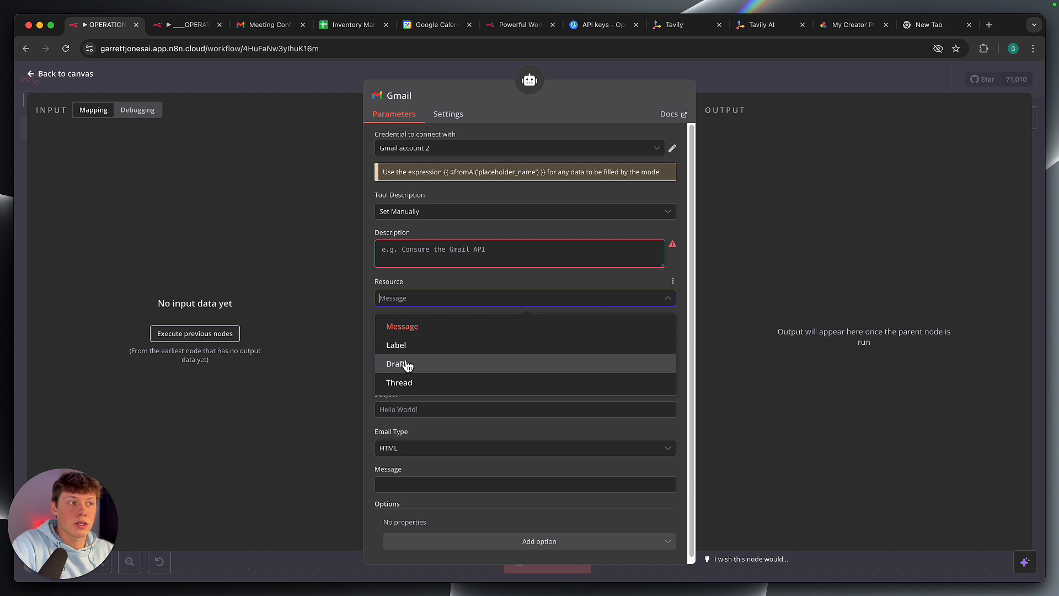
left_click(438, 286)
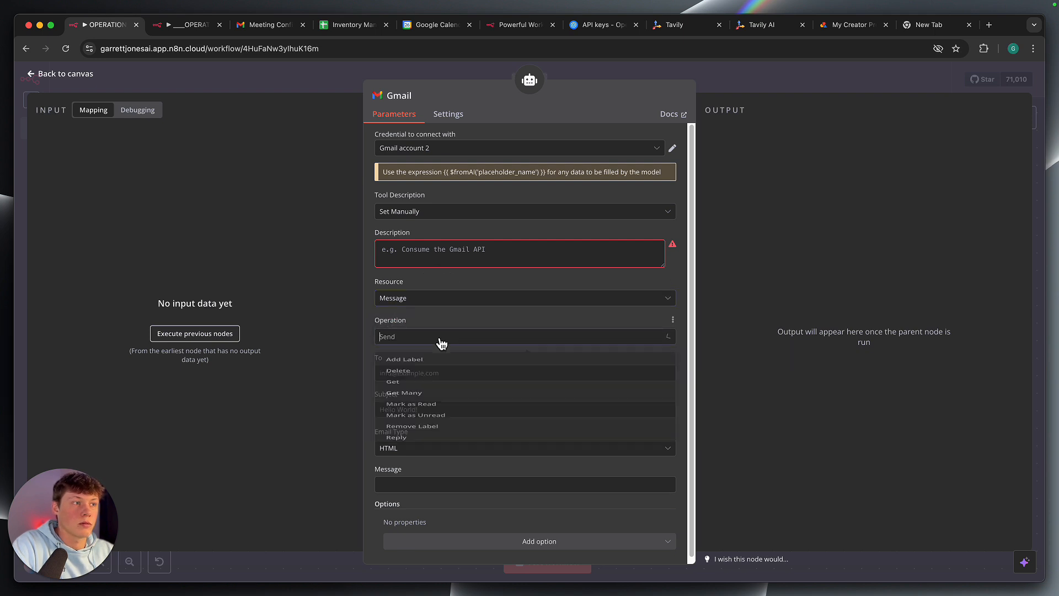
scroll(403, 369, "down", 1)
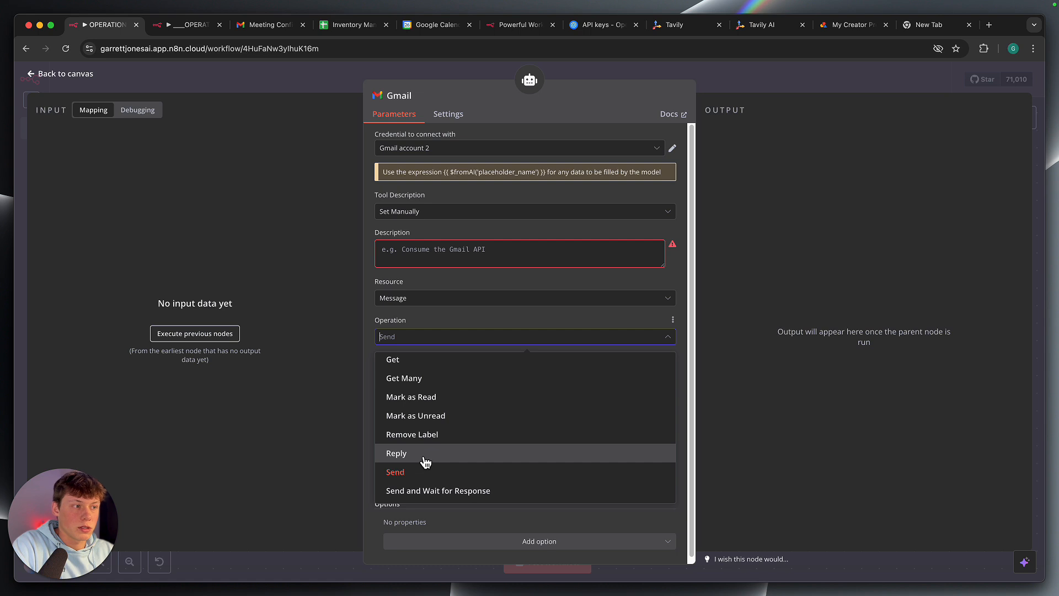
scroll(458, 442, "up", 2)
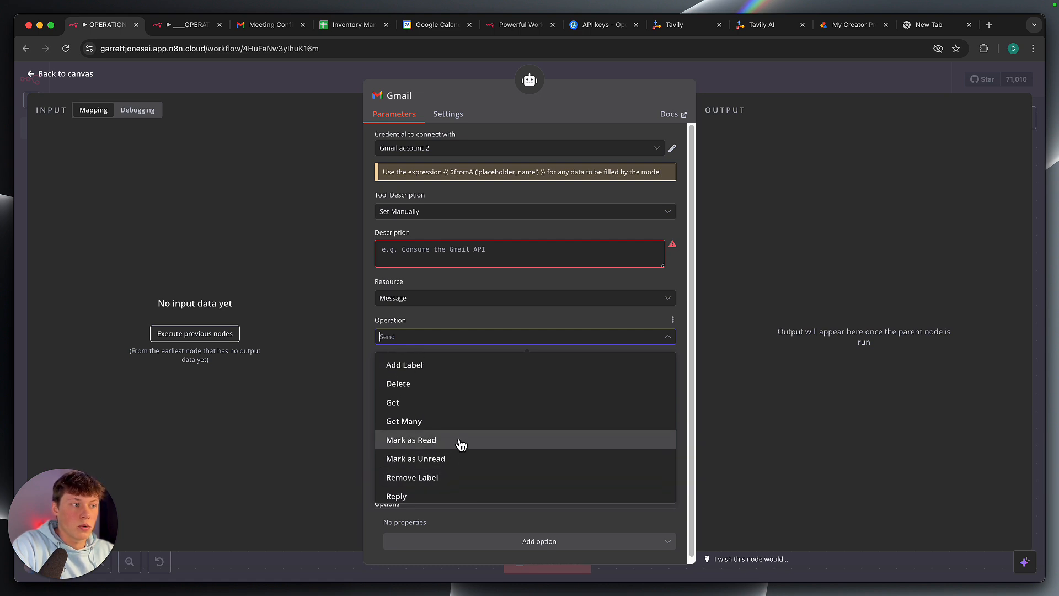
left_click(462, 333)
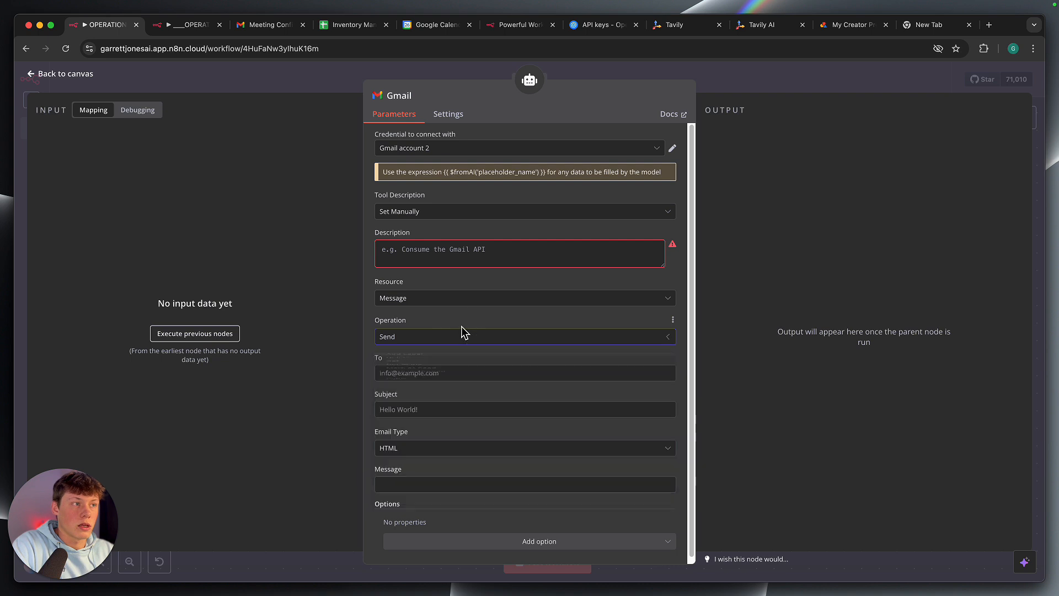
Set the Gmail tool's Resource to Draft and check the available draft operations, keeping Create
left_click(470, 302)
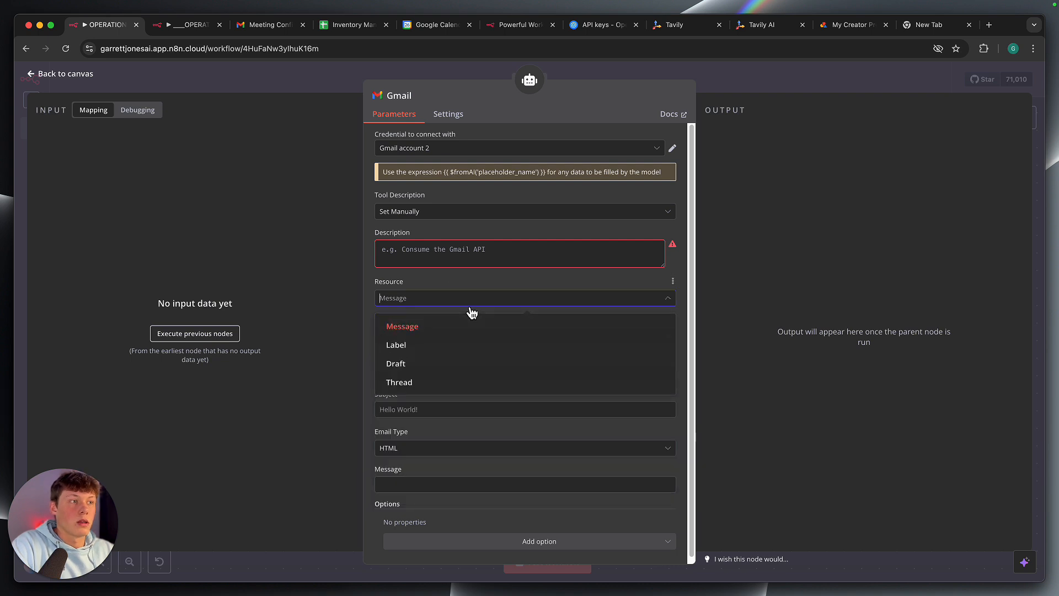
left_click(458, 364)
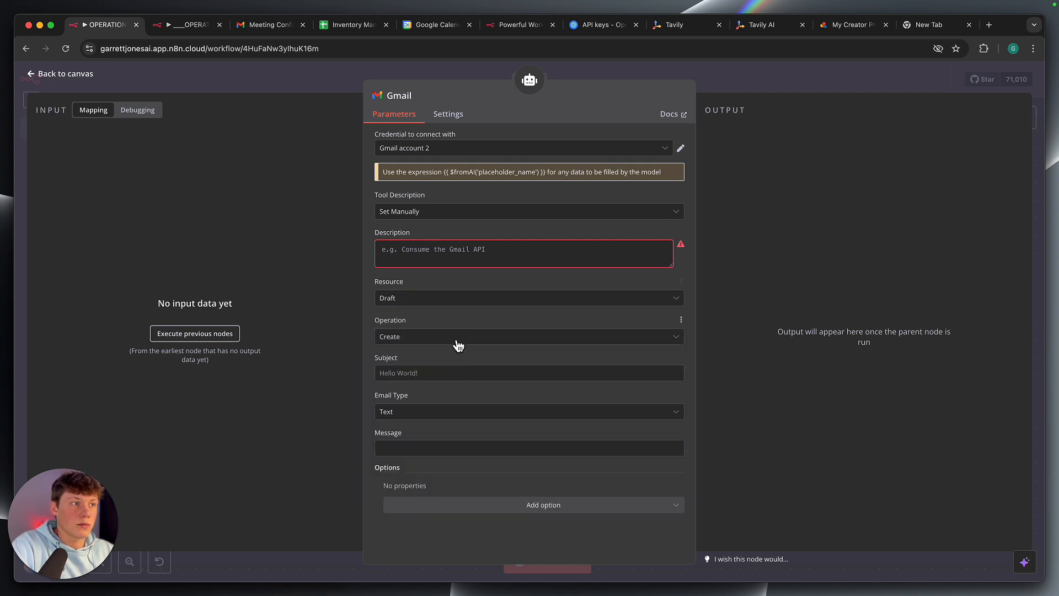
left_click(457, 338)
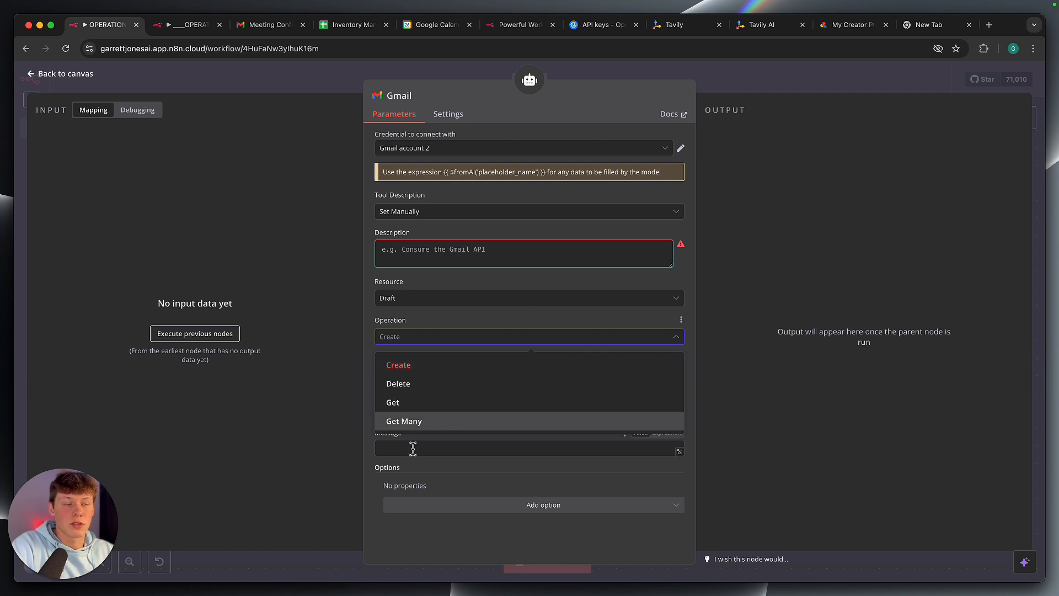
left_click(367, 420)
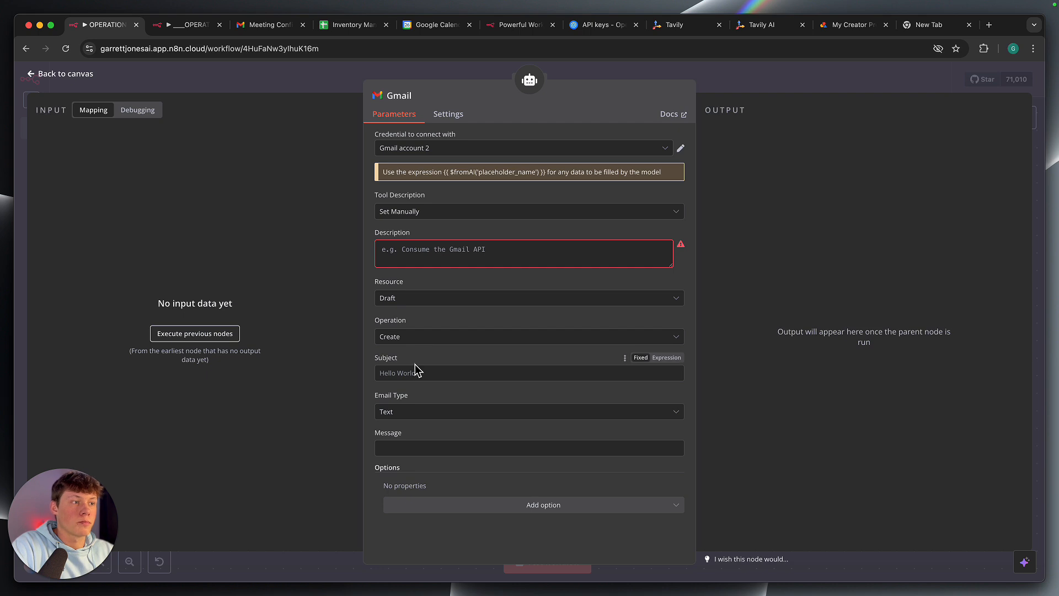
Make the draft's Subject an expression reading {{ $fromAI("SubjectForDraft") }}
left_click(666, 358)
type("{{ $fr")
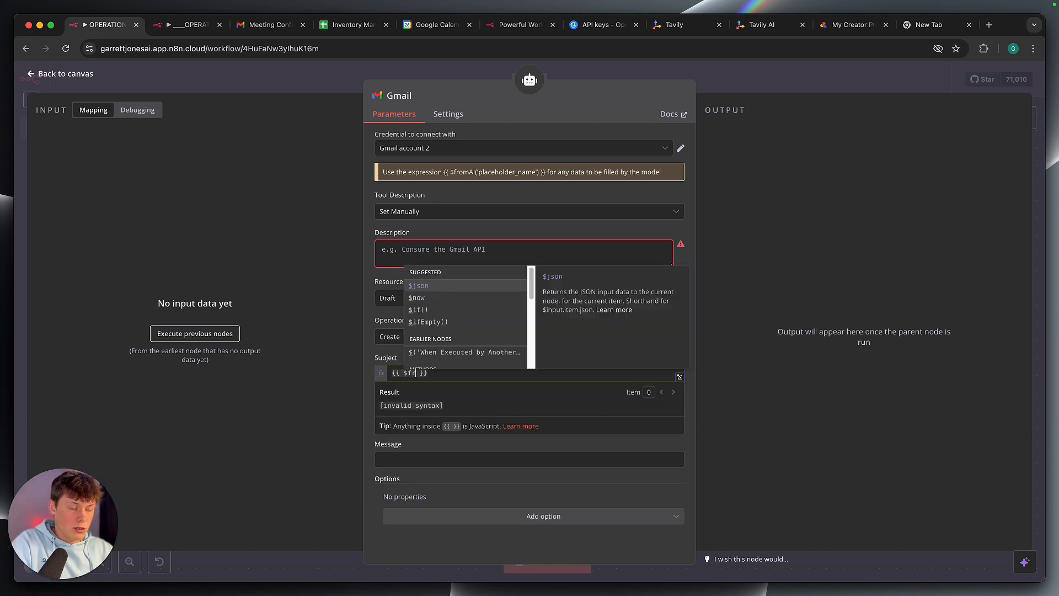
type("omAI(\"")
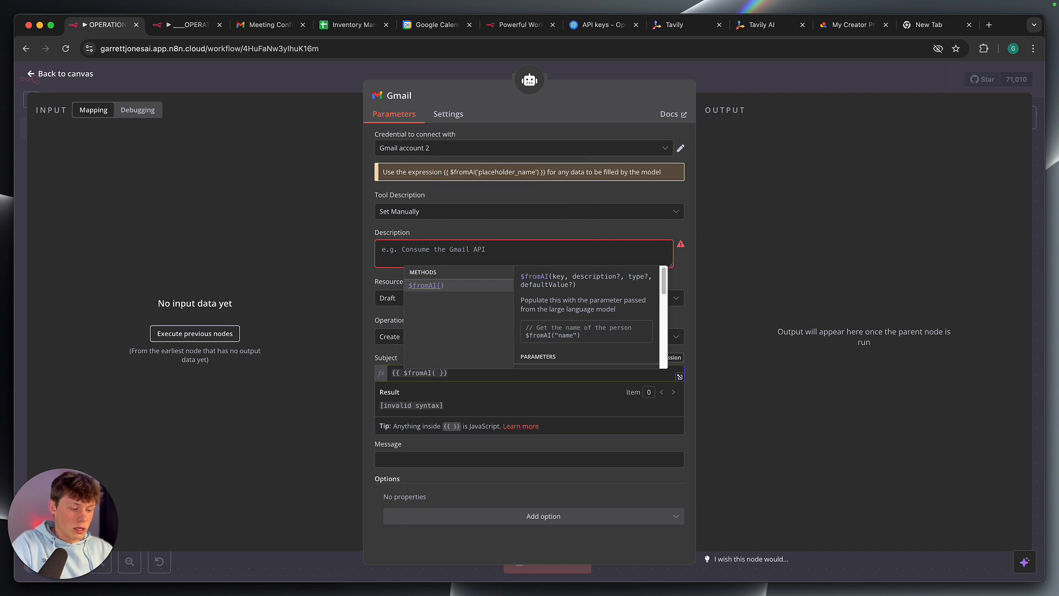
type("Subject")
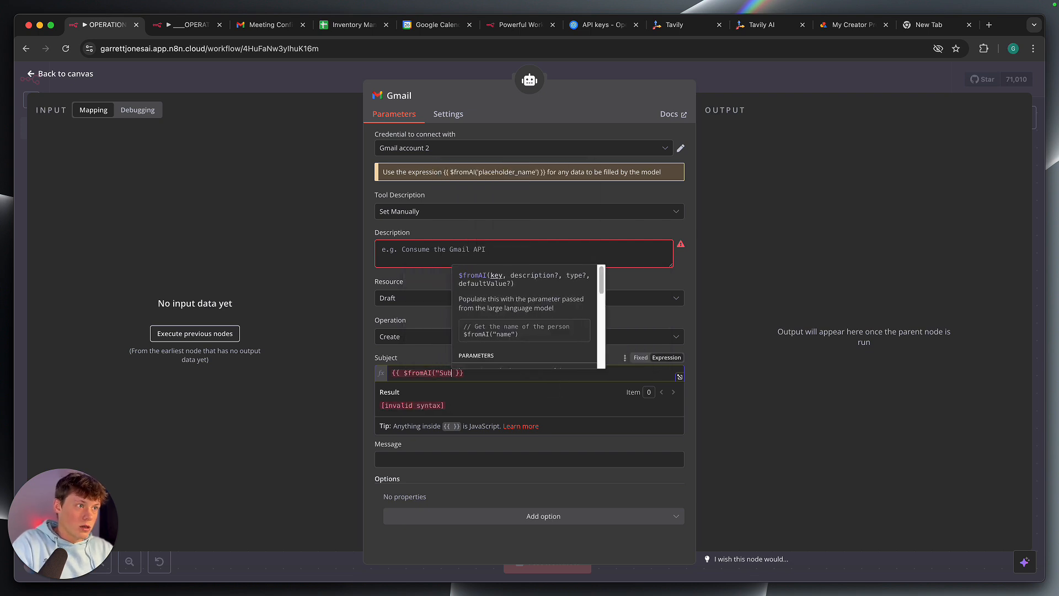
type("ForDrat")
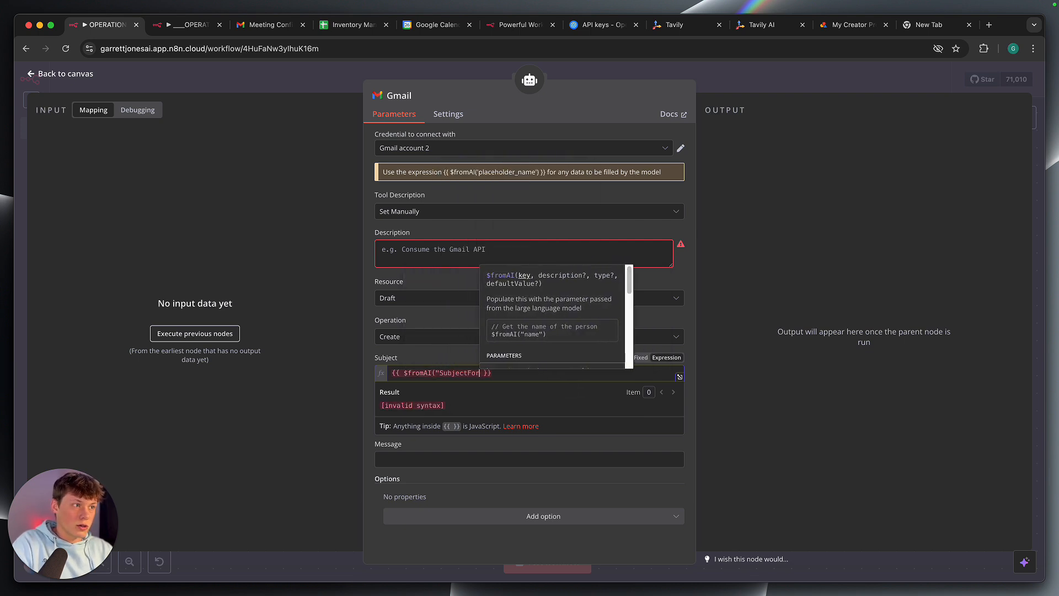
key("BackSpace")
type("ft\"")
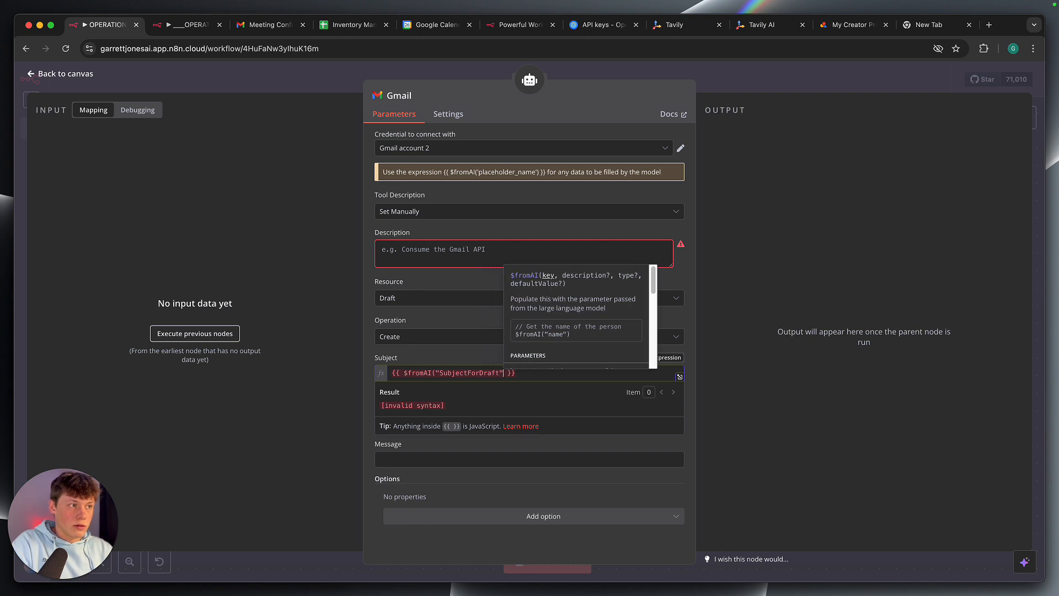
type(")")
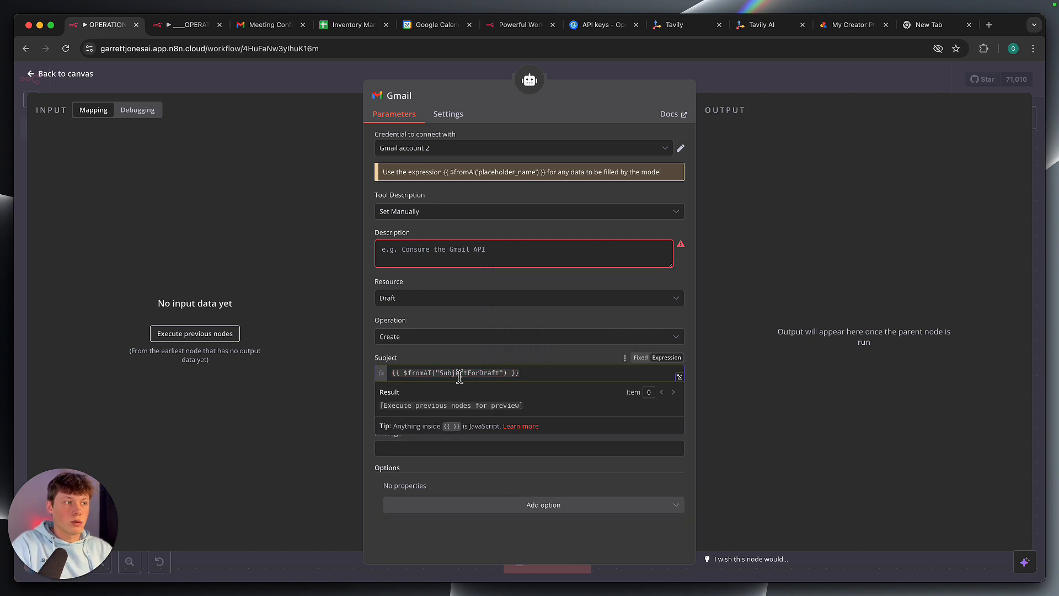
left_click_drag(443, 373, 496, 374)
left_click(496, 373)
left_click(472, 363)
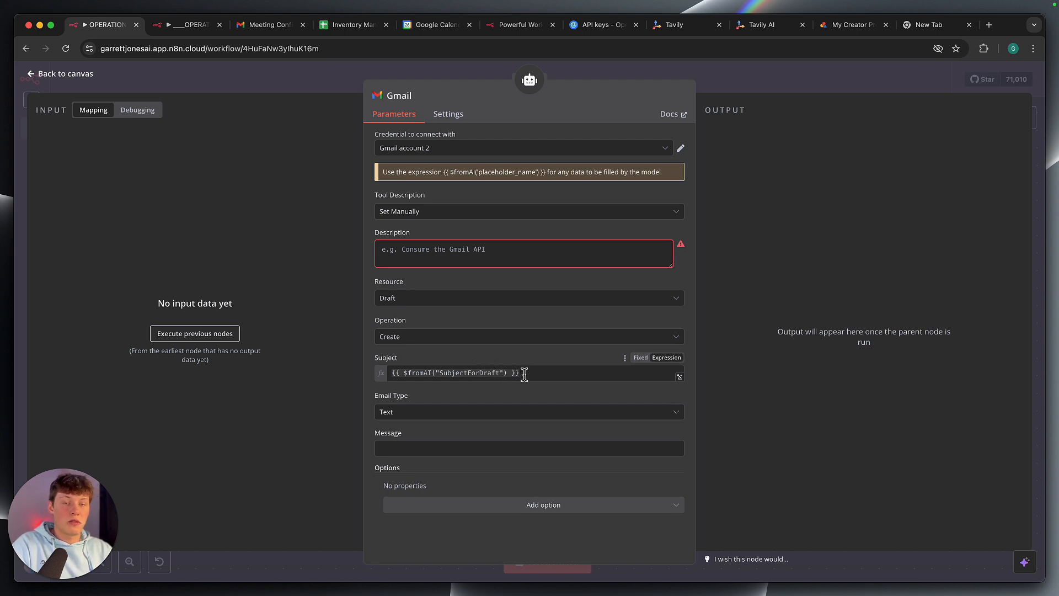
Set the draft's Email Type to HTML
left_click(508, 415)
left_click(477, 439)
left_click(478, 415)
left_click(477, 411)
Make the draft's Message an expression reading {{ $fromAI("bodyForEmail") }}
left_click(474, 449)
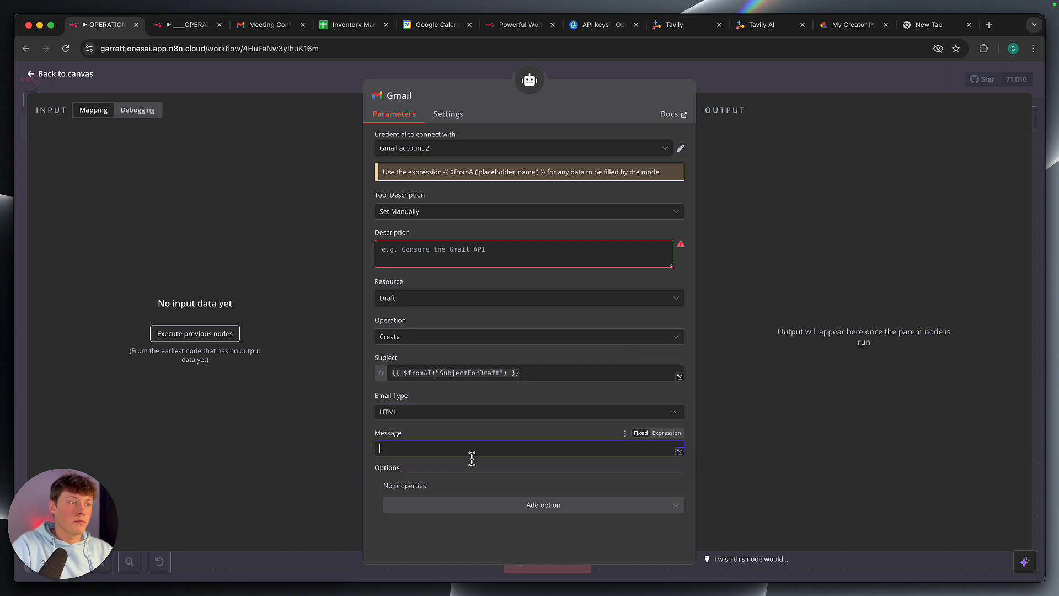
left_click(681, 435)
type("{{ $fromAI(\"")
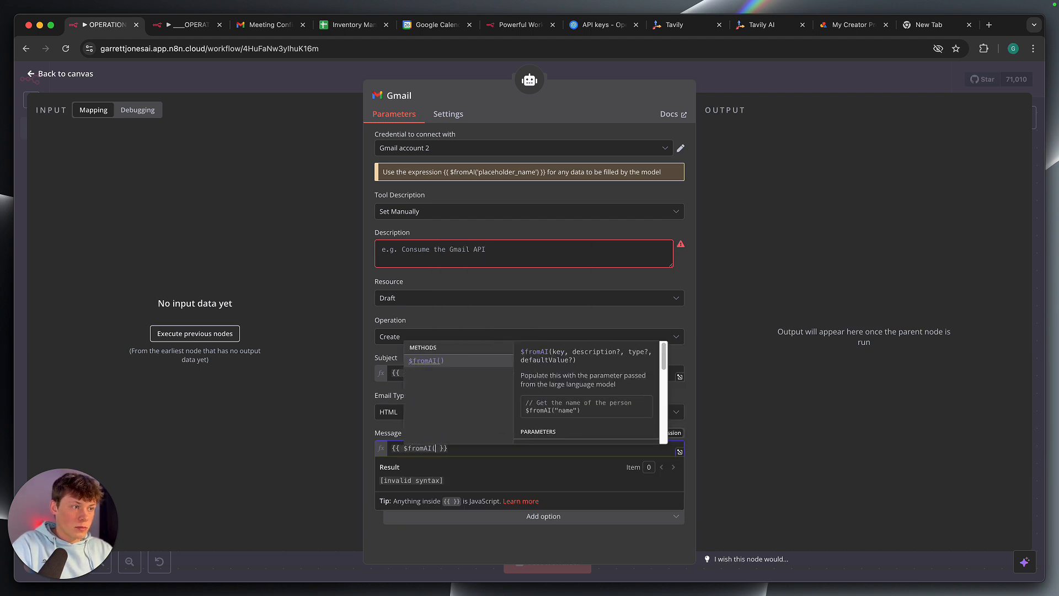
type("bo")
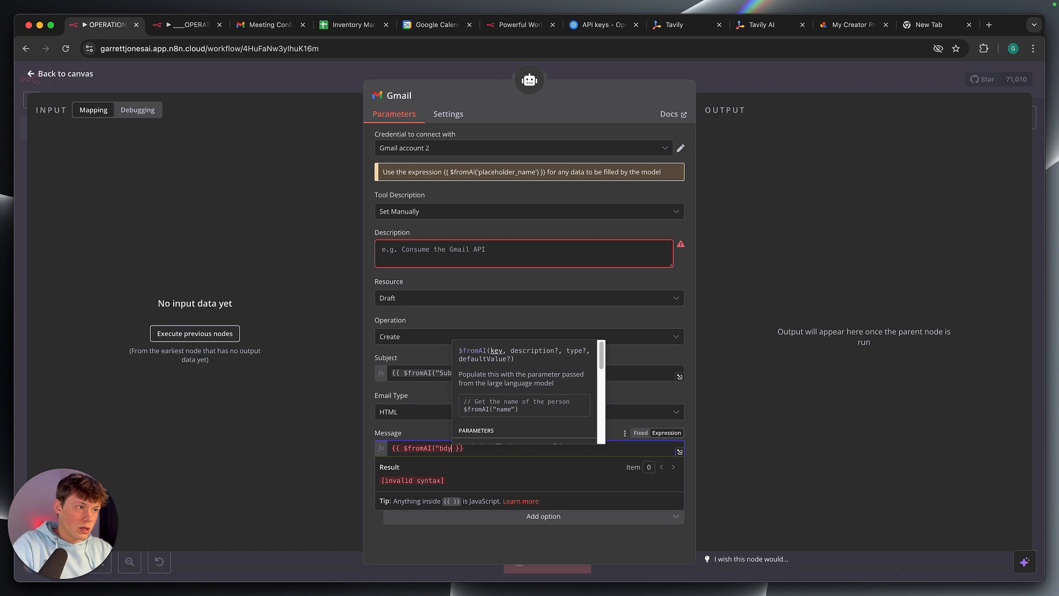
type("dyForEm")
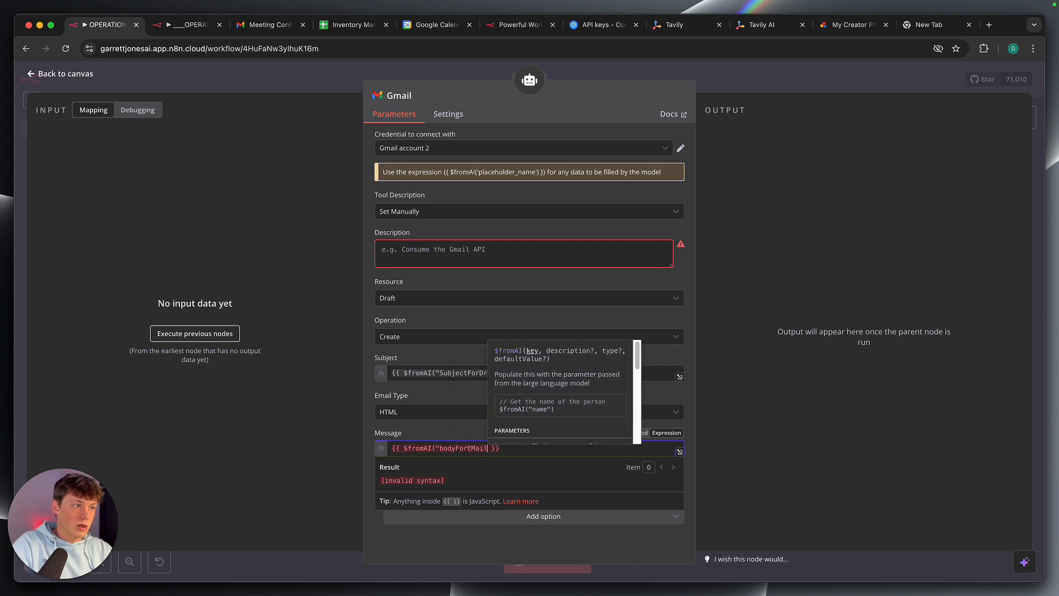
type("ail(")
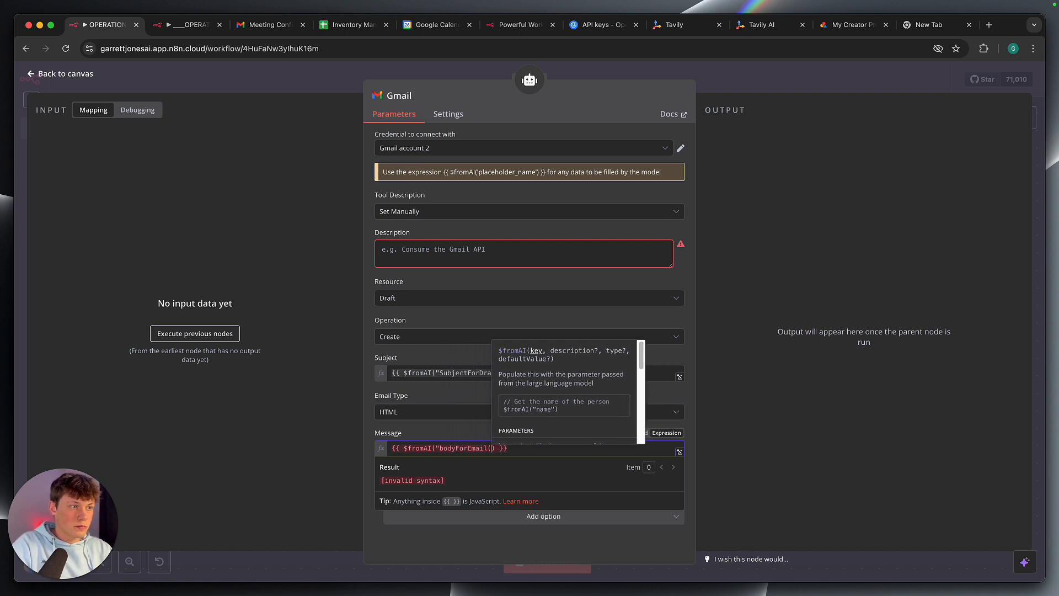
key("BackSpace")
type("\"")
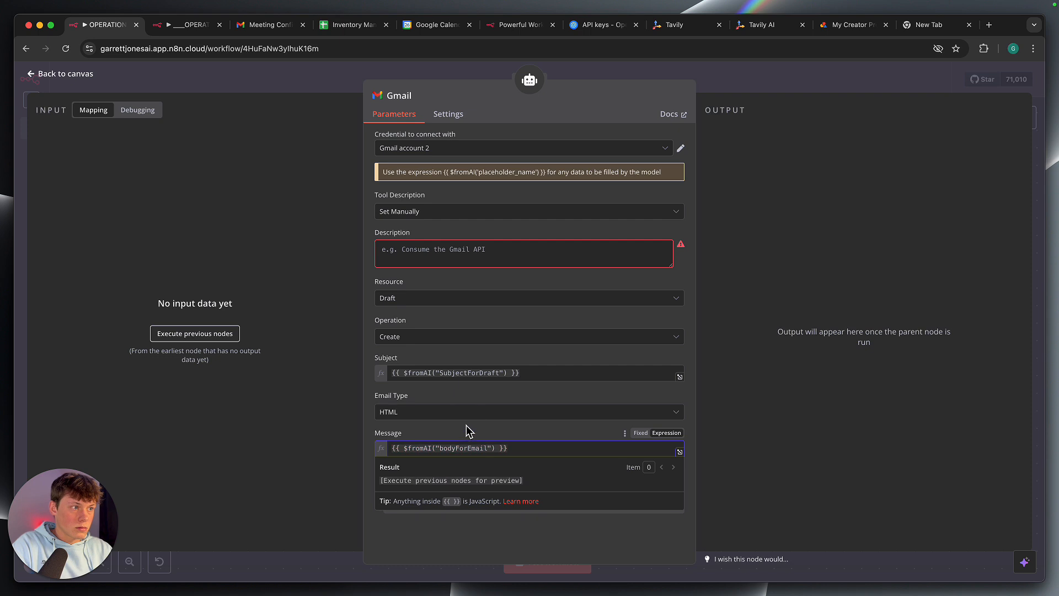
left_click(465, 428)
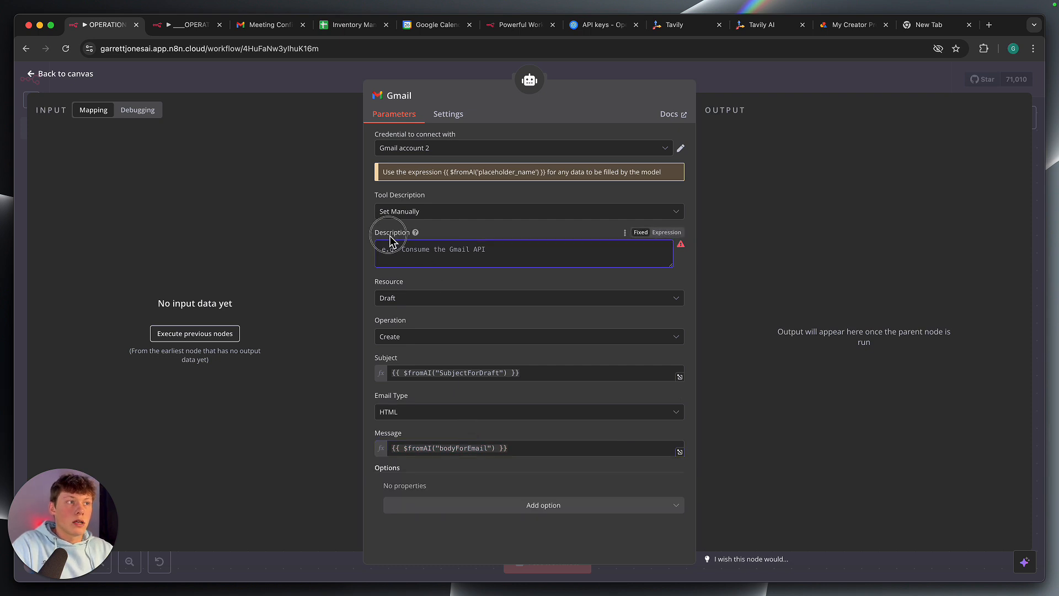
Enter "creates a draft for an email" as the Gmail tool's description
left_click(407, 249)
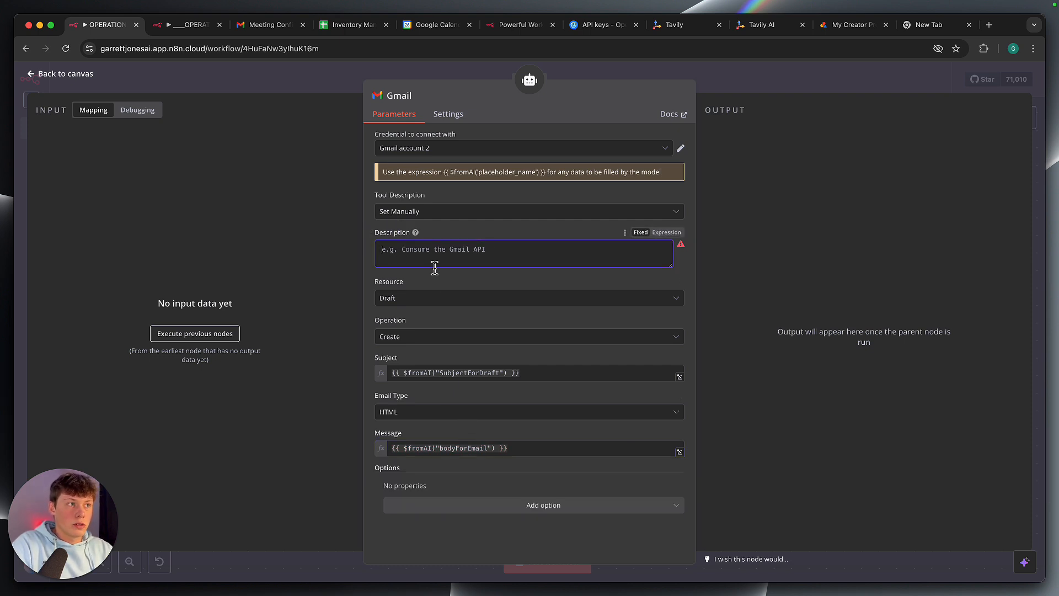
type("creates a draft for an email")
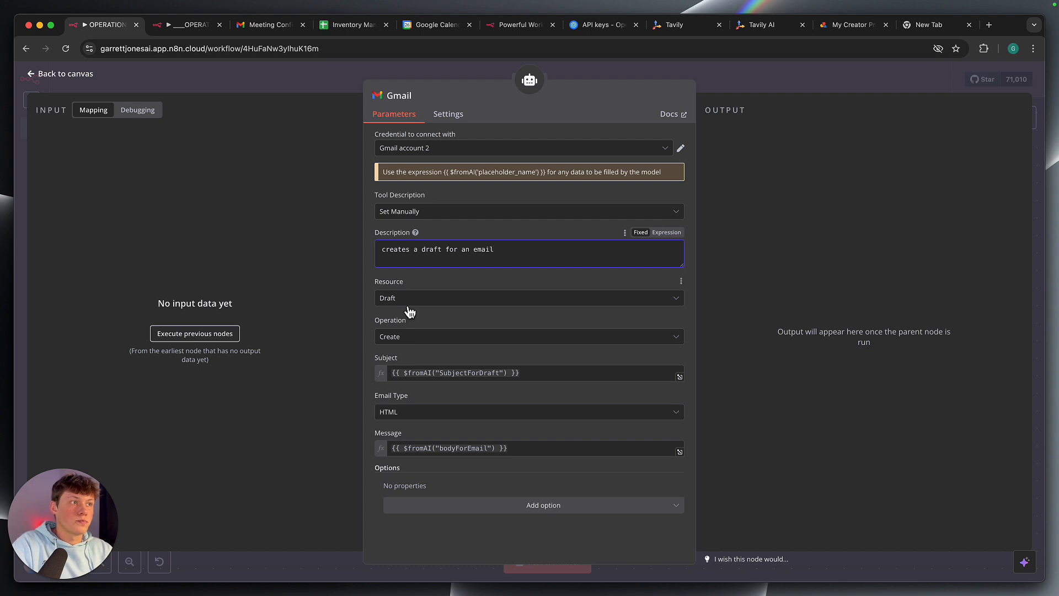
left_click(422, 273)
left_click_drag(407, 256, 520, 243)
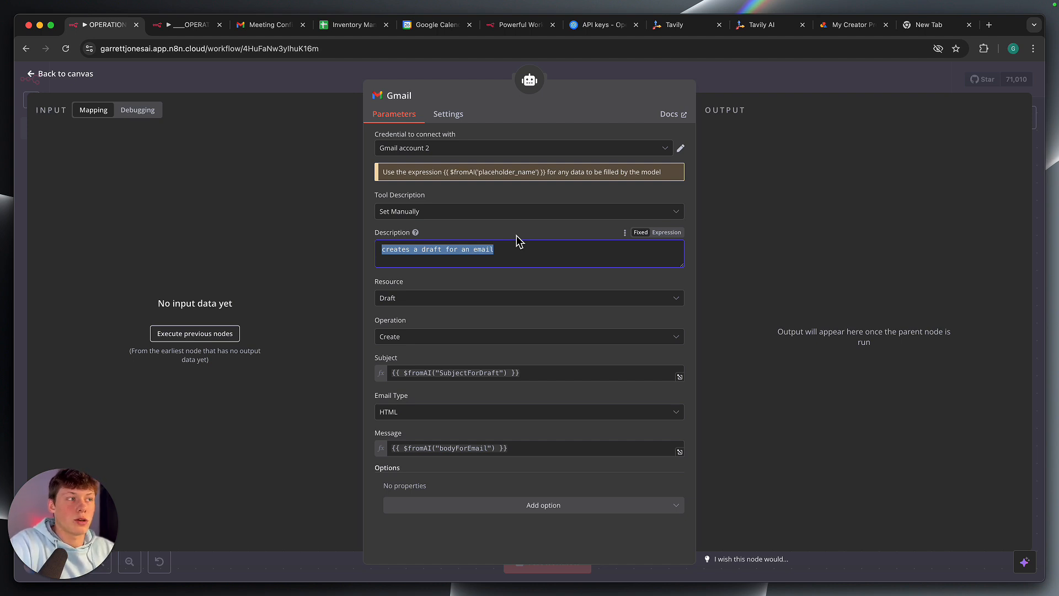
left_click(516, 236)
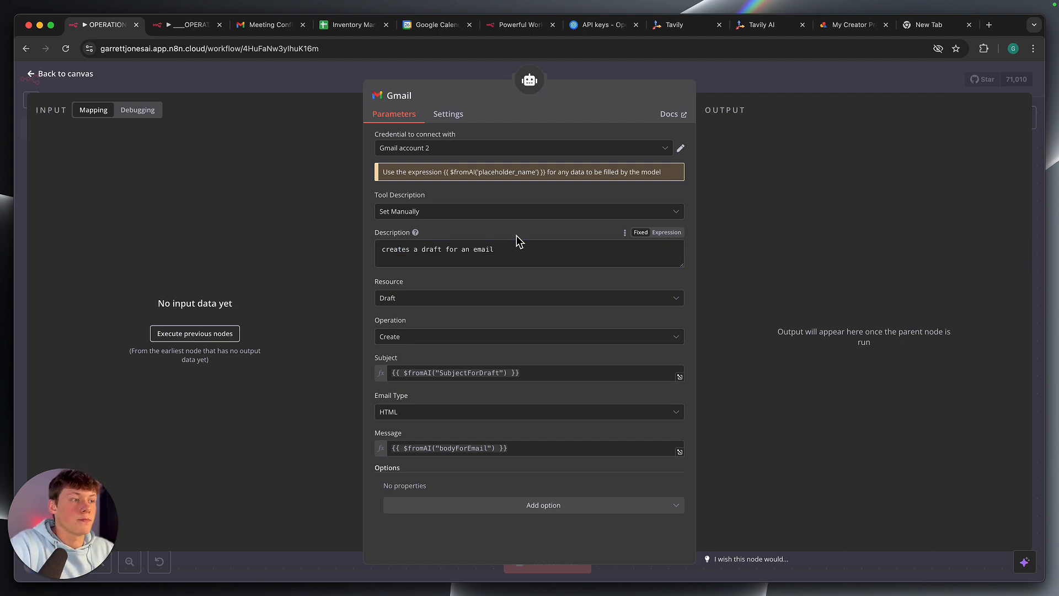
Look through the additional options offered for the draft operation, such as Attachments, CC and To Email, without adding any
left_click(494, 506)
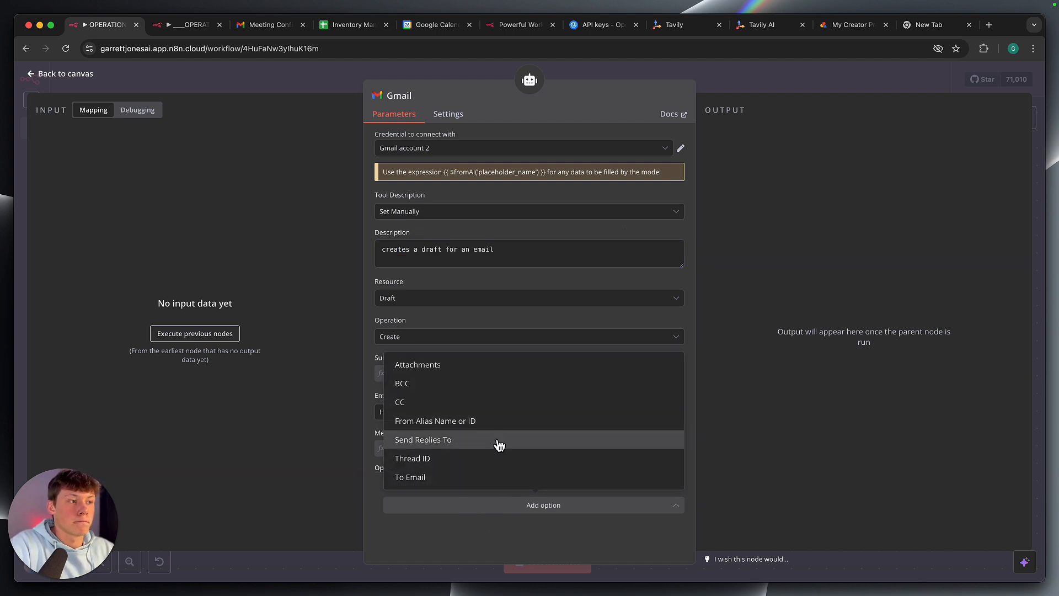
left_click(386, 542)
left_click(438, 504)
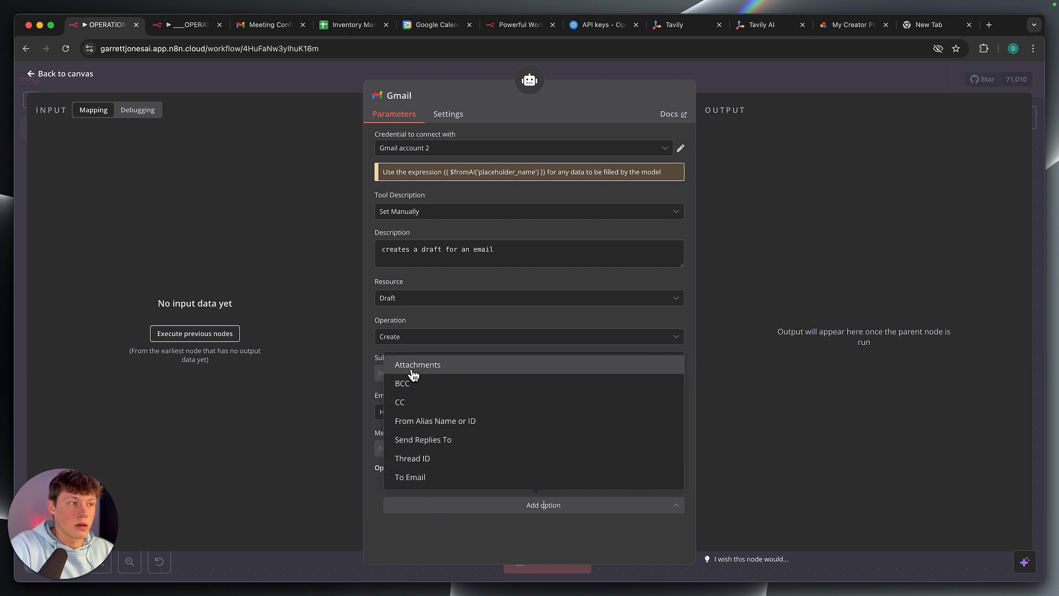
left_click(357, 496)
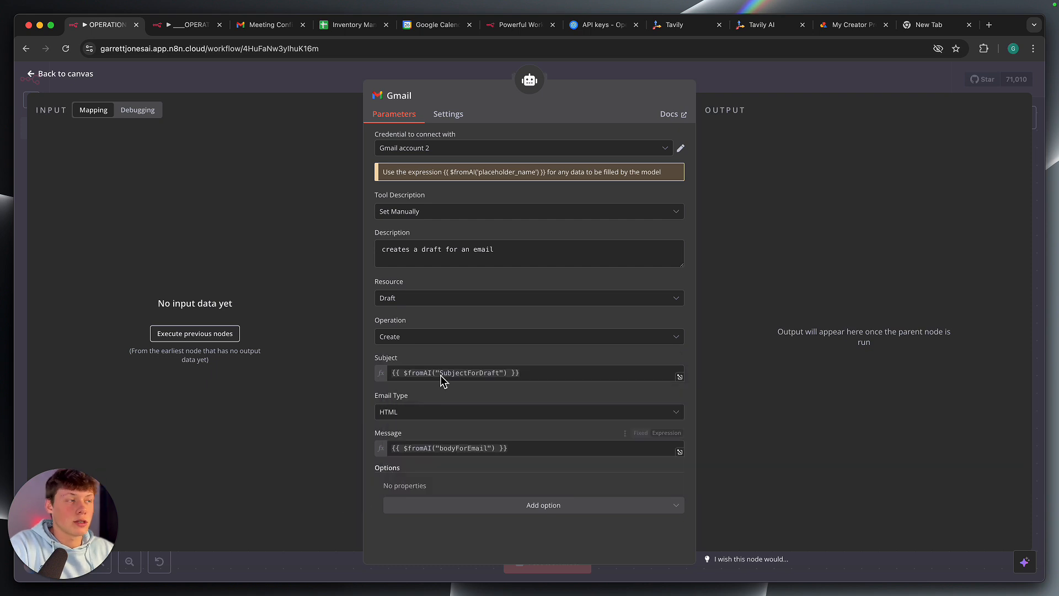
Return to the canvas and remove the new Gmail tool, leaving no node selected
left_click(709, 82)
left_click(834, 258)
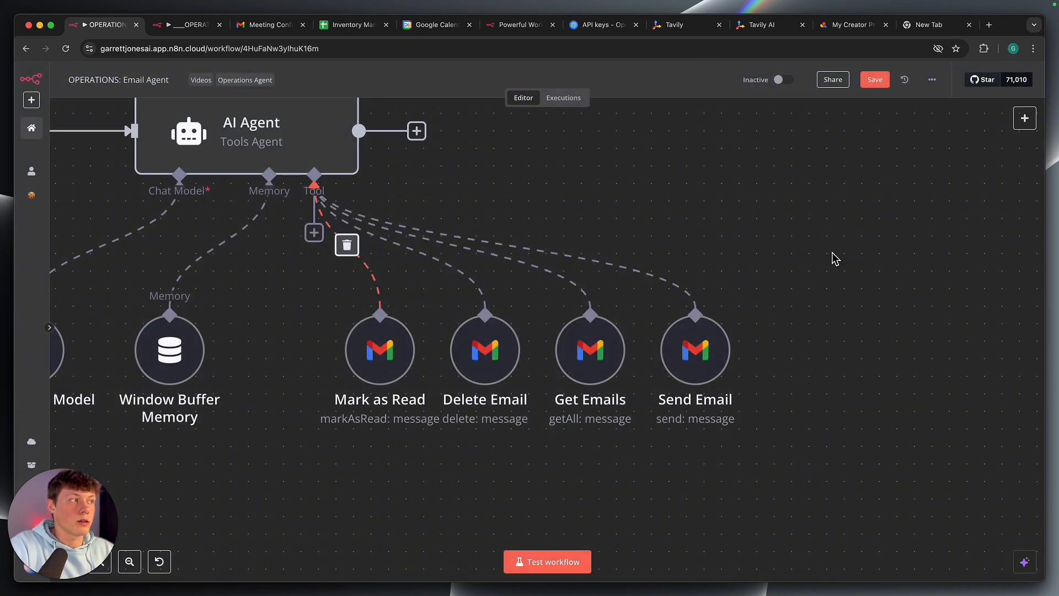
left_click_drag(276, 288, 858, 419)
left_click(859, 427)
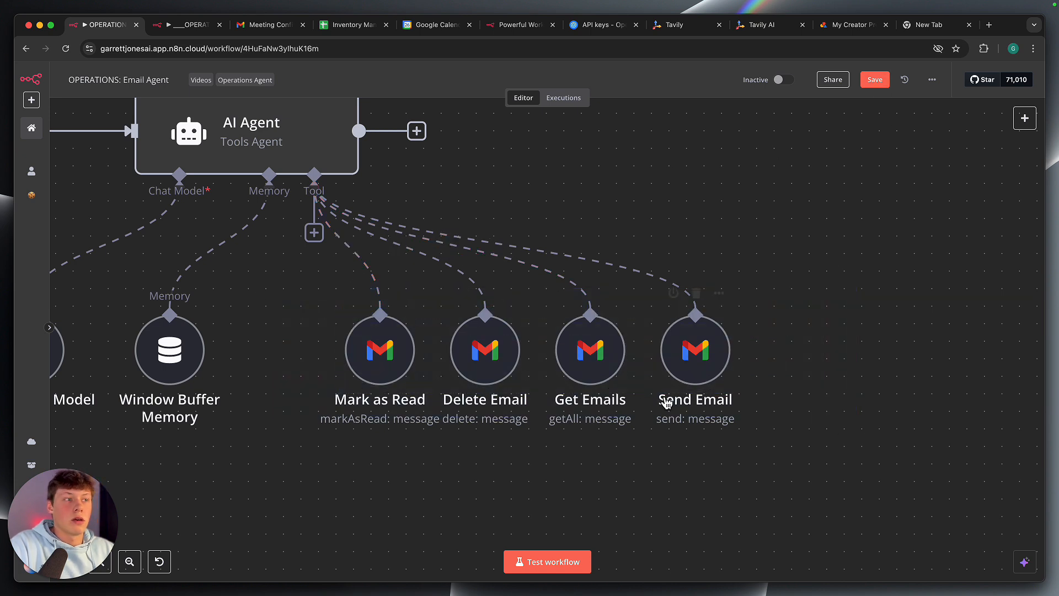
Look over the whole Email Agent workflow and switch to the ___OPERATIONS AGENT___ workflow
scroll(484, 461, "down", 4)
scroll(485, 461, "left", 3)
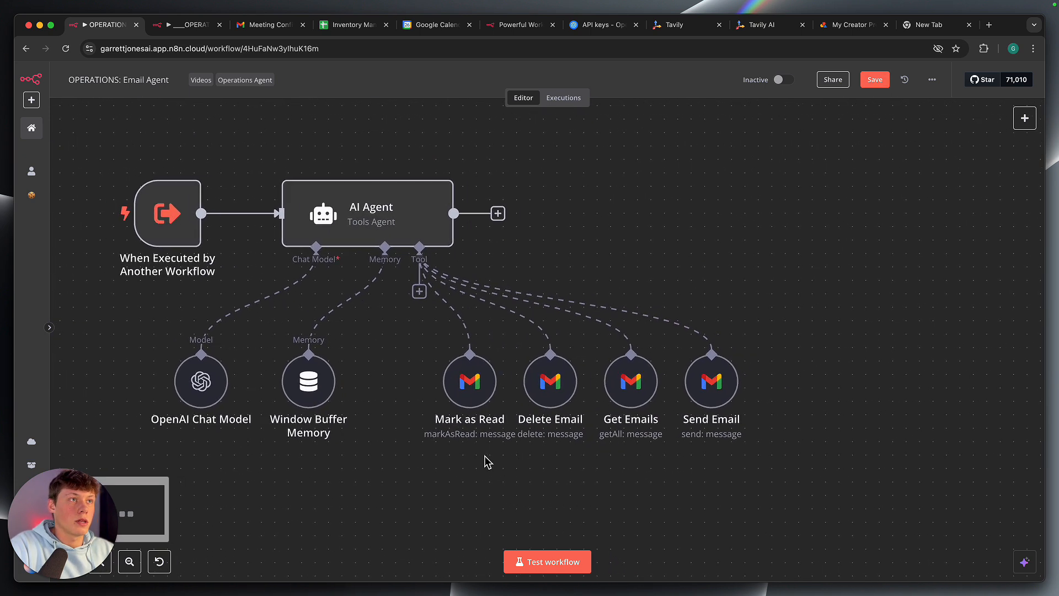
left_click(183, 24)
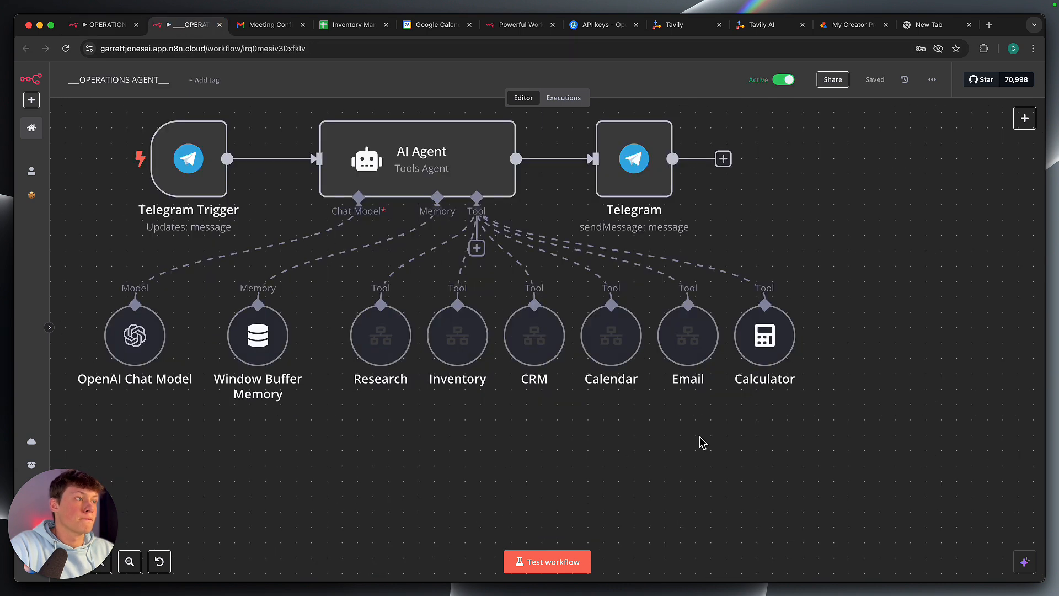
Highlight the five tools from Research to Email, clear the selection, and look at the Calculator tool's settings
left_click_drag(337, 284, 731, 429)
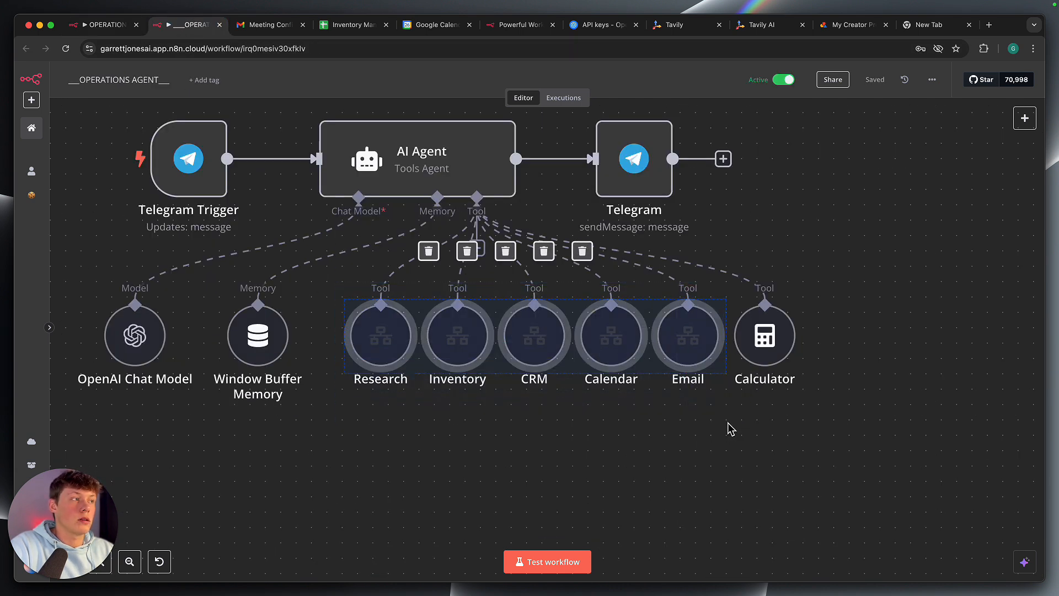
left_click(730, 429)
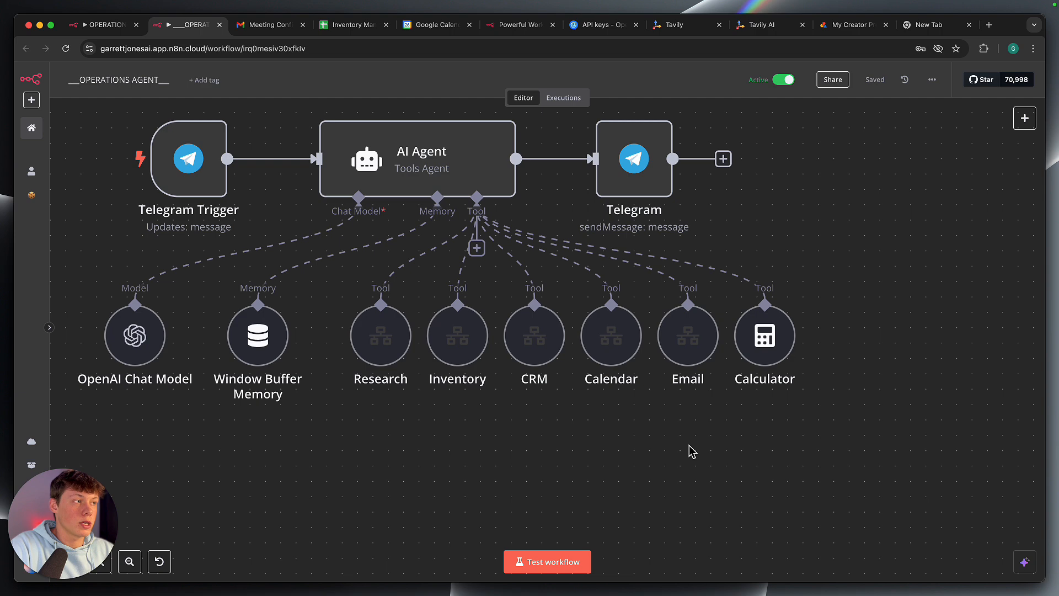
scroll(693, 452, "right", 3)
scroll(693, 451, "left", 1)
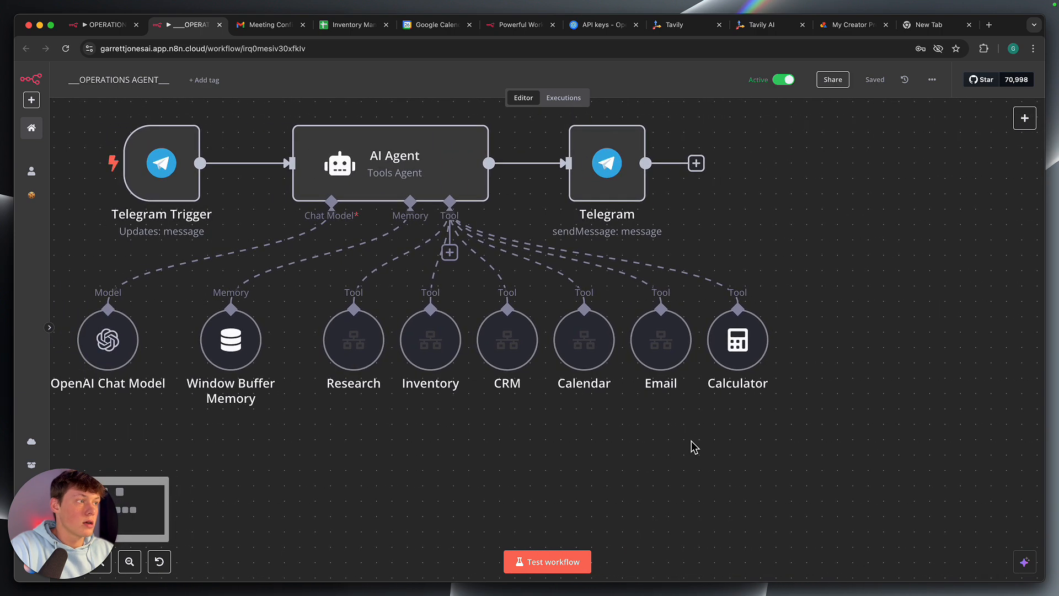
double_click(742, 334)
left_click(710, 80)
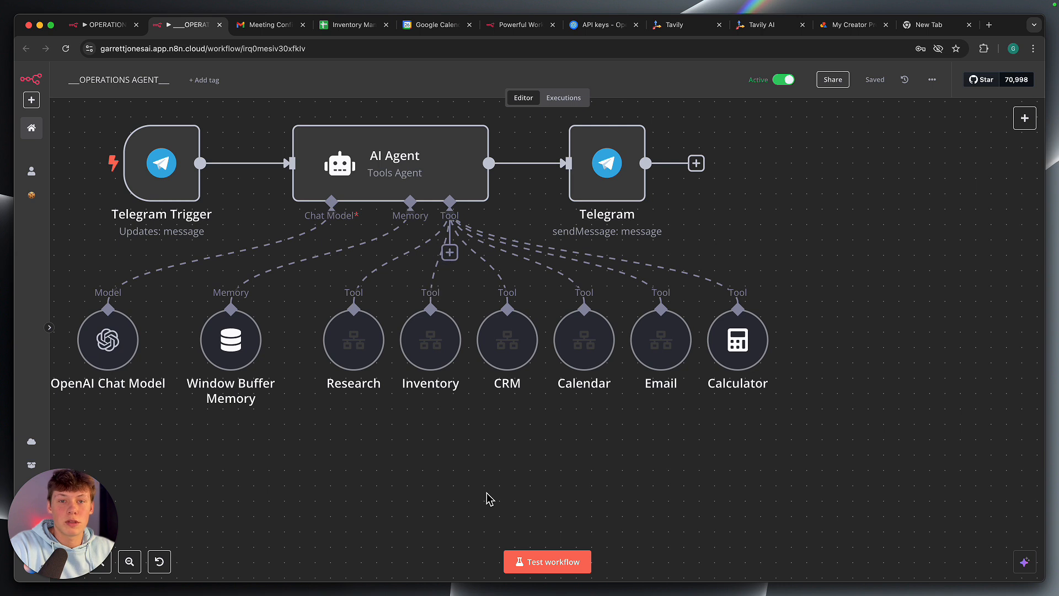
Browse the tools that can be attached to the AI Agent, including vector stores and Google apps, without adding any
left_click(449, 252)
scroll(862, 312, "down", 5)
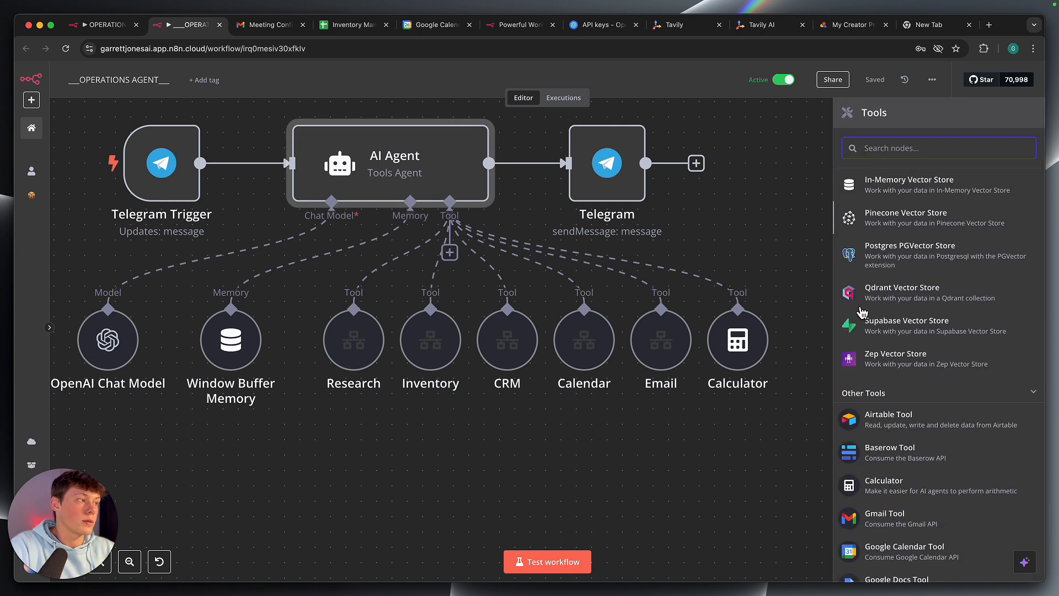
scroll(888, 411, "down", 3)
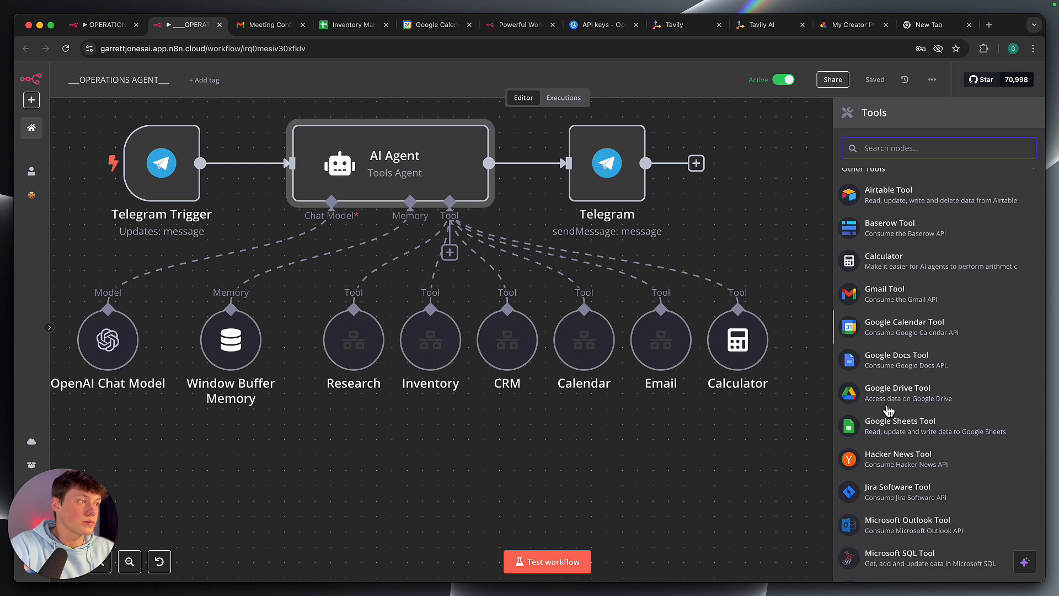
scroll(888, 411, "up", 8)
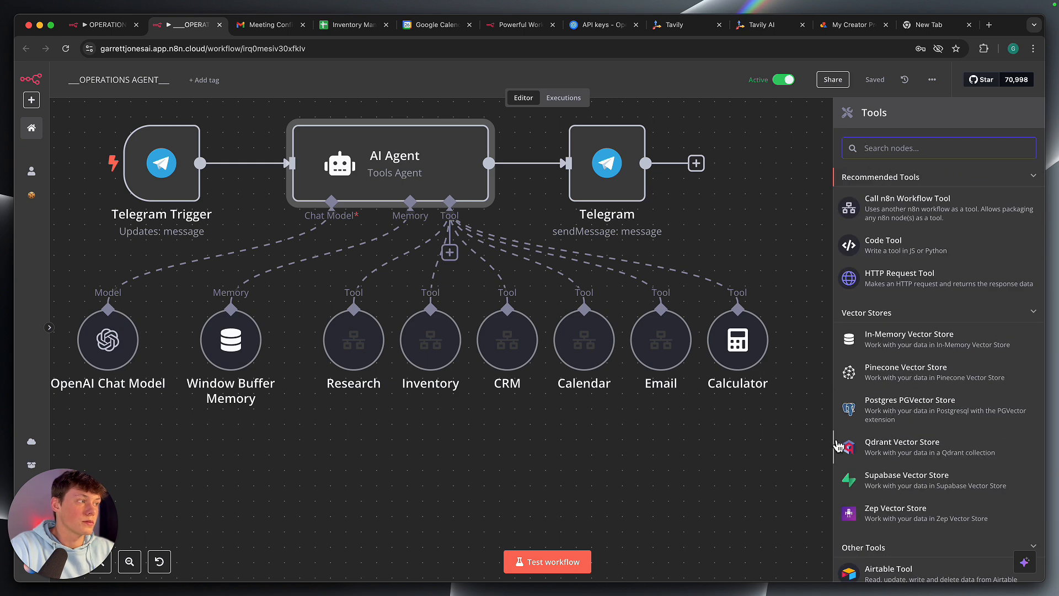
left_click(798, 465)
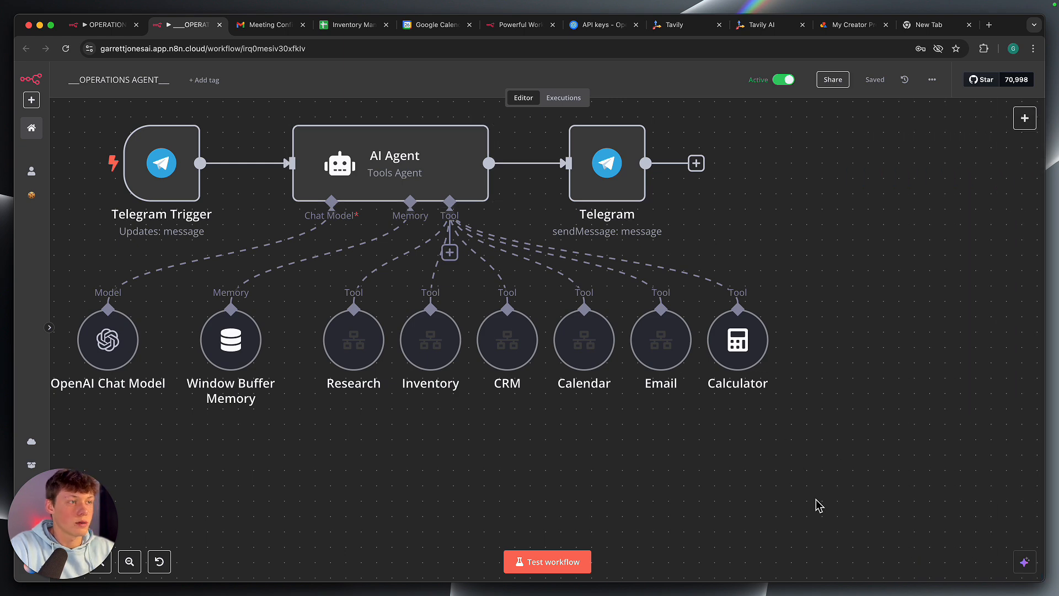
Select every node from the Telegram Trigger to the Calculator to highlight the whole workflow, and clear the selection
scroll(819, 505, "left", 3)
scroll(821, 507, "left", 3)
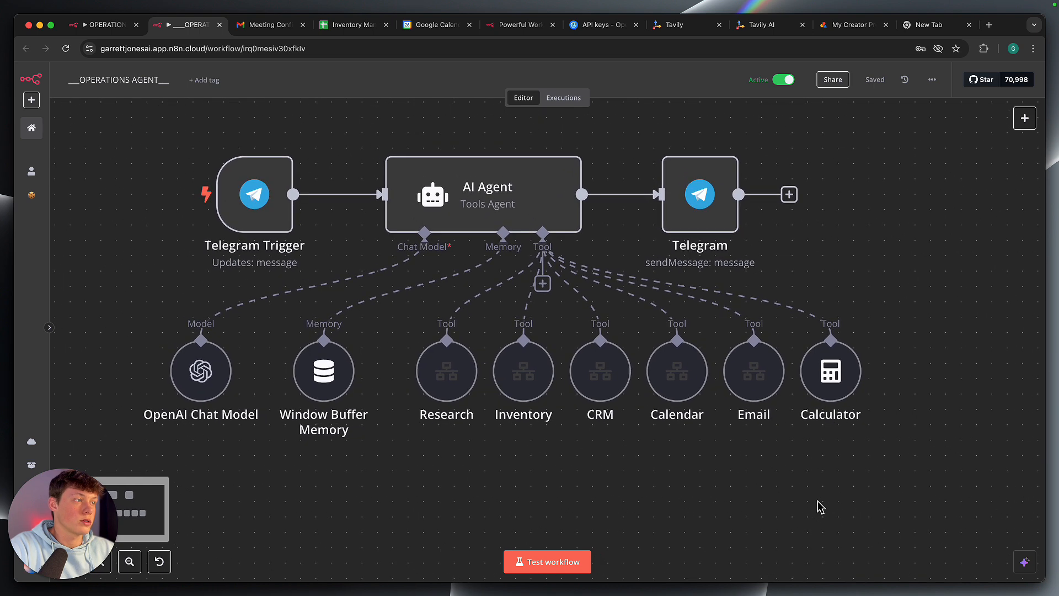
scroll(821, 506, "down", 1)
scroll(820, 507, "down", 3)
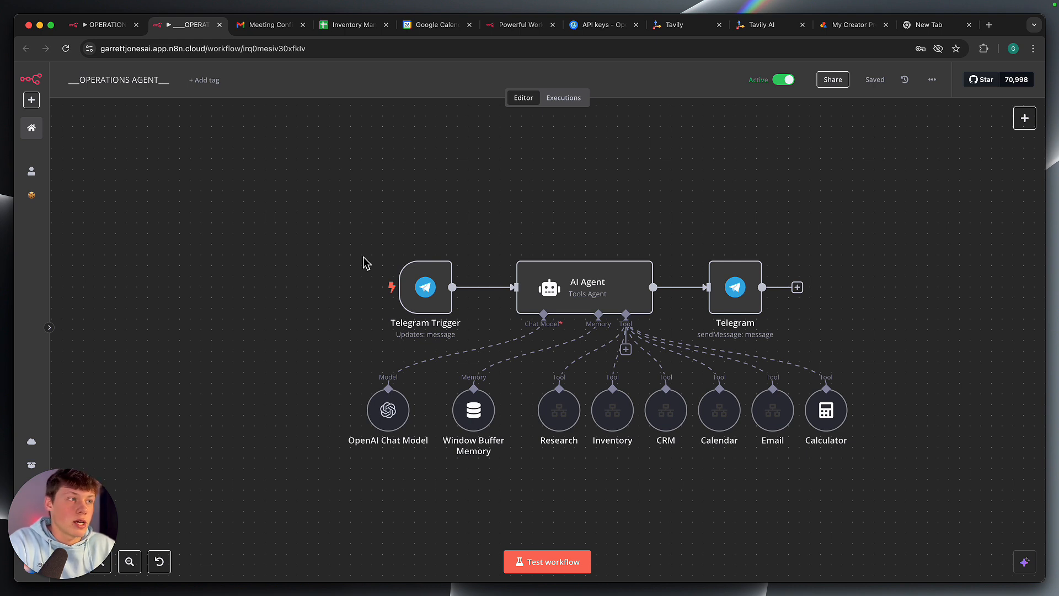
scroll(367, 263, "up", 3)
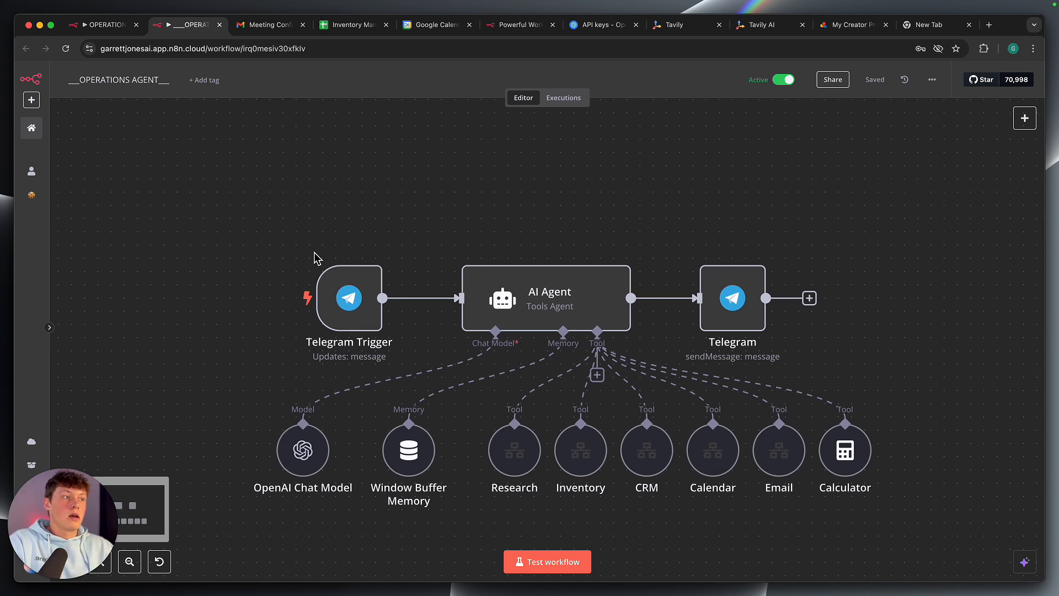
left_click_drag(220, 213, 907, 528)
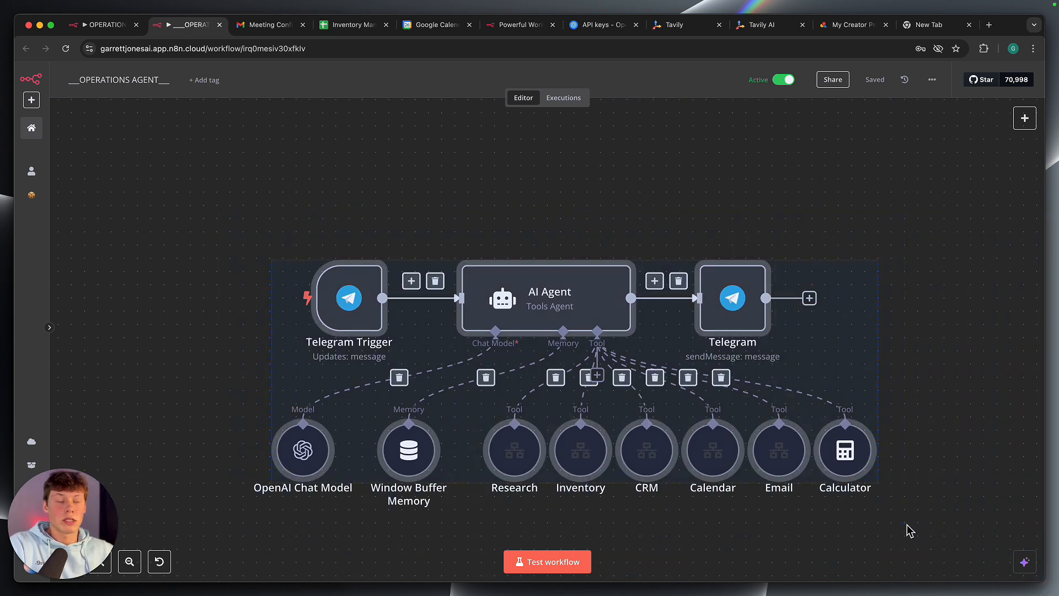
left_click(906, 524)
Highlight the Research, Inventory, CRM, Calendar and Email sub-agents twice as a group, leaving no node selected
mouse_move(336, 257)
left_click_drag(475, 408, 818, 511)
left_click(819, 512)
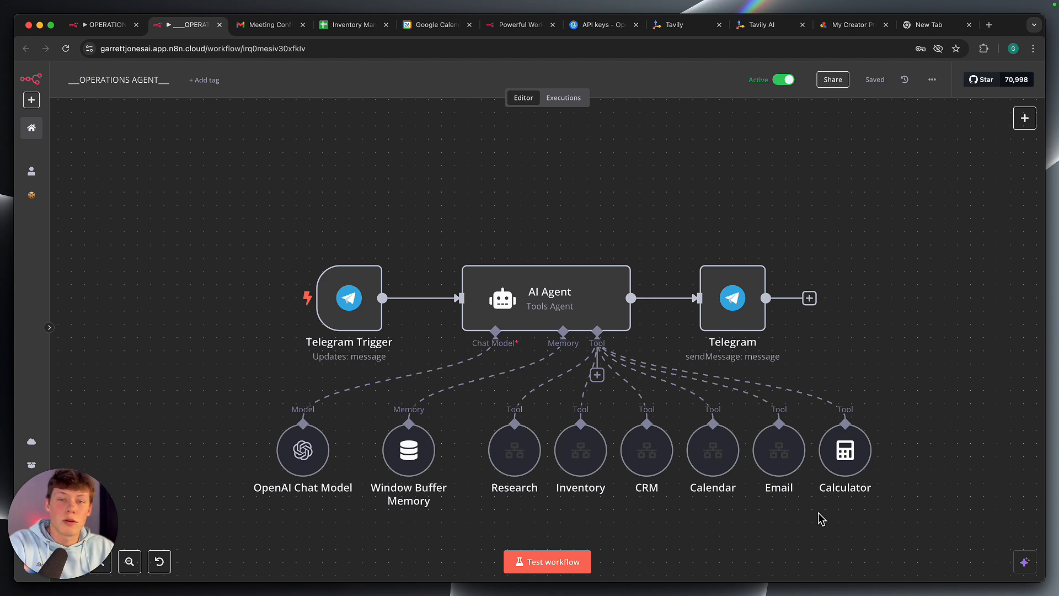
scroll(819, 516, "right", 5)
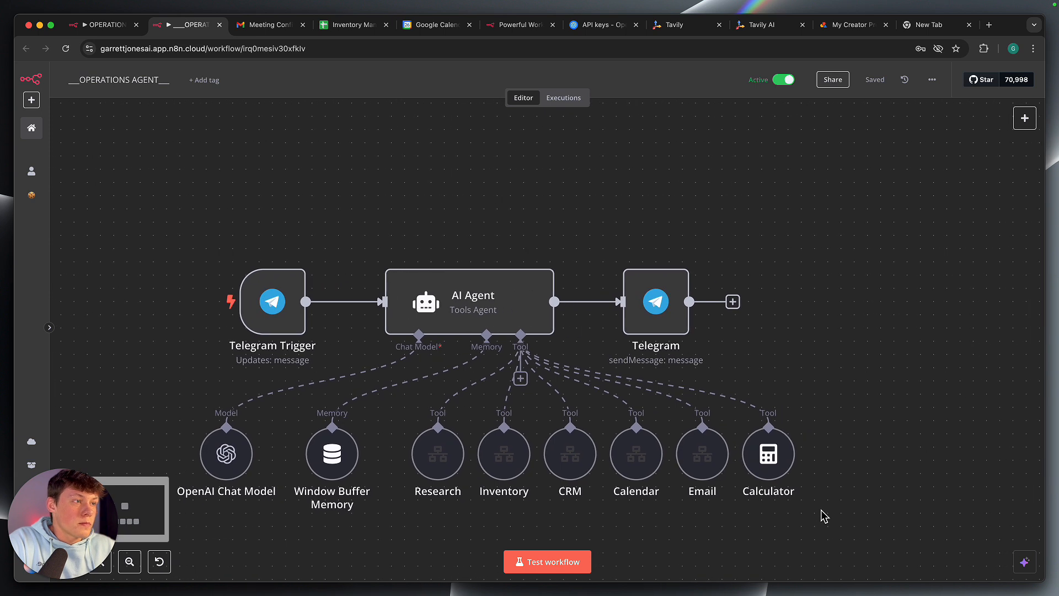
scroll(880, 449, "down", 2)
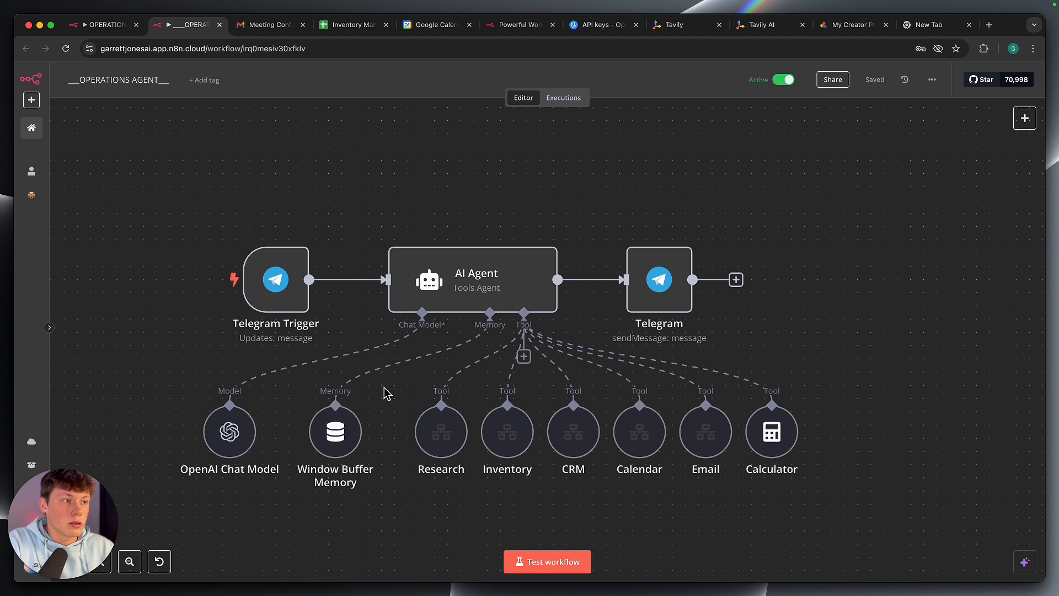
left_click_drag(384, 393, 742, 492)
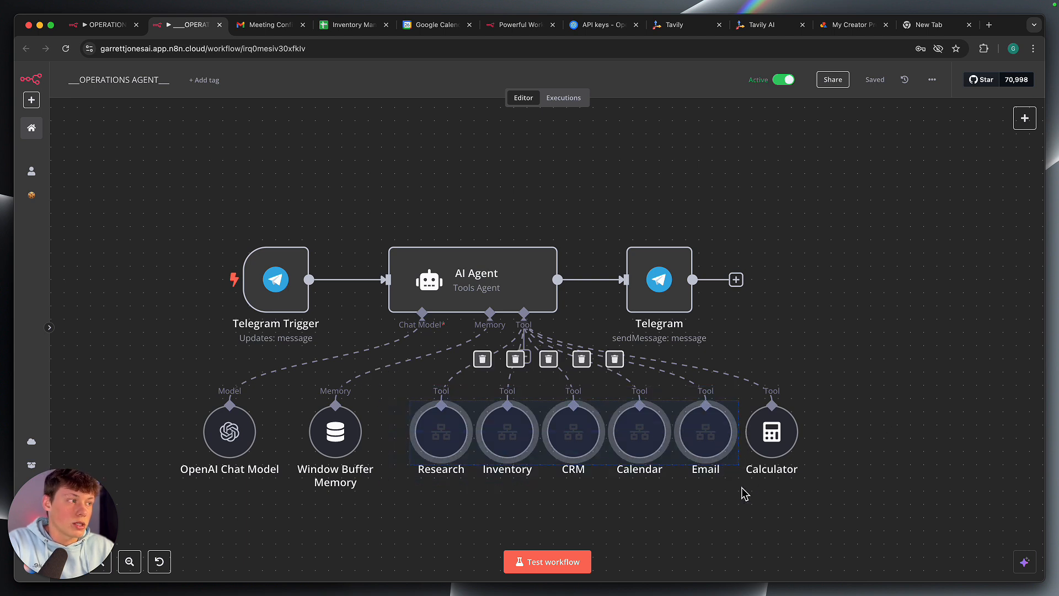
left_click(742, 492)
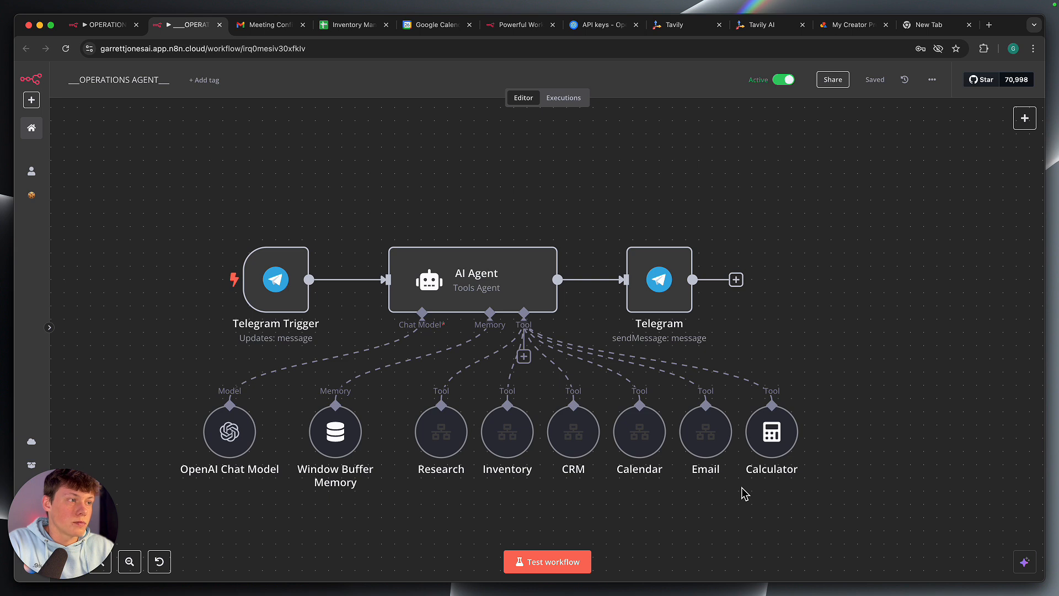